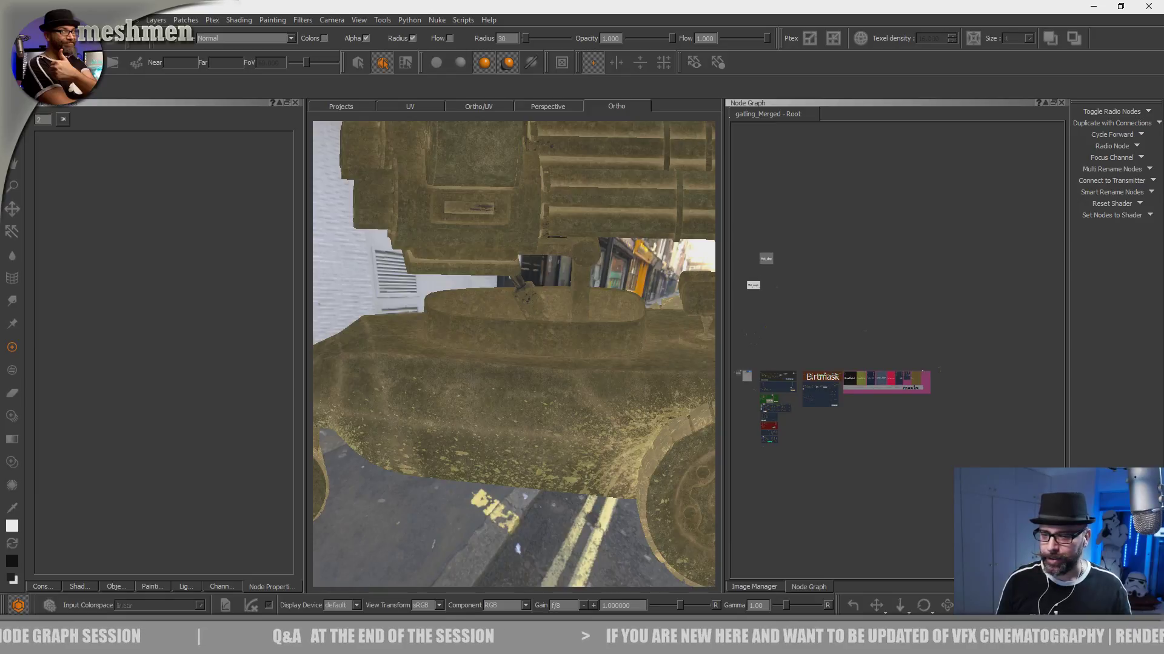
- Look over the node graph's mask and material backdrops and inspect the dirt-covered turret on the model
{"action": "middle_click_drag", "start_coordinate": [747, 365], "coordinate": [1024, 458]}
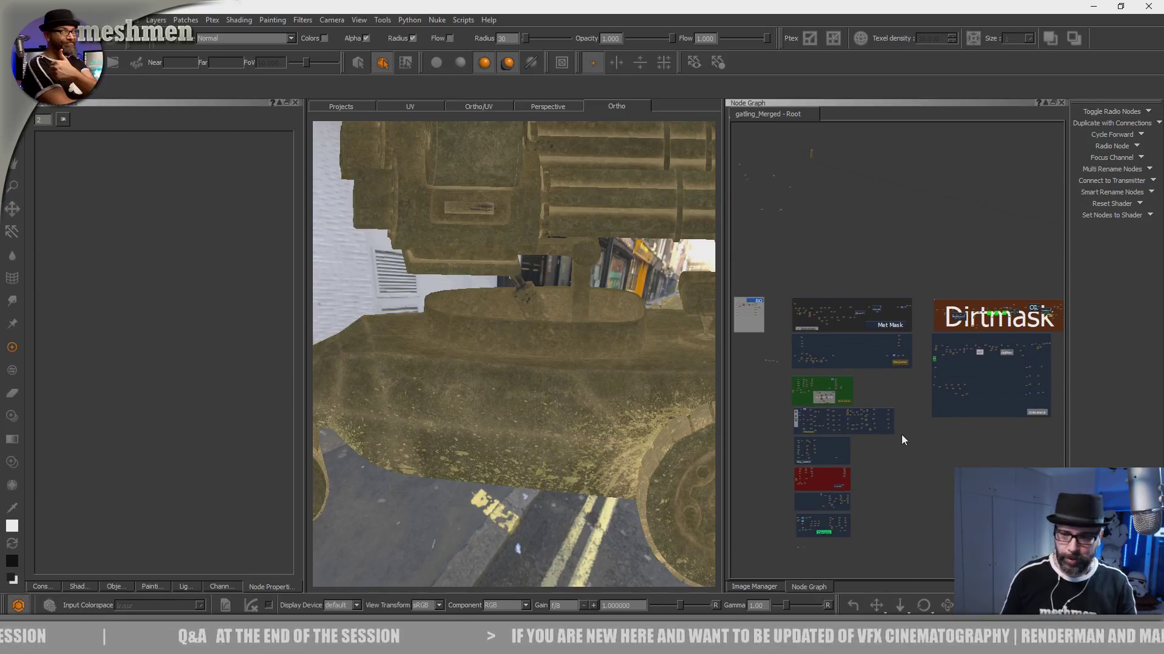
{"action": "middle_click_drag", "start_coordinate": [837, 242], "coordinate": [862, 278]}
{"action": "middle_click_drag", "start_coordinate": [761, 367], "coordinate": [868, 265]}
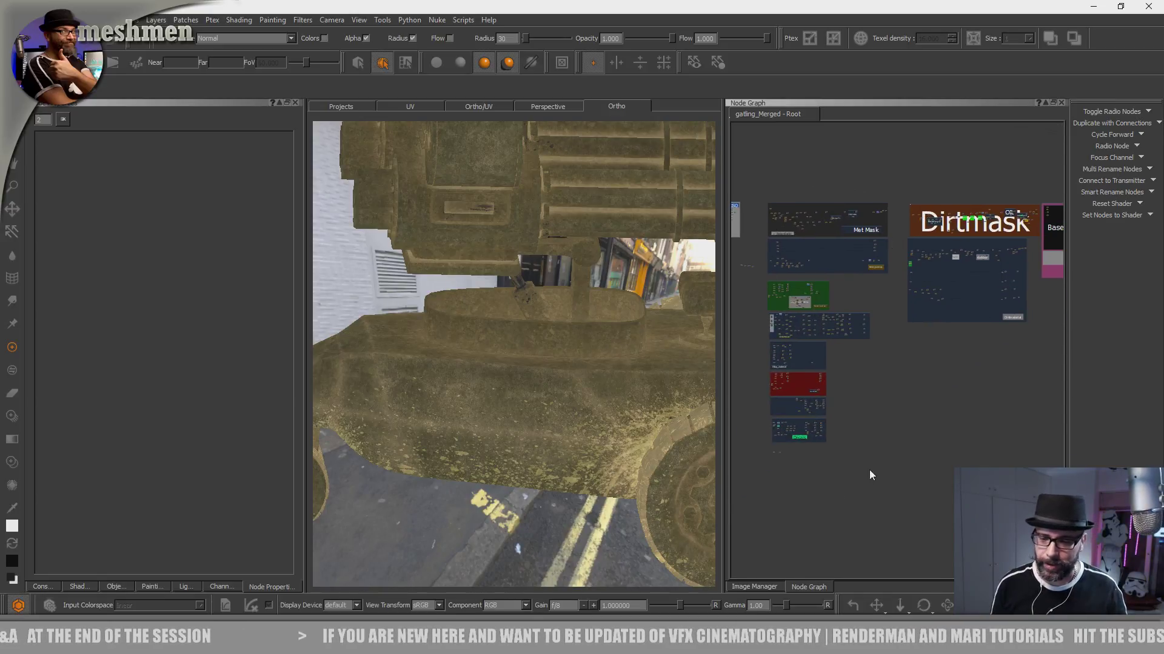
{"action": "left_click_drag", "start_coordinate": [564, 483], "coordinate": [497, 414], "text": "alt"}
{"action": "middle_click_drag", "start_coordinate": [946, 223], "coordinate": [911, 274]}
{"action": "left_click_drag", "start_coordinate": [580, 446], "coordinate": [574, 430], "text": "alt"}
{"action": "mouse_move", "coordinate": [522, 372]}
{"action": "left_mouse_down", "text": "alt"}
{"action": "mouse_move", "coordinate": [535, 303]}
{"action": "mouse_move", "coordinate": [540, 421]}
{"action": "mouse_move", "coordinate": [493, 317]}
{"action": "mouse_move", "coordinate": [525, 449]}
{"action": "mouse_move", "coordinate": [529, 408]}
{"action": "mouse_move", "coordinate": [504, 374]}
{"action": "mouse_move", "coordinate": [517, 395]}
{"action": "mouse_move", "coordinate": [549, 334]}
{"action": "mouse_move", "coordinate": [529, 412]}
{"action": "mouse_move", "coordinate": [584, 356]}
{"action": "left_mouse_up", "text": "alt"}
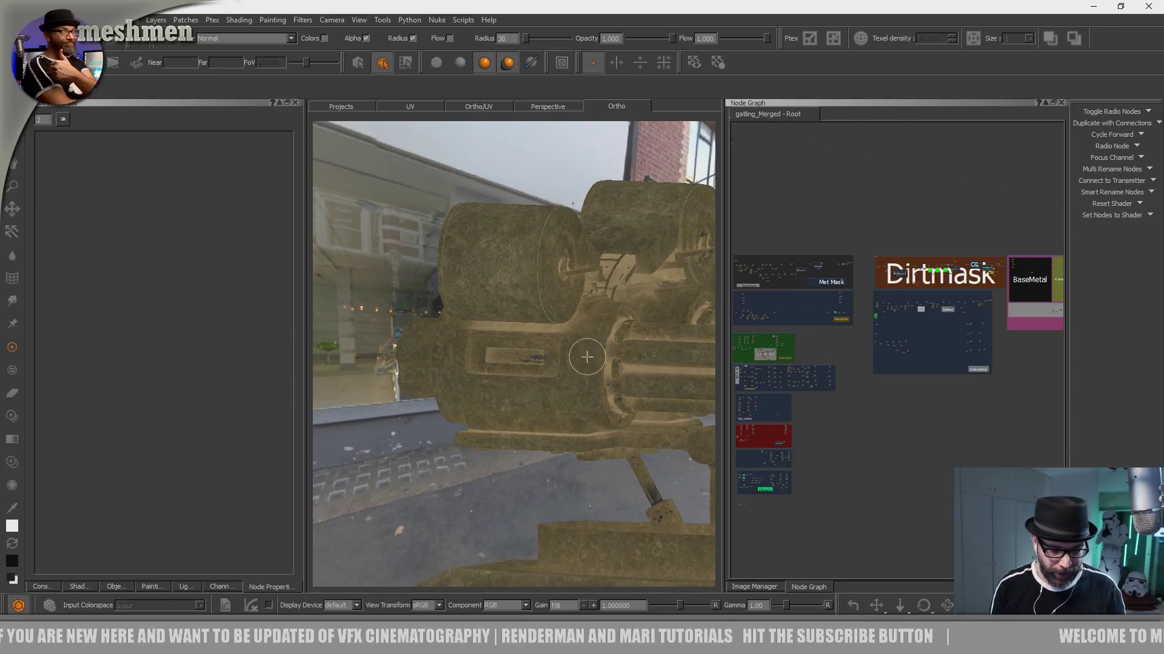
{"action": "left_click_drag", "start_coordinate": [612, 294], "coordinate": [576, 350], "text": "alt"}
{"action": "middle_click_drag", "start_coordinate": [1051, 320], "coordinate": [964, 297]}
{"action": "scroll", "coordinate": [1023, 257], "scroll_direction": "up", "scroll_amount": 2}
{"action": "scroll", "coordinate": [961, 288], "scroll_direction": "up", "scroll_amount": 5}
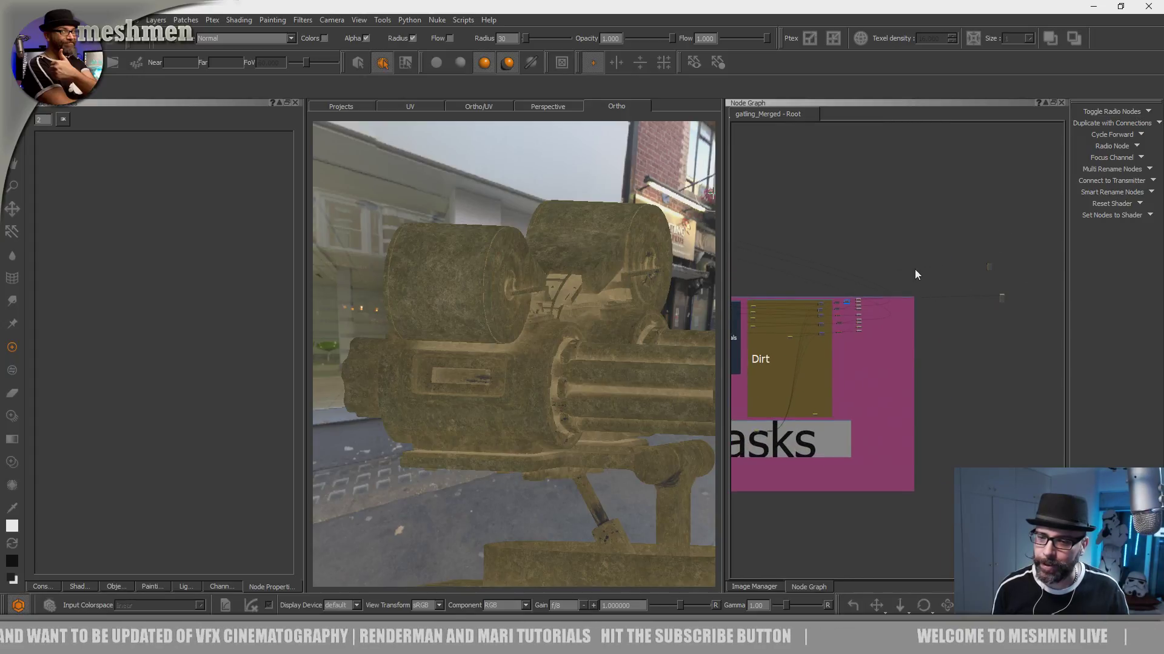
- Bring the distant AiStandard shader node across the graph into the free space beside the pink masks backdrop
{"action": "middle_click_drag", "start_coordinate": [870, 252], "coordinate": [950, 288]}
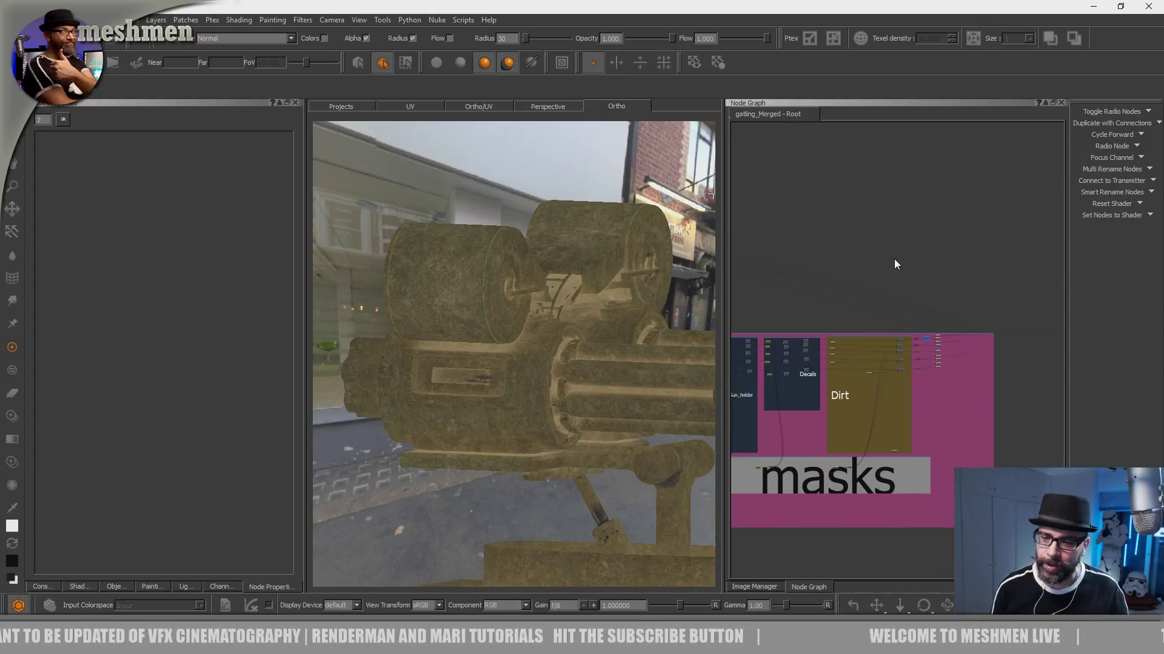
{"action": "middle_click_drag", "start_coordinate": [873, 238], "coordinate": [1016, 261]}
{"action": "mouse_move", "coordinate": [870, 266]}
{"action": "middle_mouse_down"}
{"action": "mouse_move", "coordinate": [961, 285]}
{"action": "mouse_move", "coordinate": [1051, 329]}
{"action": "middle_mouse_up"}
{"action": "middle_click_drag", "start_coordinate": [858, 267], "coordinate": [1044, 340]}
{"action": "middle_click_drag", "start_coordinate": [821, 279], "coordinate": [850, 320]}
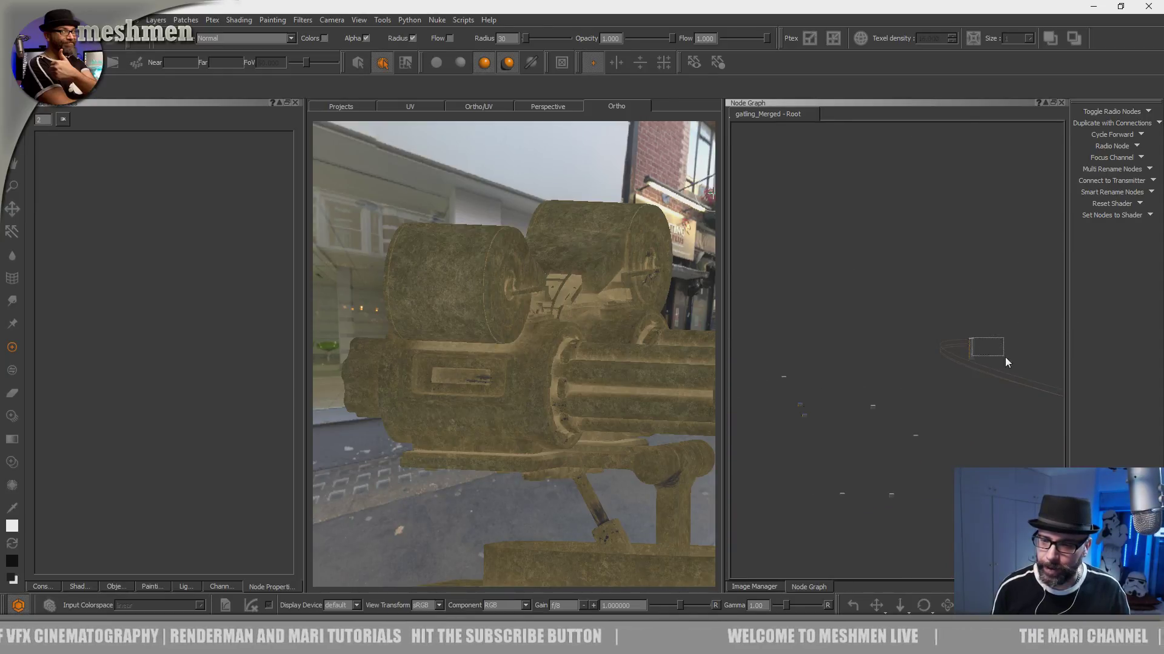
{"action": "middle_click_drag", "start_coordinate": [989, 344], "coordinate": [954, 328]}
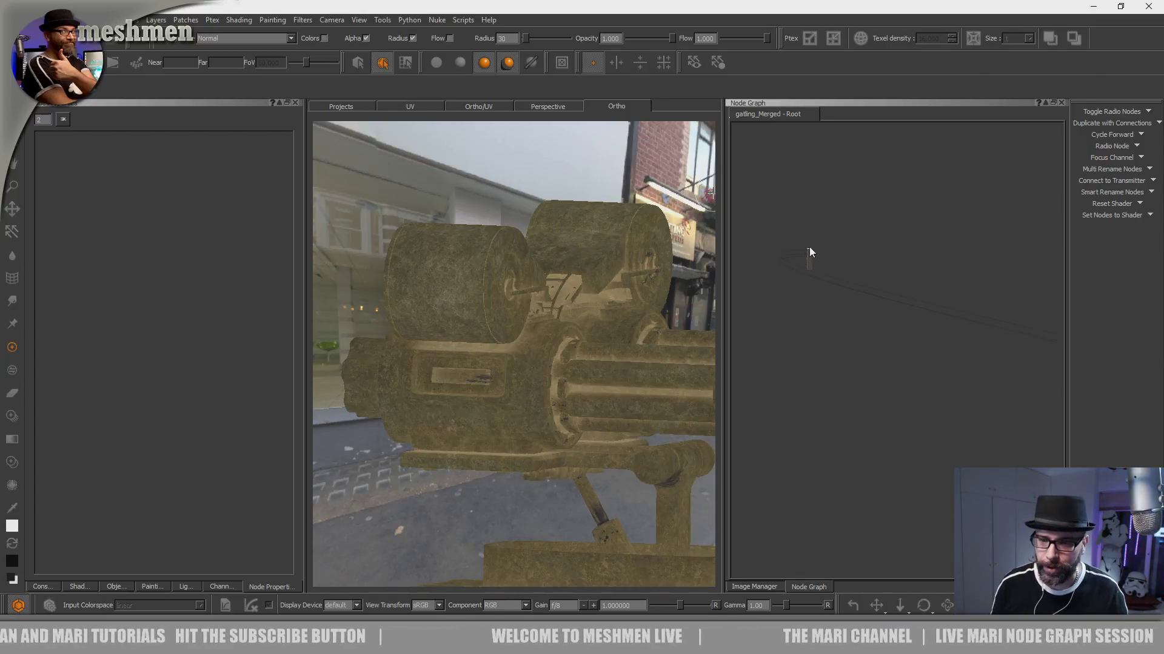
{"action": "left_click_drag", "start_coordinate": [811, 251], "coordinate": [1032, 384]}
{"action": "middle_click_drag", "start_coordinate": [1006, 373], "coordinate": [775, 251]}
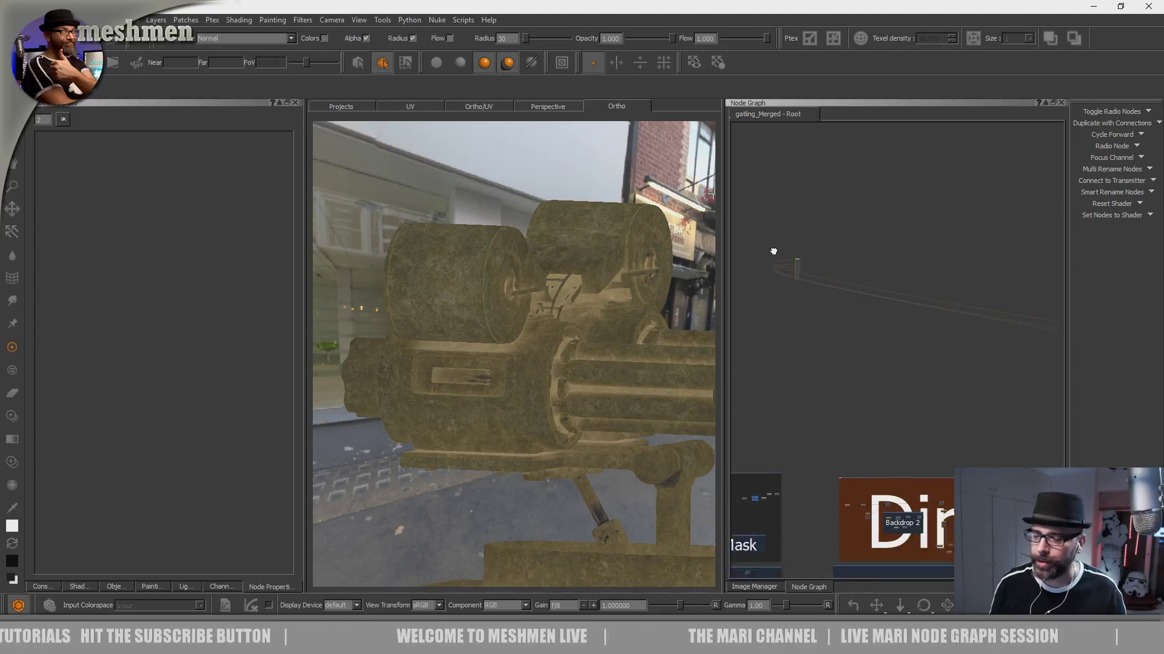
{"action": "left_click_drag", "start_coordinate": [775, 250], "coordinate": [1006, 385]}
{"action": "middle_click_drag", "start_coordinate": [1020, 395], "coordinate": [795, 259]}
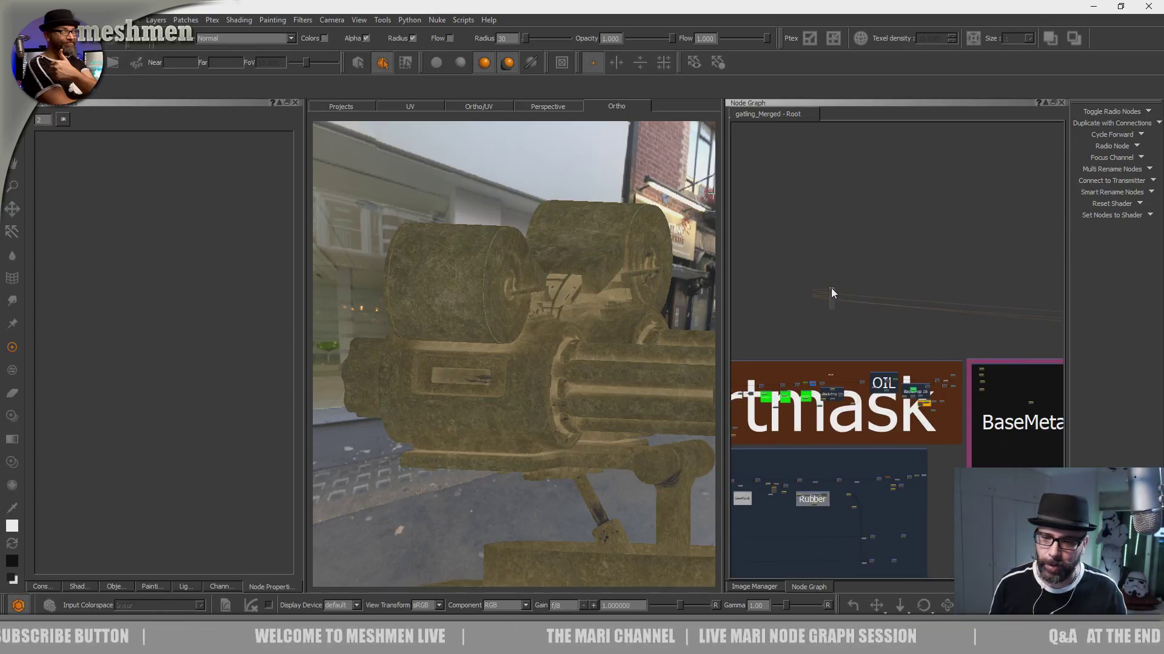
{"action": "middle_click_drag", "start_coordinate": [1012, 303], "coordinate": [796, 206]}
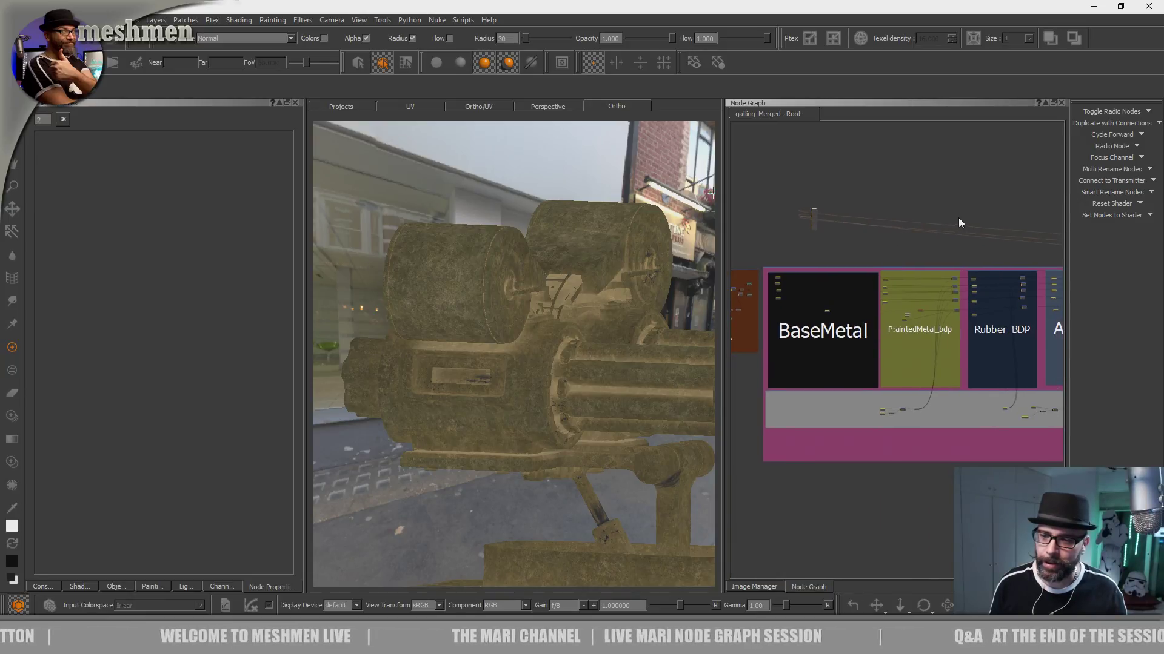
{"action": "left_click_drag", "start_coordinate": [1064, 224], "coordinate": [948, 280]}
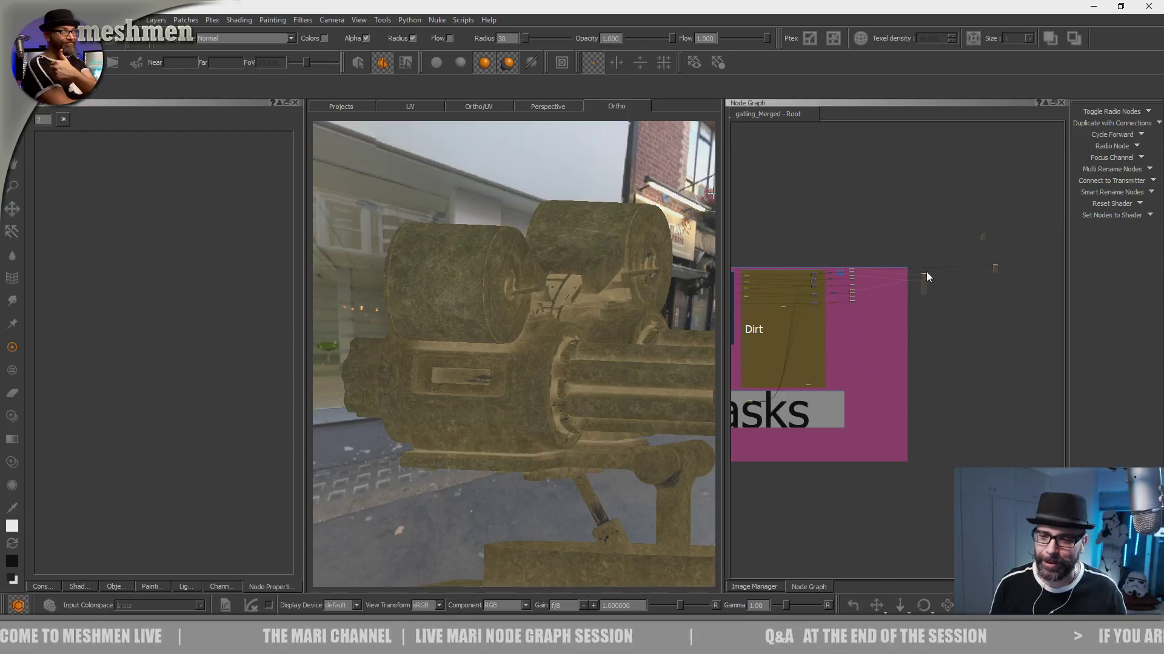
{"action": "scroll", "coordinate": [926, 272], "scroll_direction": "up", "scroll_amount": 5}
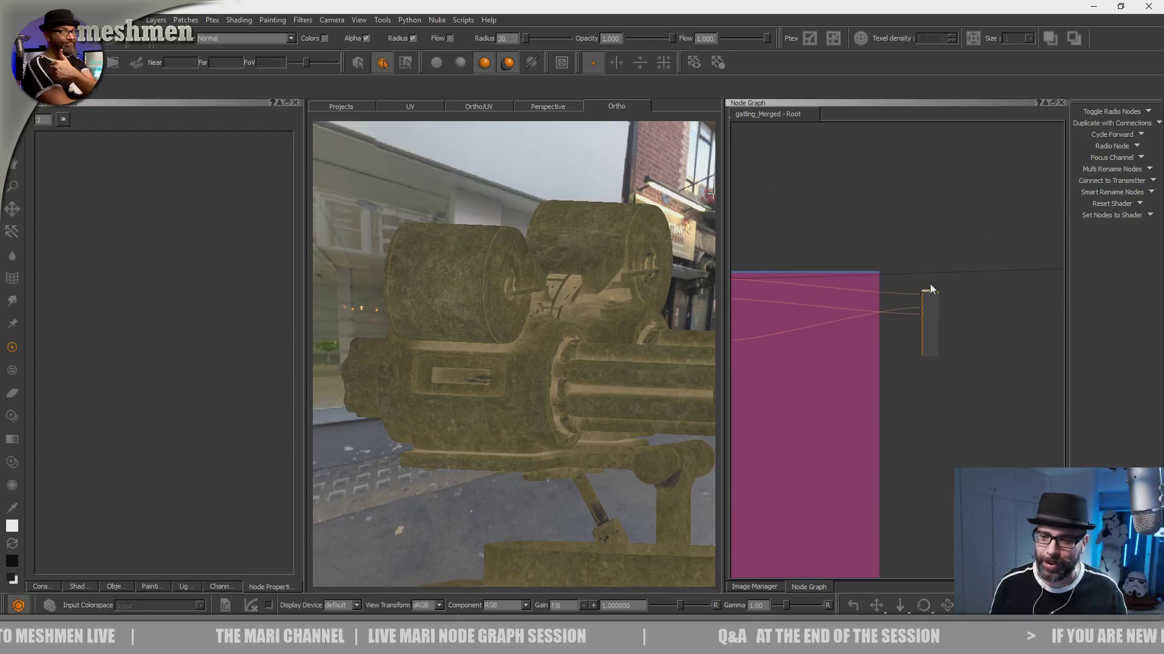
{"action": "scroll", "coordinate": [936, 281], "scroll_direction": "up", "scroll_amount": 5}
{"action": "scroll", "coordinate": [945, 277], "scroll_direction": "down", "scroll_amount": 5}
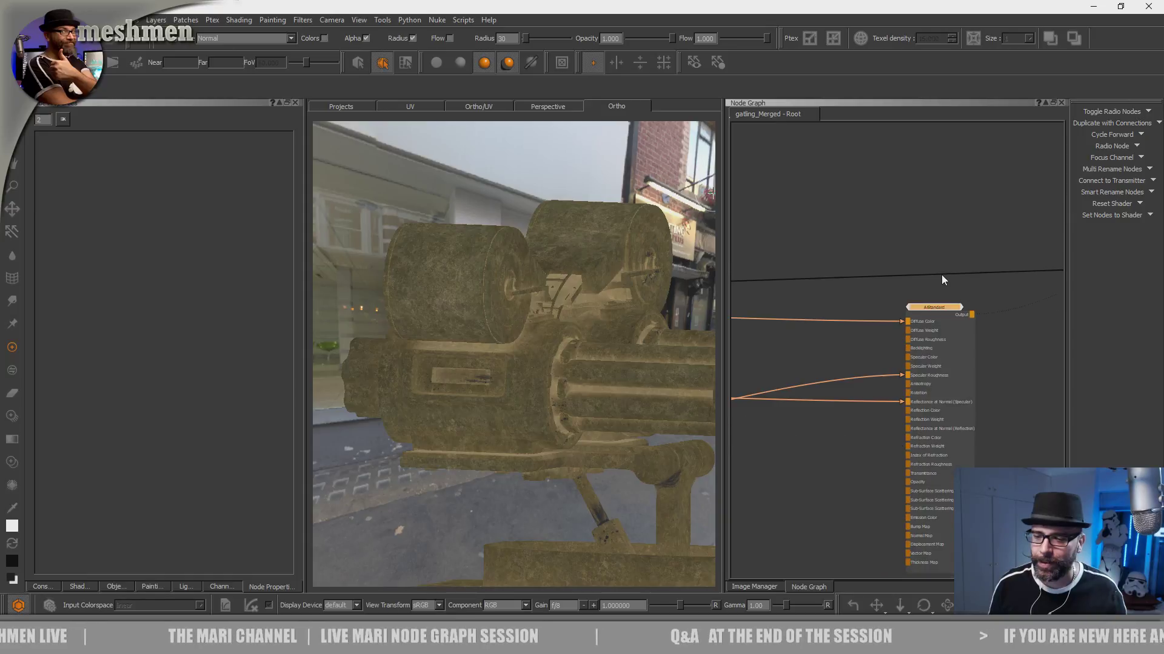
- Display the whole gatling_Merged model with the AiStandard shader
{"action": "left_click_drag", "start_coordinate": [627, 310], "coordinate": [578, 317], "text": "alt"}
{"action": "right_click_drag", "start_coordinate": [577, 317], "coordinate": [486, 323], "text": "alt"}
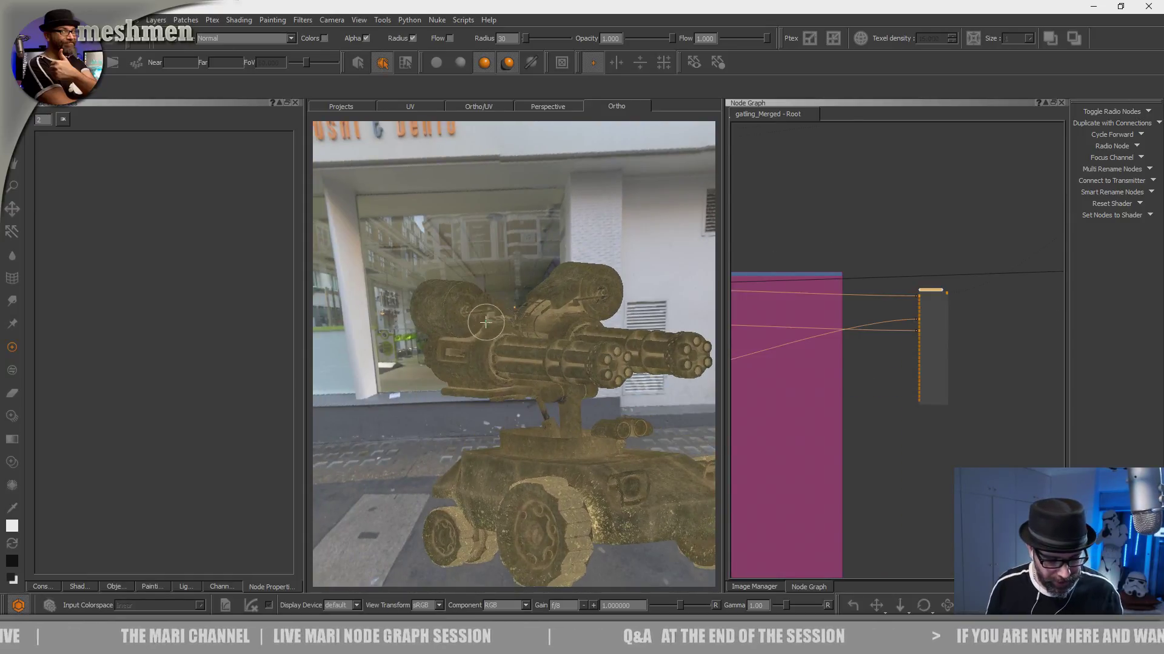
{"action": "right_click", "coordinate": [492, 297]}
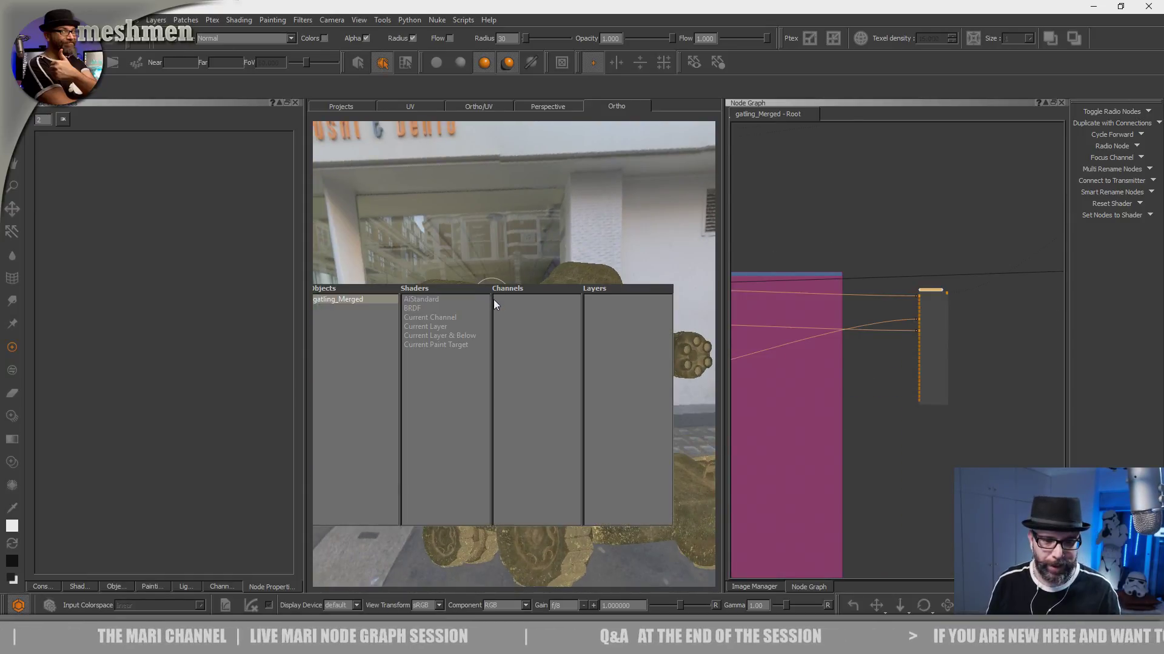
{"action": "left_click", "coordinate": [418, 299]}
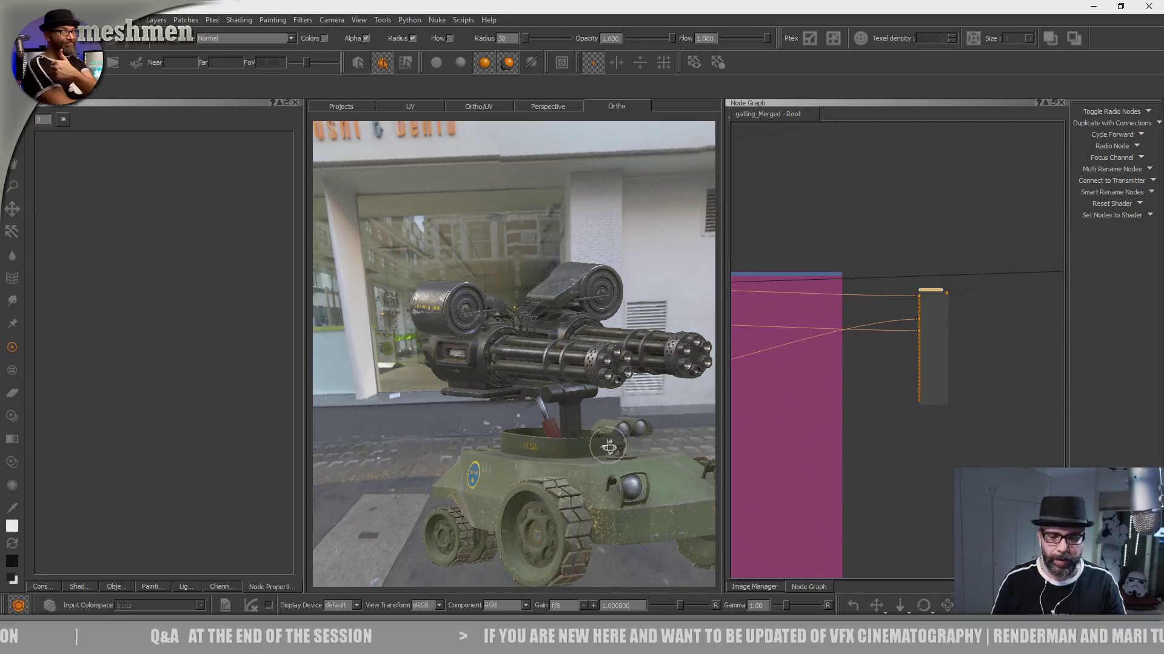
- Examine the shaded vehicle's hull, headlights, wheels and decals from several angles
{"action": "left_click_drag", "start_coordinate": [607, 446], "coordinate": [576, 470], "text": "alt"}
{"action": "middle_click_drag", "start_coordinate": [576, 469], "coordinate": [515, 376], "text": "alt"}
{"action": "right_click_drag", "start_coordinate": [515, 375], "coordinate": [606, 424], "text": "alt"}
{"action": "left_click_drag", "start_coordinate": [606, 424], "coordinate": [546, 449], "text": "alt"}
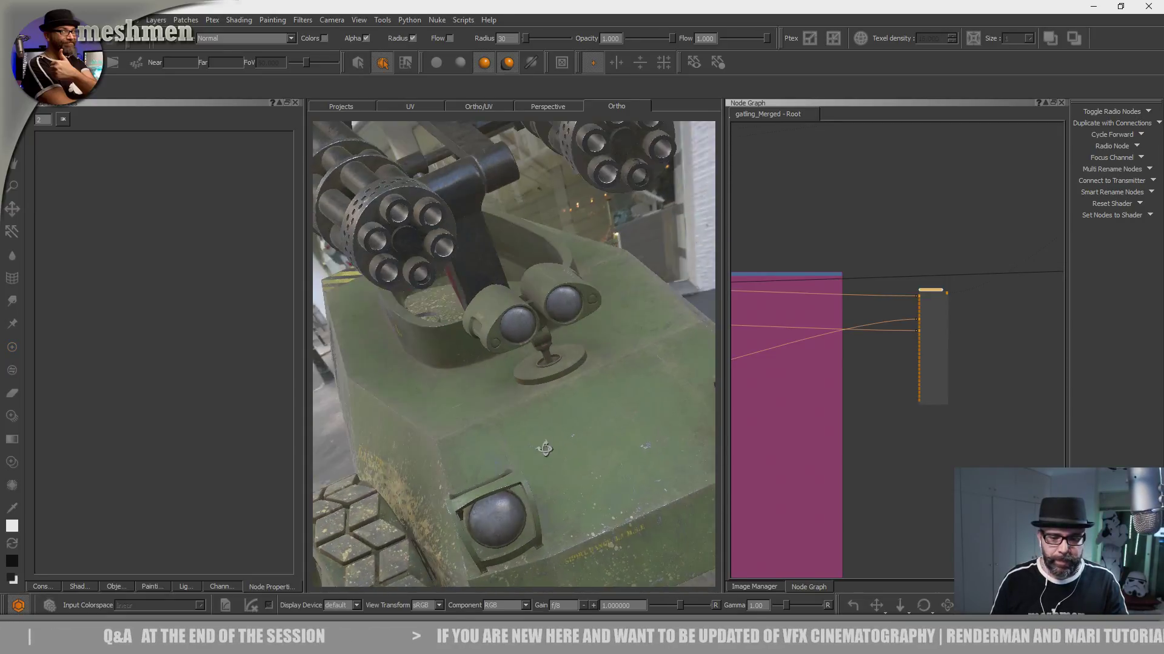
{"action": "right_click_drag", "start_coordinate": [546, 449], "coordinate": [490, 429], "text": "alt"}
{"action": "left_click_drag", "start_coordinate": [491, 429], "coordinate": [631, 371], "text": "alt"}
{"action": "middle_click_drag", "start_coordinate": [506, 351], "coordinate": [588, 339], "text": "alt"}
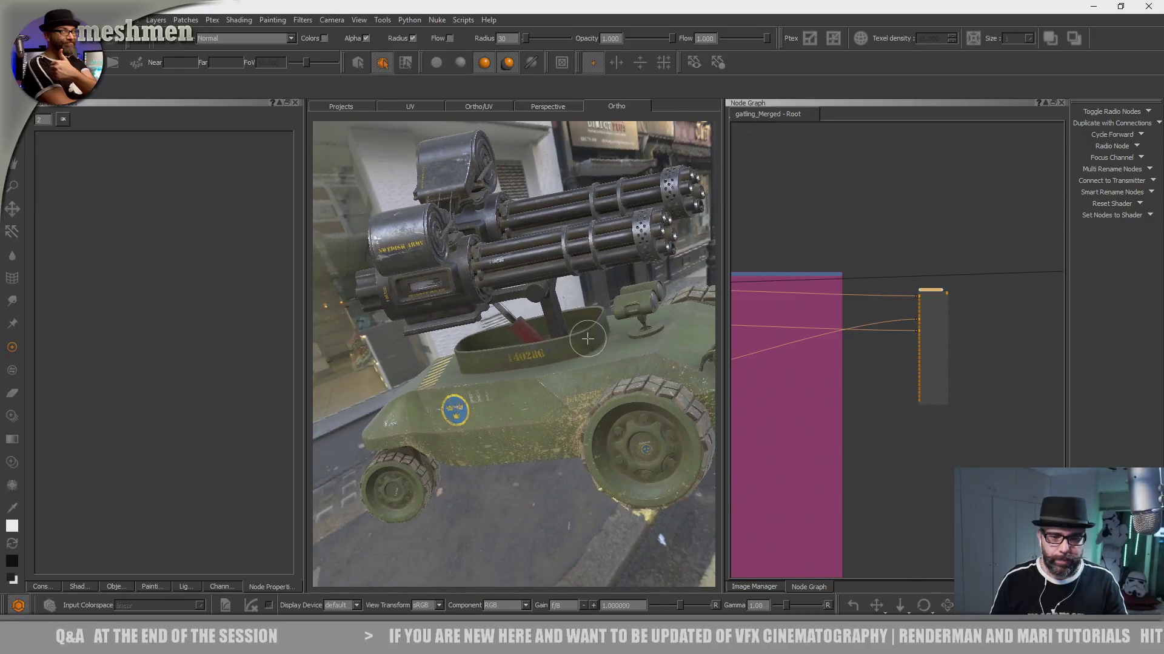
{"action": "left_click_drag", "start_coordinate": [588, 339], "coordinate": [459, 410], "text": "alt"}
{"action": "middle_click_drag", "start_coordinate": [460, 410], "coordinate": [501, 529], "text": "alt"}
{"action": "right_click_drag", "start_coordinate": [501, 529], "coordinate": [608, 392], "text": "alt"}
{"action": "left_click_drag", "start_coordinate": [607, 392], "coordinate": [643, 451], "text": "alt"}
{"action": "left_click_drag", "start_coordinate": [552, 327], "coordinate": [539, 360], "text": "alt"}
{"action": "middle_click_drag", "start_coordinate": [540, 361], "coordinate": [580, 465], "text": "alt"}
{"action": "left_click_drag", "start_coordinate": [580, 465], "coordinate": [569, 372], "text": "alt"}
{"action": "right_click_drag", "start_coordinate": [569, 371], "coordinate": [612, 339], "text": "alt"}
{"action": "left_click_drag", "start_coordinate": [612, 339], "coordinate": [552, 386], "text": "alt"}
{"action": "right_click_drag", "start_coordinate": [551, 386], "coordinate": [497, 421], "text": "alt"}
{"action": "left_click_drag", "start_coordinate": [497, 421], "coordinate": [542, 383], "text": "alt"}
- Examine the ammunition drums and the rear of the twin gatling guns up close
{"action": "middle_click_drag", "start_coordinate": [622, 423], "coordinate": [637, 563], "text": "alt"}
{"action": "right_click_drag", "start_coordinate": [636, 563], "coordinate": [503, 496], "text": "alt"}
{"action": "left_click_drag", "start_coordinate": [502, 496], "coordinate": [603, 494], "text": "alt"}
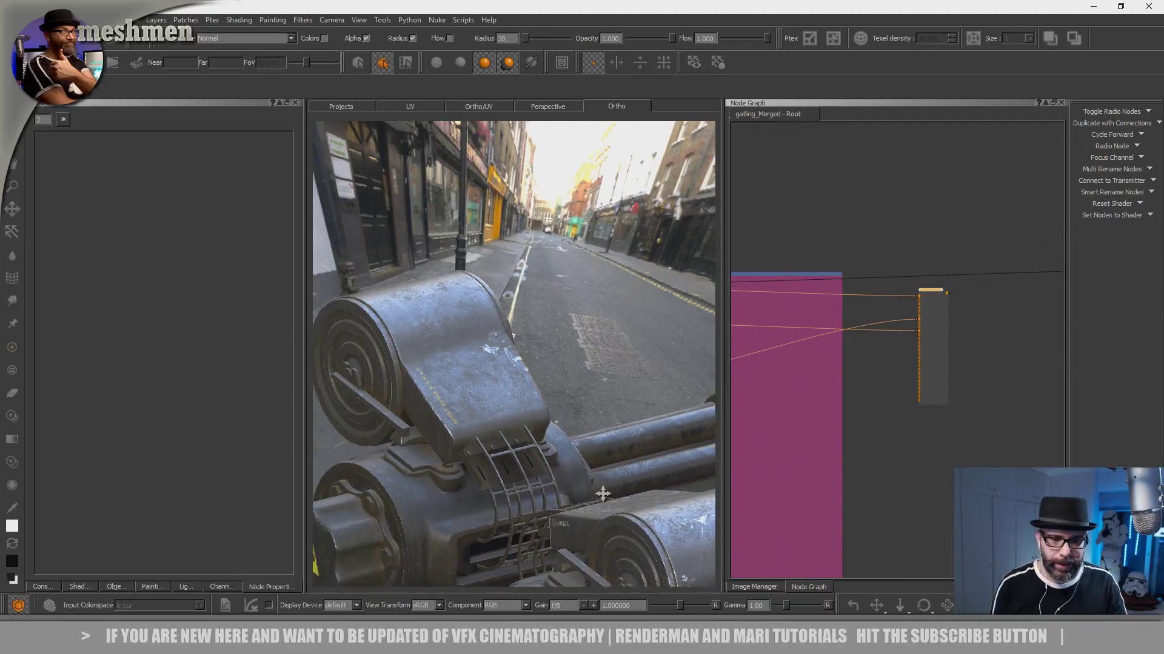
{"action": "middle_click_drag", "start_coordinate": [603, 494], "coordinate": [615, 546], "text": "alt"}
{"action": "right_click_drag", "start_coordinate": [615, 545], "coordinate": [672, 533], "text": "alt"}
{"action": "left_click_drag", "start_coordinate": [673, 533], "coordinate": [670, 570], "text": "alt"}
{"action": "right_click_drag", "start_coordinate": [670, 570], "coordinate": [597, 533], "text": "alt"}
{"action": "left_click_drag", "start_coordinate": [492, 463], "coordinate": [501, 425], "text": "alt"}
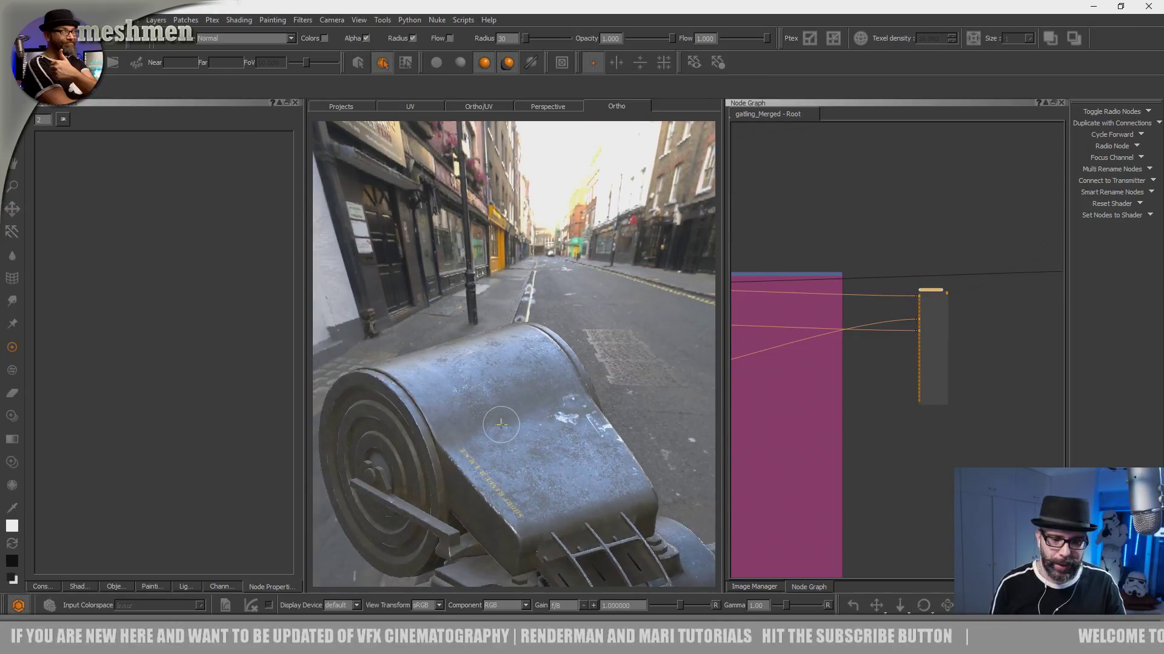
{"action": "right_click_drag", "start_coordinate": [501, 424], "coordinate": [437, 436], "text": "alt"}
{"action": "middle_click_drag", "start_coordinate": [437, 437], "coordinate": [472, 386], "text": "alt"}
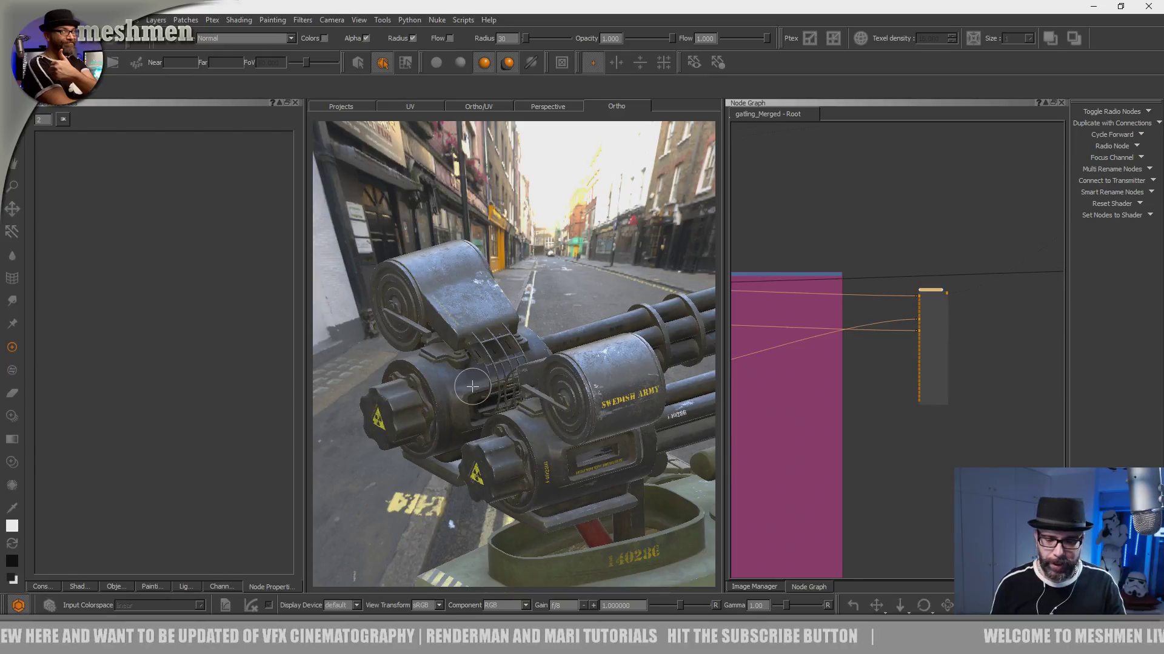
- Widen the model view and inspect the scratches and SWEDISH ARMY lettering on the ammunition drum
{"action": "left_click_drag", "start_coordinate": [772, 485], "coordinate": [796, 488], "text": "alt"}
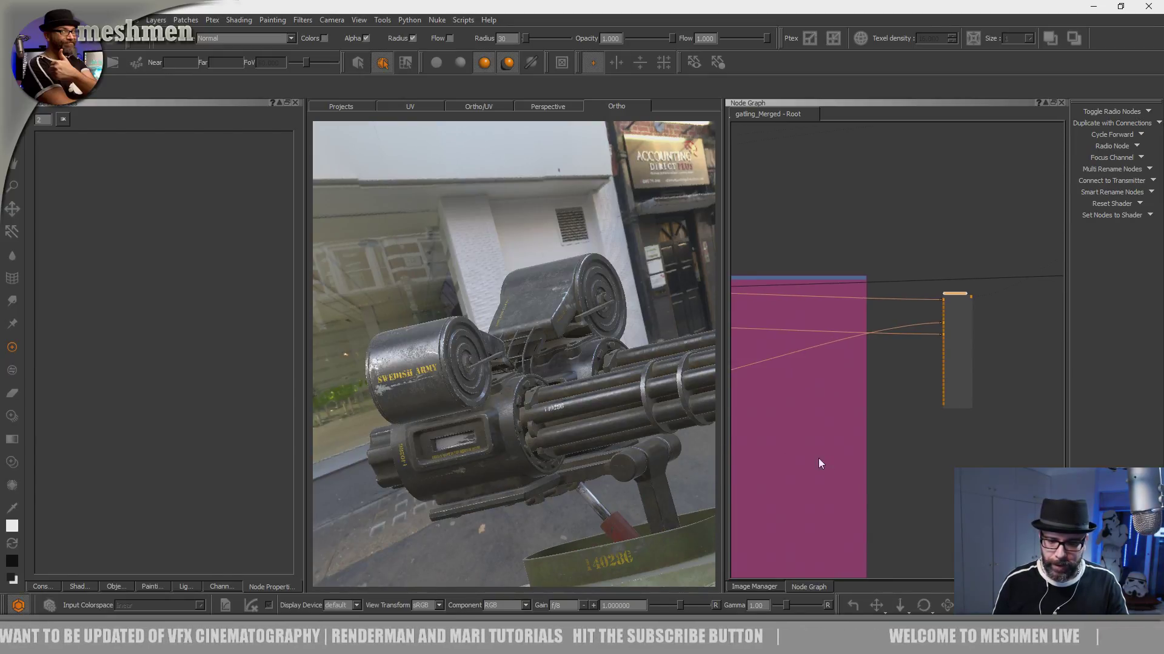
{"action": "left_click_drag", "start_coordinate": [724, 450], "coordinate": [825, 447]}
{"action": "mouse_move", "coordinate": [684, 443]}
{"action": "left_mouse_down", "text": "alt"}
{"action": "mouse_move", "coordinate": [728, 462]}
{"action": "mouse_move", "coordinate": [682, 441]}
{"action": "left_mouse_up", "text": "alt"}
{"action": "middle_click_drag", "start_coordinate": [682, 441], "coordinate": [565, 268], "text": "alt"}
{"action": "left_click_drag", "start_coordinate": [565, 268], "coordinate": [597, 375], "text": "alt"}
{"action": "middle_click_drag", "start_coordinate": [597, 375], "coordinate": [673, 449], "text": "alt"}
{"action": "right_click_drag", "start_coordinate": [673, 450], "coordinate": [664, 398], "text": "alt"}
{"action": "left_click_drag", "start_coordinate": [665, 397], "coordinate": [660, 366], "text": "alt"}
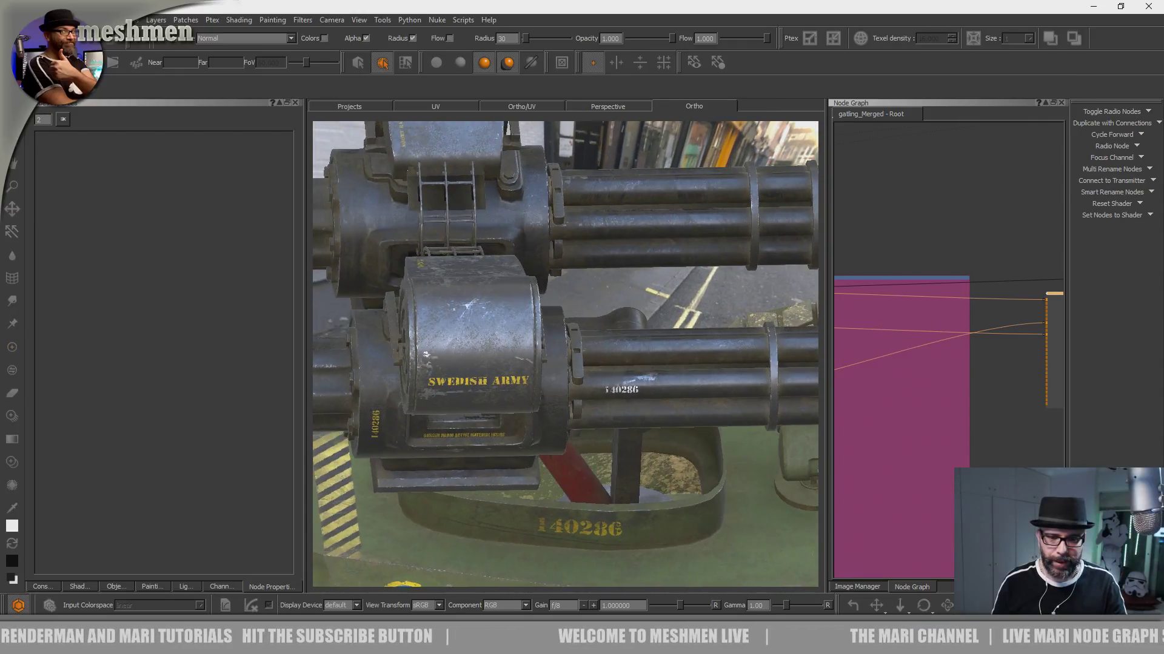
{"action": "left_click_drag", "start_coordinate": [488, 324], "coordinate": [542, 345], "text": "alt"}
{"action": "right_click_drag", "start_coordinate": [542, 346], "coordinate": [606, 358], "text": "alt"}
{"action": "middle_click_drag", "start_coordinate": [606, 358], "coordinate": [771, 317], "text": "alt"}
{"action": "right_click_drag", "start_coordinate": [691, 327], "coordinate": [573, 348], "text": "alt"}
{"action": "mouse_move", "coordinate": [573, 348]}
{"action": "left_mouse_down", "text": "alt"}
{"action": "mouse_move", "coordinate": [542, 309]}
{"action": "mouse_move", "coordinate": [629, 312]}
{"action": "mouse_move", "coordinate": [607, 343]}
{"action": "mouse_move", "coordinate": [630, 357]}
{"action": "mouse_move", "coordinate": [708, 366]}
{"action": "left_mouse_up", "text": "alt"}
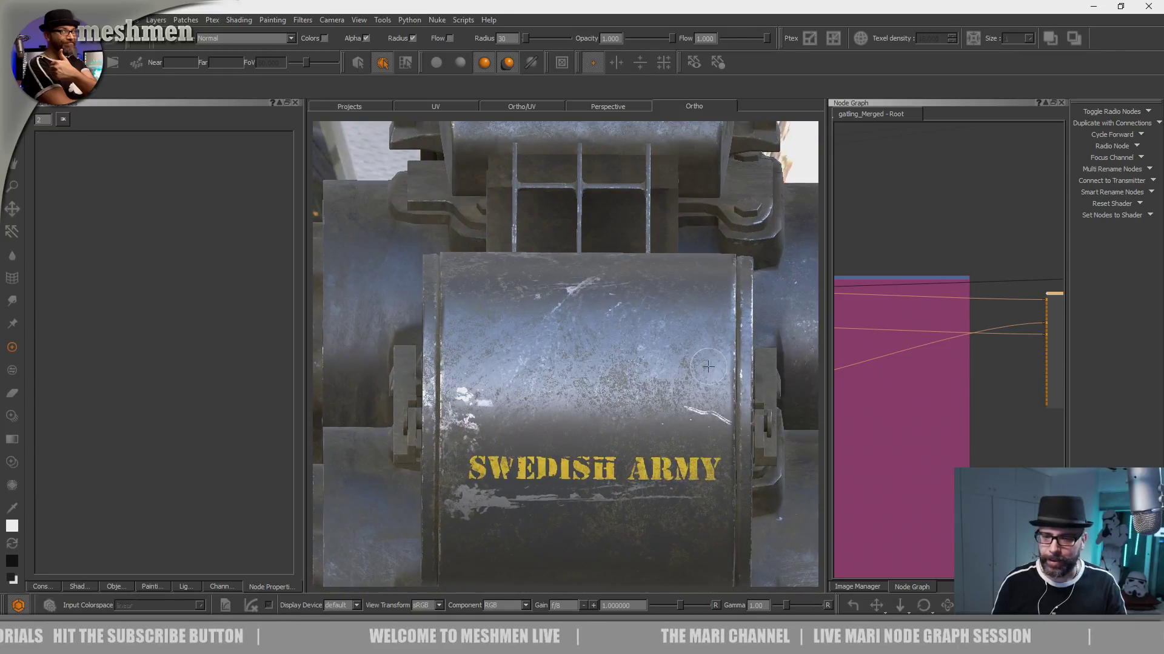
{"action": "right_click_drag", "start_coordinate": [630, 394], "coordinate": [570, 395], "text": "alt"}
{"action": "left_click_drag", "start_coordinate": [570, 395], "coordinate": [627, 418], "text": "alt"}
- Jump to the Dirtmask bookmark in the node graph
{"action": "scroll", "coordinate": [853, 439], "scroll_direction": "down", "scroll_amount": 3}
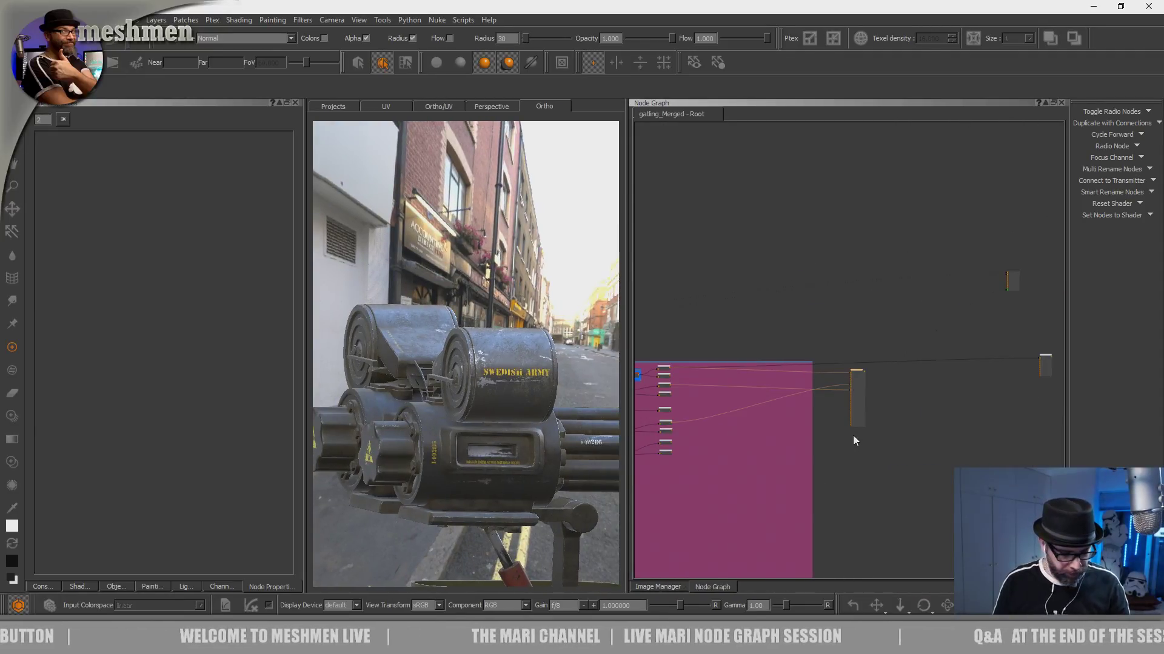
{"action": "key", "text": "j"}
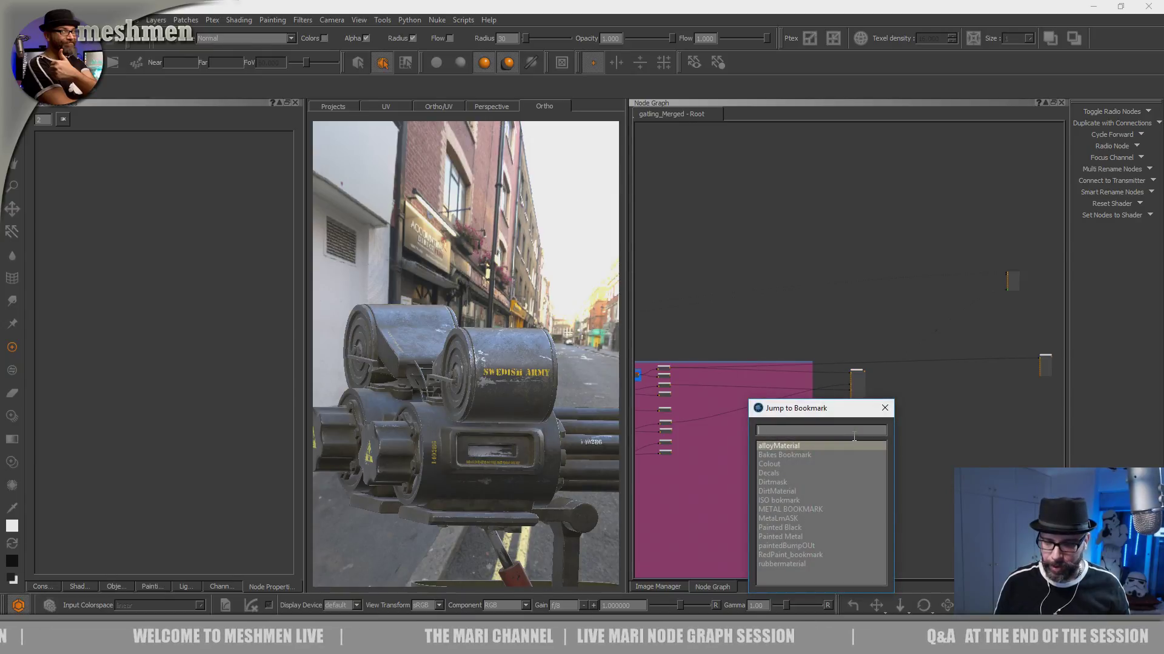
{"action": "type", "text": "d"}
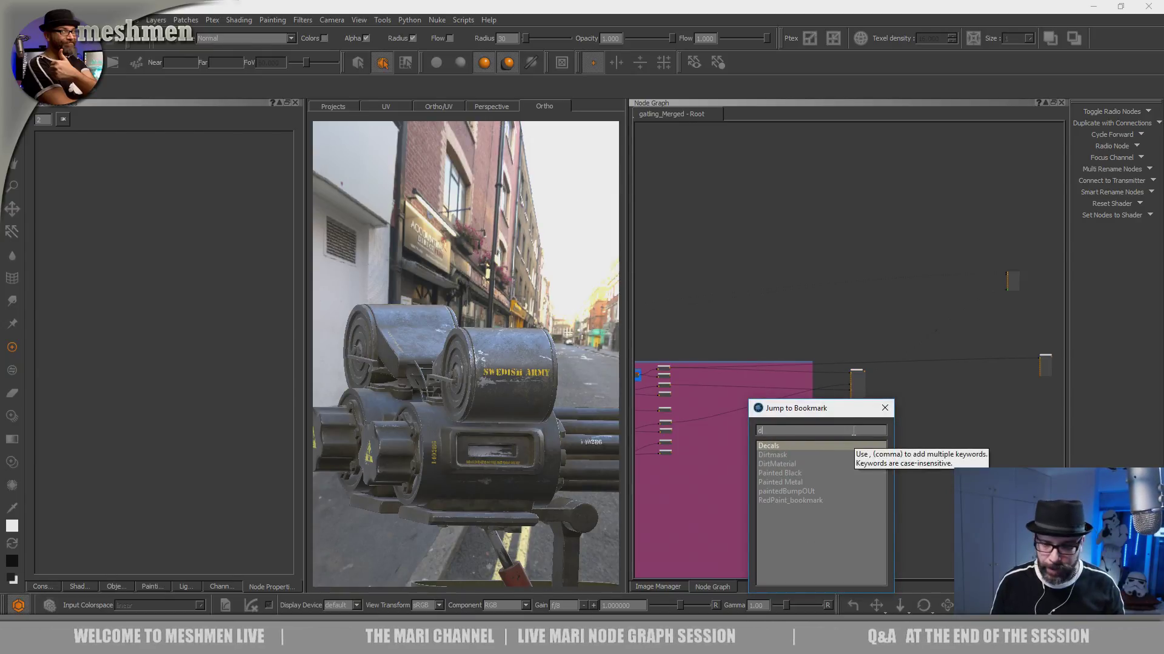
{"action": "double_click", "coordinate": [776, 454]}
- Trace the node chain inside the Dirtmask backdrop and select the dirt mask node in the blue backdrop
{"action": "middle_click_drag", "start_coordinate": [805, 436], "coordinate": [671, 322]}
{"action": "scroll", "coordinate": [948, 296], "scroll_direction": "down", "scroll_amount": 2}
{"action": "middle_click_drag", "start_coordinate": [974, 288], "coordinate": [709, 339]}
{"action": "middle_click_drag", "start_coordinate": [795, 323], "coordinate": [895, 312]}
{"action": "scroll", "coordinate": [788, 363], "scroll_direction": "down", "scroll_amount": 1}
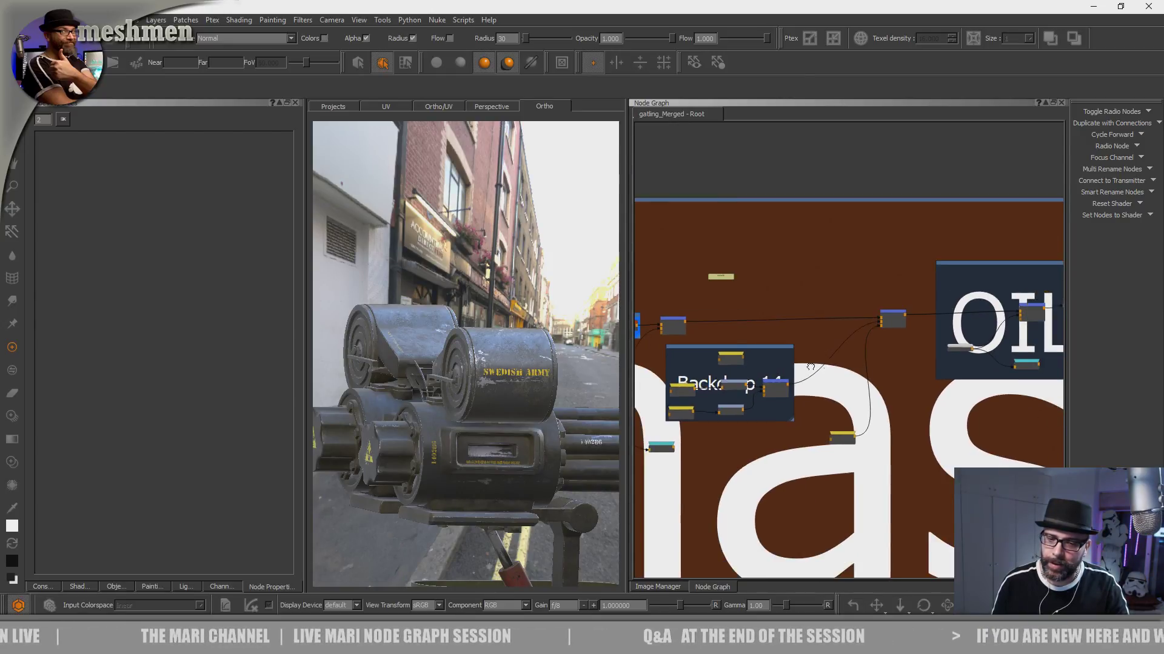
{"action": "middle_click_drag", "start_coordinate": [788, 363], "coordinate": [932, 358]}
{"action": "middle_click_drag", "start_coordinate": [773, 327], "coordinate": [881, 332]}
{"action": "scroll", "coordinate": [882, 333], "scroll_direction": "up", "scroll_amount": 4}
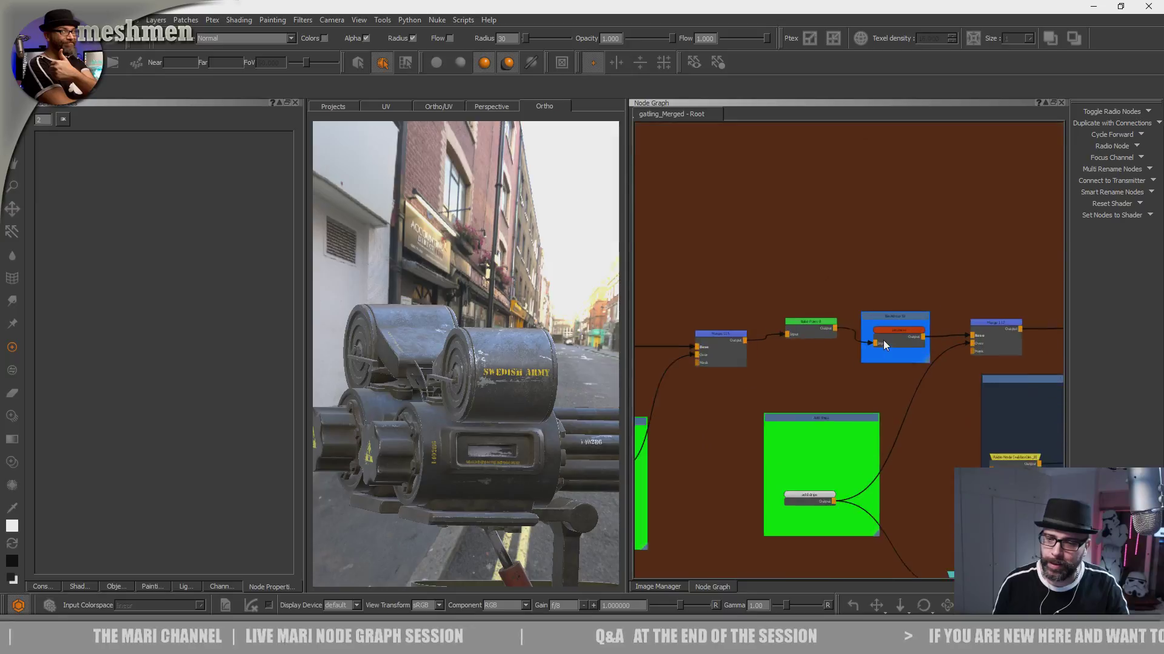
{"action": "left_click", "coordinate": [900, 329]}
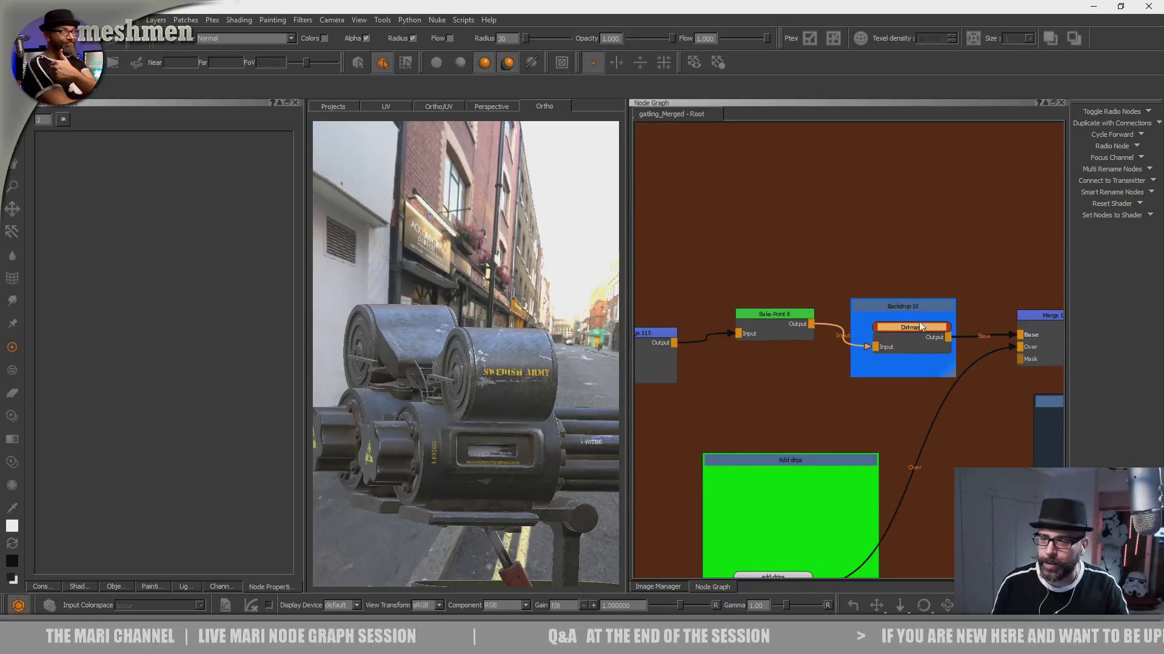
{"action": "scroll", "coordinate": [994, 312], "scroll_direction": "down", "scroll_amount": 3}
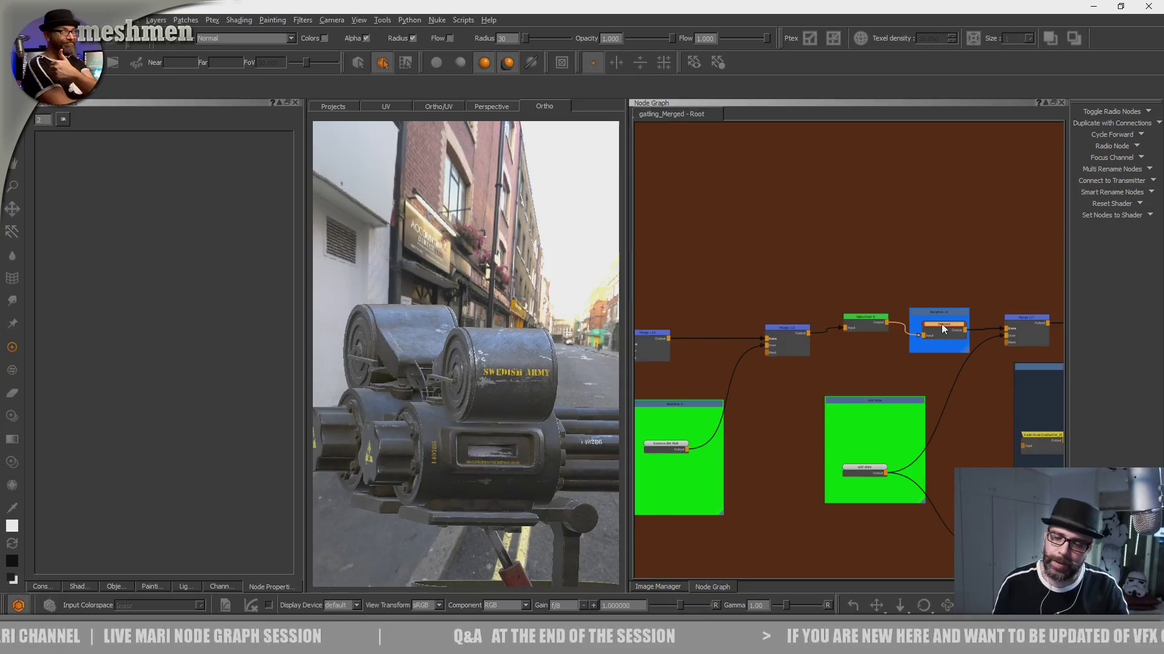
- Preview the dirt mask from the green bake point node on the model in a wider view
{"action": "left_click", "coordinate": [866, 312]}
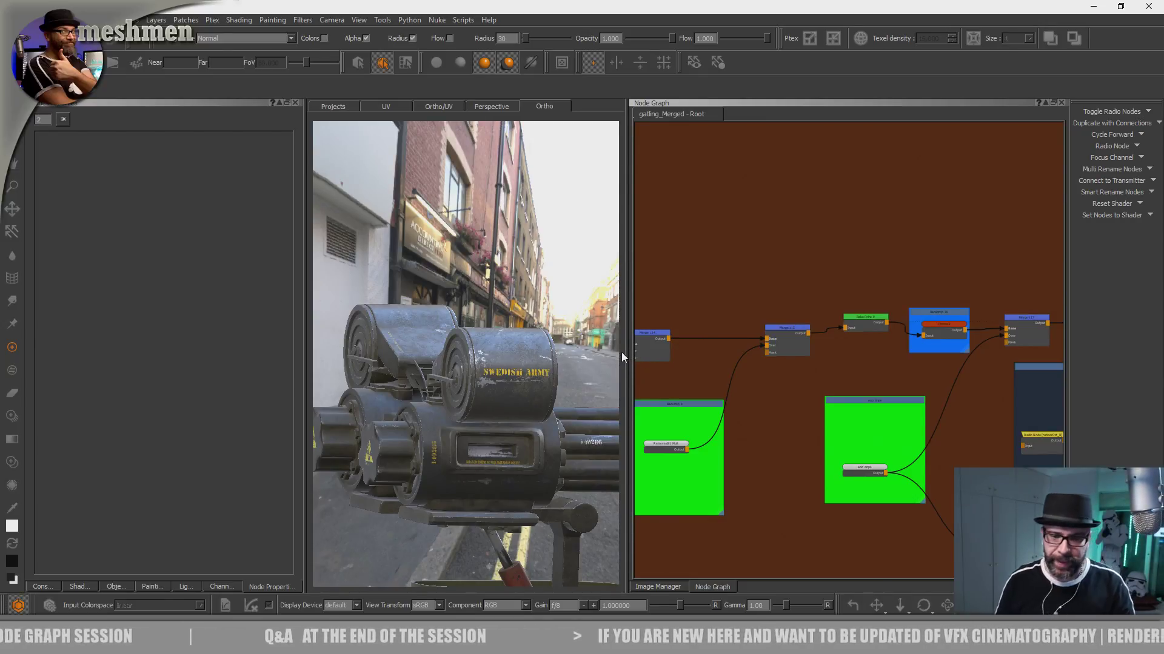
{"action": "left_click_drag", "start_coordinate": [621, 357], "coordinate": [679, 358]}
{"action": "middle_click_drag", "start_coordinate": [596, 412], "coordinate": [526, 440]}
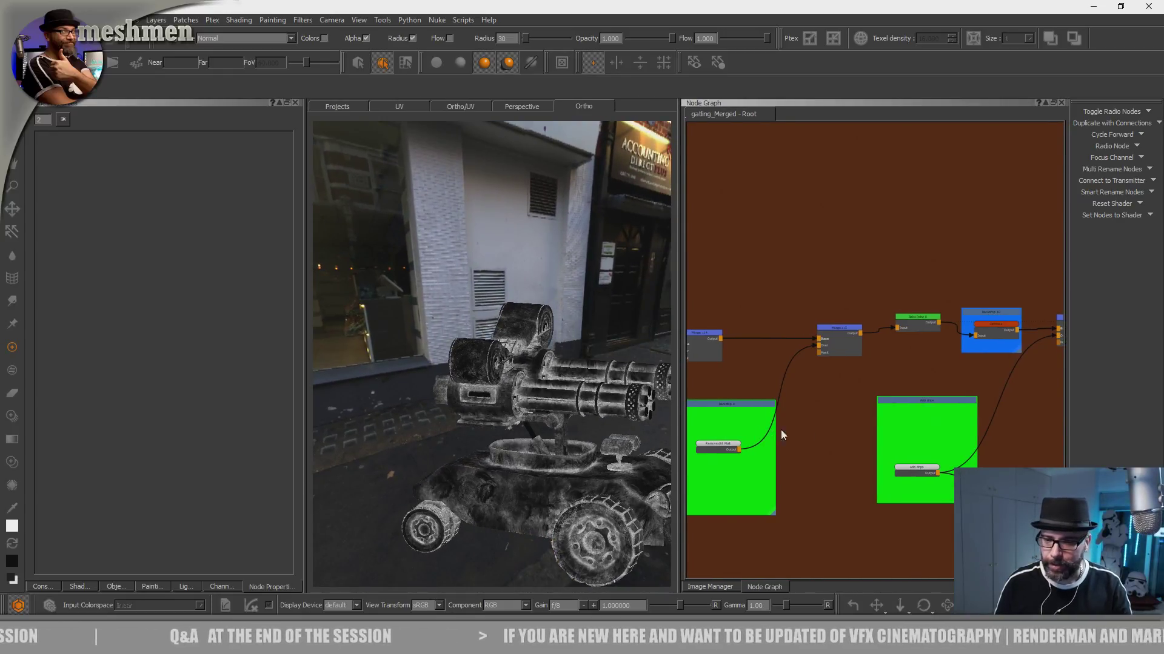
- Preview the add Dirt Screen node from Backdrop 3 on the model and examine its painted dirt up close
{"action": "scroll", "coordinate": [772, 434], "scroll_direction": "down", "scroll_amount": 5}
{"action": "scroll", "coordinate": [764, 439], "scroll_direction": "up", "scroll_amount": 6}
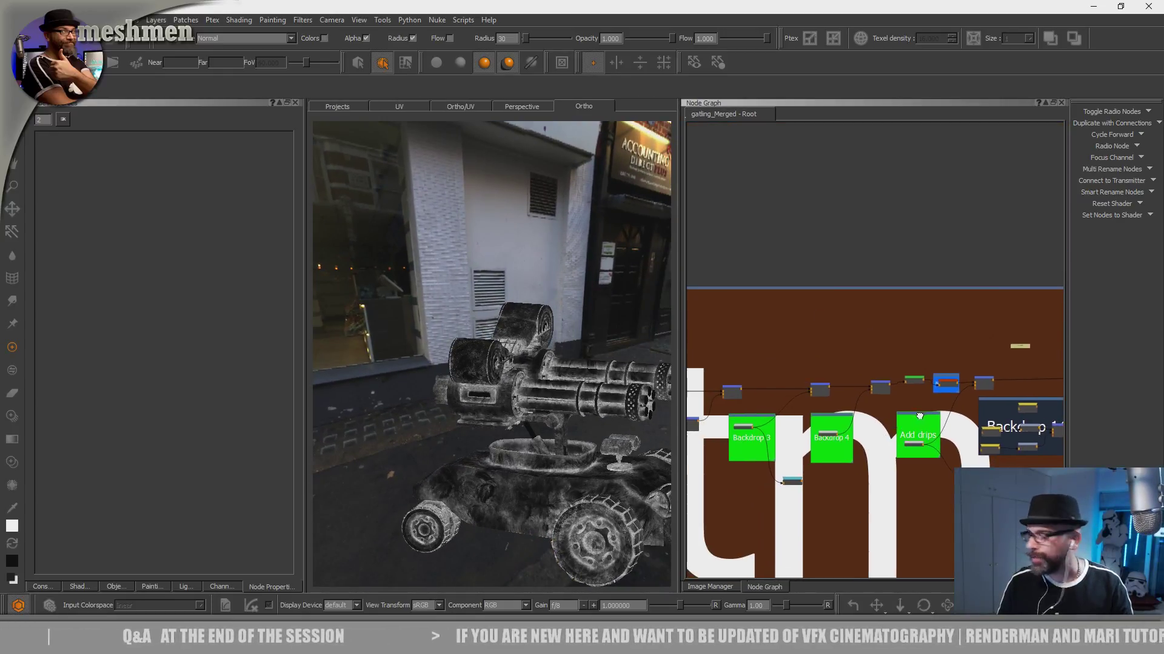
{"action": "middle_click_drag", "start_coordinate": [751, 423], "coordinate": [817, 458]}
{"action": "scroll", "coordinate": [827, 390], "scroll_direction": "up", "scroll_amount": 1}
{"action": "left_click", "coordinate": [822, 390]}
{"action": "key", "text": "1"}
{"action": "left_click_drag", "start_coordinate": [568, 405], "coordinate": [532, 397], "text": "alt"}
{"action": "middle_click_drag", "start_coordinate": [532, 398], "coordinate": [545, 419], "text": "alt"}
{"action": "right_click_drag", "start_coordinate": [545, 419], "coordinate": [597, 424], "text": "alt"}
{"action": "left_click_drag", "start_coordinate": [586, 455], "coordinate": [592, 449], "text": "alt"}
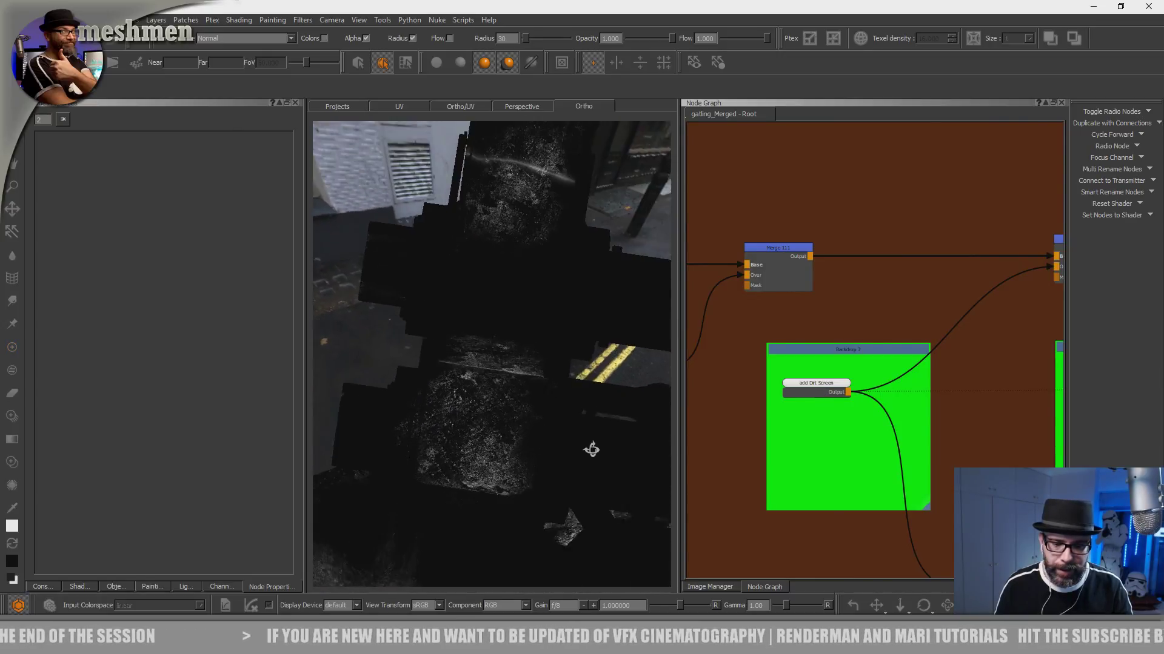
- Examine the painted dirt on the gatling housing from several angles and distances
{"action": "right_click_drag", "start_coordinate": [592, 449], "coordinate": [622, 434], "text": "alt"}
{"action": "right_click_drag", "start_coordinate": [538, 453], "coordinate": [621, 415], "text": "alt"}
{"action": "left_click_drag", "start_coordinate": [620, 416], "coordinate": [600, 430], "text": "alt"}
{"action": "right_click_drag", "start_coordinate": [600, 431], "coordinate": [538, 441], "text": "alt"}
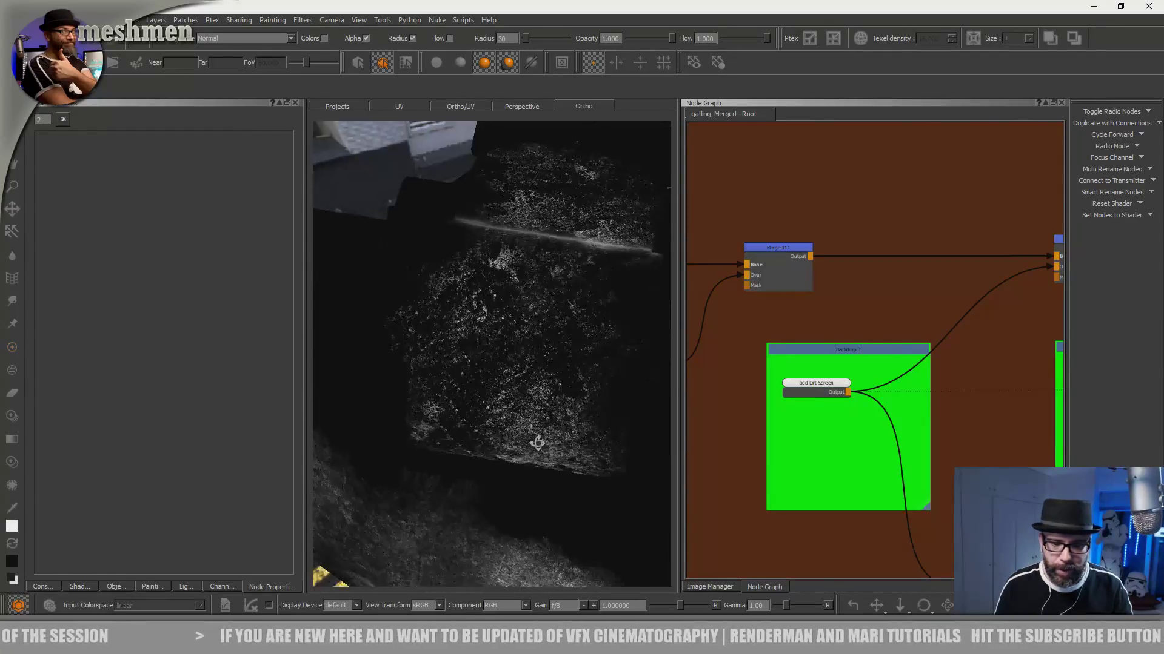
{"action": "left_click_drag", "start_coordinate": [538, 442], "coordinate": [548, 423], "text": "alt"}
{"action": "mouse_move", "coordinate": [547, 424]}
{"action": "right_mouse_down", "text": "alt"}
{"action": "mouse_move", "coordinate": [574, 436]}
{"action": "mouse_move", "coordinate": [530, 434]}
{"action": "right_mouse_up", "text": "alt"}
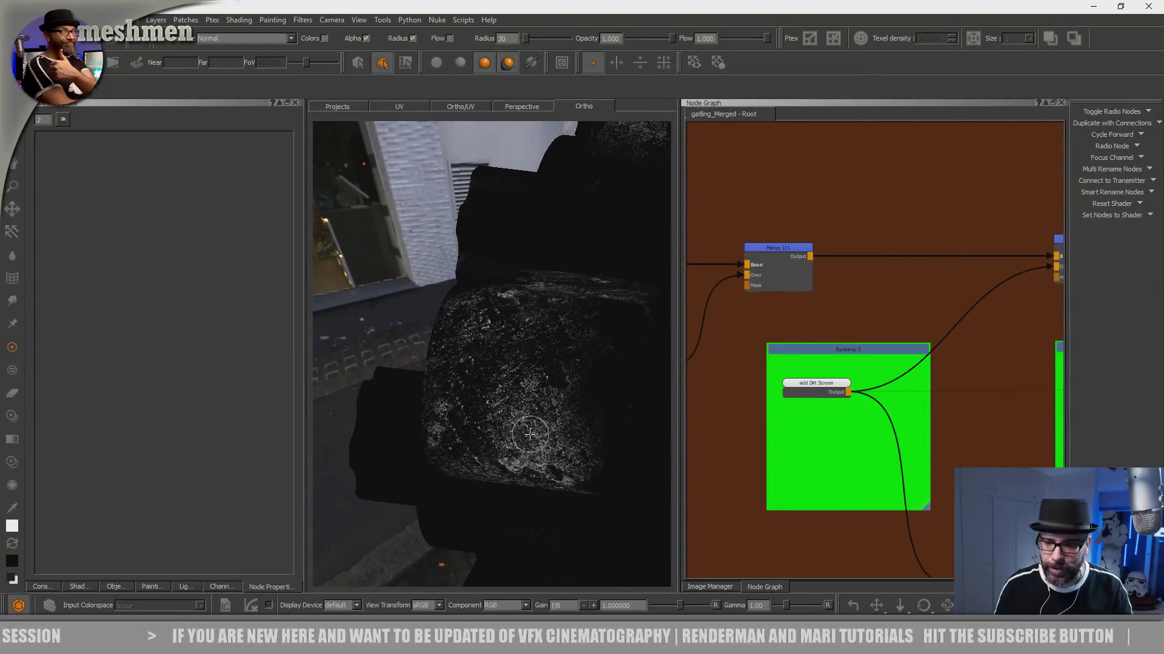
- Select the add Dirt Screen node for painting and choose the terra2 brush from Brad's New Brushes
{"action": "left_click_drag", "start_coordinate": [808, 379], "coordinate": [810, 380]}
{"action": "mouse_move", "coordinate": [526, 421]}
{"action": "left_mouse_down", "text": "alt"}
{"action": "mouse_move", "coordinate": [546, 418]}
{"action": "mouse_move", "coordinate": [530, 449]}
{"action": "mouse_move", "coordinate": [506, 449]}
{"action": "left_mouse_up", "text": "alt"}
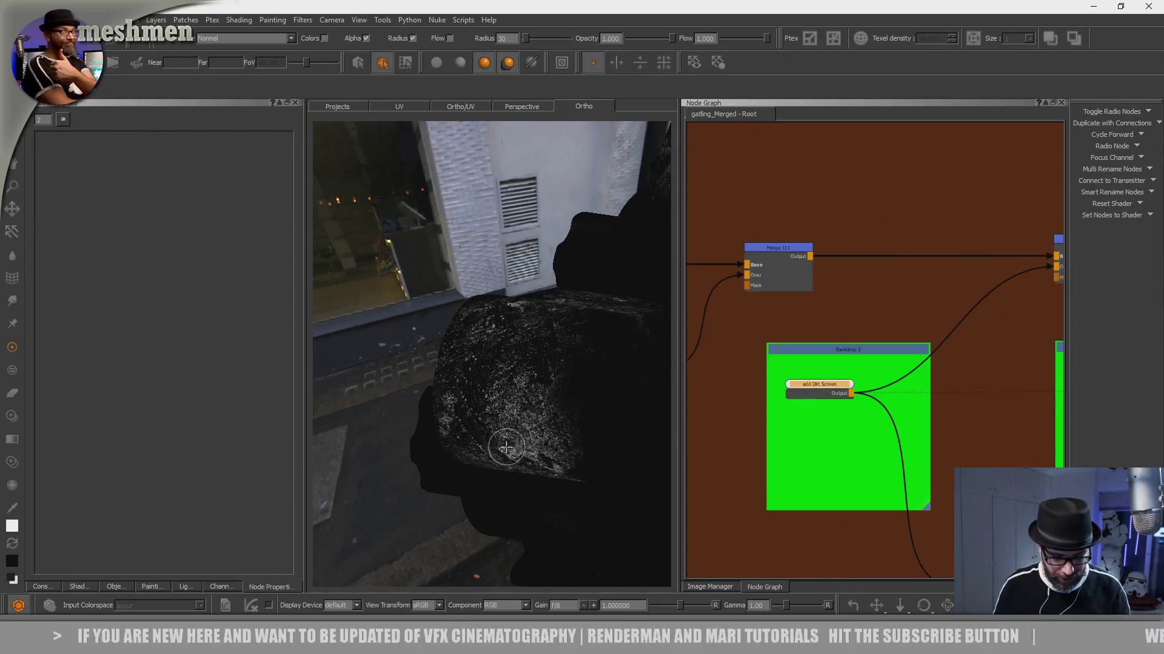
{"action": "key", "text": "k"}
{"action": "left_click", "coordinate": [432, 377]}
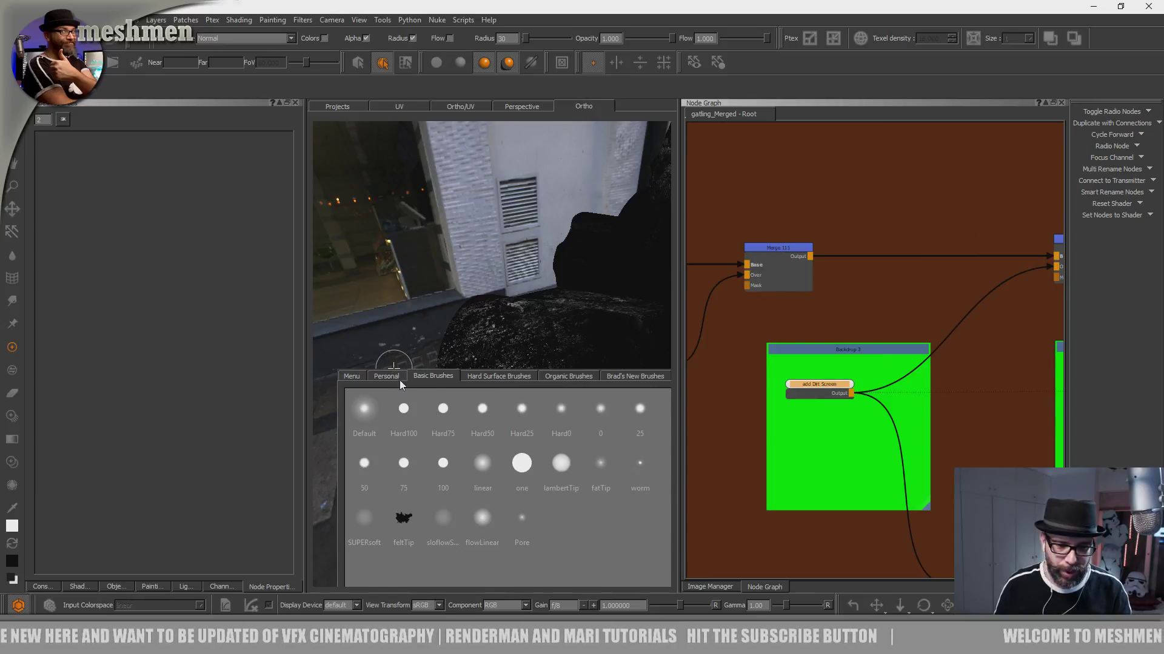
{"action": "left_click", "coordinate": [632, 377]}
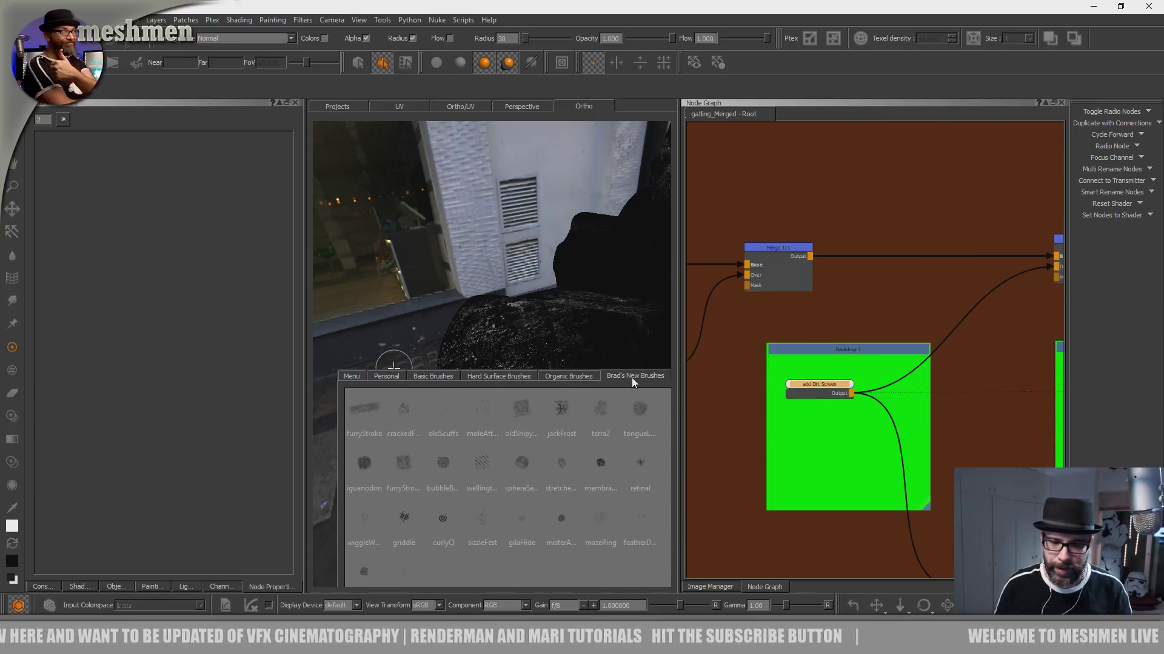
{"action": "left_click", "coordinate": [606, 408]}
{"action": "mouse_move", "coordinate": [605, 424]}
{"action": "left_mouse_down", "text": "alt"}
{"action": "mouse_move", "coordinate": [532, 390]}
{"action": "mouse_move", "coordinate": [381, 358]}
{"action": "left_mouse_up", "text": "alt"}
- Try a dirt stroke on the cylindrical housing at brush opacity 0.202 and undo it
{"action": "key", "text": "o"}
{"action": "left_click_drag", "start_coordinate": [515, 381], "coordinate": [518, 428]}
{"action": "left_click", "coordinate": [509, 414]}
{"action": "key", "text": "ctrl+z"}
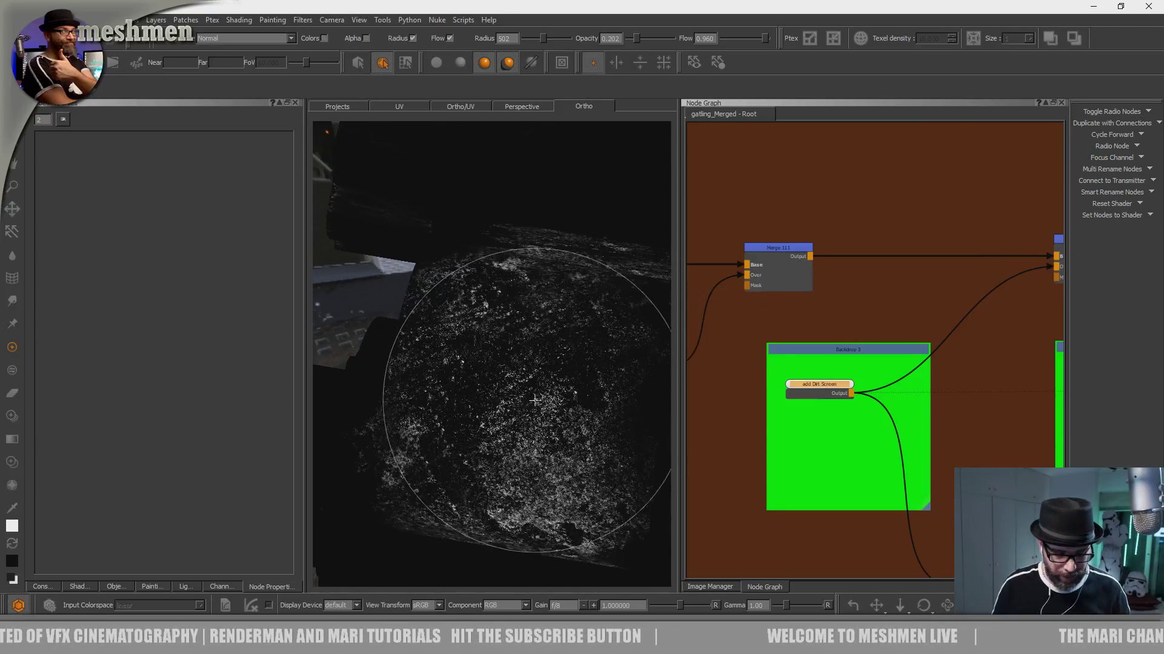
- Lower the brush opacity to 0.010
{"action": "key", "text": "h"}
{"action": "key", "text": "h"}
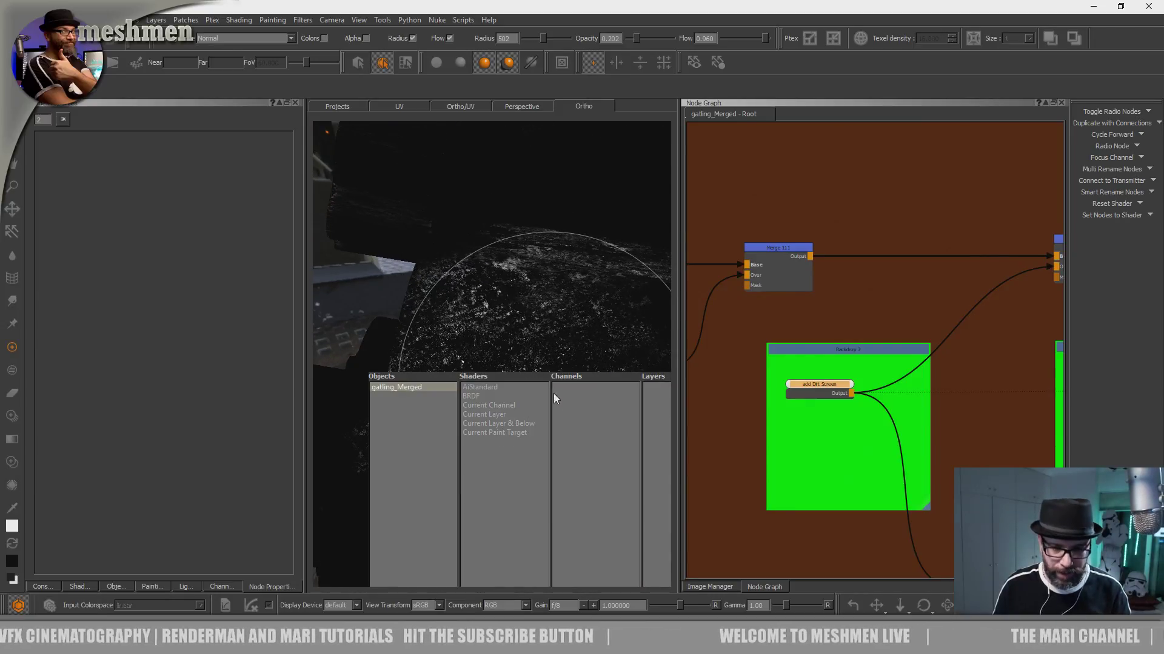
{"action": "left_click_drag", "start_coordinate": [559, 339], "coordinate": [501, 349]}
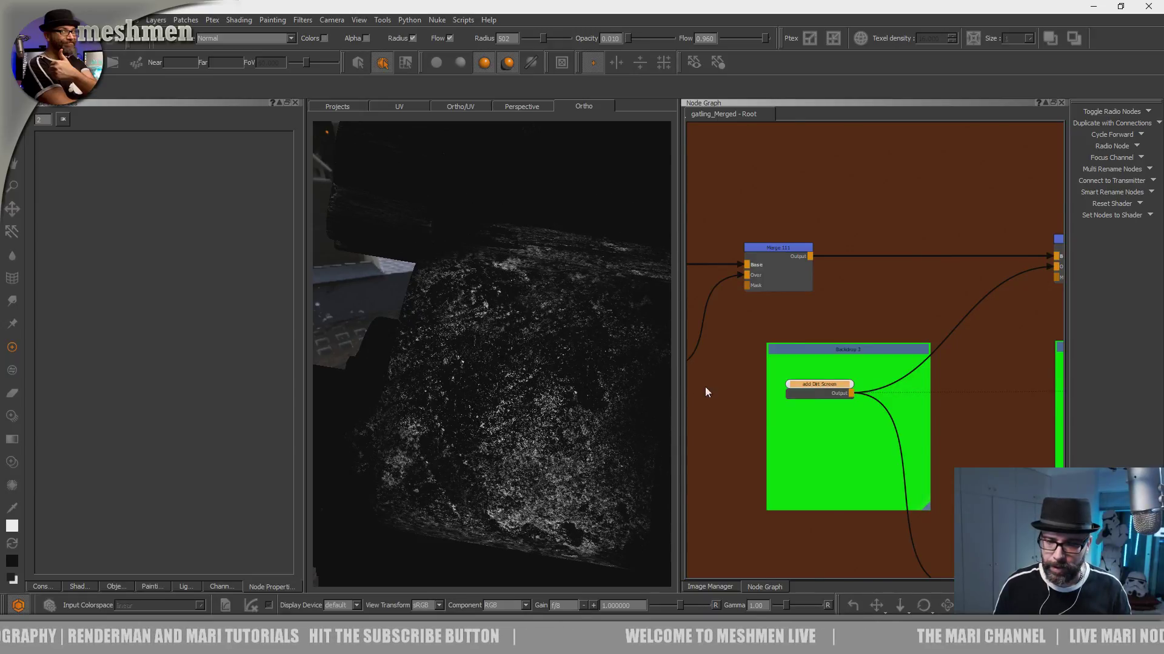
- Close the Image Manager and the other palettes docked on both sides of the viewport
{"action": "key", "text": "alt+n"}
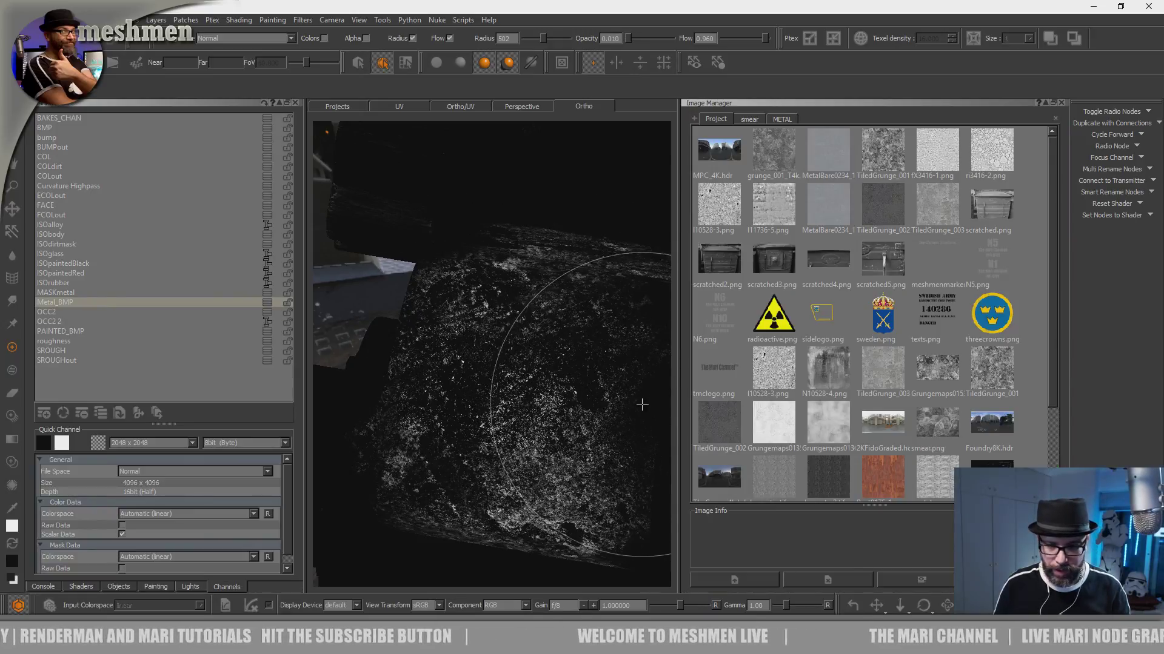
{"action": "left_click", "coordinate": [1061, 102]}
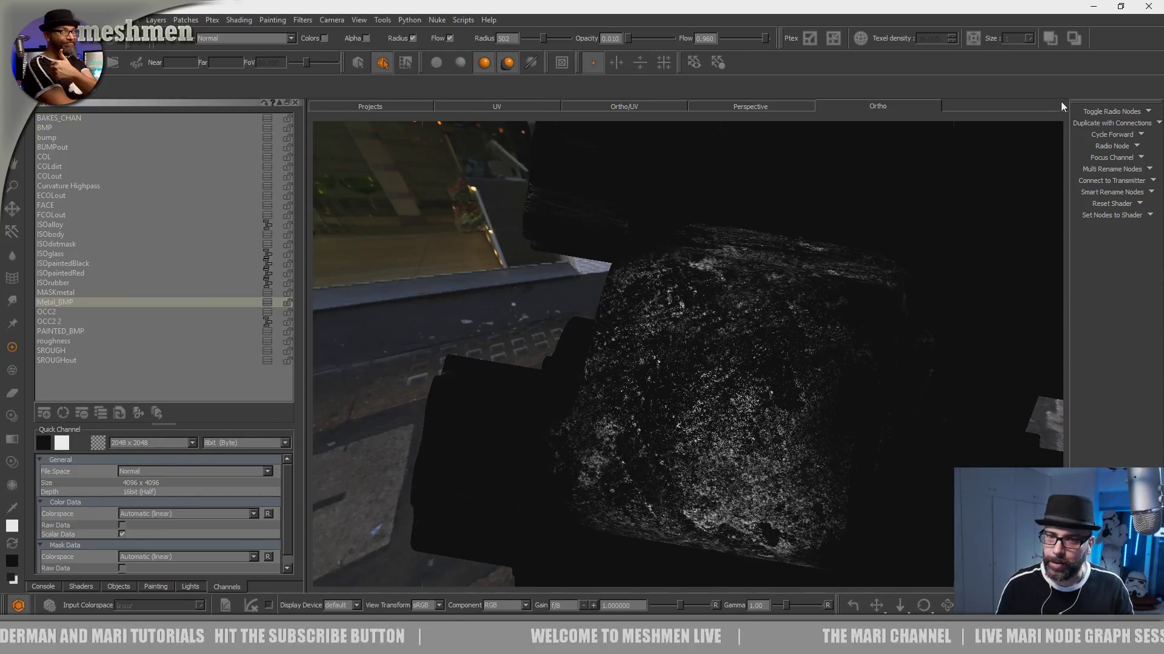
{"action": "left_click", "coordinate": [296, 102]}
{"action": "left_click", "coordinate": [296, 102]}
{"action": "left_click", "coordinate": [296, 102]}
{"action": "left_click", "coordinate": [296, 102]}
{"action": "left_click", "coordinate": [296, 102]}
{"action": "left_click", "coordinate": [296, 102]}
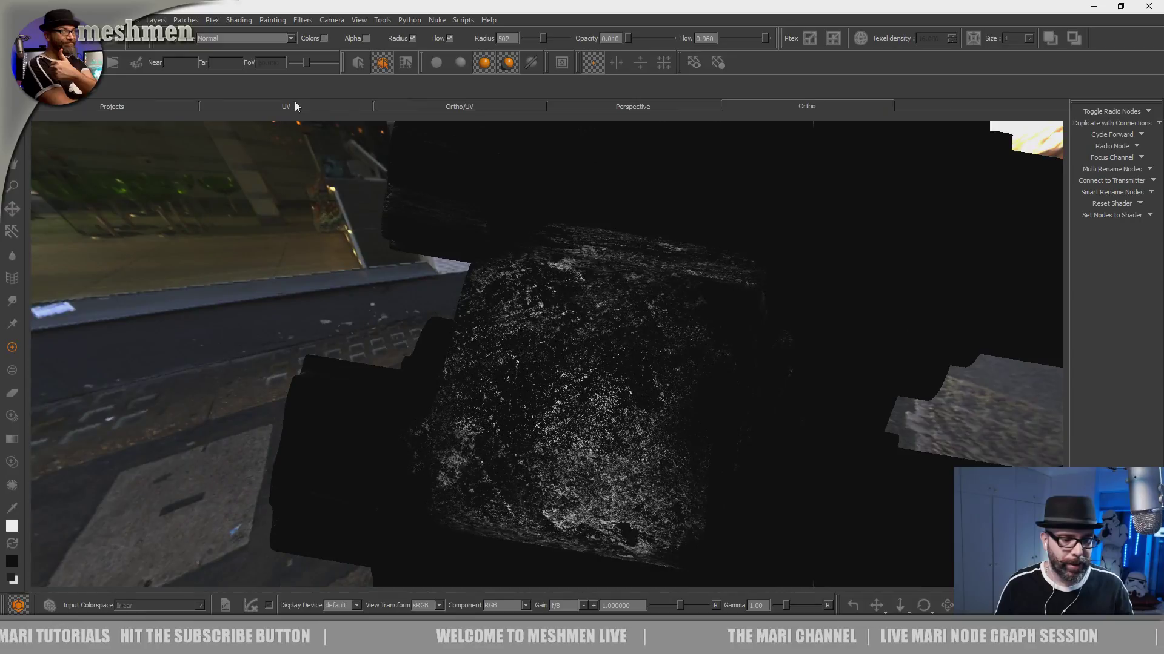
{"action": "left_click_drag", "start_coordinate": [430, 270], "coordinate": [436, 247], "text": "alt"}
- Show the Painting palette in a narrow column and reset the paint buffer's transform
{"action": "right_click", "coordinate": [755, 20]}
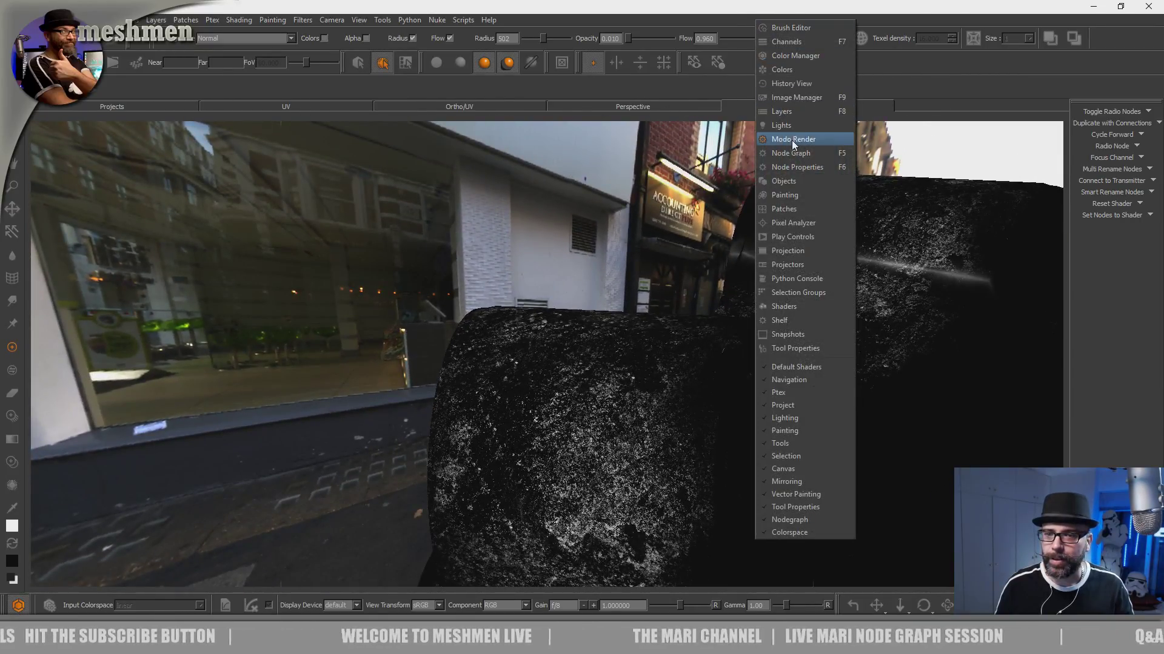
{"action": "left_click", "coordinate": [792, 191]}
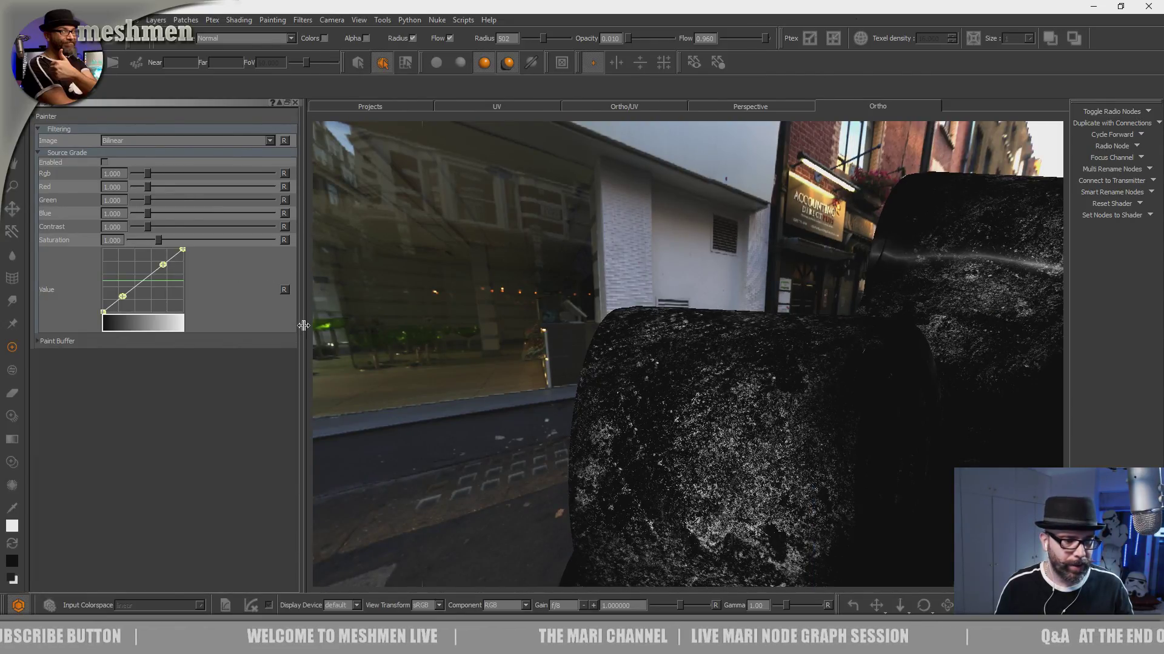
{"action": "left_click_drag", "start_coordinate": [303, 326], "coordinate": [136, 327]}
{"action": "left_click", "coordinate": [41, 343]}
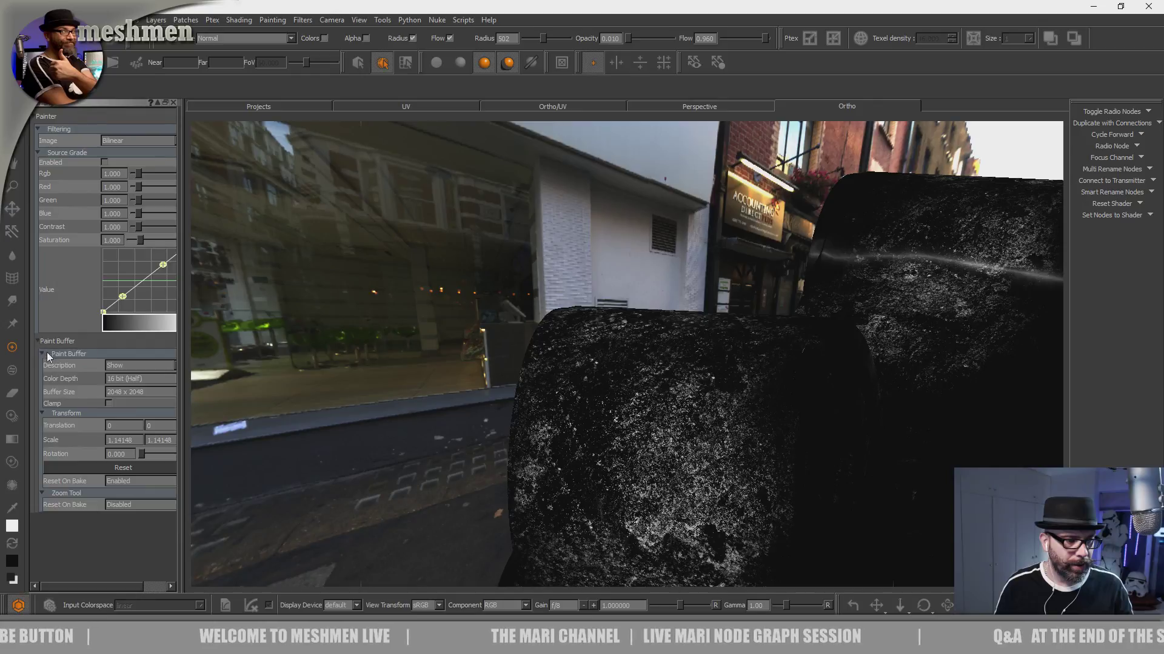
{"action": "left_click", "coordinate": [122, 468]}
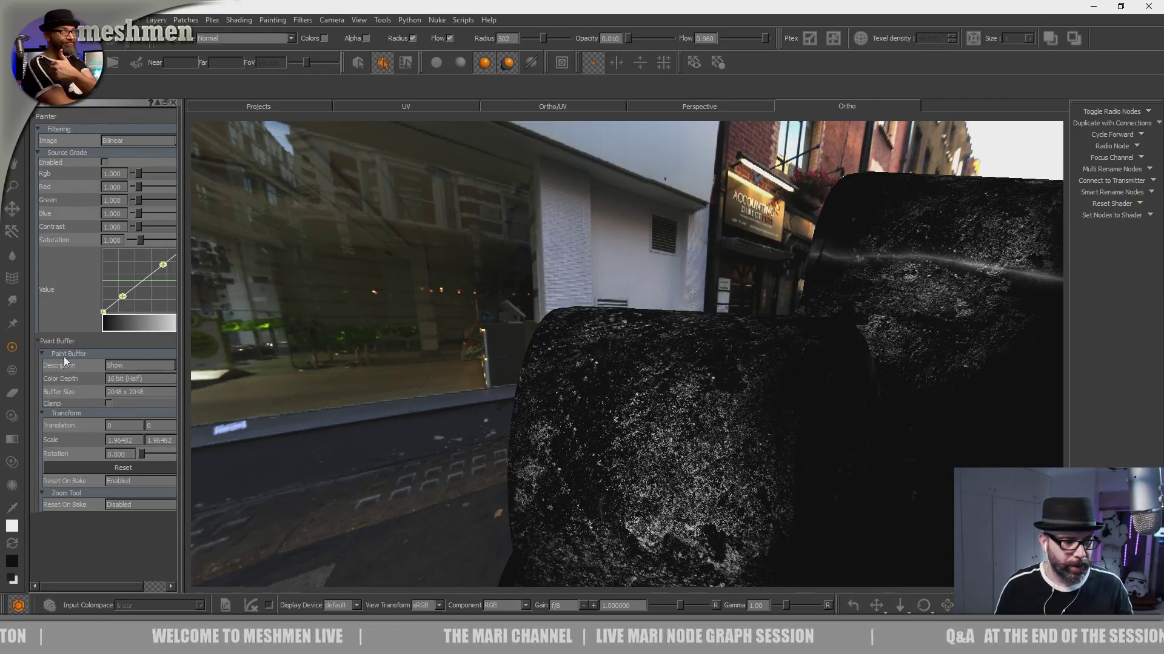
{"action": "left_click", "coordinate": [40, 354]}
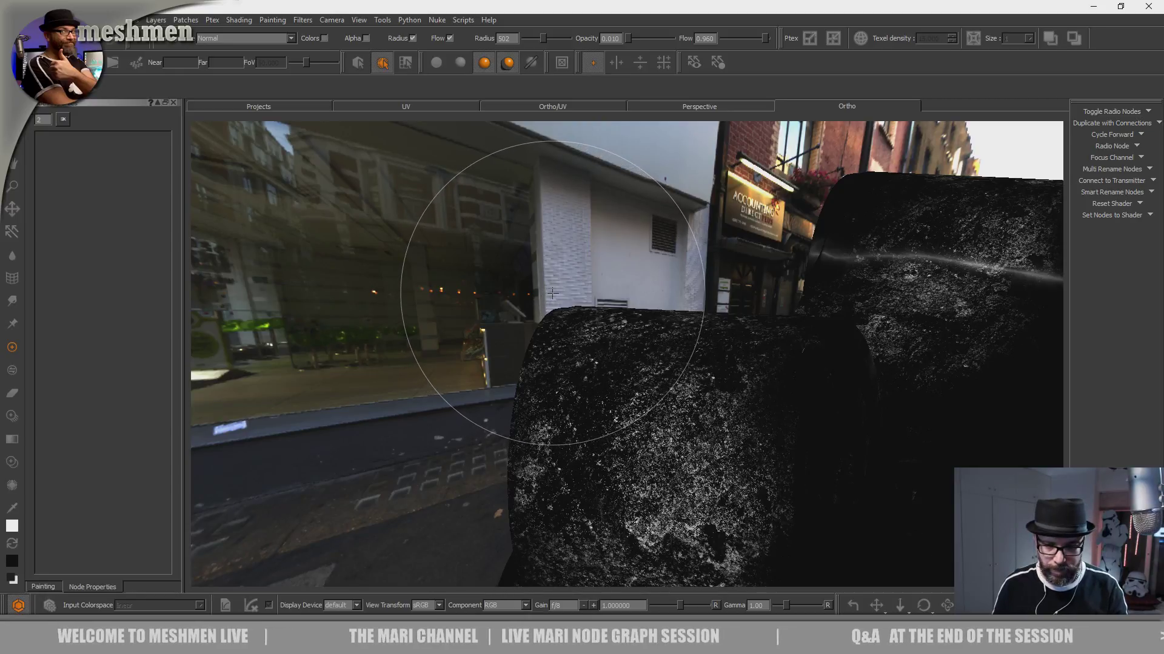
- Bring back the node graph and select the add Dirt Screen node in Backdrop 3 of the Dirtmask section
{"action": "key", "text": "alt+n"}
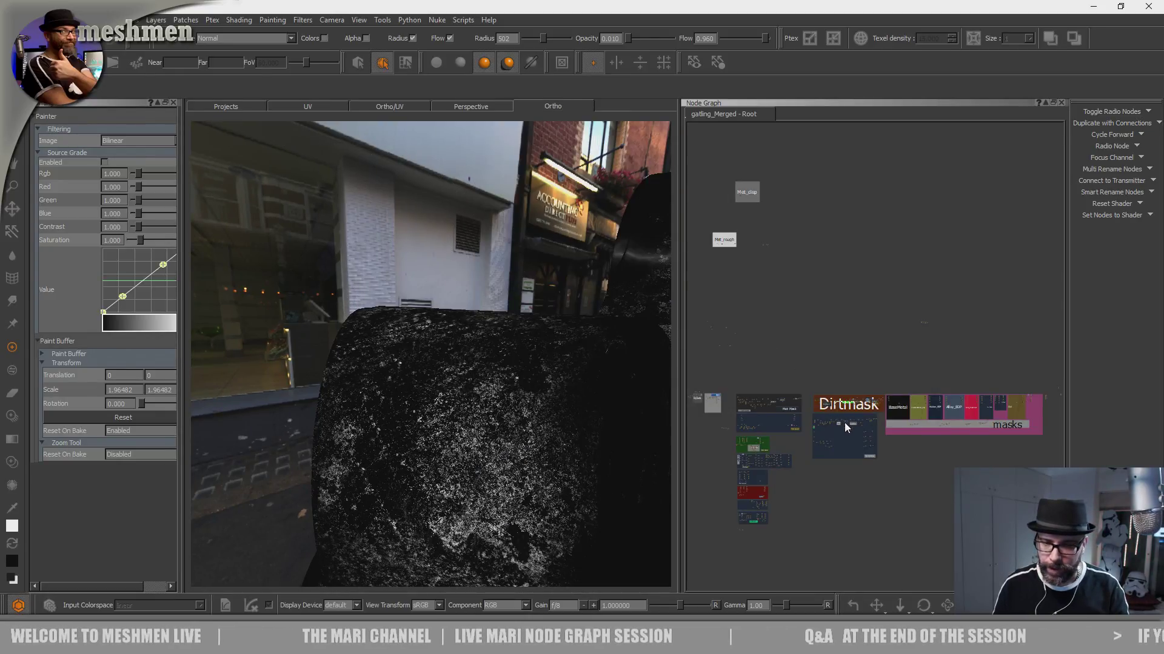
{"action": "scroll", "coordinate": [831, 451], "scroll_direction": "up", "scroll_amount": 3}
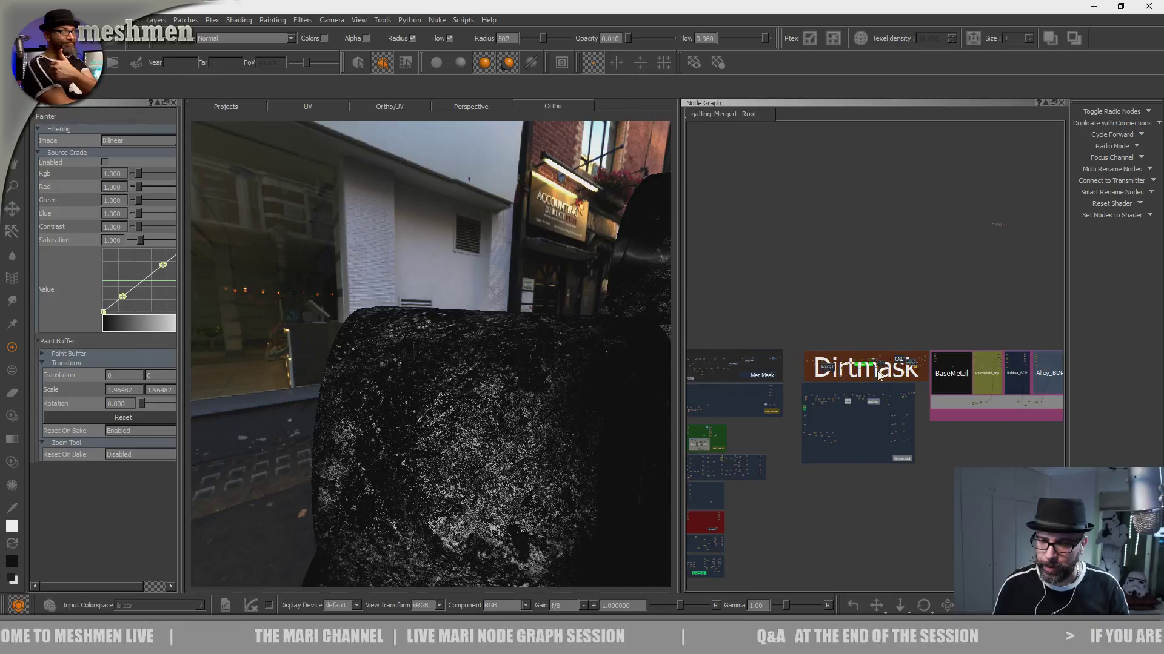
{"action": "scroll", "coordinate": [878, 372], "scroll_direction": "up", "scroll_amount": 6}
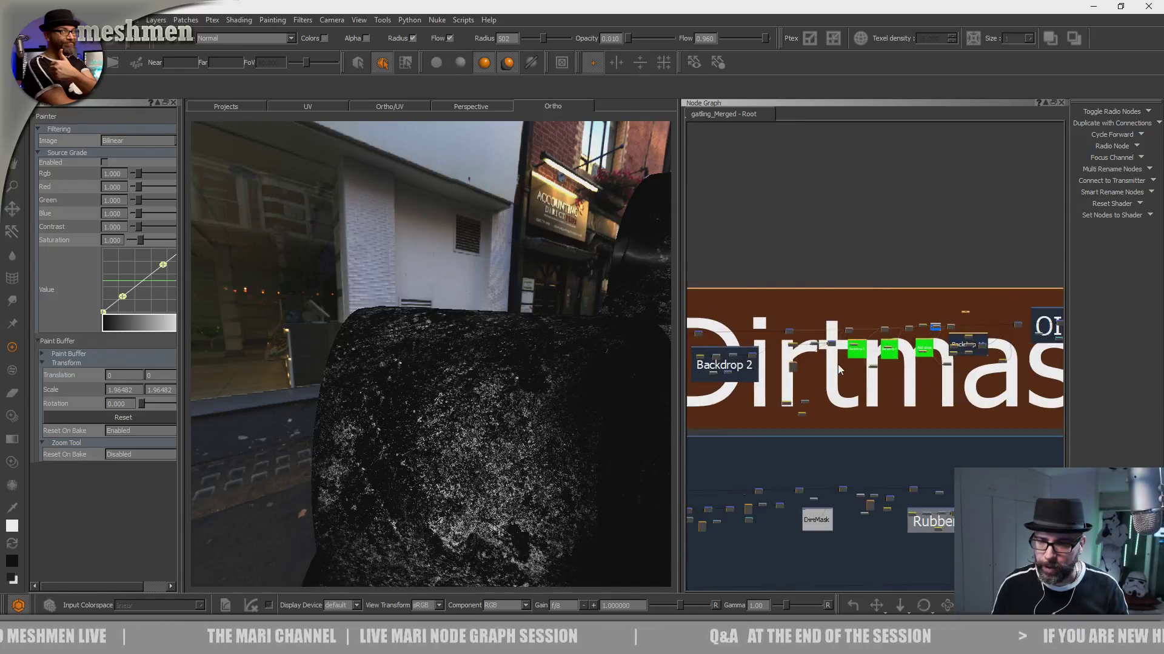
{"action": "left_click", "coordinate": [891, 308]}
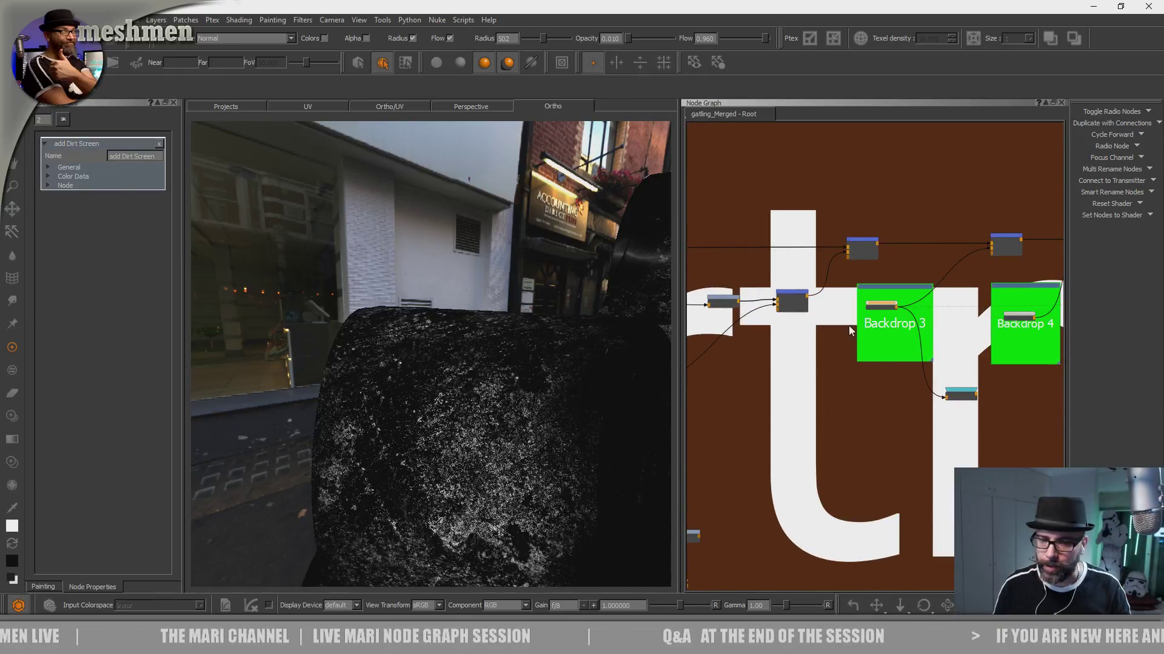
{"action": "scroll", "coordinate": [878, 323], "scroll_direction": "up", "scroll_amount": 5}
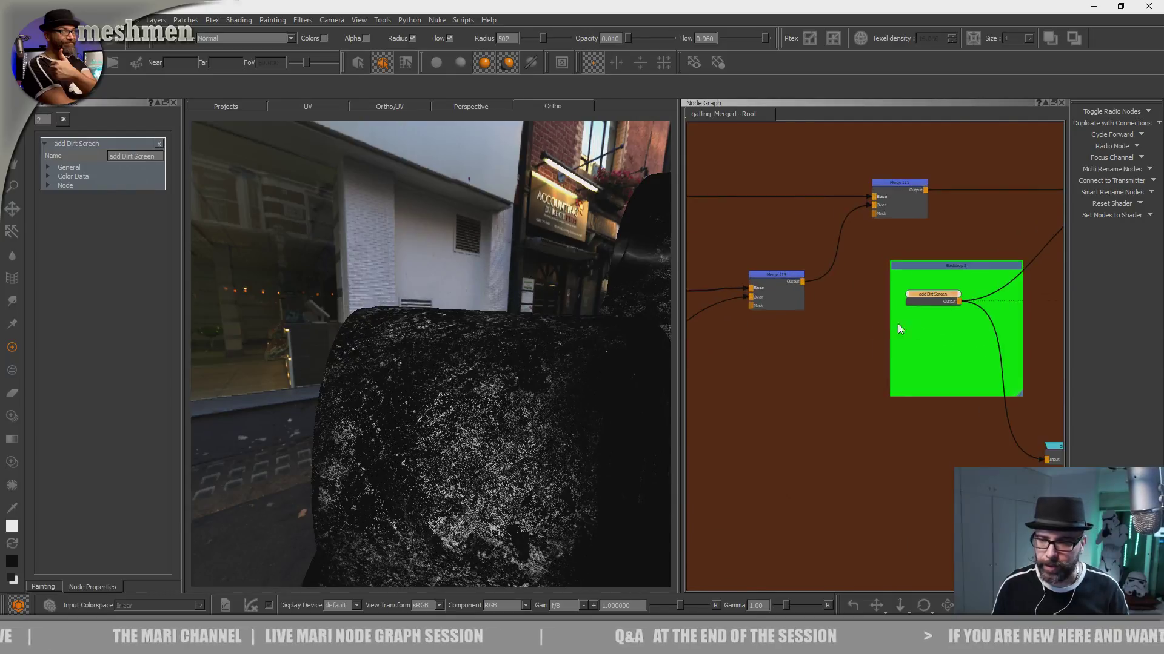
{"action": "left_click_drag", "start_coordinate": [936, 286], "coordinate": [945, 293]}
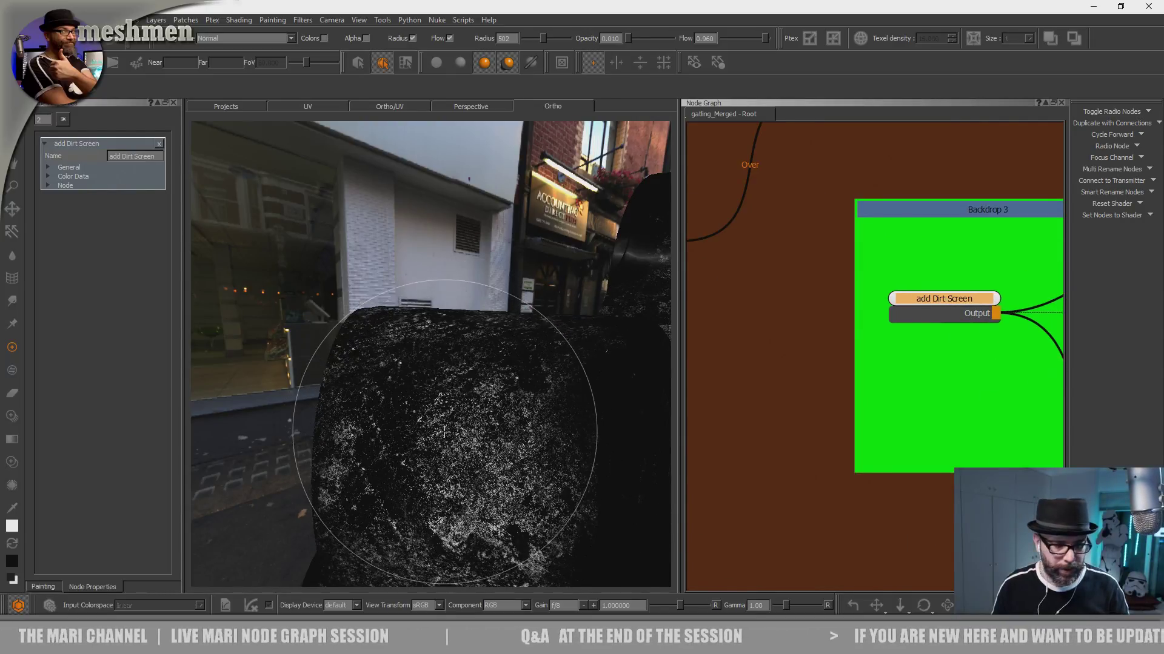
- Set the brush opacity to 0.226, try a dirt stroke across the cylindrical housing, and undo the stroke
{"action": "key", "text": "o"}
{"action": "mouse_move", "coordinate": [401, 407]}
{"action": "left_mouse_down"}
{"action": "mouse_move", "coordinate": [480, 431]}
{"action": "mouse_move", "coordinate": [457, 454]}
{"action": "left_mouse_up"}
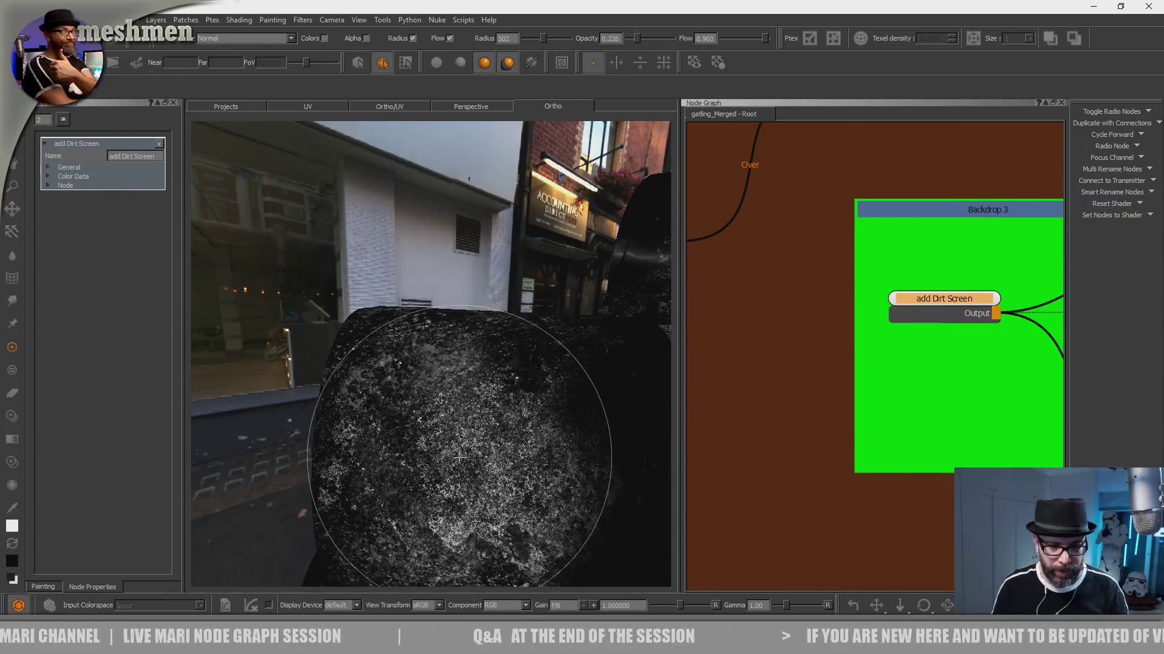
{"action": "key", "text": "ctrl+z"}
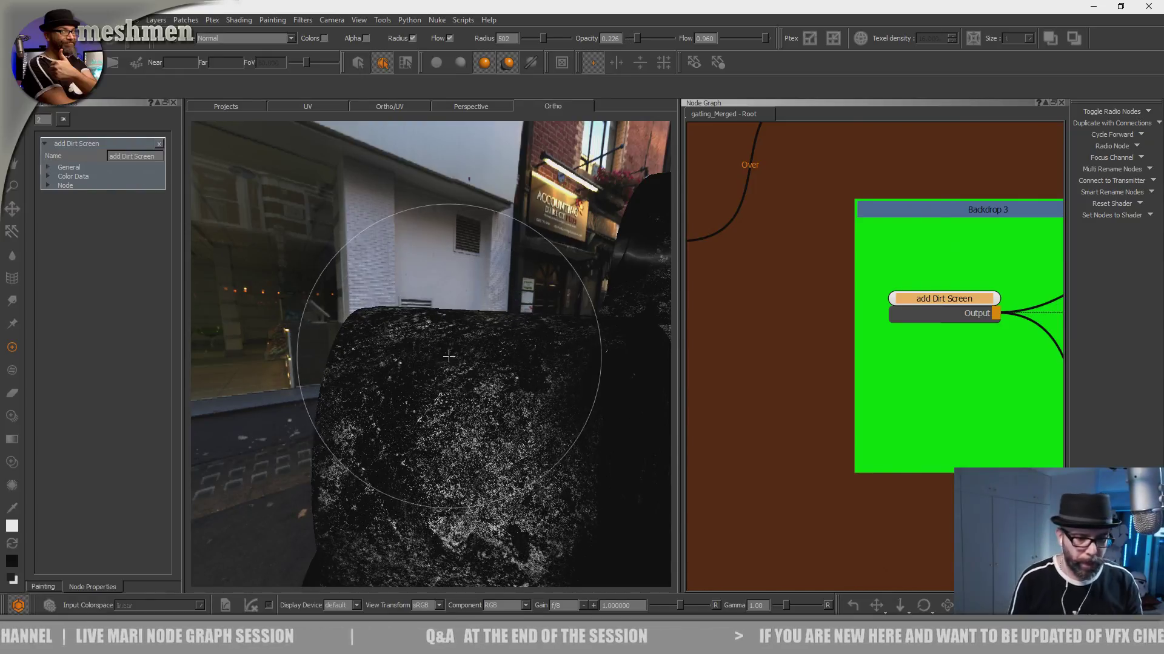
- Display the model with the AiStandard shader and examine the SWEDISH ARMY housing's surface finish up close and from farther away
{"action": "left_click_drag", "start_coordinate": [455, 357], "coordinate": [451, 368], "text": "alt"}
{"action": "key", "text": "space"}
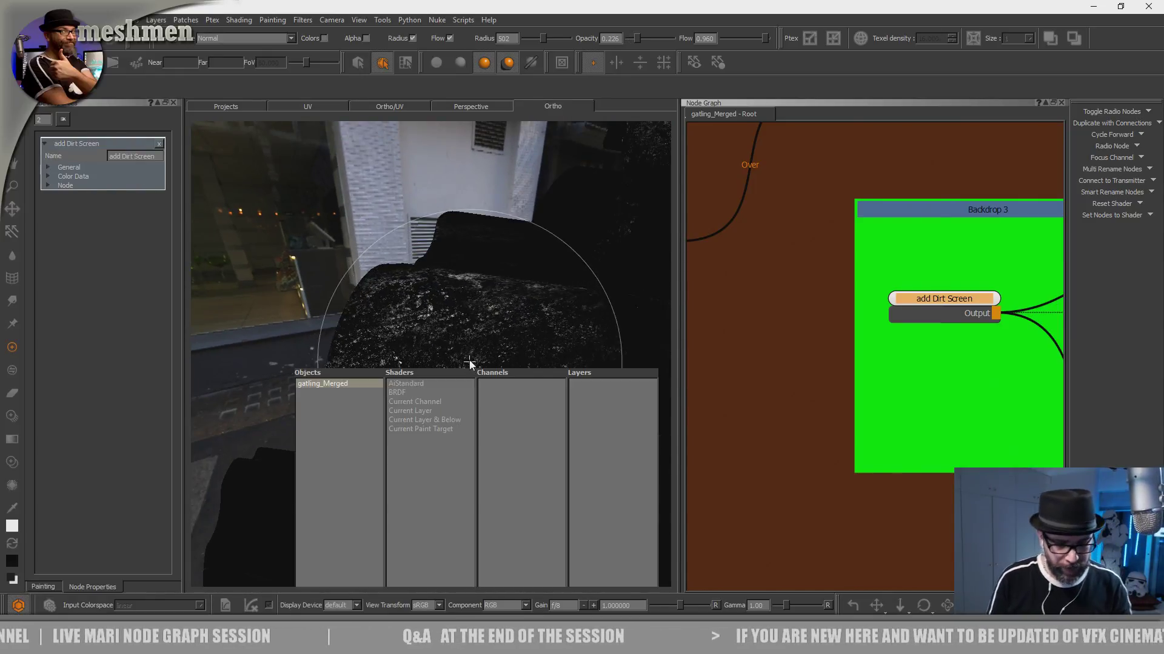
{"action": "left_click", "coordinate": [416, 383]}
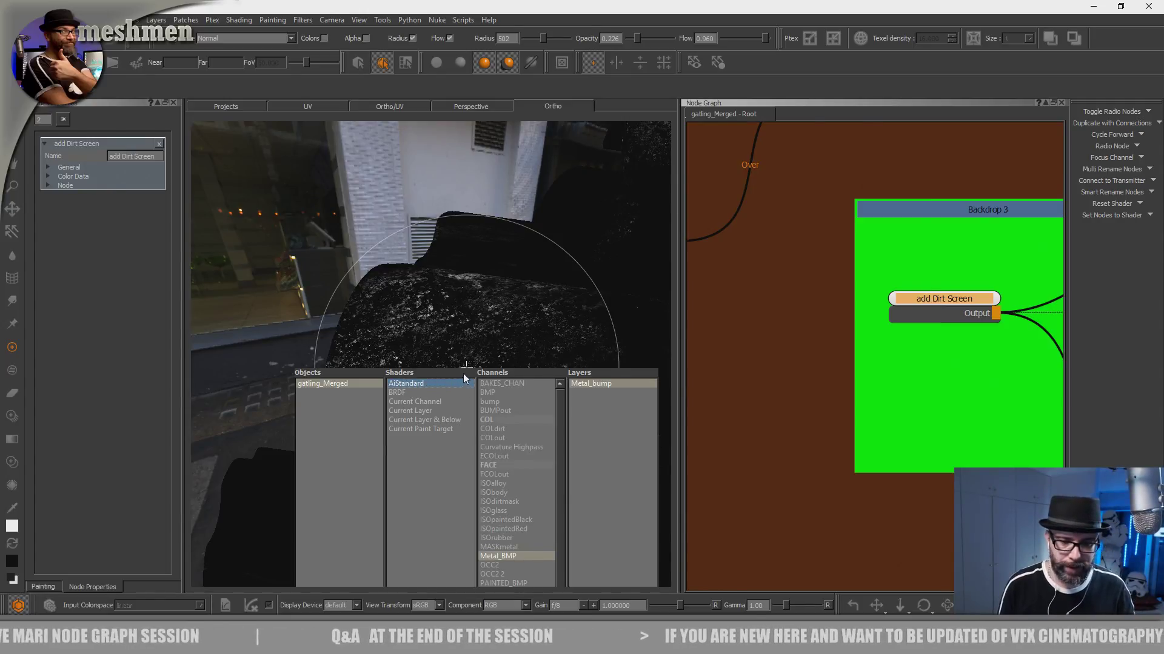
{"action": "left_click", "coordinate": [477, 402]}
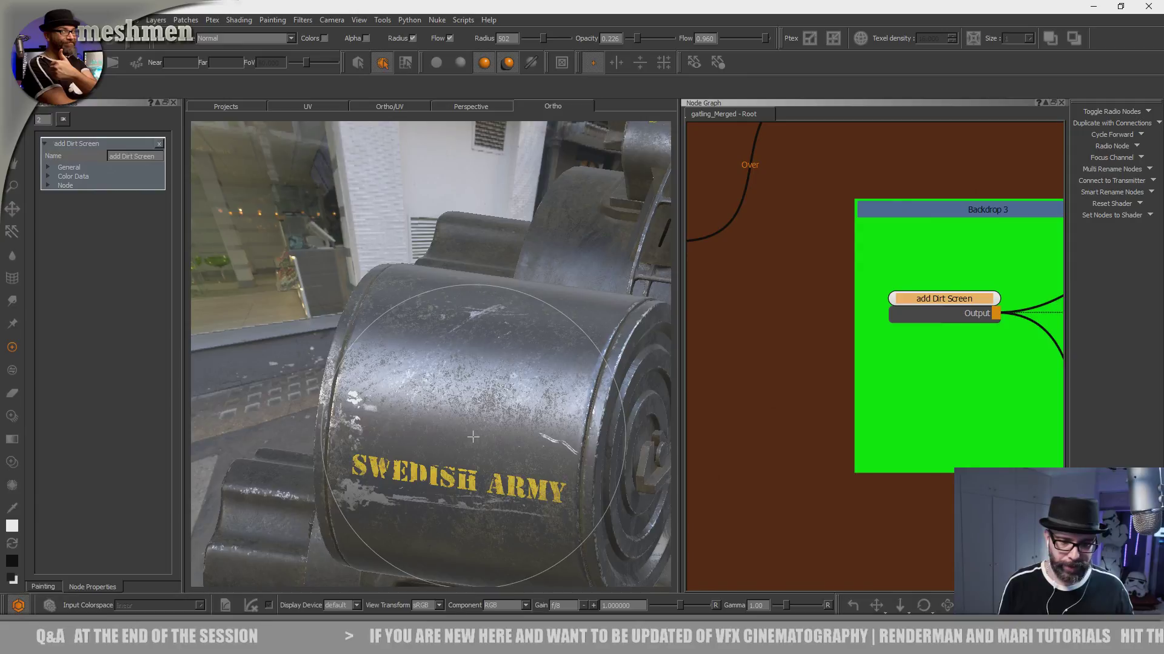
{"action": "middle_click_drag", "start_coordinate": [473, 436], "coordinate": [446, 393], "text": "alt"}
{"action": "right_click_drag", "start_coordinate": [445, 392], "coordinate": [482, 351], "text": "alt"}
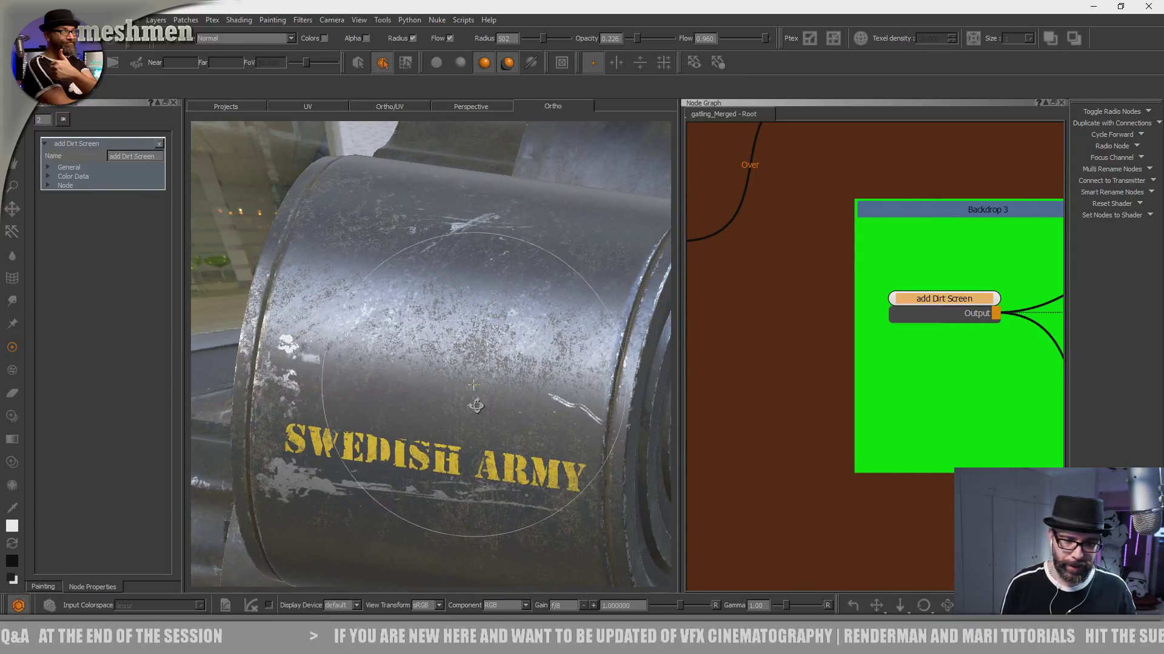
{"action": "left_click_drag", "start_coordinate": [476, 405], "coordinate": [457, 333], "text": "alt"}
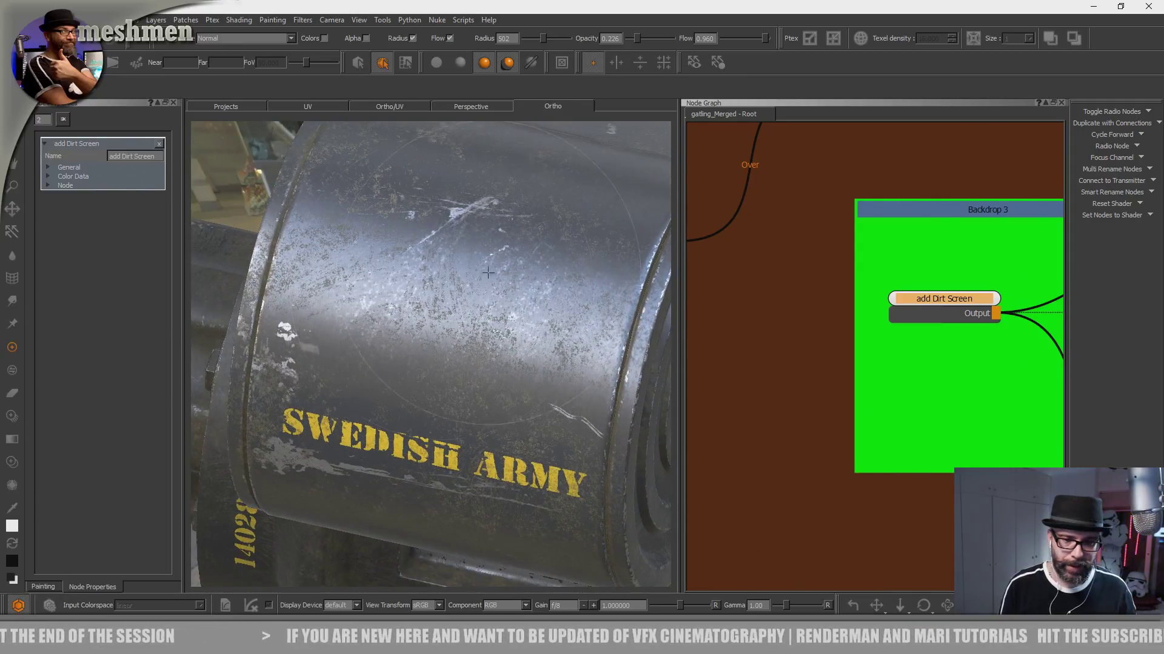
{"action": "right_click_drag", "start_coordinate": [468, 353], "coordinate": [418, 324], "text": "alt"}
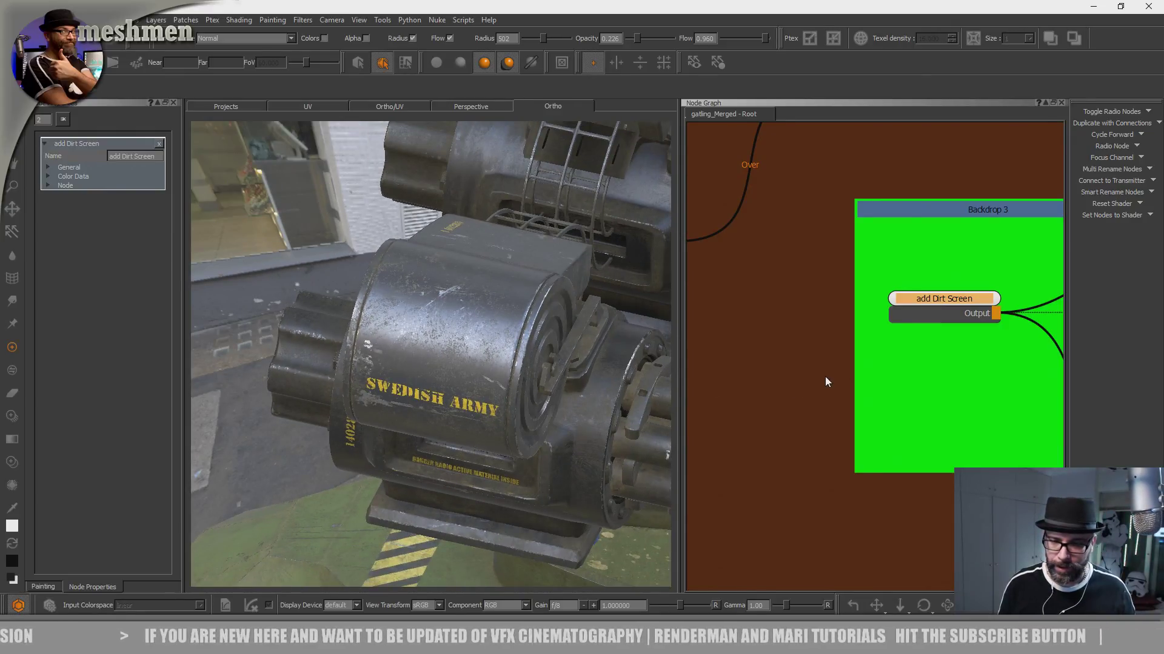
- Jump to the Colour bookmark in the node graph
{"action": "key", "text": "j"}
{"action": "double_click", "coordinate": [750, 406]}
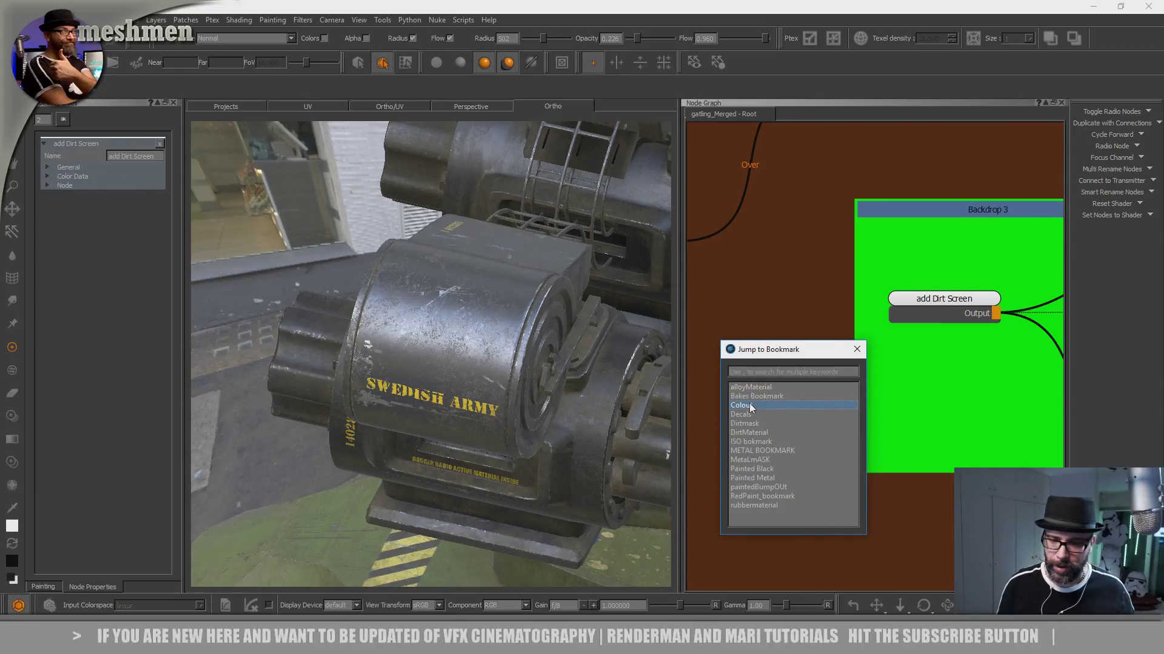
{"action": "scroll", "coordinate": [921, 369], "scroll_direction": "up", "scroll_amount": 5}
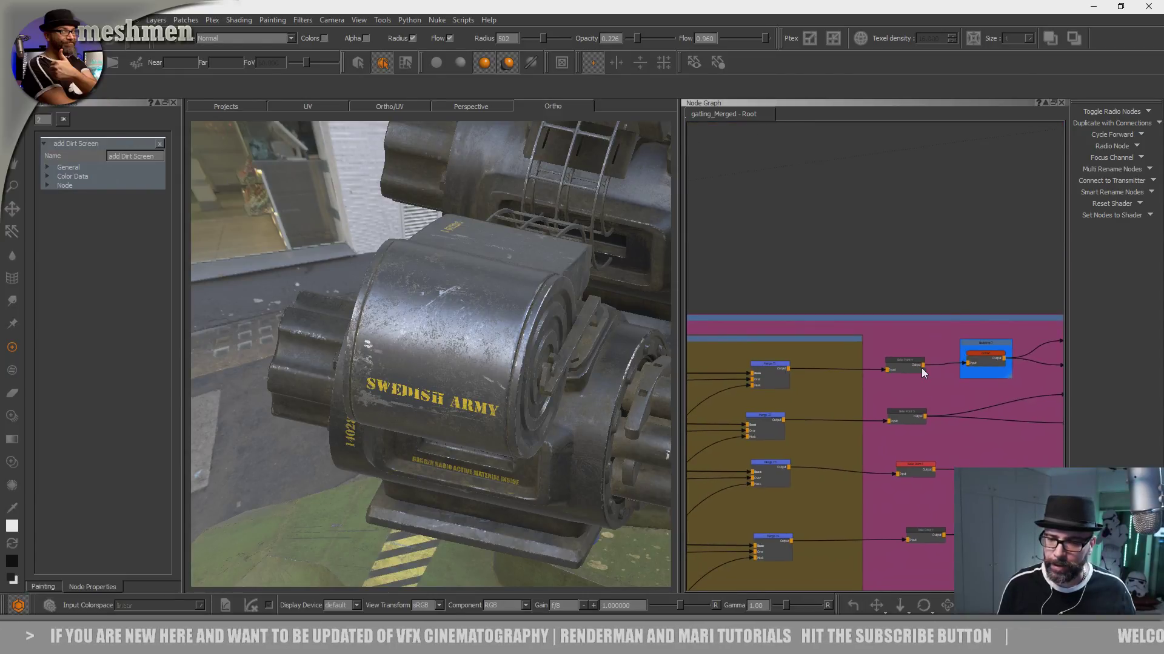
- Preview Bake Point 4 on the model and examine the colour texture of the housing up close
{"action": "left_click", "coordinate": [900, 352]}
{"action": "left_click_drag", "start_coordinate": [901, 352], "coordinate": [895, 355]}
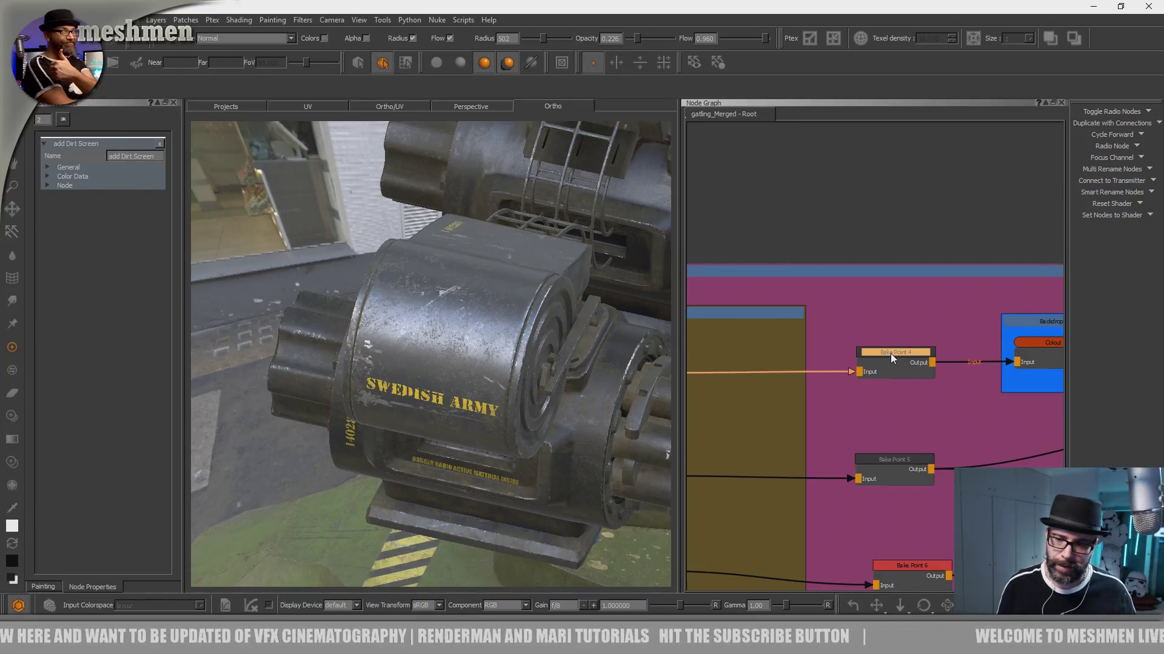
{"action": "left_click", "coordinate": [890, 352]}
{"action": "double_click", "coordinate": [889, 353]}
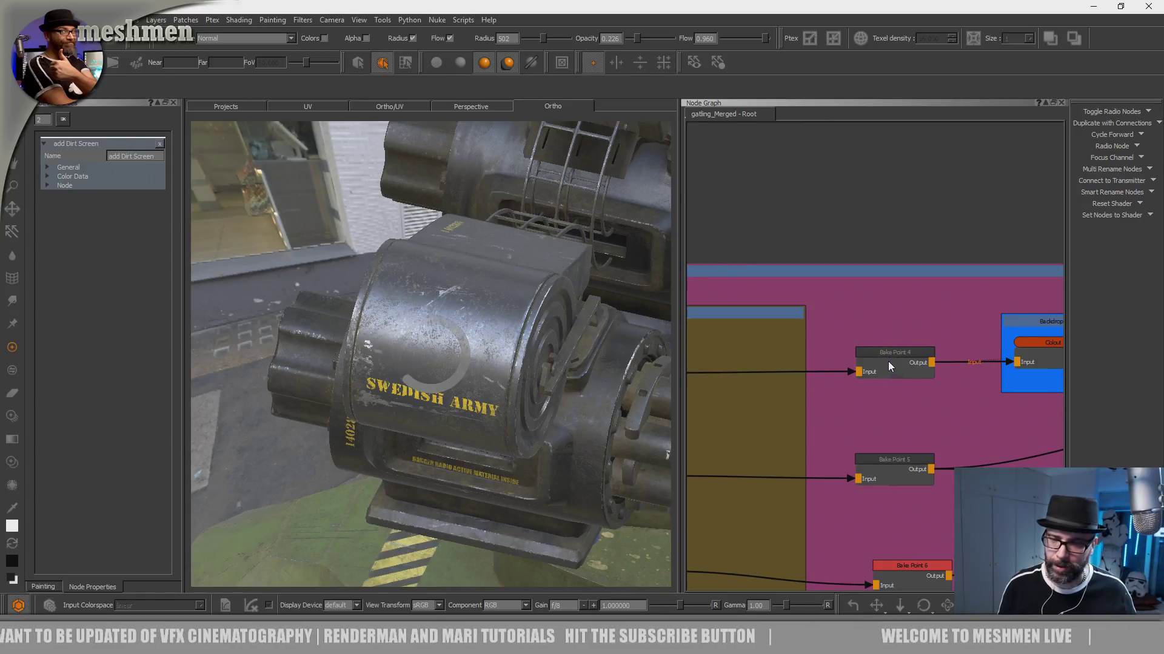
{"action": "left_click_drag", "start_coordinate": [512, 364], "coordinate": [499, 387], "text": "alt"}
{"action": "right_click_drag", "start_coordinate": [499, 387], "coordinate": [563, 413], "text": "alt"}
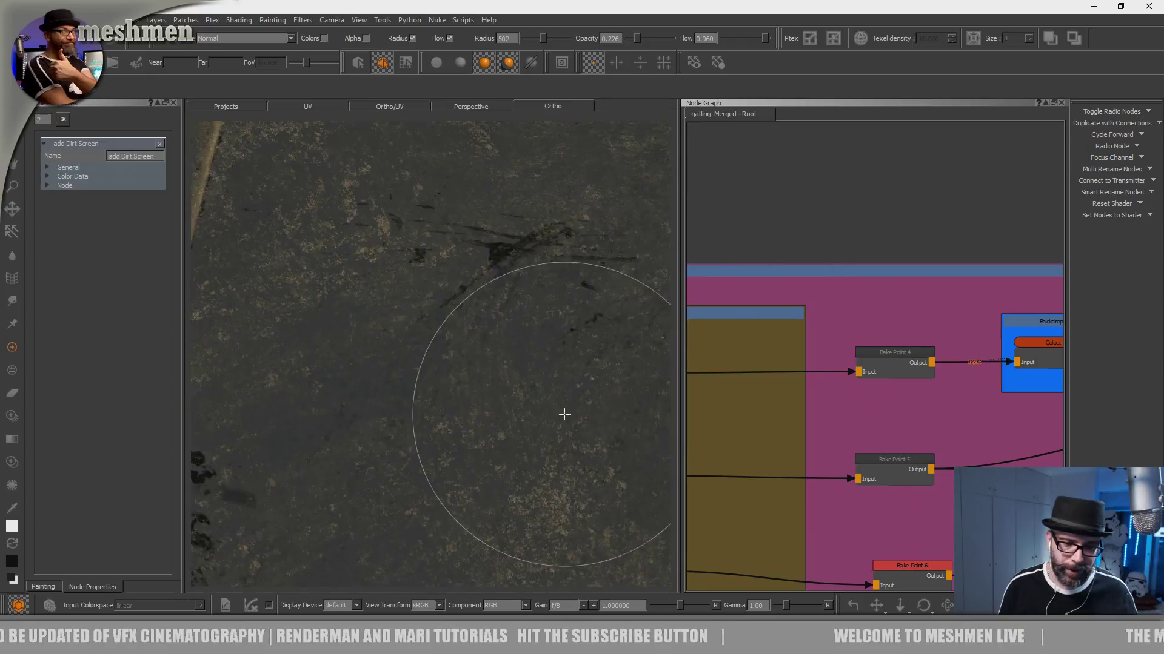
- Jump to the Dirtmask bookmark in the node graph
{"action": "scroll", "coordinate": [886, 343], "scroll_direction": "down", "scroll_amount": 3}
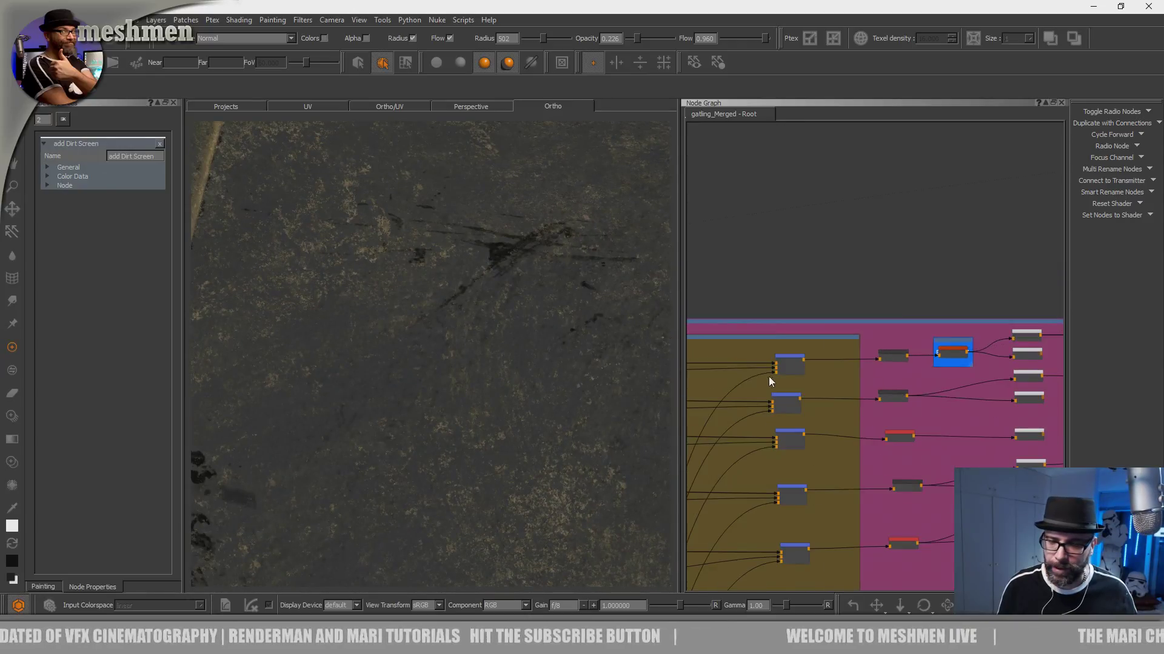
{"action": "scroll", "coordinate": [881, 307], "scroll_direction": "down", "scroll_amount": 5}
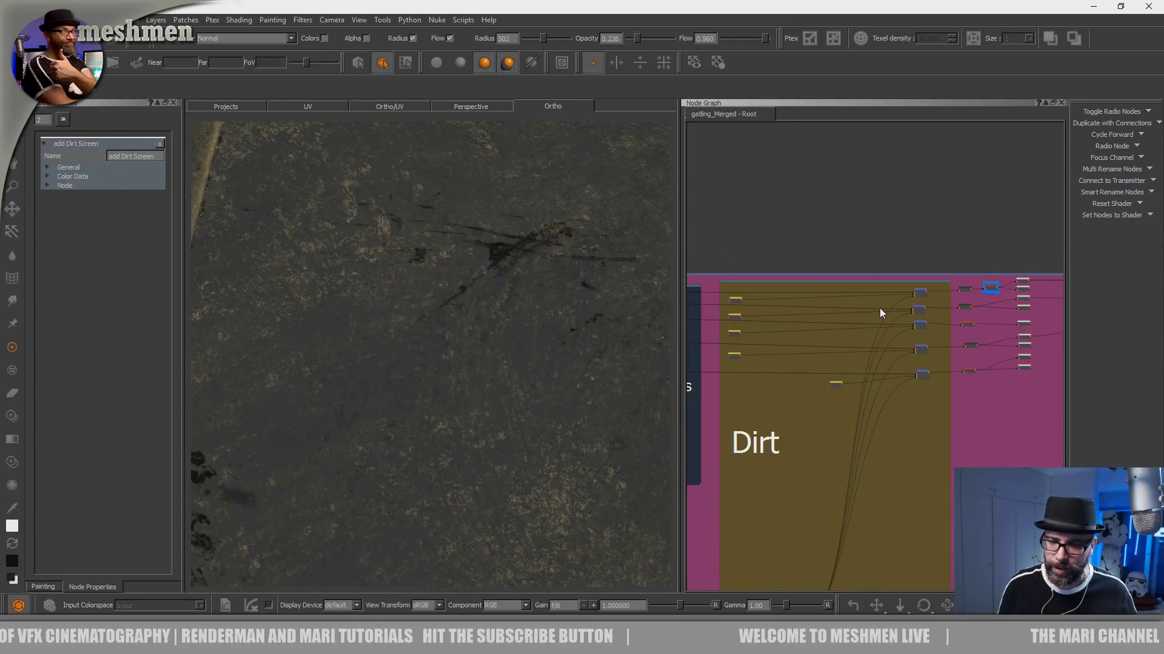
{"action": "middle_click_drag", "start_coordinate": [831, 429], "coordinate": [870, 373]}
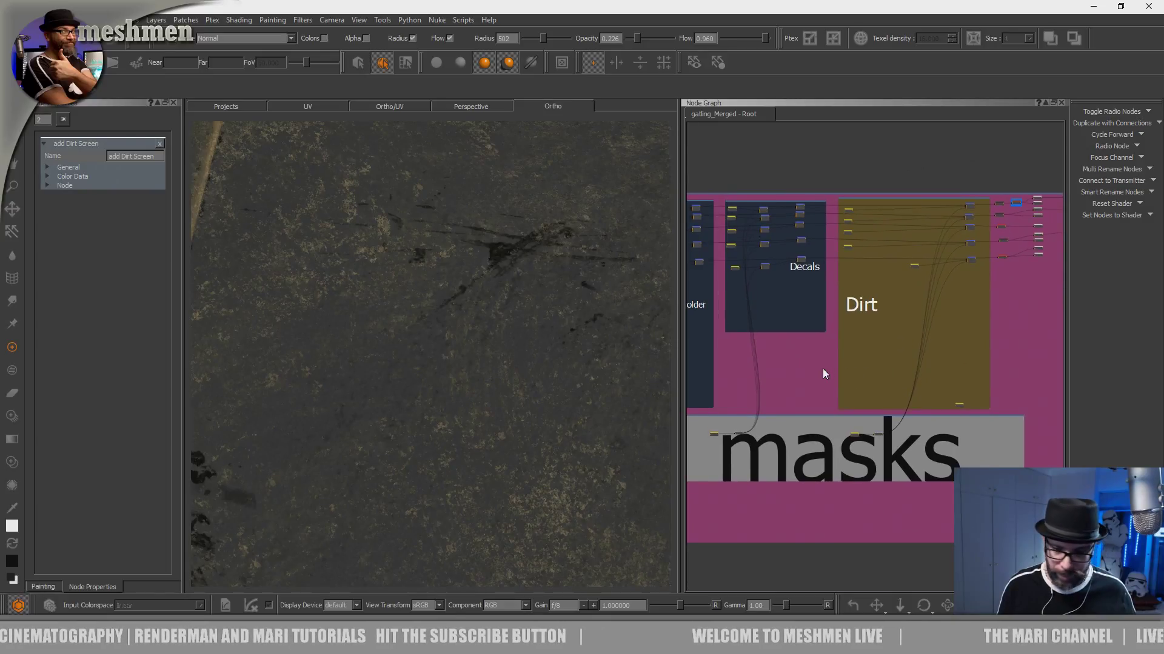
{"action": "key", "text": "j"}
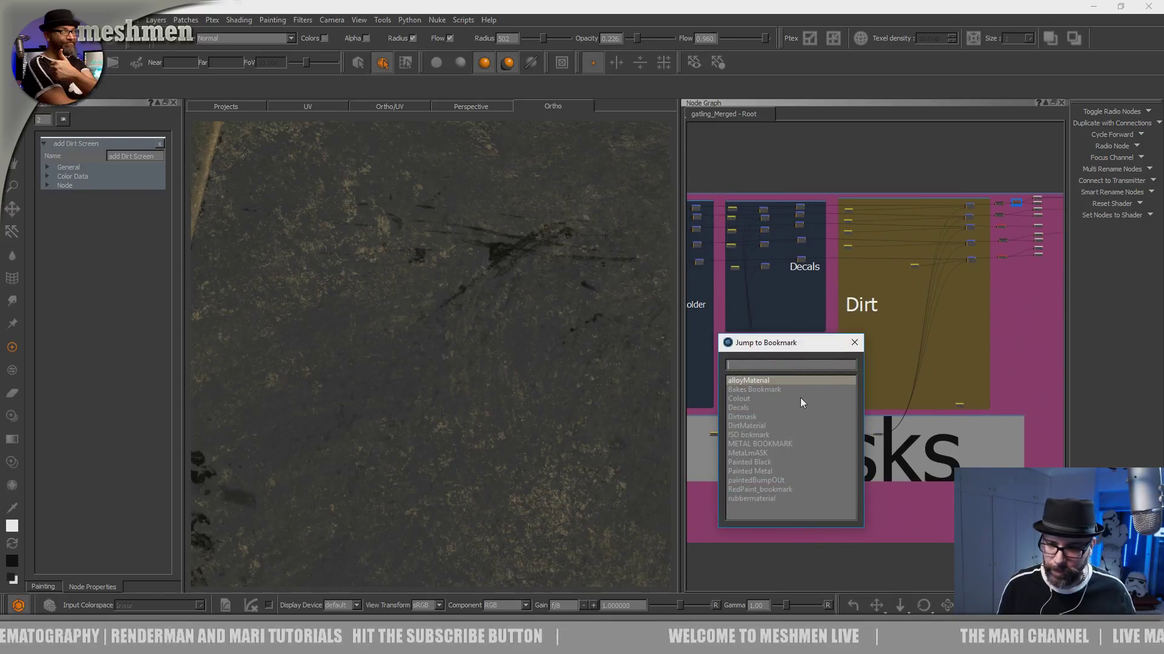
{"action": "double_click", "coordinate": [750, 418]}
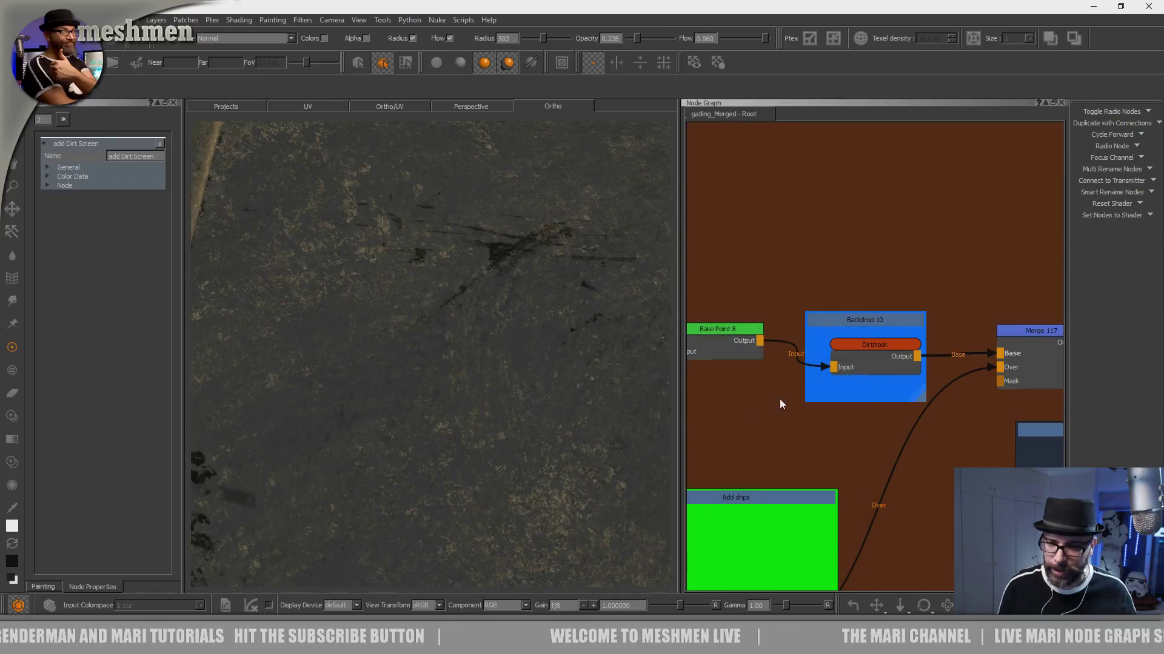
- Disable the Bake Point node that follows the oil merge in the OIL backdrop
{"action": "mouse_move", "coordinate": [735, 339]}
{"action": "middle_mouse_down"}
{"action": "mouse_move", "coordinate": [538, 337]}
{"action": "mouse_move", "coordinate": [483, 369]}
{"action": "middle_mouse_up"}
{"action": "middle_click_drag", "start_coordinate": [737, 358], "coordinate": [620, 365]}
{"action": "scroll", "coordinate": [914, 331], "scroll_direction": "up", "scroll_amount": 5}
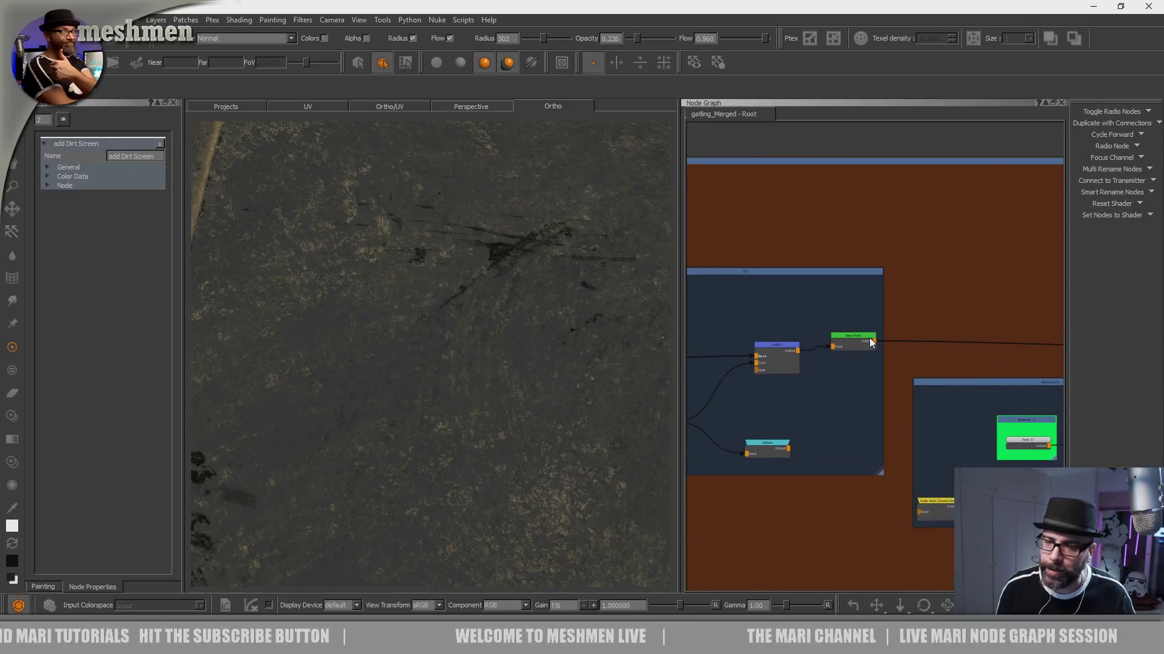
{"action": "left_click", "coordinate": [840, 343]}
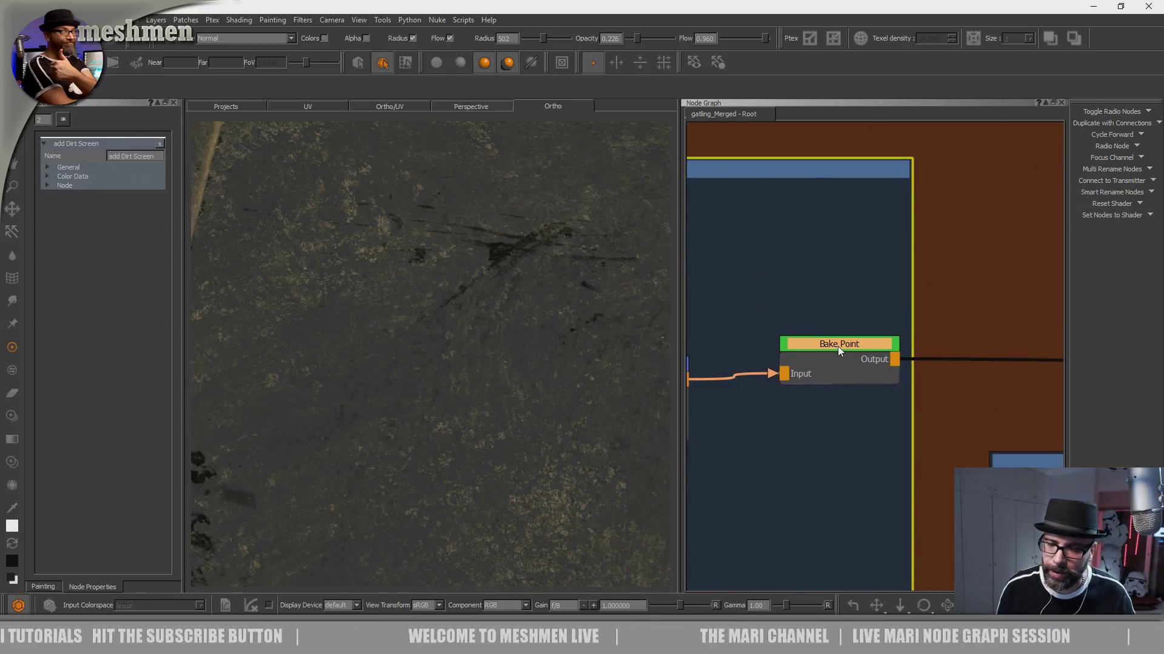
{"action": "scroll", "coordinate": [834, 343], "scroll_direction": "down", "scroll_amount": 6}
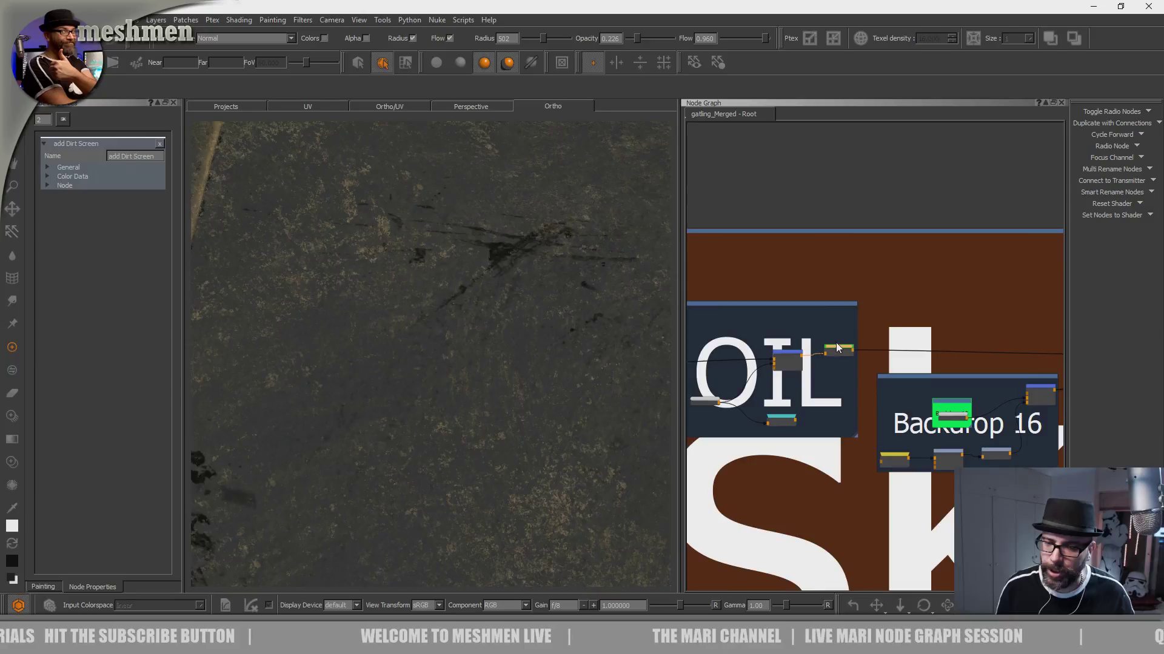
{"action": "scroll", "coordinate": [835, 343], "scroll_direction": "up", "scroll_amount": 5}
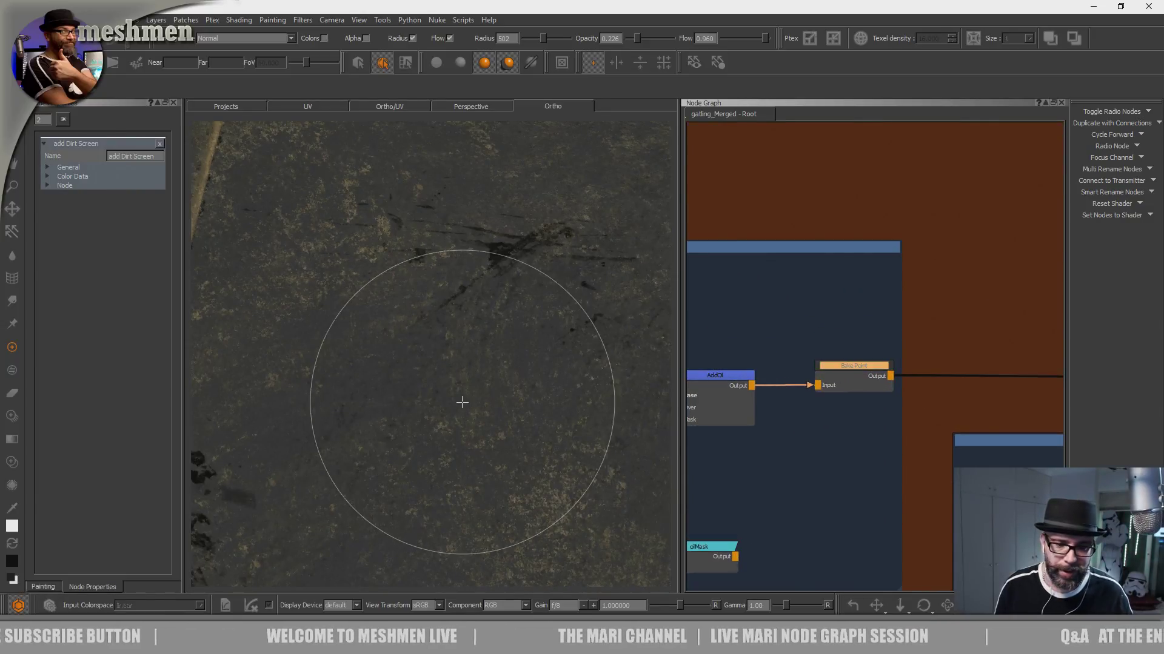
- Make the Remove dirt Mult node in Backdrop 4 the active paint node and reframe the housing surface
{"action": "scroll", "coordinate": [810, 332], "scroll_direction": "down", "scroll_amount": 5}
{"action": "mouse_move", "coordinate": [786, 379]}
{"action": "middle_mouse_down"}
{"action": "mouse_move", "coordinate": [969, 342]}
{"action": "mouse_move", "coordinate": [1030, 348]}
{"action": "middle_mouse_up"}
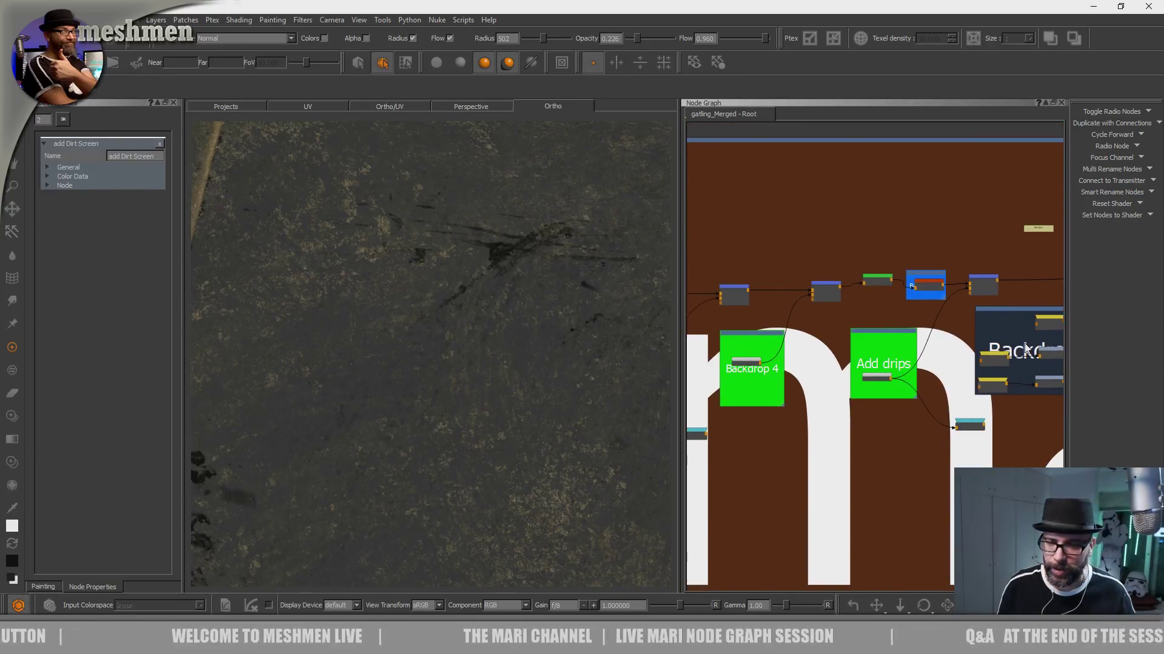
{"action": "double_click", "coordinate": [755, 362]}
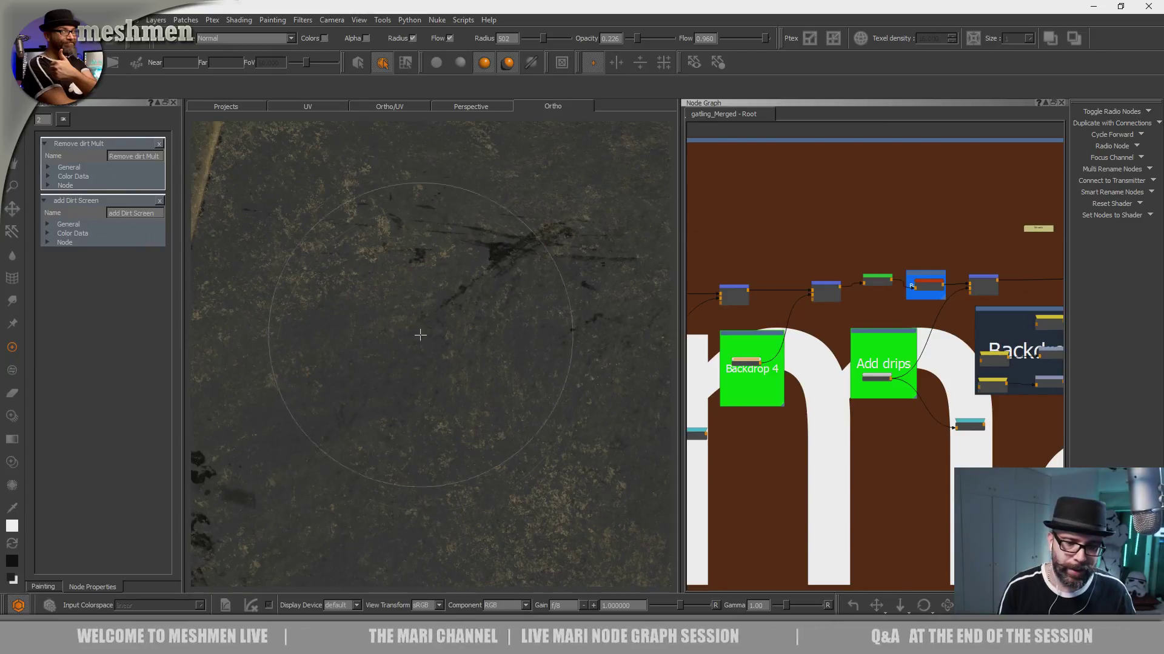
{"action": "left_click_drag", "start_coordinate": [413, 379], "coordinate": [432, 377], "text": "alt"}
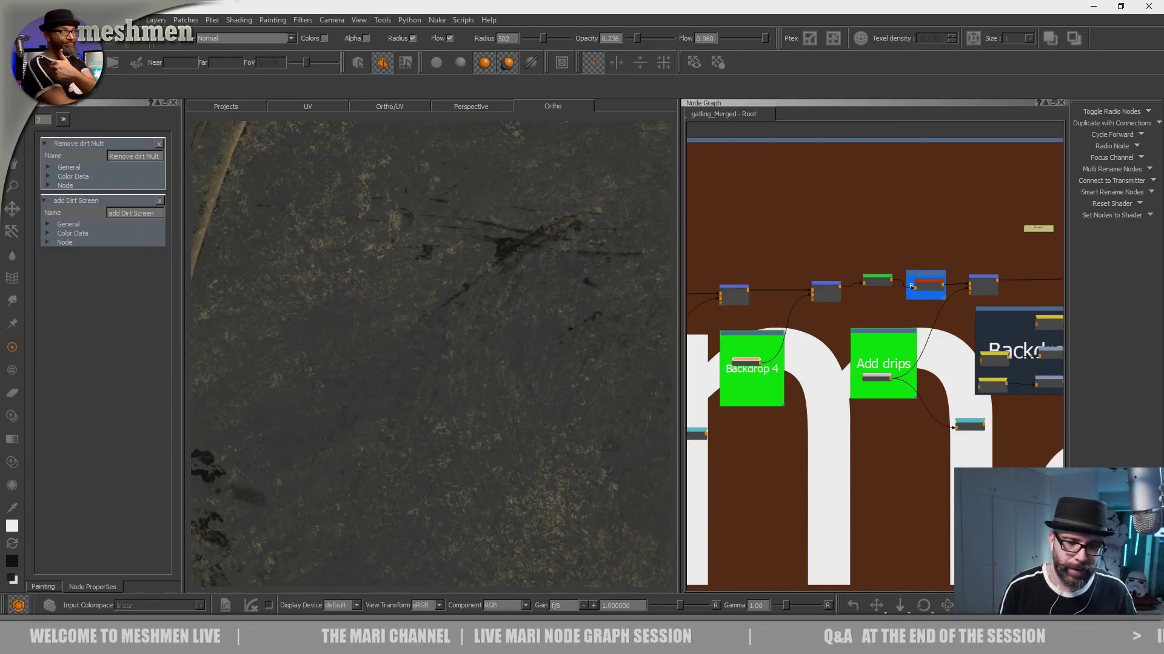
{"action": "right_click_drag", "start_coordinate": [432, 377], "coordinate": [405, 358], "text": "alt"}
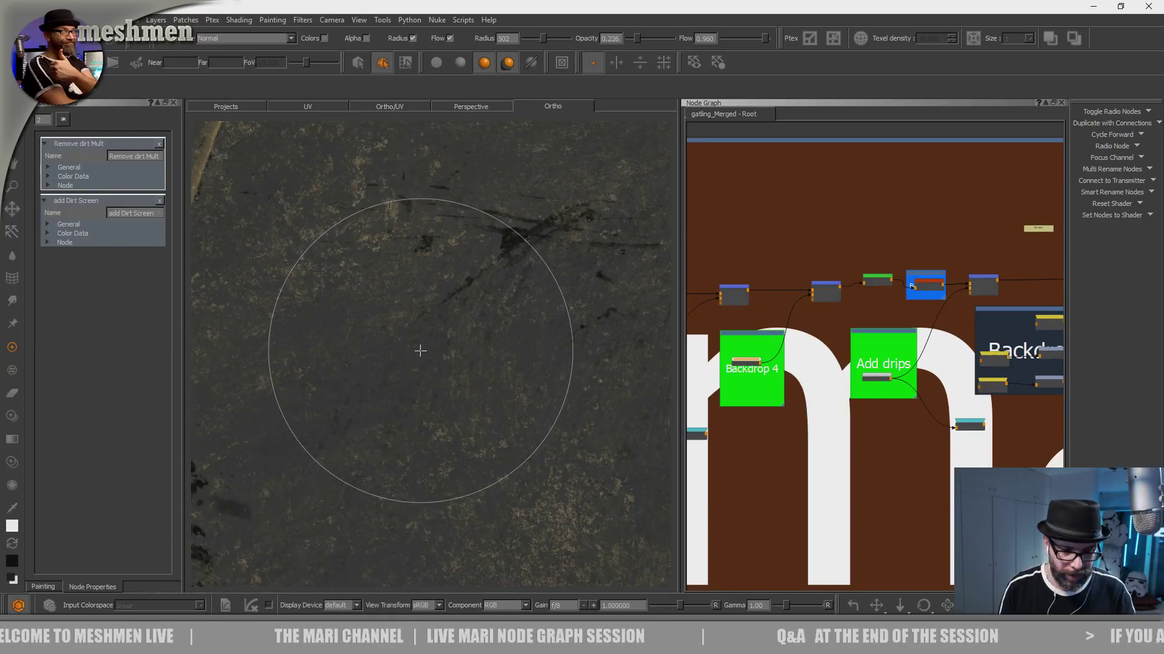
- Choose the linear brush from the Basic Brushes and frame the housing above the SWEDISH ARMY lettering
{"action": "key", "text": "k"}
{"action": "left_click", "coordinate": [334, 345]}
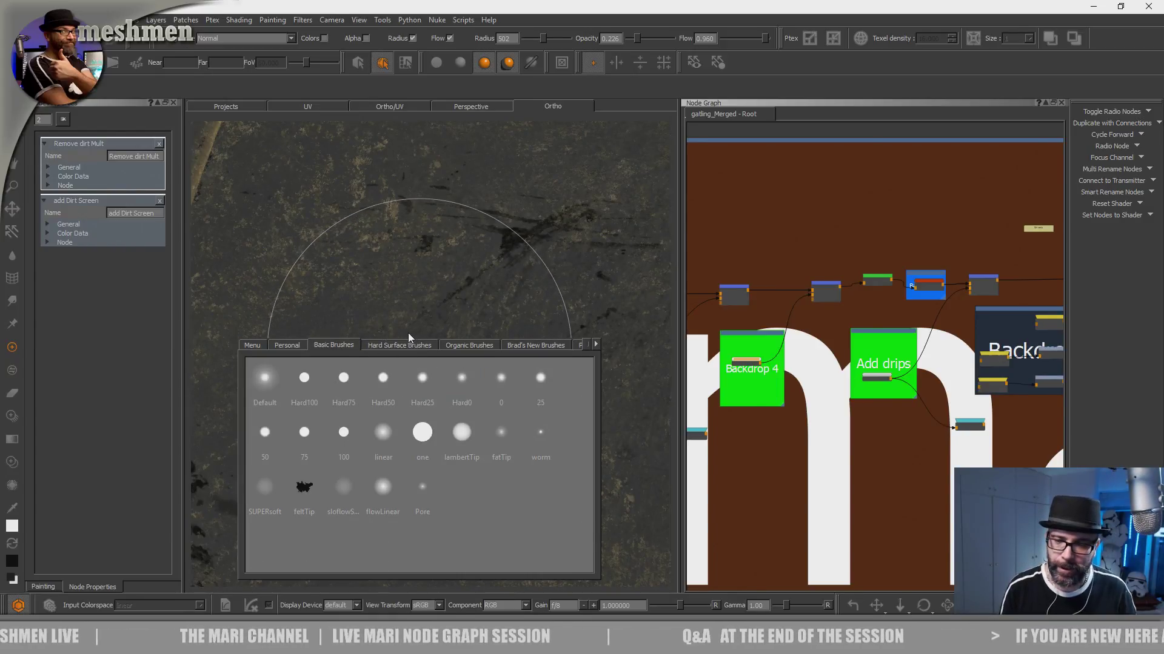
{"action": "left_click", "coordinate": [383, 432]}
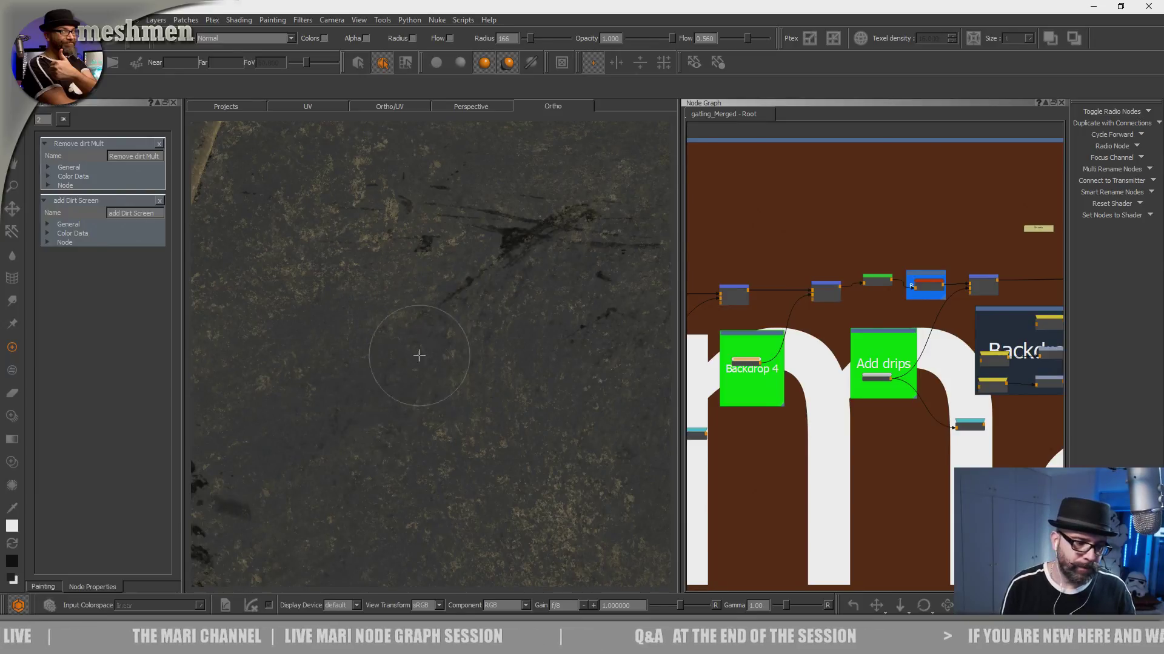
{"action": "right_click_drag", "start_coordinate": [405, 321], "coordinate": [362, 353], "text": "alt"}
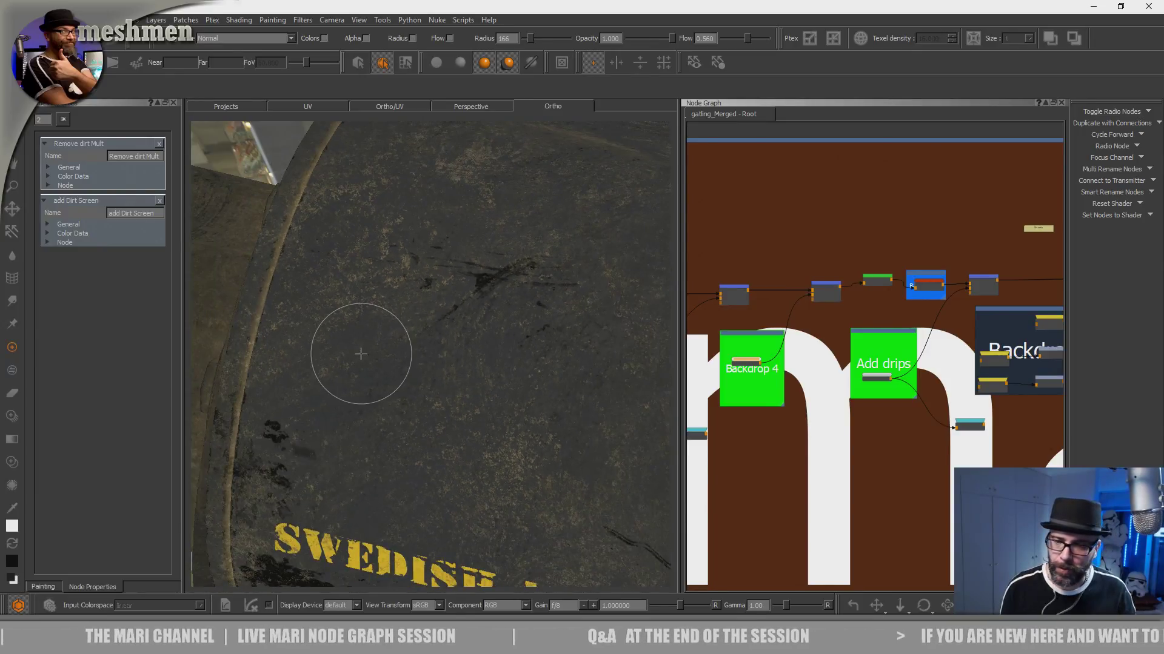
- Disable the Bake Point node directly before the Dirtmask node and check the whole housing
{"action": "scroll", "coordinate": [909, 237], "scroll_direction": "up", "scroll_amount": 4}
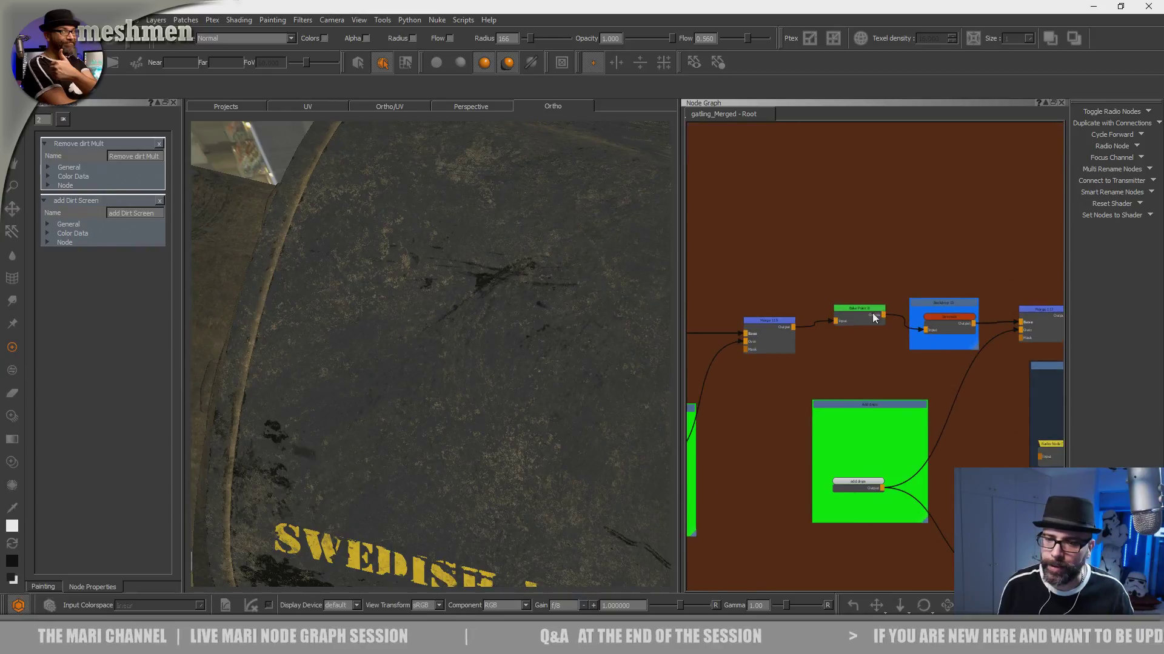
{"action": "middle_click_drag", "start_coordinate": [820, 278], "coordinate": [852, 238]}
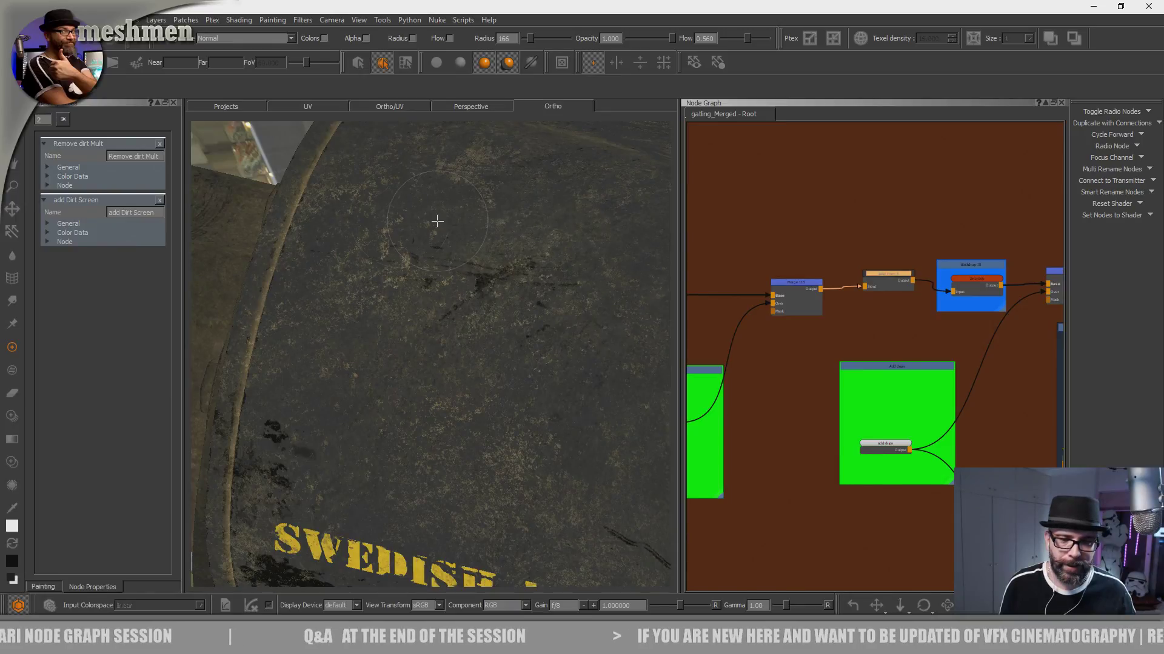
{"action": "scroll", "coordinate": [461, 288], "scroll_direction": "down", "scroll_amount": 5}
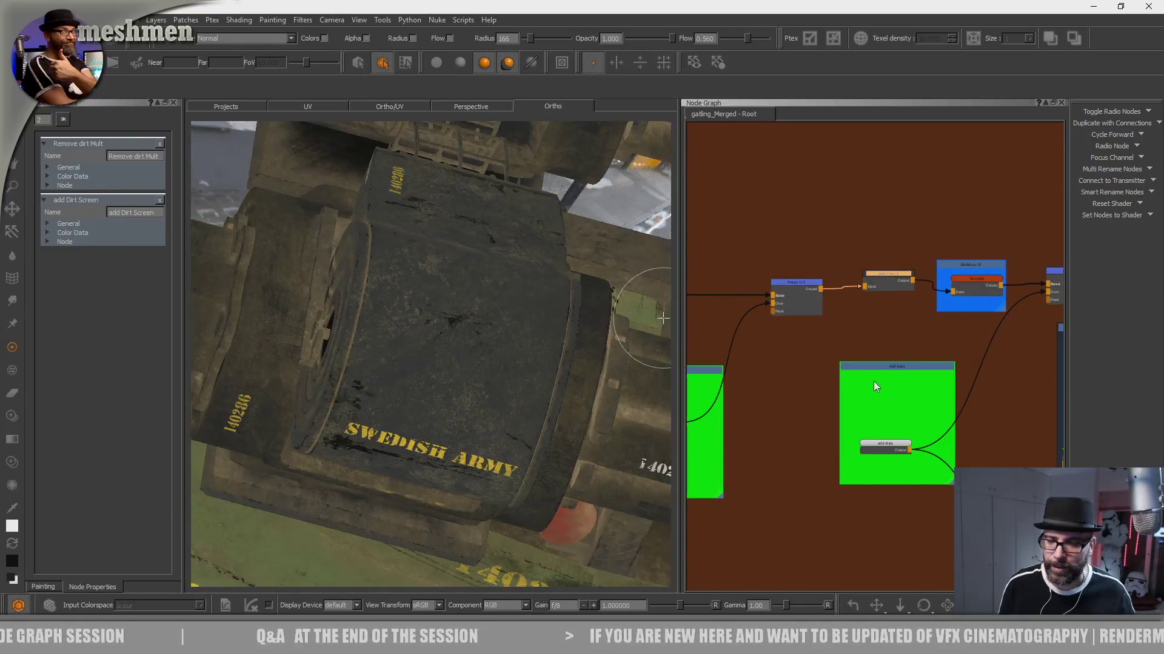
- Show the properties of Merge 117, the Screen merge fed by the Add drips node, in a widened properties area
{"action": "middle_click_drag", "start_coordinate": [833, 390], "coordinate": [783, 331]}
{"action": "scroll", "coordinate": [783, 331], "scroll_direction": "up", "scroll_amount": 3}
{"action": "left_click", "coordinate": [821, 409]}
{"action": "scroll", "coordinate": [867, 264], "scroll_direction": "down", "scroll_amount": 3}
{"action": "middle_click_drag", "start_coordinate": [980, 209], "coordinate": [902, 286]}
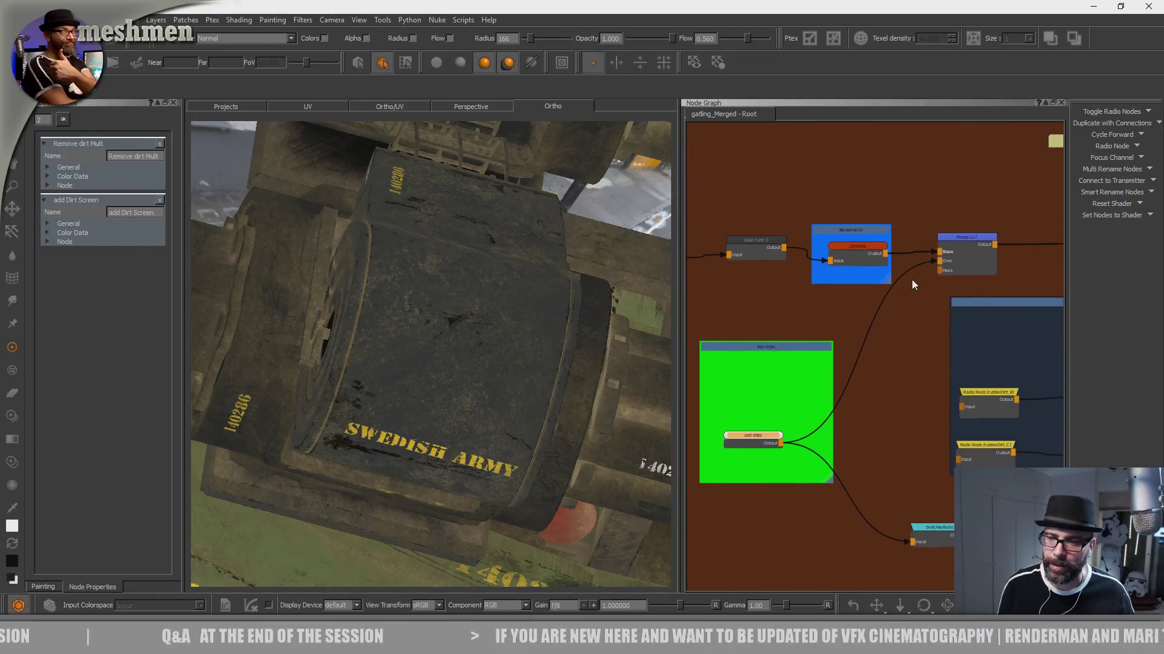
{"action": "left_click", "coordinate": [960, 238]}
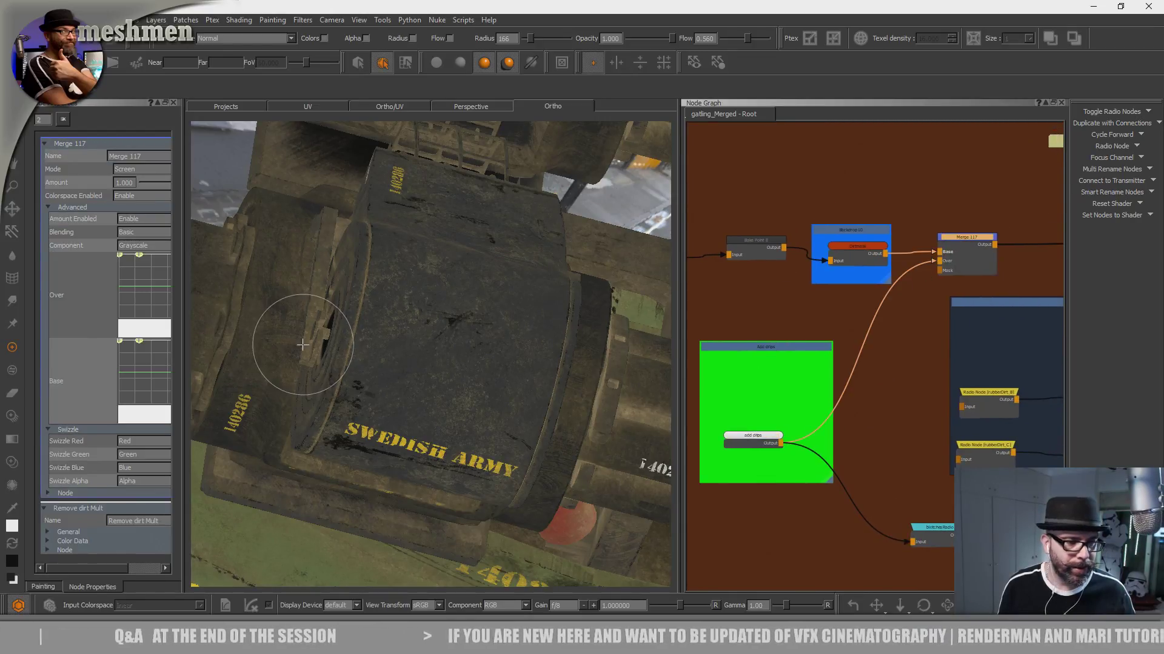
{"action": "left_click_drag", "start_coordinate": [183, 329], "coordinate": [315, 333]}
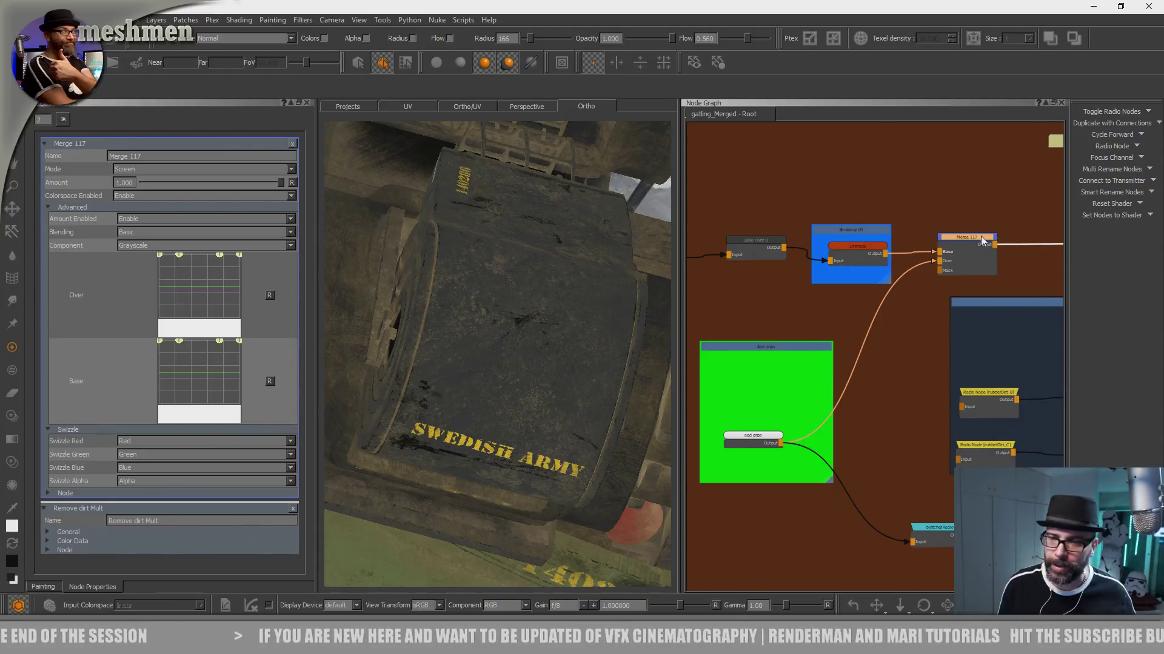
- Disable the Add drips merge, compare it with the Remove dirt Mult branch, and re-enable the merge
{"action": "key", "text": "d"}
{"action": "left_click_drag", "start_coordinate": [983, 235], "coordinate": [988, 241]}
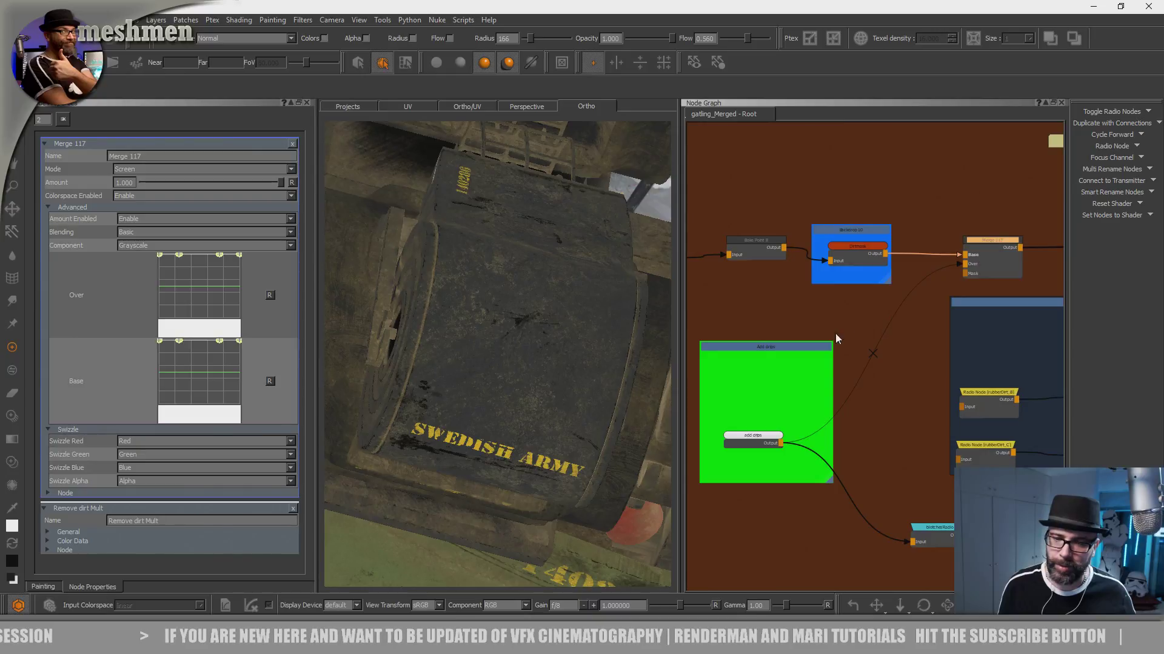
{"action": "middle_click_drag", "start_coordinate": [784, 312], "coordinate": [985, 291]}
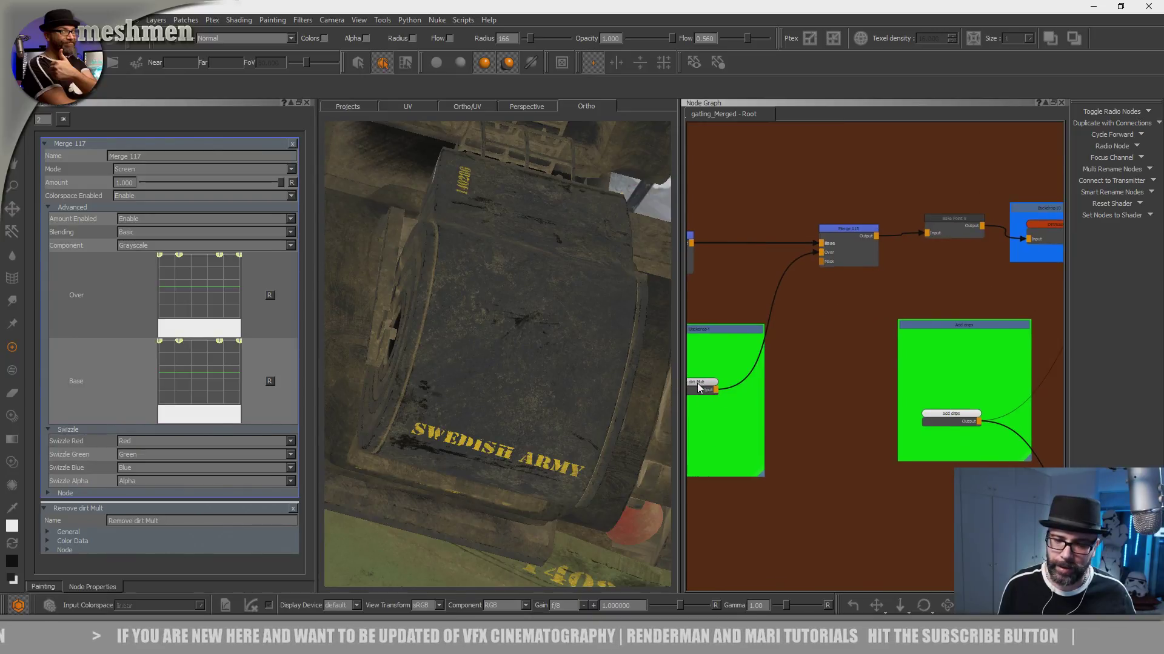
{"action": "left_click", "coordinate": [698, 386]}
{"action": "middle_click_drag", "start_coordinate": [944, 383], "coordinate": [776, 394]}
{"action": "left_click", "coordinate": [791, 425]}
{"action": "left_click", "coordinate": [1029, 231]}
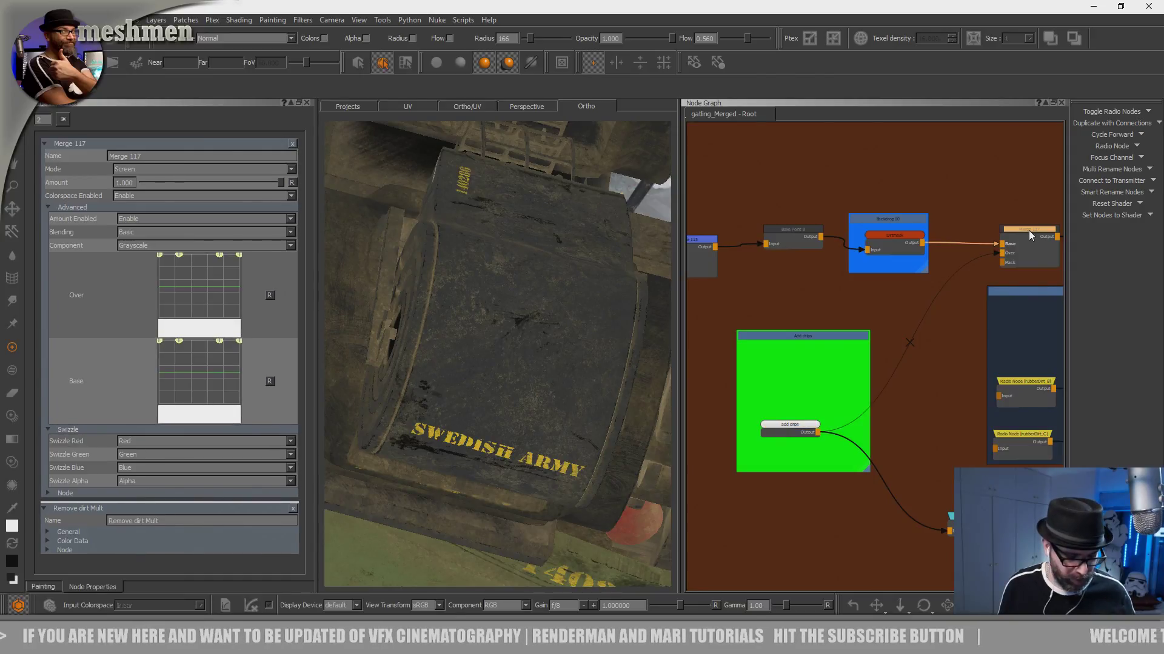
{"action": "scroll", "coordinate": [793, 186], "scroll_direction": "down", "scroll_amount": 4}
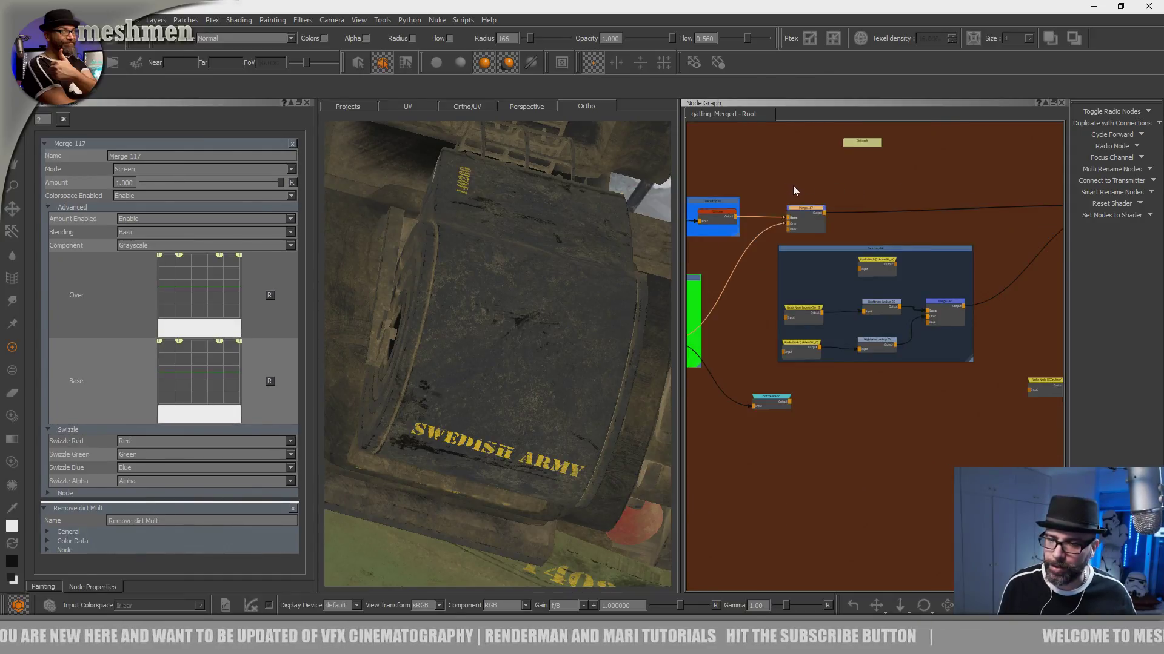
- Examine the Backdrop 3 and Backdrop 4 branches that add and remove dirt in the dirt mask
{"action": "scroll", "coordinate": [839, 221], "scroll_direction": "down", "scroll_amount": 2}
{"action": "middle_click_drag", "start_coordinate": [1004, 243], "coordinate": [1085, 245]}
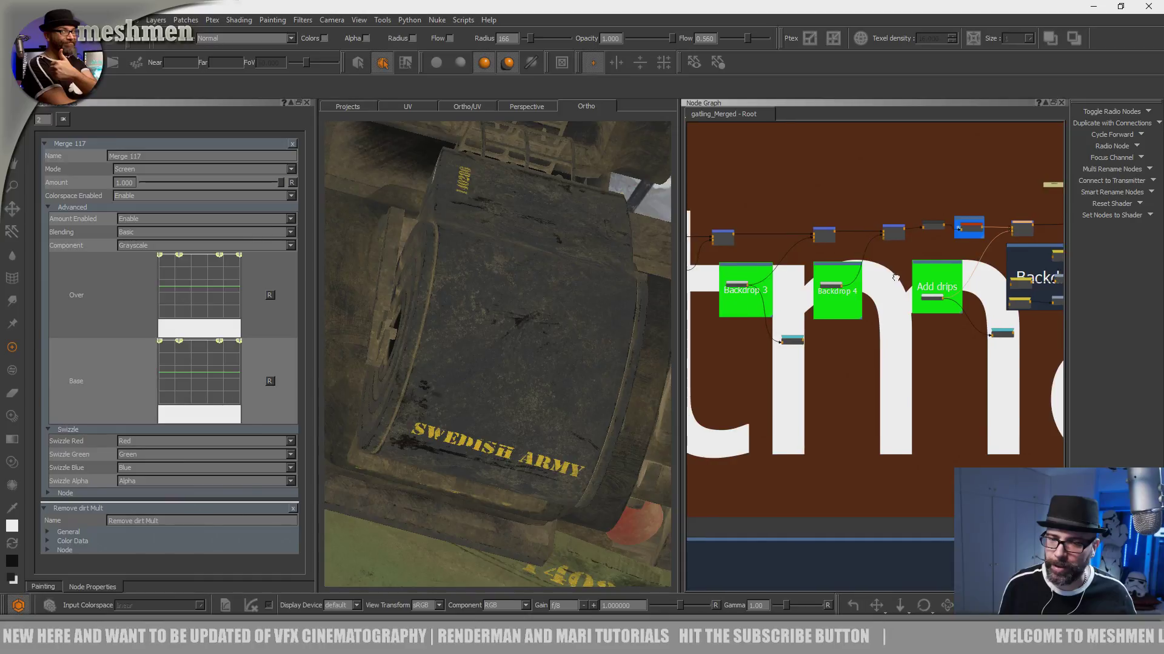
{"action": "middle_click_drag", "start_coordinate": [829, 262], "coordinate": [896, 268]}
{"action": "scroll", "coordinate": [896, 269], "scroll_direction": "up", "scroll_amount": 8}
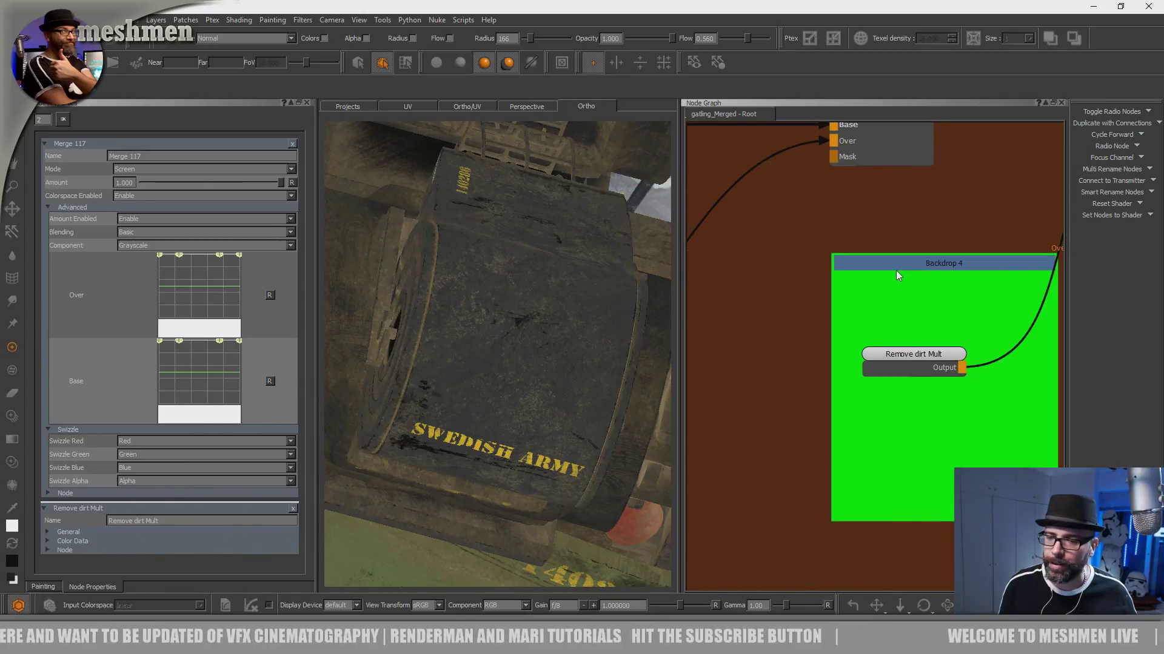
{"action": "scroll", "coordinate": [895, 270], "scroll_direction": "down", "scroll_amount": 8}
{"action": "middle_click_drag", "start_coordinate": [692, 300], "coordinate": [855, 310]}
{"action": "left_click_drag", "start_coordinate": [824, 314], "coordinate": [821, 321]}
{"action": "middle_click_drag", "start_coordinate": [975, 270], "coordinate": [840, 291]}
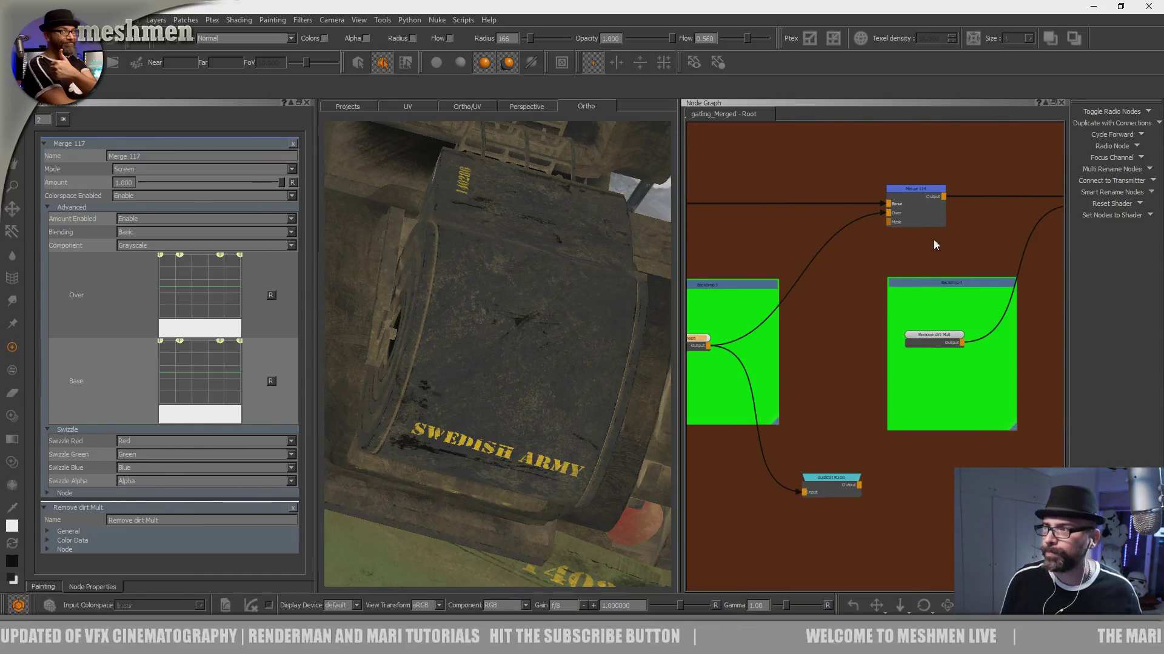
- Disable the merge node fed by Remove dirt Mult in Backdrop 4
{"action": "scroll", "coordinate": [933, 236], "scroll_direction": "down", "scroll_amount": 1}
{"action": "middle_click_drag", "start_coordinate": [926, 237], "coordinate": [750, 308]}
{"action": "left_click", "coordinate": [919, 231]}
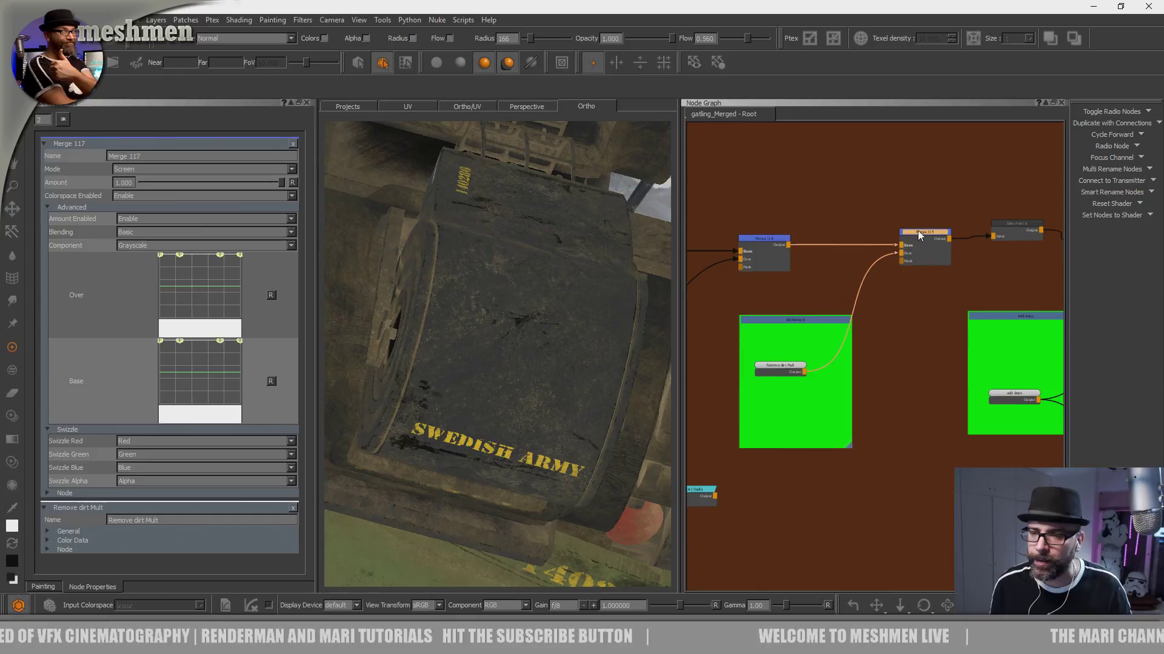
{"action": "key", "text": "d"}
- Make the add Dirt Screen node in Backdrop 3 the active paint node
{"action": "middle_click_drag", "start_coordinate": [842, 308], "coordinate": [957, 301]}
{"action": "left_click_drag", "start_coordinate": [525, 402], "coordinate": [523, 390], "text": "alt"}
{"action": "right_click_drag", "start_coordinate": [522, 391], "coordinate": [551, 394], "text": "alt"}
{"action": "left_click_drag", "start_coordinate": [551, 395], "coordinate": [560, 385], "text": "alt"}
{"action": "middle_click_drag", "start_coordinate": [741, 363], "coordinate": [866, 343]}
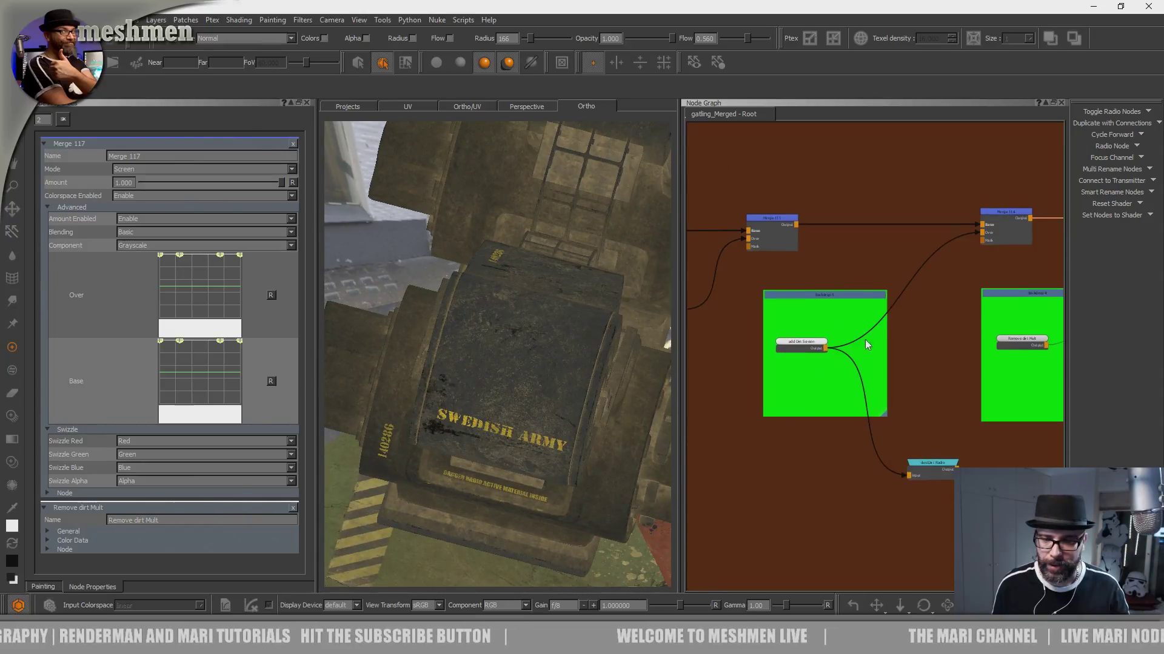
{"action": "left_click", "coordinate": [795, 341]}
- View the SWEDISH ARMY housing from several angles and hide the node graph to enlarge the canvas
{"action": "left_click_drag", "start_coordinate": [624, 375], "coordinate": [602, 358], "text": "alt"}
{"action": "right_click_drag", "start_coordinate": [602, 358], "coordinate": [539, 424], "text": "alt"}
{"action": "left_click_drag", "start_coordinate": [539, 424], "coordinate": [511, 436], "text": "alt"}
{"action": "right_click_drag", "start_coordinate": [512, 437], "coordinate": [472, 431], "text": "alt"}
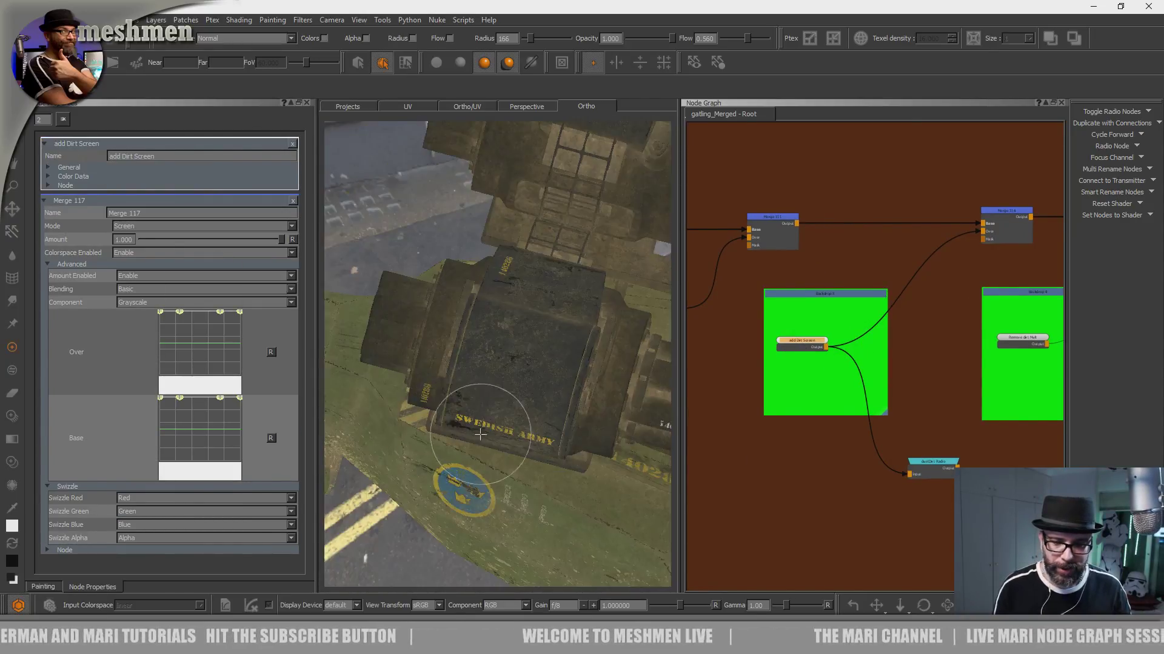
{"action": "left_click_drag", "start_coordinate": [472, 430], "coordinate": [610, 389], "text": "alt"}
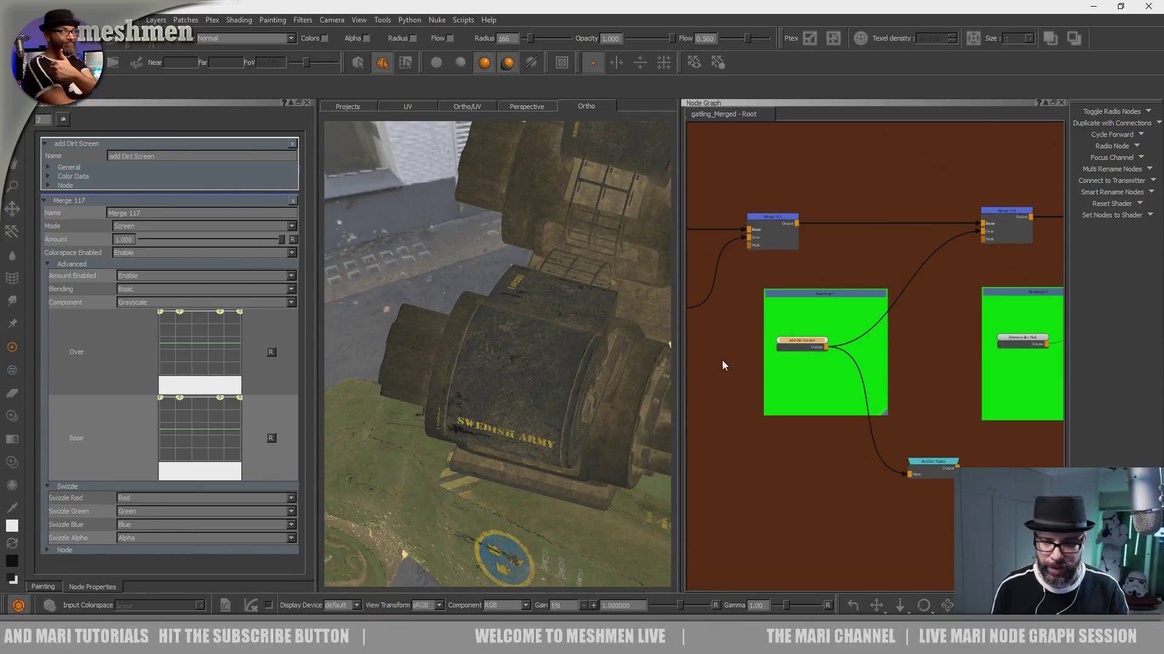
{"action": "key", "text": "n"}
- Show the whole vehicle from directly above and frame the dark gun housing up close
{"action": "middle_click_drag", "start_coordinate": [708, 383], "coordinate": [606, 403], "text": "alt"}
{"action": "right_click_drag", "start_coordinate": [607, 403], "coordinate": [658, 391], "text": "alt"}
{"action": "left_click_drag", "start_coordinate": [658, 391], "coordinate": [652, 420], "text": "alt"}
{"action": "key", "text": "a"}
{"action": "key", "text": "6"}
{"action": "key", "text": "8"}
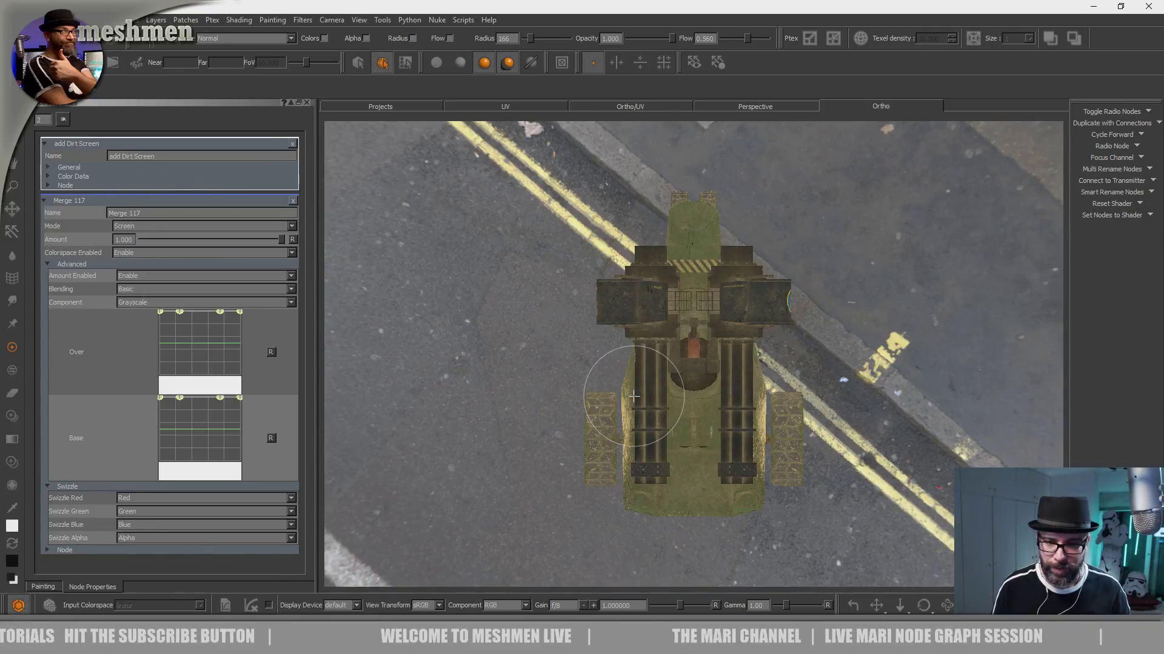
{"action": "middle_click_drag", "start_coordinate": [647, 317], "coordinate": [666, 388], "text": "alt"}
{"action": "right_click_drag", "start_coordinate": [666, 387], "coordinate": [765, 261], "text": "alt"}
{"action": "mouse_move", "coordinate": [645, 457]}
{"action": "middle_mouse_down", "text": "alt"}
{"action": "mouse_move", "coordinate": [723, 367]}
{"action": "mouse_move", "coordinate": [892, 251]}
{"action": "middle_mouse_up", "text": "alt"}
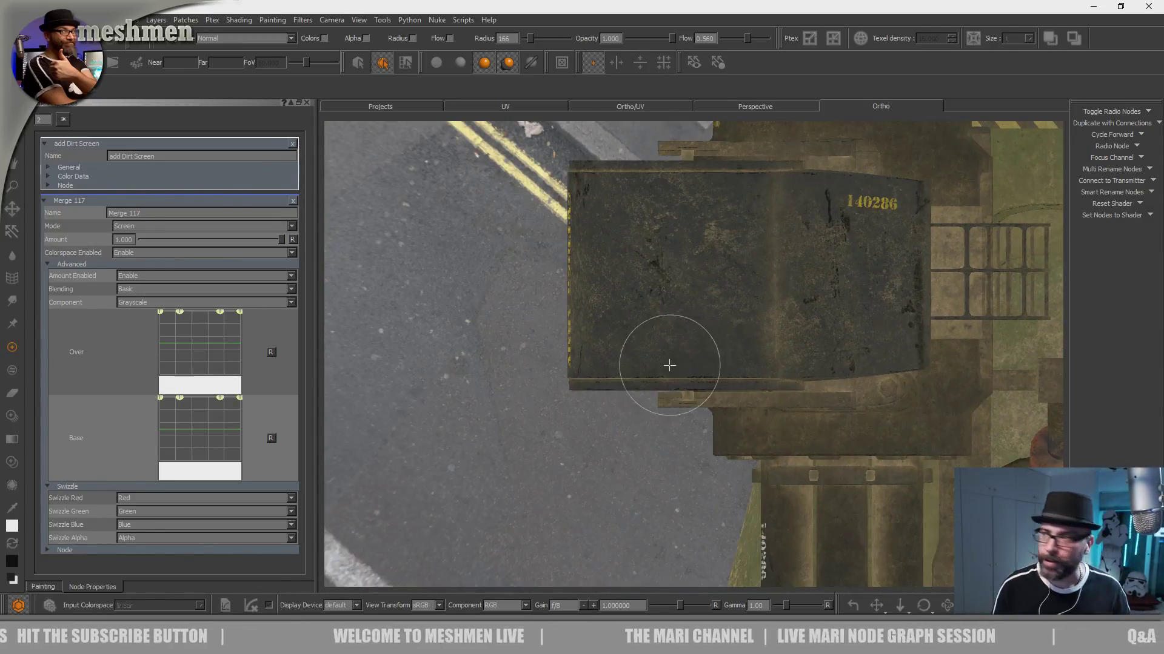
- Choose the terra2 brush from Brad's New Brushes and set its radius to 268 over the dark gun housing
{"action": "middle_click_drag", "start_coordinate": [669, 365], "coordinate": [678, 400], "text": "alt"}
{"action": "middle_click_drag", "start_coordinate": [711, 338], "coordinate": [702, 372], "text": "alt"}
{"action": "right_click_drag", "start_coordinate": [701, 370], "coordinate": [720, 333], "text": "alt"}
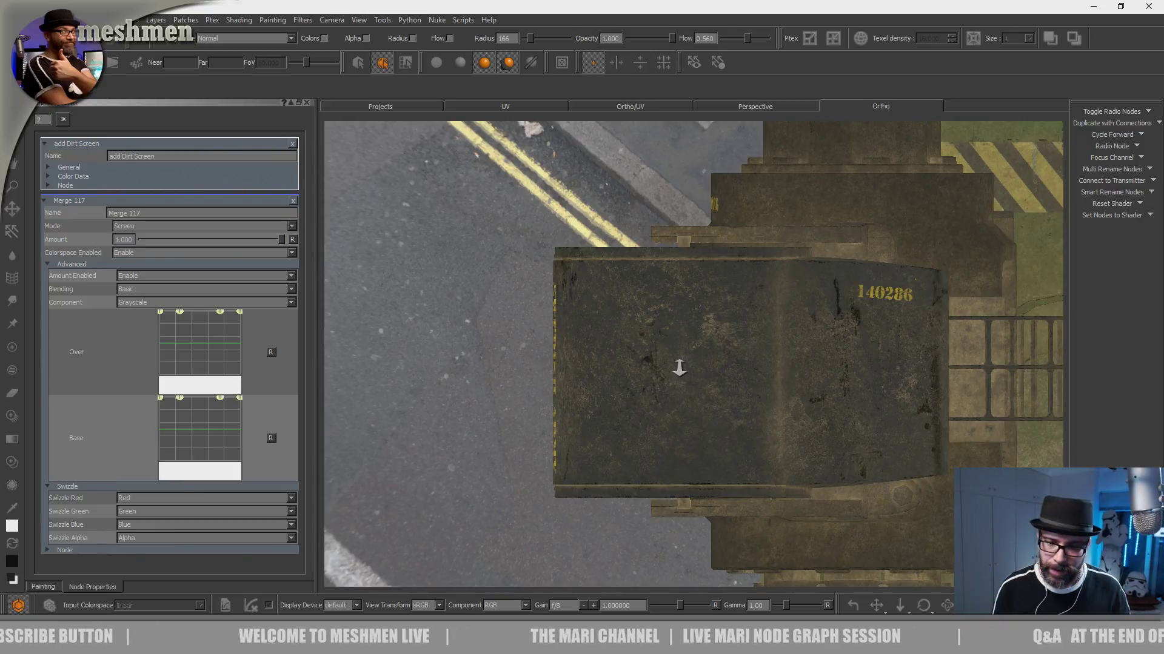
{"action": "right_click_drag", "start_coordinate": [682, 377], "coordinate": [689, 366], "text": "alt"}
{"action": "mouse_move", "coordinate": [689, 365]}
{"action": "left_mouse_down", "text": "alt"}
{"action": "mouse_move", "coordinate": [671, 374]}
{"action": "mouse_move", "coordinate": [685, 414]}
{"action": "mouse_move", "coordinate": [685, 358]}
{"action": "mouse_move", "coordinate": [665, 395]}
{"action": "left_mouse_up", "text": "alt"}
{"action": "key", "text": "ctrl+z"}
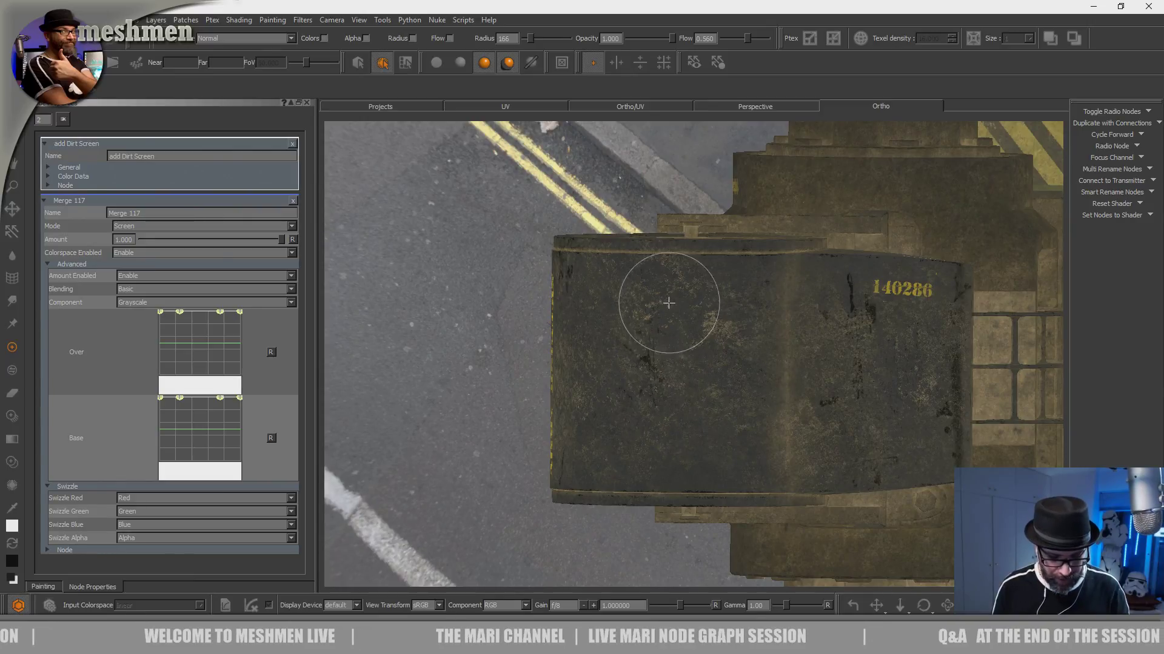
{"action": "key", "text": "k"}
{"action": "left_click", "coordinate": [752, 362]}
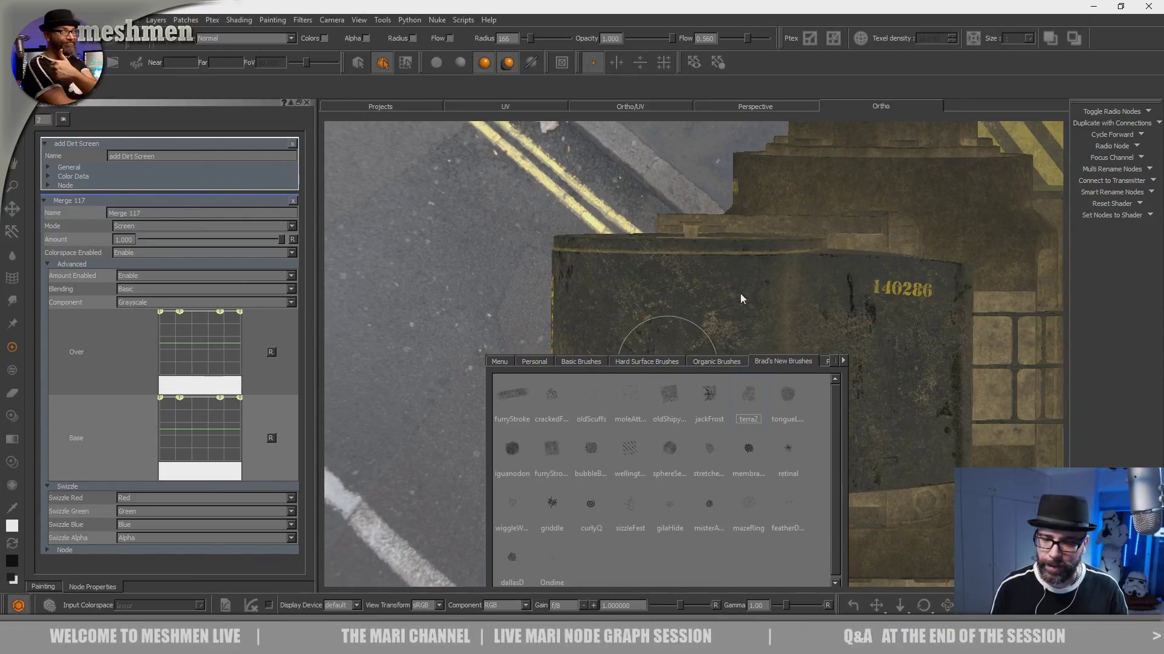
{"action": "left_click", "coordinate": [749, 394]}
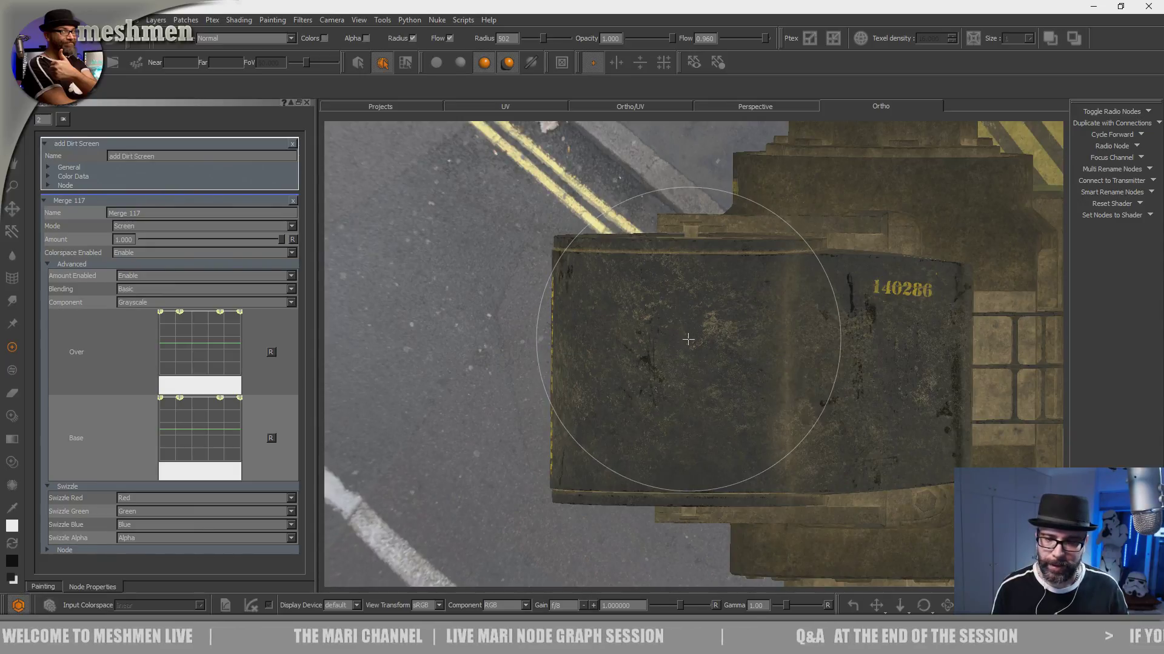
{"action": "key", "text": "r"}
{"action": "left_click_drag", "start_coordinate": [681, 376], "coordinate": [675, 416]}
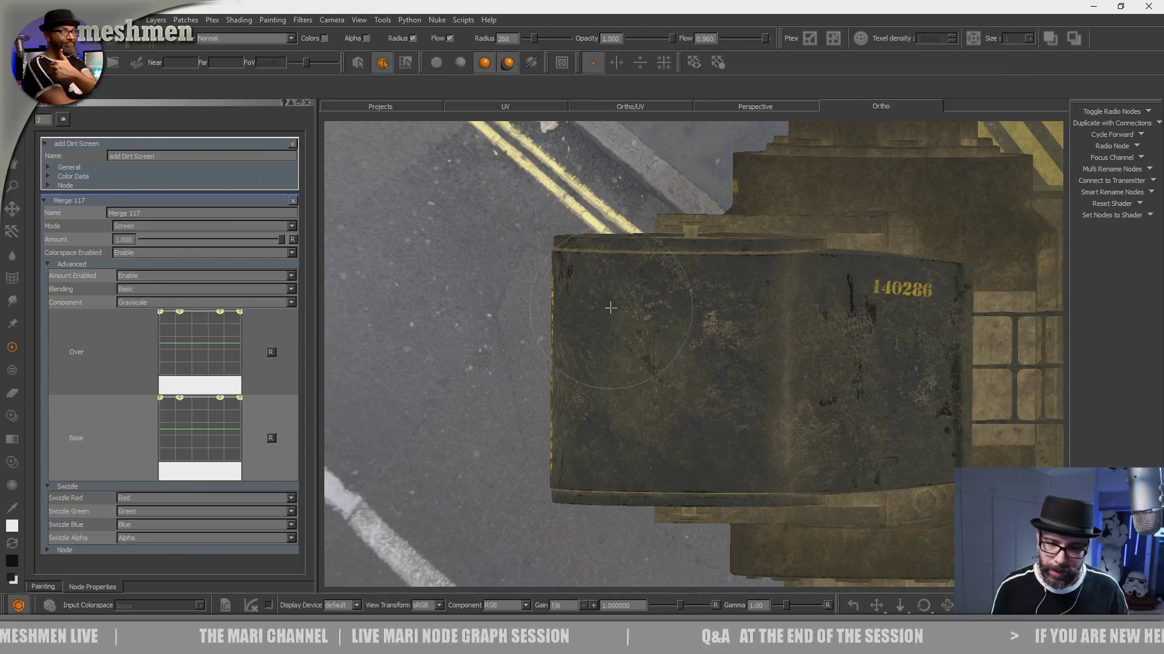
- Paint dirt across the whole top of the dark gun housing with the terra2 brush
{"action": "mouse_move", "coordinate": [599, 400]}
{"action": "left_mouse_down"}
{"action": "mouse_move", "coordinate": [655, 447]}
{"action": "mouse_move", "coordinate": [671, 447]}
{"action": "mouse_move", "coordinate": [700, 406]}
{"action": "mouse_move", "coordinate": [736, 428]}
{"action": "mouse_move", "coordinate": [717, 363]}
{"action": "mouse_move", "coordinate": [672, 294]}
{"action": "left_mouse_up"}
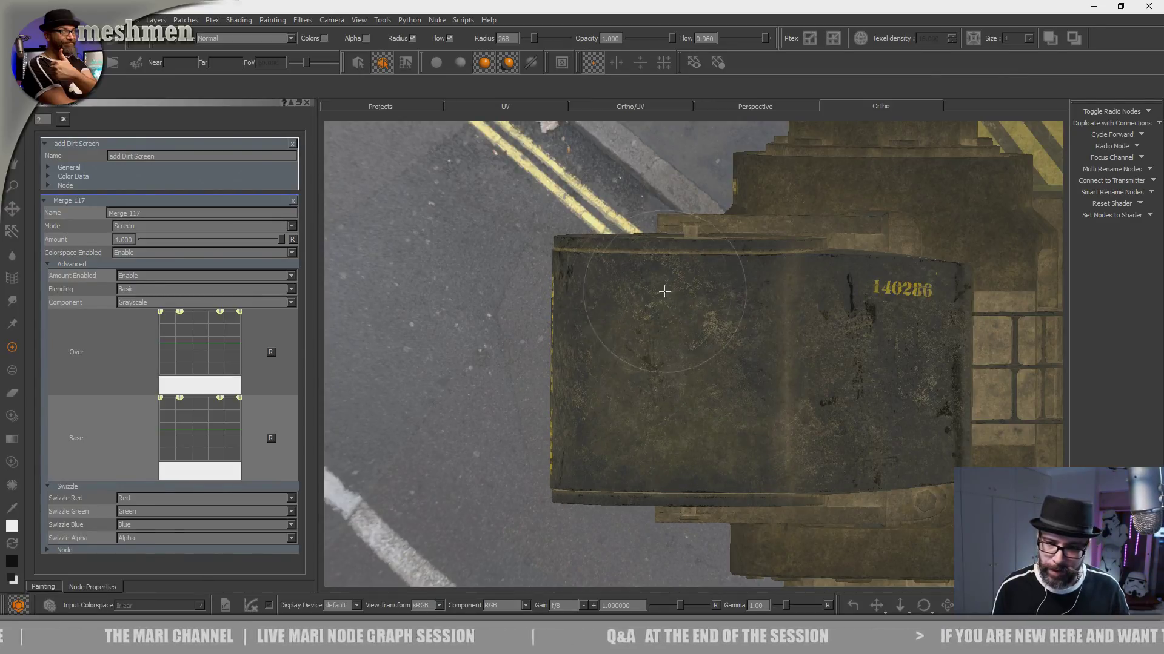
{"action": "mouse_move", "coordinate": [704, 340]}
{"action": "left_mouse_down"}
{"action": "mouse_move", "coordinate": [746, 357]}
{"action": "mouse_move", "coordinate": [715, 394]}
{"action": "mouse_move", "coordinate": [594, 290]}
{"action": "left_mouse_up"}
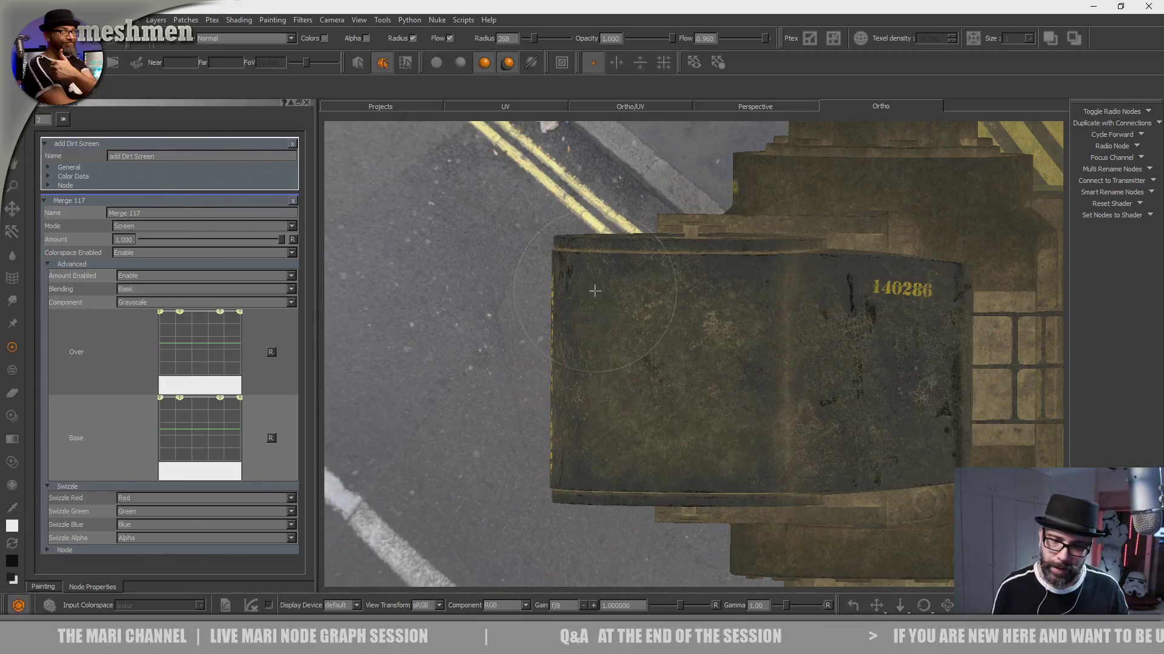
{"action": "left_click_drag", "start_coordinate": [605, 397], "coordinate": [582, 489]}
{"action": "mouse_move", "coordinate": [594, 427]}
{"action": "left_mouse_down"}
{"action": "mouse_move", "coordinate": [655, 437]}
{"action": "mouse_move", "coordinate": [806, 412]}
{"action": "mouse_move", "coordinate": [848, 382]}
{"action": "mouse_move", "coordinate": [836, 397]}
{"action": "mouse_move", "coordinate": [945, 396]}
{"action": "mouse_move", "coordinate": [895, 453]}
{"action": "left_mouse_up"}
{"action": "mouse_move", "coordinate": [843, 343]}
{"action": "left_mouse_down"}
{"action": "mouse_move", "coordinate": [920, 340]}
{"action": "mouse_move", "coordinate": [870, 319]}
{"action": "mouse_move", "coordinate": [749, 400]}
{"action": "mouse_move", "coordinate": [773, 371]}
{"action": "left_mouse_up"}
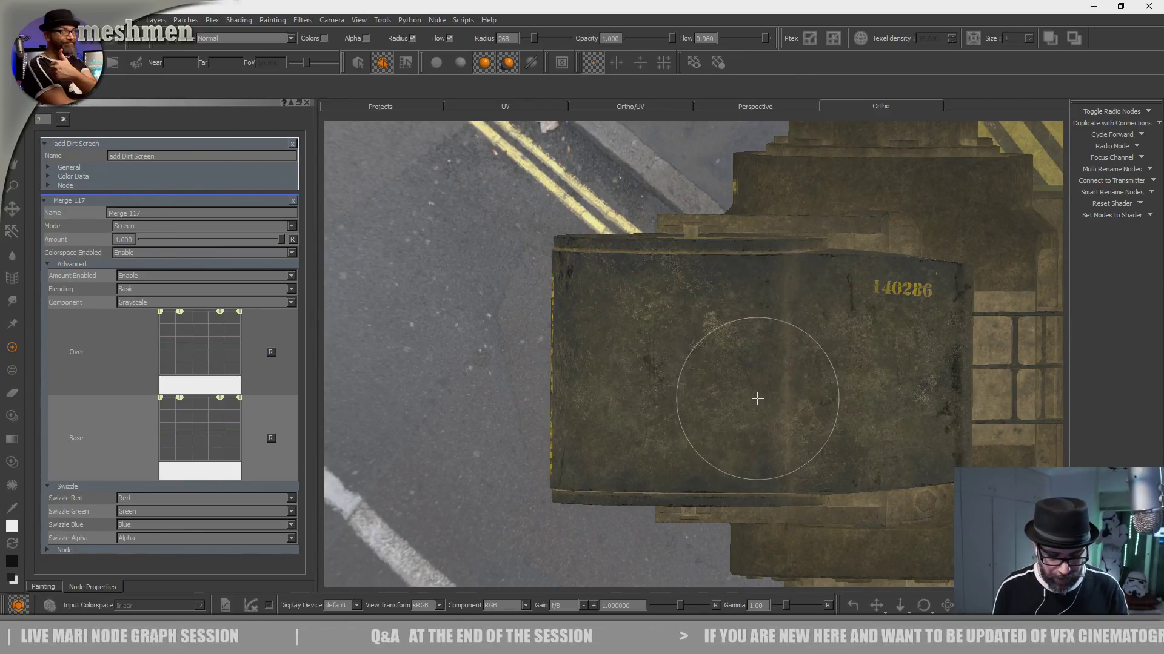
- Load sctach8.png from the METAL images as the paint-through image
{"action": "key", "text": "i"}
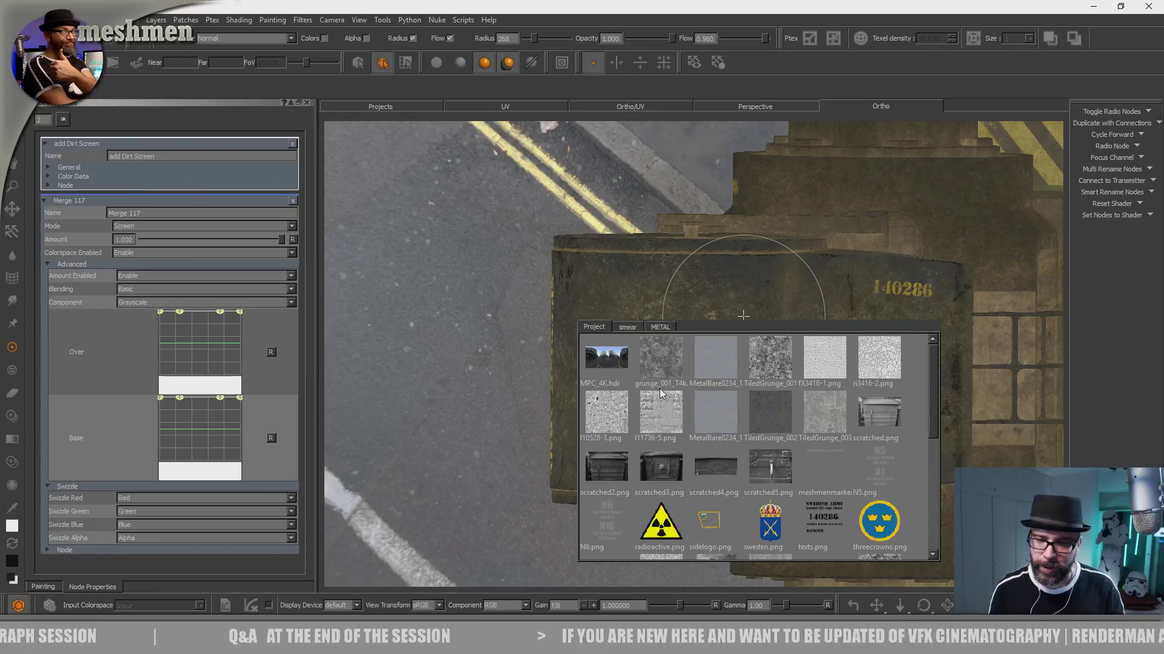
{"action": "left_click_drag", "start_coordinate": [657, 367], "coordinate": [691, 295]}
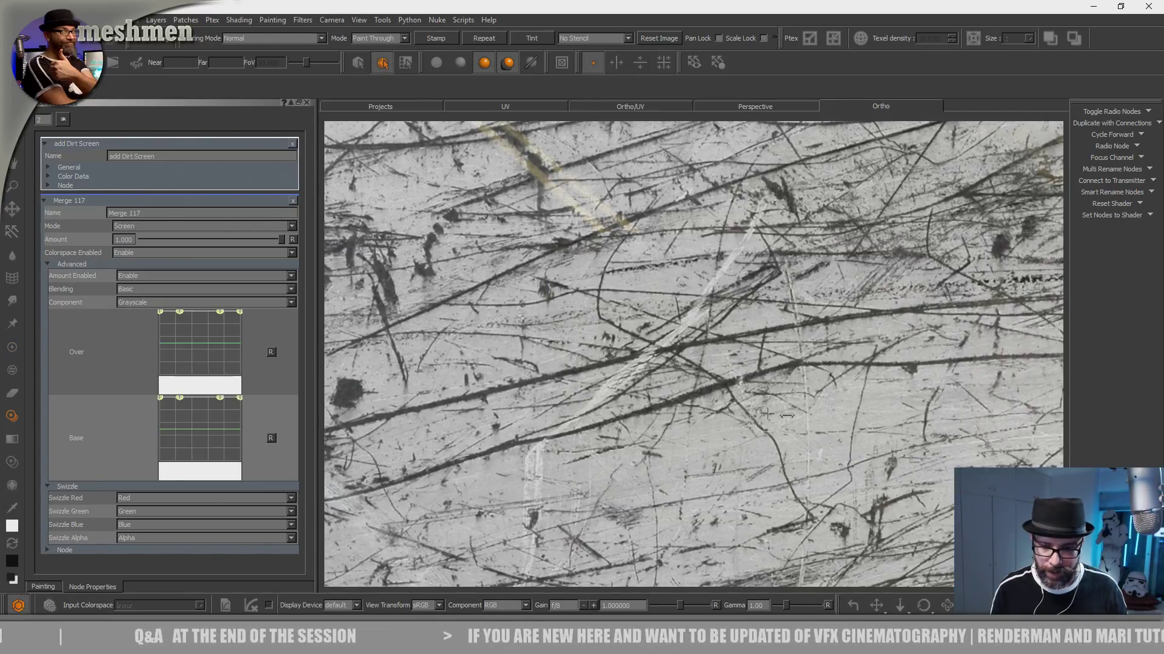
{"action": "mouse_move", "coordinate": [766, 414]}
{"action": "left_mouse_down", "text": "ctrl+shift"}
{"action": "mouse_move", "coordinate": [459, 417]}
{"action": "mouse_move", "coordinate": [581, 414]}
{"action": "left_mouse_up", "text": "ctrl+shift"}
- Replace the paint-through image with the patchy concrete texture from the image shelf
{"action": "key", "text": "i"}
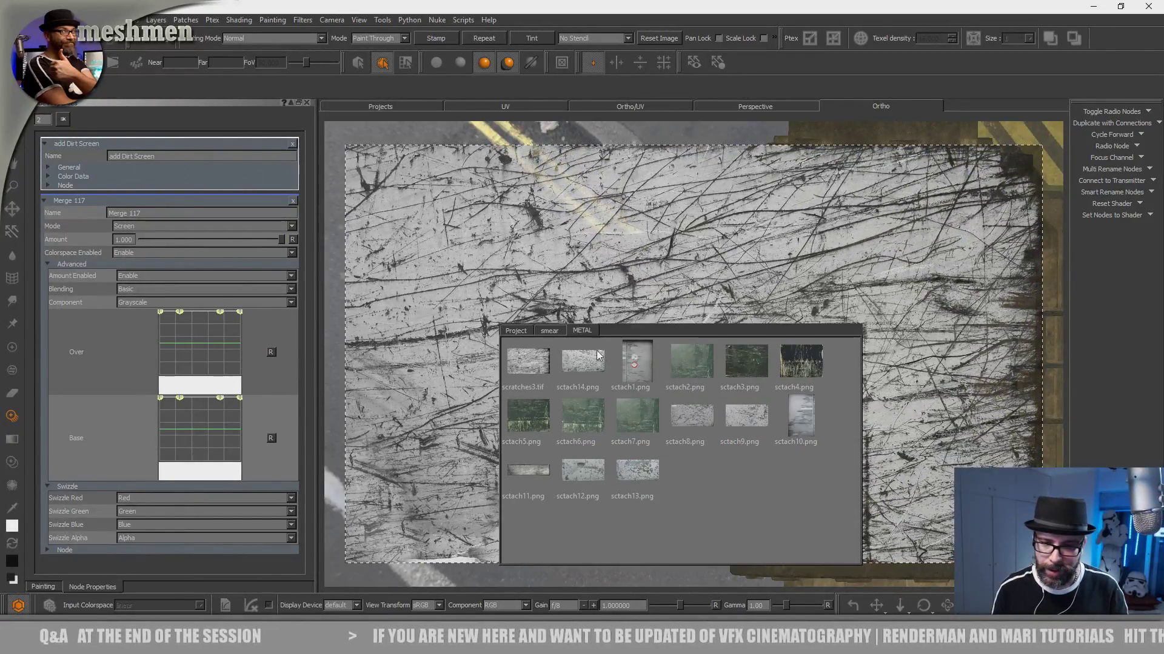
{"action": "left_click", "coordinate": [550, 331]}
{"action": "left_click", "coordinate": [514, 332]}
{"action": "left_click_drag", "start_coordinate": [752, 416], "coordinate": [729, 257]}
{"action": "left_click_drag", "start_coordinate": [721, 415], "coordinate": [659, 374], "text": "ctrl+shift"}
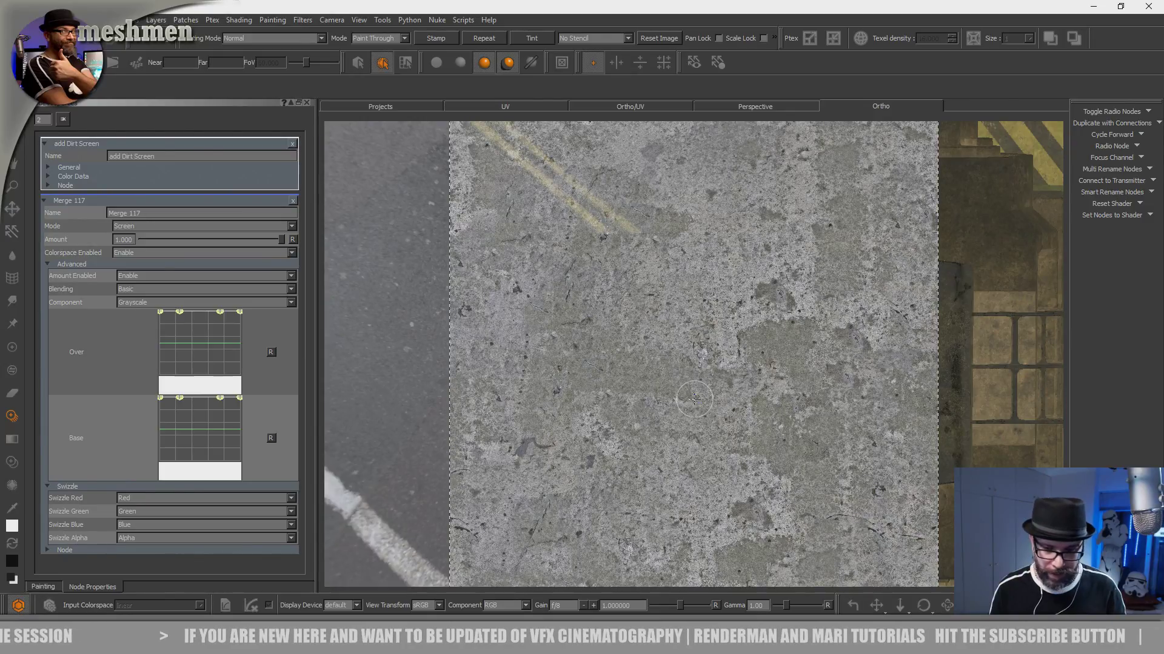
- Make the paint-through concrete preview mostly transparent and hide it to see the housing beneath
{"action": "key", "text": "apostrophe"}
{"action": "key", "text": "apostrophe"}
{"action": "key", "text": "apostrophe"}
{"action": "key", "text": "apostrophe"}
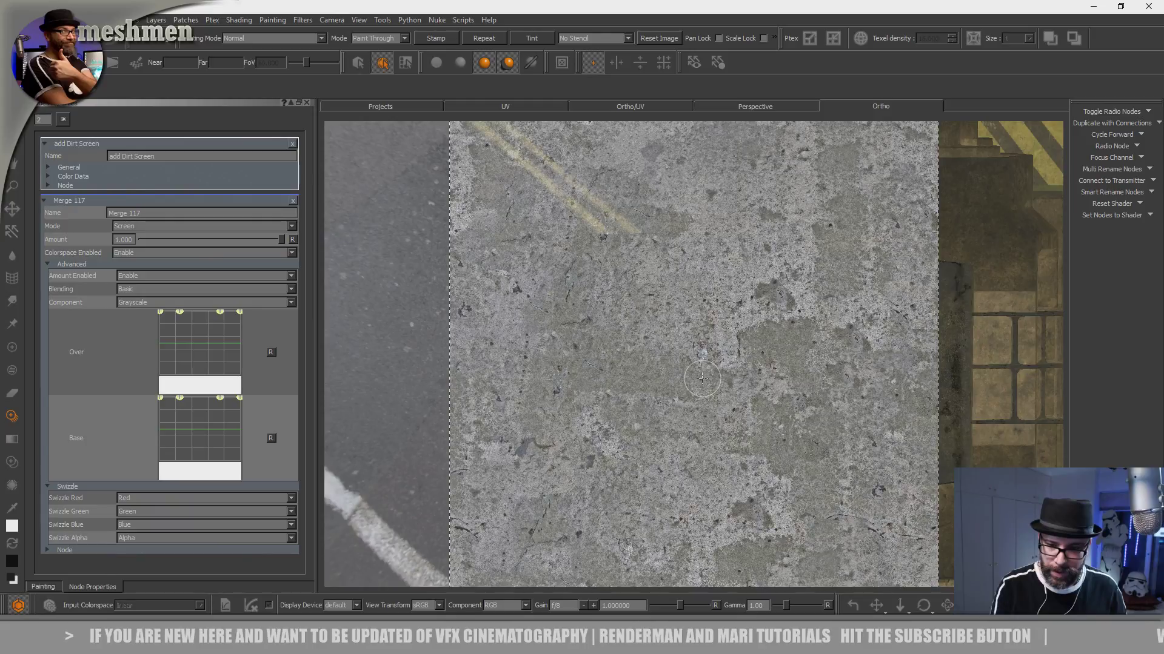
{"action": "key", "text": "apostrophe"}
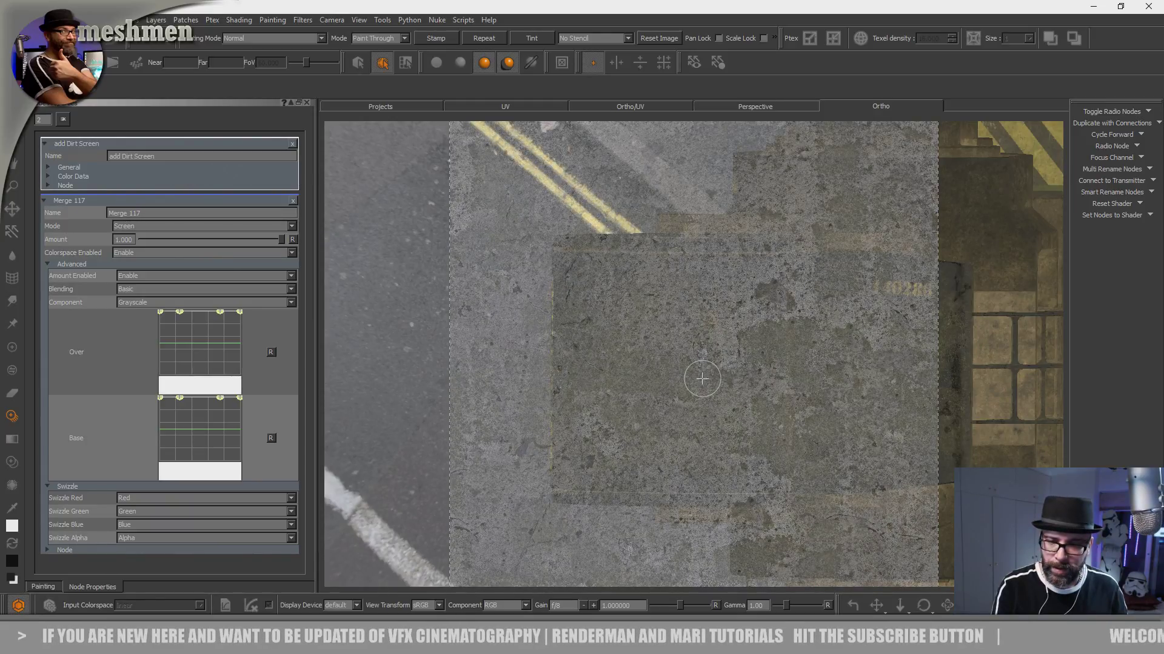
{"action": "key", "text": "apostrophe"}
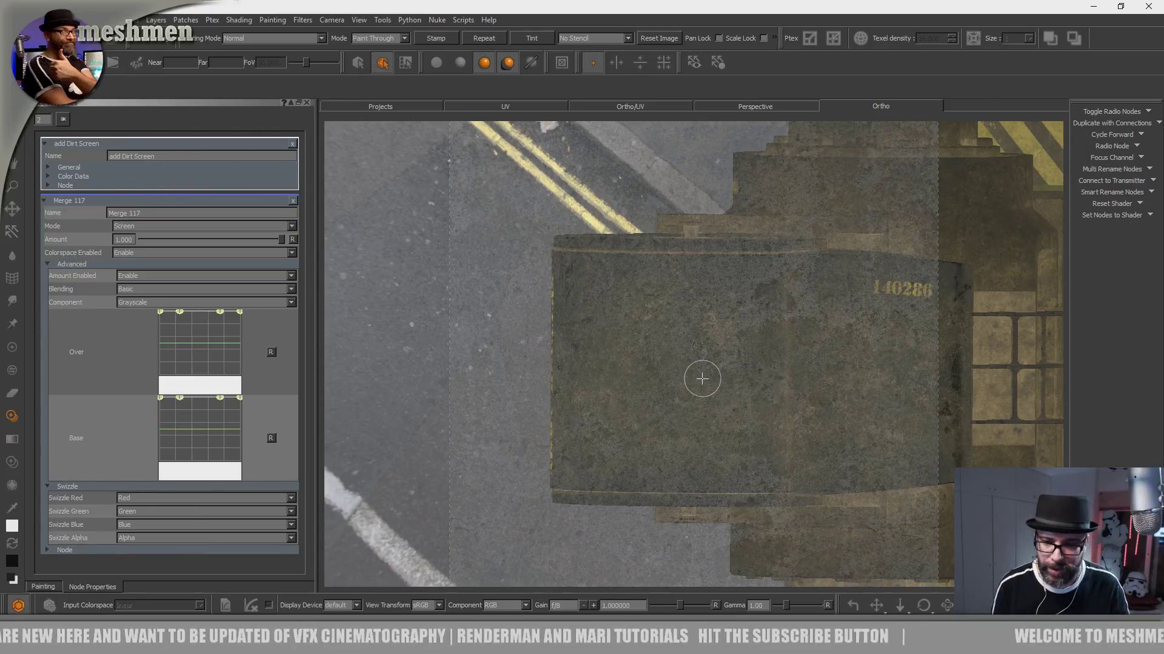
{"action": "key", "text": "apostrophe"}
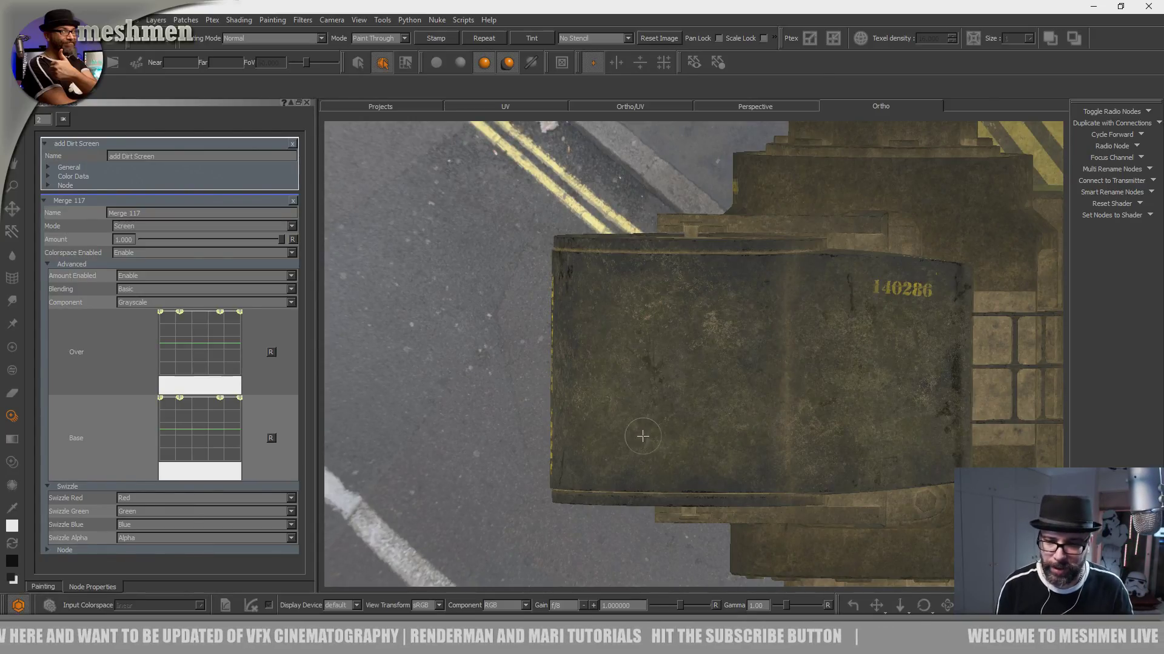
- Set the paint-through stencil to Luminance and toggle the image preview over the housing
{"action": "left_click", "coordinate": [592, 37]}
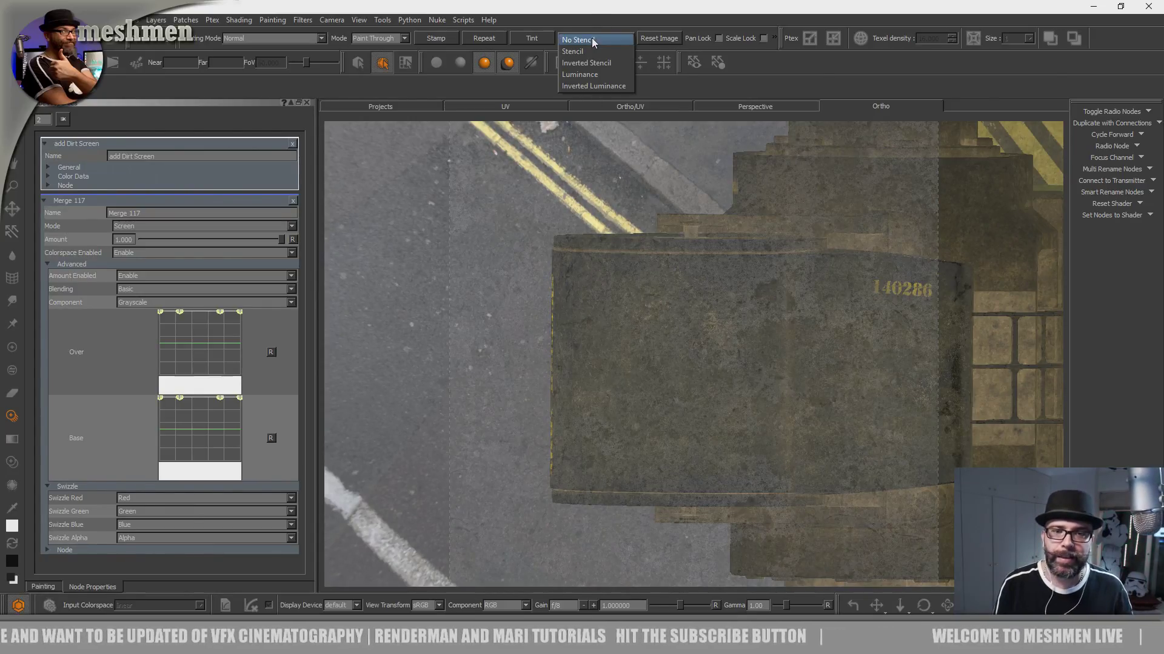
{"action": "left_click", "coordinate": [590, 74]}
{"action": "key", "text": "apostrophe"}
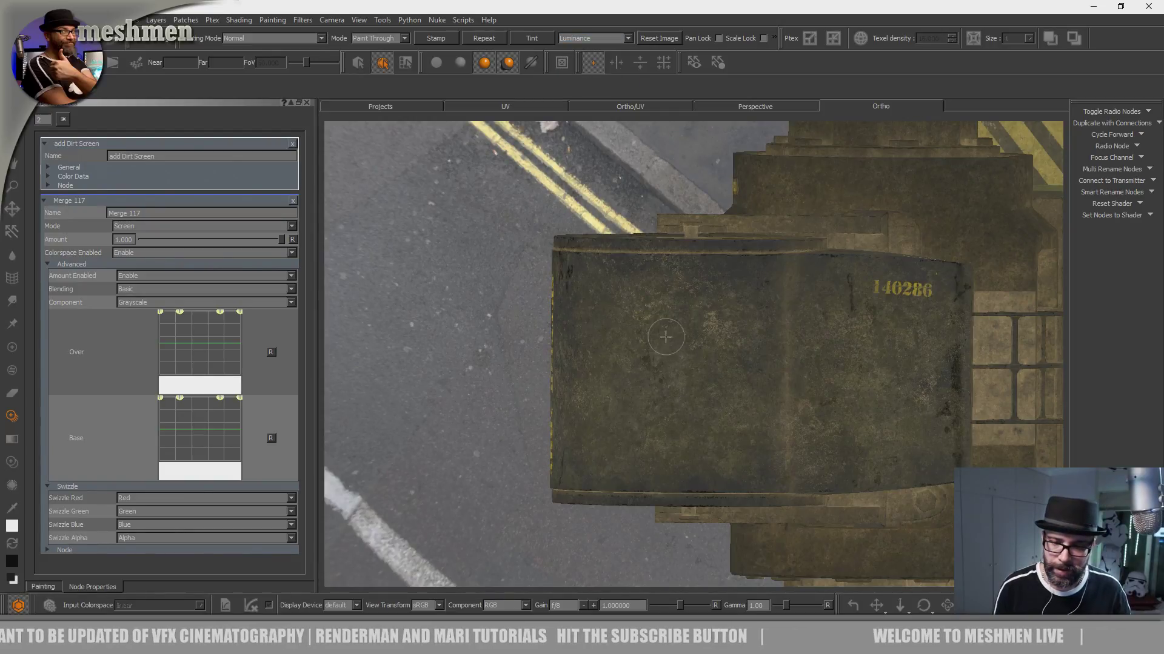
{"action": "key", "text": "apostrophe"}
{"action": "key", "text": "apostrophe"}
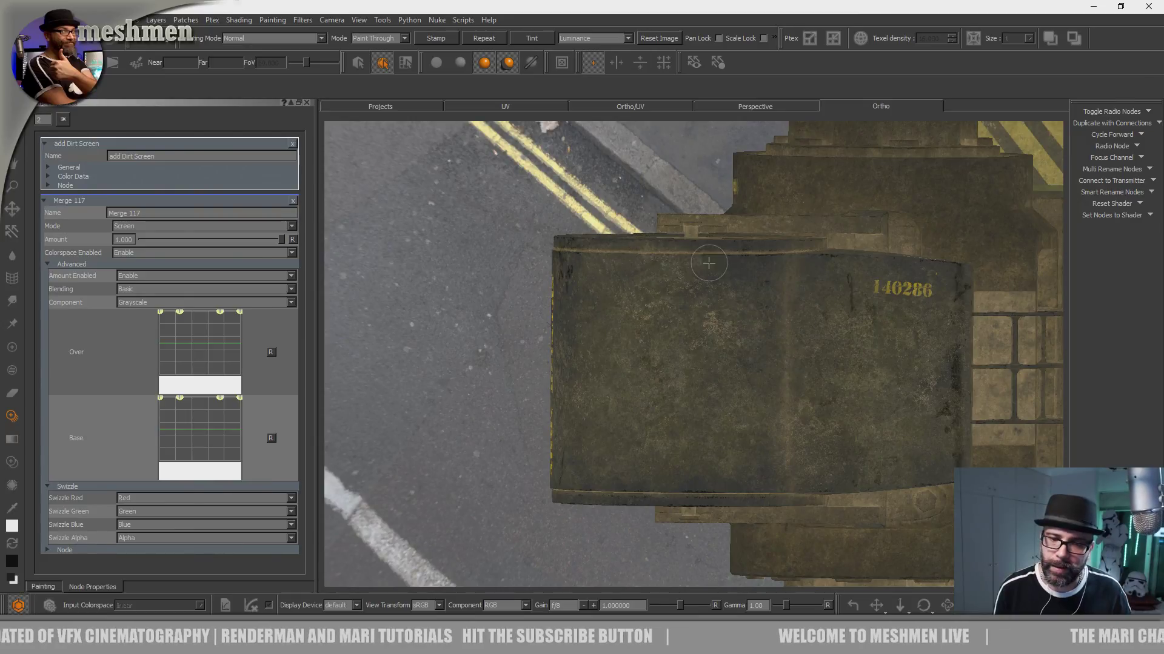
- Enlarge the paint-through brush and paint the concrete texture across the housing's top as dirt
{"action": "key", "text": "apostrophe"}
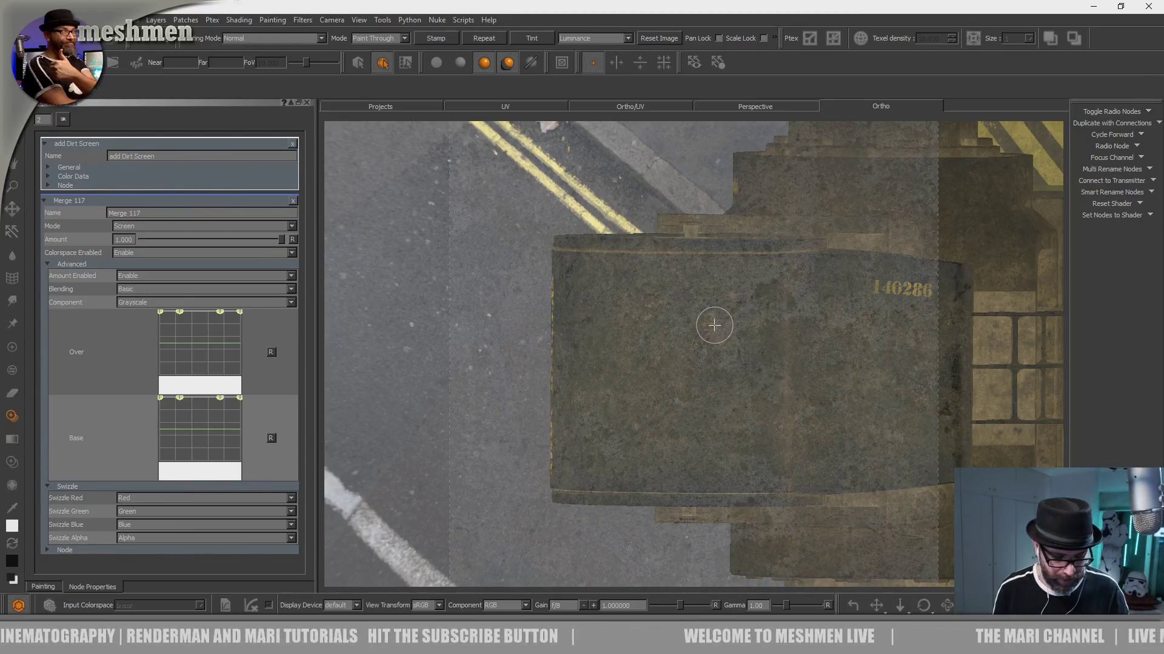
{"action": "left_click_drag", "start_coordinate": [706, 310], "coordinate": [783, 302]}
{"action": "key", "text": "apostrophe"}
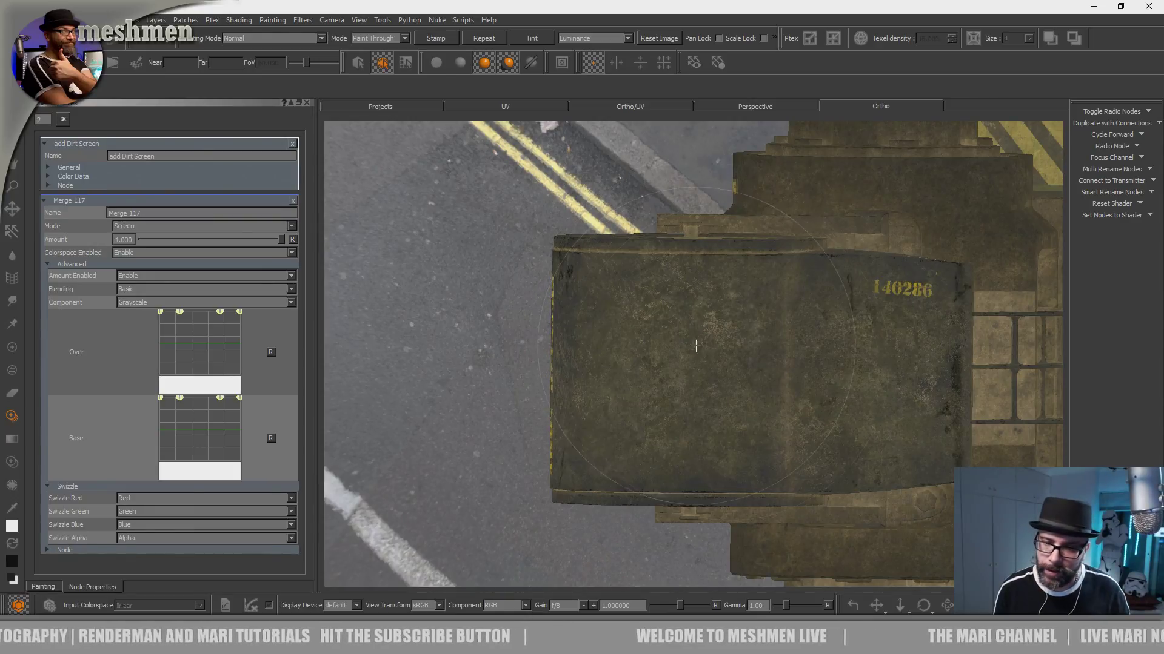
{"action": "key", "text": "apostrophe"}
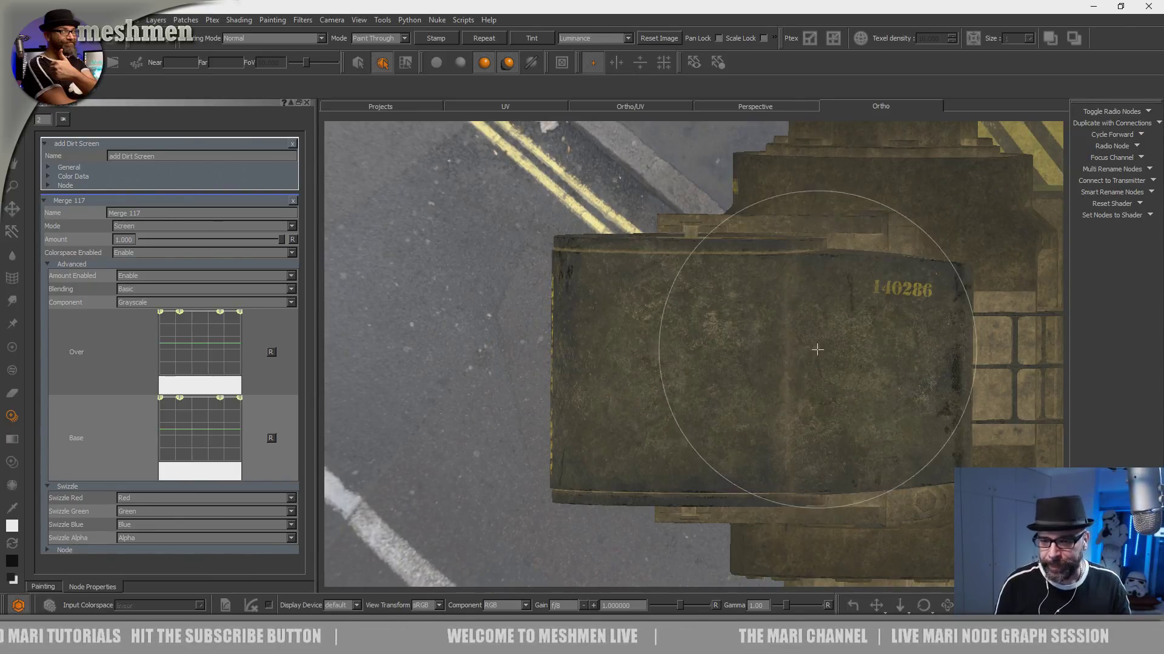
- Return to the regular paint brush and paint dirt over the yellow serial number and the surface around it
{"action": "middle_click_drag", "start_coordinate": [805, 351], "coordinate": [674, 359]}
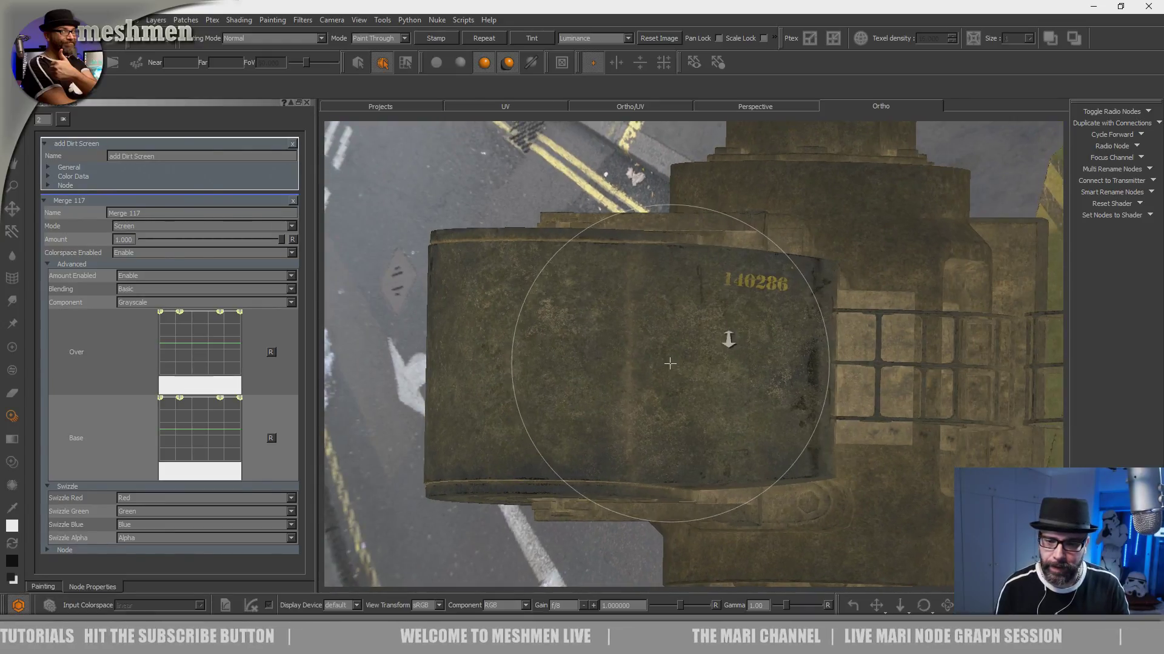
{"action": "scroll", "coordinate": [761, 322], "scroll_direction": "up", "scroll_amount": 4}
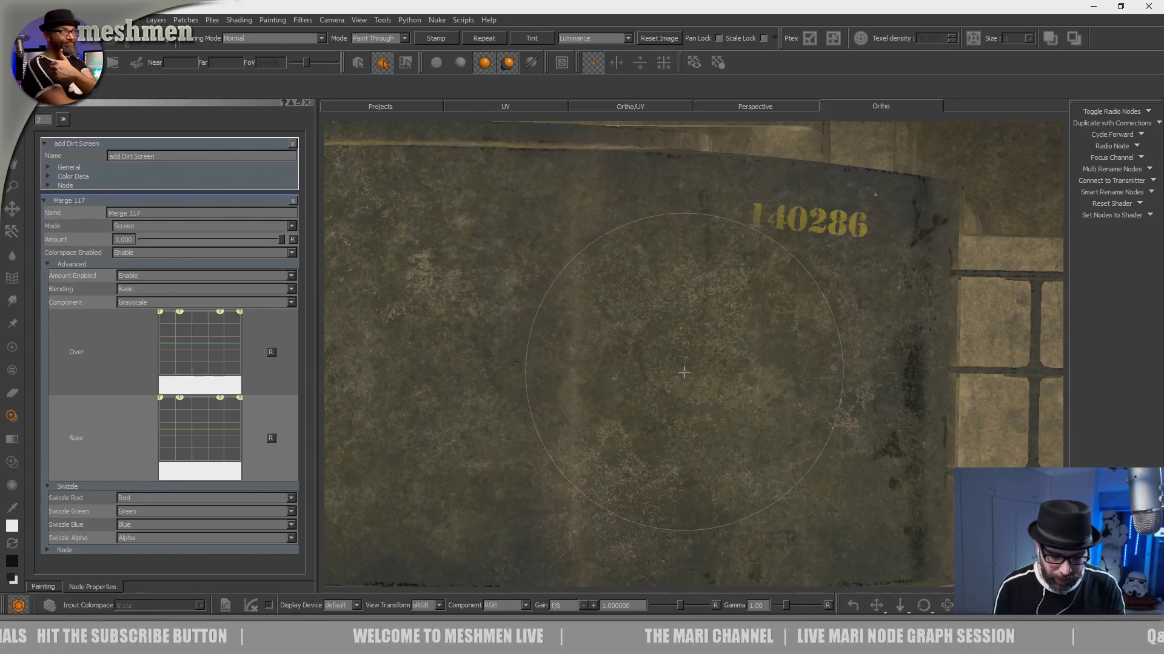
{"action": "key", "text": "p"}
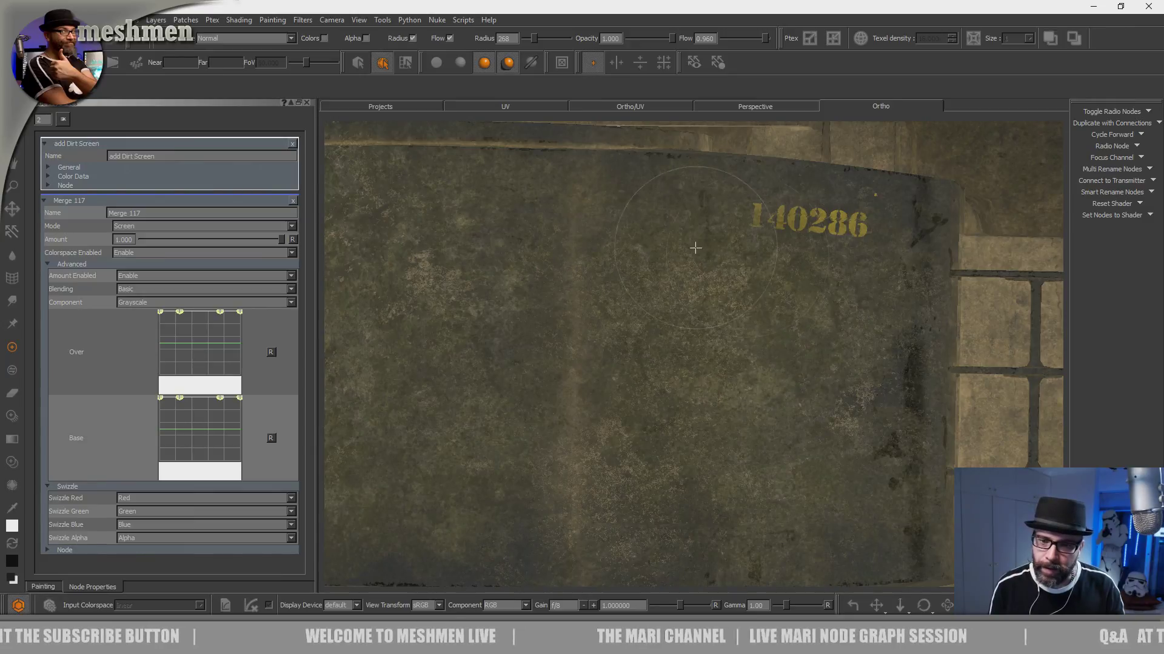
{"action": "mouse_move", "coordinate": [814, 324]}
{"action": "left_mouse_down"}
{"action": "mouse_move", "coordinate": [860, 473]}
{"action": "mouse_move", "coordinate": [768, 505]}
{"action": "left_mouse_up"}
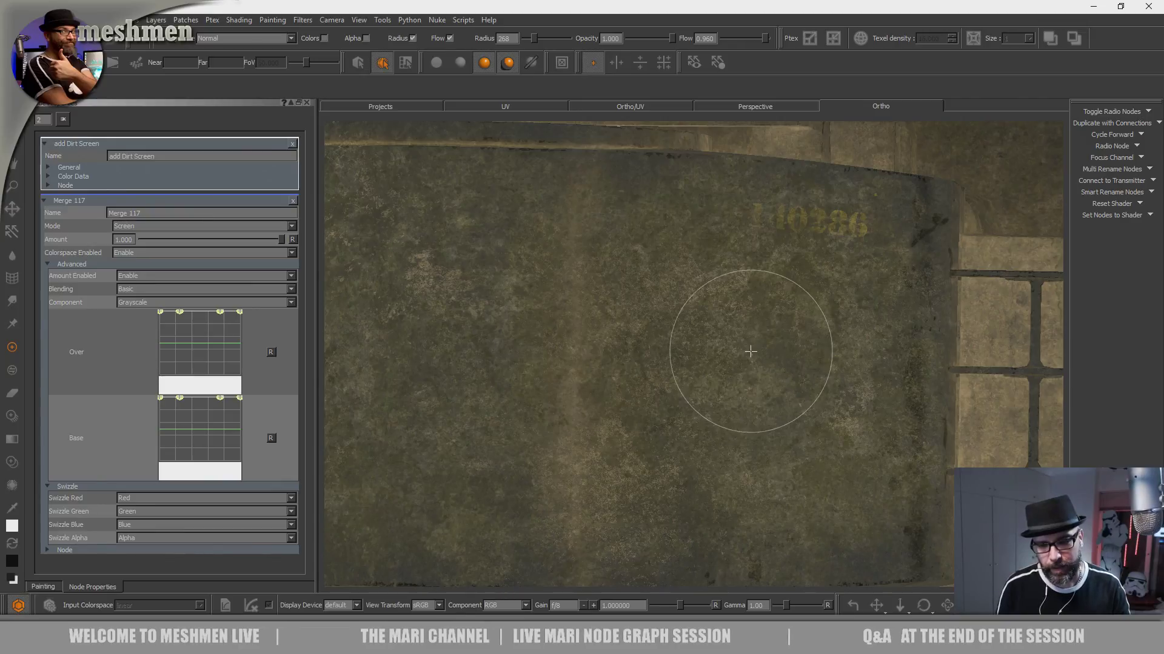
- View the dirtied housing from several angles and paint more dirt around its front end near the serial number
{"action": "right_click_drag", "start_coordinate": [755, 360], "coordinate": [566, 366], "text": "alt"}
{"action": "left_click_drag", "start_coordinate": [616, 391], "coordinate": [644, 325], "text": "alt"}
{"action": "middle_click_drag", "start_coordinate": [644, 326], "coordinate": [548, 299], "text": "alt"}
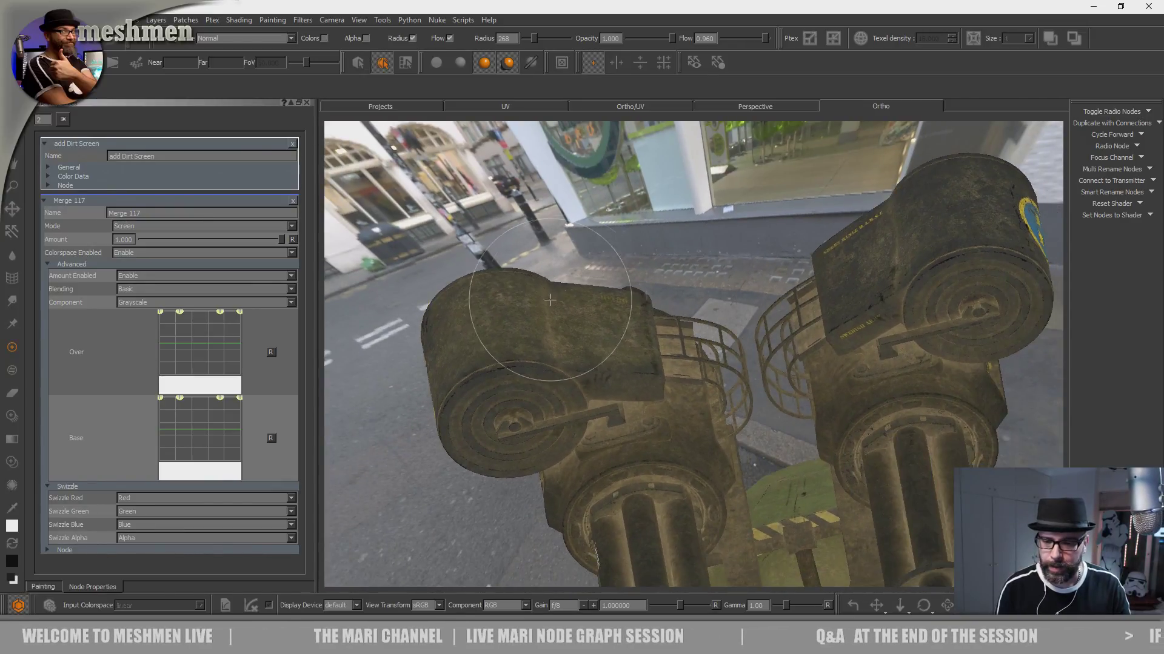
{"action": "right_click_drag", "start_coordinate": [548, 299], "coordinate": [637, 306], "text": "alt"}
{"action": "left_click_drag", "start_coordinate": [636, 306], "coordinate": [491, 358], "text": "alt"}
{"action": "middle_click_drag", "start_coordinate": [491, 358], "coordinate": [620, 342], "text": "alt"}
{"action": "right_click_drag", "start_coordinate": [619, 342], "coordinate": [692, 363], "text": "alt"}
{"action": "middle_click_drag", "start_coordinate": [692, 364], "coordinate": [641, 524], "text": "alt"}
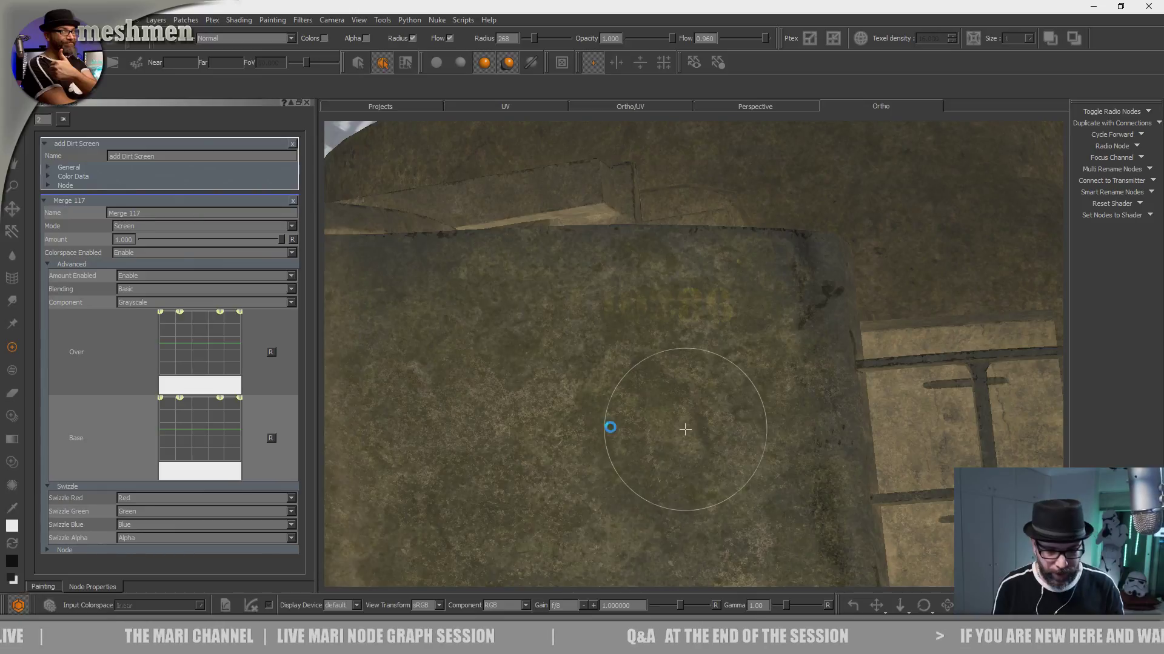
- Extend the dirt over the curved top of the housing above the SWEDISH ARMY lettering
{"action": "right_click_drag", "start_coordinate": [685, 430], "coordinate": [491, 371], "text": "alt"}
{"action": "left_click_drag", "start_coordinate": [631, 410], "coordinate": [602, 371], "text": "alt"}
{"action": "right_click_drag", "start_coordinate": [602, 371], "coordinate": [580, 456], "text": "alt"}
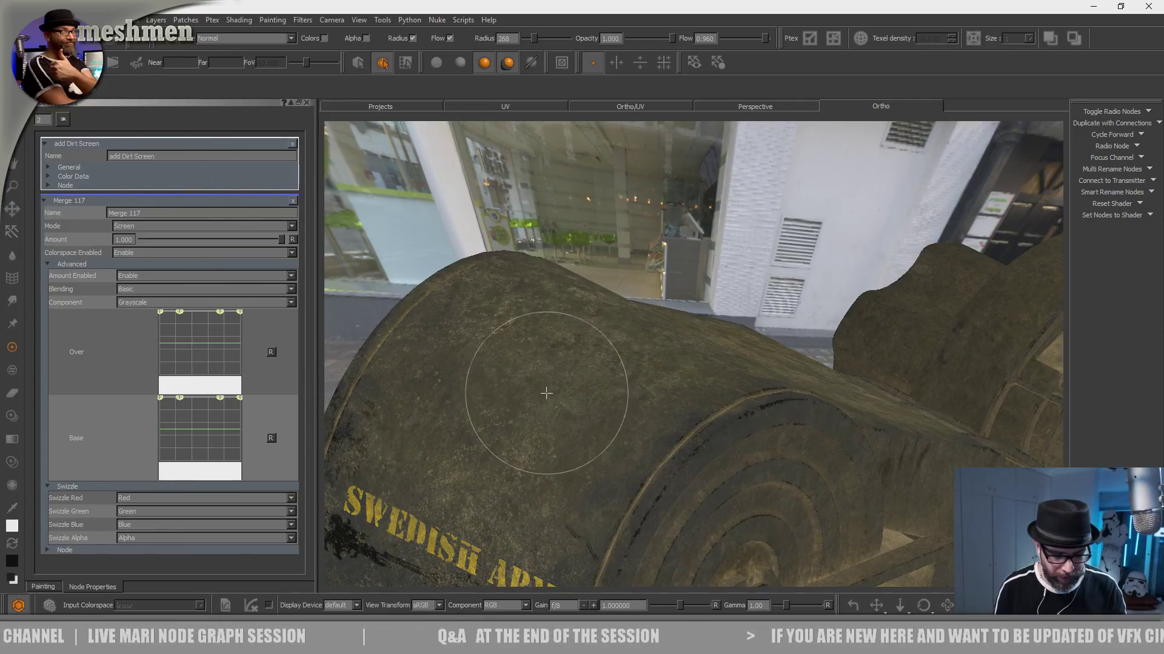
- Paint dirt over the dark top of the other gun housing, around the SHORT RANGE B.A.M.S.E lettering
{"action": "mouse_move", "coordinate": [636, 346]}
{"action": "left_mouse_down", "text": "alt"}
{"action": "mouse_move", "coordinate": [586, 441]}
{"action": "mouse_move", "coordinate": [485, 502]}
{"action": "left_mouse_up", "text": "alt"}
{"action": "left_click_drag", "start_coordinate": [656, 315], "coordinate": [519, 444], "text": "alt"}
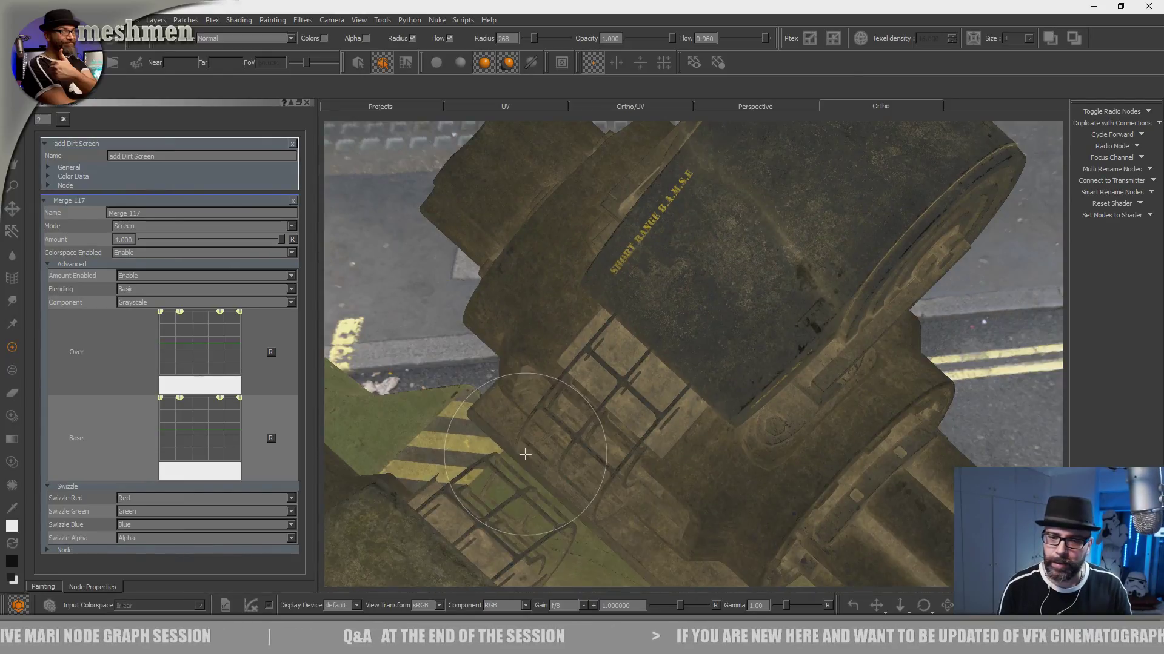
{"action": "left_click_drag", "start_coordinate": [636, 339], "coordinate": [482, 485], "text": "alt"}
{"action": "right_click_drag", "start_coordinate": [482, 484], "coordinate": [608, 387], "text": "alt"}
{"action": "right_click_drag", "start_coordinate": [712, 376], "coordinate": [566, 413], "text": "alt"}
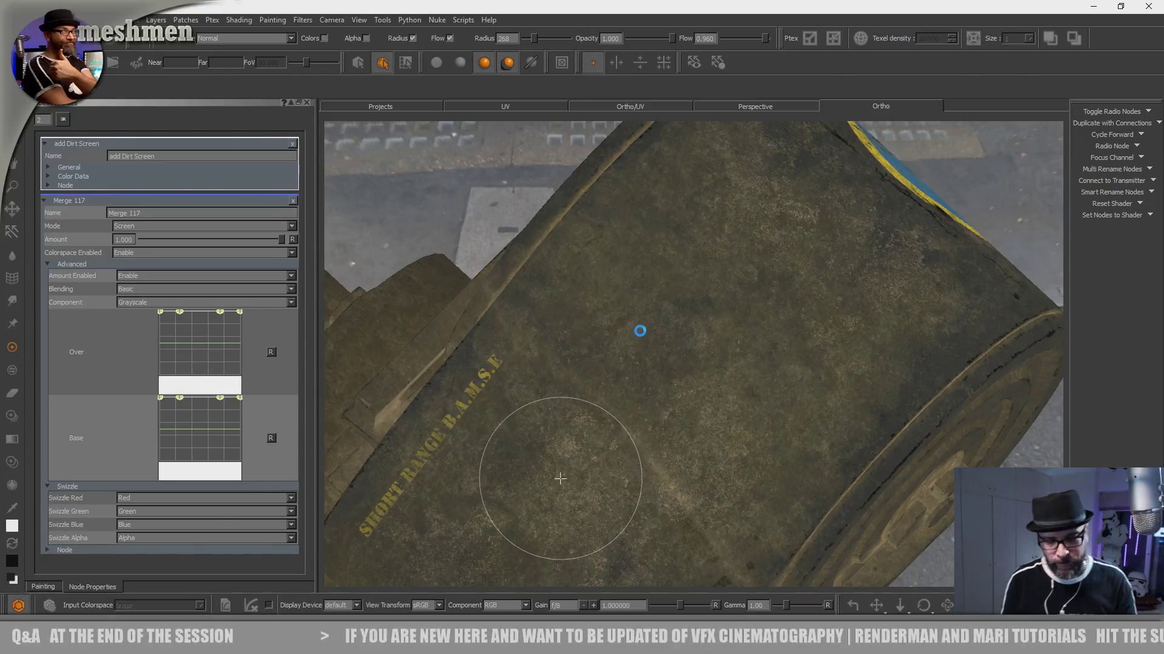
{"action": "middle_click_drag", "start_coordinate": [655, 459], "coordinate": [712, 284], "text": "alt"}
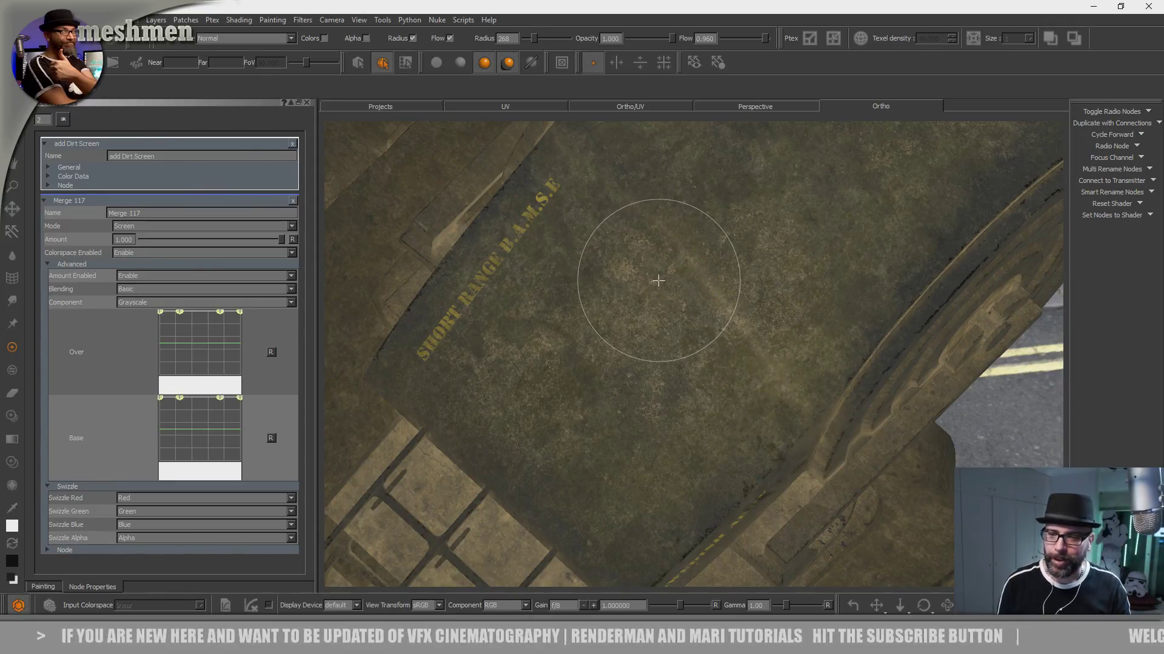
- Paint dirt on the second housing's curved surface beside the round side rim
{"action": "middle_click_drag", "start_coordinate": [848, 248], "coordinate": [665, 384], "text": "alt"}
{"action": "mouse_move", "coordinate": [665, 384]}
{"action": "left_mouse_down", "text": "alt"}
{"action": "mouse_move", "coordinate": [672, 400]}
{"action": "mouse_move", "coordinate": [639, 327]}
{"action": "mouse_move", "coordinate": [636, 389]}
{"action": "left_mouse_up", "text": "alt"}
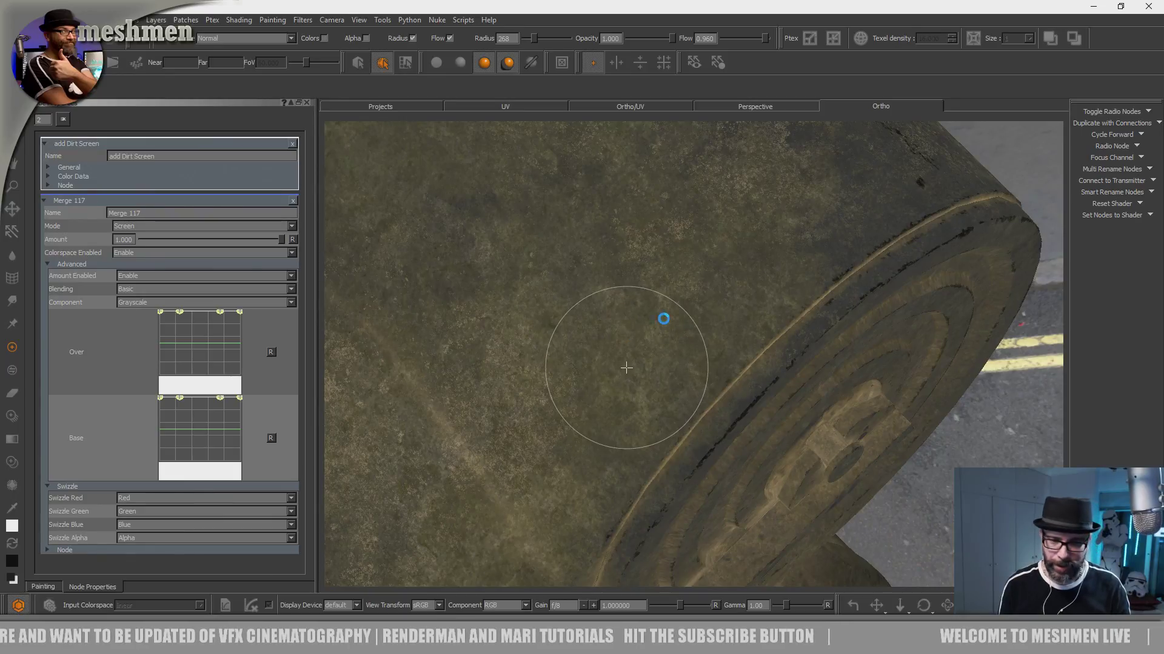
{"action": "left_click_drag", "start_coordinate": [753, 234], "coordinate": [650, 453], "text": "alt"}
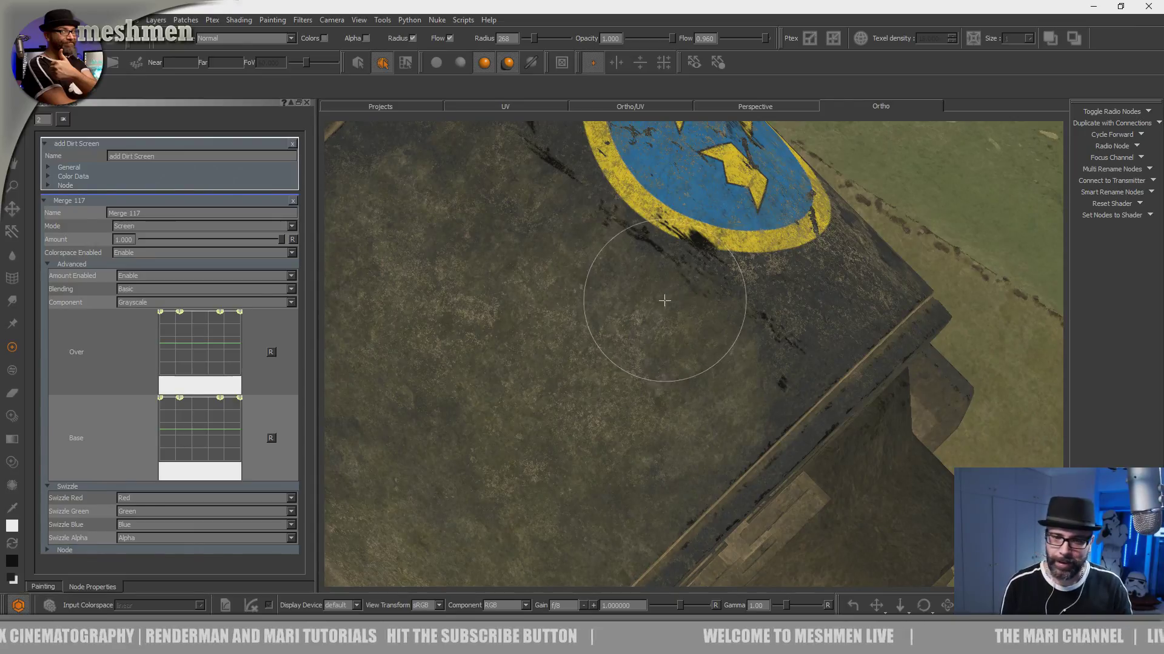
- Continue the dirt below the blue and yellow crowns emblem and around to the housing's opposite side rim
{"action": "right_click_drag", "start_coordinate": [696, 302], "coordinate": [543, 369], "text": "alt"}
{"action": "left_click_drag", "start_coordinate": [543, 369], "coordinate": [582, 321], "text": "alt"}
{"action": "left_click_drag", "start_coordinate": [673, 339], "coordinate": [658, 370], "text": "alt"}
{"action": "right_click_drag", "start_coordinate": [658, 369], "coordinate": [721, 400], "text": "alt"}
{"action": "left_click_drag", "start_coordinate": [630, 364], "coordinate": [581, 412], "text": "alt"}
{"action": "middle_click_drag", "start_coordinate": [563, 424], "coordinate": [678, 355], "text": "alt"}
{"action": "right_click_drag", "start_coordinate": [678, 355], "coordinate": [715, 364], "text": "alt"}
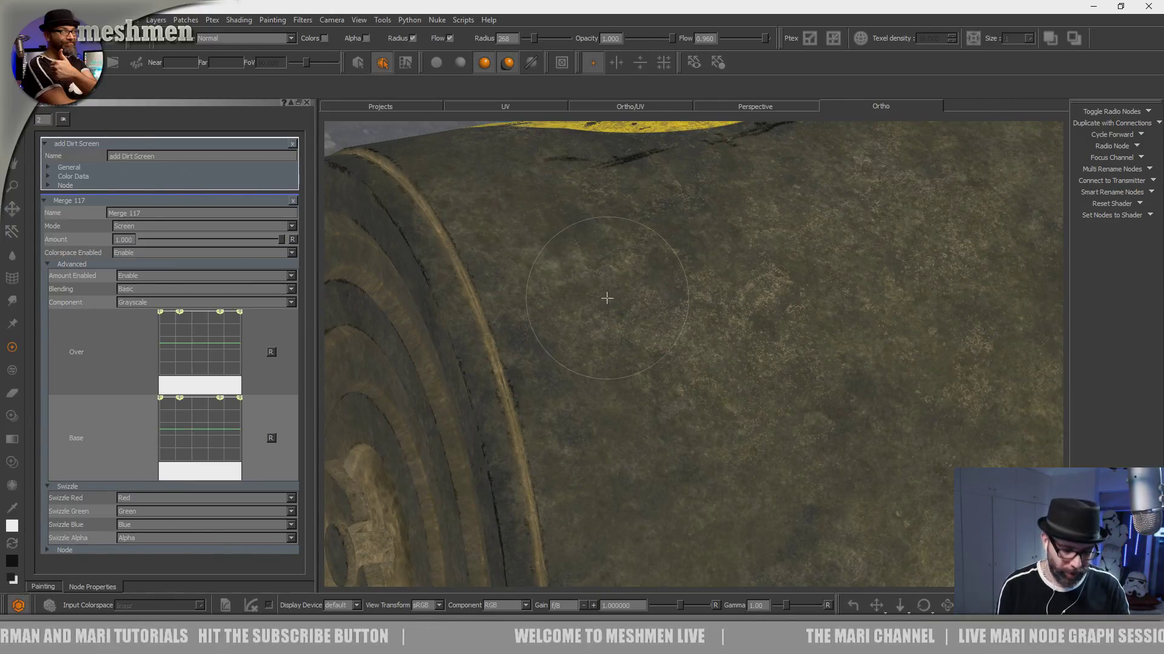
- Paint dirt on the housing's curved surface beside the round rim and around the blue and yellow crowns emblem
{"action": "left_click_drag", "start_coordinate": [665, 271], "coordinate": [535, 457], "text": "alt"}
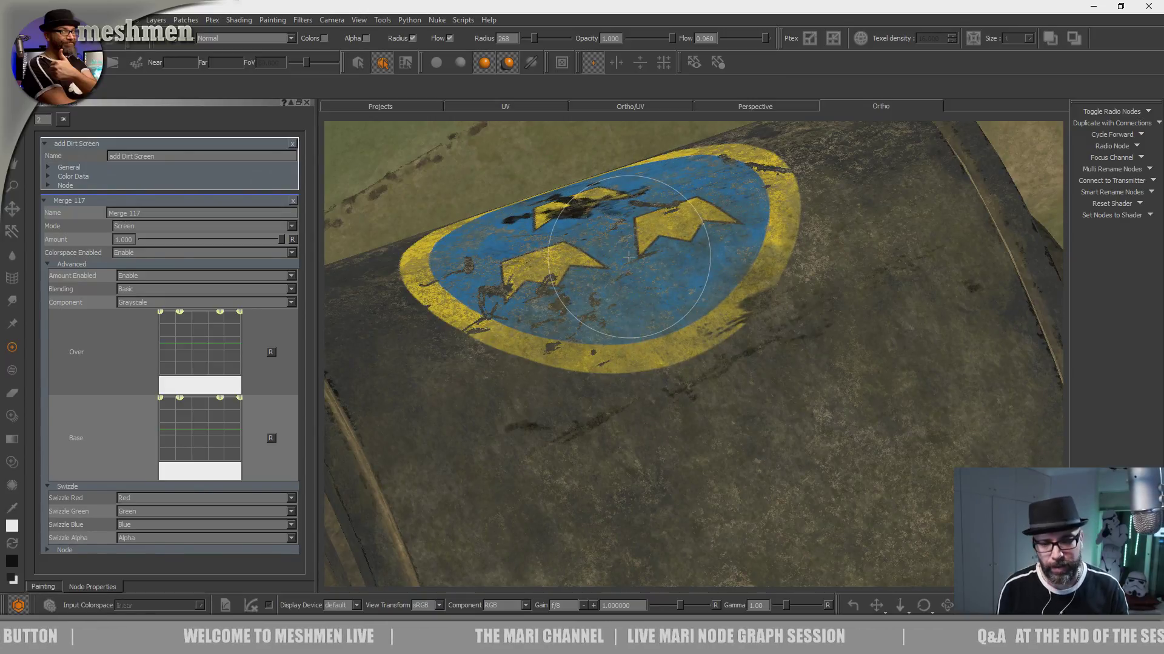
{"action": "left_click_drag", "start_coordinate": [562, 438], "coordinate": [821, 333], "text": "alt"}
{"action": "right_click_drag", "start_coordinate": [820, 332], "coordinate": [682, 442], "text": "alt"}
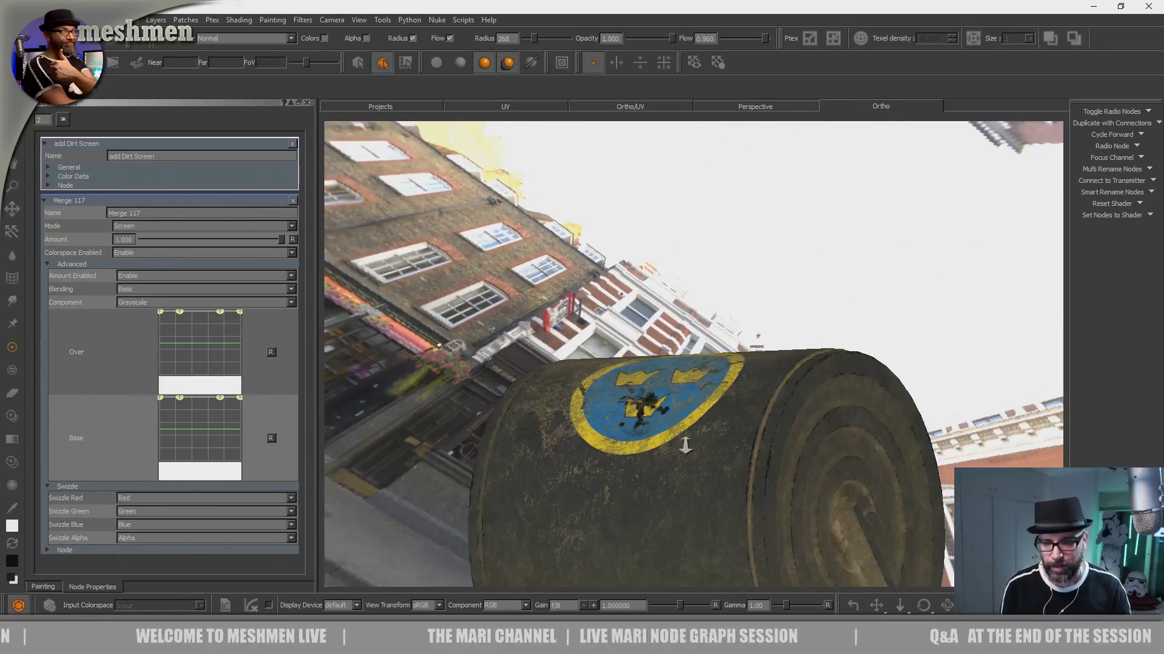
{"action": "left_click_drag", "start_coordinate": [682, 443], "coordinate": [721, 437], "text": "alt"}
{"action": "middle_click_drag", "start_coordinate": [721, 437], "coordinate": [690, 338], "text": "alt"}
{"action": "right_click_drag", "start_coordinate": [691, 338], "coordinate": [394, 333], "text": "alt"}
{"action": "middle_click_drag", "start_coordinate": [394, 333], "coordinate": [547, 369], "text": "alt"}
{"action": "left_click_drag", "start_coordinate": [547, 368], "coordinate": [522, 397]}
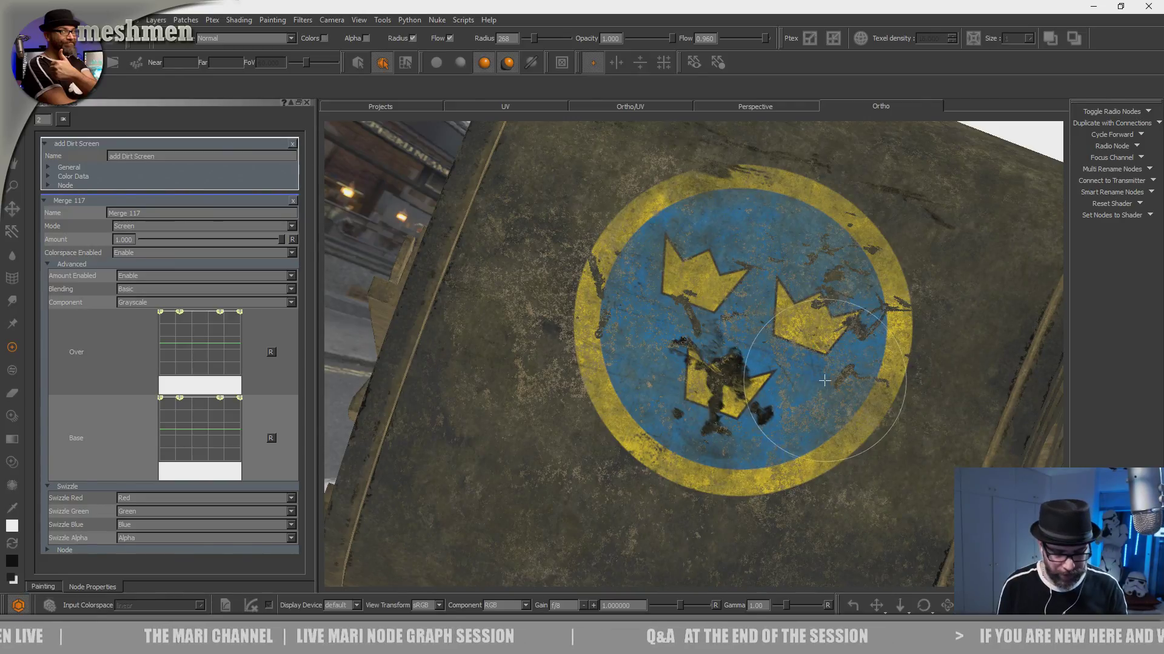
- Paint dirt patches onto the dark barrel surfaces around and above the SWEDISH ARMY lettering
{"action": "right_click_drag", "start_coordinate": [867, 371], "coordinate": [727, 371], "text": "alt"}
{"action": "left_click_drag", "start_coordinate": [727, 371], "coordinate": [739, 418], "text": "alt"}
{"action": "middle_click_drag", "start_coordinate": [695, 394], "coordinate": [702, 435], "text": "alt"}
{"action": "left_click_drag", "start_coordinate": [702, 435], "coordinate": [632, 418], "text": "alt"}
{"action": "middle_click_drag", "start_coordinate": [632, 418], "coordinate": [723, 426], "text": "alt"}
{"action": "mouse_move", "coordinate": [723, 426]}
{"action": "right_mouse_down", "text": "alt"}
{"action": "mouse_move", "coordinate": [623, 429]}
{"action": "mouse_move", "coordinate": [693, 416]}
{"action": "right_mouse_up", "text": "alt"}
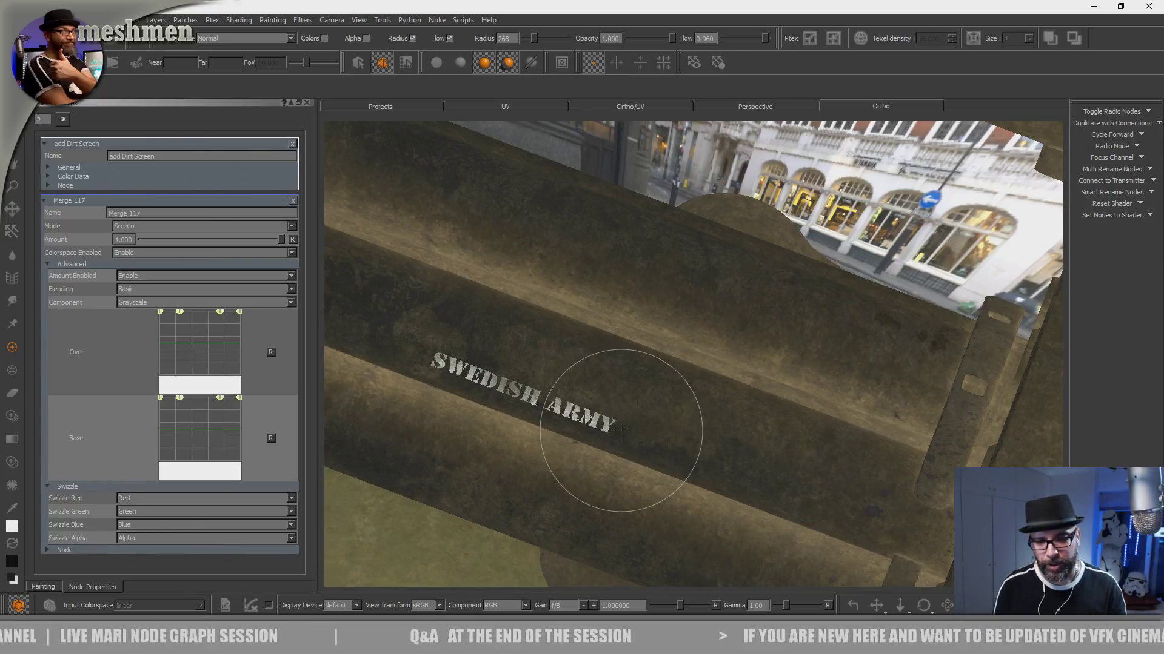
{"action": "left_click_drag", "start_coordinate": [692, 338], "coordinate": [679, 457], "text": "alt"}
{"action": "middle_click_drag", "start_coordinate": [678, 457], "coordinate": [751, 309], "text": "alt"}
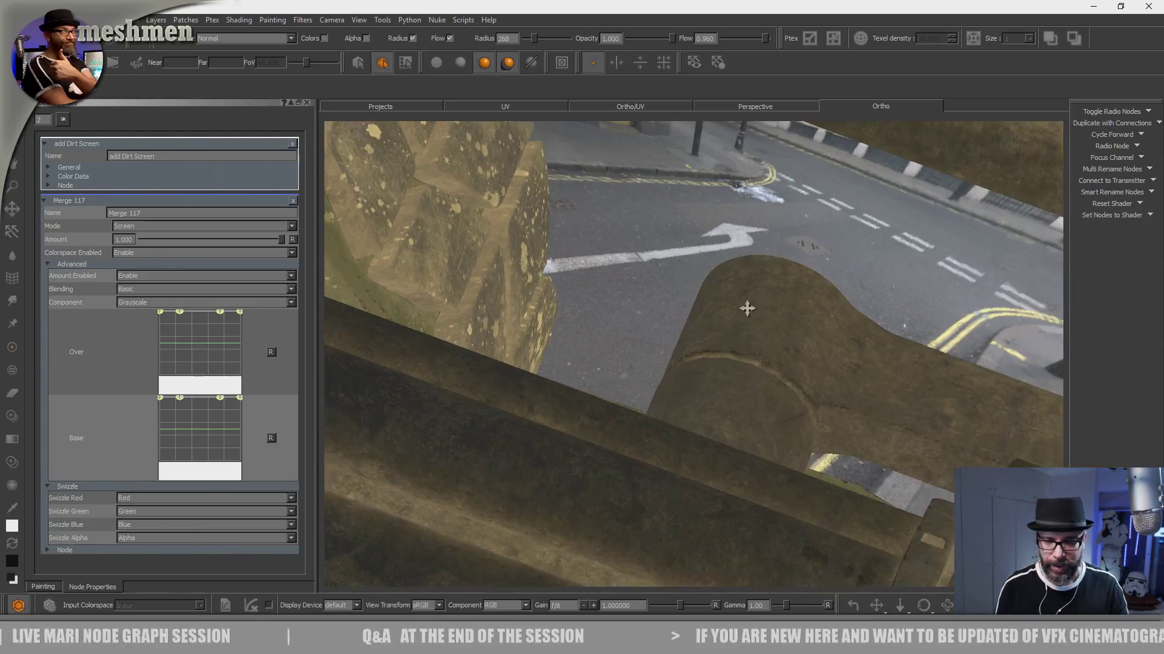
{"action": "right_click_drag", "start_coordinate": [751, 309], "coordinate": [647, 394], "text": "alt"}
{"action": "left_click_drag", "start_coordinate": [667, 437], "coordinate": [668, 374], "text": "alt"}
{"action": "middle_click_drag", "start_coordinate": [667, 374], "coordinate": [697, 342], "text": "alt"}
{"action": "right_click_drag", "start_coordinate": [697, 343], "coordinate": [700, 375], "text": "alt"}
{"action": "left_click_drag", "start_coordinate": [700, 375], "coordinate": [694, 425], "text": "alt"}
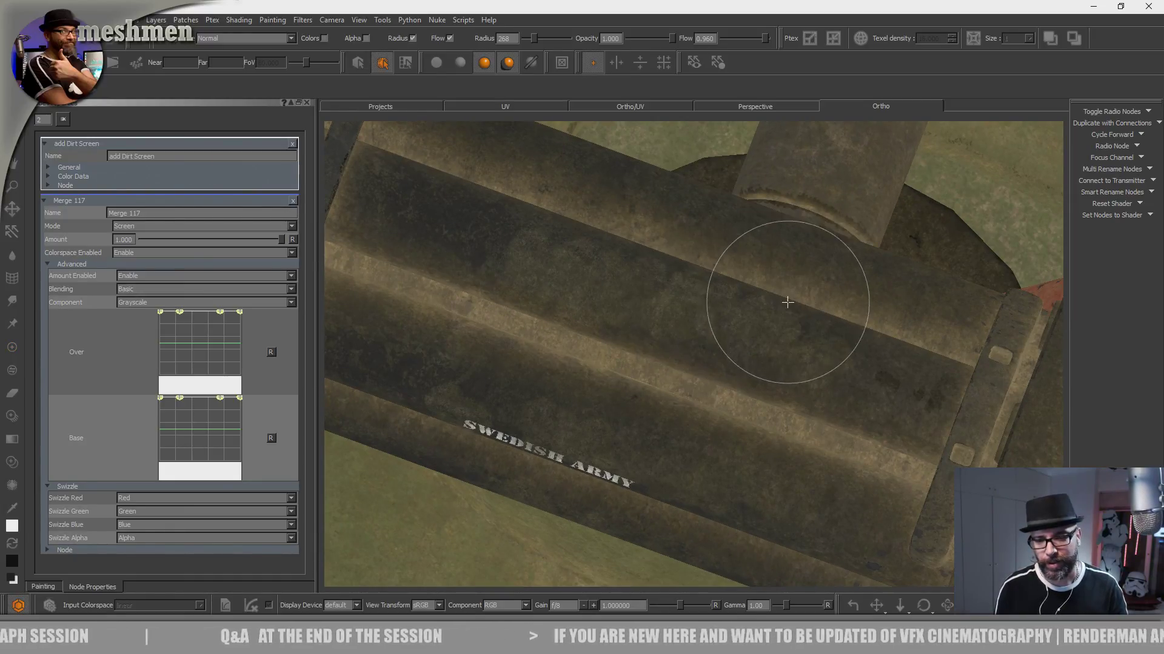
- Continue the dirt along the dark grooves of the upper barrels up to the narrow clamp band
{"action": "right_click_drag", "start_coordinate": [786, 299], "coordinate": [654, 390], "text": "alt"}
{"action": "left_click_drag", "start_coordinate": [655, 390], "coordinate": [689, 320], "text": "alt"}
{"action": "middle_click_drag", "start_coordinate": [689, 320], "coordinate": [762, 288], "text": "alt"}
{"action": "right_click_drag", "start_coordinate": [761, 289], "coordinate": [727, 330], "text": "alt"}
{"action": "middle_click_drag", "start_coordinate": [357, 286], "coordinate": [660, 338], "text": "alt"}
{"action": "right_click_drag", "start_coordinate": [660, 337], "coordinate": [625, 380], "text": "alt"}
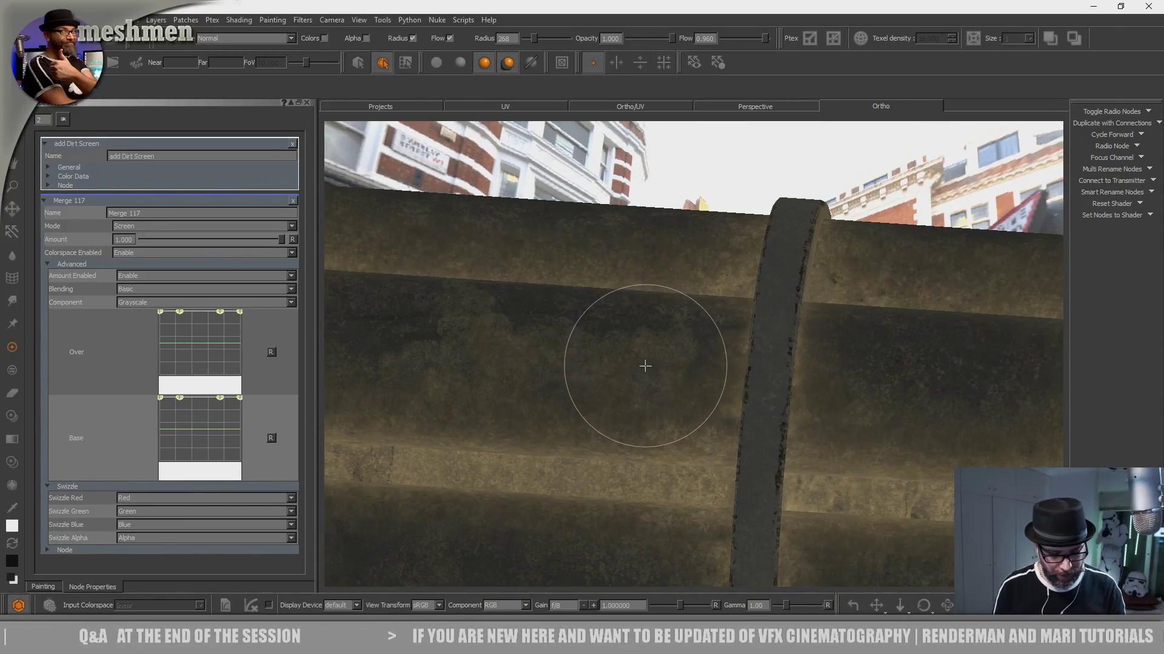
{"action": "middle_click_drag", "start_coordinate": [479, 415], "coordinate": [636, 419], "text": "alt"}
{"action": "right_click_drag", "start_coordinate": [637, 419], "coordinate": [640, 391], "text": "alt"}
- Load the fingerprint brush from the Organic Brushes set
{"action": "key", "text": "k"}
{"action": "key", "text": "k"}
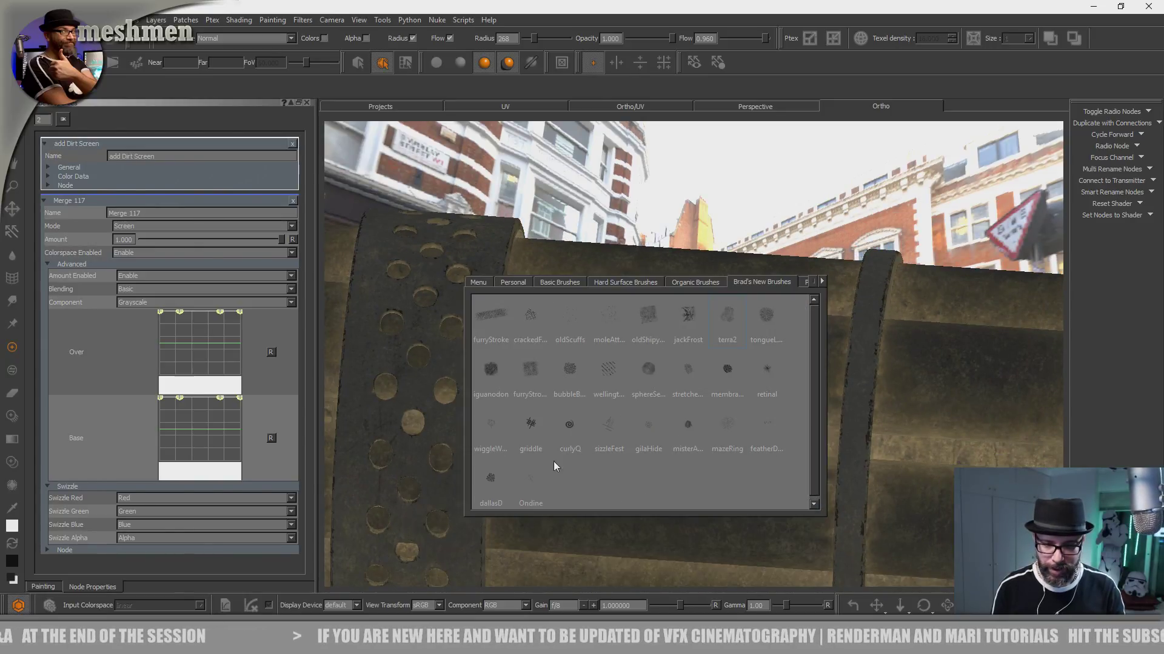
{"action": "left_click_drag", "start_coordinate": [815, 433], "coordinate": [787, 466]}
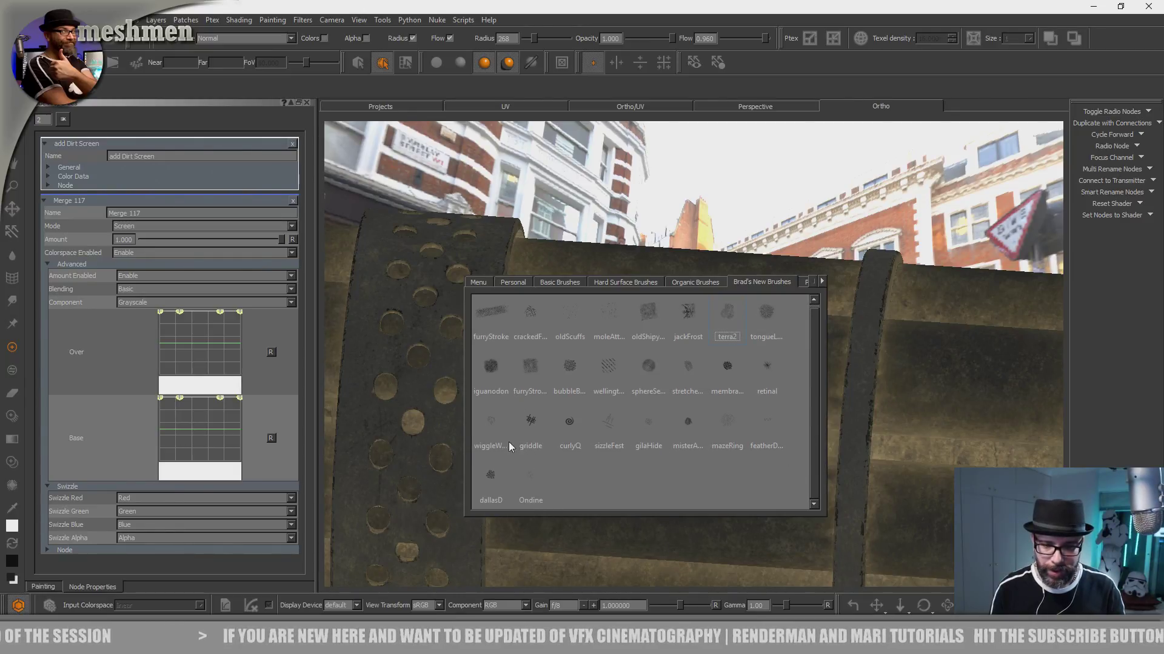
{"action": "left_click", "coordinate": [691, 283]}
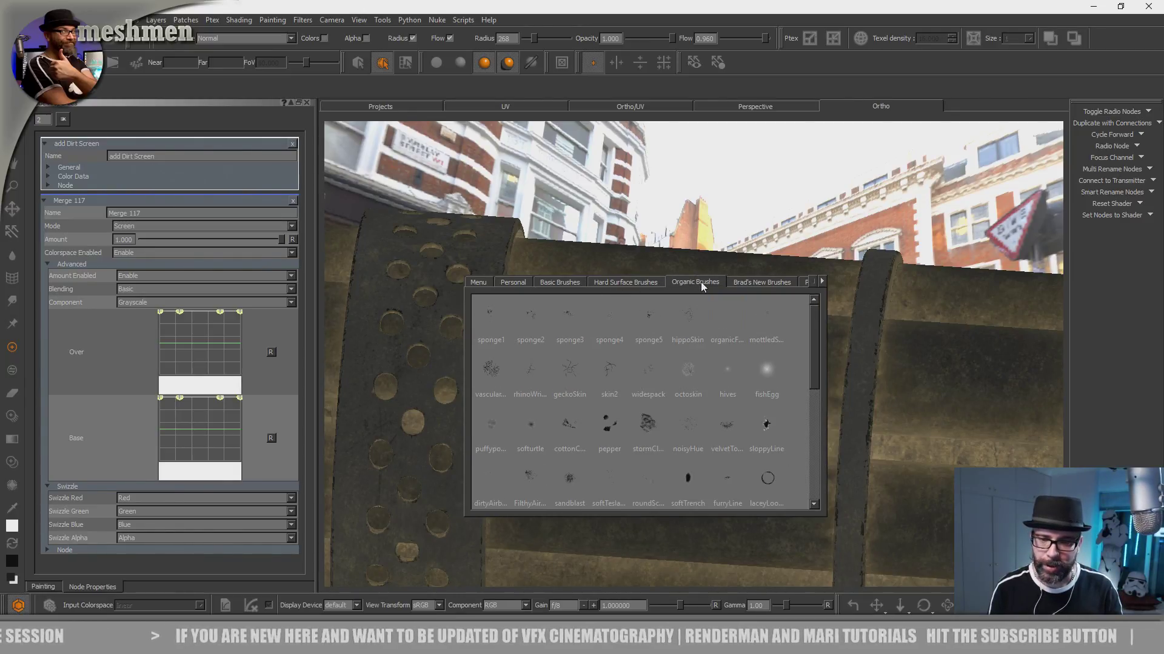
{"action": "left_click_drag", "start_coordinate": [814, 376], "coordinate": [815, 485]}
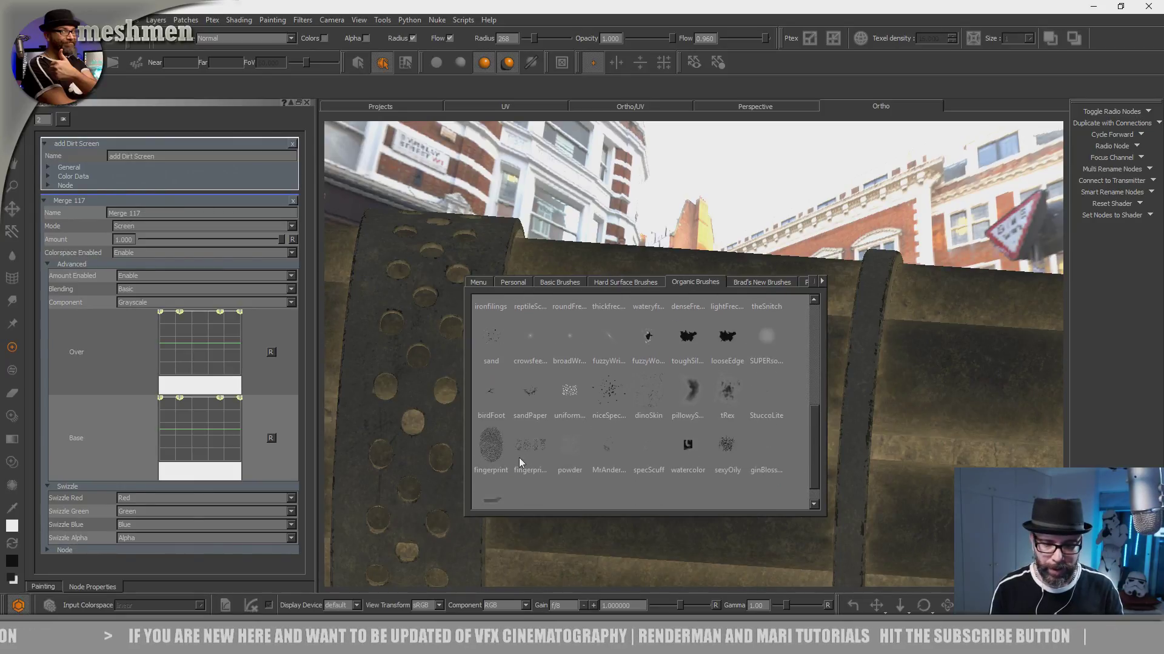
{"action": "left_click", "coordinate": [491, 446]}
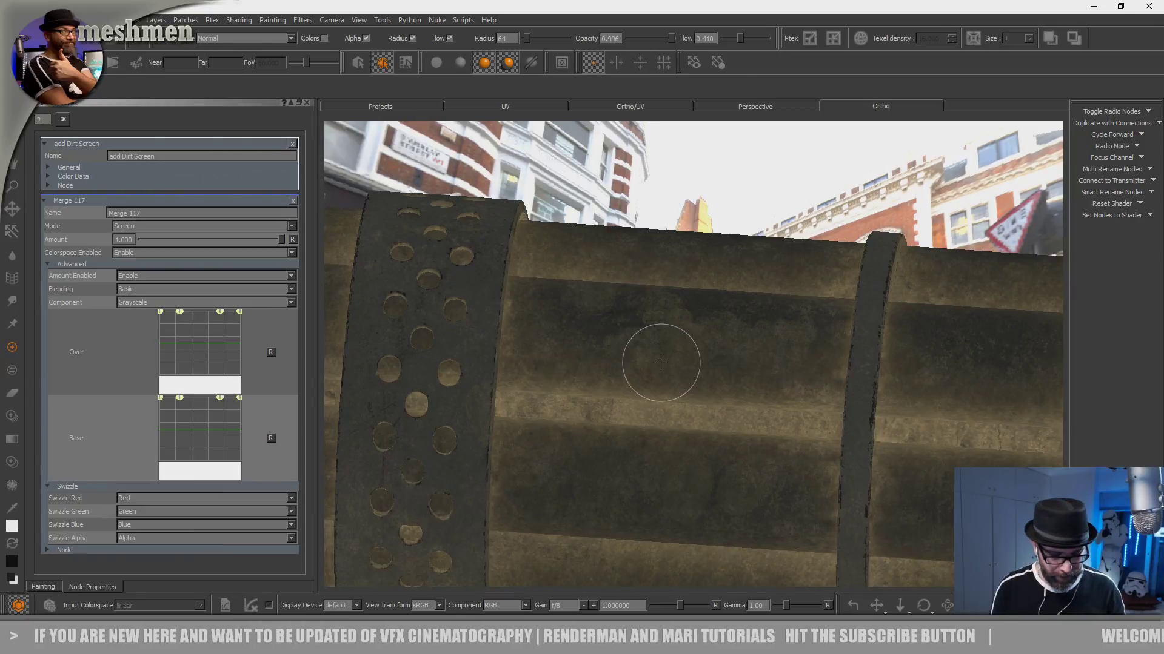
- Stamp fingerprint smudges onto the barrels between the perforated front band and the narrow clamp bands
{"action": "left_click_drag", "start_coordinate": [653, 363], "coordinate": [610, 399], "text": "alt"}
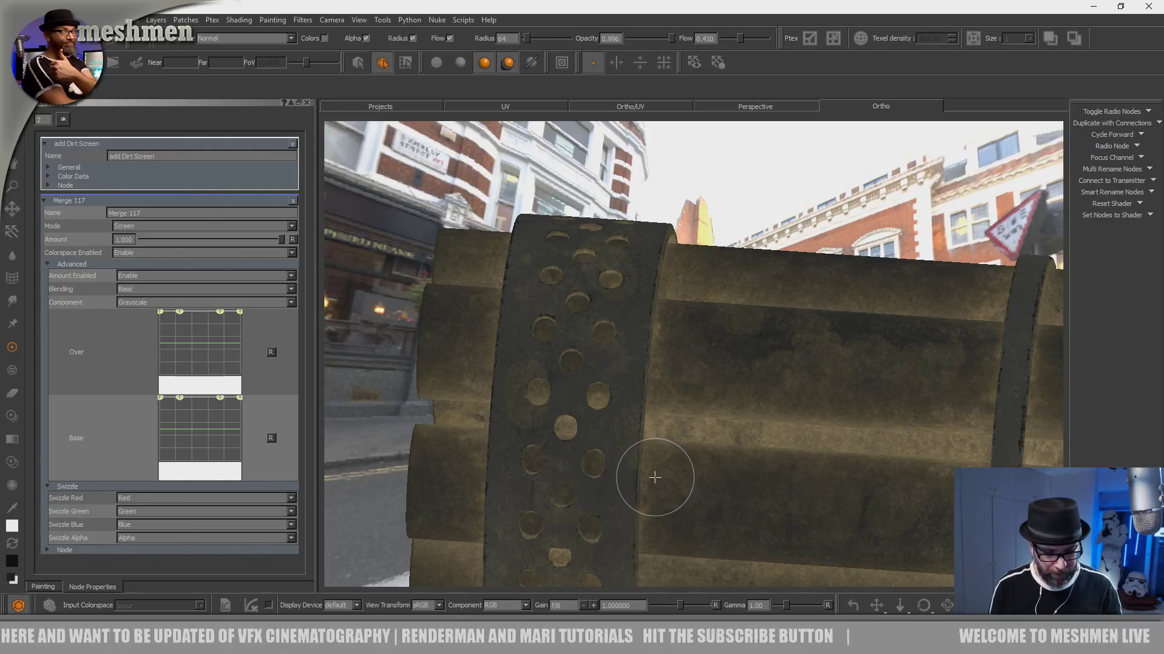
{"action": "right_click_drag", "start_coordinate": [657, 471], "coordinate": [597, 467], "text": "alt"}
{"action": "left_click_drag", "start_coordinate": [597, 467], "coordinate": [597, 533], "text": "alt"}
{"action": "middle_click_drag", "start_coordinate": [596, 485], "coordinate": [549, 527], "text": "alt"}
{"action": "middle_click_drag", "start_coordinate": [830, 418], "coordinate": [631, 367], "text": "alt"}
{"action": "right_click_drag", "start_coordinate": [630, 367], "coordinate": [743, 366], "text": "alt"}
{"action": "middle_click_drag", "start_coordinate": [743, 366], "coordinate": [879, 425], "text": "alt"}
{"action": "right_click_drag", "start_coordinate": [879, 424], "coordinate": [806, 421], "text": "alt"}
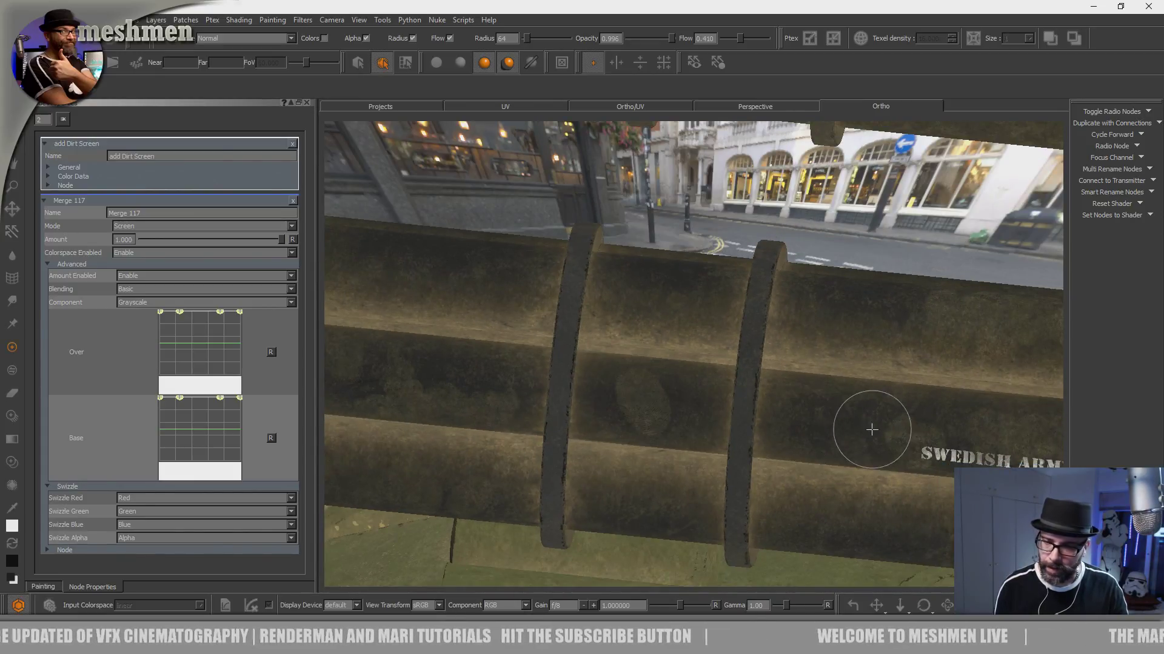
- Add more fingerprint smudges to the dark barrel section directly behind the perforated band
{"action": "middle_click_drag", "start_coordinate": [468, 301], "coordinate": [606, 362], "text": "alt"}
{"action": "right_click_drag", "start_coordinate": [606, 362], "coordinate": [655, 354], "text": "alt"}
{"action": "middle_click_drag", "start_coordinate": [610, 350], "coordinate": [697, 416], "text": "alt"}
{"action": "left_click_drag", "start_coordinate": [697, 417], "coordinate": [643, 445], "text": "alt"}
{"action": "middle_click_drag", "start_coordinate": [643, 445], "coordinate": [653, 463], "text": "alt"}
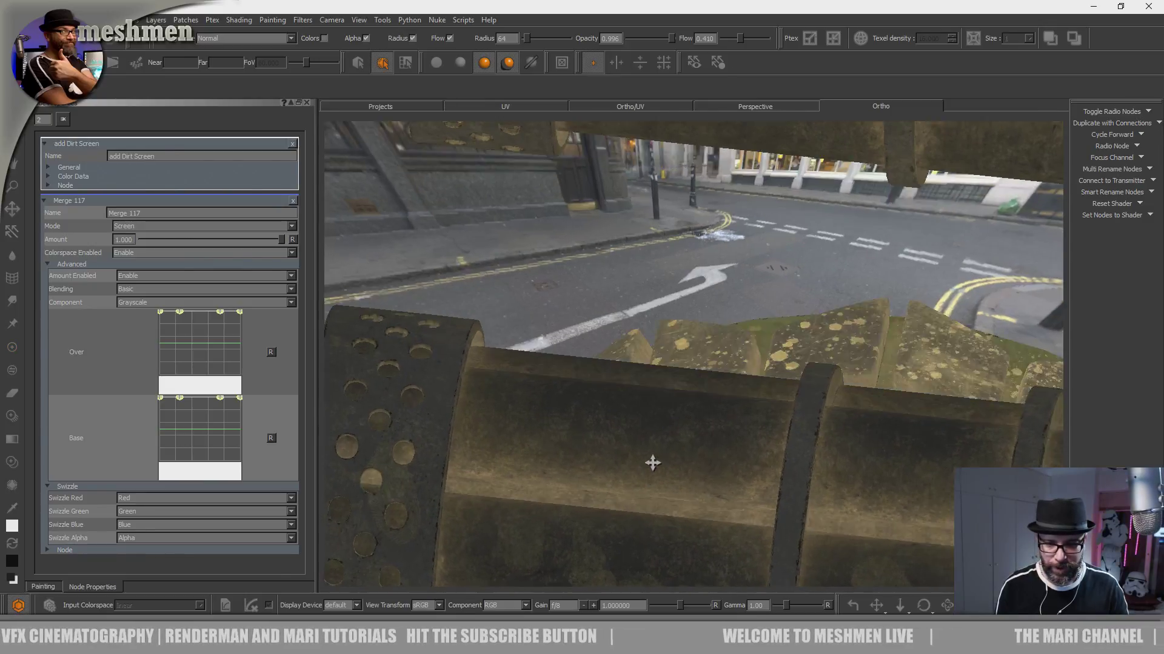
{"action": "left_click_drag", "start_coordinate": [653, 463], "coordinate": [648, 456], "text": "alt"}
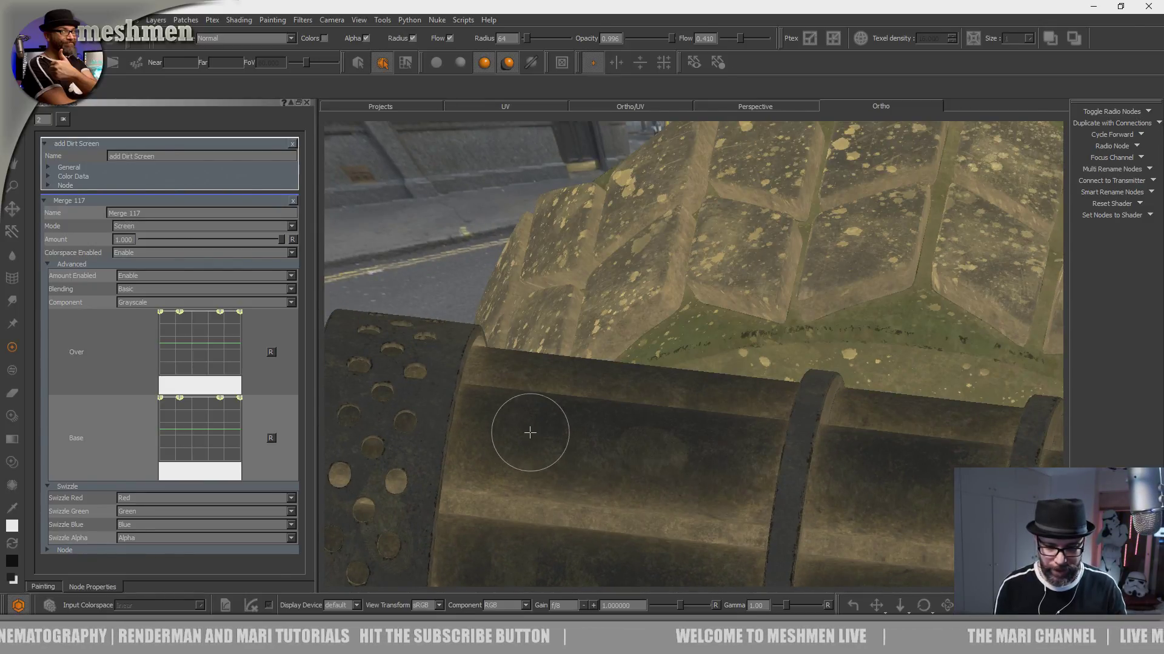
{"action": "right_click_drag", "start_coordinate": [745, 463], "coordinate": [612, 433], "text": "alt"}
{"action": "left_click_drag", "start_coordinate": [612, 433], "coordinate": [582, 364], "text": "alt"}
{"action": "middle_click_drag", "start_coordinate": [572, 405], "coordinate": [388, 537], "text": "alt"}
- Stamp fingerprint smudges onto the main gun body between the barrels and the DANGER RADIO ACTIVE MATERIAL panel
{"action": "right_click_drag", "start_coordinate": [686, 351], "coordinate": [827, 326], "text": "alt"}
{"action": "middle_click_drag", "start_coordinate": [827, 326], "coordinate": [788, 294], "text": "alt"}
{"action": "middle_click_drag", "start_coordinate": [700, 335], "coordinate": [698, 334], "text": "alt"}
{"action": "middle_click_drag", "start_coordinate": [680, 429], "coordinate": [699, 476], "text": "alt"}
{"action": "mouse_move", "coordinate": [691, 442]}
{"action": "right_mouse_down", "text": "alt"}
{"action": "mouse_move", "coordinate": [657, 446]}
{"action": "mouse_move", "coordinate": [670, 451]}
{"action": "right_mouse_up", "text": "alt"}
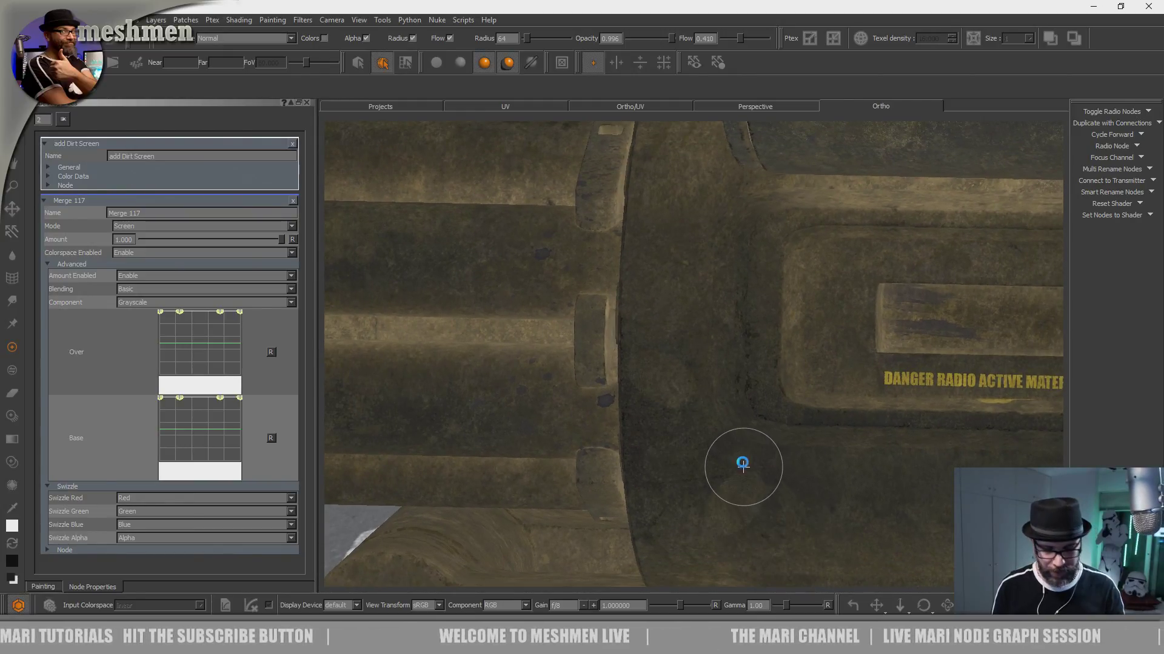
{"action": "middle_click_drag", "start_coordinate": [698, 320], "coordinate": [701, 443], "text": "alt"}
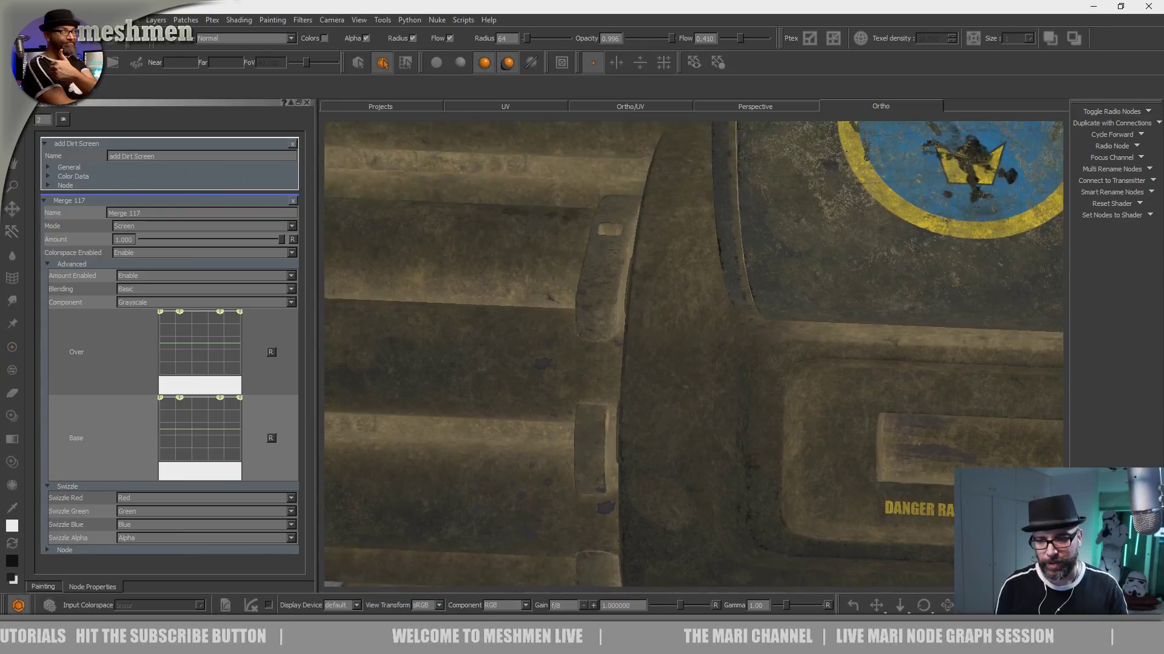
{"action": "left_click_drag", "start_coordinate": [700, 442], "coordinate": [678, 376], "text": "alt"}
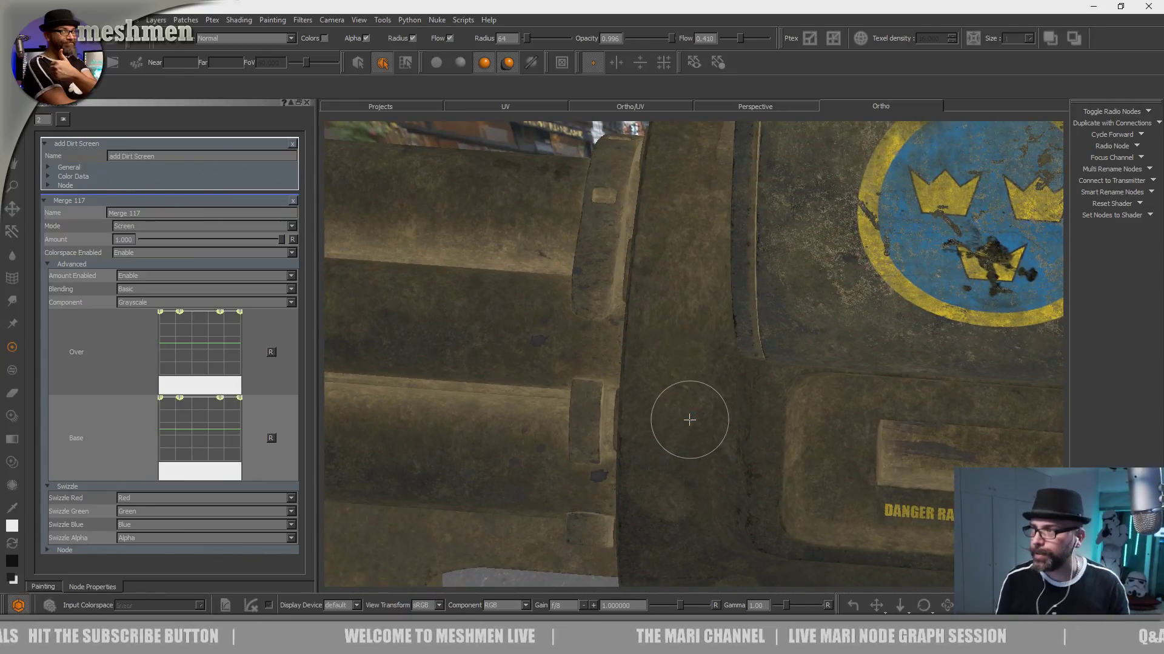
{"action": "right_click_drag", "start_coordinate": [854, 422], "coordinate": [697, 390], "text": "alt"}
{"action": "left_click_drag", "start_coordinate": [777, 411], "coordinate": [765, 396], "text": "alt"}
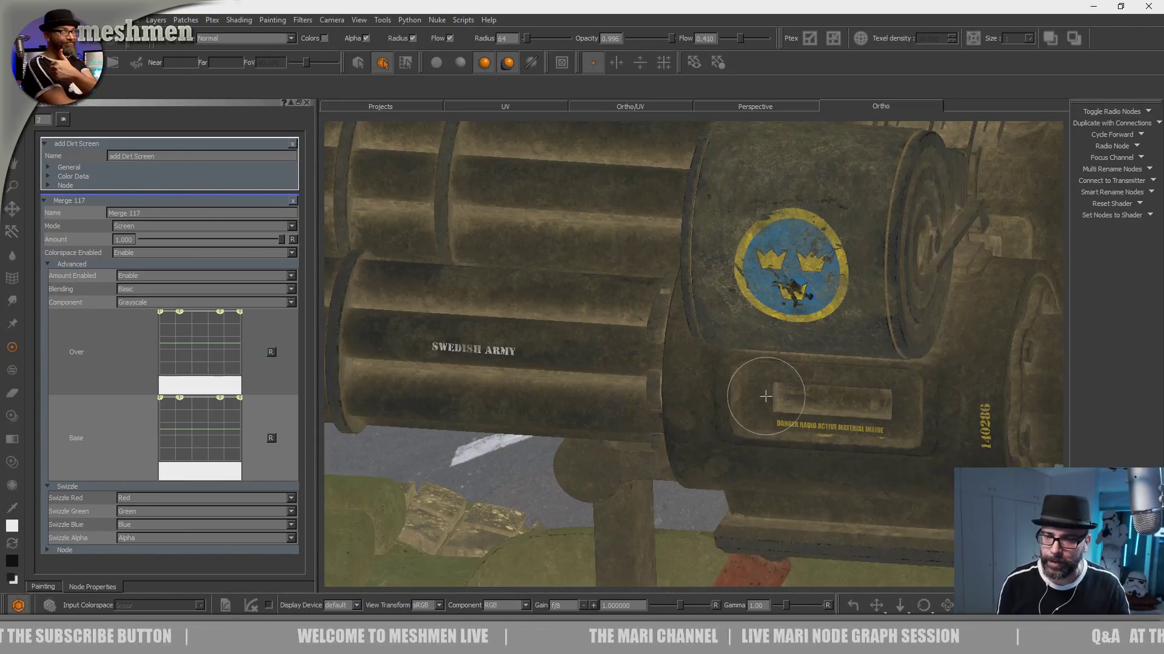
- Switch to another organic brush and paint dirt across the concentric rings of the emblem housing's round end cap
{"action": "middle_click_drag", "start_coordinate": [796, 366], "coordinate": [646, 422], "text": "alt"}
{"action": "middle_click_drag", "start_coordinate": [758, 402], "coordinate": [725, 484], "text": "alt"}
{"action": "left_click_drag", "start_coordinate": [725, 484], "coordinate": [597, 464], "text": "alt"}
{"action": "right_click_drag", "start_coordinate": [642, 434], "coordinate": [776, 397], "text": "alt"}
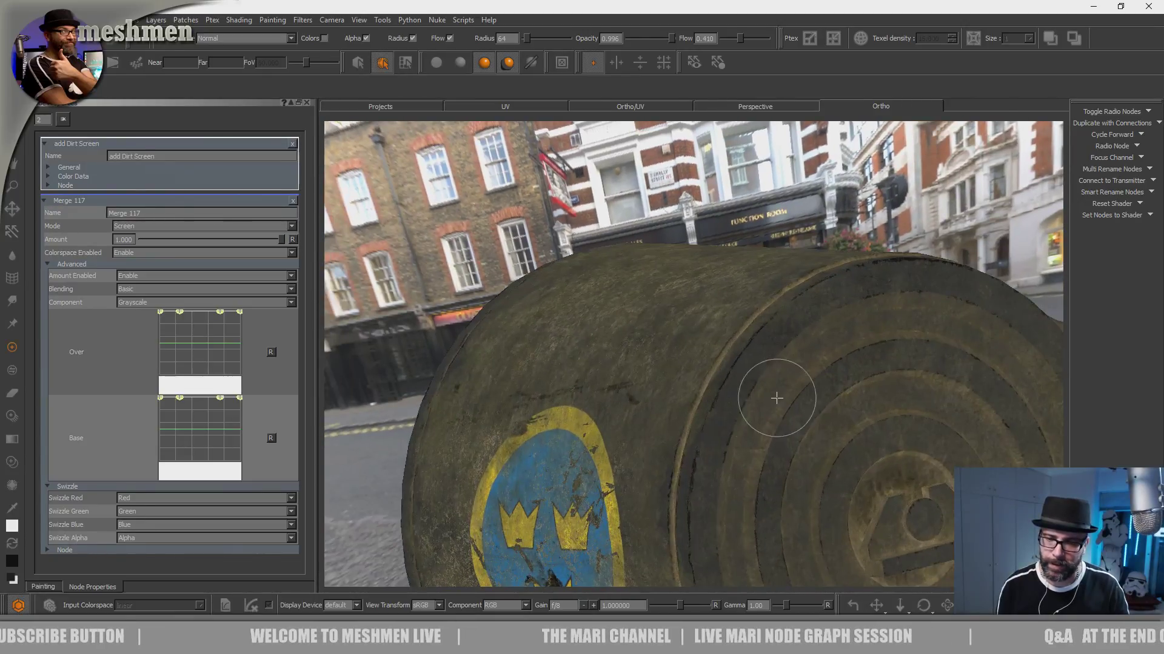
{"action": "middle_click_drag", "start_coordinate": [736, 397], "coordinate": [597, 379], "text": "alt"}
{"action": "right_click_drag", "start_coordinate": [584, 380], "coordinate": [667, 388], "text": "alt"}
{"action": "mouse_move", "coordinate": [666, 388]}
{"action": "left_mouse_down", "text": "alt"}
{"action": "mouse_move", "coordinate": [643, 397]}
{"action": "mouse_move", "coordinate": [659, 422]}
{"action": "left_mouse_up", "text": "alt"}
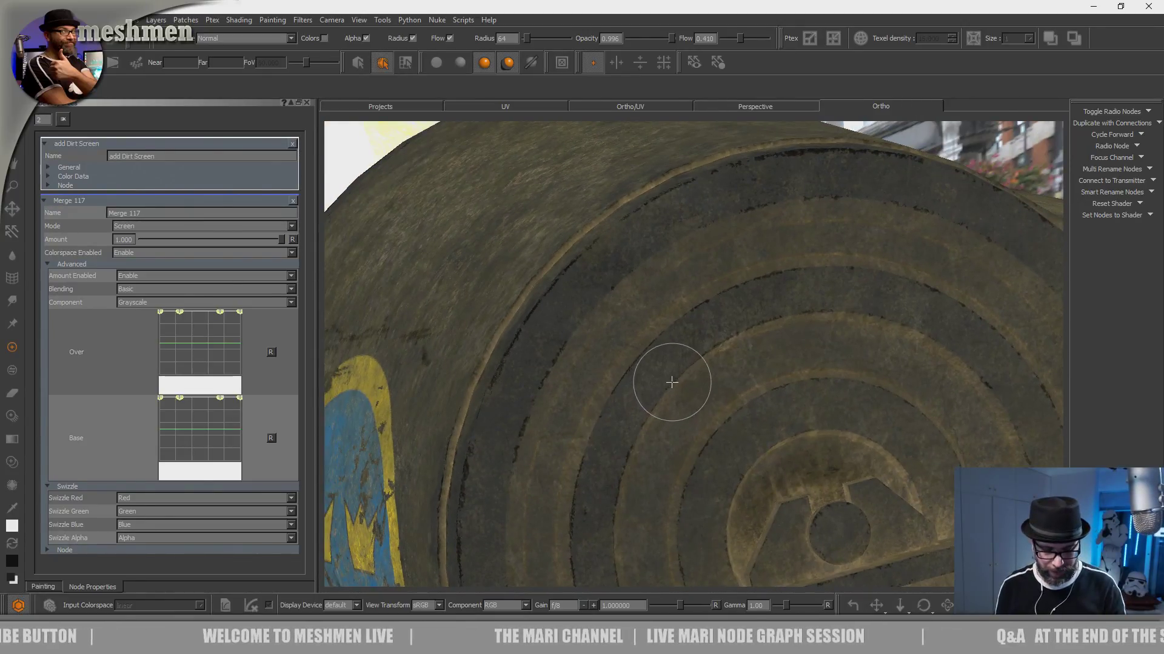
{"action": "key", "text": "space"}
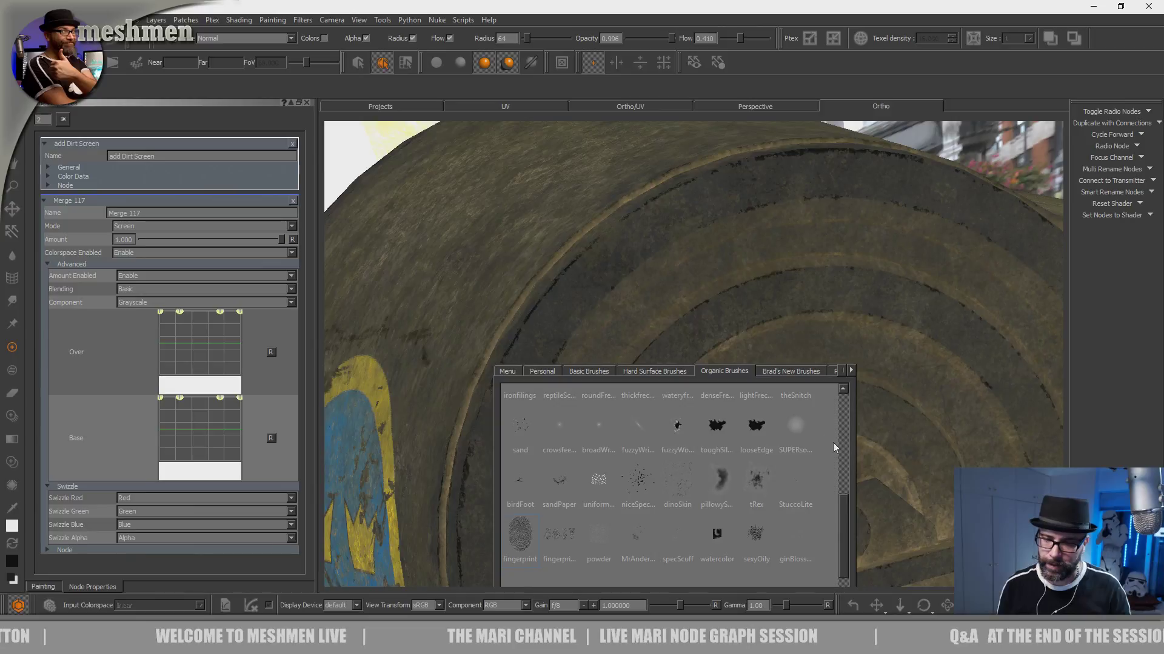
{"action": "left_click_drag", "start_coordinate": [844, 497], "coordinate": [829, 380]}
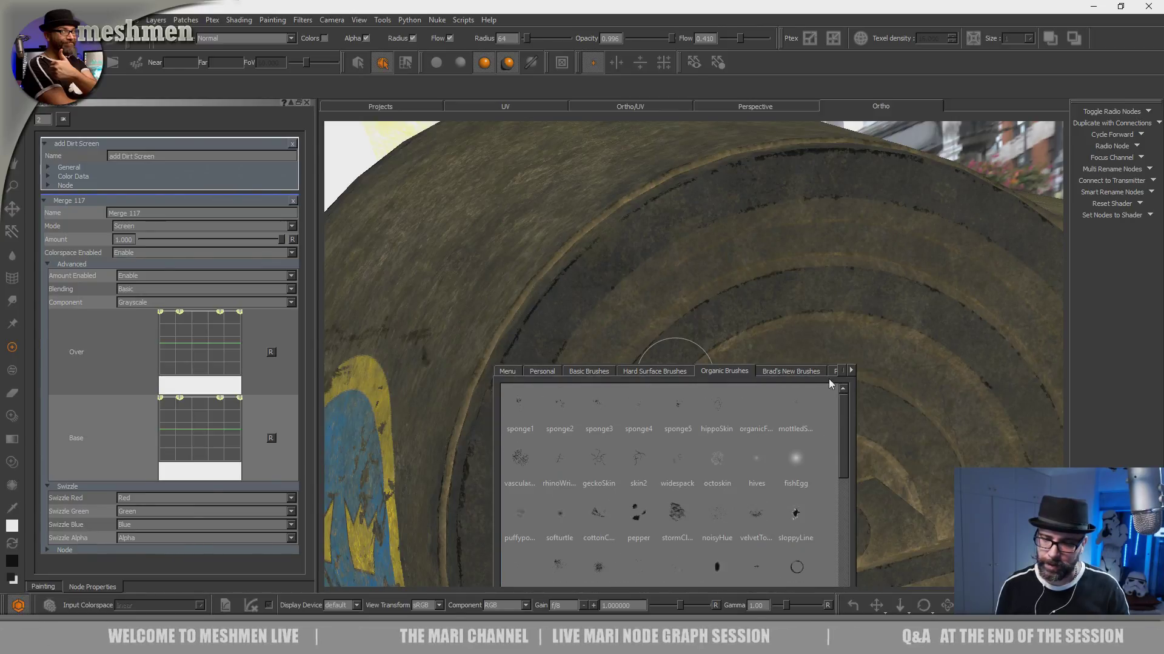
{"action": "left_click", "coordinate": [753, 409]}
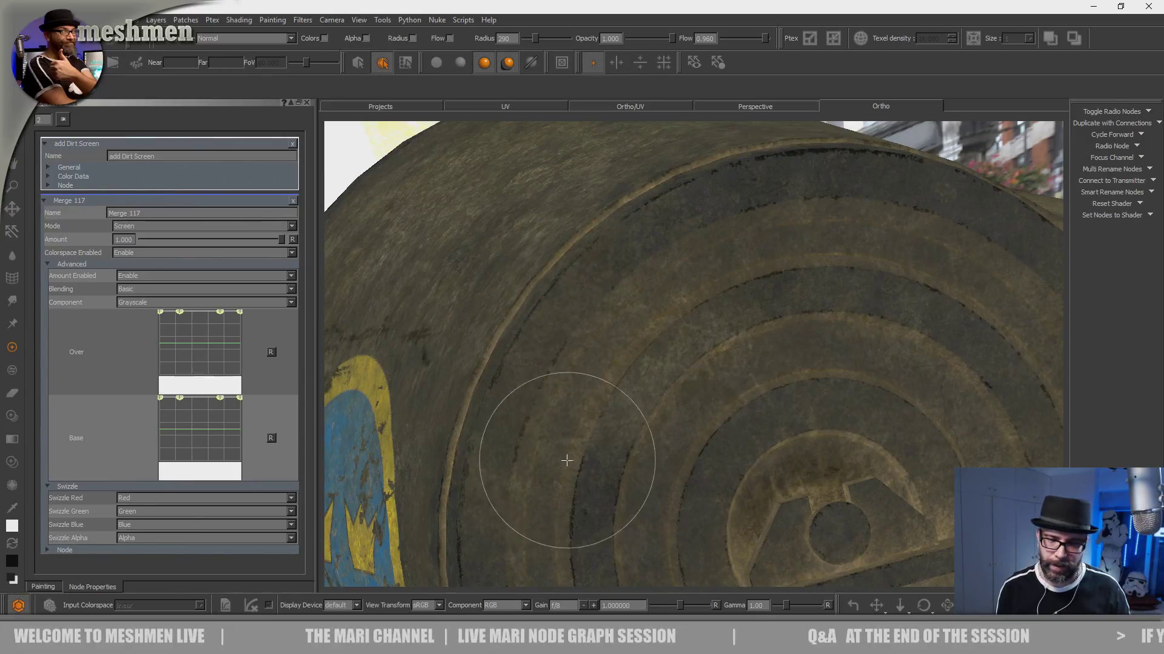
{"action": "key", "text": "1"}
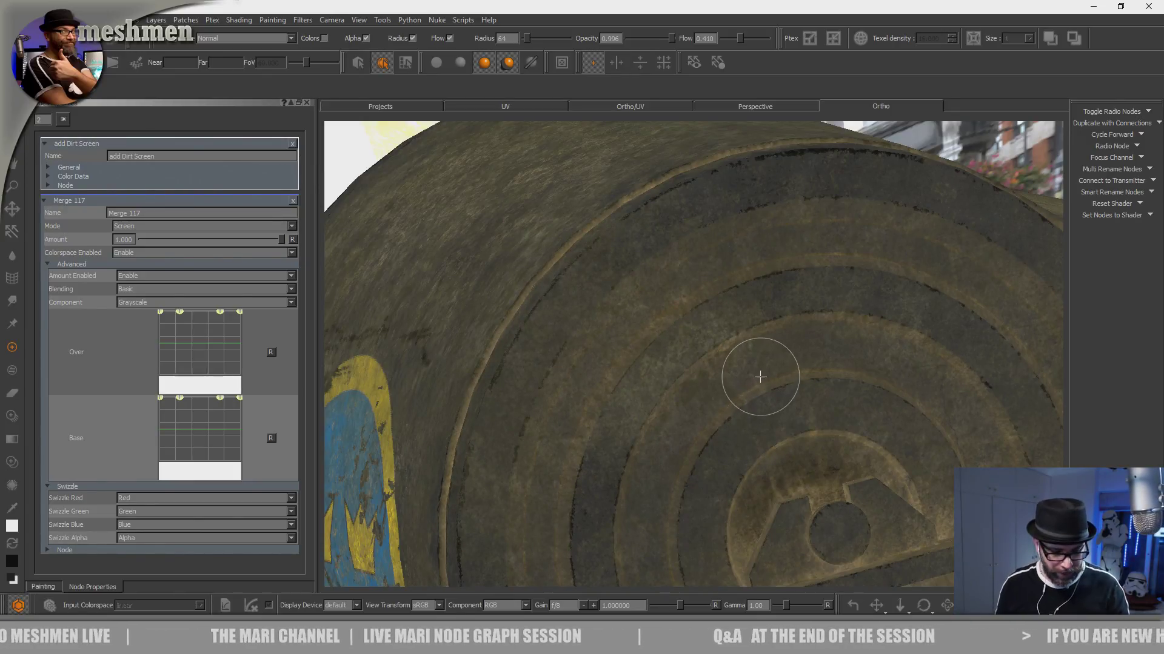
- Show the Node Graph and enable the merge node in the Dirtmask section that is fed by Remove dirt Mult
{"action": "key", "text": "n"}
{"action": "scroll", "coordinate": [933, 410], "scroll_direction": "up", "scroll_amount": 6}
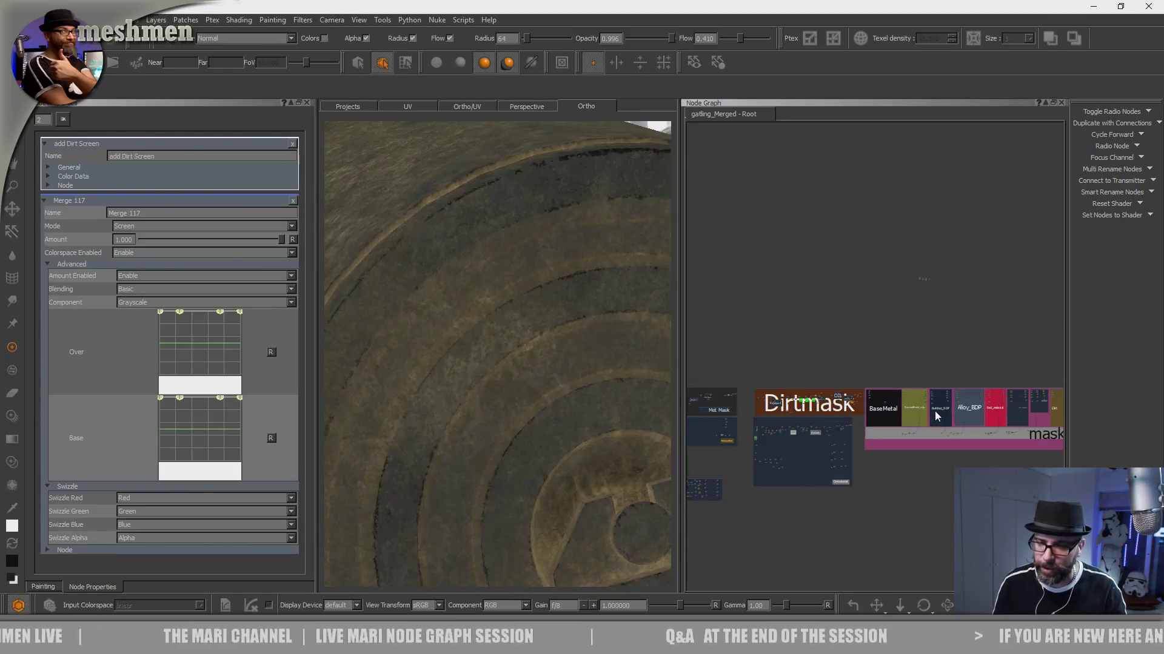
{"action": "scroll", "coordinate": [937, 418], "scroll_direction": "up", "scroll_amount": 1}
{"action": "middle_click_drag", "start_coordinate": [689, 479], "coordinate": [942, 373]}
{"action": "middle_click_drag", "start_coordinate": [891, 345], "coordinate": [925, 340]}
{"action": "scroll", "coordinate": [920, 337], "scroll_direction": "up", "scroll_amount": 2}
{"action": "scroll", "coordinate": [919, 334], "scroll_direction": "up", "scroll_amount": 6}
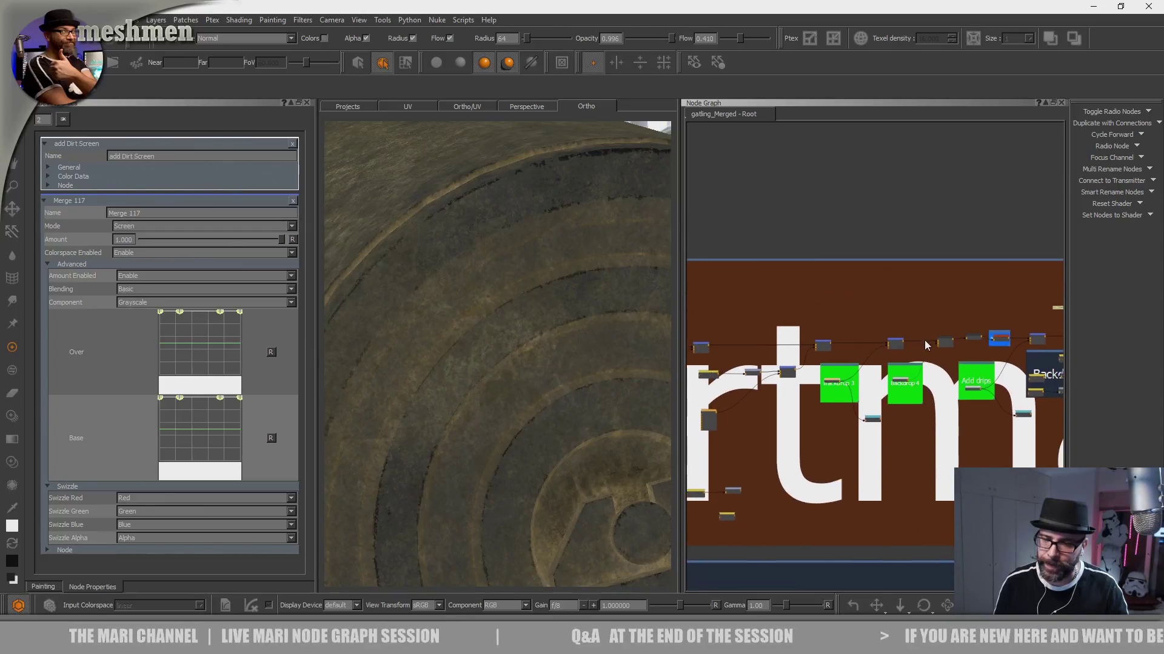
{"action": "scroll", "coordinate": [924, 341], "scroll_direction": "up", "scroll_amount": 4}
{"action": "scroll", "coordinate": [906, 389], "scroll_direction": "up", "scroll_amount": 2}
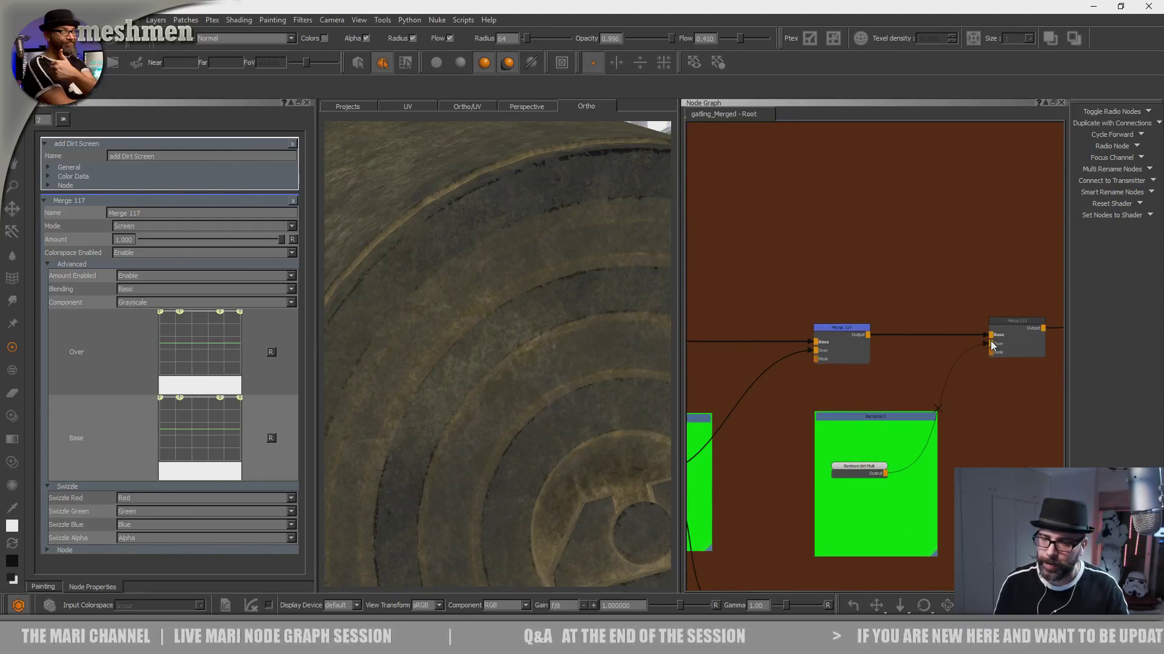
{"action": "left_click", "coordinate": [1023, 321]}
{"action": "key", "text": "d"}
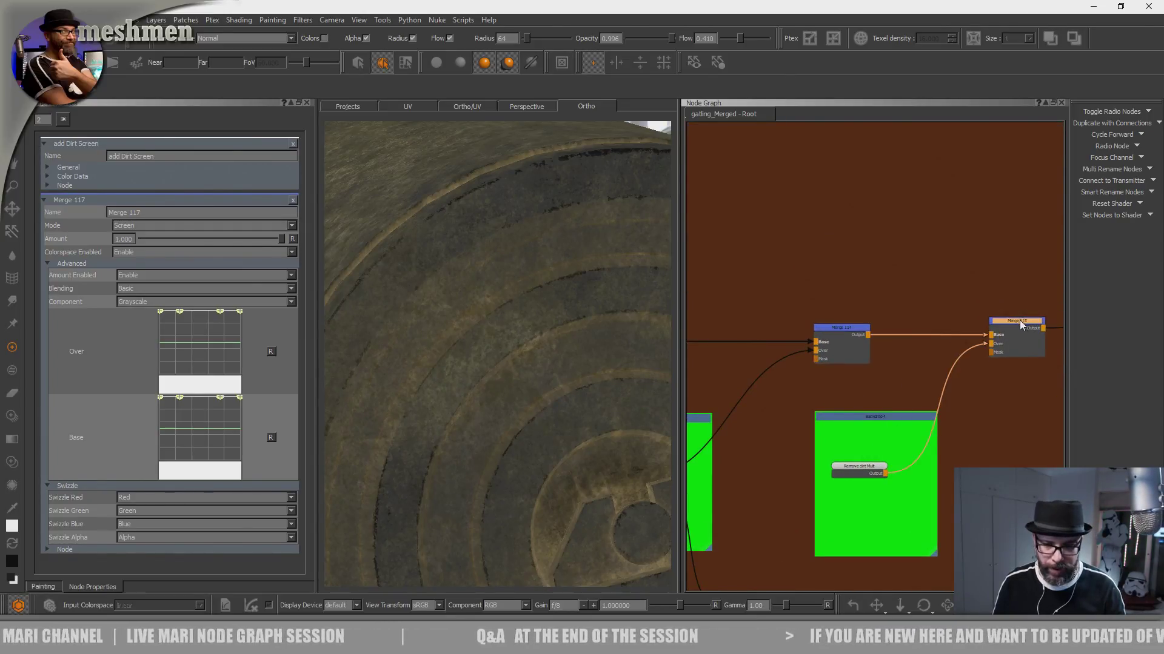
- Open the properties of Merge 115, the Multiply merge that applies the Remove dirt Mult mask
{"action": "left_click_drag", "start_coordinate": [586, 473], "coordinate": [515, 467], "text": "alt"}
{"action": "right_click_drag", "start_coordinate": [515, 466], "coordinate": [502, 440], "text": "alt"}
{"action": "left_click_drag", "start_coordinate": [502, 439], "coordinate": [581, 427], "text": "alt"}
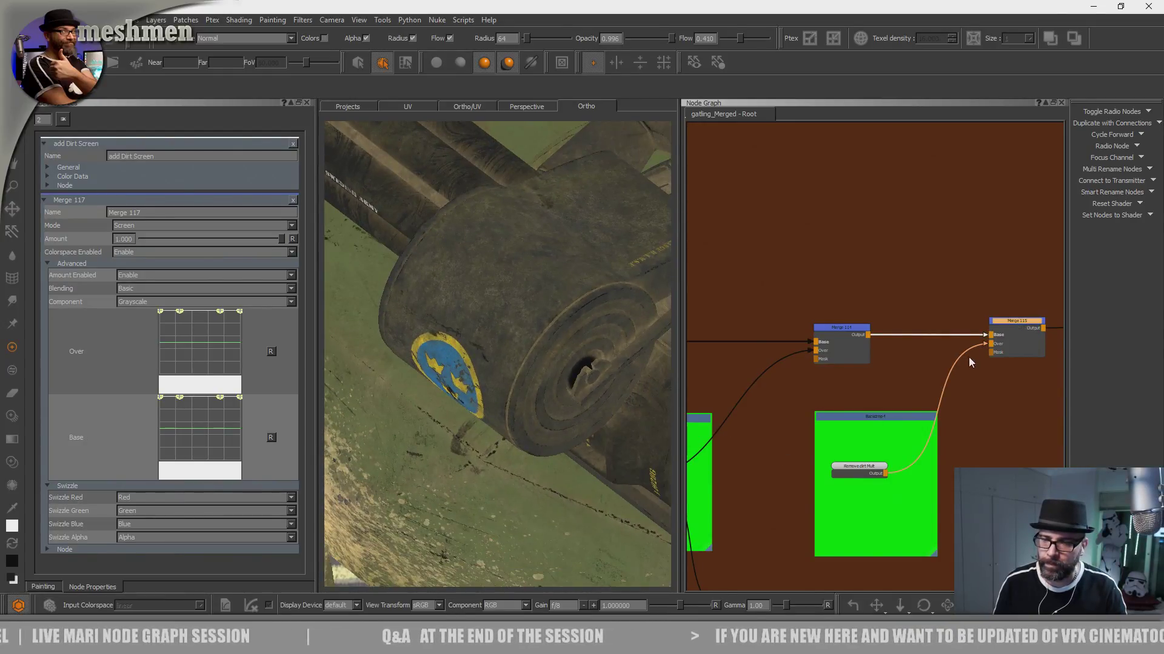
{"action": "double_click", "coordinate": [1007, 325]}
{"action": "left_click_drag", "start_coordinate": [280, 184], "coordinate": [445, 201]}
- Examine the gun housings, barrels and underside from all around to judge the effect of the dirt removal mask
{"action": "mouse_move", "coordinate": [525, 349]}
{"action": "left_mouse_down", "text": "alt"}
{"action": "mouse_move", "coordinate": [540, 361]}
{"action": "mouse_move", "coordinate": [597, 357]}
{"action": "mouse_move", "coordinate": [474, 352]}
{"action": "mouse_move", "coordinate": [559, 346]}
{"action": "mouse_move", "coordinate": [512, 429]}
{"action": "mouse_move", "coordinate": [556, 384]}
{"action": "mouse_move", "coordinate": [531, 400]}
{"action": "mouse_move", "coordinate": [577, 452]}
{"action": "mouse_move", "coordinate": [499, 453]}
{"action": "mouse_move", "coordinate": [498, 411]}
{"action": "mouse_move", "coordinate": [496, 424]}
{"action": "left_mouse_up", "text": "alt"}
{"action": "right_click_drag", "start_coordinate": [496, 423], "coordinate": [533, 423], "text": "alt"}
{"action": "left_click_drag", "start_coordinate": [533, 424], "coordinate": [553, 444], "text": "alt"}
{"action": "middle_click_drag", "start_coordinate": [553, 444], "coordinate": [494, 395], "text": "alt"}
{"action": "right_click_drag", "start_coordinate": [493, 395], "coordinate": [561, 457], "text": "alt"}
{"action": "middle_click_drag", "start_coordinate": [562, 458], "coordinate": [587, 477], "text": "alt"}
{"action": "right_click_drag", "start_coordinate": [587, 477], "coordinate": [548, 429], "text": "alt"}
{"action": "left_click_drag", "start_coordinate": [548, 429], "coordinate": [526, 385], "text": "alt"}
{"action": "middle_click_drag", "start_coordinate": [525, 385], "coordinate": [546, 476], "text": "alt"}
{"action": "right_click_drag", "start_coordinate": [545, 475], "coordinate": [443, 432], "text": "alt"}
{"action": "left_click_drag", "start_coordinate": [443, 432], "coordinate": [509, 385], "text": "alt"}
{"action": "middle_click_drag", "start_coordinate": [509, 385], "coordinate": [387, 412], "text": "alt"}
{"action": "right_click_drag", "start_coordinate": [500, 367], "coordinate": [554, 387], "text": "alt"}
{"action": "middle_click_drag", "start_coordinate": [553, 387], "coordinate": [456, 399], "text": "alt"}
{"action": "right_click_drag", "start_coordinate": [455, 398], "coordinate": [492, 405], "text": "alt"}
{"action": "left_click_drag", "start_coordinate": [492, 405], "coordinate": [522, 439], "text": "alt"}
{"action": "middle_click_drag", "start_coordinate": [522, 438], "coordinate": [550, 402], "text": "alt"}
{"action": "right_click_drag", "start_coordinate": [550, 402], "coordinate": [469, 364], "text": "alt"}
{"action": "left_click_drag", "start_coordinate": [470, 363], "coordinate": [497, 395], "text": "alt"}
{"action": "right_click_drag", "start_coordinate": [497, 395], "coordinate": [624, 466], "text": "alt"}
{"action": "left_click_drag", "start_coordinate": [518, 373], "coordinate": [495, 382], "text": "alt"}
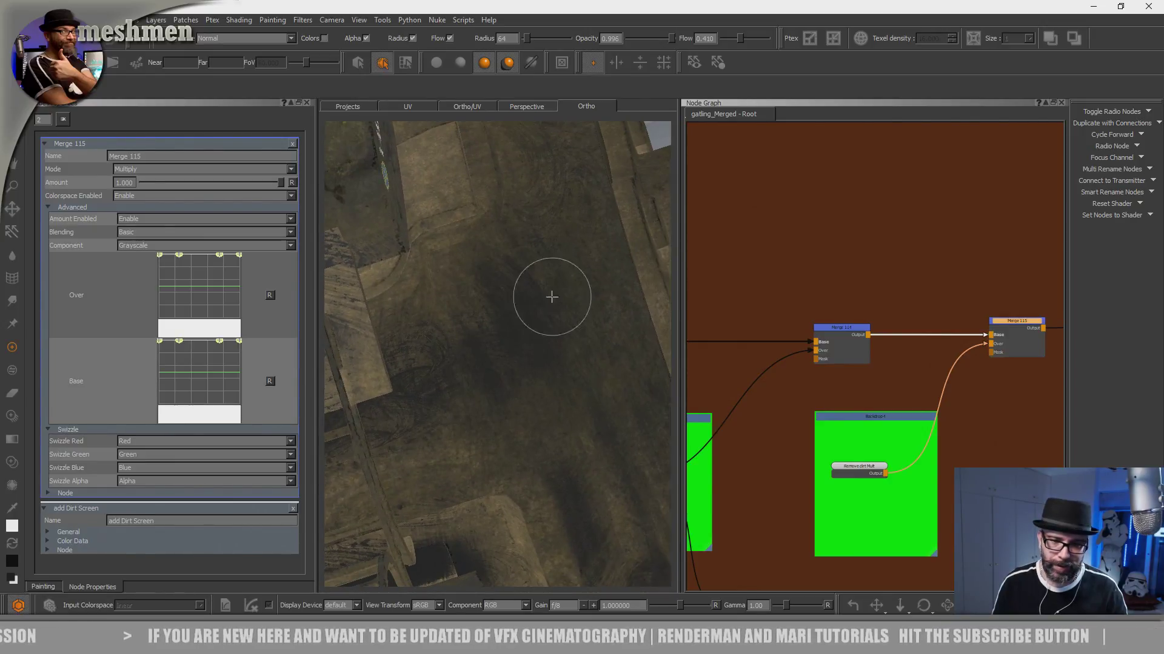
{"action": "right_click_drag", "start_coordinate": [597, 379], "coordinate": [501, 391], "text": "alt"}
{"action": "left_click_drag", "start_coordinate": [501, 391], "coordinate": [528, 379], "text": "alt"}
{"action": "right_click_drag", "start_coordinate": [538, 390], "coordinate": [573, 427], "text": "alt"}
{"action": "left_click_drag", "start_coordinate": [534, 385], "coordinate": [519, 466], "text": "alt"}
{"action": "right_click_drag", "start_coordinate": [519, 466], "coordinate": [553, 483], "text": "alt"}
{"action": "middle_click_drag", "start_coordinate": [553, 483], "coordinate": [569, 357], "text": "alt"}
{"action": "right_click_drag", "start_coordinate": [569, 358], "coordinate": [525, 358], "text": "alt"}
{"action": "left_click_drag", "start_coordinate": [525, 358], "coordinate": [535, 396], "text": "alt"}
- Make the Remove dirt Mult paint node the current paint target
{"action": "key", "text": "k"}
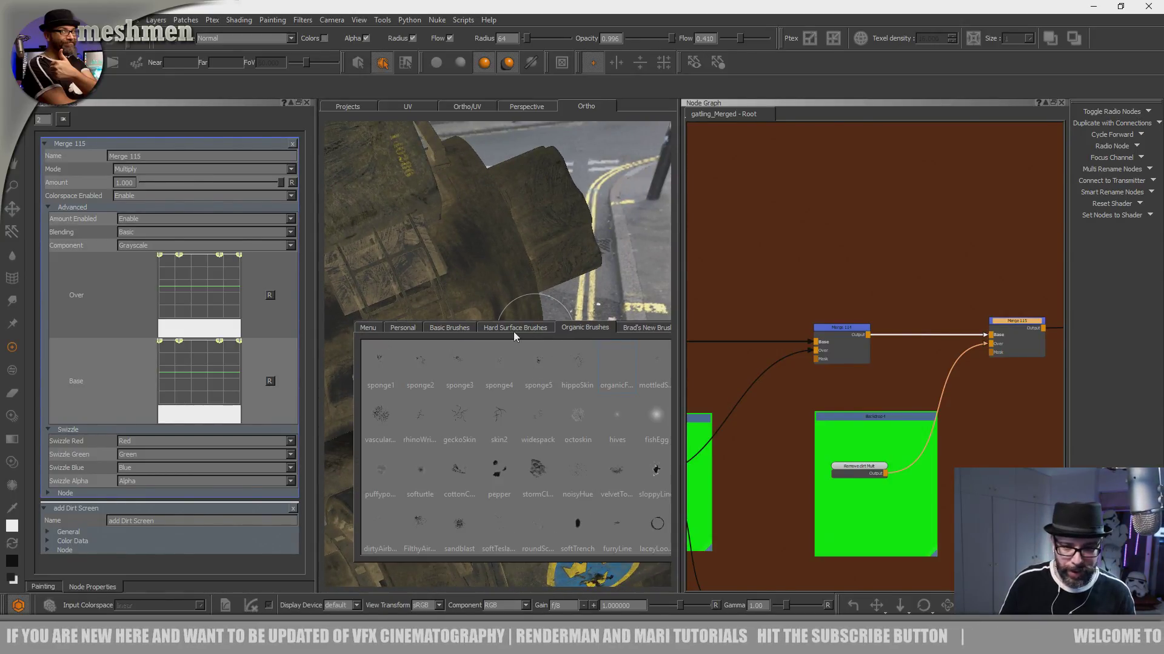
{"action": "left_click", "coordinate": [860, 471]}
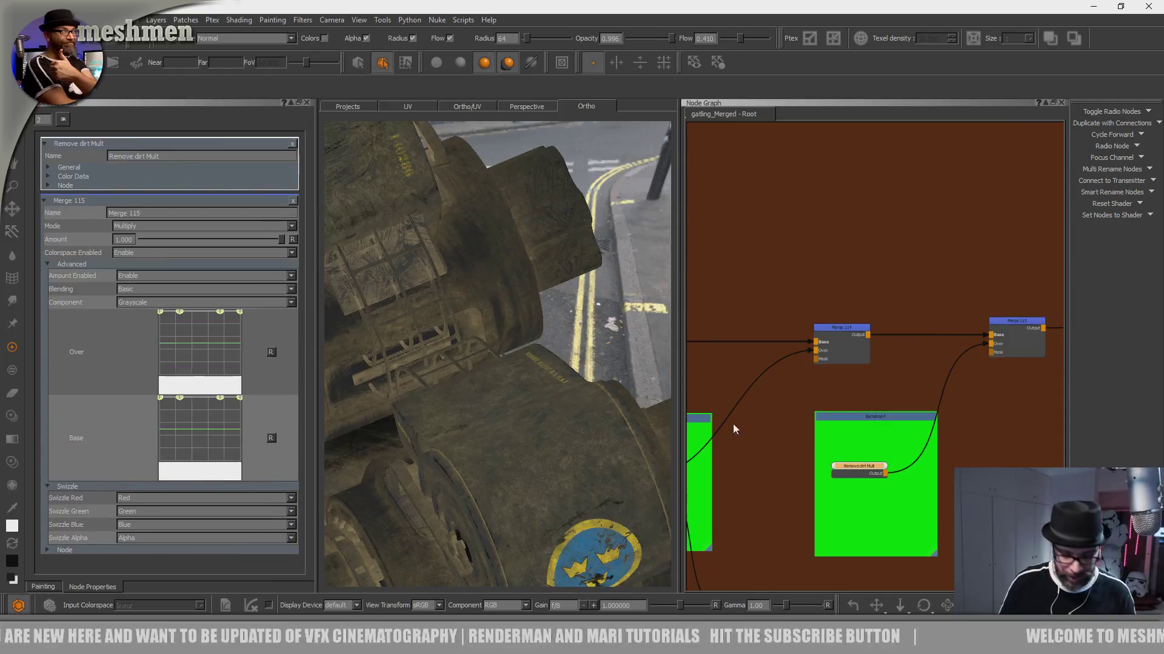
{"action": "key", "text": "k"}
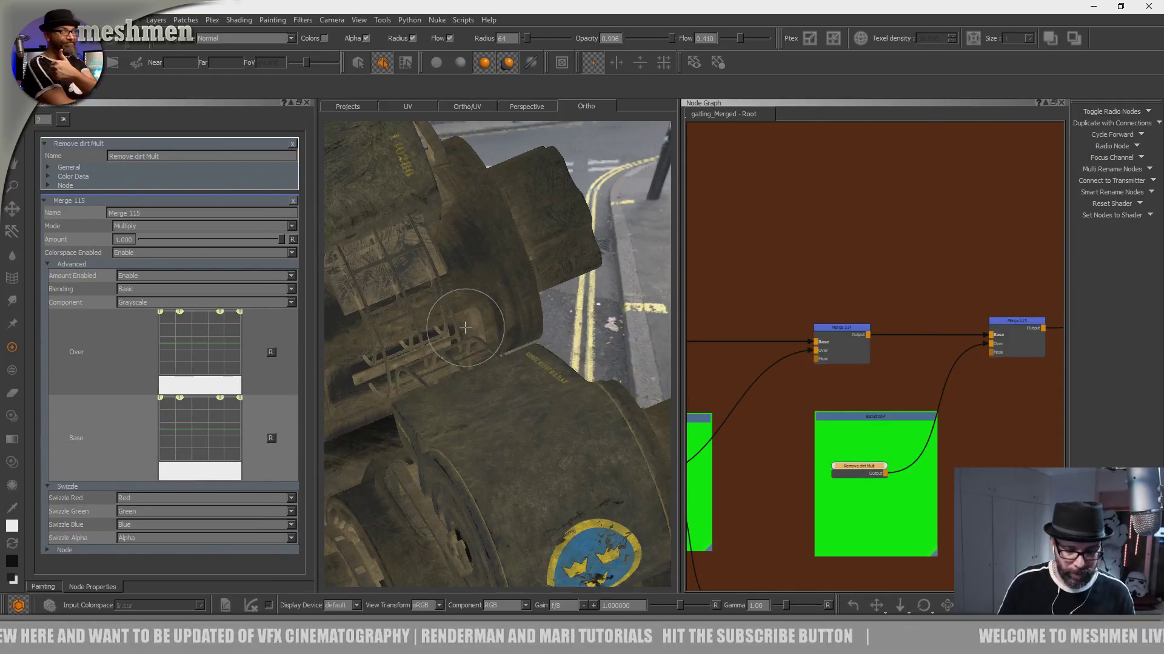
- Load a splatter smear image from the smear image set into Paint Through
{"action": "key", "text": "l"}
{"action": "key", "text": "l"}
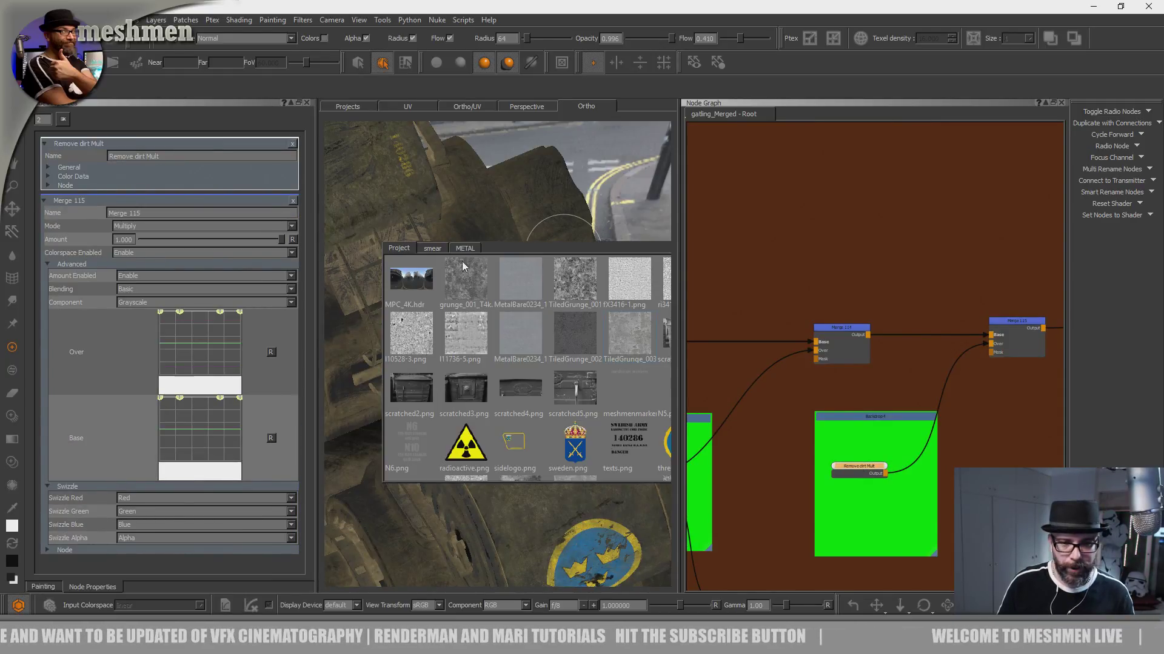
{"action": "left_click", "coordinate": [436, 248]}
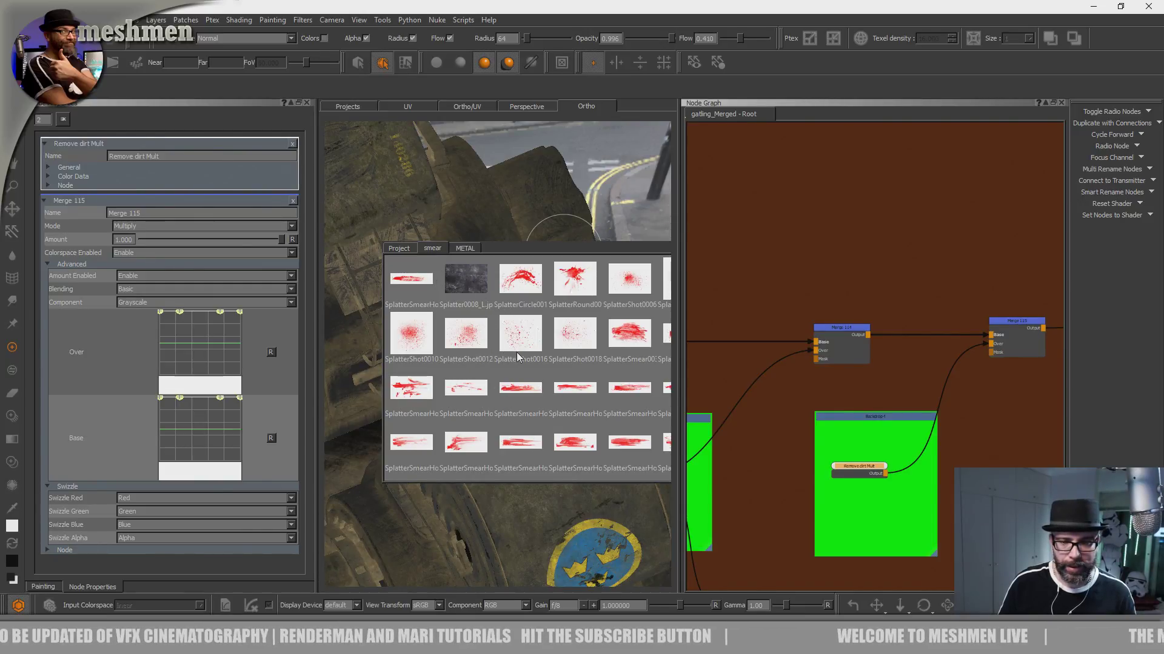
{"action": "left_click_drag", "start_coordinate": [502, 217], "coordinate": [503, 217]}
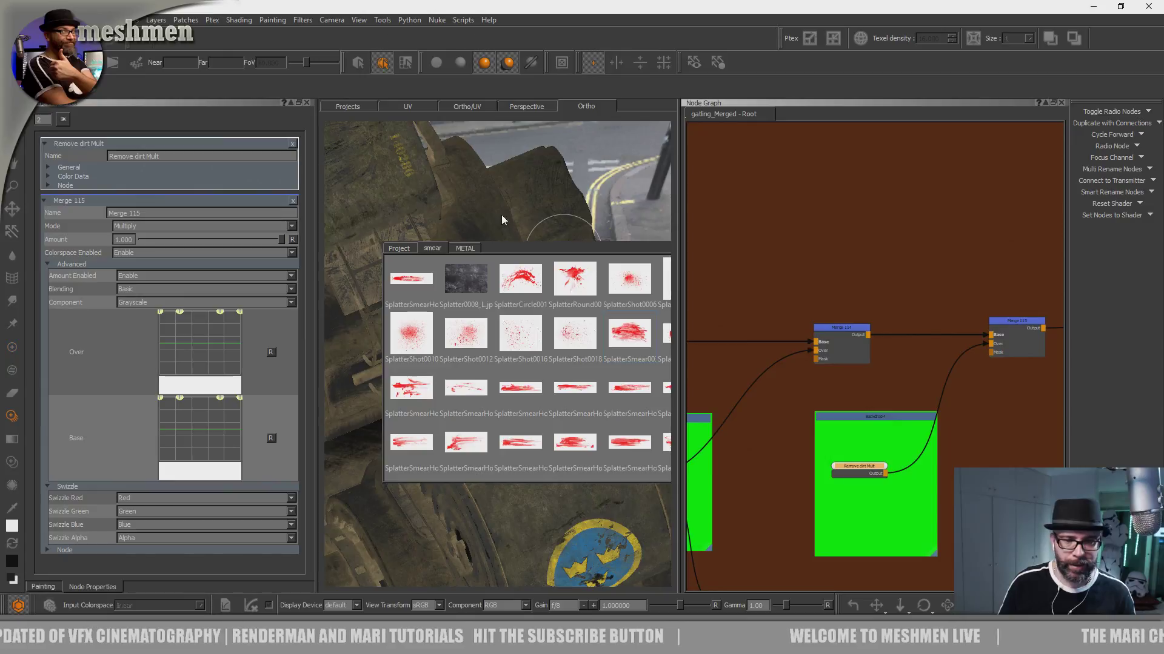
{"action": "mouse_move", "coordinate": [522, 451]}
{"action": "left_mouse_down", "text": "alt"}
{"action": "mouse_move", "coordinate": [547, 482]}
{"action": "mouse_move", "coordinate": [462, 384]}
{"action": "mouse_move", "coordinate": [475, 431]}
{"action": "mouse_move", "coordinate": [462, 439]}
{"action": "mouse_move", "coordinate": [475, 449]}
{"action": "mouse_move", "coordinate": [468, 432]}
{"action": "left_mouse_up", "text": "alt"}
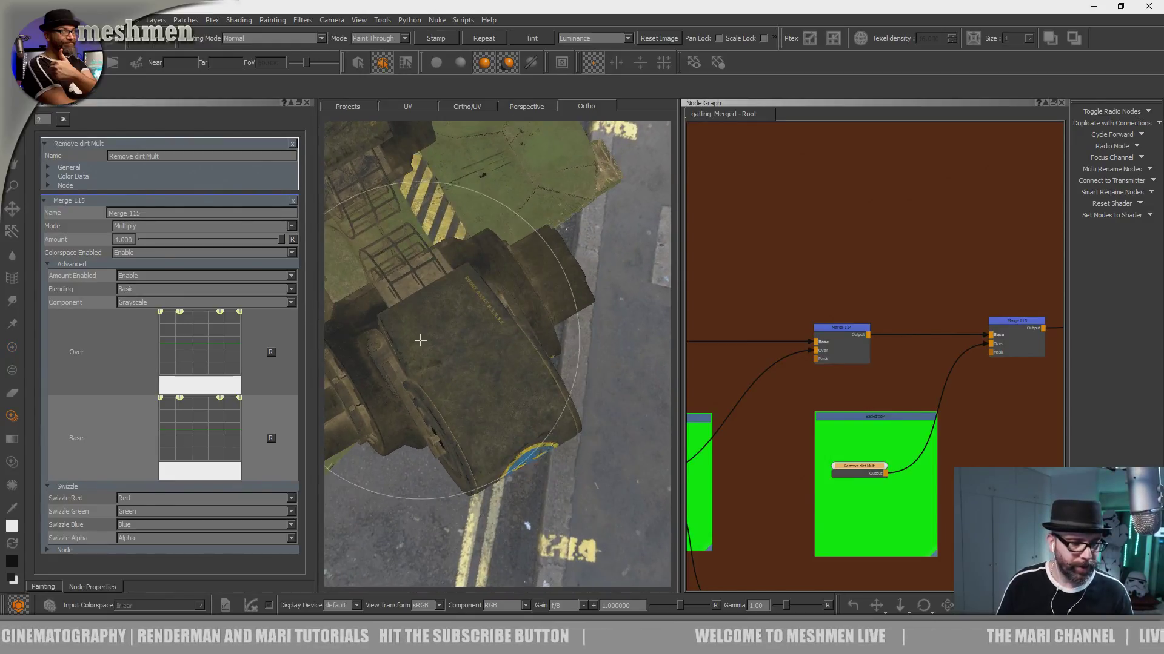
- Show the painter settings, widen the canvas and set the smear image's source grade contrast to 1.120
{"action": "key", "text": "a"}
{"action": "left_click", "coordinate": [44, 587]}
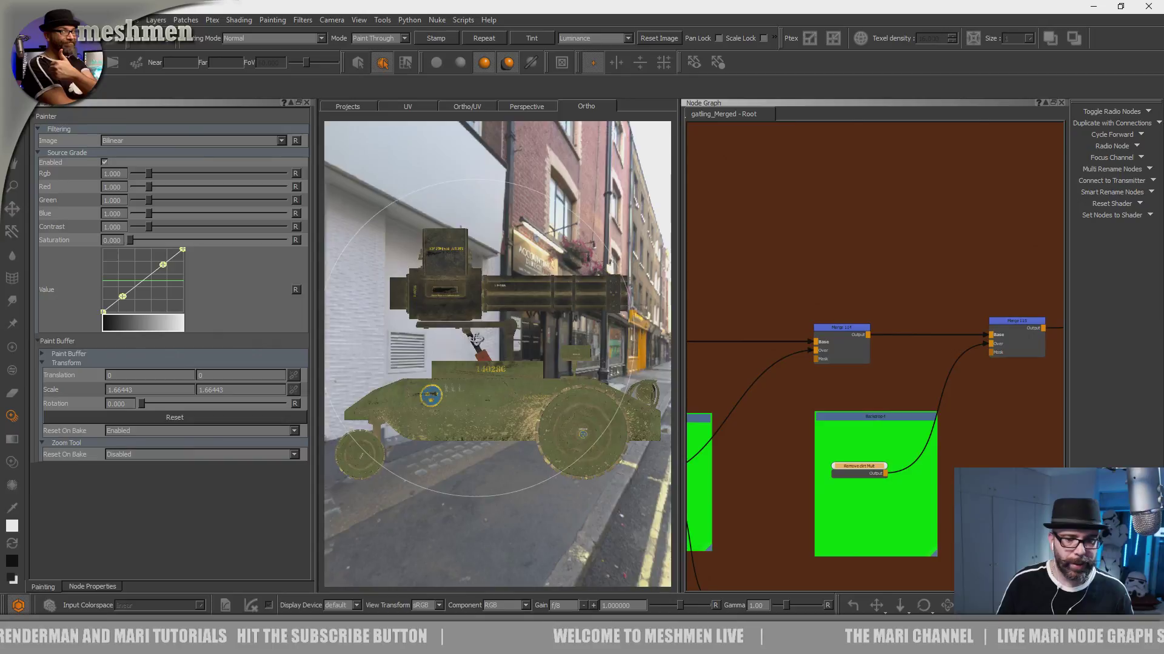
{"action": "left_click_drag", "start_coordinate": [486, 340], "coordinate": [488, 346], "text": "alt"}
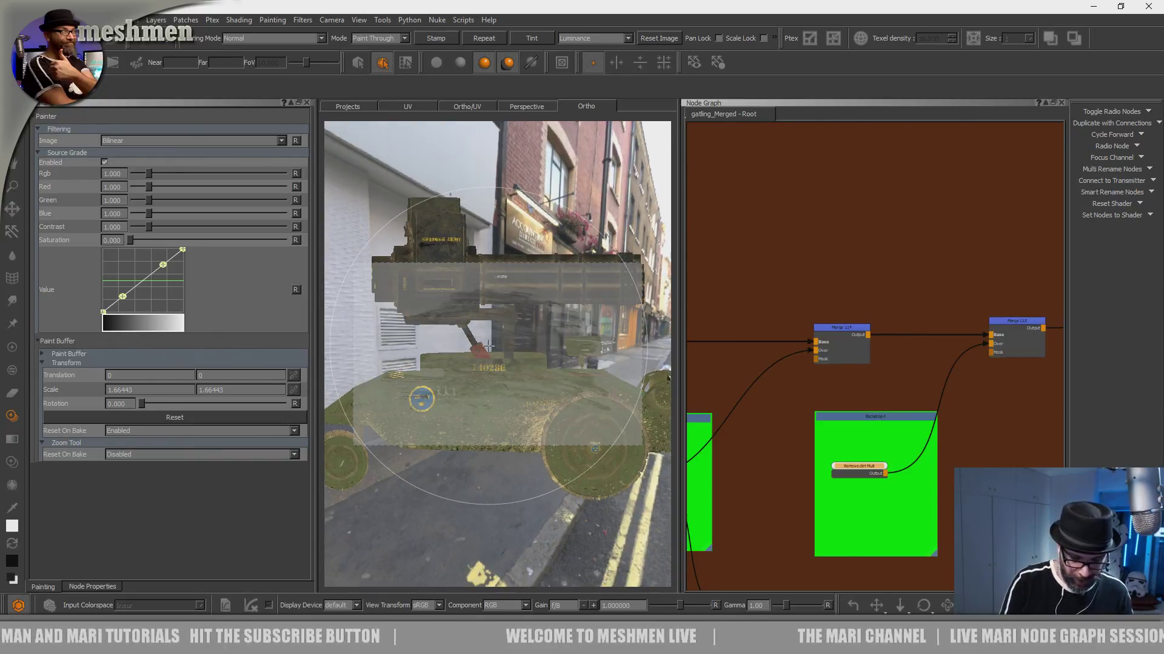
{"action": "key", "text": "o"}
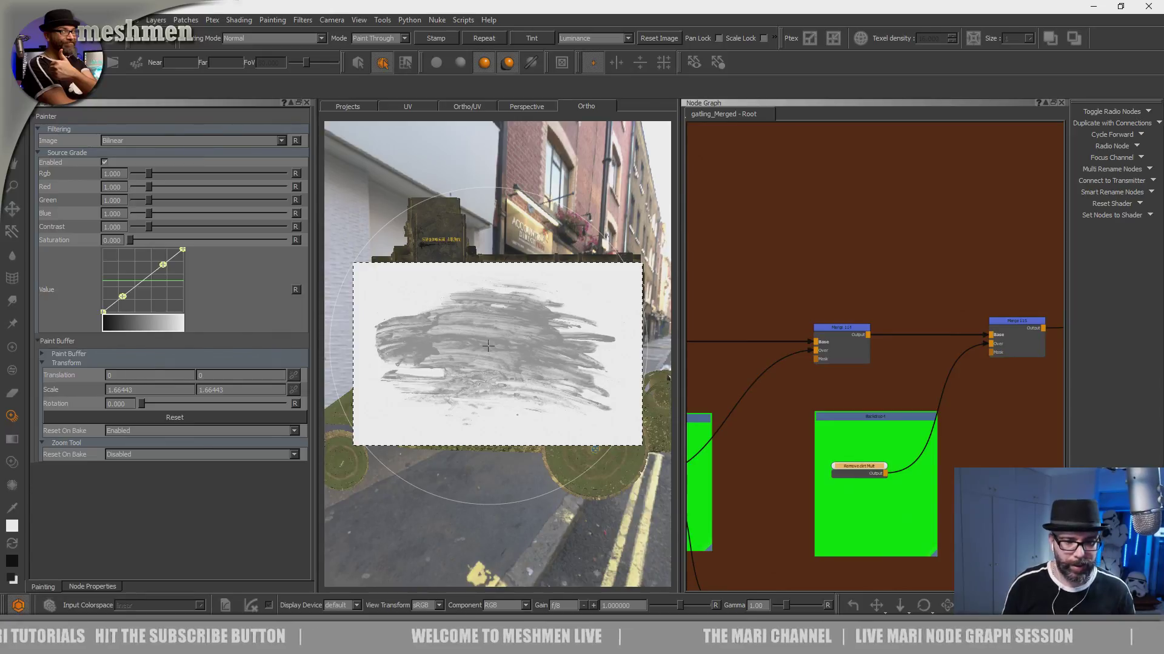
{"action": "left_click_drag", "start_coordinate": [527, 403], "coordinate": [531, 388]}
{"action": "left_click_drag", "start_coordinate": [679, 337], "coordinate": [859, 338]}
{"action": "right_click_drag", "start_coordinate": [669, 369], "coordinate": [657, 362], "text": "alt"}
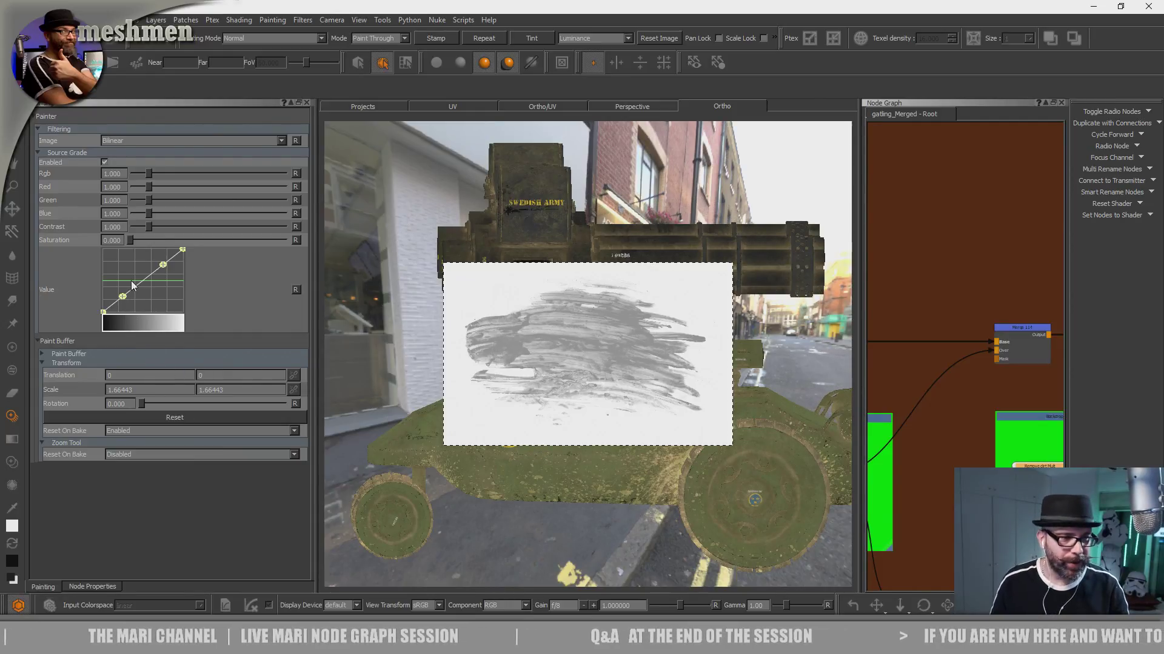
{"action": "left_click_drag", "start_coordinate": [144, 227], "coordinate": [151, 230]}
- Set the Paint Through stencil mode to Inverted Luminance and make black the painting color
{"action": "left_click_drag", "start_coordinate": [490, 365], "coordinate": [492, 371], "text": "alt"}
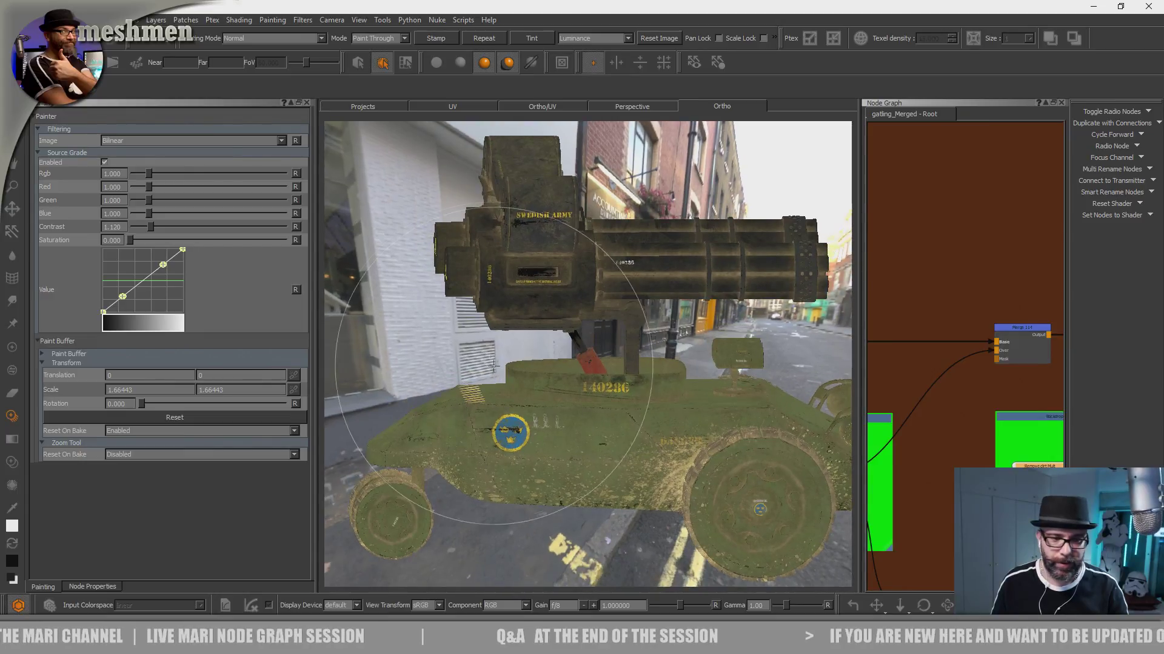
{"action": "left_click_drag", "start_coordinate": [569, 374], "coordinate": [533, 545], "text": "alt"}
{"action": "left_click", "coordinate": [600, 38]}
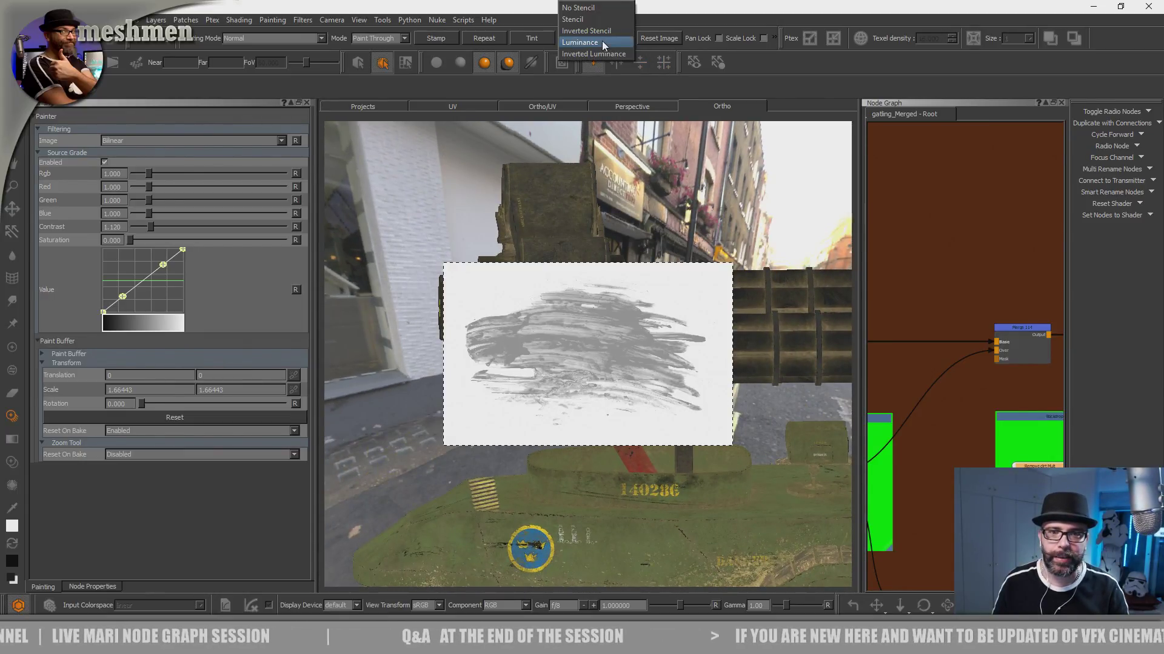
{"action": "left_click", "coordinate": [607, 55]}
{"action": "mouse_move", "coordinate": [564, 280]}
{"action": "left_mouse_down", "text": "alt"}
{"action": "mouse_move", "coordinate": [543, 331]}
{"action": "mouse_move", "coordinate": [564, 364]}
{"action": "mouse_move", "coordinate": [575, 339]}
{"action": "mouse_move", "coordinate": [553, 356]}
{"action": "mouse_move", "coordinate": [738, 372]}
{"action": "mouse_move", "coordinate": [698, 408]}
{"action": "mouse_move", "coordinate": [735, 379]}
{"action": "mouse_move", "coordinate": [669, 302]}
{"action": "left_mouse_up", "text": "alt"}
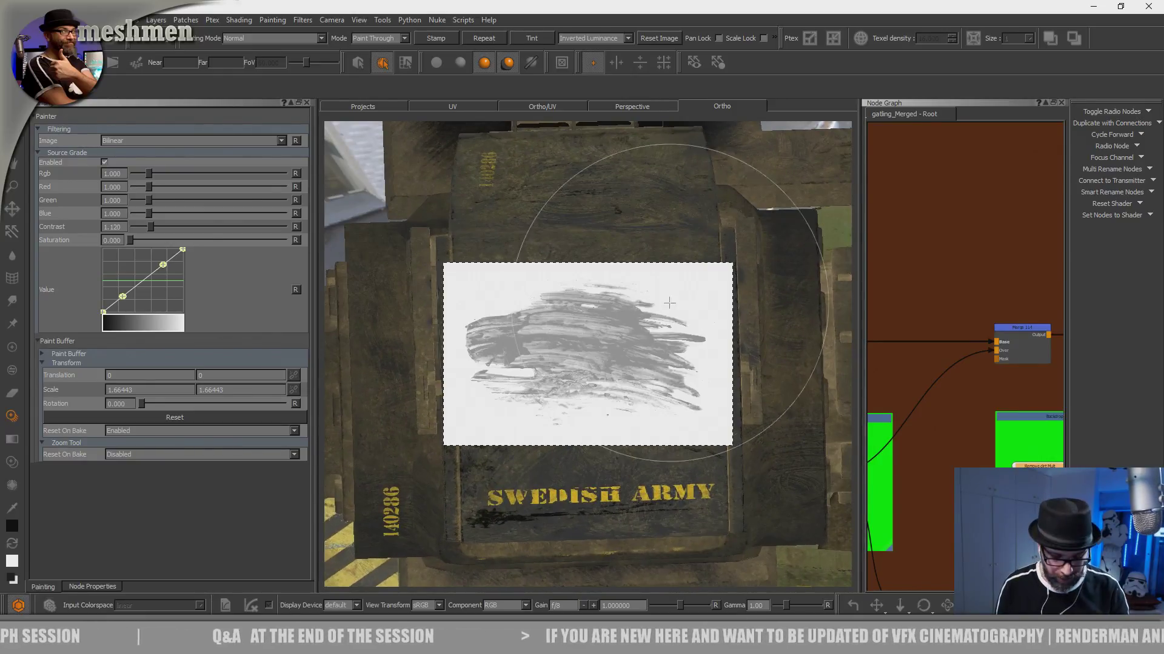
- Choose the dirtyDrip brush from the Hard Surface Brushes set
{"action": "key", "text": "k"}
{"action": "left_click", "coordinate": [590, 369]}
{"action": "left_click", "coordinate": [553, 368]}
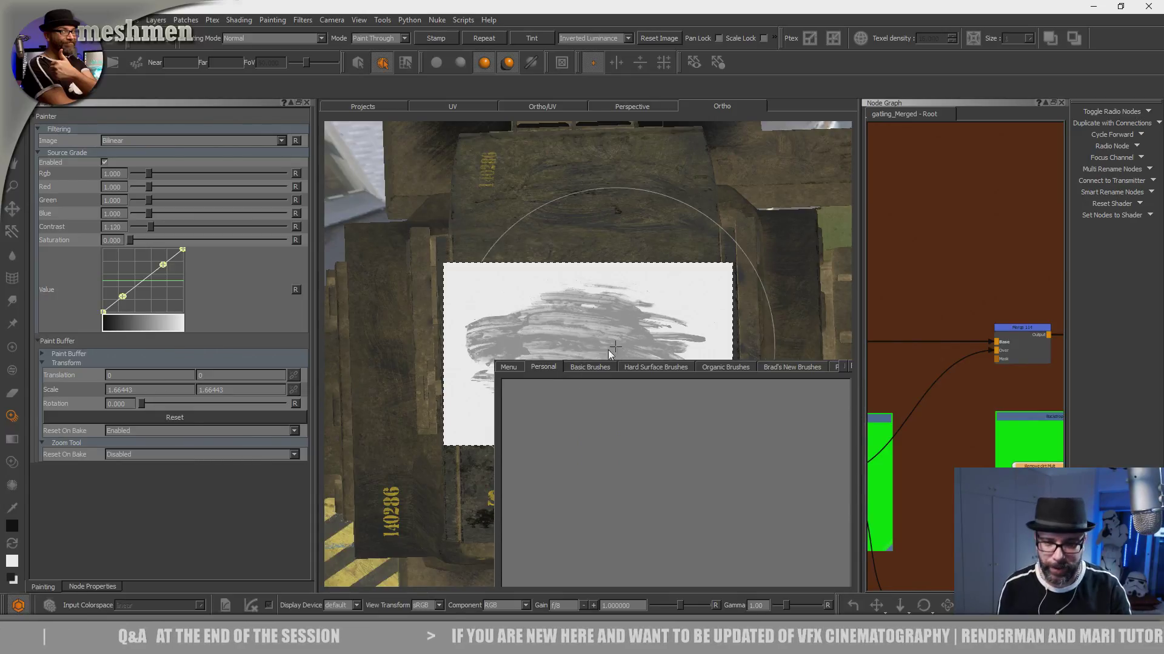
{"action": "left_click", "coordinate": [643, 368]}
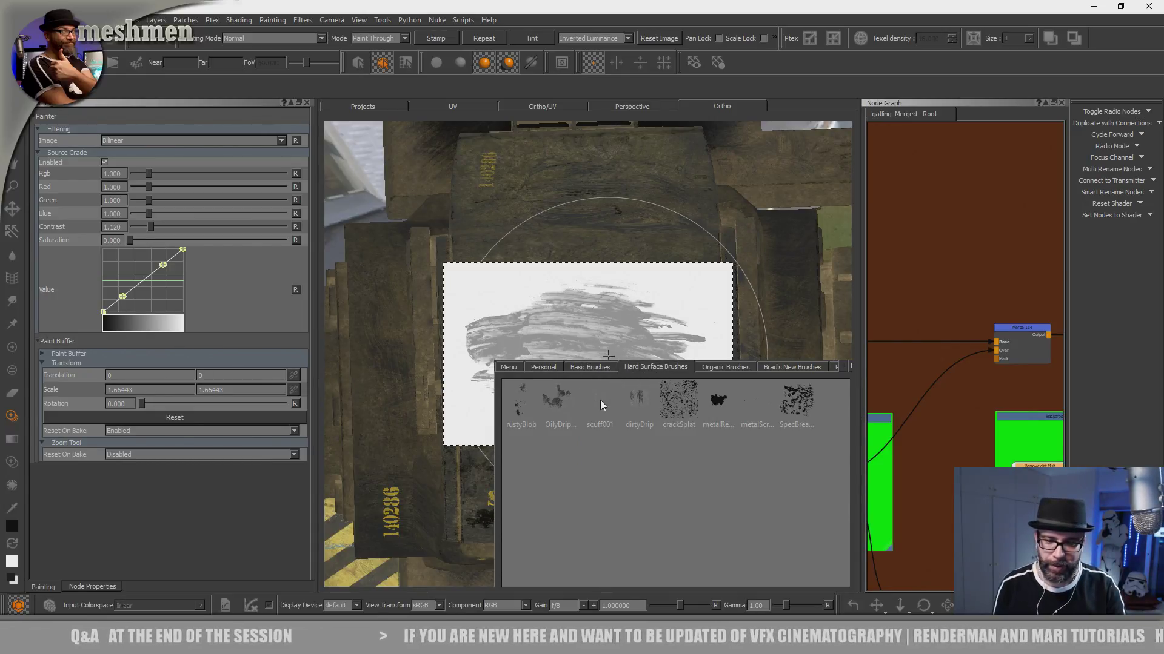
{"action": "left_click", "coordinate": [641, 398]}
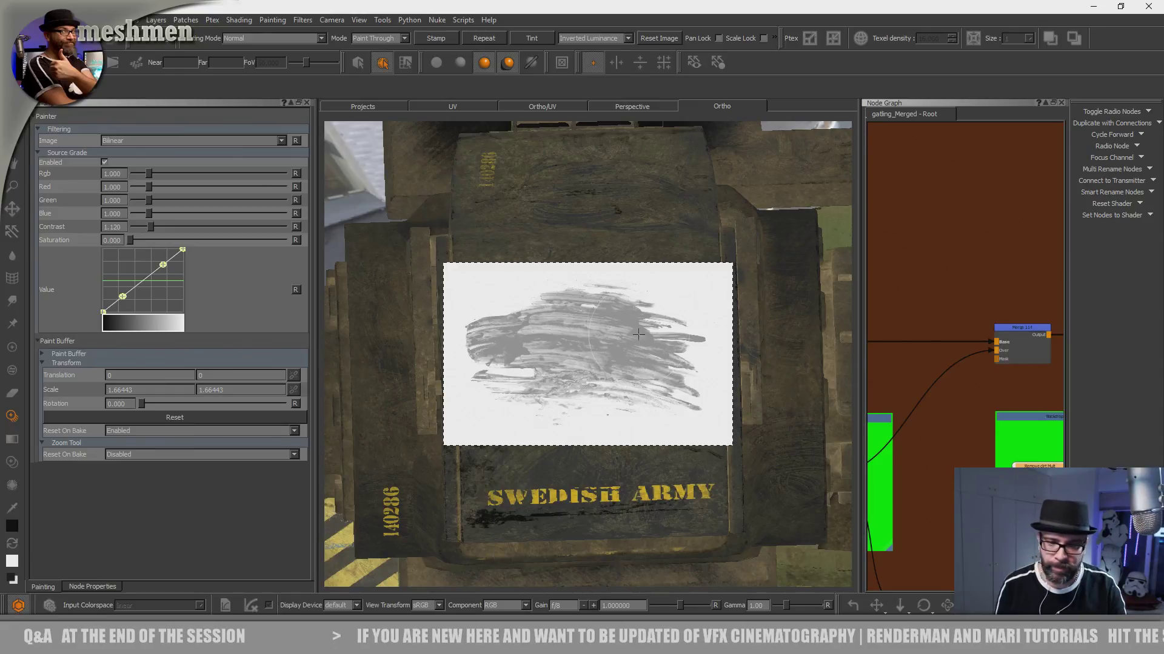
- Rotate the smear image upright, enlarge it and paint through it over the SWEDISH ARMY gun housing
{"action": "mouse_move", "coordinate": [682, 422]}
{"action": "left_mouse_down", "text": "ctrl"}
{"action": "mouse_move", "coordinate": [594, 467]}
{"action": "mouse_move", "coordinate": [494, 461]}
{"action": "left_mouse_up", "text": "ctrl"}
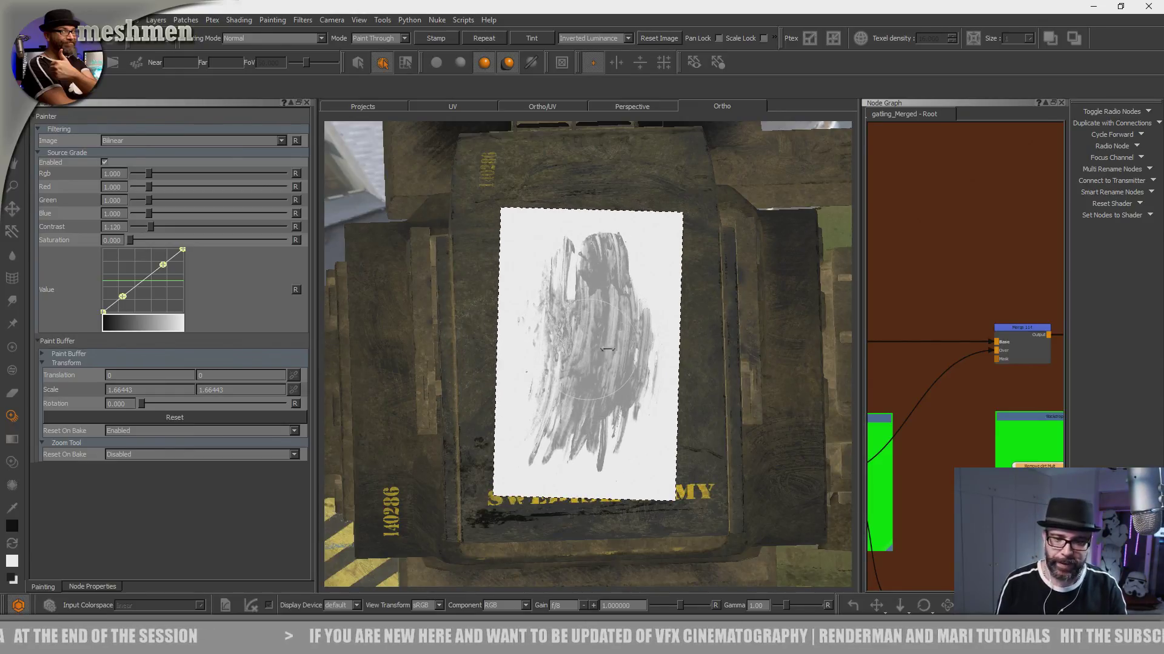
{"action": "left_click_drag", "start_coordinate": [606, 347], "coordinate": [680, 347], "text": "ctrl+shift"}
{"action": "left_click_drag", "start_coordinate": [627, 397], "coordinate": [584, 424], "text": "shift"}
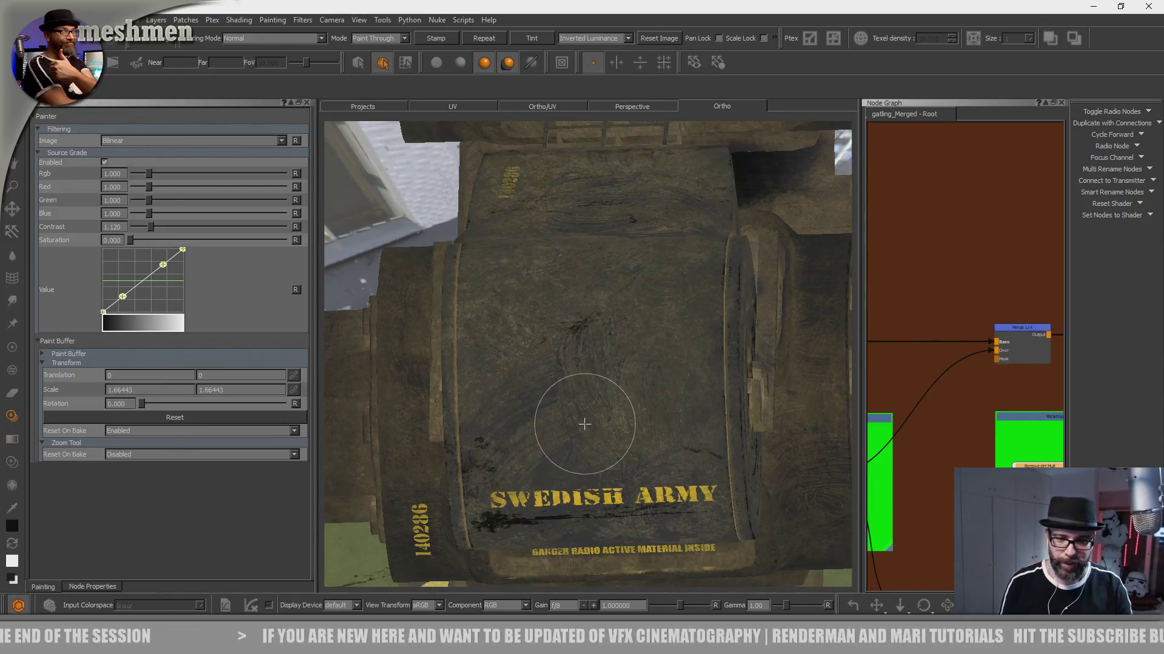
{"action": "middle_click_drag", "start_coordinate": [584, 423], "coordinate": [590, 459], "text": "alt"}
{"action": "left_click_drag", "start_coordinate": [590, 460], "coordinate": [595, 454], "text": "alt"}
{"action": "middle_click_drag", "start_coordinate": [594, 455], "coordinate": [601, 509], "text": "alt"}
{"action": "left_click_drag", "start_coordinate": [595, 435], "coordinate": [601, 464], "text": "shift"}
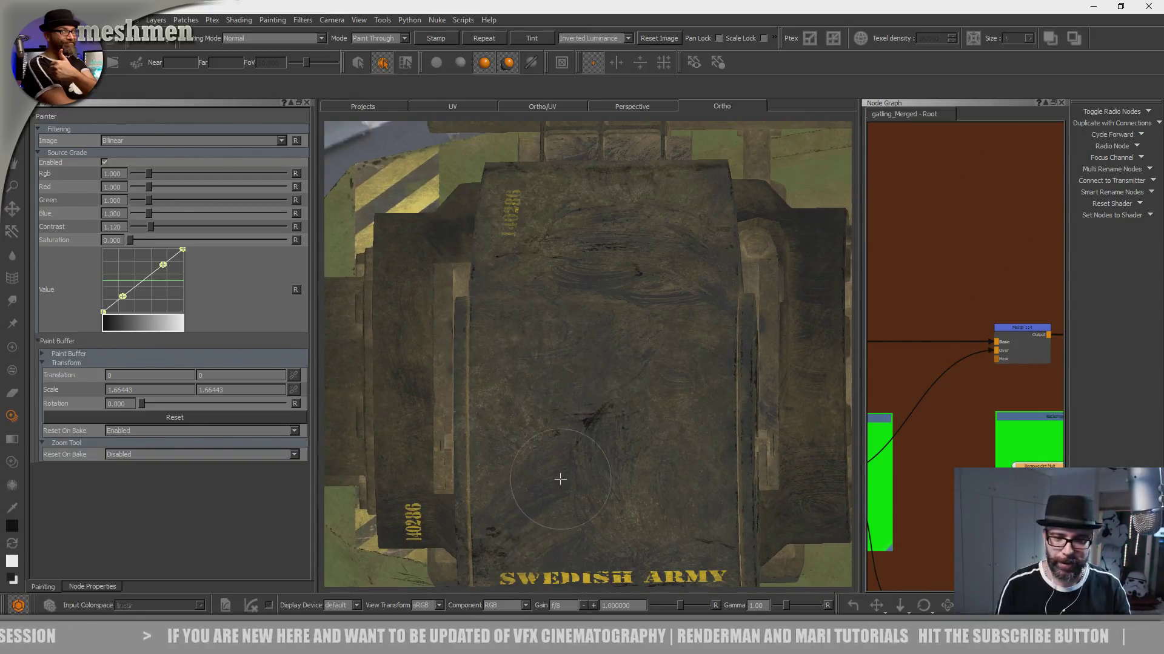
- Reshape the source grade Value curve into a steeper S-curve to raise the smear image's contrast
{"action": "left_click_drag", "start_coordinate": [122, 297], "coordinate": [123, 298]}
{"action": "left_click_drag", "start_coordinate": [164, 265], "coordinate": [156, 259]}
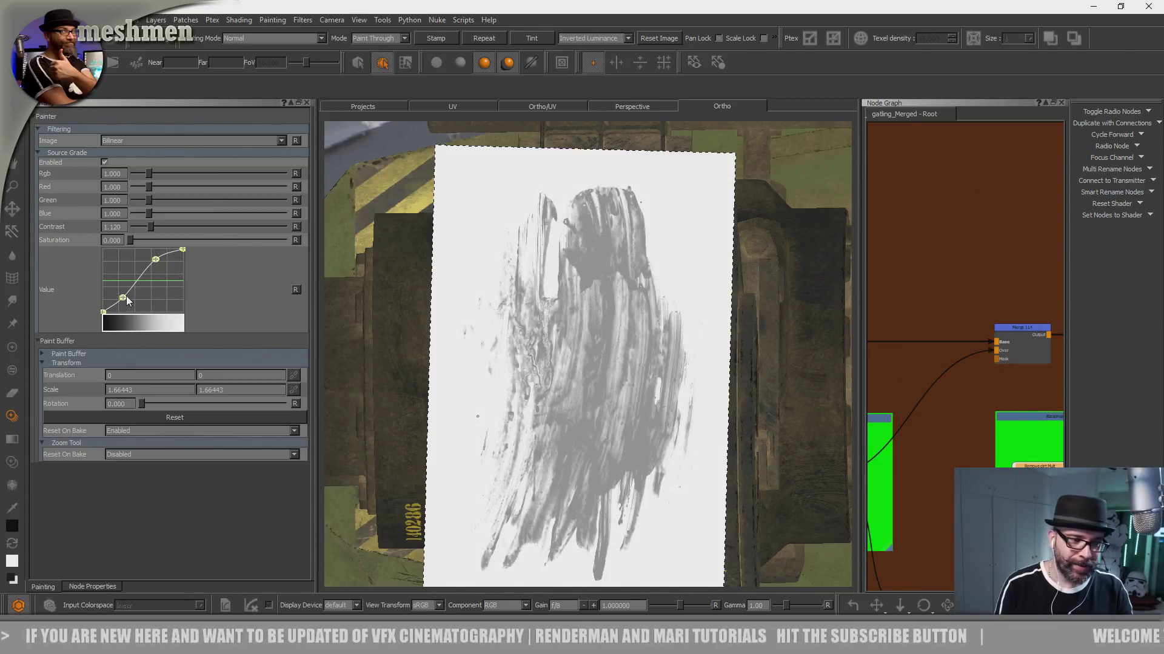
{"action": "left_click_drag", "start_coordinate": [127, 298], "coordinate": [128, 299]}
{"action": "key", "text": "apostrophe"}
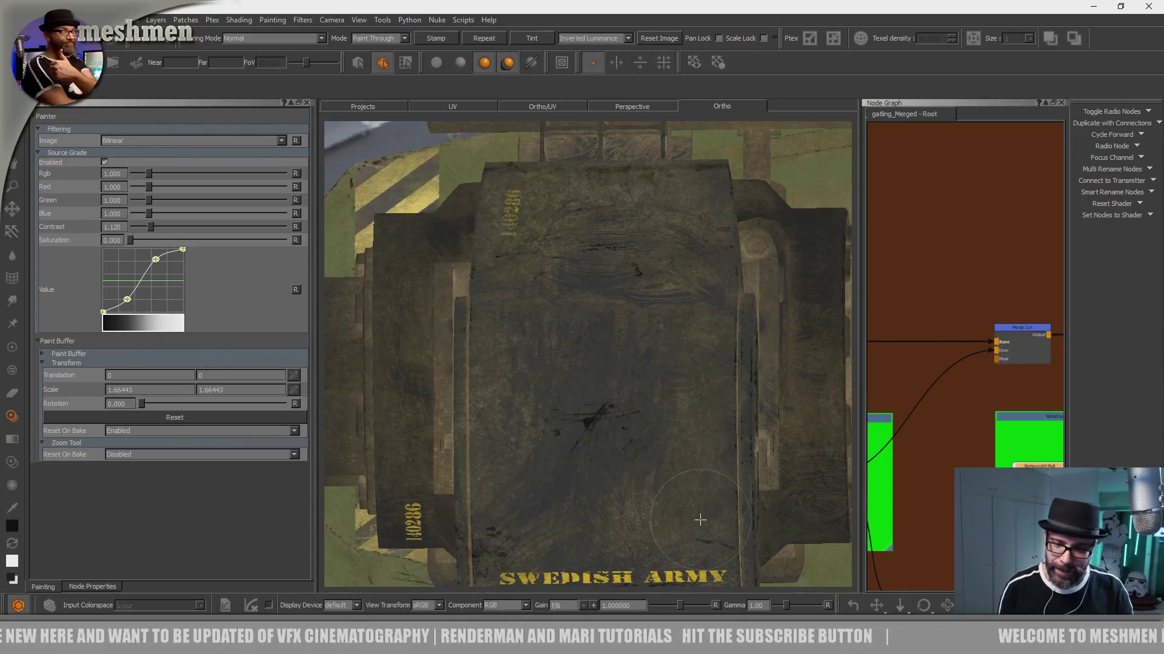
- Shift the smear image across the housing and paint more dirt removal through it
{"action": "key", "text": "apostrophe"}
{"action": "left_click_drag", "start_coordinate": [498, 442], "coordinate": [496, 443], "text": "shift"}
{"action": "key", "text": "apostrophe"}
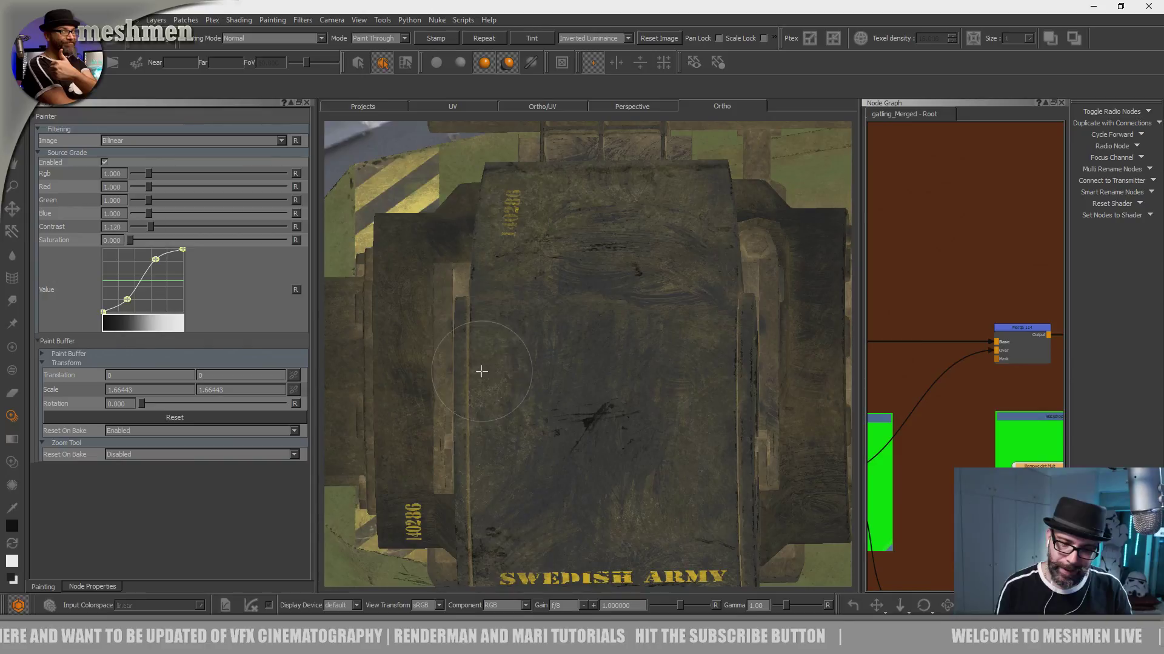
{"action": "key", "text": "apostrophe"}
{"action": "left_click_drag", "start_coordinate": [657, 436], "coordinate": [745, 481], "text": "shift"}
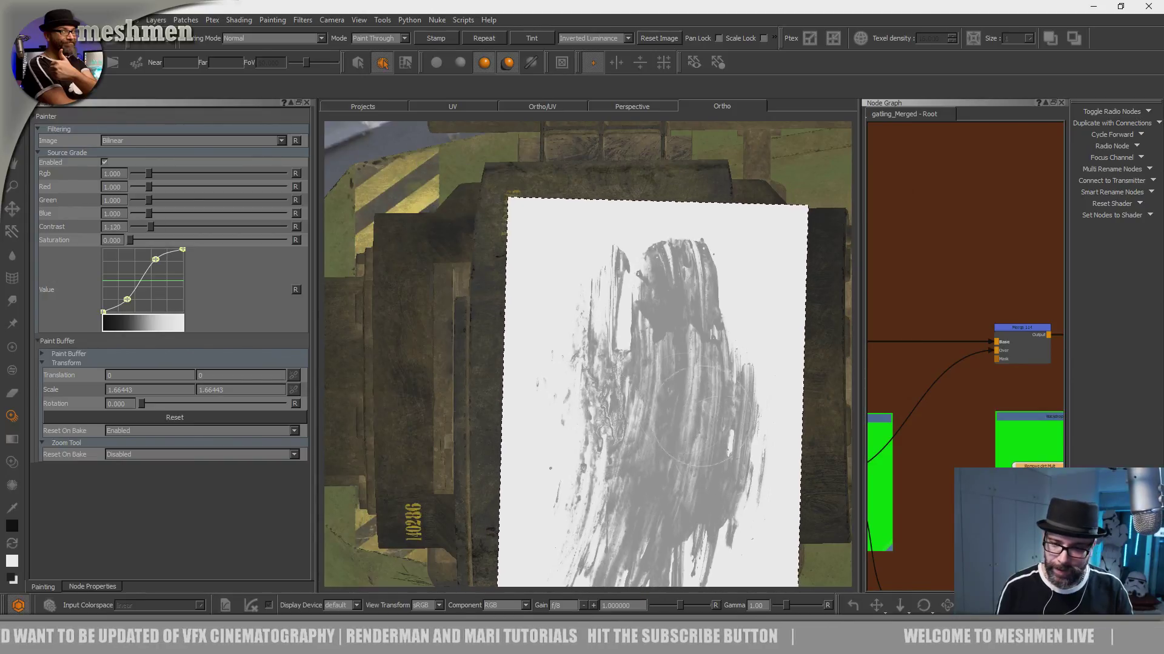
{"action": "key", "text": "apostrophe"}
{"action": "key", "text": "apostrophe"}
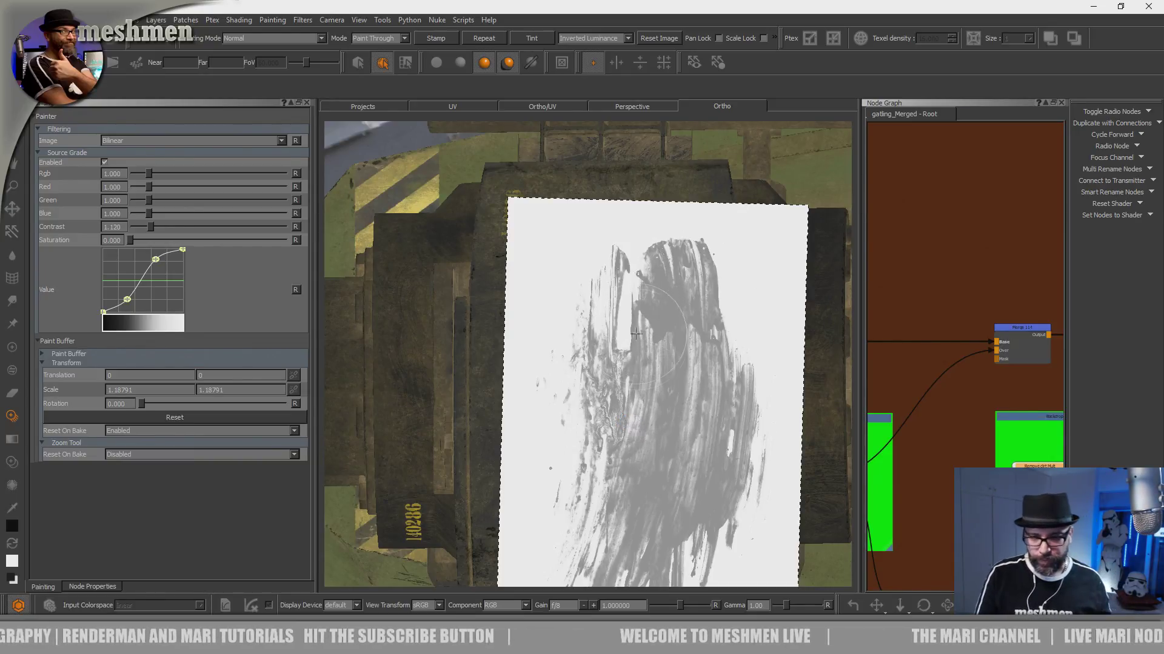
- Paint smeared dirt removal through the image around the SWEDISH ARMY lettering on the housing face
{"action": "left_click_drag", "start_coordinate": [621, 400], "coordinate": [641, 372], "text": "alt"}
{"action": "middle_click_drag", "start_coordinate": [642, 371], "coordinate": [625, 267], "text": "alt"}
{"action": "right_click_drag", "start_coordinate": [625, 266], "coordinate": [649, 343], "text": "alt"}
{"action": "left_click_drag", "start_coordinate": [649, 343], "coordinate": [626, 335], "text": "alt"}
{"action": "middle_click_drag", "start_coordinate": [626, 335], "coordinate": [500, 314], "text": "alt"}
{"action": "right_click_drag", "start_coordinate": [500, 314], "coordinate": [558, 405], "text": "alt"}
{"action": "left_click_drag", "start_coordinate": [557, 406], "coordinate": [559, 388], "text": "alt"}
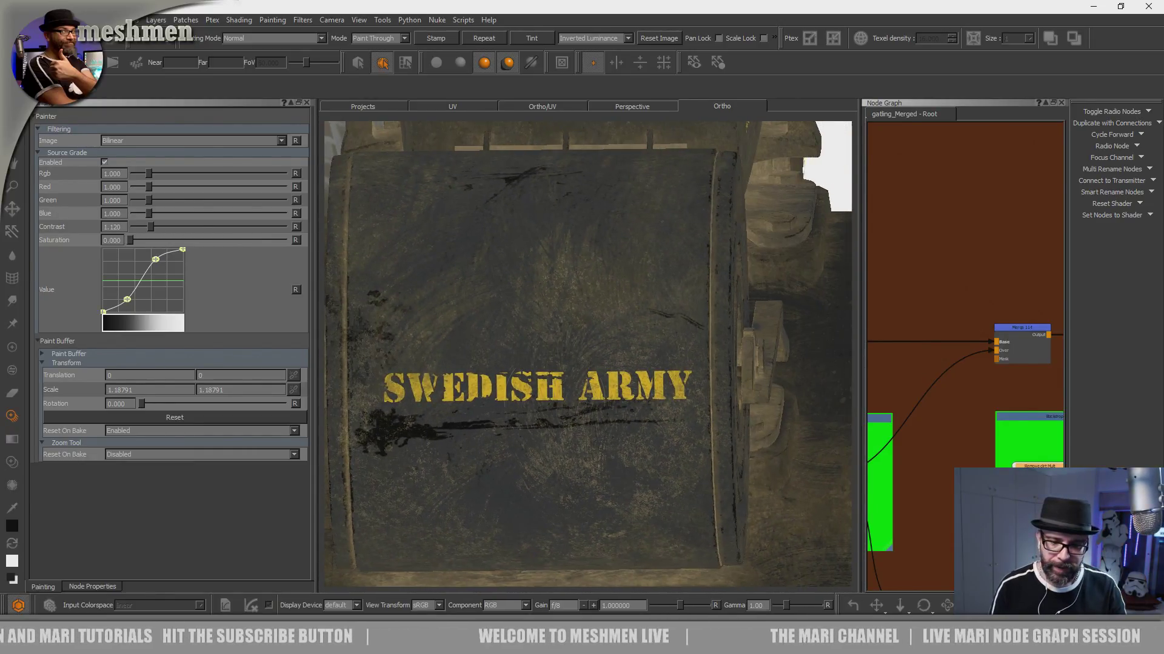
{"action": "middle_click_drag", "start_coordinate": [559, 388], "coordinate": [569, 408], "text": "alt"}
{"action": "left_click_drag", "start_coordinate": [581, 449], "coordinate": [518, 432], "text": "shift"}
{"action": "mouse_move", "coordinate": [581, 505]}
{"action": "left_mouse_down"}
{"action": "mouse_move", "coordinate": [593, 296]}
{"action": "mouse_move", "coordinate": [584, 337]}
{"action": "left_mouse_up"}
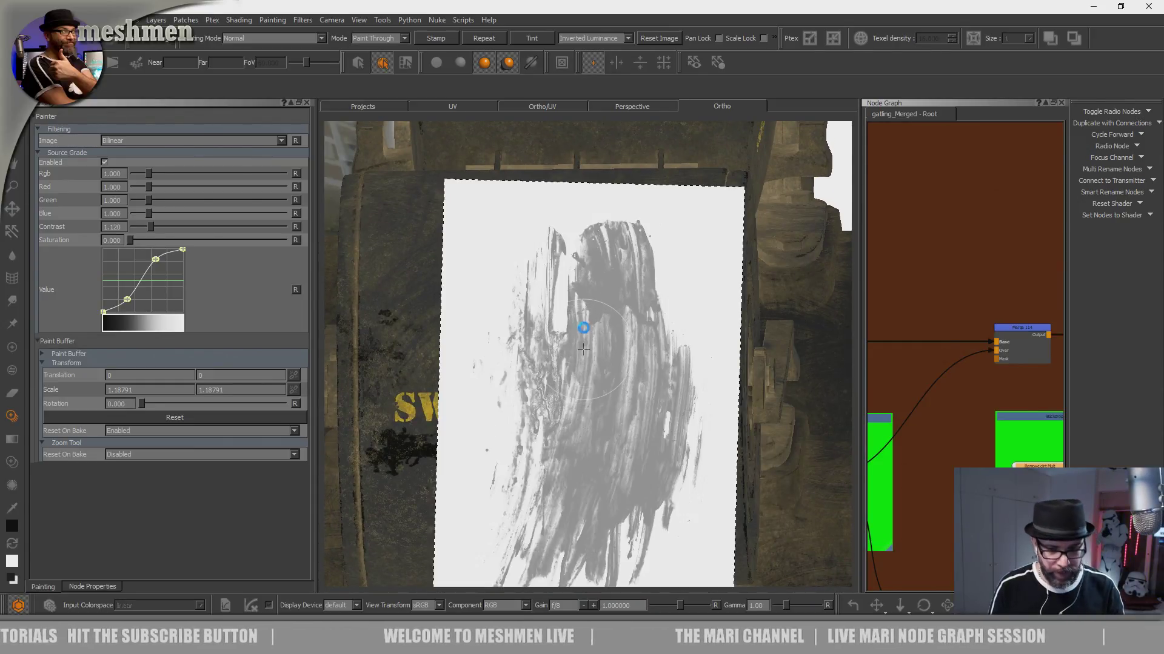
- Paint smears around the 140286 number on the housing's adjoining panel, and rotate the smear image to run crosswise
{"action": "right_click_drag", "start_coordinate": [536, 291], "coordinate": [530, 363], "text": "alt"}
{"action": "left_click_drag", "start_coordinate": [545, 357], "coordinate": [572, 479], "text": "alt"}
{"action": "middle_click_drag", "start_coordinate": [544, 212], "coordinate": [571, 426], "text": "alt"}
{"action": "left_click_drag", "start_coordinate": [570, 426], "coordinate": [569, 452], "text": "alt"}
{"action": "right_click_drag", "start_coordinate": [569, 437], "coordinate": [591, 357], "text": "alt"}
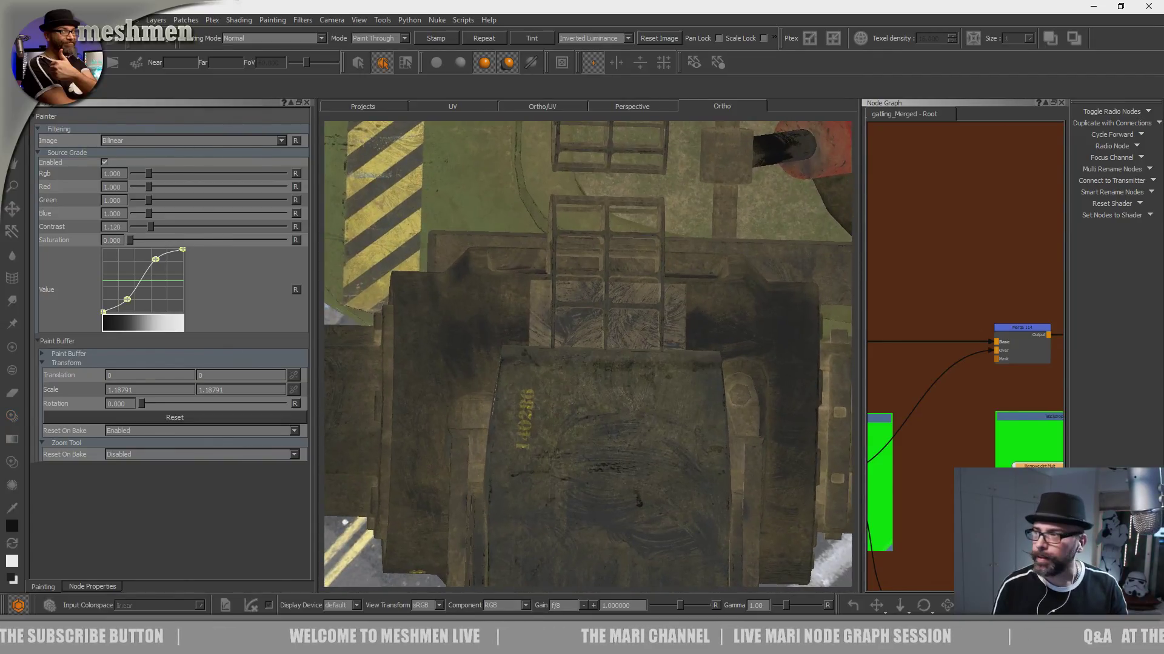
{"action": "middle_click_drag", "start_coordinate": [591, 347], "coordinate": [590, 315], "text": "alt"}
{"action": "right_click_drag", "start_coordinate": [590, 314], "coordinate": [600, 317], "text": "alt"}
{"action": "middle_click_drag", "start_coordinate": [600, 317], "coordinate": [598, 288], "text": "alt"}
{"action": "right_click_drag", "start_coordinate": [599, 288], "coordinate": [605, 327], "text": "alt"}
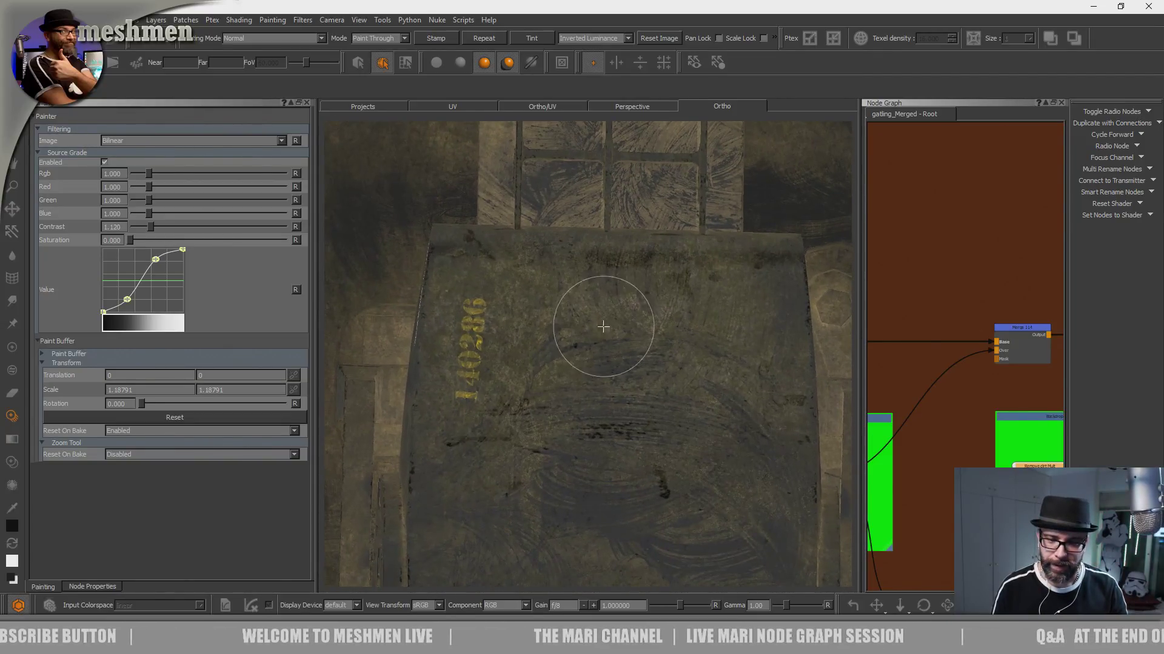
{"action": "middle_click_drag", "start_coordinate": [605, 327], "coordinate": [597, 357], "text": "alt"}
{"action": "mouse_move", "coordinate": [656, 473]}
{"action": "left_mouse_down", "text": "shift"}
{"action": "mouse_move", "coordinate": [672, 488]}
{"action": "mouse_move", "coordinate": [674, 564]}
{"action": "left_mouse_up", "text": "shift"}
{"action": "middle_click_drag", "start_coordinate": [674, 565], "coordinate": [662, 524], "text": "shift"}
{"action": "right_click_drag", "start_coordinate": [662, 525], "coordinate": [683, 347], "text": "shift"}
{"action": "left_click_drag", "start_coordinate": [610, 466], "coordinate": [592, 481]}
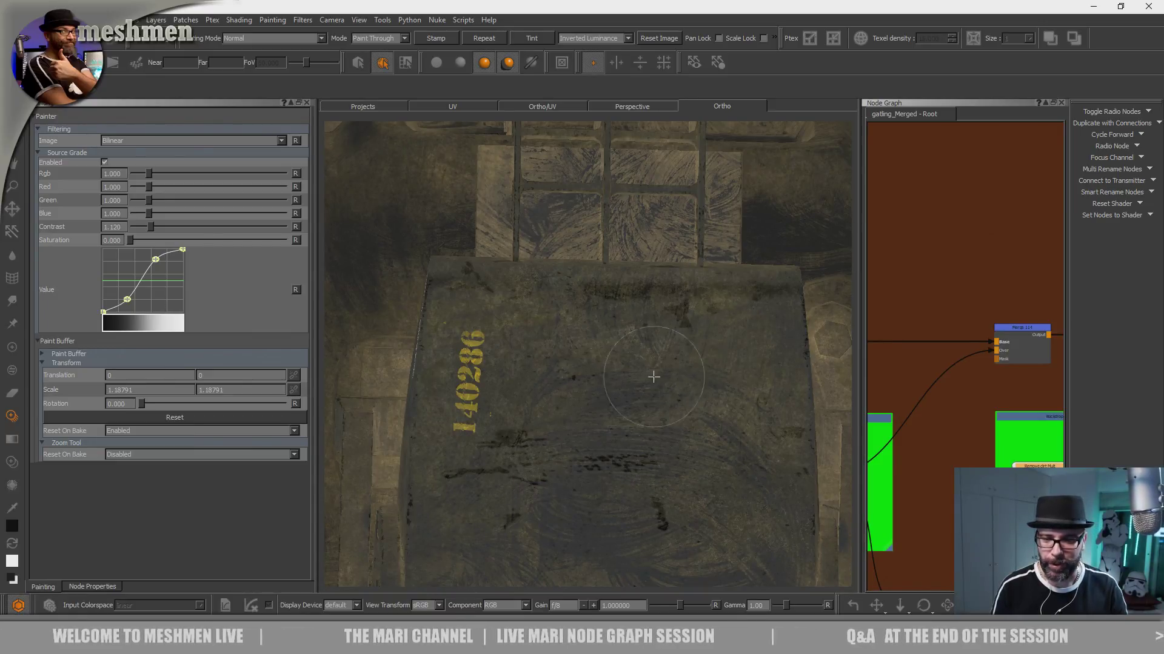
{"action": "left_click_drag", "start_coordinate": [639, 467], "coordinate": [564, 460]}
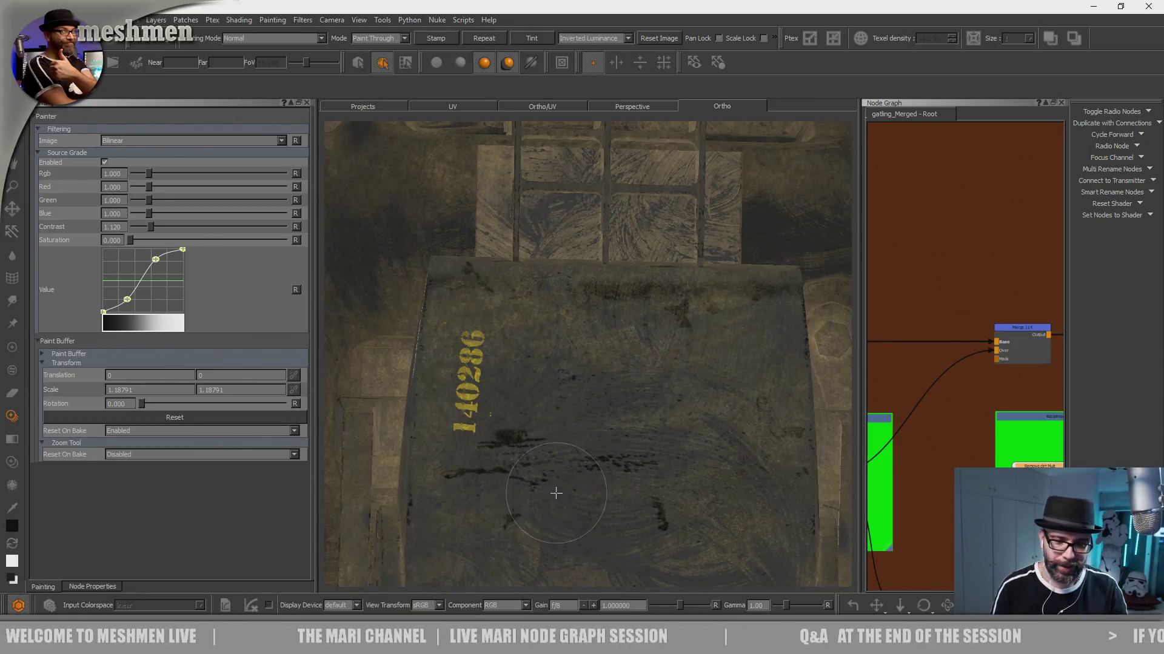
{"action": "left_click_drag", "start_coordinate": [563, 511], "coordinate": [614, 445]}
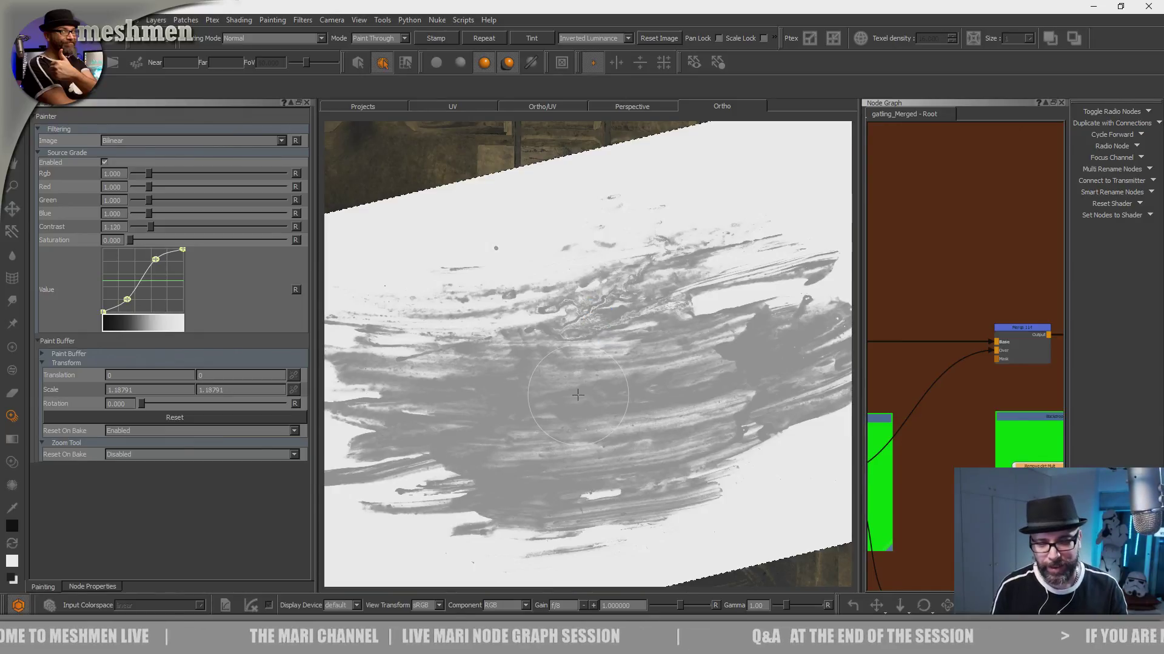
{"action": "key", "text": "p"}
- Position the smear image over the SHORT RANGE B.A.M.S.E panel and paint dirt removal through it
{"action": "mouse_move", "coordinate": [597, 286]}
{"action": "right_mouse_down", "text": "alt"}
{"action": "mouse_move", "coordinate": [576, 335]}
{"action": "mouse_move", "coordinate": [584, 397]}
{"action": "right_mouse_up", "text": "alt"}
{"action": "left_click_drag", "start_coordinate": [585, 397], "coordinate": [585, 278], "text": "alt"}
{"action": "middle_click_drag", "start_coordinate": [585, 278], "coordinate": [550, 416], "text": "alt"}
{"action": "right_click_drag", "start_coordinate": [550, 416], "coordinate": [612, 336], "text": "alt"}
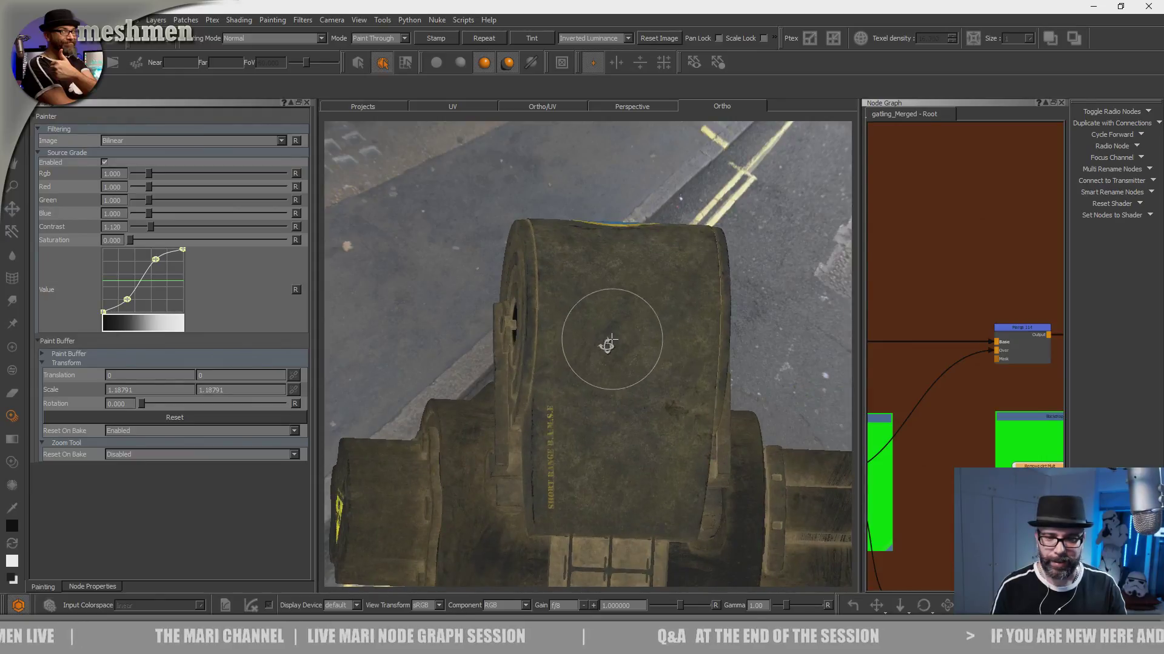
{"action": "left_click_drag", "start_coordinate": [612, 336], "coordinate": [597, 369], "text": "alt"}
{"action": "middle_click_drag", "start_coordinate": [598, 369], "coordinate": [568, 290], "text": "alt"}
{"action": "right_click_drag", "start_coordinate": [567, 290], "coordinate": [691, 194], "text": "alt"}
{"action": "left_click_drag", "start_coordinate": [584, 329], "coordinate": [587, 305], "text": "alt"}
{"action": "key", "text": "apostrophe"}
{"action": "left_click_drag", "start_coordinate": [608, 447], "coordinate": [651, 418], "text": "ctrl"}
{"action": "mouse_move", "coordinate": [702, 308]}
{"action": "left_mouse_down", "text": "ctrl"}
{"action": "mouse_move", "coordinate": [618, 273]}
{"action": "mouse_move", "coordinate": [600, 402]}
{"action": "left_mouse_up", "text": "ctrl"}
{"action": "key", "text": "apostrophe"}
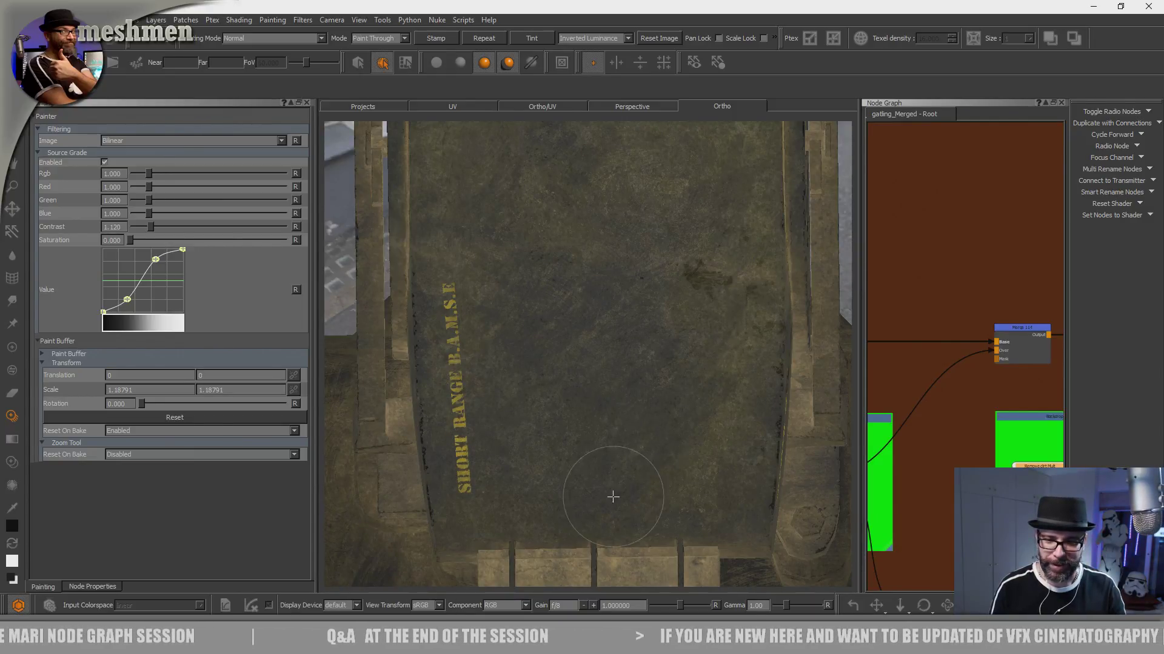
- Extend the smeared dirt removal across the SHORT RANGE B.A.M.S.E panel and check it from the round end cap's side
{"action": "left_click_drag", "start_coordinate": [615, 328], "coordinate": [585, 381]}
{"action": "mouse_move", "coordinate": [645, 315]}
{"action": "left_mouse_down"}
{"action": "mouse_move", "coordinate": [590, 406]}
{"action": "mouse_move", "coordinate": [460, 380]}
{"action": "mouse_move", "coordinate": [481, 359]}
{"action": "left_mouse_up"}
{"action": "mouse_move", "coordinate": [725, 341]}
{"action": "left_mouse_down"}
{"action": "mouse_move", "coordinate": [752, 397]}
{"action": "mouse_move", "coordinate": [722, 267]}
{"action": "mouse_move", "coordinate": [685, 269]}
{"action": "left_mouse_up"}
{"action": "mouse_move", "coordinate": [634, 414]}
{"action": "left_mouse_down"}
{"action": "mouse_move", "coordinate": [672, 381]}
{"action": "mouse_move", "coordinate": [585, 338]}
{"action": "mouse_move", "coordinate": [618, 339]}
{"action": "mouse_move", "coordinate": [546, 340]}
{"action": "mouse_move", "coordinate": [643, 316]}
{"action": "mouse_move", "coordinate": [645, 364]}
{"action": "left_mouse_up"}
{"action": "middle_click_drag", "start_coordinate": [645, 291], "coordinate": [597, 400], "text": "alt"}
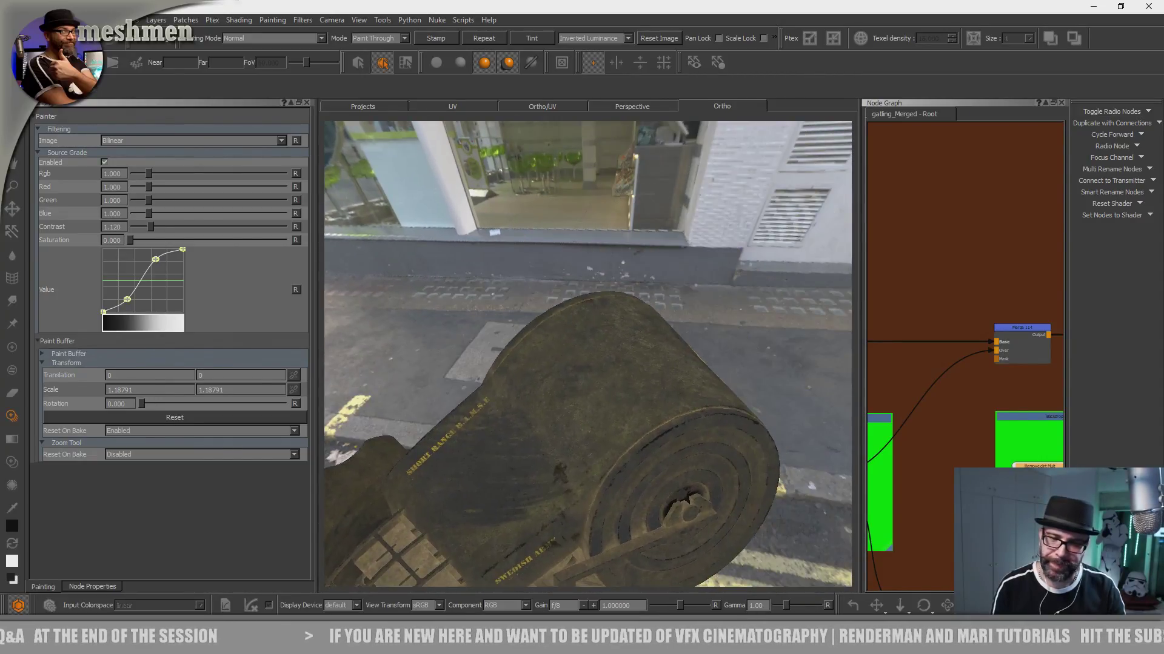
- Paint smeared dirt removal across the housing's curved top surface, next to the round end cap
{"action": "right_click_drag", "start_coordinate": [545, 390], "coordinate": [592, 394], "text": "alt"}
{"action": "left_click_drag", "start_coordinate": [592, 394], "coordinate": [612, 412], "text": "alt"}
{"action": "middle_click_drag", "start_coordinate": [615, 388], "coordinate": [620, 281], "text": "alt"}
{"action": "mouse_move", "coordinate": [597, 370]}
{"action": "left_mouse_down", "text": "alt"}
{"action": "mouse_move", "coordinate": [584, 398]}
{"action": "mouse_move", "coordinate": [597, 387]}
{"action": "left_mouse_up", "text": "alt"}
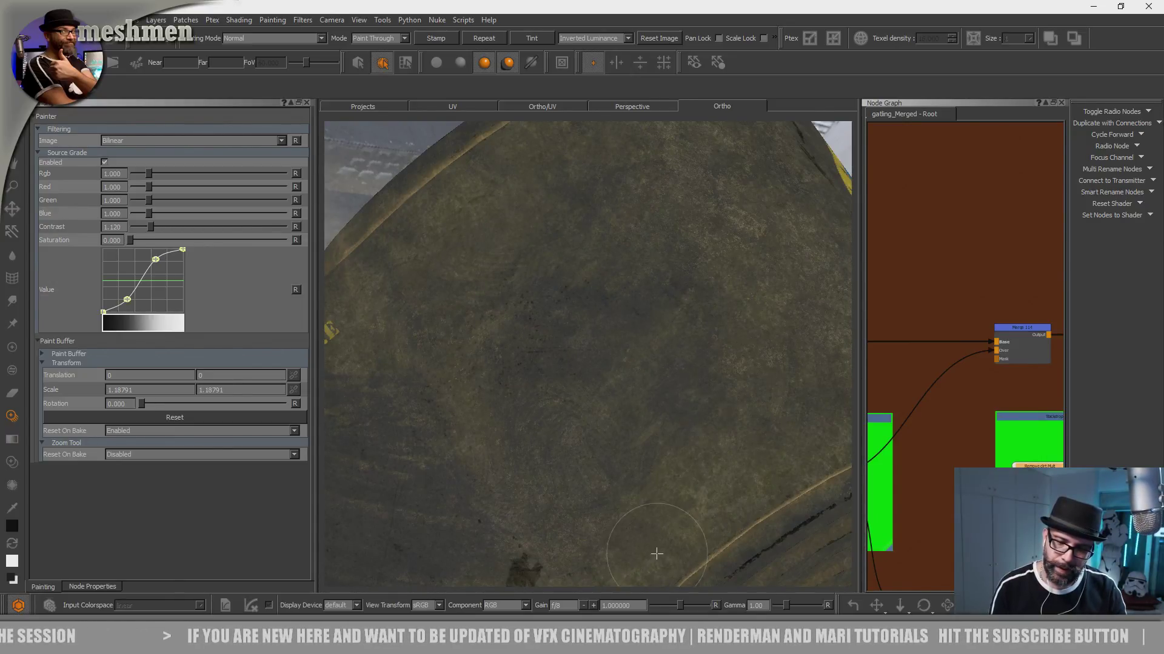
{"action": "left_click_drag", "start_coordinate": [667, 464], "coordinate": [707, 509], "text": "shift"}
{"action": "mouse_move", "coordinate": [624, 349]}
{"action": "left_mouse_down", "text": "shift"}
{"action": "mouse_move", "coordinate": [719, 460]}
{"action": "mouse_move", "coordinate": [719, 406]}
{"action": "mouse_move", "coordinate": [695, 451]}
{"action": "left_mouse_up", "text": "shift"}
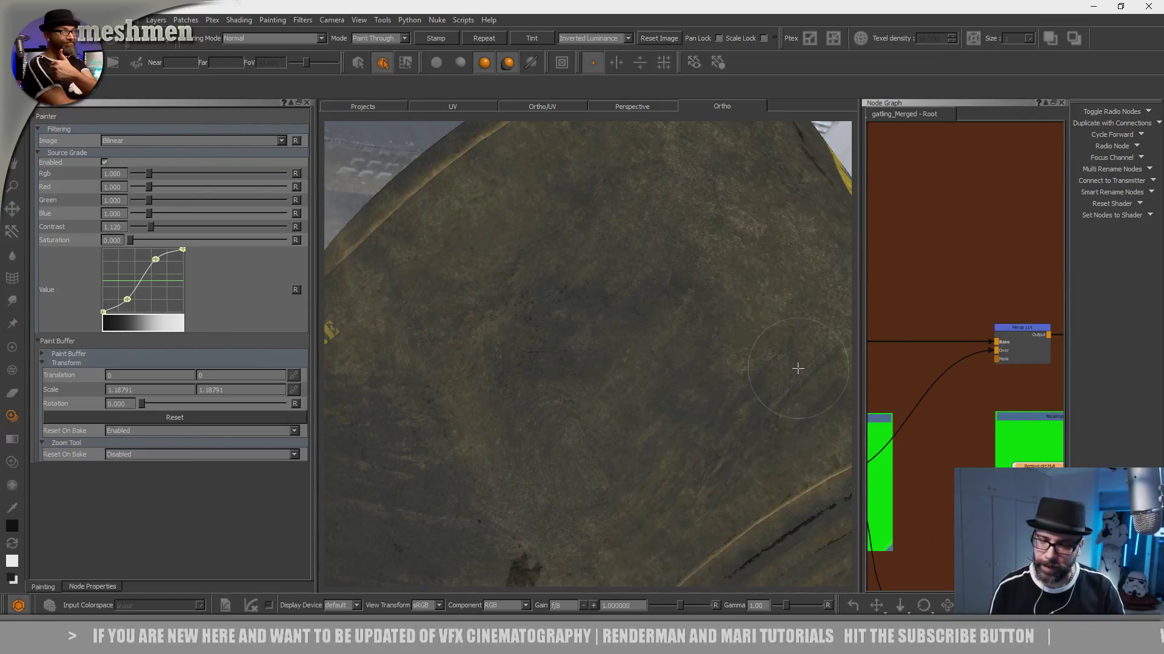
{"action": "left_click_drag", "start_coordinate": [585, 452], "coordinate": [501, 205], "text": "shift"}
{"action": "mouse_move", "coordinate": [685, 503]}
{"action": "left_mouse_down", "text": "shift"}
{"action": "mouse_move", "coordinate": [506, 309]}
{"action": "mouse_move", "coordinate": [419, 278]}
{"action": "mouse_move", "coordinate": [439, 177]}
{"action": "mouse_move", "coordinate": [395, 246]}
{"action": "mouse_move", "coordinate": [481, 242]}
{"action": "mouse_move", "coordinate": [566, 345]}
{"action": "mouse_move", "coordinate": [552, 315]}
{"action": "left_mouse_up", "text": "shift"}
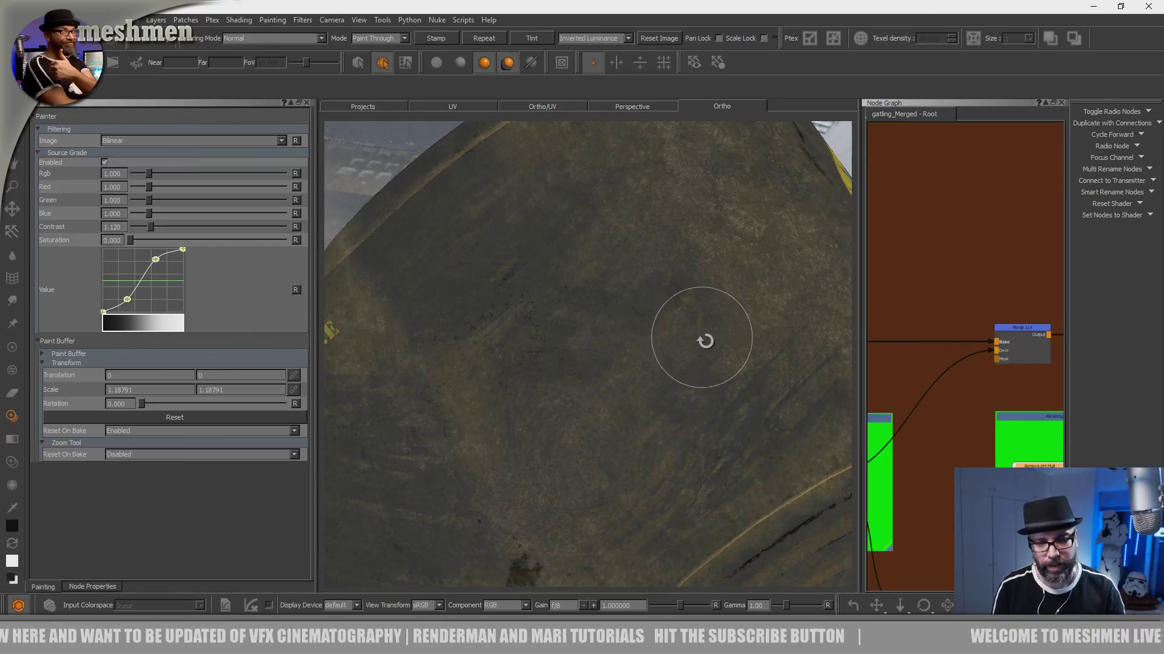
- Position the smear image over the housing surface above the three-crowns emblem and paint dirt removal through it
{"action": "right_click_drag", "start_coordinate": [700, 335], "coordinate": [589, 400], "text": "alt"}
{"action": "mouse_move", "coordinate": [589, 400]}
{"action": "left_mouse_down", "text": "alt"}
{"action": "mouse_move", "coordinate": [490, 368]}
{"action": "mouse_move", "coordinate": [616, 328]}
{"action": "mouse_move", "coordinate": [581, 321]}
{"action": "left_mouse_up", "text": "alt"}
{"action": "right_click_drag", "start_coordinate": [553, 347], "coordinate": [697, 321], "text": "alt"}
{"action": "middle_click_drag", "start_coordinate": [620, 338], "coordinate": [620, 330], "text": "alt"}
{"action": "left_click_drag", "start_coordinate": [613, 372], "coordinate": [631, 407], "text": "alt"}
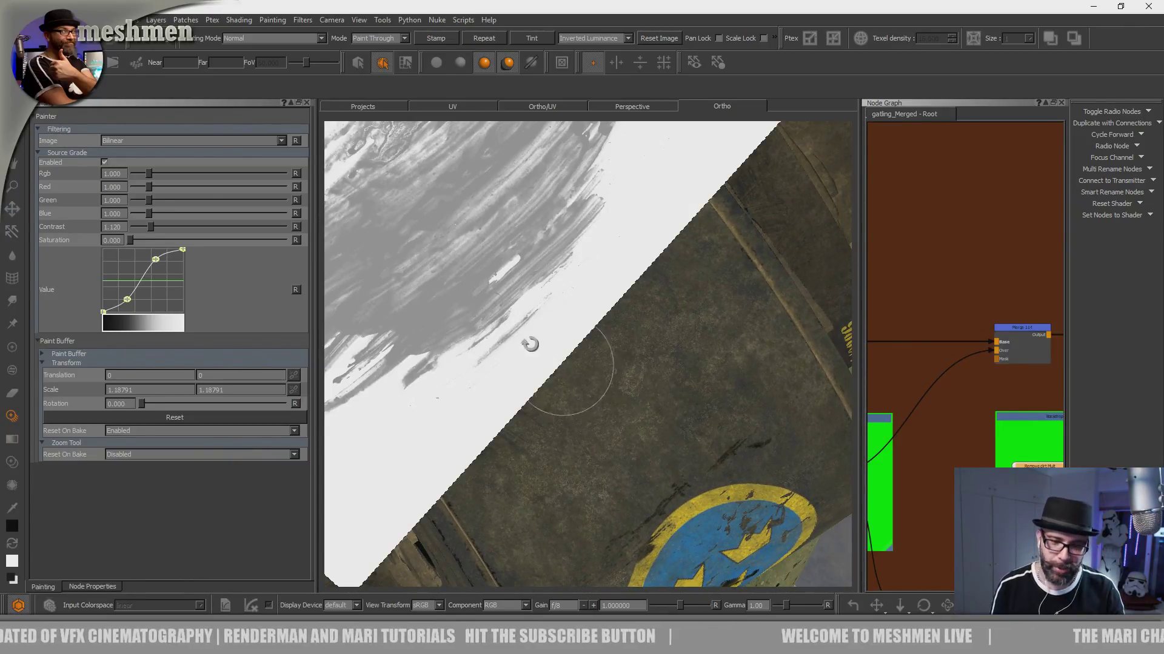
{"action": "middle_click_drag", "start_coordinate": [597, 461], "coordinate": [636, 506], "text": "shift"}
{"action": "mouse_move", "coordinate": [512, 349]}
{"action": "middle_mouse_down", "text": "shift"}
{"action": "mouse_move", "coordinate": [636, 493]}
{"action": "mouse_move", "coordinate": [605, 392]}
{"action": "middle_mouse_up", "text": "shift"}
{"action": "left_click_drag", "start_coordinate": [605, 392], "coordinate": [506, 424]}
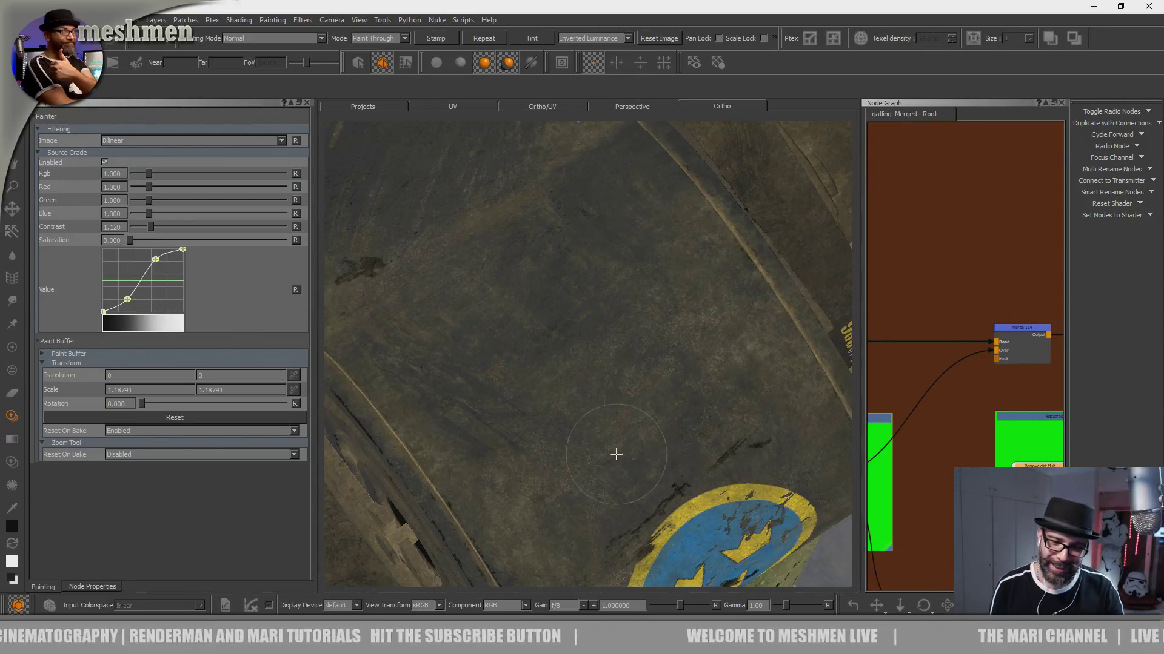
{"action": "left_click_drag", "start_coordinate": [637, 485], "coordinate": [622, 451], "text": "shift"}
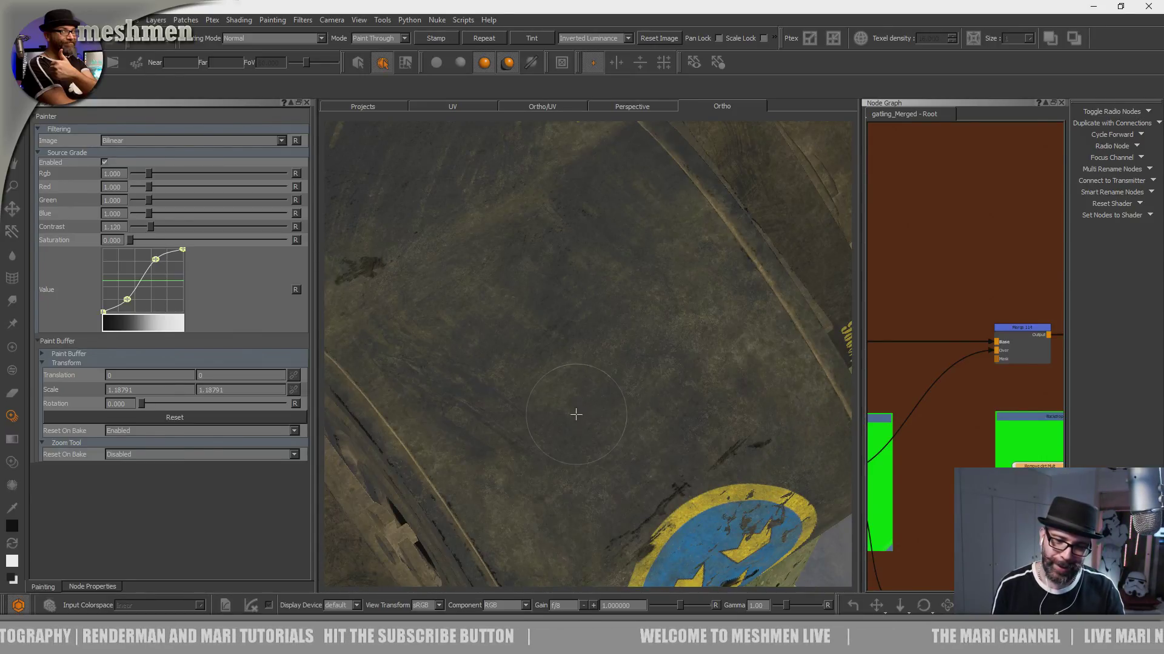
- Place the smear image diagonally beside the three-crowns emblem, paint dirt removal through it, and check the result on the whole gun
{"action": "left_click_drag", "start_coordinate": [669, 502], "coordinate": [666, 485]}
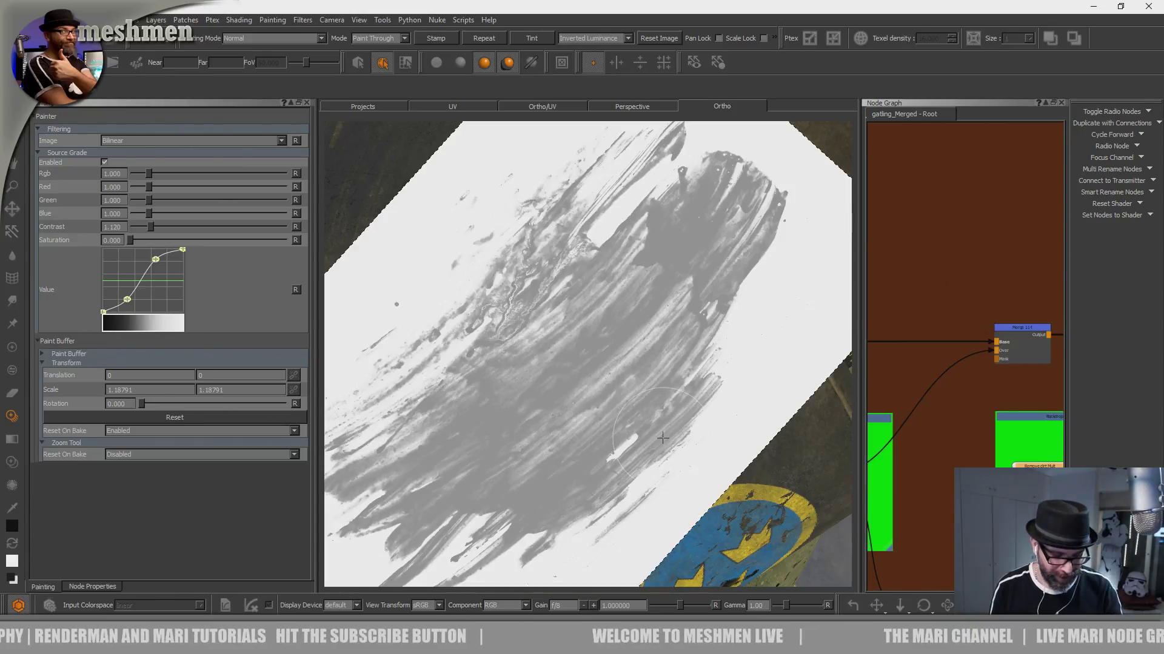
{"action": "mouse_move", "coordinate": [567, 316]}
{"action": "left_mouse_down"}
{"action": "mouse_move", "coordinate": [597, 419]}
{"action": "mouse_move", "coordinate": [607, 380]}
{"action": "left_mouse_up"}
{"action": "right_click_drag", "start_coordinate": [608, 379], "coordinate": [537, 416], "text": "alt"}
{"action": "middle_click_drag", "start_coordinate": [562, 439], "coordinate": [581, 381], "text": "alt"}
{"action": "right_click_drag", "start_coordinate": [582, 382], "coordinate": [615, 349], "text": "alt"}
{"action": "left_click_drag", "start_coordinate": [616, 350], "coordinate": [580, 381], "text": "alt"}
{"action": "middle_click_drag", "start_coordinate": [580, 381], "coordinate": [526, 303], "text": "alt"}
{"action": "right_click_drag", "start_coordinate": [526, 303], "coordinate": [589, 345], "text": "alt"}
{"action": "mouse_move", "coordinate": [599, 506]}
{"action": "left_mouse_down", "text": "shift"}
{"action": "mouse_move", "coordinate": [654, 517]}
{"action": "mouse_move", "coordinate": [586, 445]}
{"action": "left_mouse_up", "text": "shift"}
{"action": "key", "text": "apostrophe"}
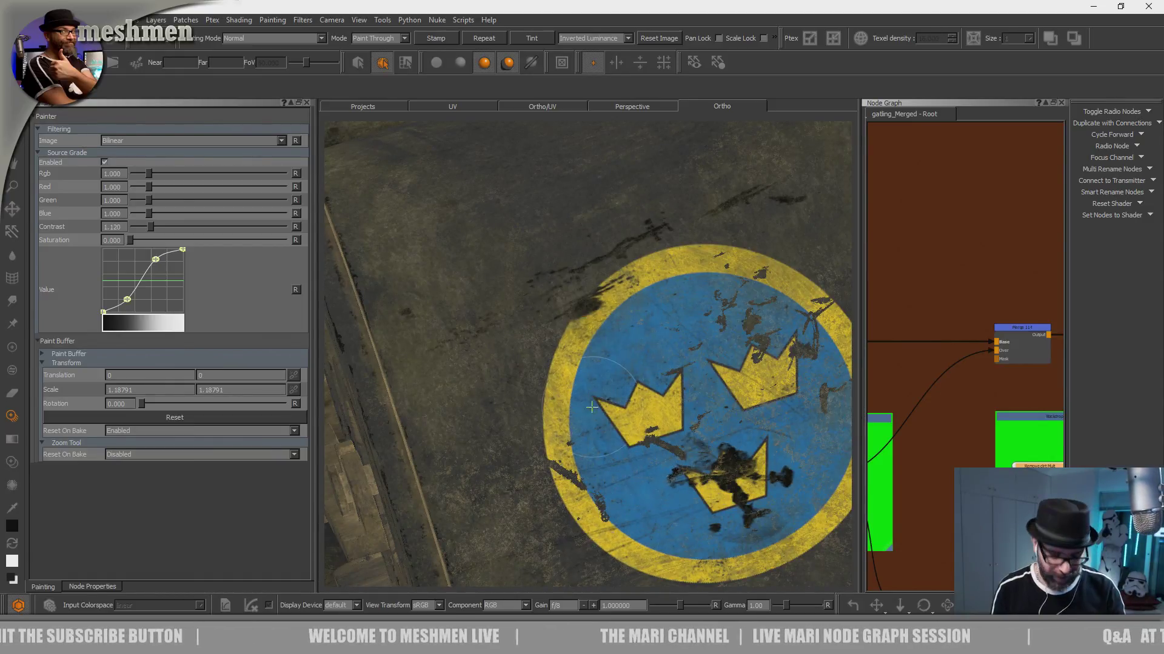
{"action": "key", "text": "apostrophe"}
{"action": "key", "text": "apostrophe"}
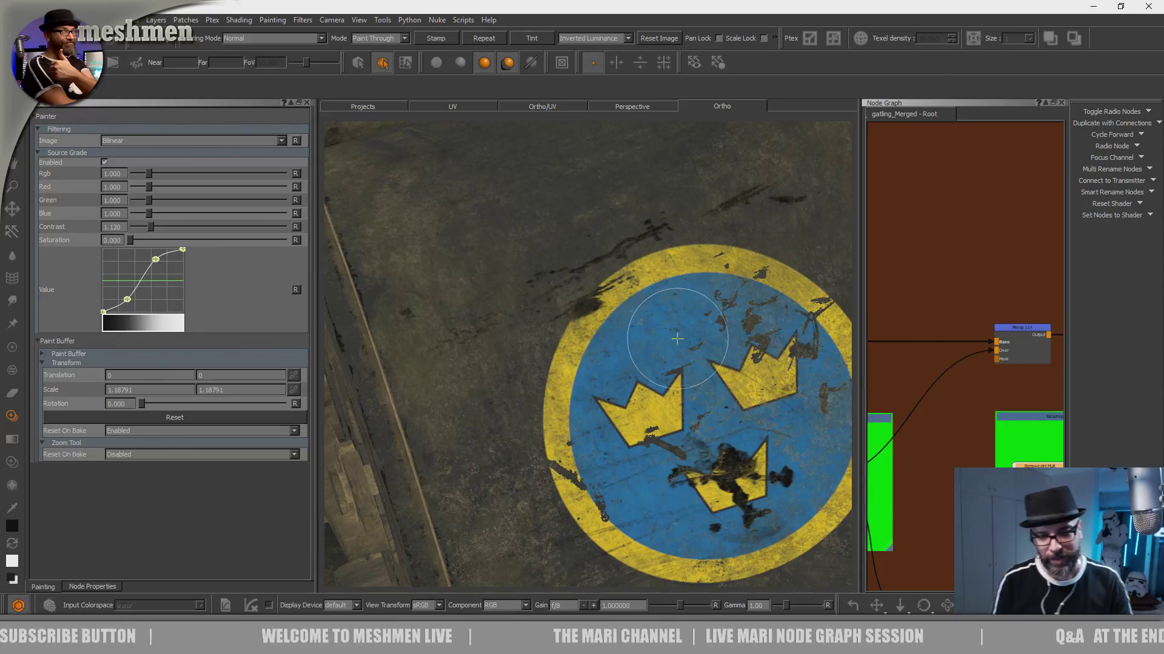
{"action": "scroll", "coordinate": [637, 364], "scroll_direction": "down", "scroll_amount": 6}
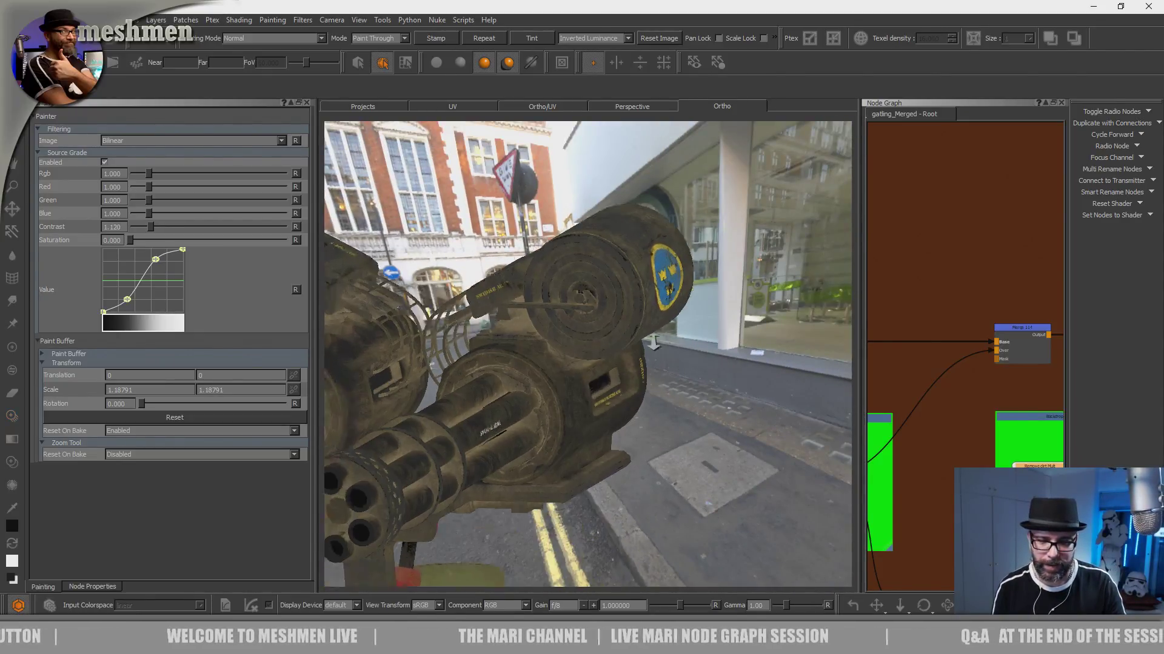
- Examine the dirt wear on the gun barrels, their mounting ring and the surrounding housing from several angles
{"action": "mouse_move", "coordinate": [618, 337]}
{"action": "left_mouse_down", "text": "alt"}
{"action": "mouse_move", "coordinate": [594, 323]}
{"action": "mouse_move", "coordinate": [616, 320]}
{"action": "left_mouse_up", "text": "alt"}
{"action": "middle_click_drag", "start_coordinate": [616, 320], "coordinate": [586, 330], "text": "alt"}
{"action": "left_click_drag", "start_coordinate": [587, 331], "coordinate": [613, 391], "text": "alt"}
{"action": "mouse_move", "coordinate": [613, 391]}
{"action": "middle_mouse_down", "text": "alt"}
{"action": "mouse_move", "coordinate": [543, 428]}
{"action": "mouse_move", "coordinate": [541, 578]}
{"action": "middle_mouse_up", "text": "alt"}
{"action": "right_click_drag", "start_coordinate": [541, 579], "coordinate": [573, 356], "text": "alt"}
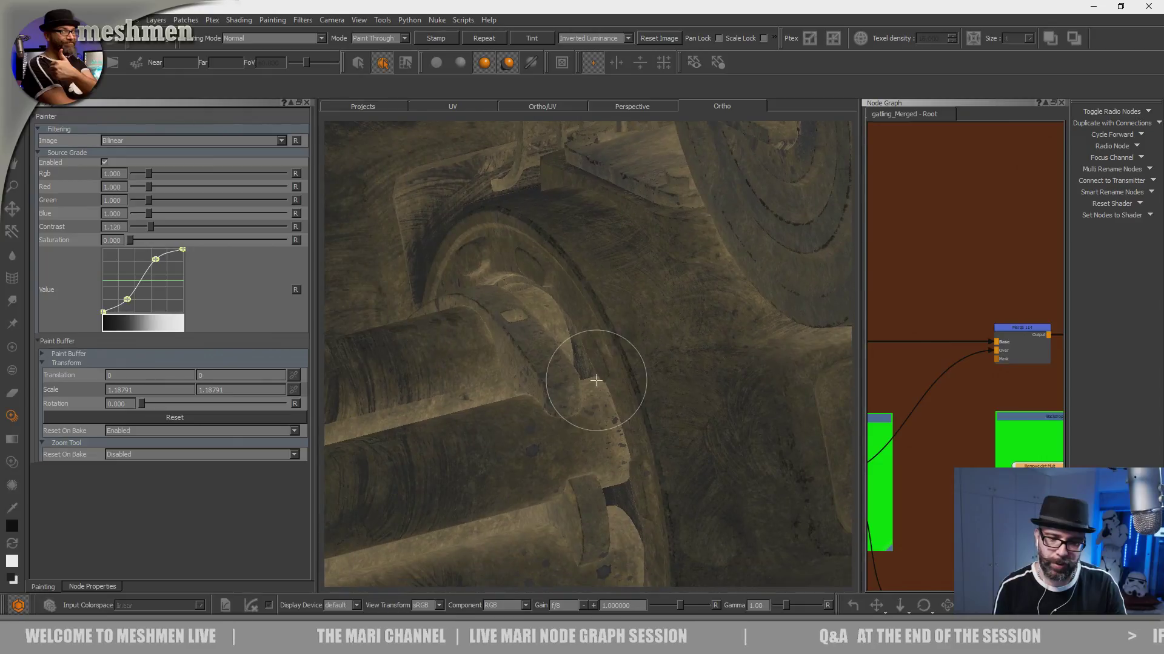
{"action": "left_click_drag", "start_coordinate": [563, 391], "coordinate": [605, 384], "text": "alt"}
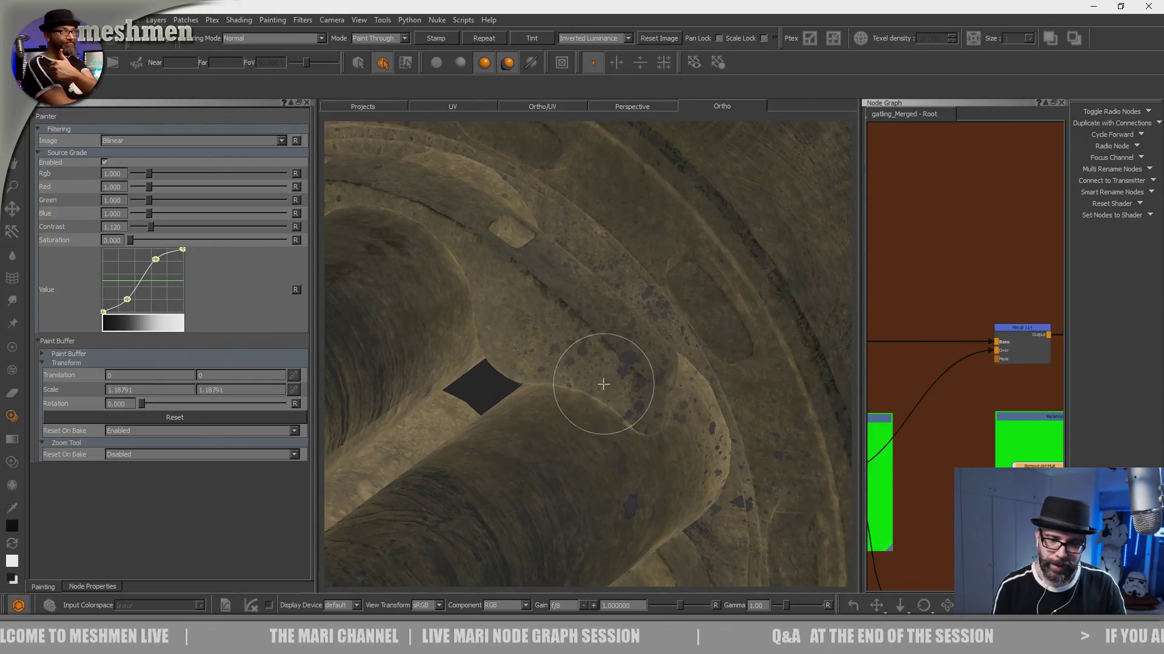
{"action": "middle_click_drag", "start_coordinate": [617, 295], "coordinate": [610, 390], "text": "alt"}
{"action": "right_click_drag", "start_coordinate": [610, 390], "coordinate": [553, 386], "text": "alt"}
{"action": "mouse_move", "coordinate": [553, 386]}
{"action": "left_mouse_down", "text": "alt"}
{"action": "mouse_move", "coordinate": [538, 442]}
{"action": "mouse_move", "coordinate": [610, 374]}
{"action": "left_mouse_up", "text": "alt"}
{"action": "middle_click_drag", "start_coordinate": [610, 374], "coordinate": [721, 303], "text": "alt"}
{"action": "mouse_move", "coordinate": [721, 303]}
{"action": "right_mouse_down", "text": "alt"}
{"action": "mouse_move", "coordinate": [540, 333]}
{"action": "mouse_move", "coordinate": [503, 351]}
{"action": "right_mouse_up", "text": "alt"}
{"action": "left_click_drag", "start_coordinate": [503, 351], "coordinate": [536, 400], "text": "alt"}
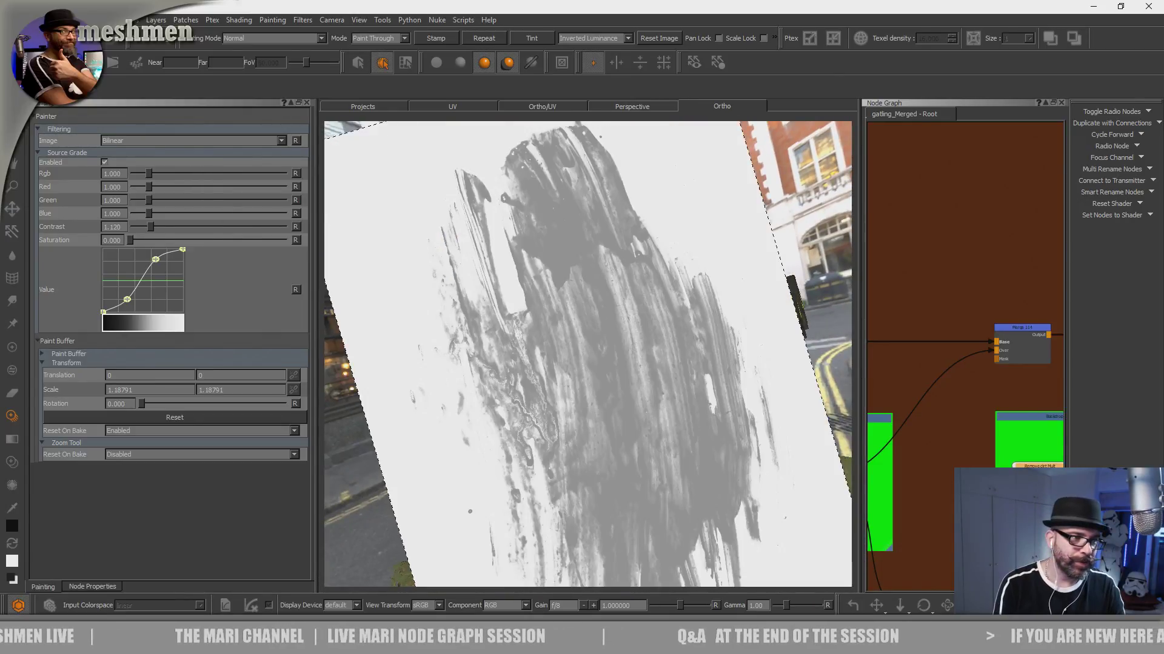
- Lasso-select the gatling barrels by connected mesh and hide them, including the parts left over from the first selection
{"action": "key", "text": "s"}
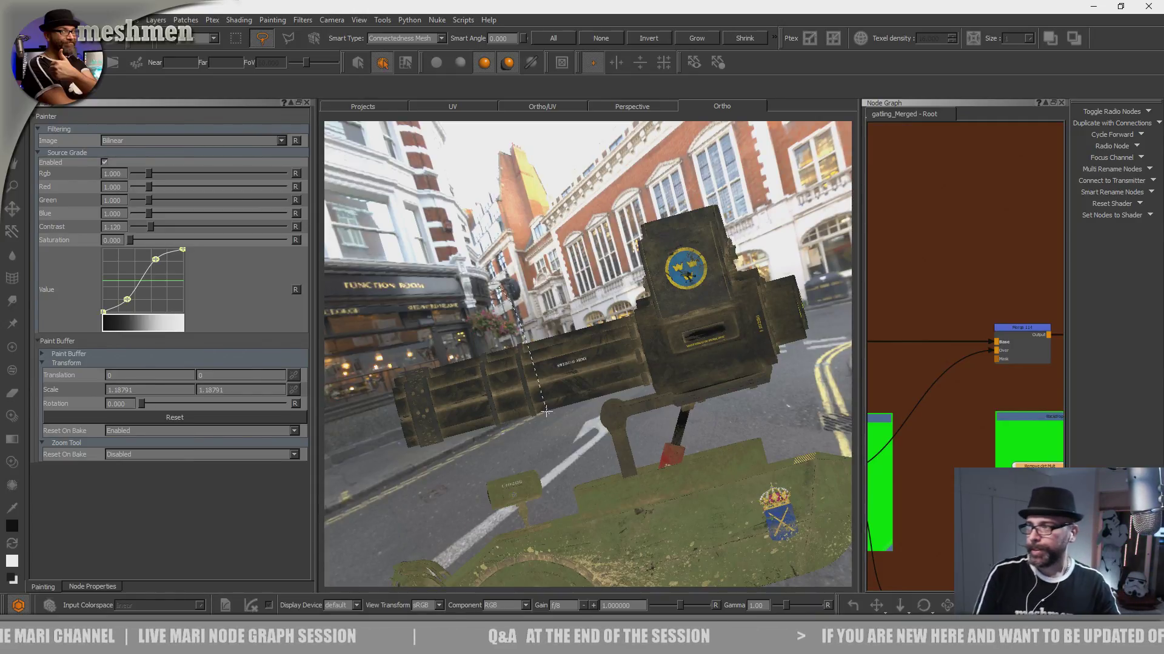
{"action": "left_click_drag", "start_coordinate": [546, 412], "coordinate": [534, 449]}
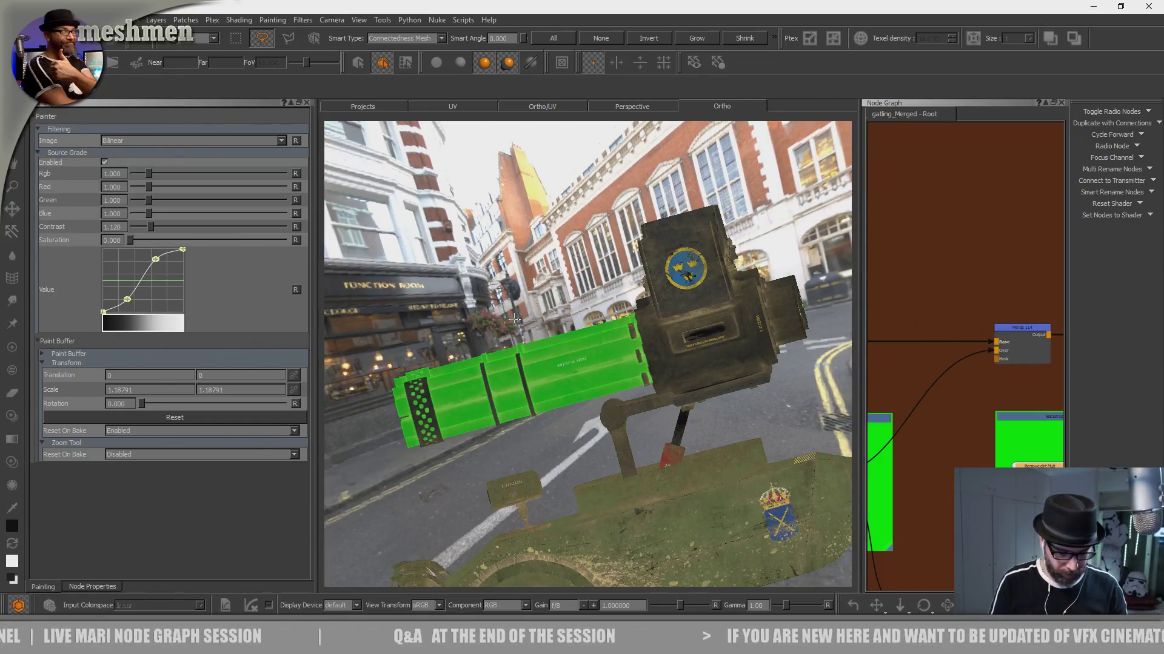
{"action": "key", "text": "h"}
{"action": "middle_click_drag", "start_coordinate": [534, 348], "coordinate": [537, 326], "text": "alt"}
{"action": "left_click_drag", "start_coordinate": [550, 276], "coordinate": [470, 443]}
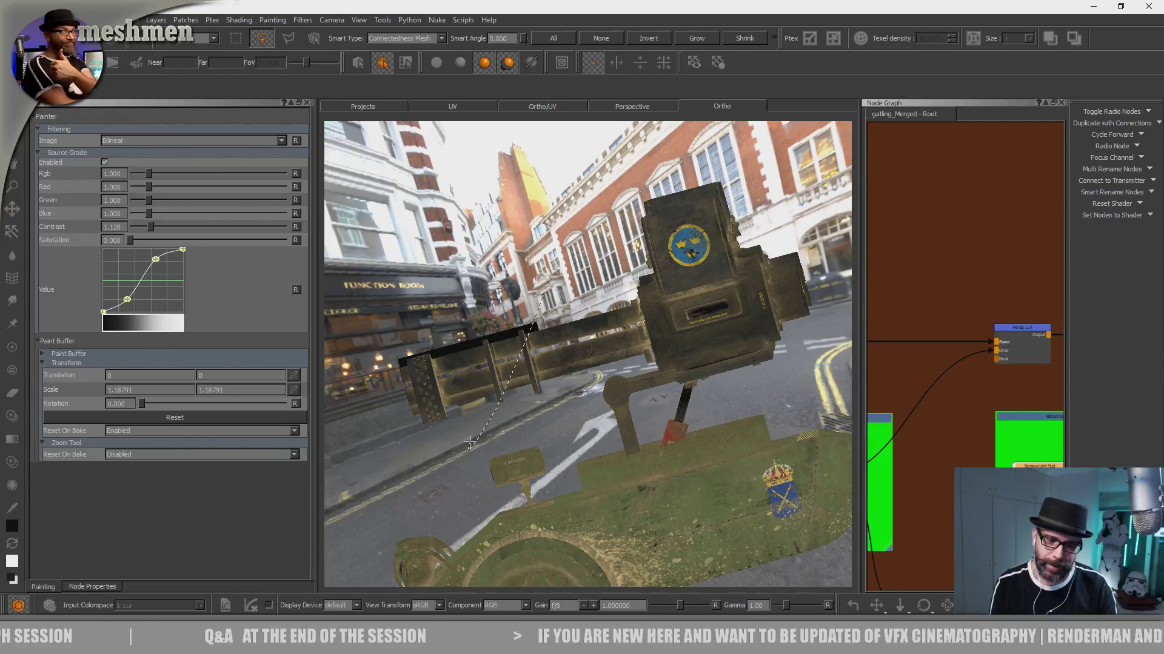
{"action": "left_click_drag", "start_coordinate": [470, 443], "coordinate": [471, 443]}
{"action": "key", "text": "h"}
- Examine the vehicle from its standard orthographic sides and look closely into the openings behind the hidden barrels
{"action": "left_click_drag", "start_coordinate": [547, 372], "coordinate": [591, 349], "text": "alt"}
{"action": "key", "text": "Left"}
{"action": "key", "text": "Right"}
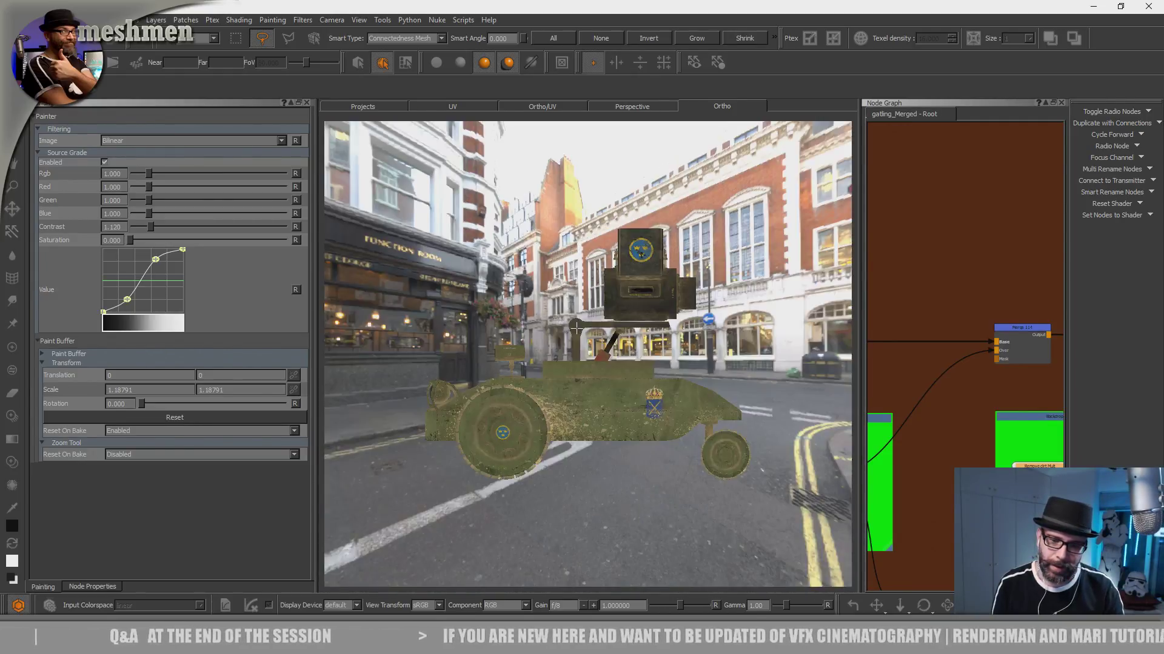
{"action": "key", "text": "Up"}
{"action": "key", "text": "Down"}
{"action": "key", "text": "Page_Up"}
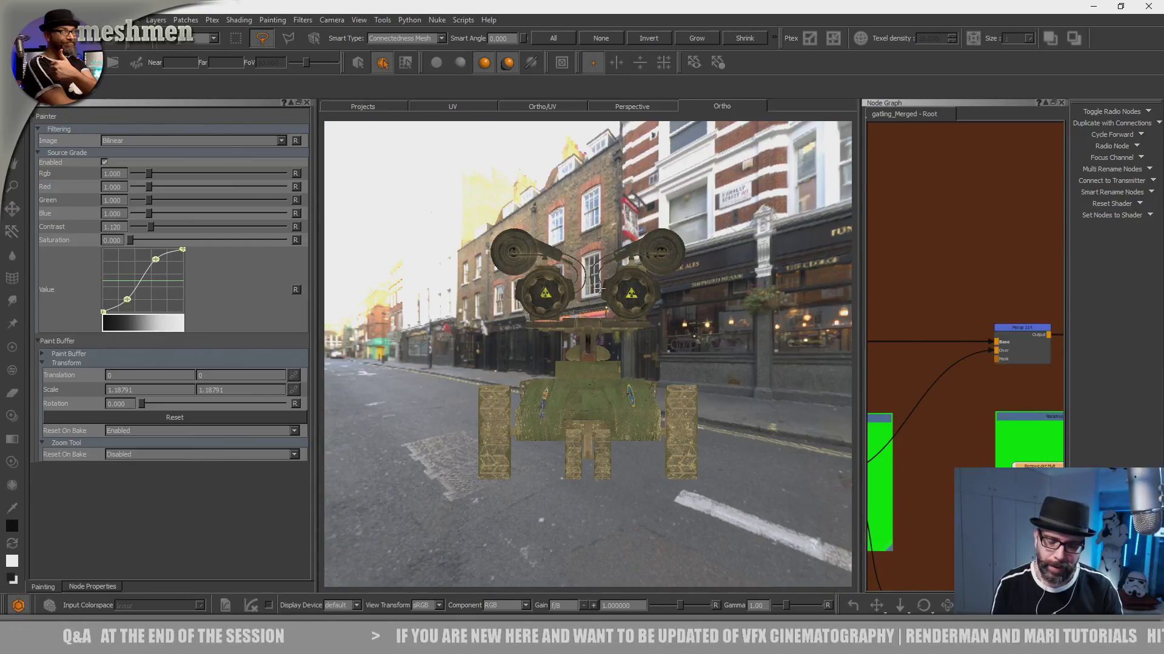
{"action": "key", "text": "Page_Down"}
{"action": "middle_click_drag", "start_coordinate": [600, 292], "coordinate": [584, 358], "text": "alt"}
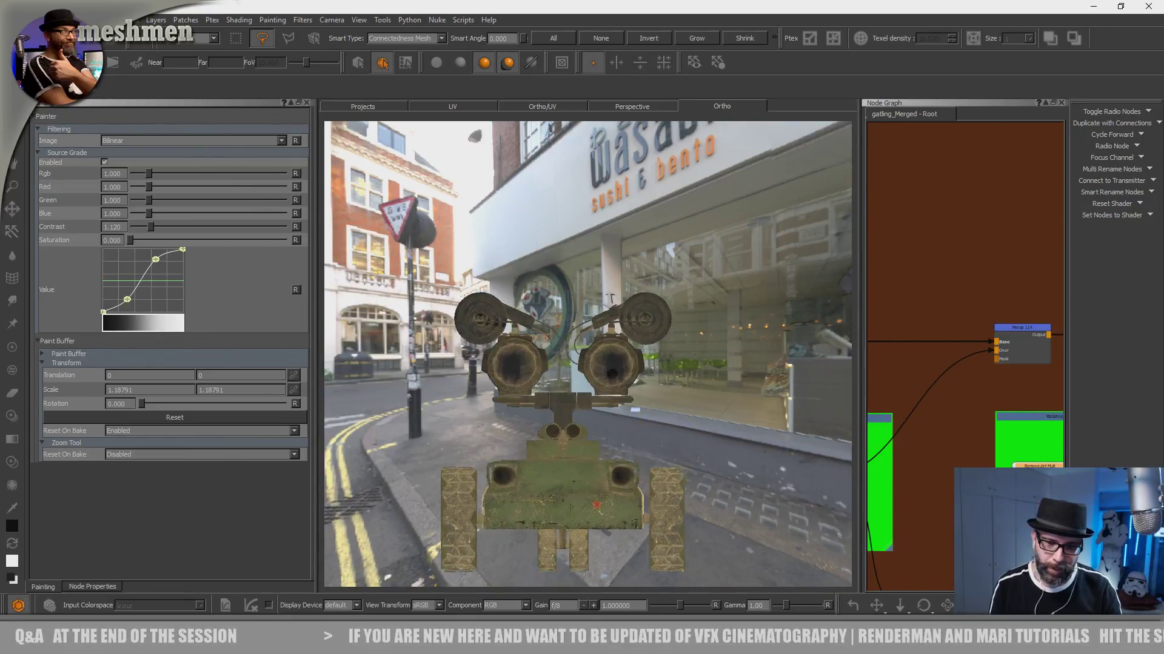
{"action": "right_click_drag", "start_coordinate": [583, 358], "coordinate": [599, 311], "text": "alt"}
{"action": "middle_click_drag", "start_coordinate": [561, 339], "coordinate": [611, 243], "text": "alt"}
{"action": "right_click_drag", "start_coordinate": [611, 242], "coordinate": [607, 333], "text": "alt"}
{"action": "middle_click_drag", "start_coordinate": [584, 291], "coordinate": [558, 312], "text": "alt"}
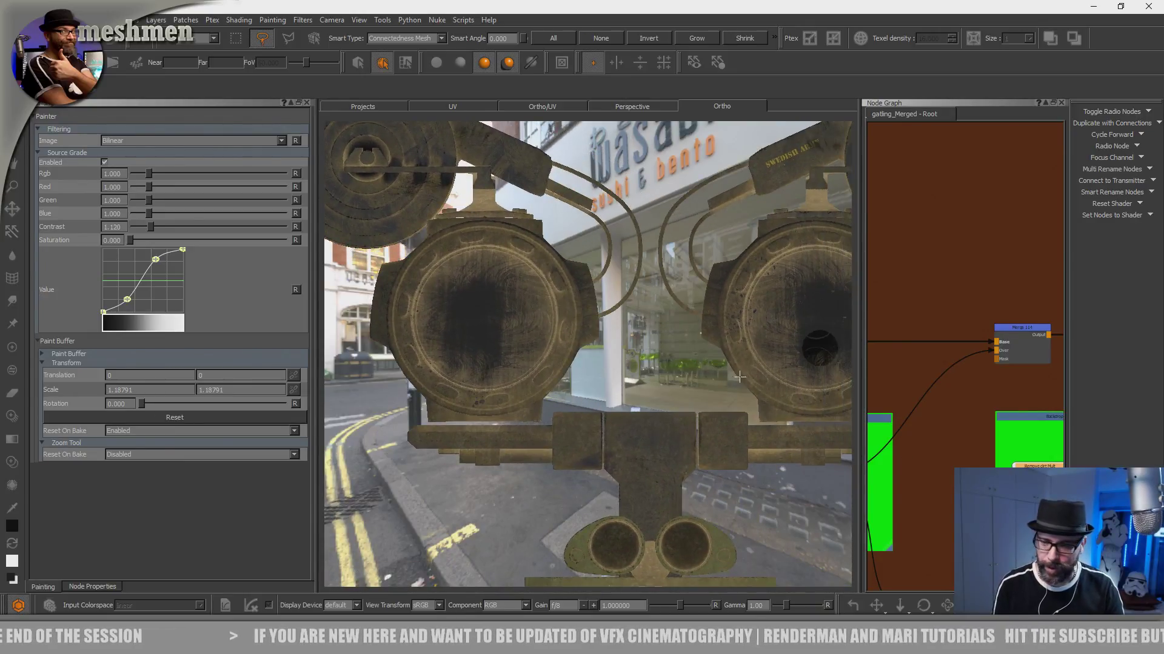
- Enlarge the node graph, open the add drips paint node's properties, and activate the Paint tool over the gun's round opening
{"action": "left_click_drag", "start_coordinate": [859, 403], "coordinate": [671, 403]}
{"action": "scroll", "coordinate": [877, 321], "scroll_direction": "down", "scroll_amount": 3}
{"action": "middle_click_drag", "start_coordinate": [877, 321], "coordinate": [755, 316]}
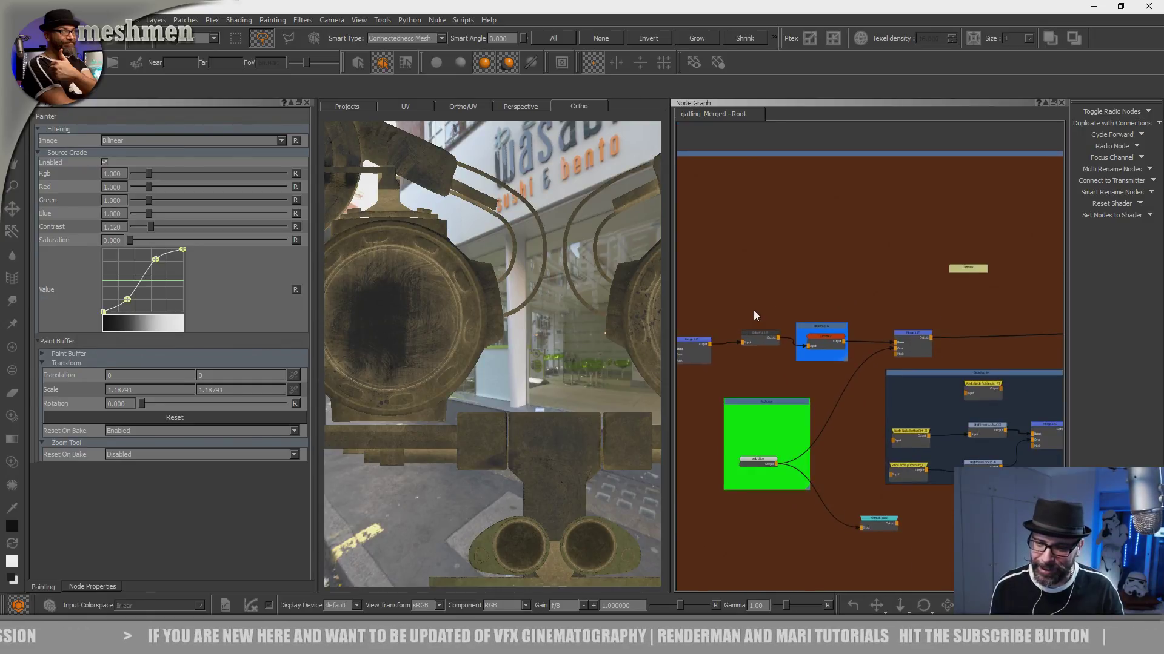
{"action": "double_click", "coordinate": [768, 463]}
{"action": "middle_click_drag", "start_coordinate": [439, 379], "coordinate": [473, 321], "text": "alt"}
{"action": "right_click_drag", "start_coordinate": [472, 322], "coordinate": [537, 379], "text": "alt"}
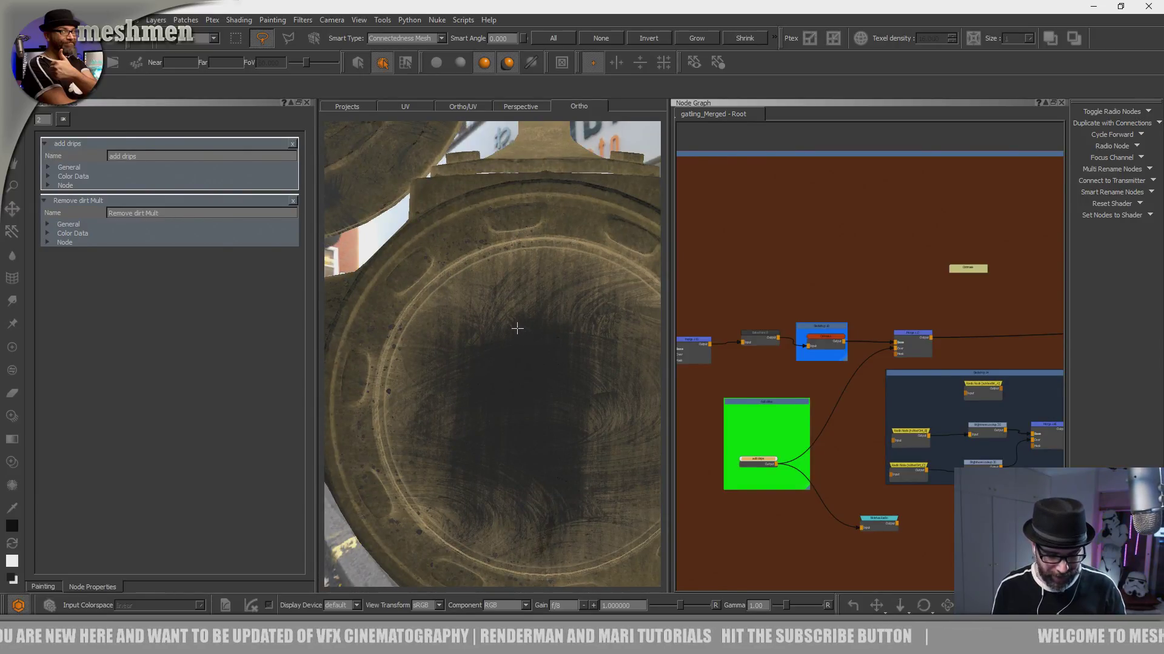
{"action": "key", "text": "p"}
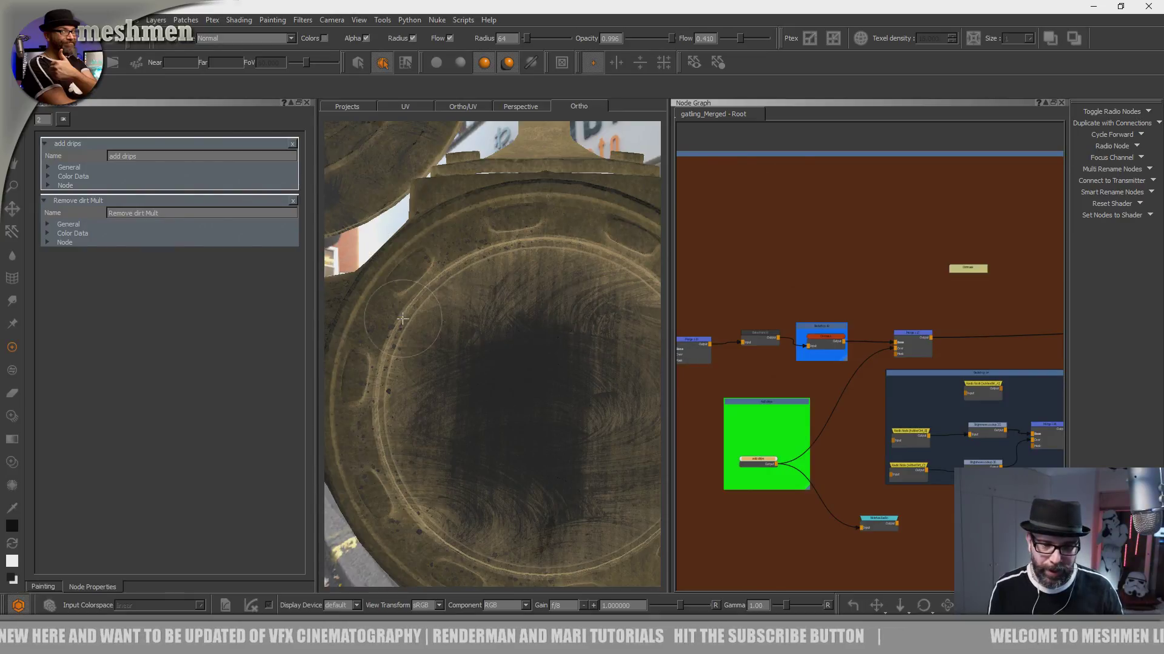
{"action": "left_click_drag", "start_coordinate": [761, 465], "coordinate": [762, 467]}
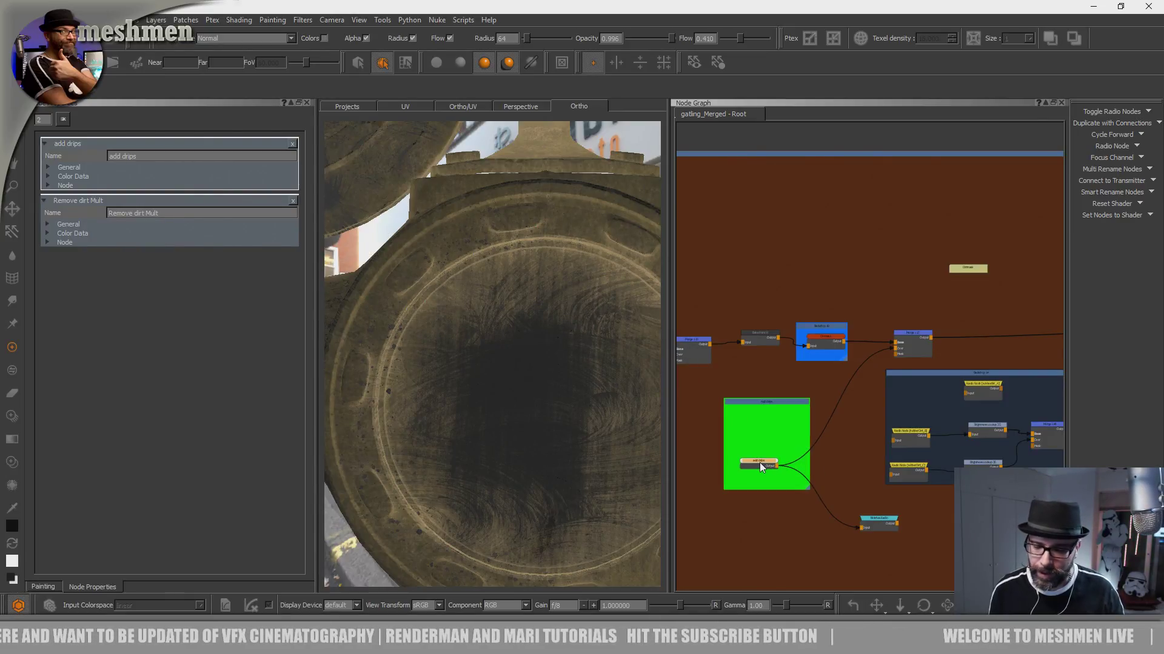
- Find the oil backdrop in the node graph and select its AddOil paint node as the paint target
{"action": "scroll", "coordinate": [781, 460], "scroll_direction": "up", "scroll_amount": 6}
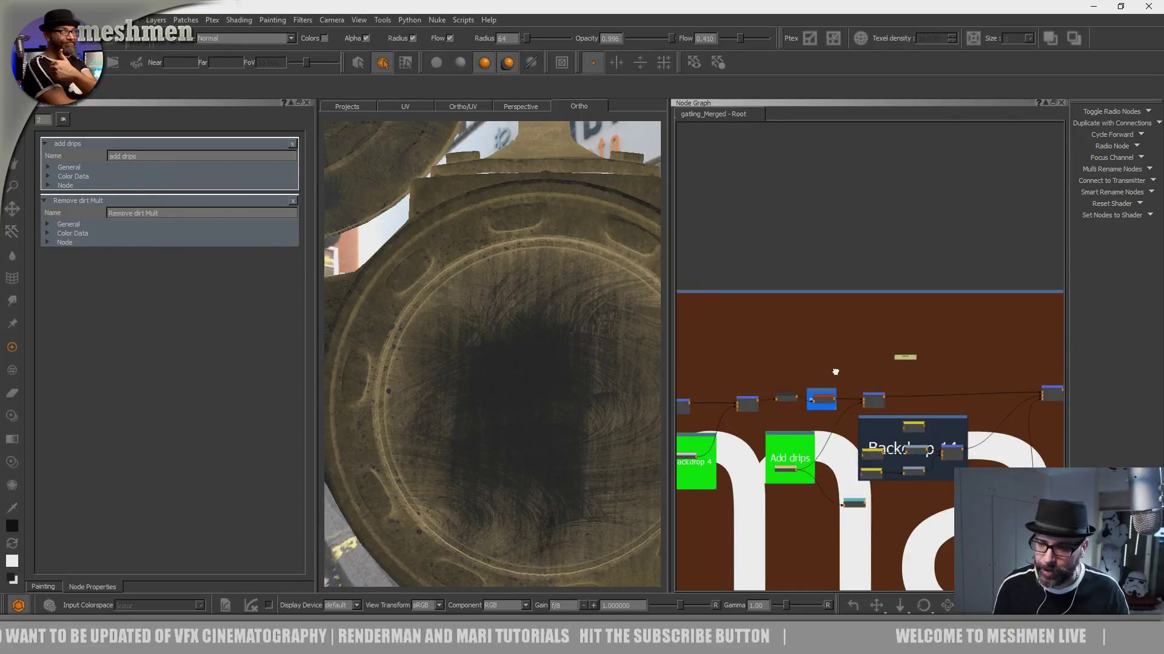
{"action": "middle_click_drag", "start_coordinate": [911, 362], "coordinate": [968, 410]}
{"action": "scroll", "coordinate": [874, 384], "scroll_direction": "up", "scroll_amount": 4}
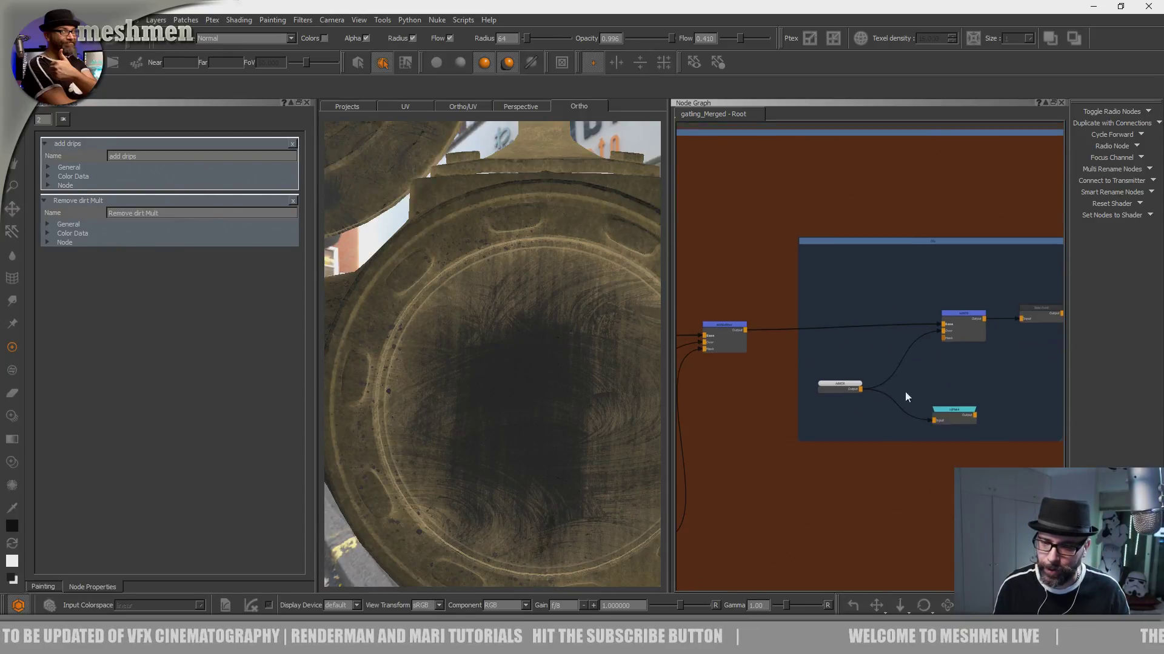
{"action": "scroll", "coordinate": [894, 388], "scroll_direction": "up", "scroll_amount": 3}
{"action": "left_click", "coordinate": [795, 386]}
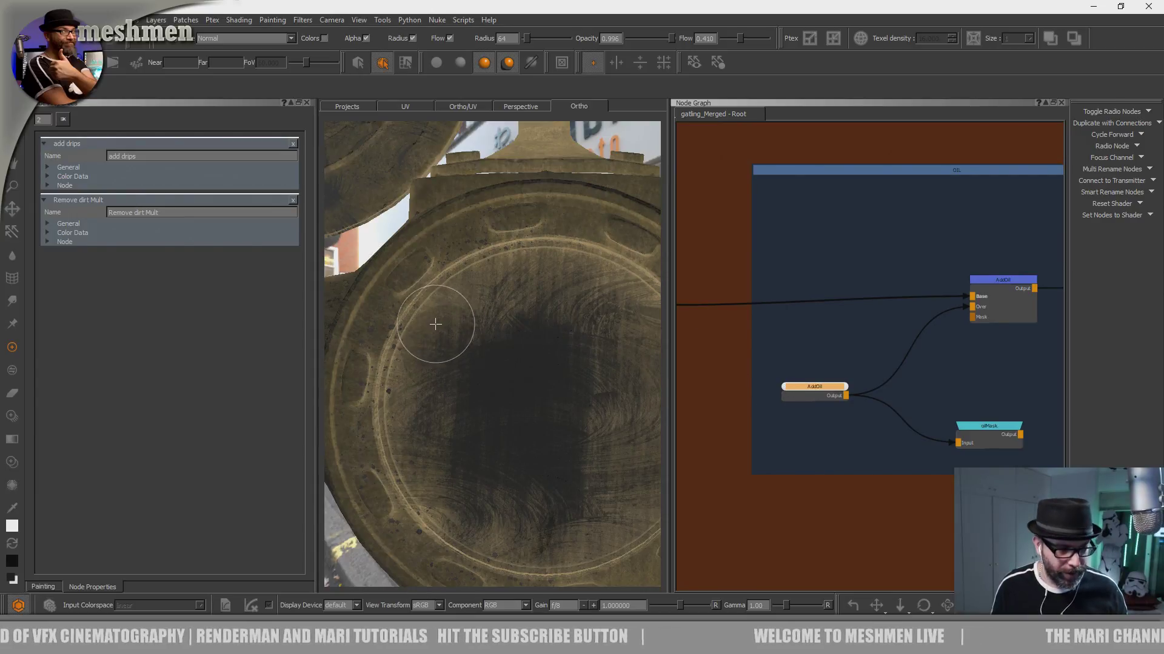
- Try painting oil inside the gun's round opening and undo the strokes
{"action": "left_click", "coordinate": [489, 358]}
{"action": "key", "text": "ctrl+z"}
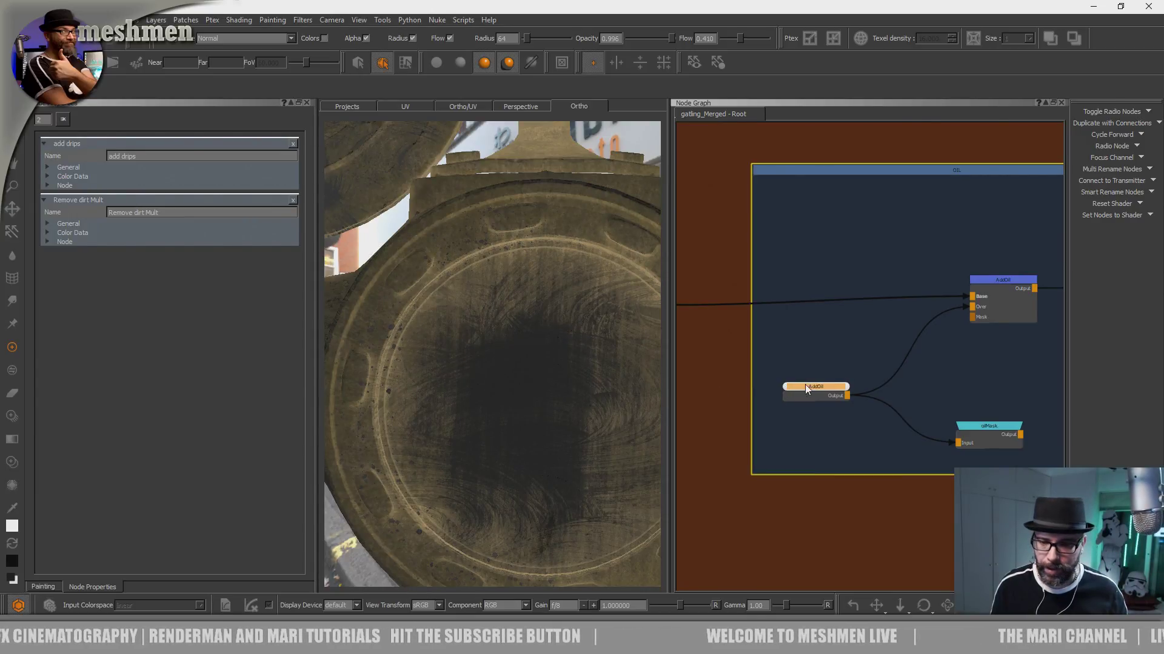
{"action": "mouse_move", "coordinate": [492, 331]}
{"action": "left_mouse_down"}
{"action": "mouse_move", "coordinate": [510, 266]}
{"action": "mouse_move", "coordinate": [474, 310]}
{"action": "left_mouse_up"}
{"action": "key", "text": "ctrl+z"}
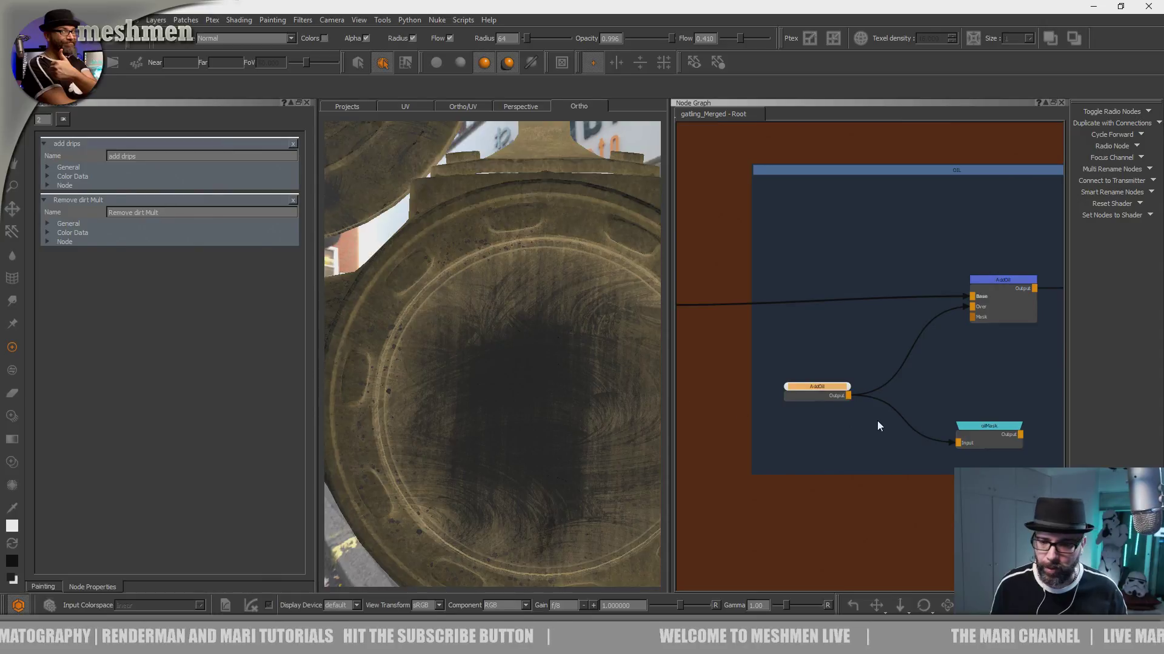
- Frame the AddOil nodes and the rim of the gun opening, and view the AddOil paint node alone on the model
{"action": "scroll", "coordinate": [822, 406], "scroll_direction": "up", "scroll_amount": 2}
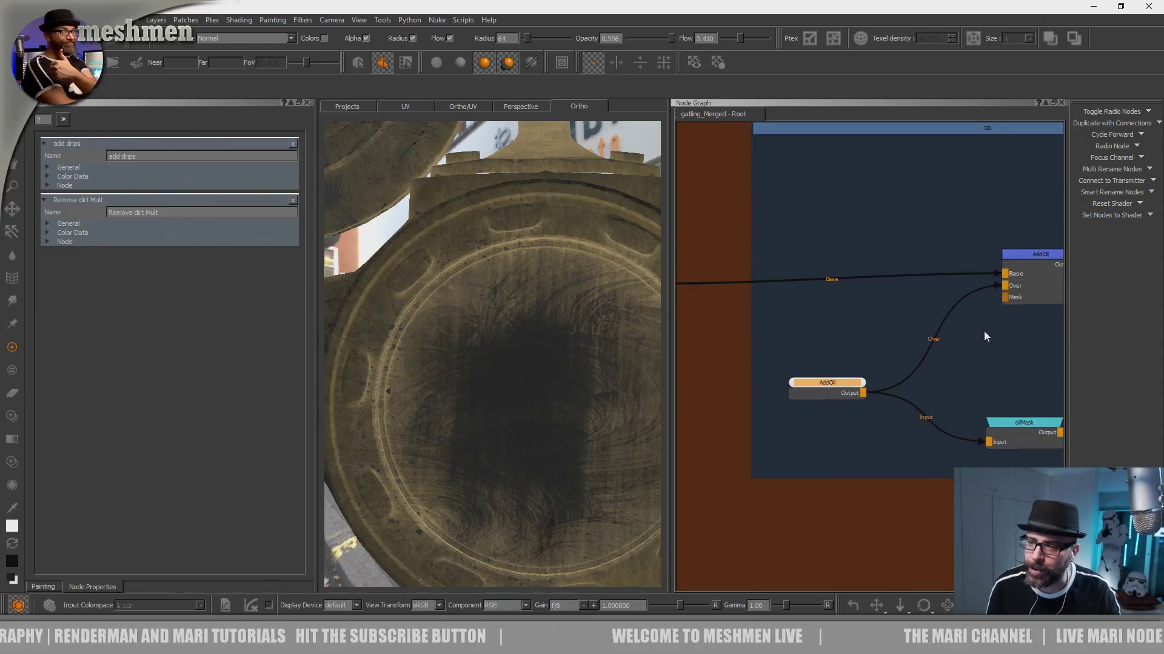
{"action": "middle_click_drag", "start_coordinate": [983, 330], "coordinate": [872, 349]}
{"action": "middle_click_drag", "start_coordinate": [943, 358], "coordinate": [949, 327]}
{"action": "left_click_drag", "start_coordinate": [567, 388], "coordinate": [509, 386], "text": "alt"}
{"action": "middle_click_drag", "start_coordinate": [423, 397], "coordinate": [481, 394], "text": "alt"}
{"action": "right_click_drag", "start_coordinate": [481, 394], "coordinate": [464, 366], "text": "alt"}
{"action": "middle_click_drag", "start_coordinate": [464, 366], "coordinate": [519, 379], "text": "alt"}
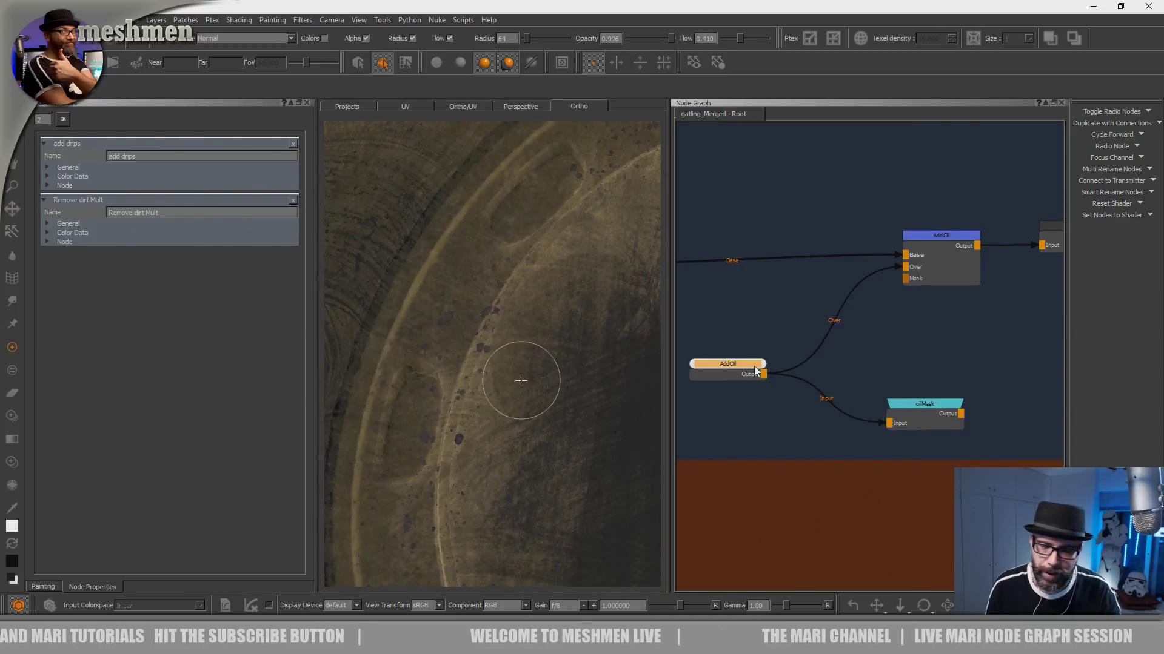
{"action": "left_click", "coordinate": [744, 369]}
{"action": "key", "text": "1"}
- Try dabbing oil splatter along the rim of the gun opening and undo the dabs
{"action": "left_click", "coordinate": [486, 383]}
{"action": "left_click", "coordinate": [499, 284]}
{"action": "left_click", "coordinate": [508, 372]}
{"action": "key", "text": "ctrl+z"}
{"action": "key", "text": "ctrl+z"}
{"action": "key", "text": "ctrl+z"}
{"action": "mouse_move", "coordinate": [532, 406]}
{"action": "left_mouse_down", "text": "alt"}
{"action": "mouse_move", "coordinate": [499, 390]}
{"action": "mouse_move", "coordinate": [535, 398]}
{"action": "left_mouse_up", "text": "alt"}
{"action": "right_click_drag", "start_coordinate": [535, 398], "coordinate": [514, 389], "text": "alt"}
{"action": "left_click", "coordinate": [523, 411]}
{"action": "left_click", "coordinate": [547, 332]}
{"action": "left_click", "coordinate": [508, 400]}
{"action": "left_click", "coordinate": [534, 384]}
{"action": "left_click", "coordinate": [551, 384]}
{"action": "key", "text": "ctrl+z"}
{"action": "key", "text": "ctrl+z"}
{"action": "key", "text": "ctrl+z"}
{"action": "key", "text": "ctrl+z"}
{"action": "key", "text": "ctrl+z"}
- View the AddOil paint node's splatter alone on the model and shift the AddOil paint and merge nodes slightly in the graph
{"action": "left_click_drag", "start_coordinate": [739, 376], "coordinate": [730, 368]}
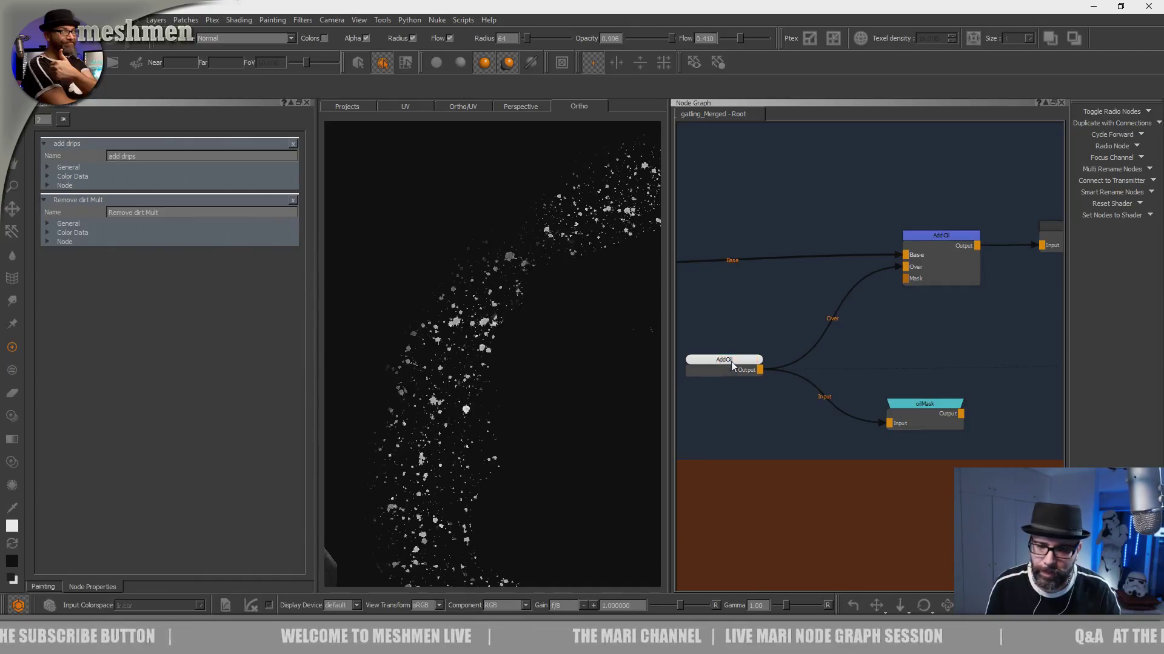
{"action": "left_click_drag", "start_coordinate": [939, 245], "coordinate": [940, 253]}
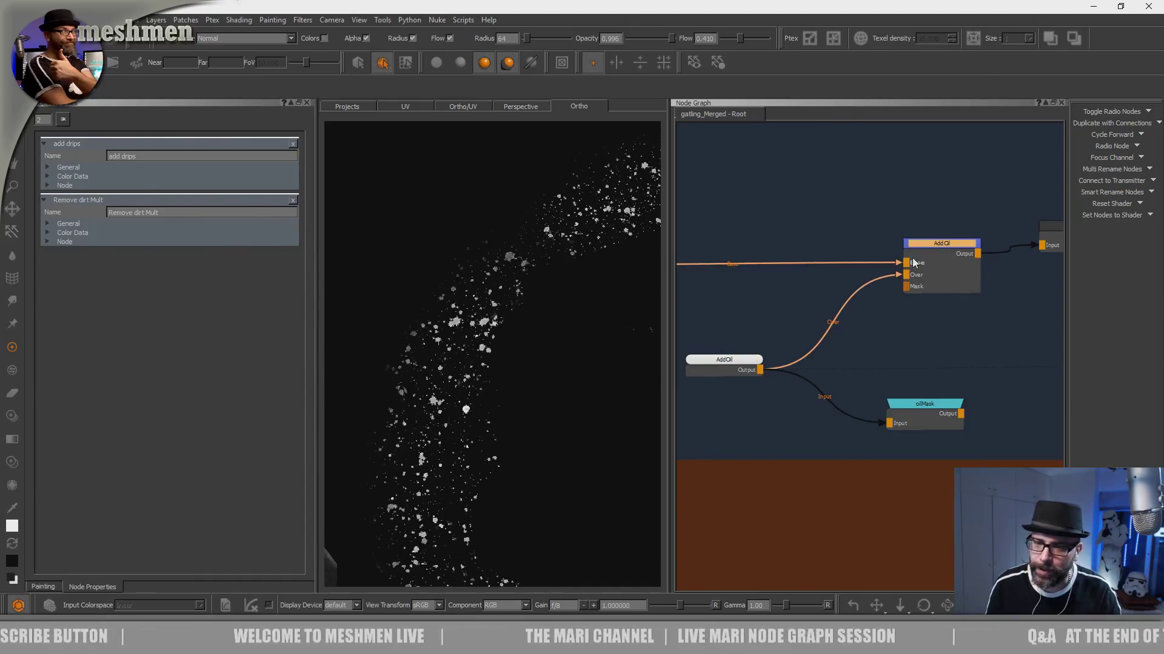
{"action": "mouse_move", "coordinate": [513, 351]}
{"action": "left_mouse_down", "text": "alt"}
{"action": "mouse_move", "coordinate": [482, 351]}
{"action": "mouse_move", "coordinate": [501, 372]}
{"action": "mouse_move", "coordinate": [499, 358]}
{"action": "left_mouse_up", "text": "alt"}
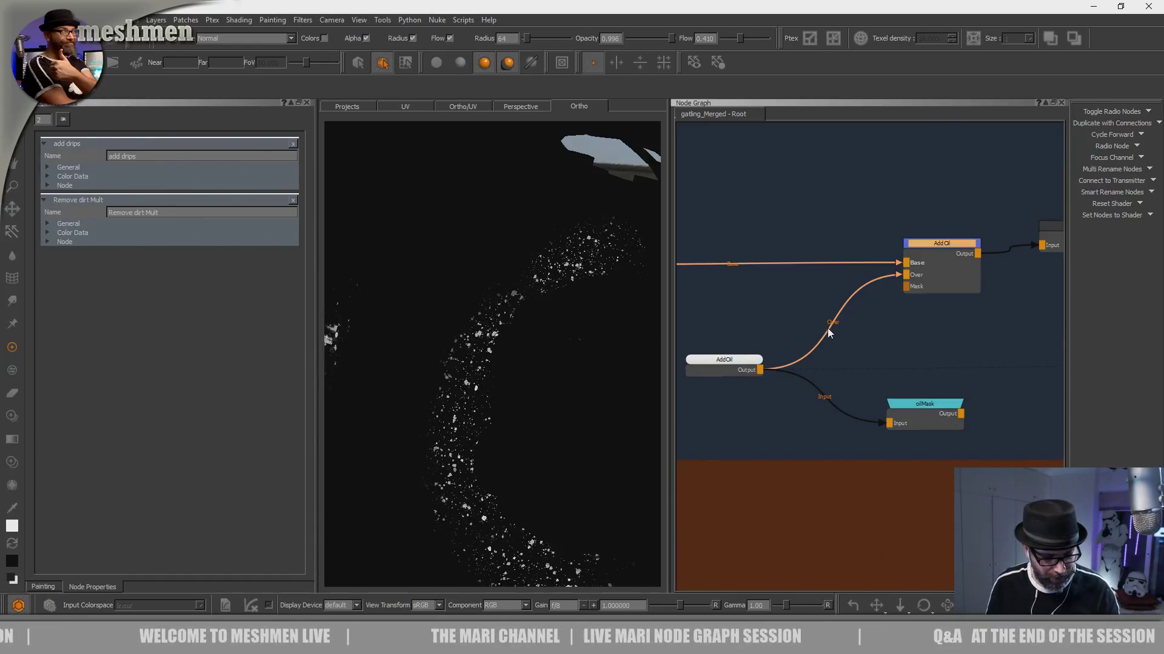
- Jump to the Colout bookmark, view the uppermost merge node there on the model, and frame the gun's round opening
{"action": "key", "text": "j"}
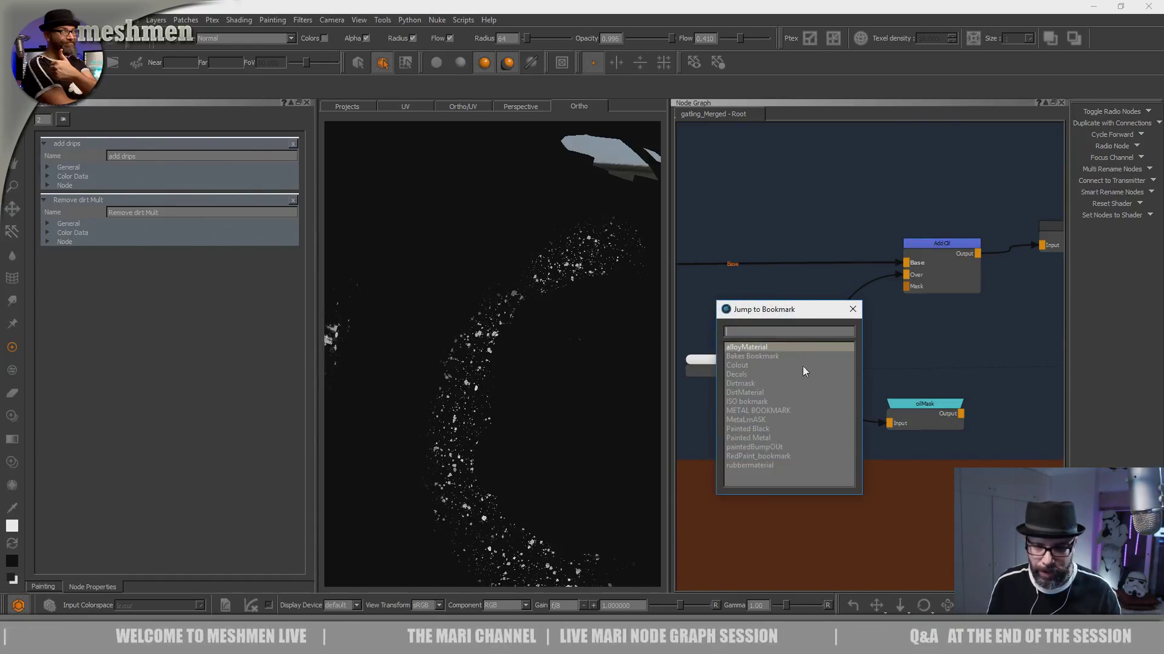
{"action": "left_click", "coordinate": [741, 365]}
{"action": "middle_click_drag", "start_coordinate": [783, 331], "coordinate": [1030, 327]}
{"action": "left_click", "coordinate": [845, 329]}
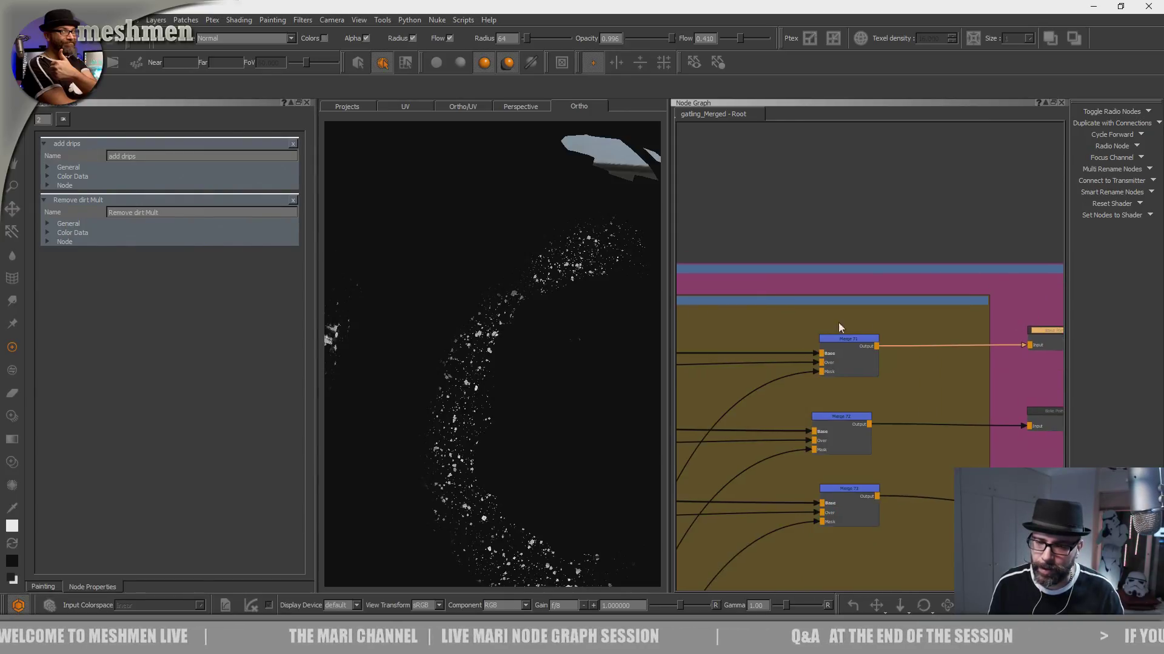
{"action": "left_click", "coordinate": [842, 340]}
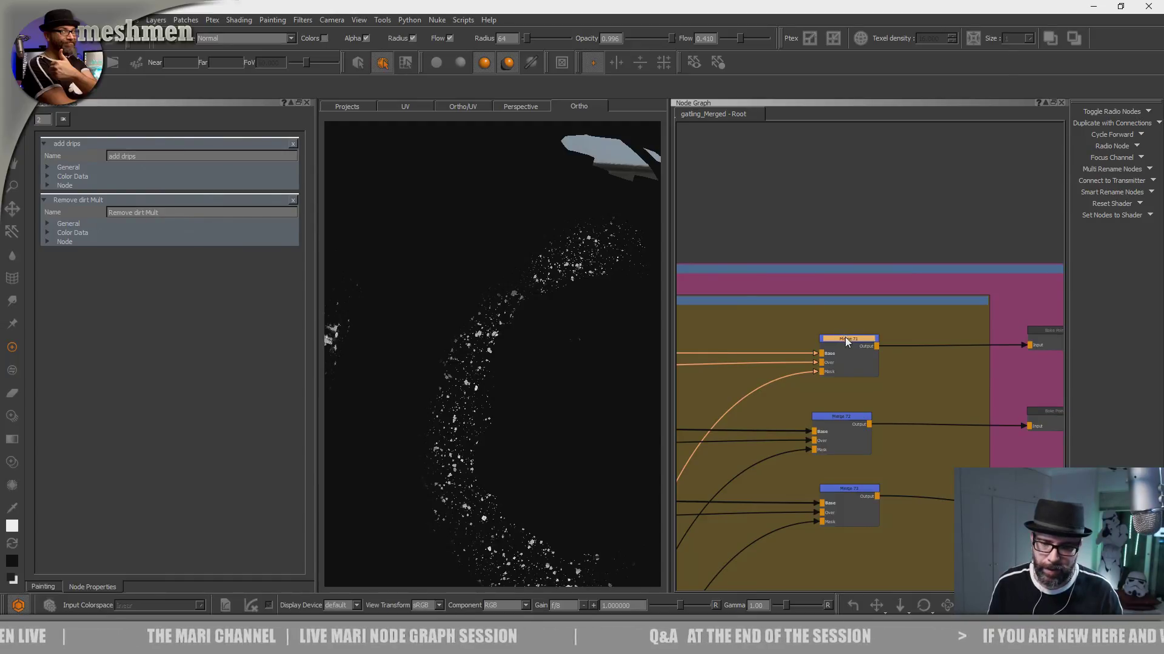
{"action": "left_click_drag", "start_coordinate": [846, 338], "coordinate": [849, 335]}
{"action": "key", "text": "1"}
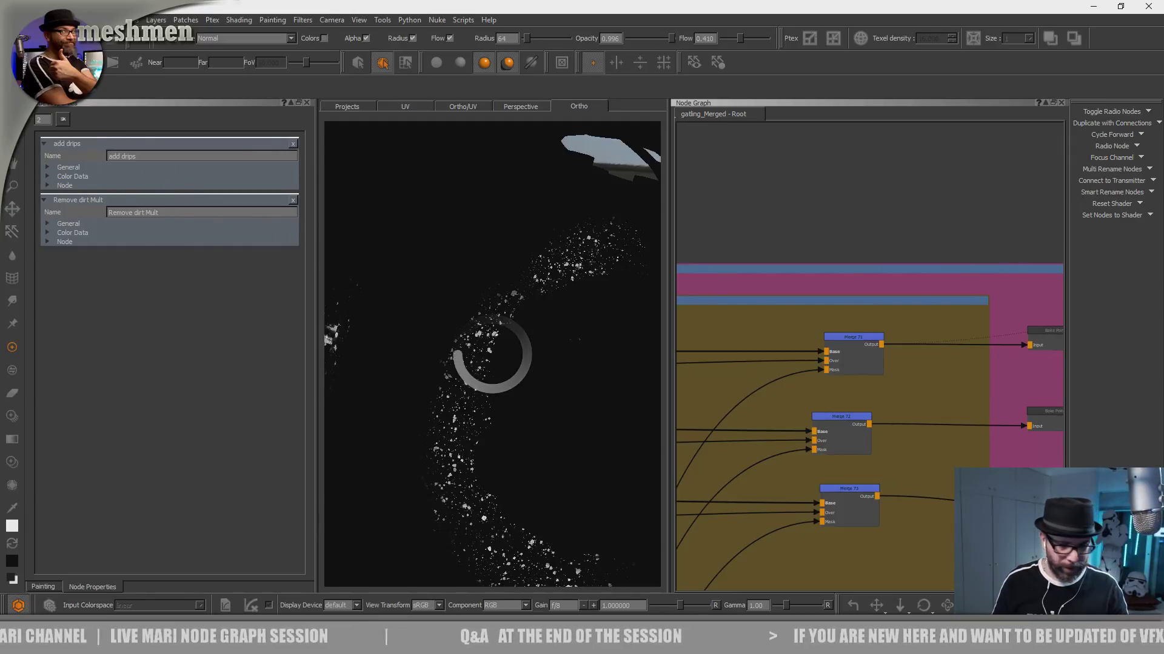
{"action": "mouse_move", "coordinate": [533, 415]}
{"action": "left_mouse_down", "text": "alt"}
{"action": "mouse_move", "coordinate": [575, 439]}
{"action": "mouse_move", "coordinate": [559, 437]}
{"action": "left_mouse_up", "text": "alt"}
{"action": "middle_click_drag", "start_coordinate": [555, 434], "coordinate": [514, 428], "text": "alt"}
{"action": "right_click_drag", "start_coordinate": [517, 430], "coordinate": [539, 447], "text": "alt"}
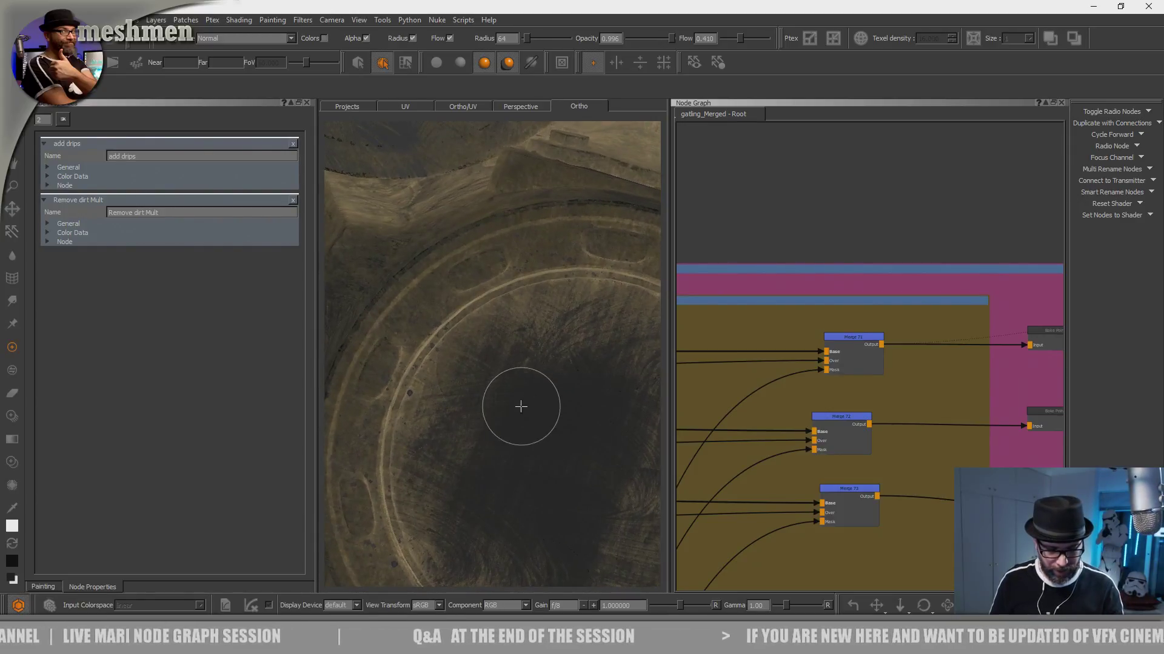
- Choose a brush from the Basic Brushes shelf, try a stroke in the gun's round opening, and undo it
{"action": "key", "text": "k"}
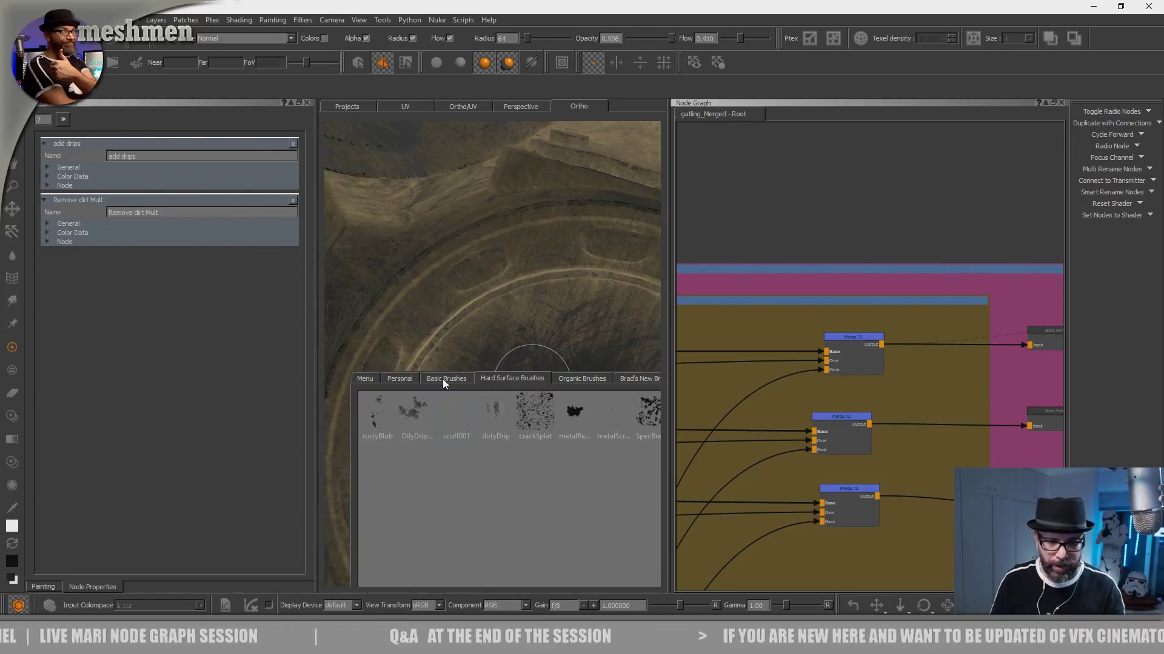
{"action": "left_click", "coordinate": [581, 378]}
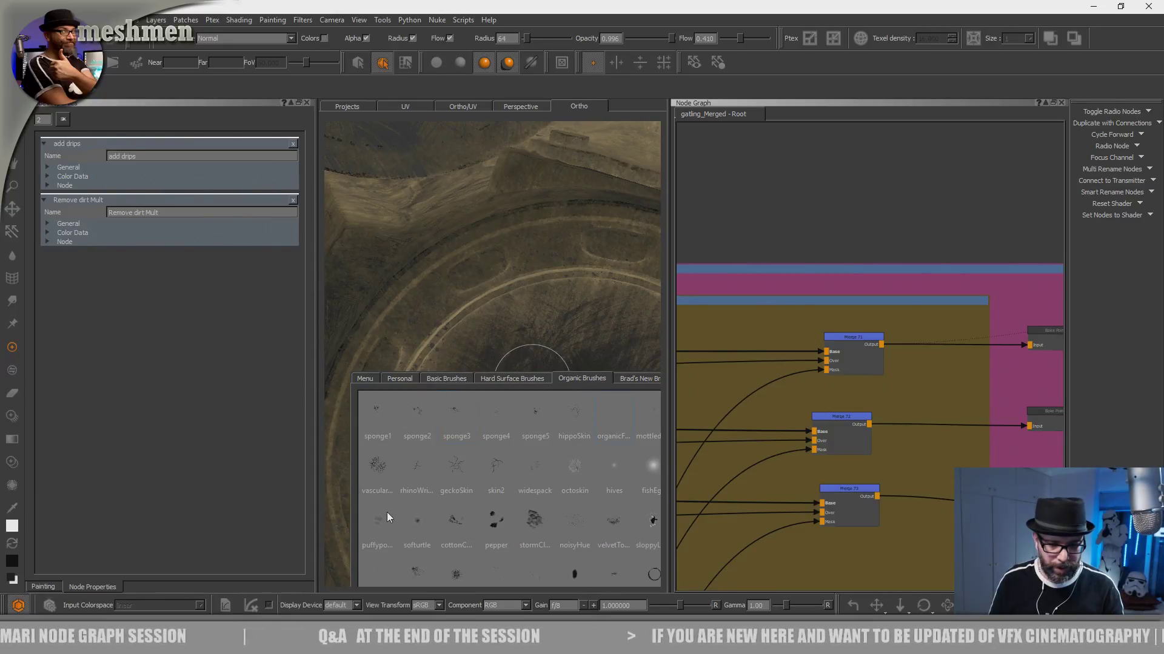
{"action": "left_click", "coordinate": [400, 379]}
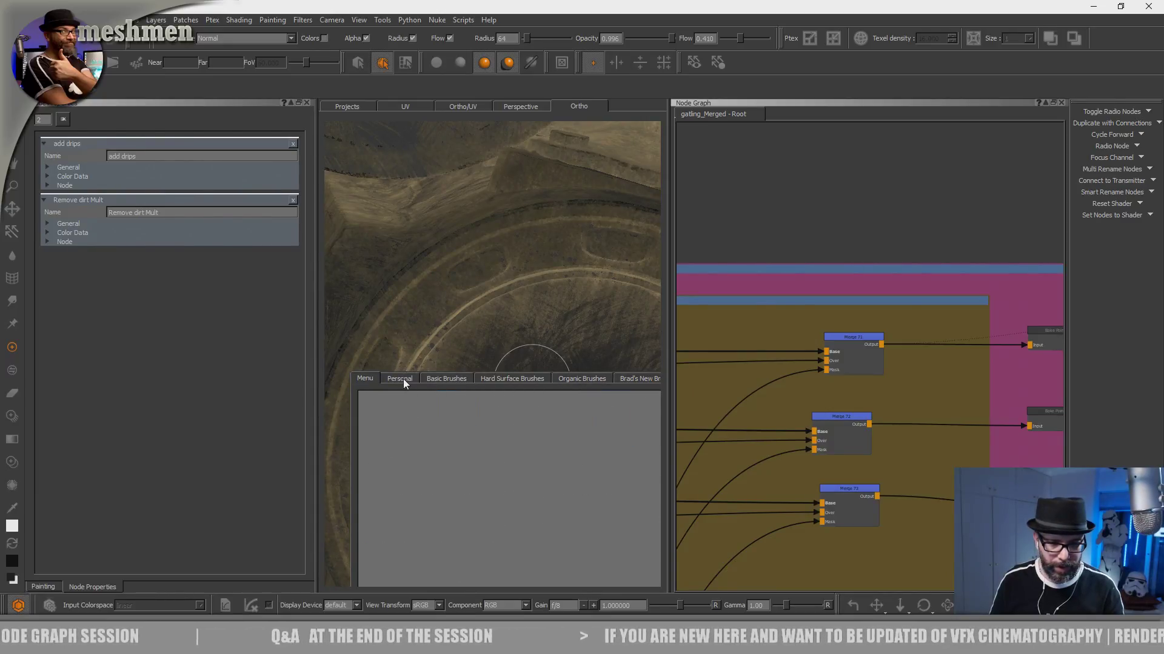
{"action": "left_click", "coordinate": [446, 378]}
{"action": "left_click", "coordinate": [451, 414]}
{"action": "mouse_move", "coordinate": [494, 357]}
{"action": "left_mouse_down"}
{"action": "mouse_move", "coordinate": [424, 303]}
{"action": "mouse_move", "coordinate": [437, 345]}
{"action": "mouse_move", "coordinate": [497, 357]}
{"action": "mouse_move", "coordinate": [394, 339]}
{"action": "mouse_move", "coordinate": [491, 363]}
{"action": "mouse_move", "coordinate": [488, 373]}
{"action": "left_mouse_up"}
{"action": "key", "text": "ctrl+z"}
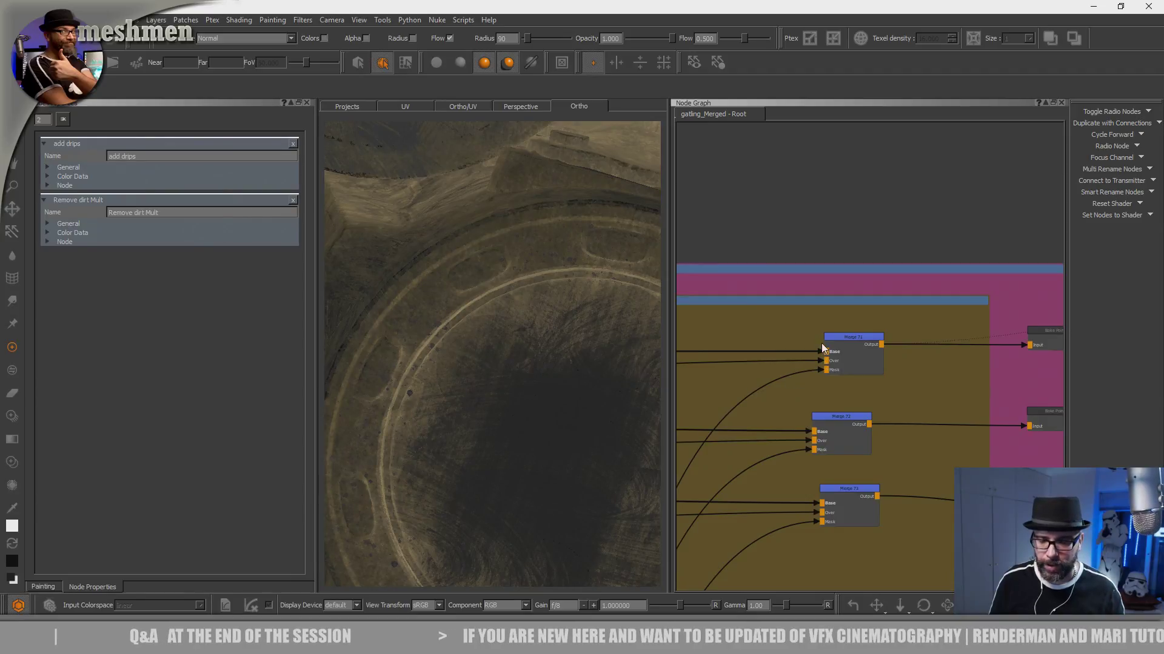
- Jump to the Dirtmask bookmark and frame the nodes of the OIL backdrop
{"action": "key", "text": "j"}
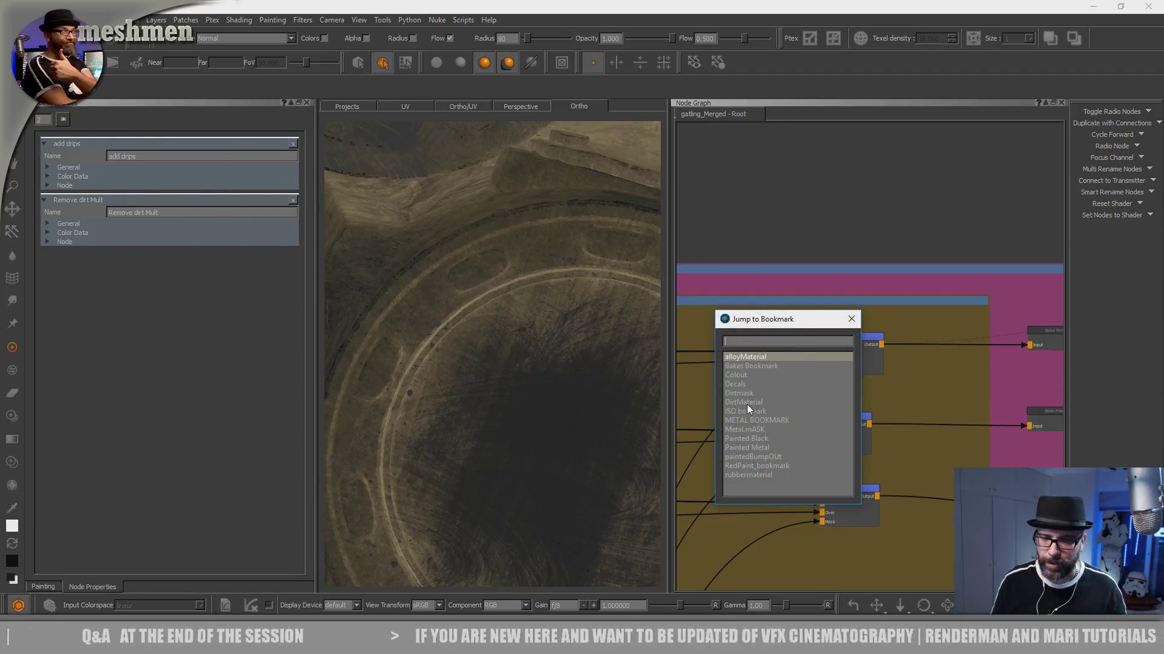
{"action": "left_click", "coordinate": [747, 394]}
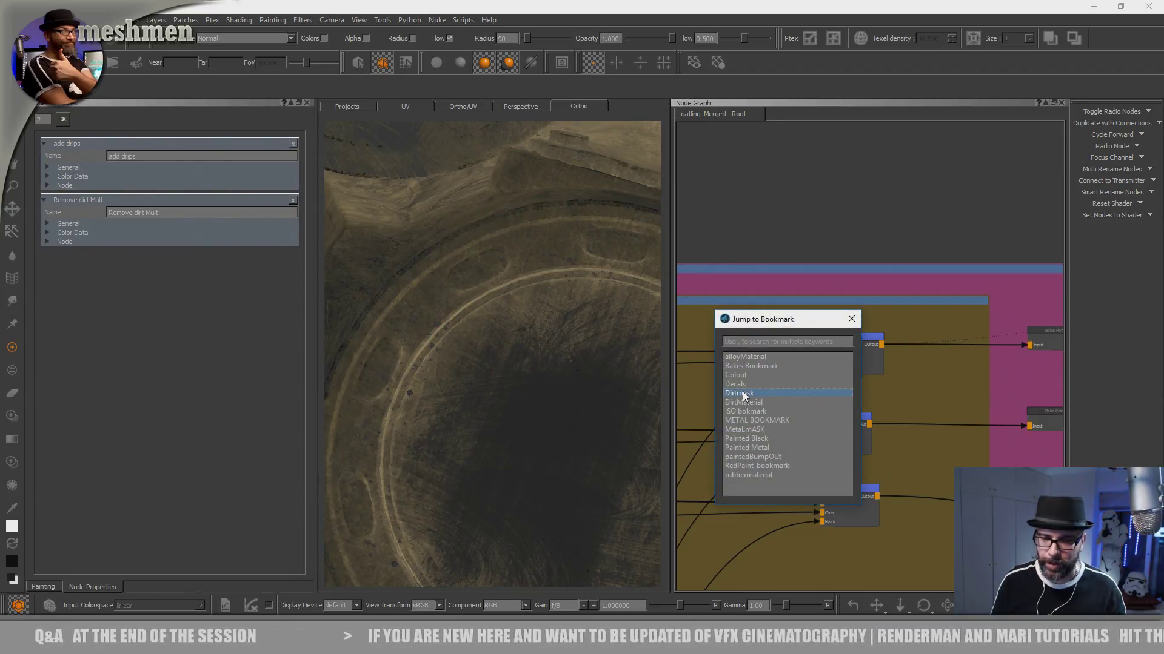
{"action": "double_click", "coordinate": [743, 391]}
{"action": "scroll", "coordinate": [781, 397], "scroll_direction": "down", "scroll_amount": 5}
{"action": "middle_click_drag", "start_coordinate": [924, 412], "coordinate": [683, 367]}
{"action": "middle_click_drag", "start_coordinate": [924, 369], "coordinate": [760, 365]}
{"action": "scroll", "coordinate": [853, 372], "scroll_direction": "up", "scroll_amount": 5}
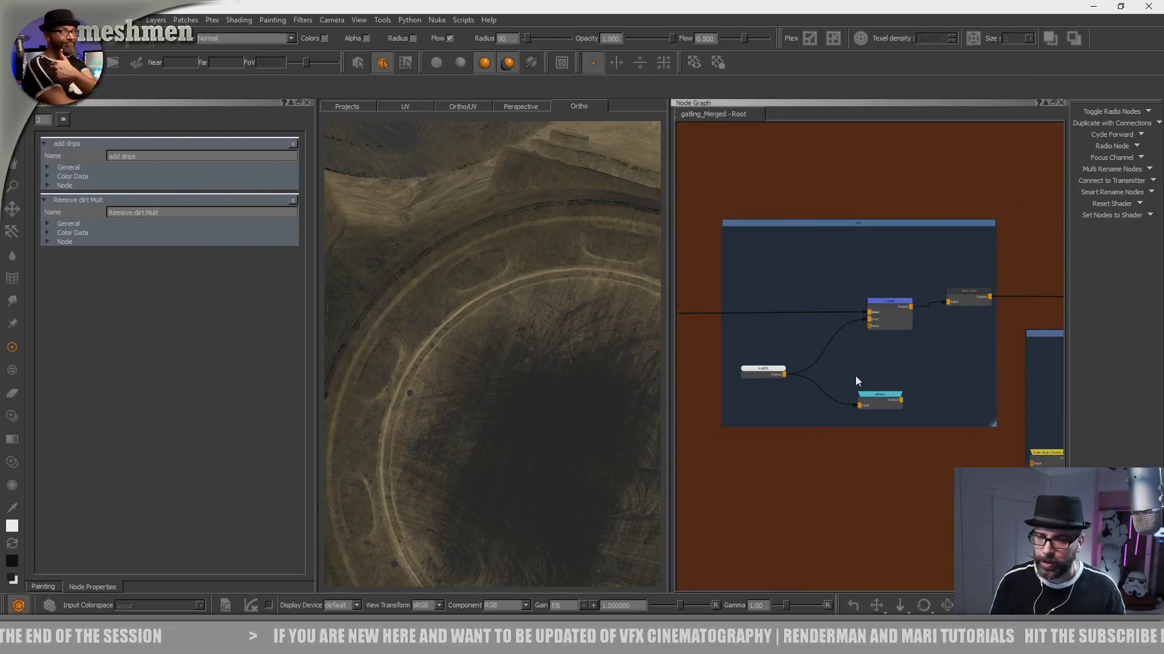
- Select the oilMask node in the OIL backdrop and view its mask alone on the model
{"action": "left_click", "coordinate": [897, 407]}
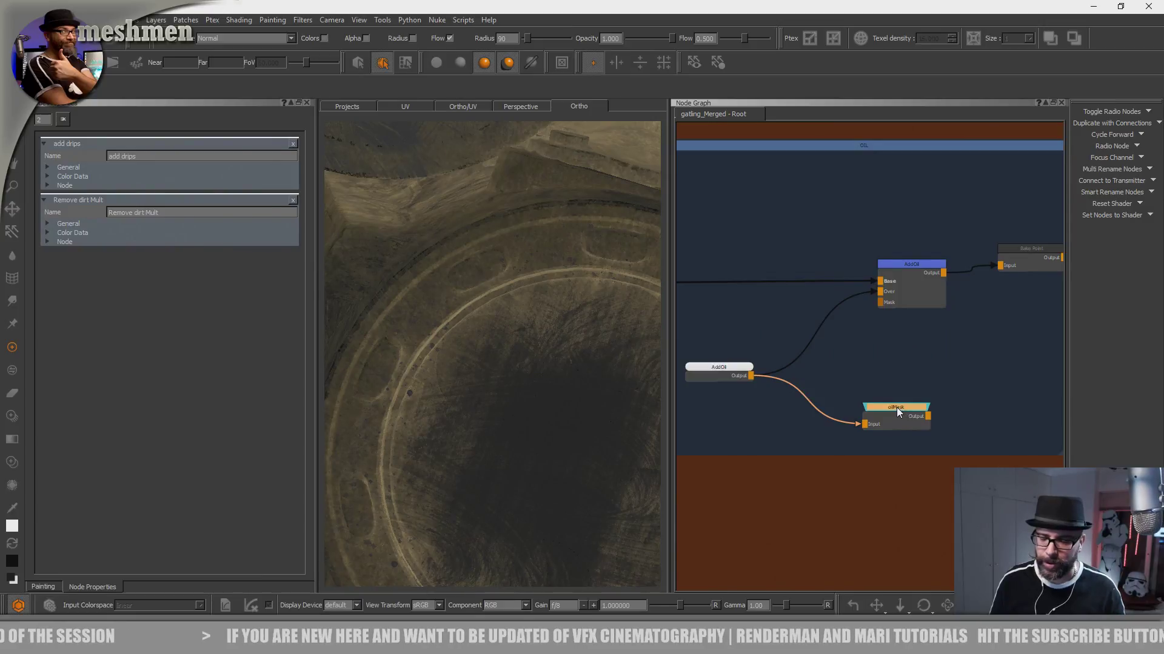
{"action": "scroll", "coordinate": [903, 412], "scroll_direction": "down", "scroll_amount": 5}
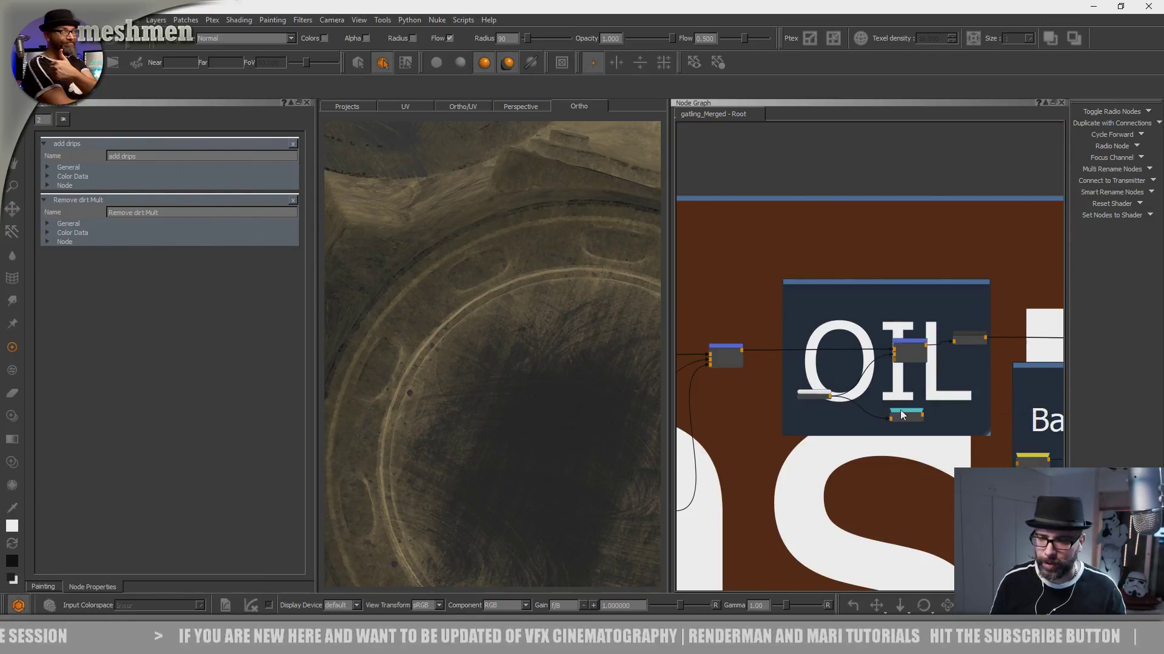
{"action": "middle_click_drag", "start_coordinate": [903, 416], "coordinate": [805, 367]}
{"action": "mouse_move", "coordinate": [523, 396]}
{"action": "left_mouse_down", "text": "alt"}
{"action": "mouse_move", "coordinate": [527, 413]}
{"action": "mouse_move", "coordinate": [526, 401]}
{"action": "left_mouse_up", "text": "alt"}
{"action": "scroll", "coordinate": [839, 369], "scroll_direction": "up", "scroll_amount": 3}
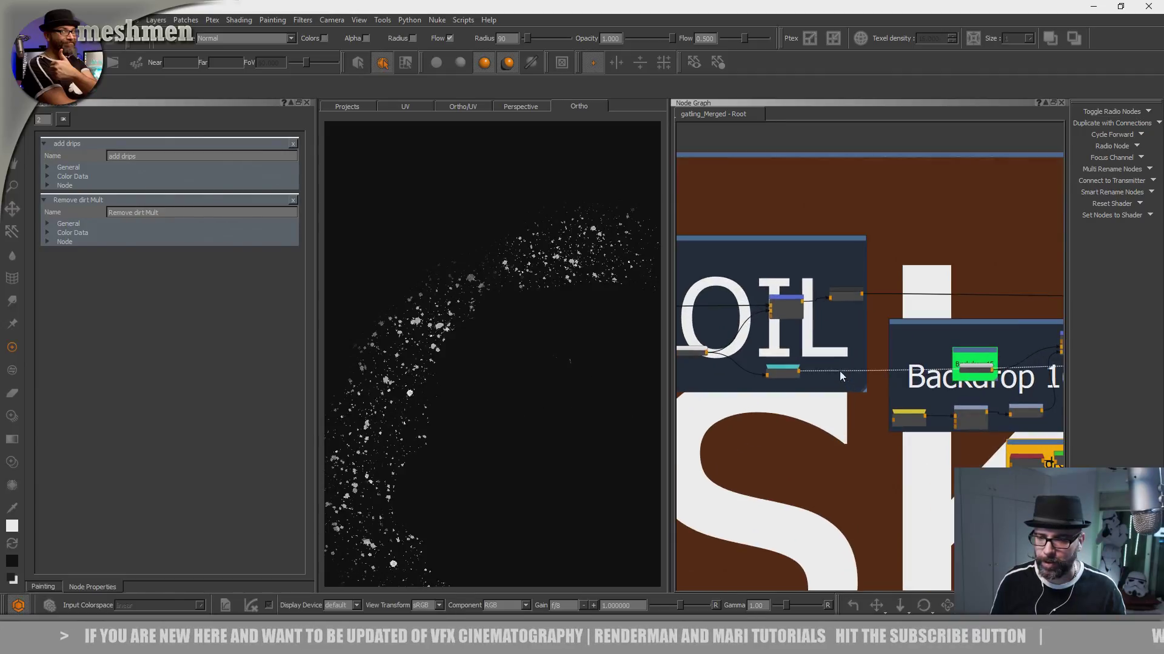
- Follow the graph past the OIL backdrop to Backdrop 17 and view Bake Point 9's scatter pattern on the model
{"action": "middle_click_drag", "start_coordinate": [839, 371], "coordinate": [750, 368]}
{"action": "middle_click_drag", "start_coordinate": [891, 367], "coordinate": [789, 362]}
{"action": "scroll", "coordinate": [818, 411], "scroll_direction": "up", "scroll_amount": 3}
{"action": "scroll", "coordinate": [820, 438], "scroll_direction": "up", "scroll_amount": 3}
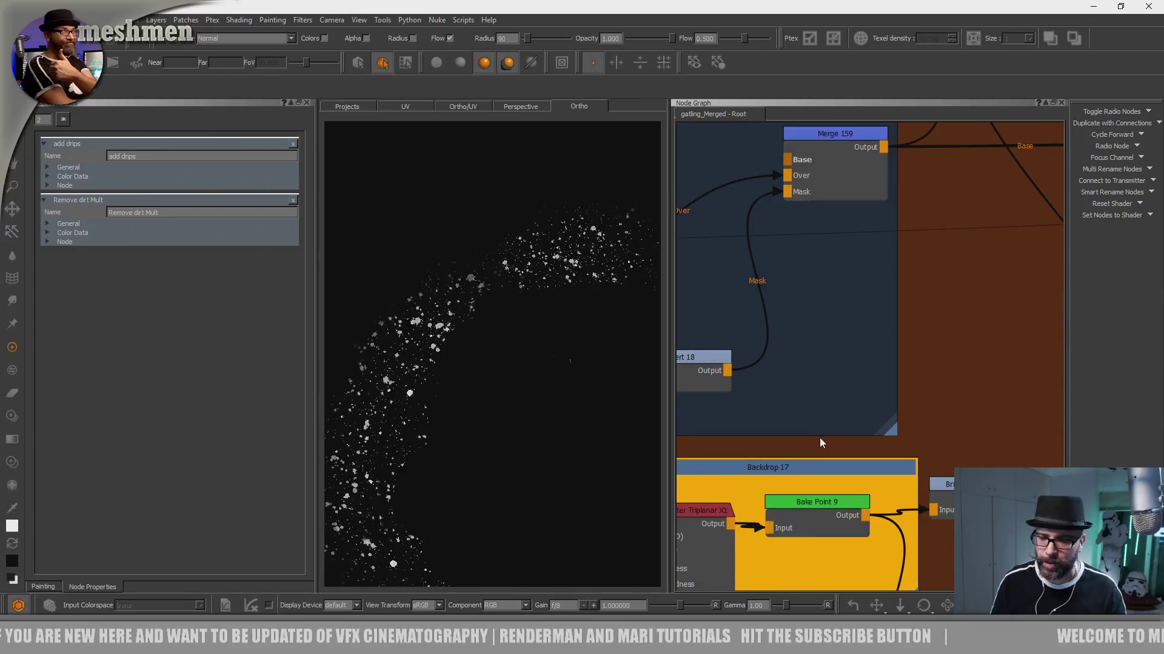
{"action": "scroll", "coordinate": [813, 393], "scroll_direction": "down", "scroll_amount": 3}
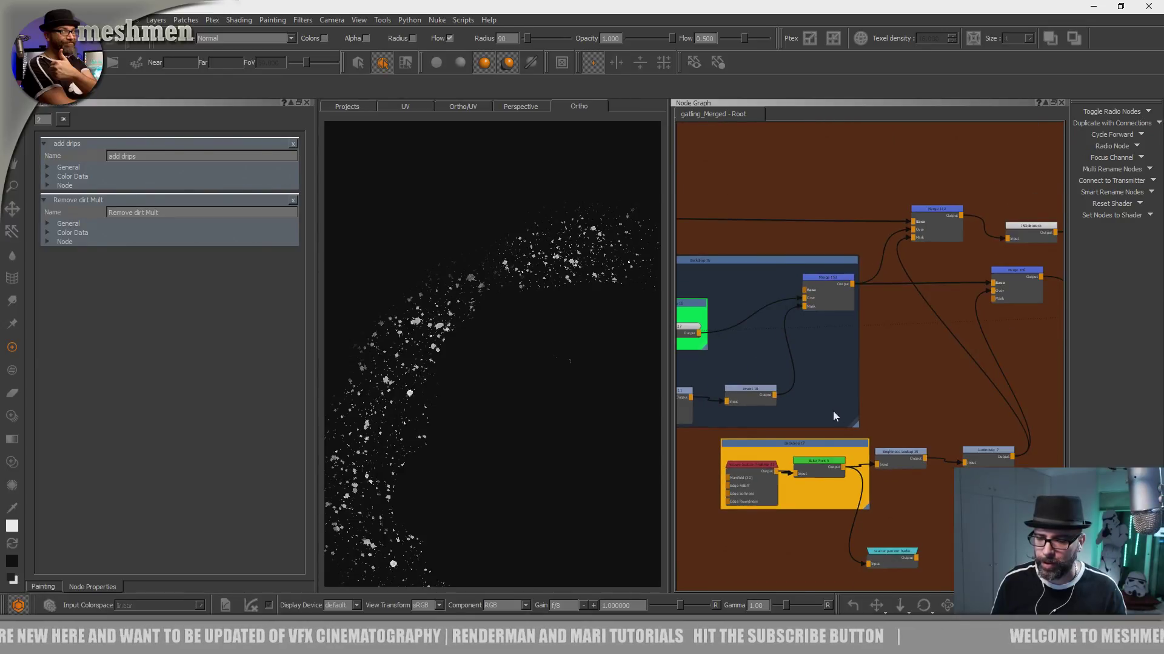
{"action": "middle_click_drag", "start_coordinate": [833, 411], "coordinate": [815, 357]}
{"action": "scroll", "coordinate": [851, 377], "scroll_direction": "up", "scroll_amount": 3}
{"action": "scroll", "coordinate": [854, 398], "scroll_direction": "up", "scroll_amount": 2}
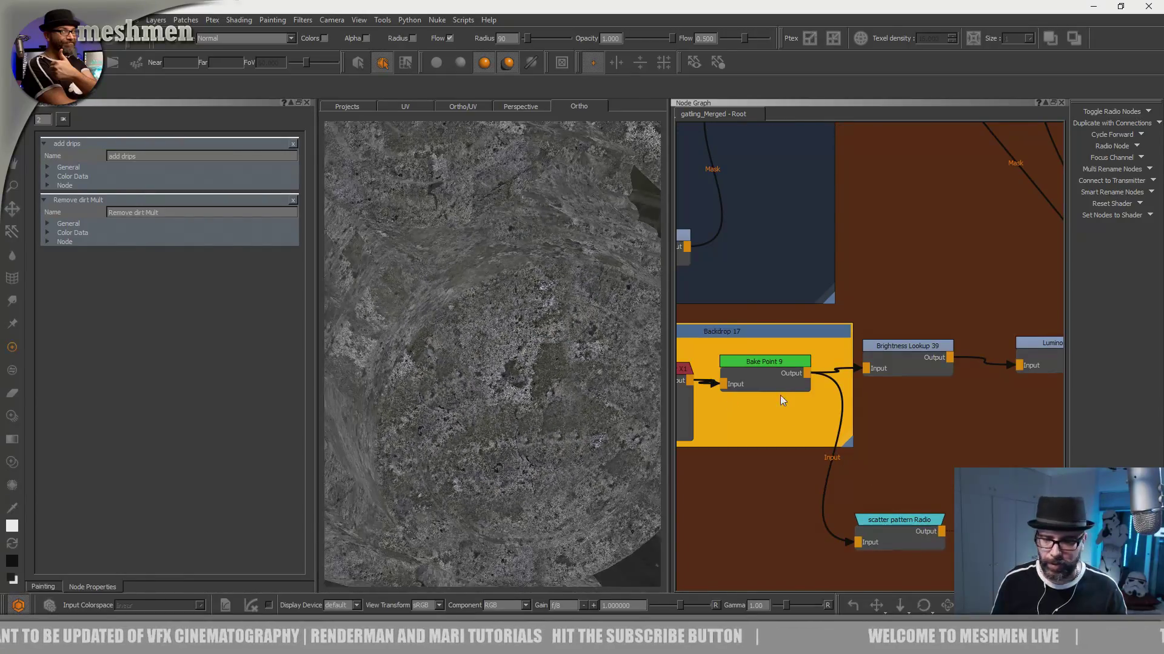
{"action": "key", "text": "v"}
- Examine the paint node and its masking nodes in Backdrop 16
{"action": "middle_click_drag", "start_coordinate": [749, 421], "coordinate": [957, 430]}
{"action": "scroll", "coordinate": [757, 381], "scroll_direction": "down", "scroll_amount": 1}
{"action": "middle_click_drag", "start_coordinate": [712, 355], "coordinate": [871, 428]}
{"action": "middle_click_drag", "start_coordinate": [800, 366], "coordinate": [795, 432]}
{"action": "scroll", "coordinate": [778, 331], "scroll_direction": "down", "scroll_amount": 3}
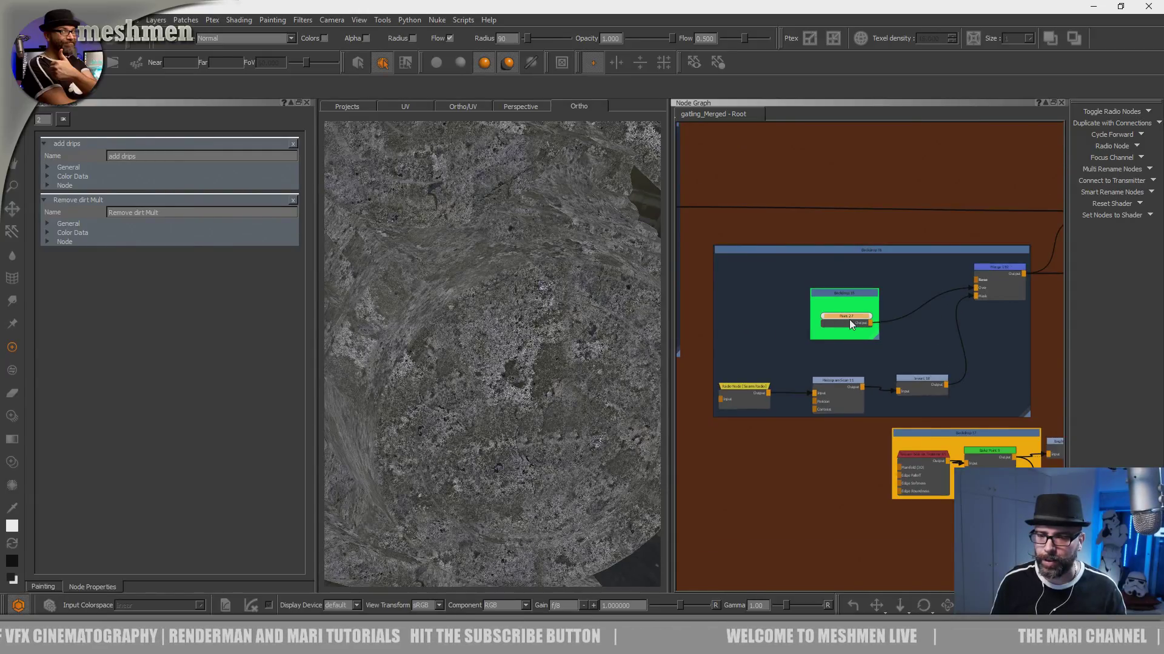
{"action": "scroll", "coordinate": [830, 364], "scroll_direction": "down", "scroll_amount": 5}
{"action": "scroll", "coordinate": [813, 392], "scroll_direction": "down", "scroll_amount": 4}
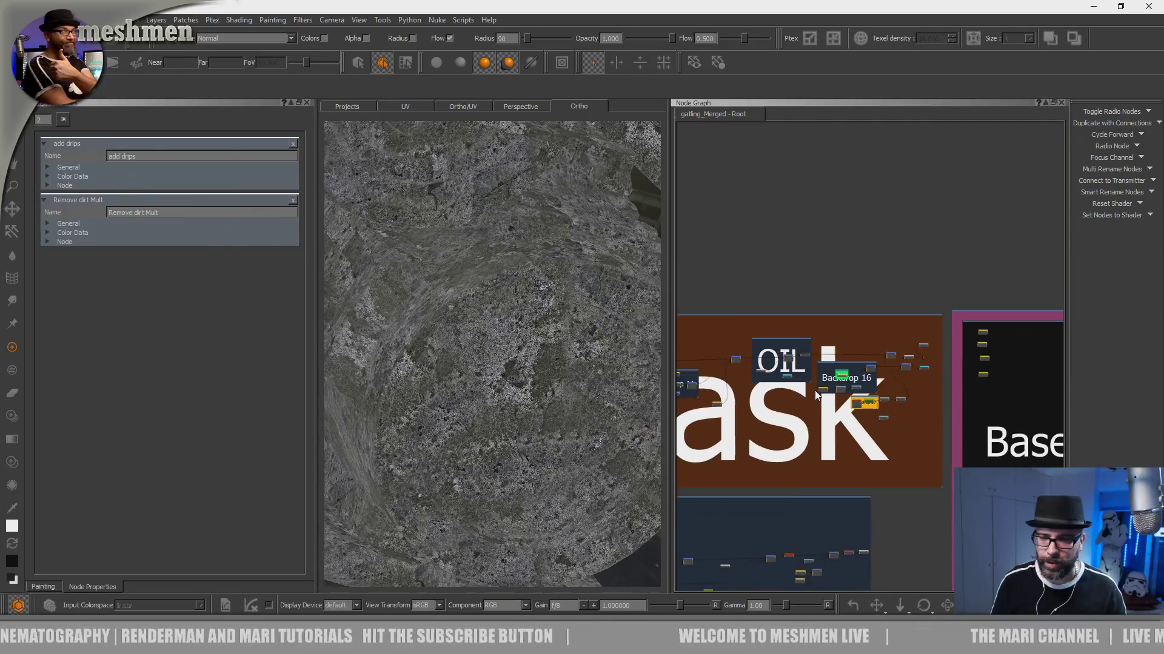
- Go to the Dirtmaterial backdrop below the dirt mask and frame its final bake point and colour output node
{"action": "middle_click_drag", "start_coordinate": [769, 564], "coordinate": [883, 379]}
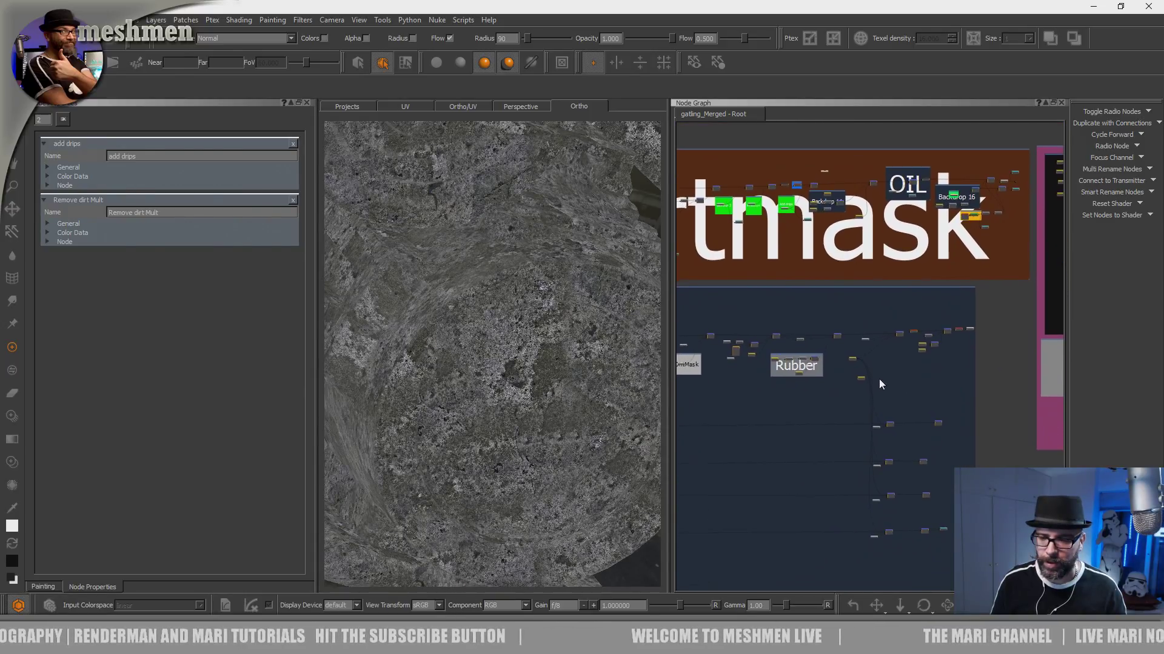
{"action": "middle_click_drag", "start_coordinate": [850, 490], "coordinate": [862, 397]}
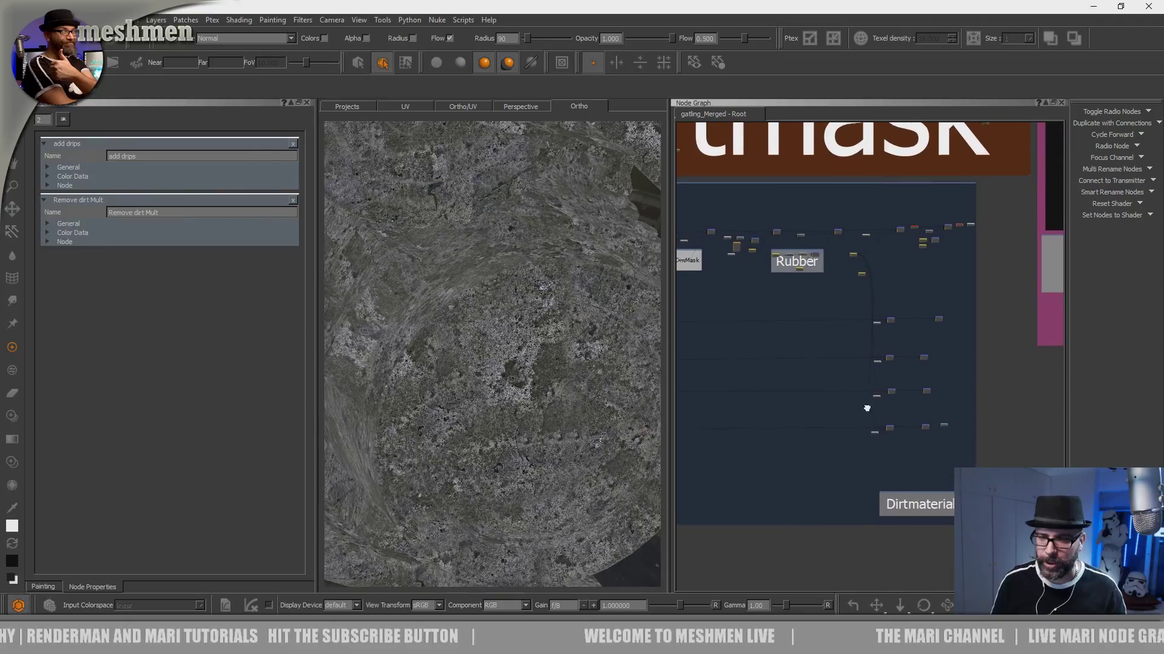
{"action": "scroll", "coordinate": [873, 337], "scroll_direction": "up", "scroll_amount": 5}
{"action": "scroll", "coordinate": [946, 372], "scroll_direction": "up", "scroll_amount": 6}
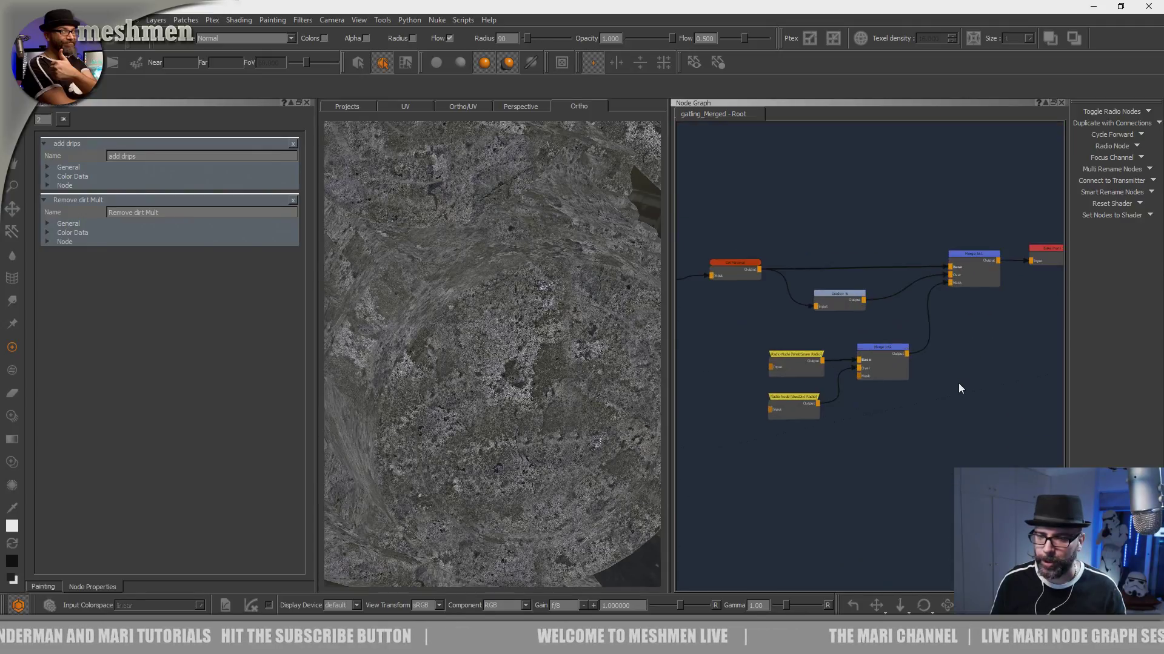
{"action": "middle_click_drag", "start_coordinate": [927, 408], "coordinate": [788, 479]}
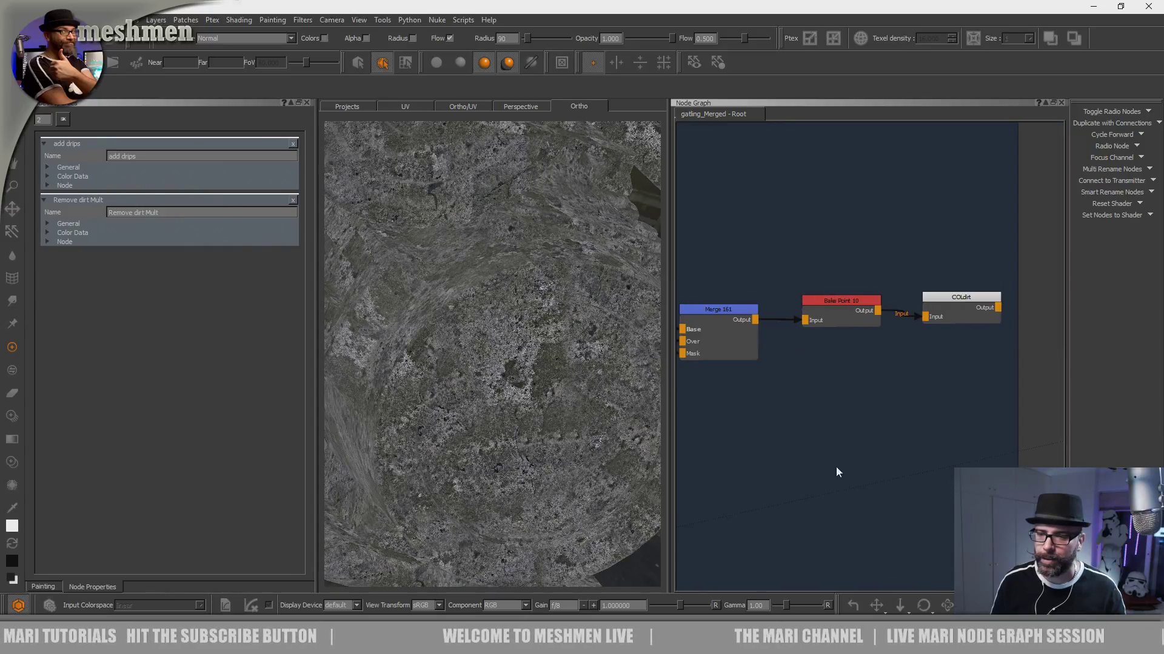
{"action": "middle_click_drag", "start_coordinate": [861, 457], "coordinate": [865, 467]}
- Examine the dirt material chain from Bake Point 10 back through Merge 161, DirtMaterial and Grade+ 6
{"action": "left_click", "coordinate": [840, 312]}
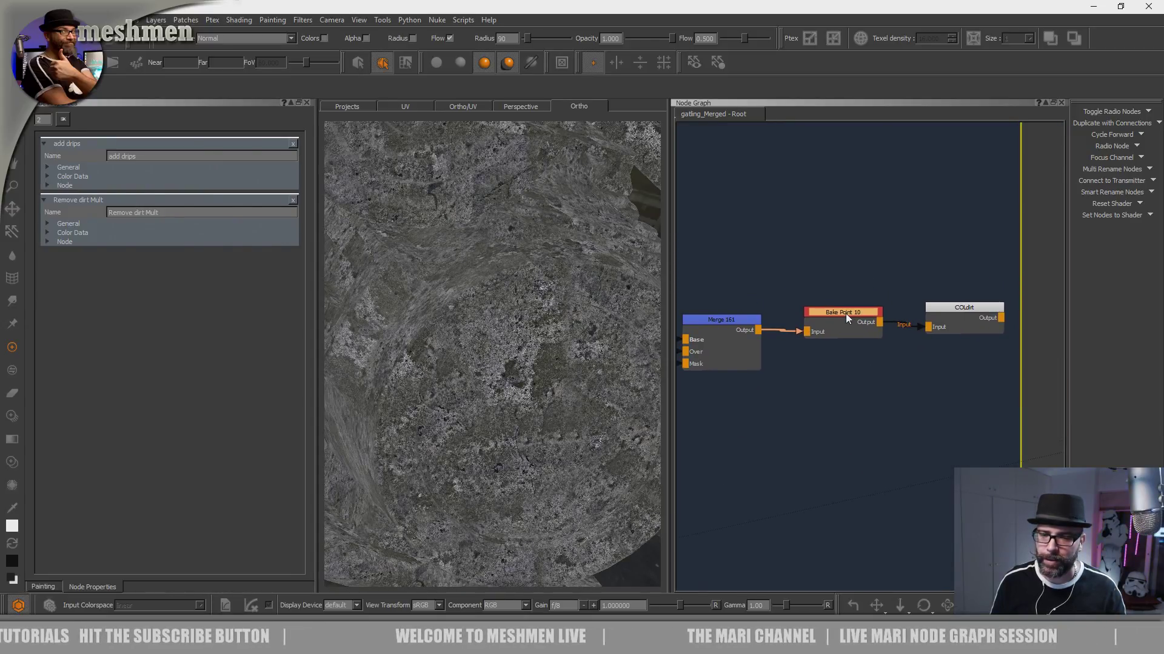
{"action": "middle_click_drag", "start_coordinate": [846, 314], "coordinate": [1010, 307]}
{"action": "scroll", "coordinate": [856, 372], "scroll_direction": "down", "scroll_amount": 2}
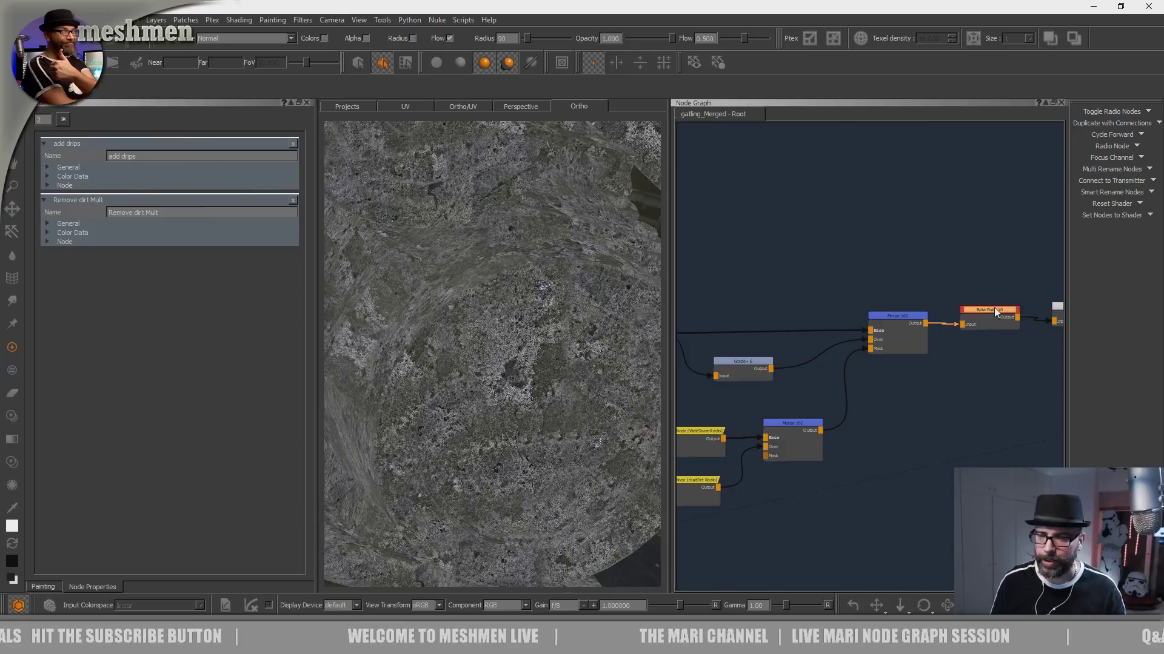
{"action": "left_click", "coordinate": [904, 320]}
{"action": "middle_click_drag", "start_coordinate": [824, 360], "coordinate": [901, 265]}
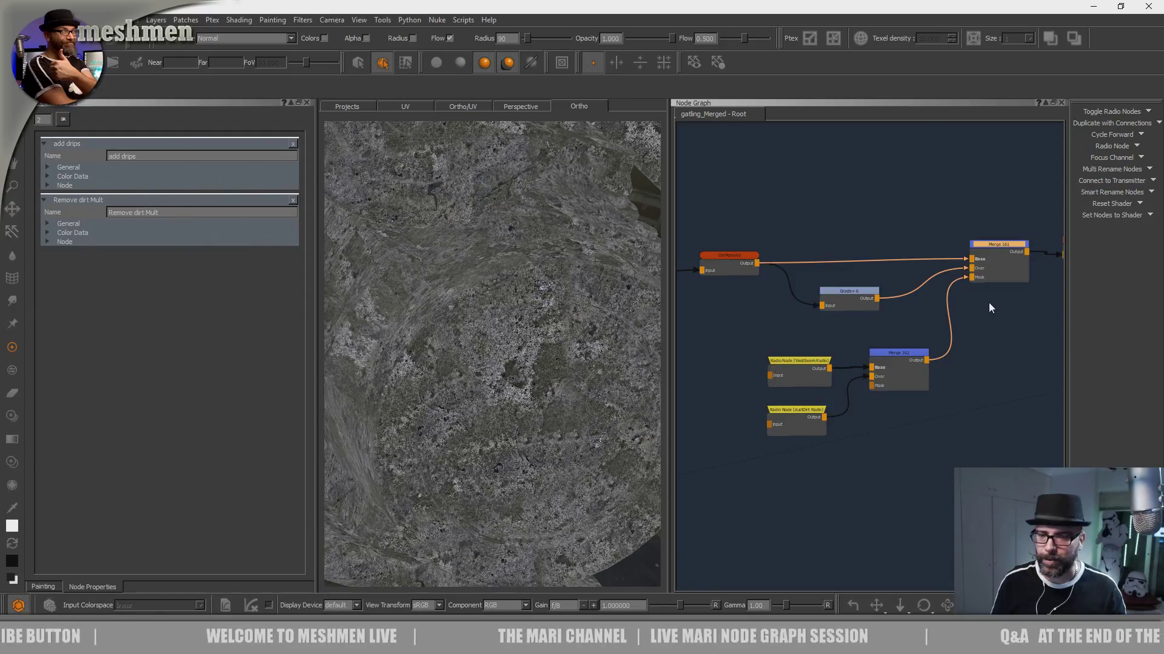
{"action": "scroll", "coordinate": [816, 295], "scroll_direction": "up", "scroll_amount": 5}
{"action": "left_click", "coordinate": [779, 297]}
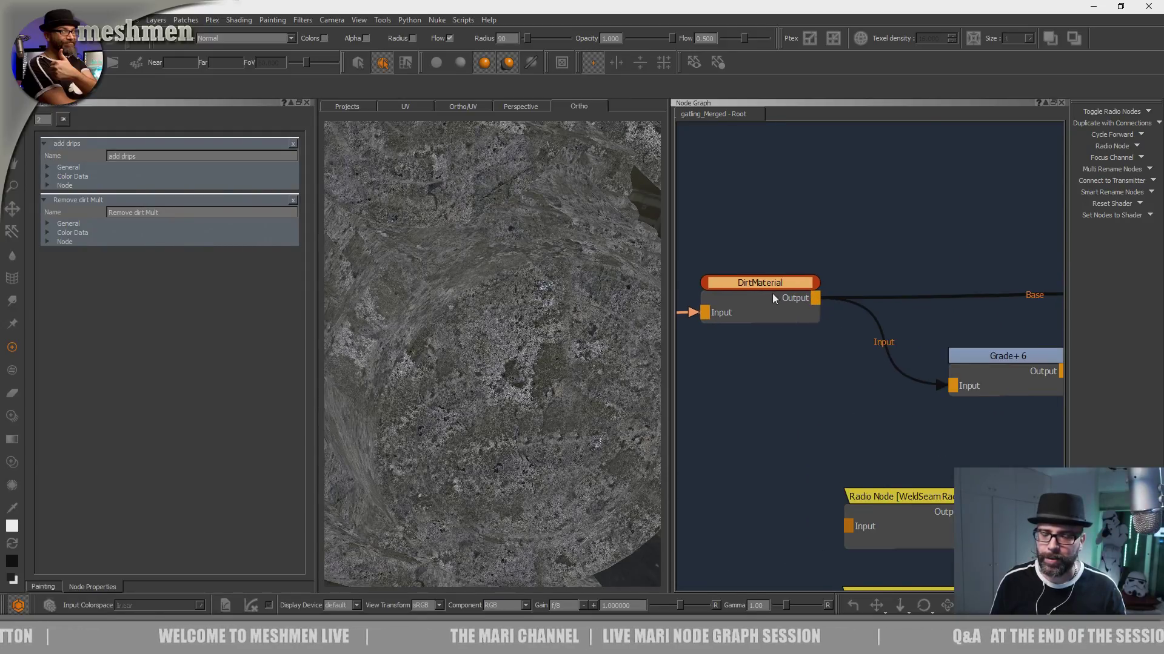
{"action": "scroll", "coordinate": [772, 293], "scroll_direction": "down", "scroll_amount": 5}
{"action": "left_click", "coordinate": [897, 299]}
{"action": "middle_click_drag", "start_coordinate": [879, 315], "coordinate": [881, 315]}
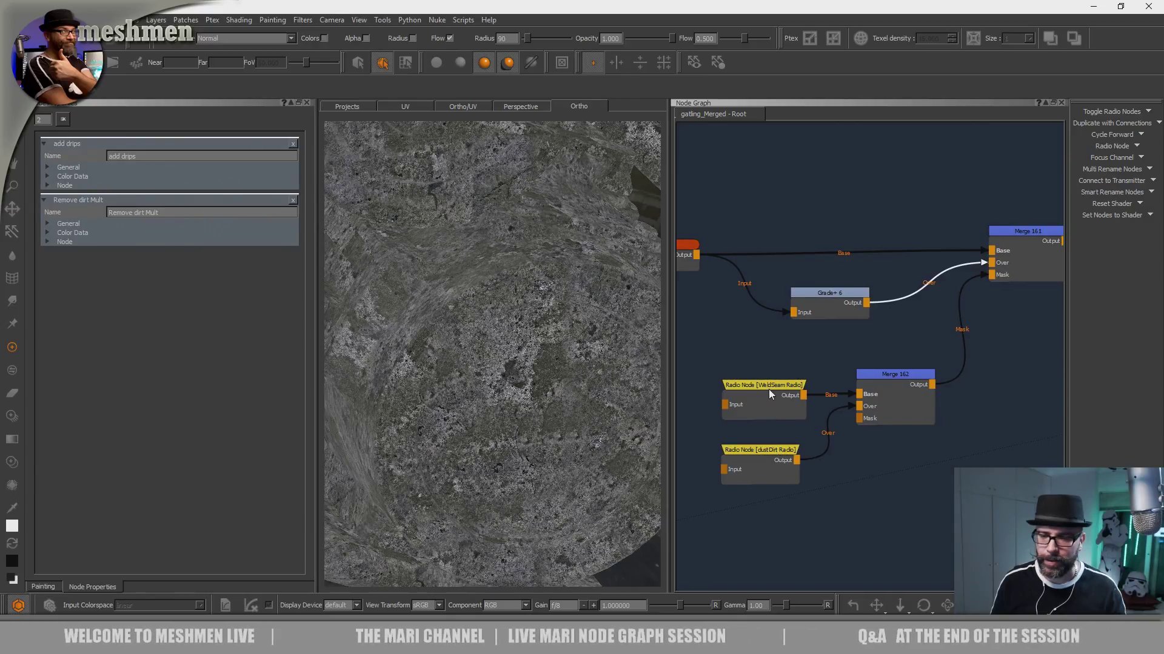
- Trace the graph upstream of DirtMaterial to the oilMask radio node that masks the oil colour
{"action": "middle_click_drag", "start_coordinate": [744, 354], "coordinate": [948, 359]}
{"action": "scroll", "coordinate": [831, 361], "scroll_direction": "down", "scroll_amount": 3}
{"action": "scroll", "coordinate": [830, 361], "scroll_direction": "down", "scroll_amount": 3}
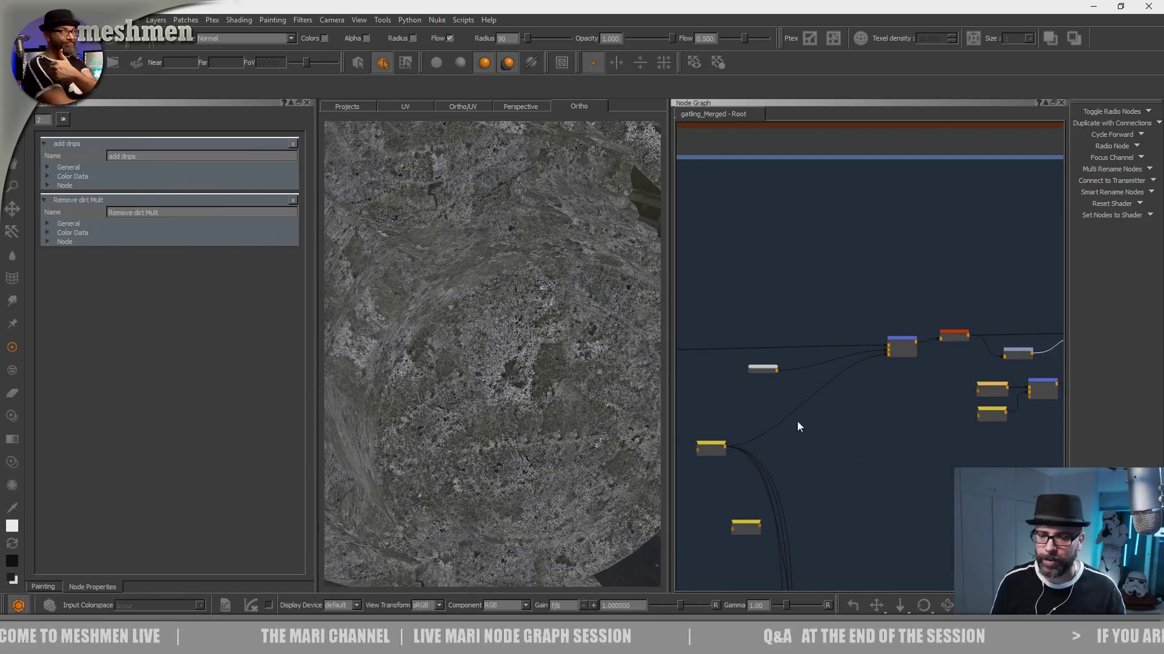
{"action": "middle_click_drag", "start_coordinate": [797, 420], "coordinate": [958, 375]}
{"action": "scroll", "coordinate": [836, 399], "scroll_direction": "up", "scroll_amount": 4}
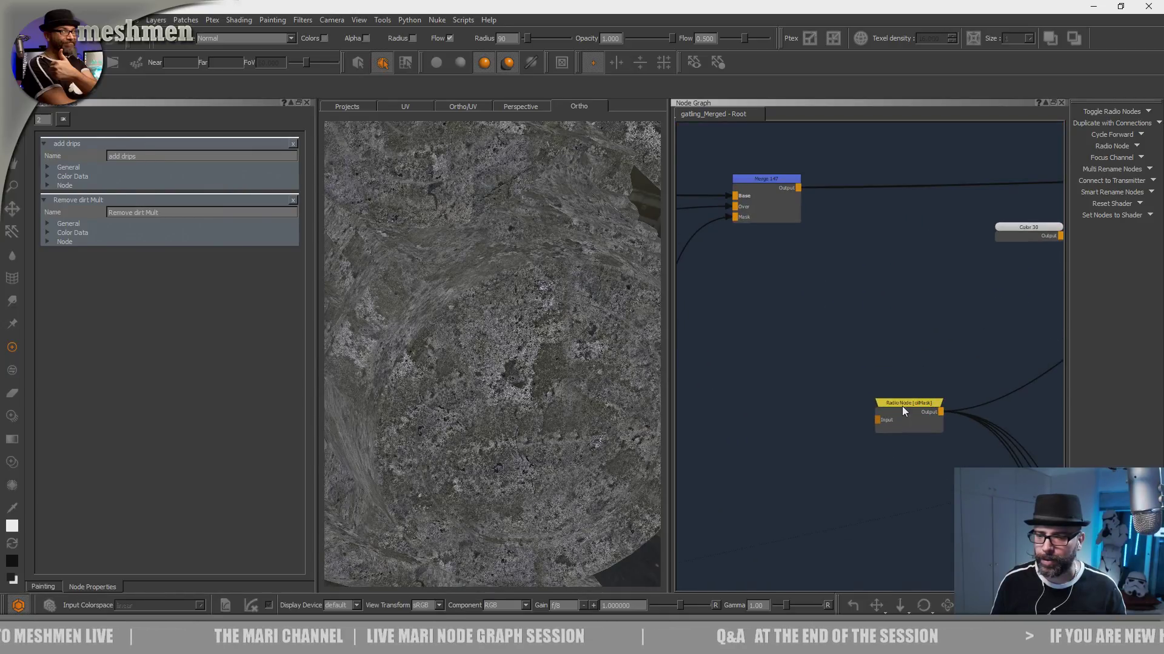
{"action": "middle_click_drag", "start_coordinate": [902, 406], "coordinate": [817, 355]}
- Follow the oilMask connections and return to the DirtMaterial node with its downstream grade and merge nodes
{"action": "middle_click_drag", "start_coordinate": [869, 302], "coordinate": [676, 486]}
{"action": "middle_click_drag", "start_coordinate": [771, 444], "coordinate": [619, 472]}
{"action": "scroll", "coordinate": [841, 359], "scroll_direction": "down", "scroll_amount": 3}
{"action": "scroll", "coordinate": [796, 360], "scroll_direction": "down", "scroll_amount": 3}
{"action": "middle_click_drag", "start_coordinate": [845, 355], "coordinate": [1055, 350]}
{"action": "middle_click_drag", "start_coordinate": [912, 351], "coordinate": [659, 349]}
{"action": "scroll", "coordinate": [921, 347], "scroll_direction": "up", "scroll_amount": 4}
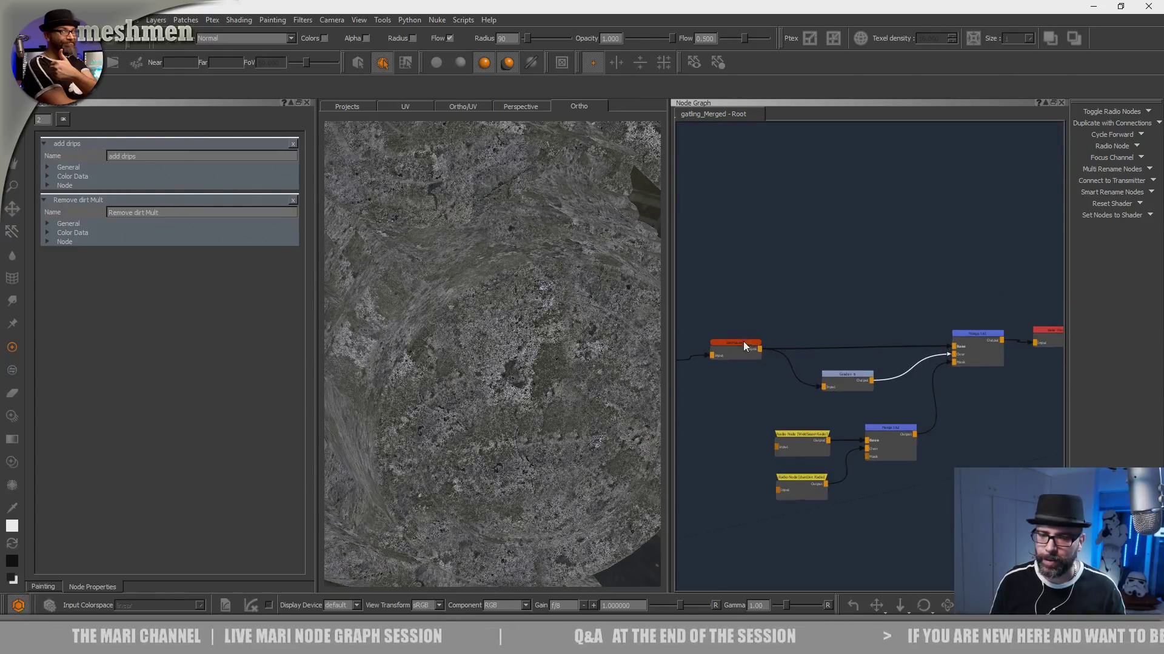
- Leave the dirt material chain, jump to the Colout bookmark and display Bake Point 4's result on the model
{"action": "middle_click_drag", "start_coordinate": [909, 325], "coordinate": [801, 333]}
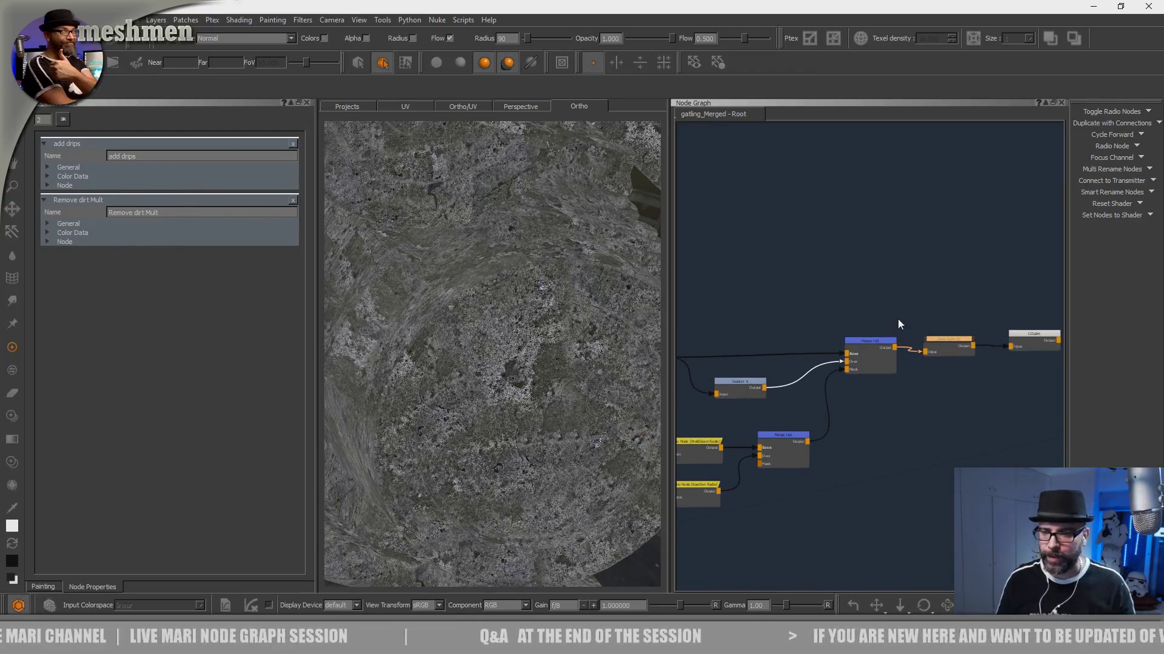
{"action": "scroll", "coordinate": [881, 316], "scroll_direction": "down", "scroll_amount": 3}
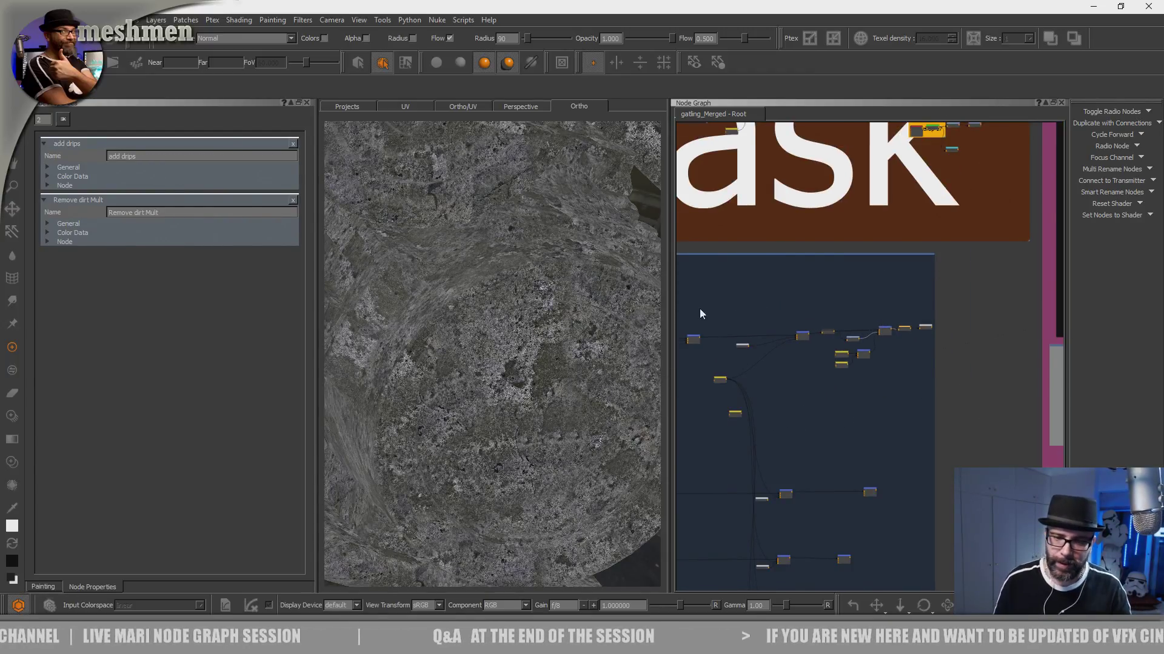
{"action": "left_click_drag", "start_coordinate": [537, 368], "coordinate": [539, 376], "text": "alt"}
{"action": "scroll", "coordinate": [539, 376], "scroll_direction": "up", "scroll_amount": 2}
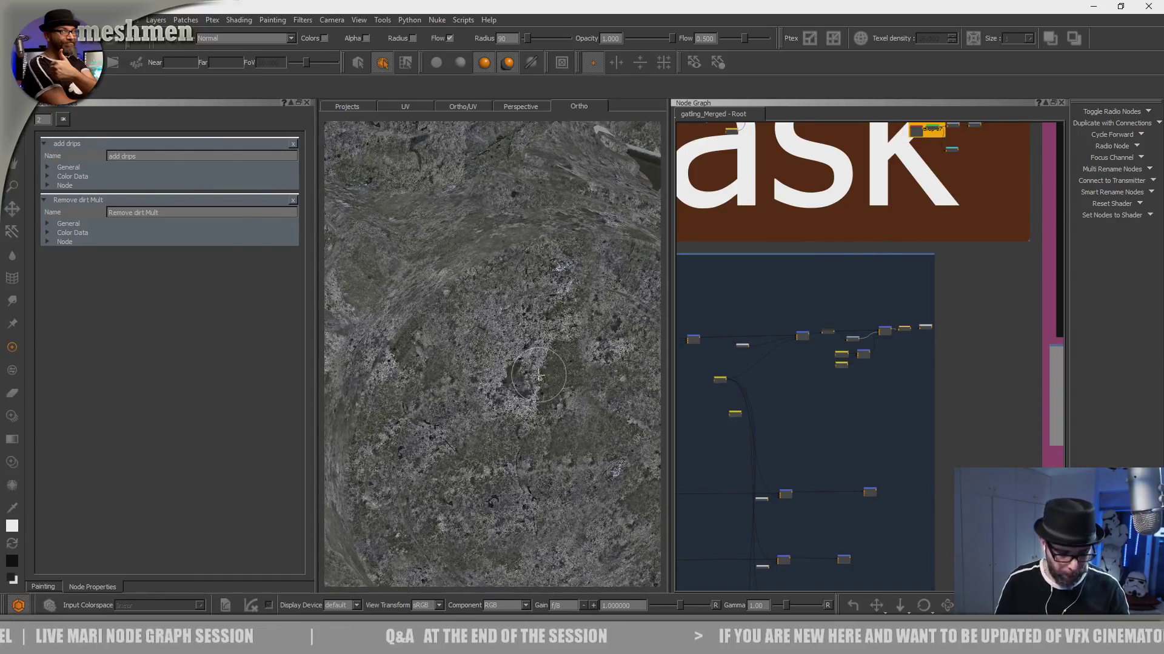
{"action": "key", "text": "j"}
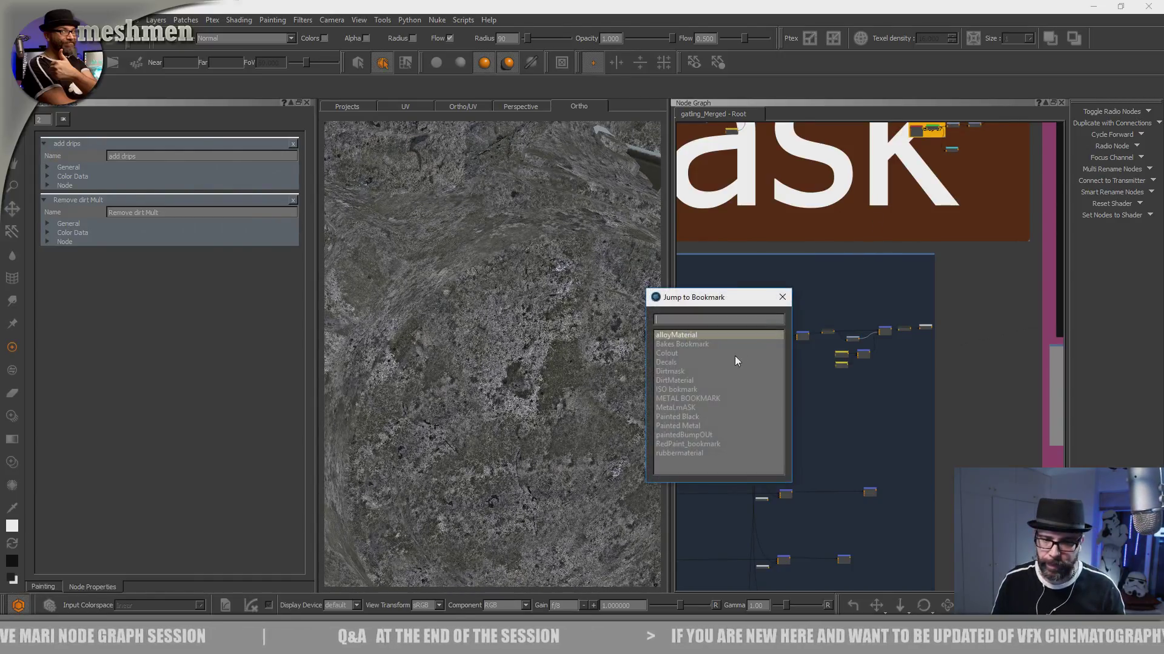
{"action": "double_click", "coordinate": [669, 353]}
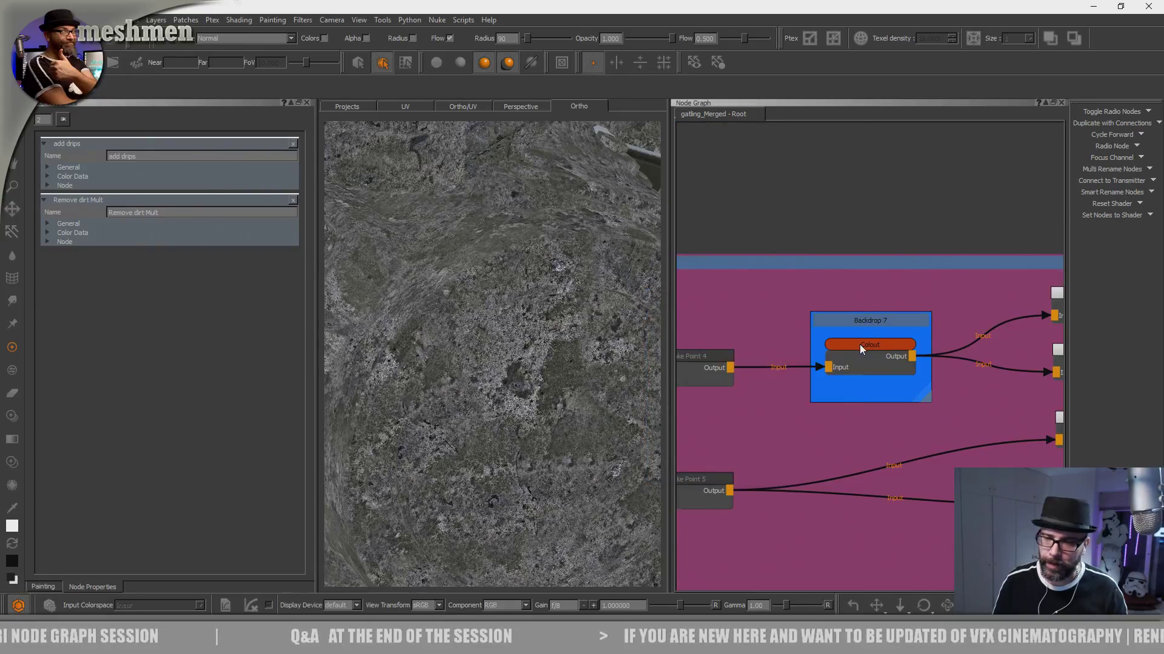
{"action": "left_click", "coordinate": [711, 355]}
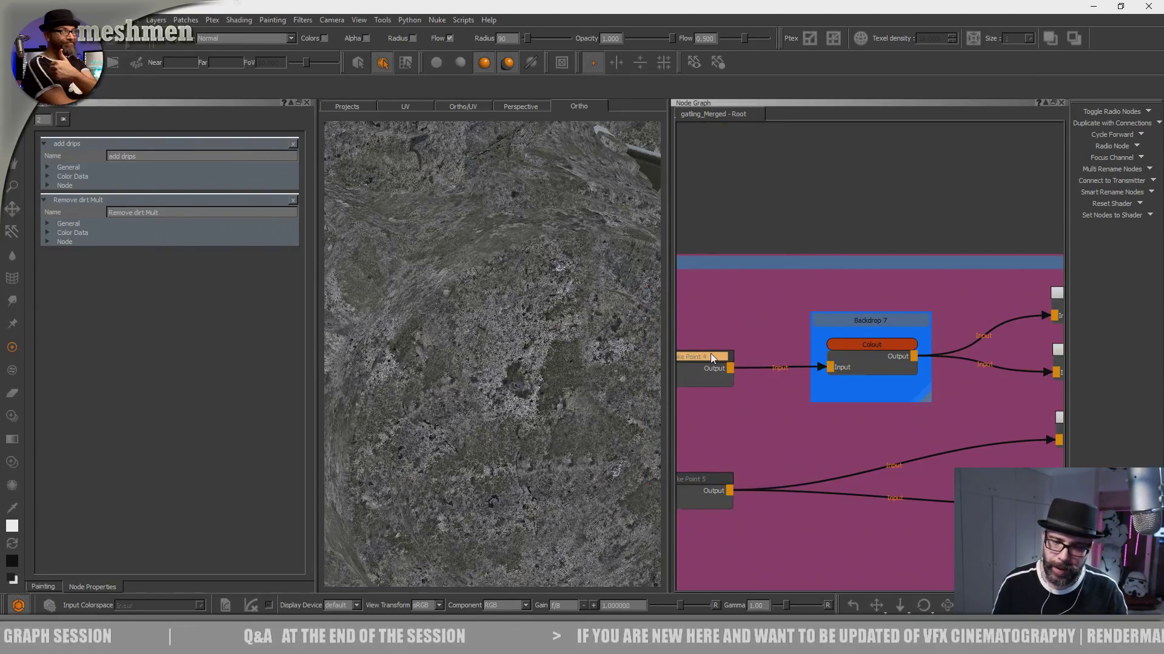
{"action": "left_click", "coordinate": [711, 355]}
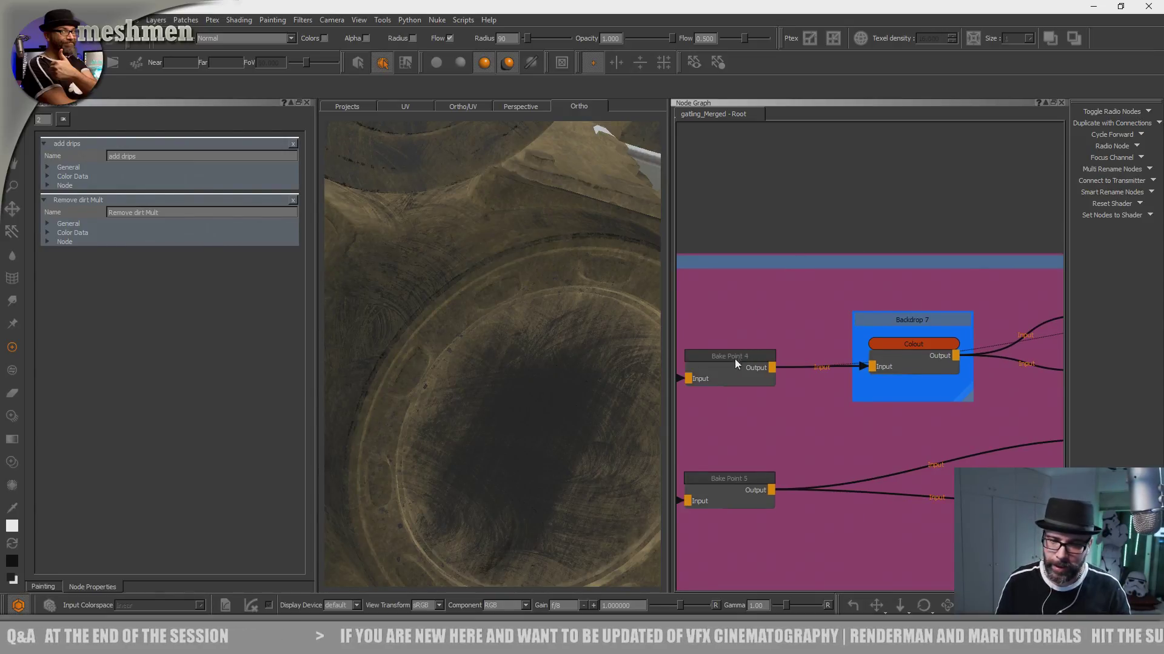
- Inspect the combined colour on the model and trace Bake Point 4's input back to Merge 71
{"action": "left_click_drag", "start_coordinate": [540, 391], "coordinate": [510, 386], "text": "alt"}
{"action": "mouse_move", "coordinate": [460, 295]}
{"action": "left_mouse_down"}
{"action": "mouse_move", "coordinate": [515, 297]}
{"action": "mouse_move", "coordinate": [549, 323]}
{"action": "left_mouse_up"}
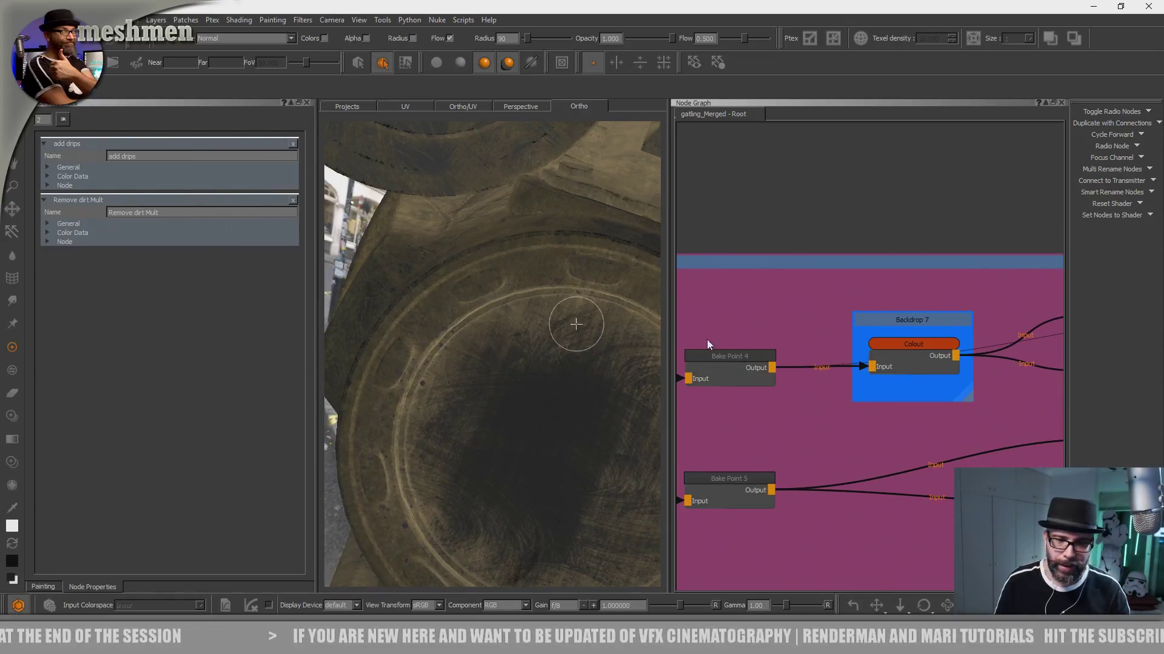
{"action": "left_click_drag", "start_coordinate": [721, 363], "coordinate": [730, 363]}
{"action": "middle_click_drag", "start_coordinate": [723, 332], "coordinate": [906, 308]}
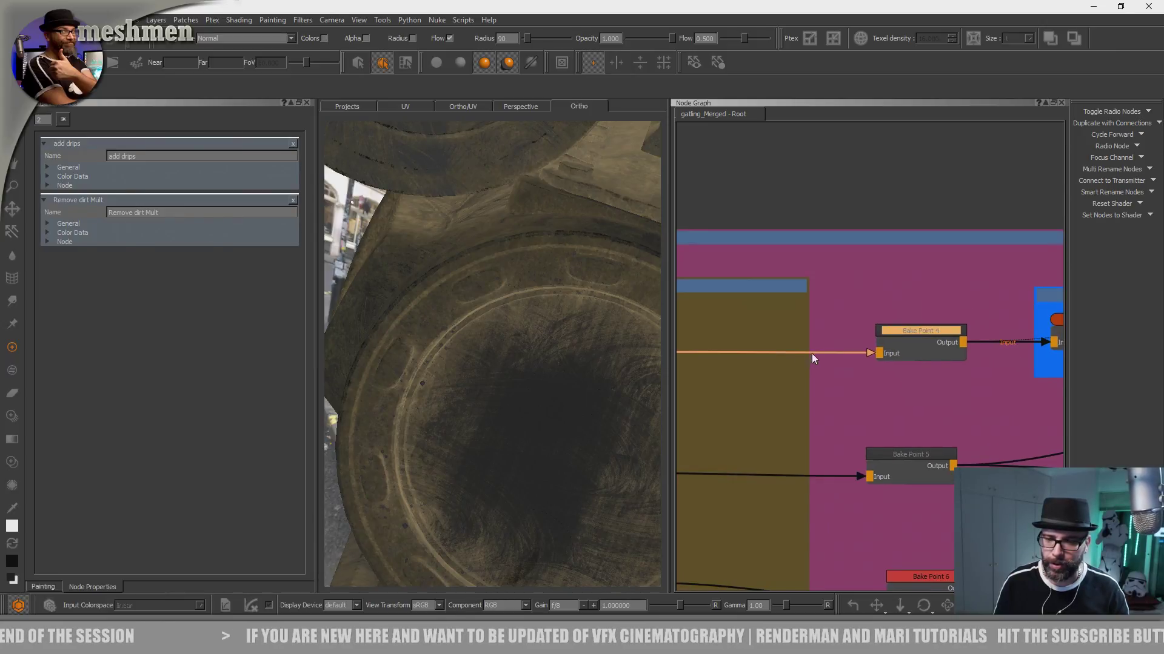
{"action": "middle_click_drag", "start_coordinate": [812, 354], "coordinate": [907, 358]}
- Examine the dirt colour up close along the model's circular rim and undo the stray paint stroke
{"action": "middle_click_drag", "start_coordinate": [497, 351], "coordinate": [527, 374], "text": "alt"}
{"action": "right_click_drag", "start_coordinate": [528, 375], "coordinate": [583, 391], "text": "alt"}
{"action": "middle_click_drag", "start_coordinate": [583, 390], "coordinate": [524, 351], "text": "alt"}
{"action": "mouse_move", "coordinate": [464, 314]}
{"action": "left_mouse_down"}
{"action": "mouse_move", "coordinate": [449, 286]}
{"action": "mouse_move", "coordinate": [403, 317]}
{"action": "mouse_move", "coordinate": [424, 355]}
{"action": "mouse_move", "coordinate": [364, 315]}
{"action": "mouse_move", "coordinate": [436, 273]}
{"action": "mouse_move", "coordinate": [510, 333]}
{"action": "left_mouse_up"}
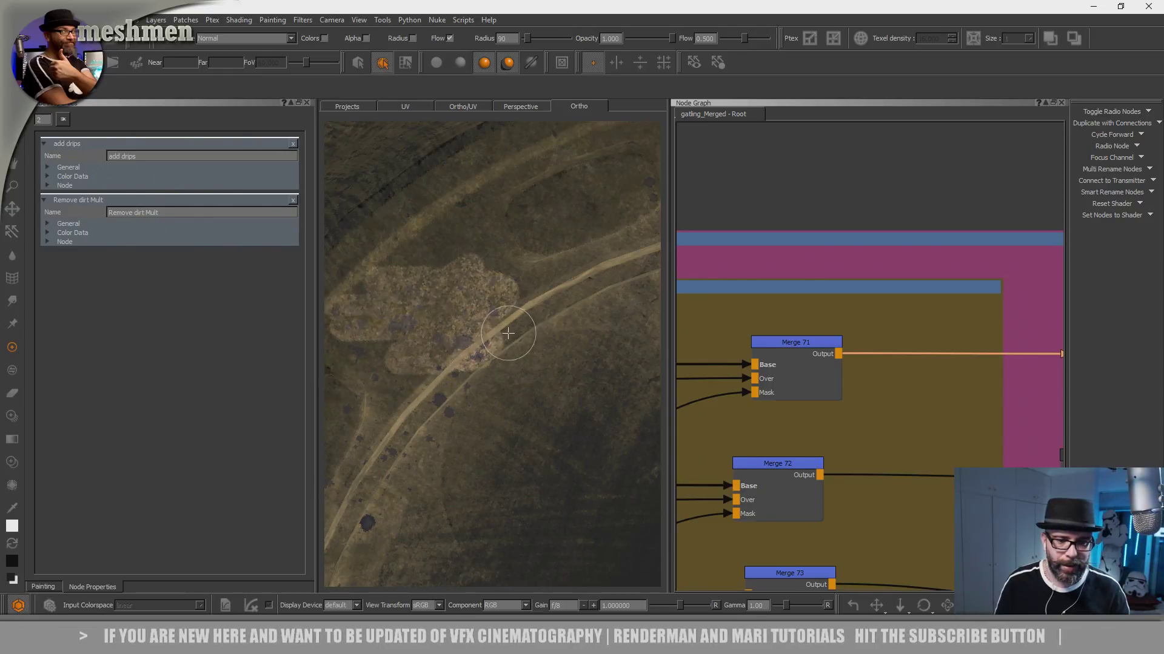
{"action": "key", "text": "ctrl+z"}
- Trace the merges back through the Dirt backdrop to its radio nodes and open the COLdirt radio node's properties
{"action": "scroll", "coordinate": [856, 353], "scroll_direction": "down", "scroll_amount": 8}
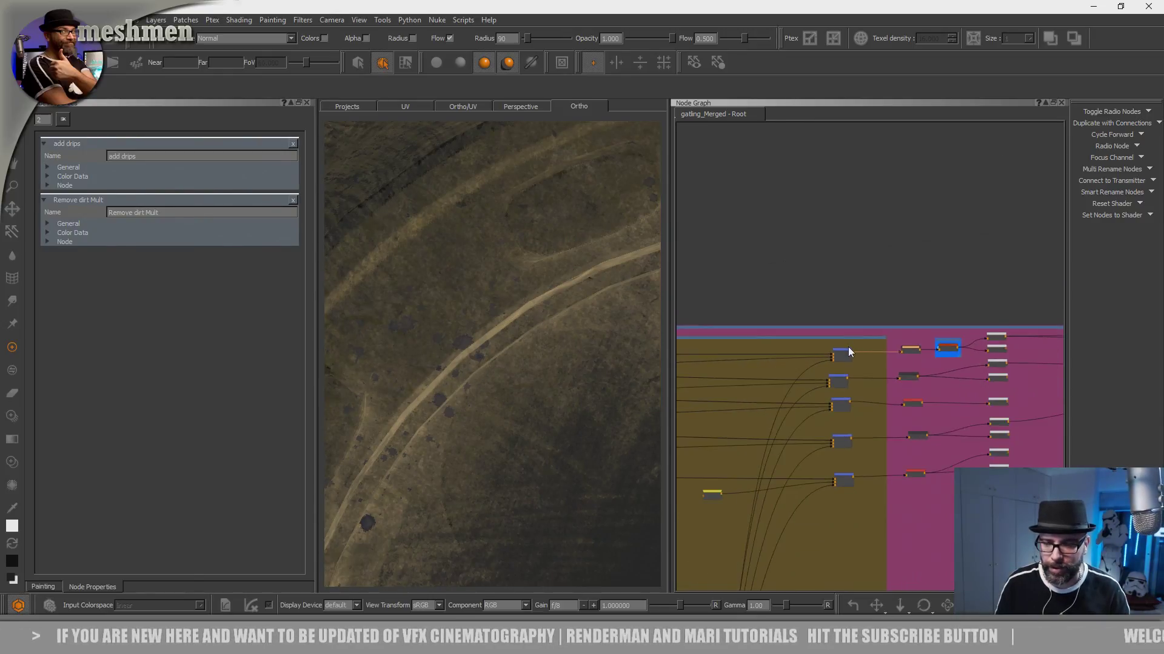
{"action": "scroll", "coordinate": [831, 366], "scroll_direction": "down", "scroll_amount": 10}
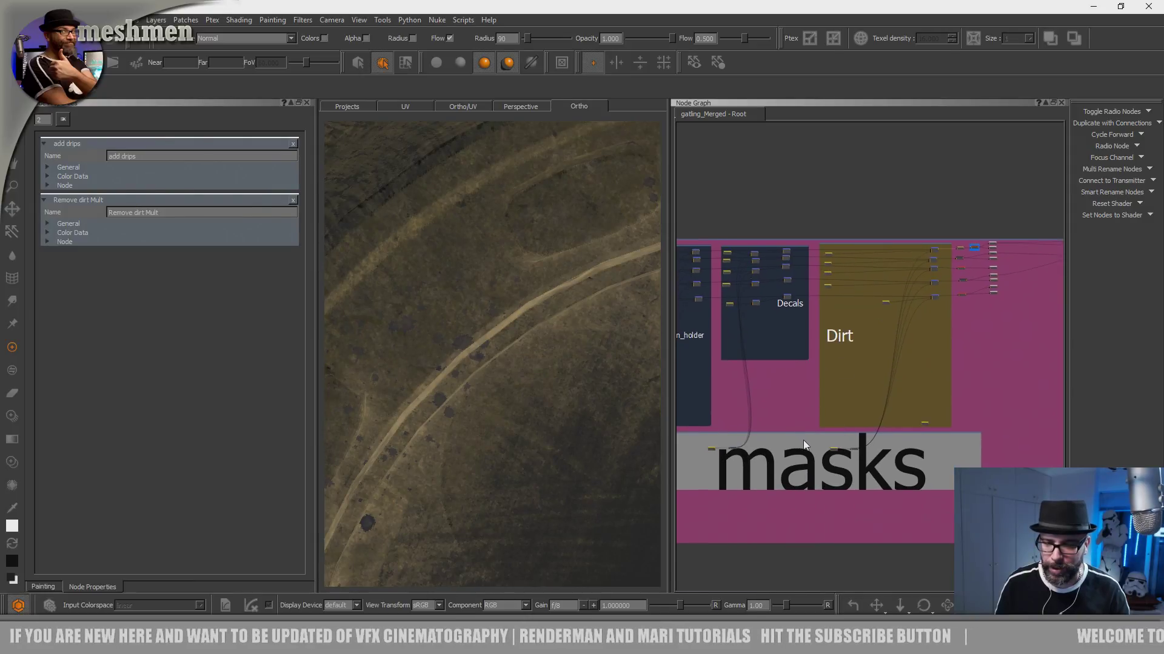
{"action": "scroll", "coordinate": [839, 463], "scroll_direction": "up", "scroll_amount": 15}
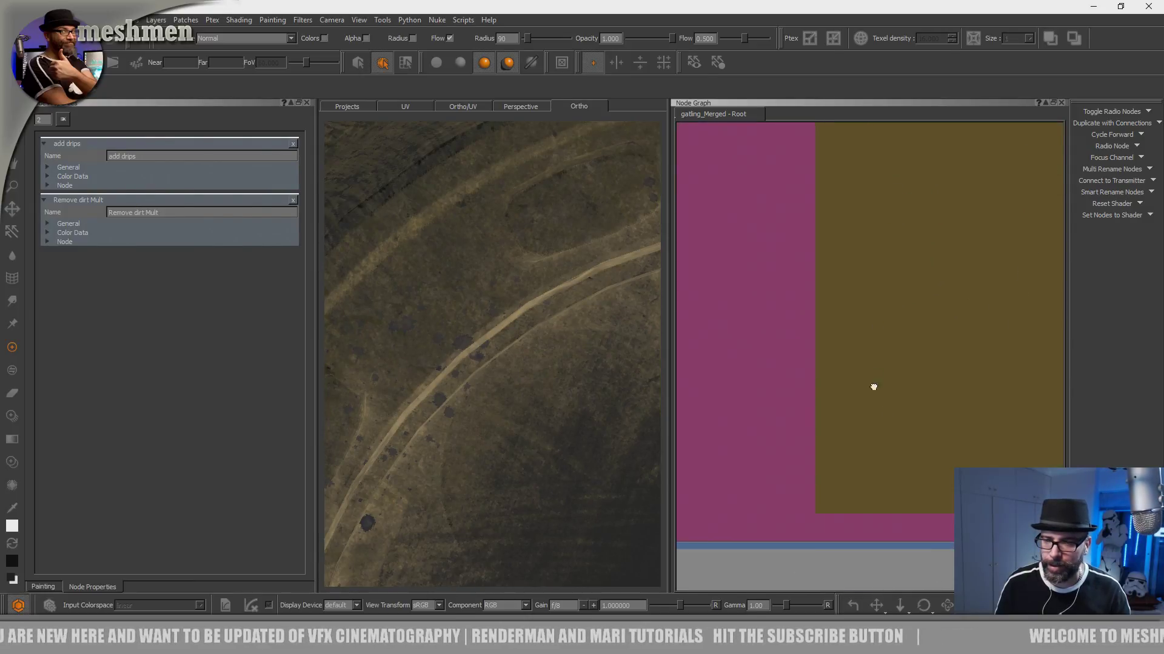
{"action": "middle_click_drag", "start_coordinate": [833, 492], "coordinate": [833, 501]}
{"action": "scroll", "coordinate": [850, 335], "scroll_direction": "down", "scroll_amount": 8}
{"action": "middle_click_drag", "start_coordinate": [868, 286], "coordinate": [861, 469]}
{"action": "scroll", "coordinate": [855, 366], "scroll_direction": "up", "scroll_amount": 5}
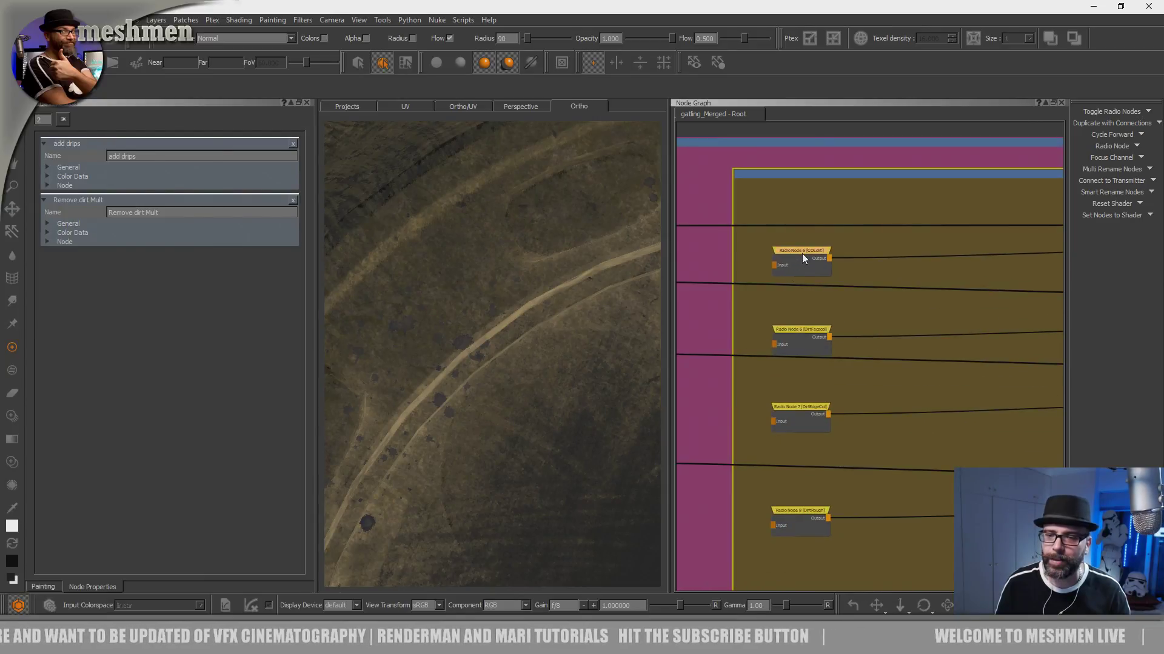
{"action": "left_click", "coordinate": [801, 252]}
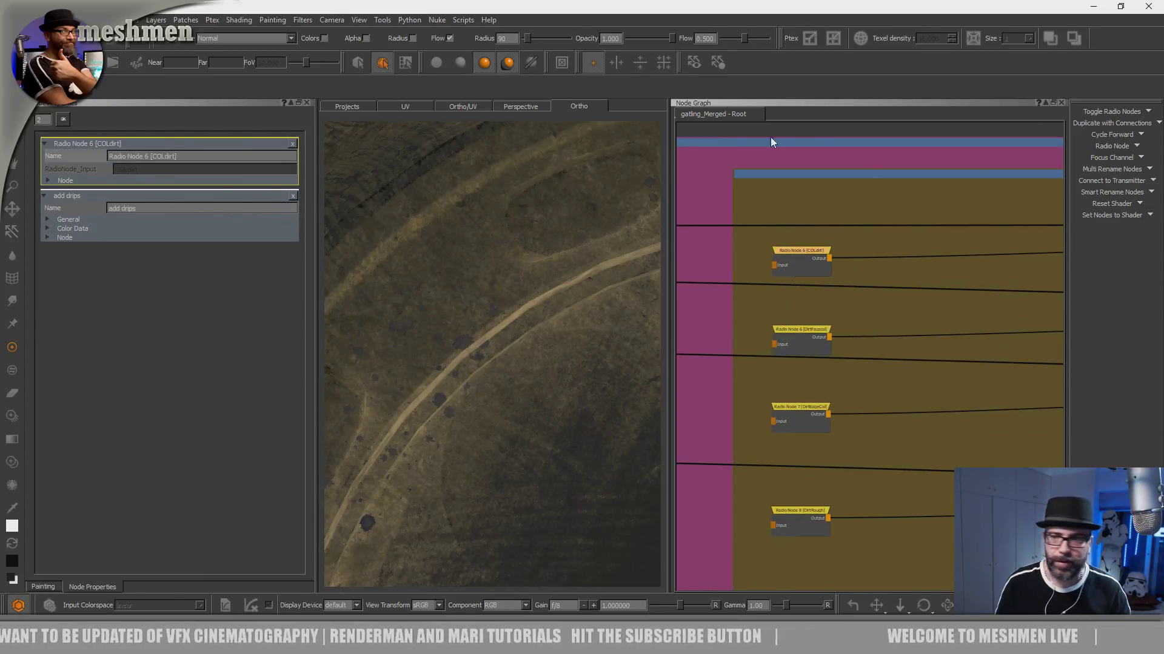
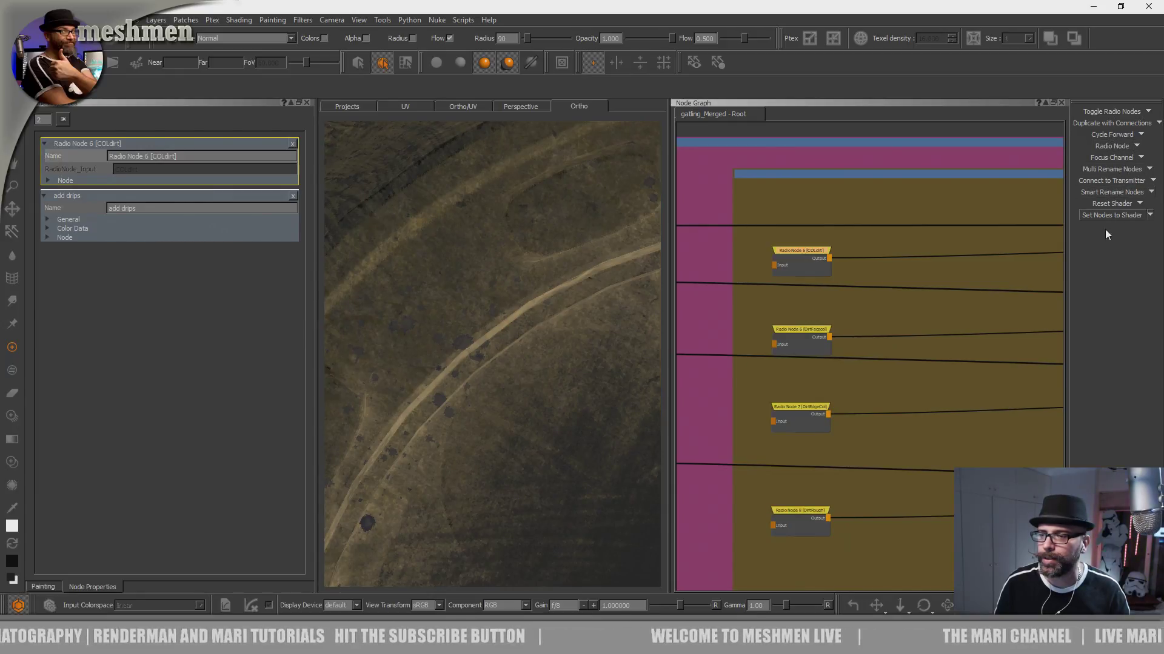
- Jump from the COLdirt radio node to its transmitter and display the dirt colour on the model
{"action": "right_click", "coordinate": [802, 252]}
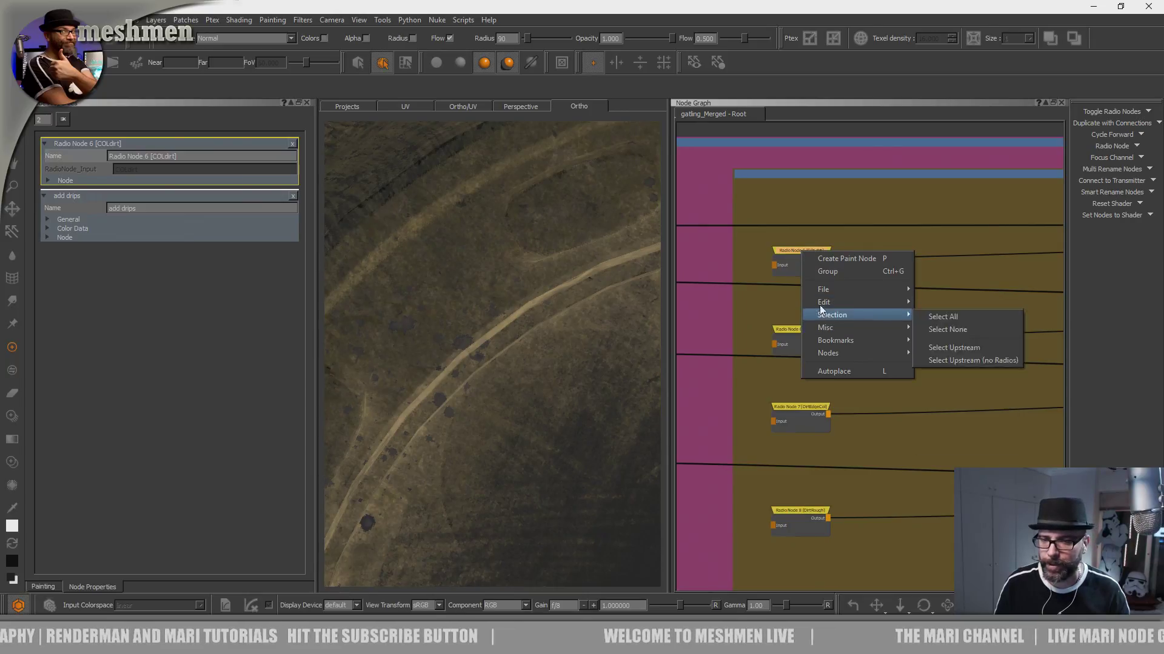
{"action": "mouse_move", "coordinate": [828, 315]}
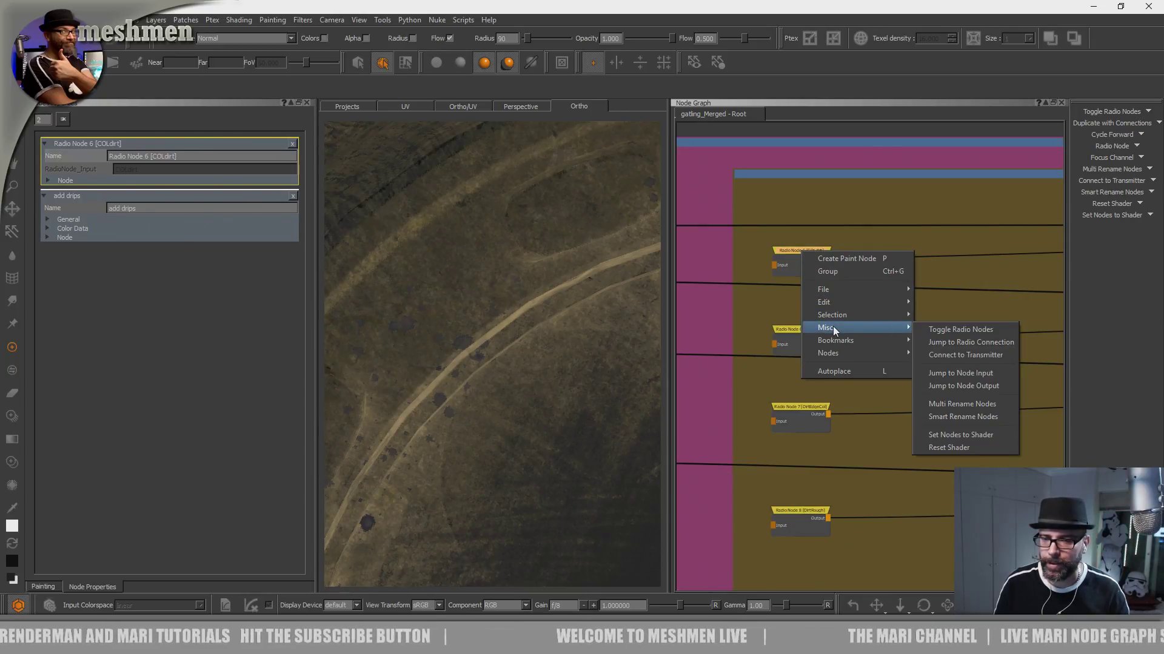
{"action": "left_click", "coordinate": [984, 342]}
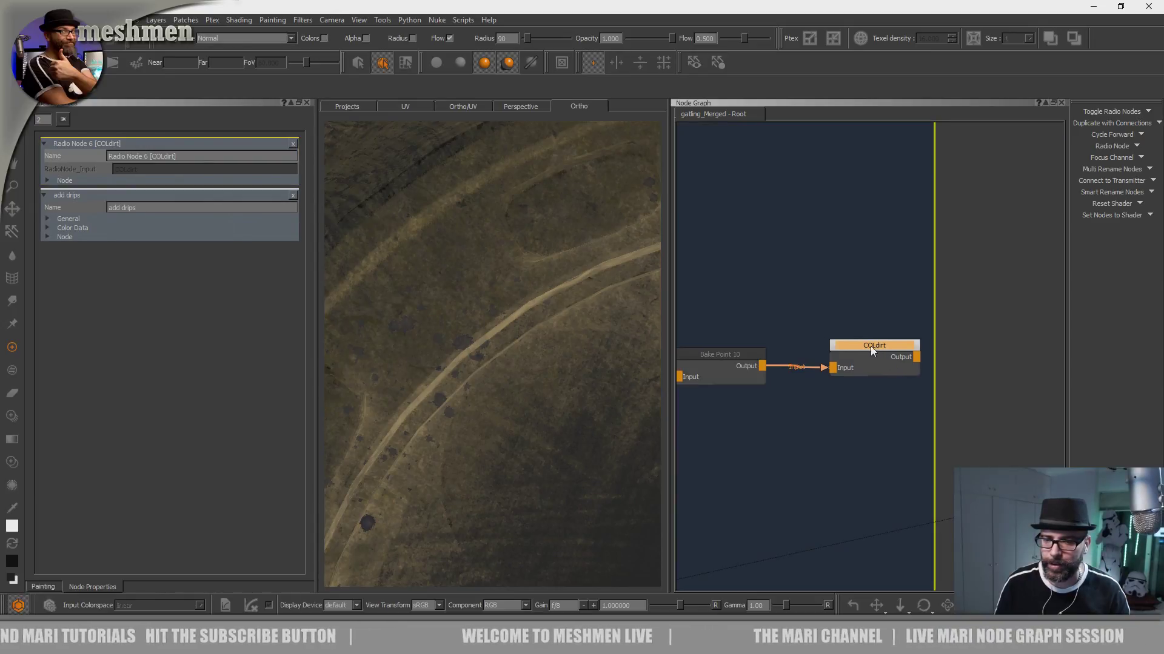
{"action": "key", "text": "ctrl+z"}
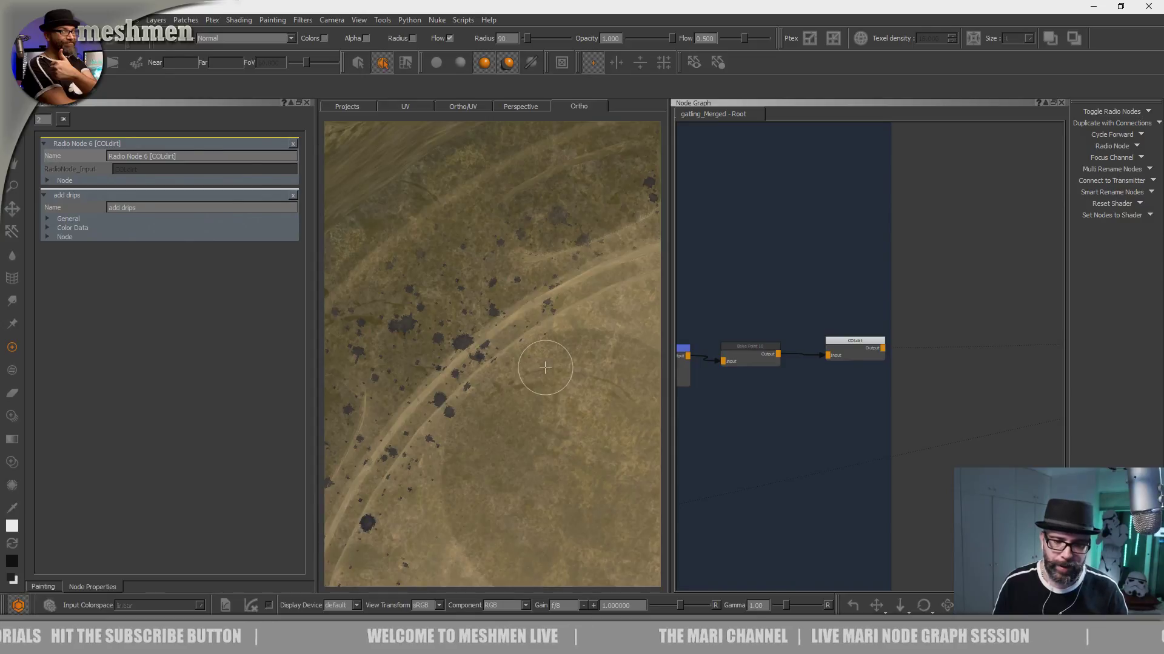
- Trace the dirt colour back through its bake point and merges to the oilMask radio node and display that mask on the model
{"action": "left_click", "coordinate": [748, 345]}
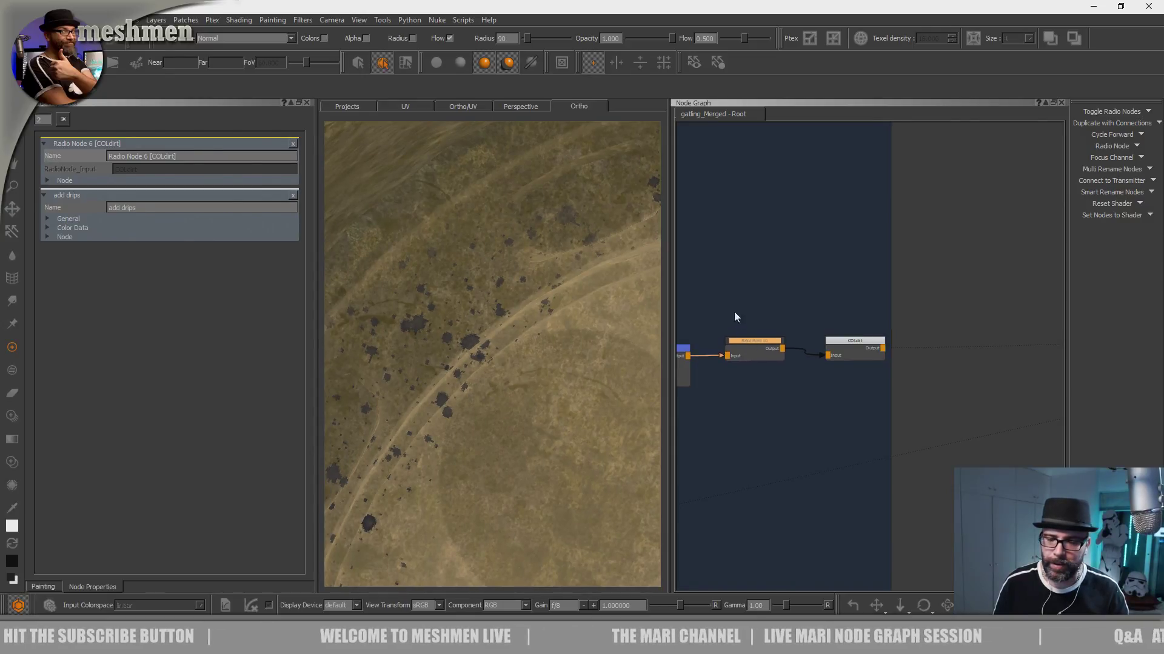
{"action": "middle_click_drag", "start_coordinate": [734, 311], "coordinate": [896, 300]}
{"action": "left_click", "coordinate": [829, 339]}
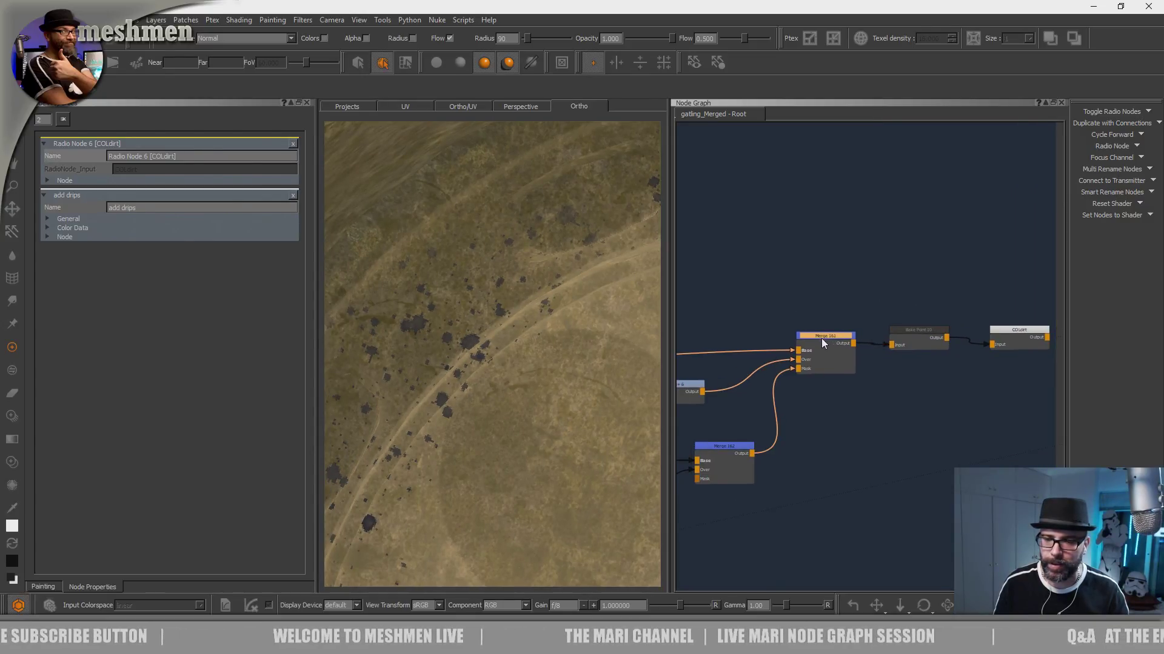
{"action": "middle_click_drag", "start_coordinate": [707, 308], "coordinate": [1053, 302]}
{"action": "middle_click_drag", "start_coordinate": [849, 398], "coordinate": [773, 368]}
{"action": "middle_click_drag", "start_coordinate": [757, 278], "coordinate": [834, 320]}
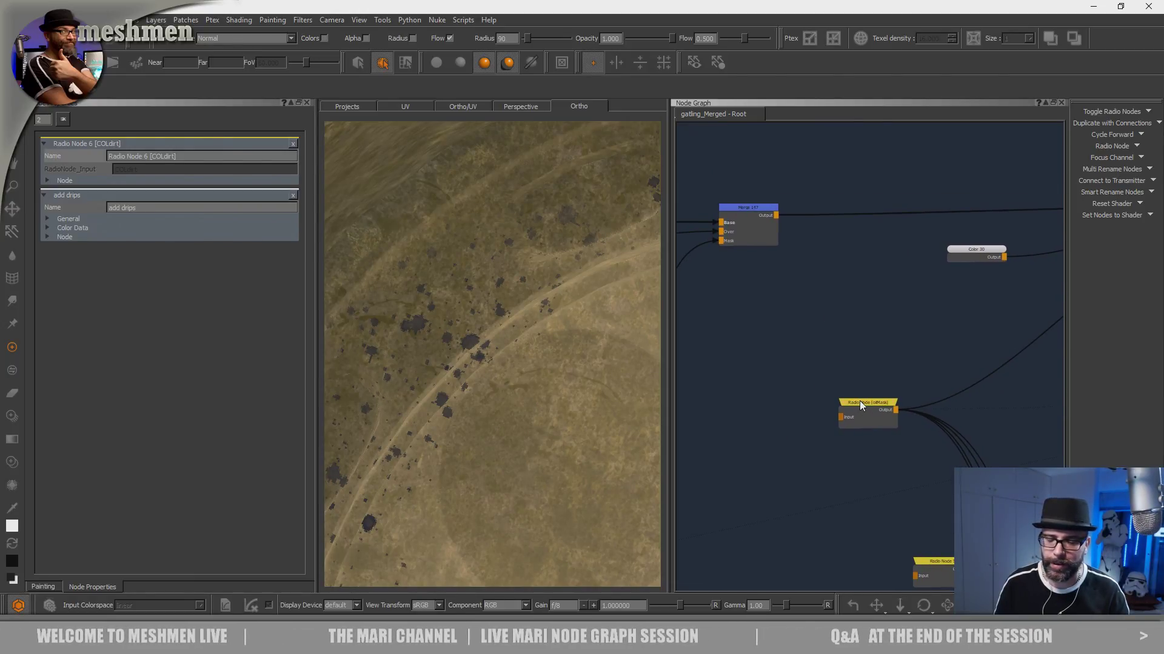
{"action": "key", "text": "v"}
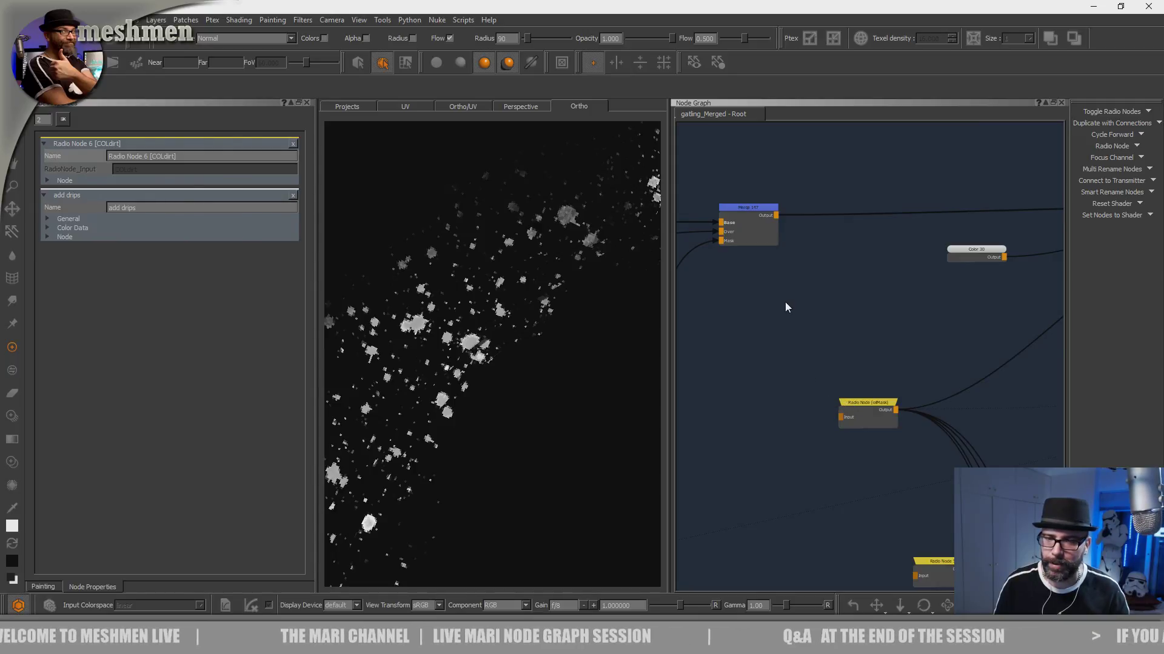
- Examine the OIL backdrop in the mask section of the graph and return to the oilMask radio node in the dirt chain
{"action": "scroll", "coordinate": [784, 303], "scroll_direction": "down", "scroll_amount": 3}
{"action": "left_click_drag", "start_coordinate": [837, 372], "coordinate": [850, 376]}
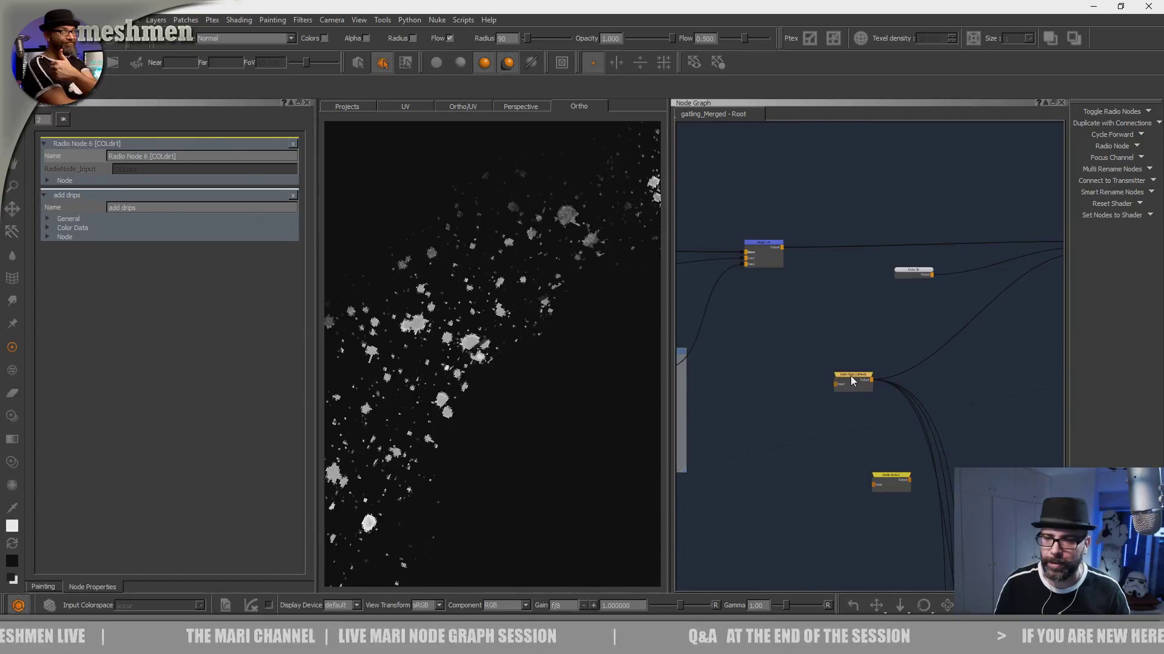
{"action": "middle_click_drag", "start_coordinate": [816, 308], "coordinate": [821, 410]}
{"action": "scroll", "coordinate": [820, 412], "scroll_direction": "down", "scroll_amount": 4}
{"action": "middle_click_drag", "start_coordinate": [849, 281], "coordinate": [779, 477]}
{"action": "middle_click_drag", "start_coordinate": [795, 344], "coordinate": [896, 403]}
{"action": "scroll", "coordinate": [951, 310], "scroll_direction": "up", "scroll_amount": 5}
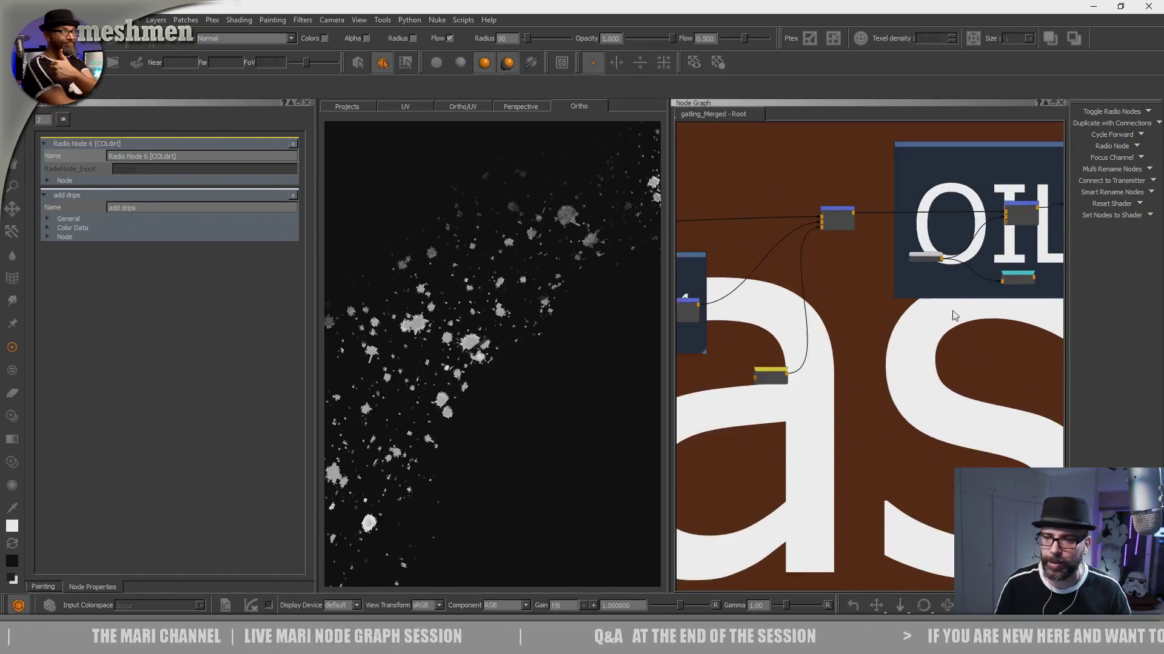
{"action": "scroll", "coordinate": [911, 358], "scroll_direction": "up", "scroll_amount": 3}
{"action": "left_click", "coordinate": [874, 329]}
{"action": "scroll", "coordinate": [863, 400], "scroll_direction": "down", "scroll_amount": 2}
{"action": "scroll", "coordinate": [870, 419], "scroll_direction": "down", "scroll_amount": 4}
{"action": "middle_click_drag", "start_coordinate": [831, 493], "coordinate": [920, 257]}
{"action": "middle_click_drag", "start_coordinate": [886, 412], "coordinate": [915, 254]}
{"action": "middle_click_drag", "start_coordinate": [855, 526], "coordinate": [894, 233]}
{"action": "scroll", "coordinate": [815, 426], "scroll_direction": "up", "scroll_amount": 3}
{"action": "middle_click_drag", "start_coordinate": [757, 561], "coordinate": [841, 373]}
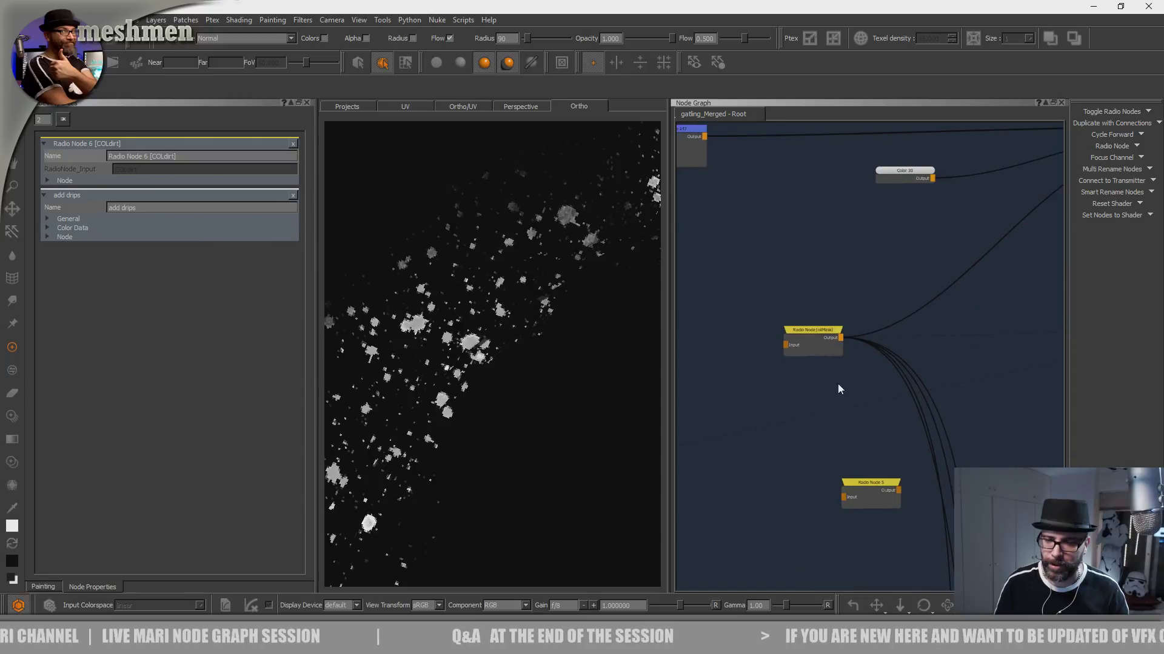
- Open the oilMask radio node's properties and check its mask on the model
{"action": "left_click_drag", "start_coordinate": [812, 338], "coordinate": [805, 337]}
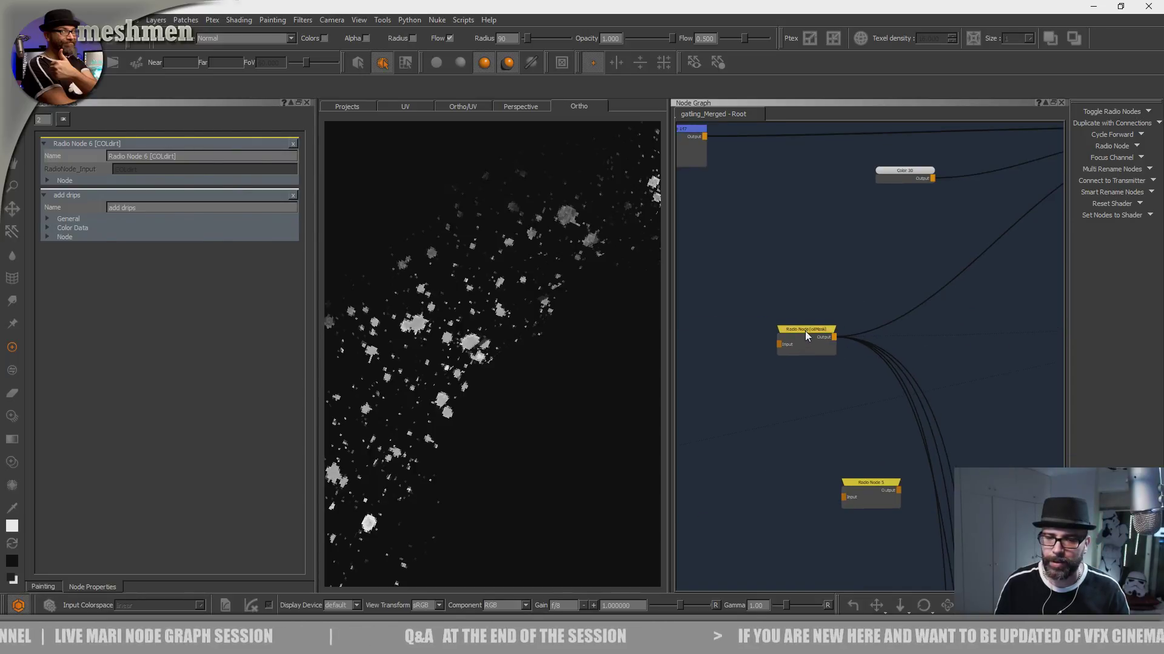
{"action": "left_click", "coordinate": [805, 332]}
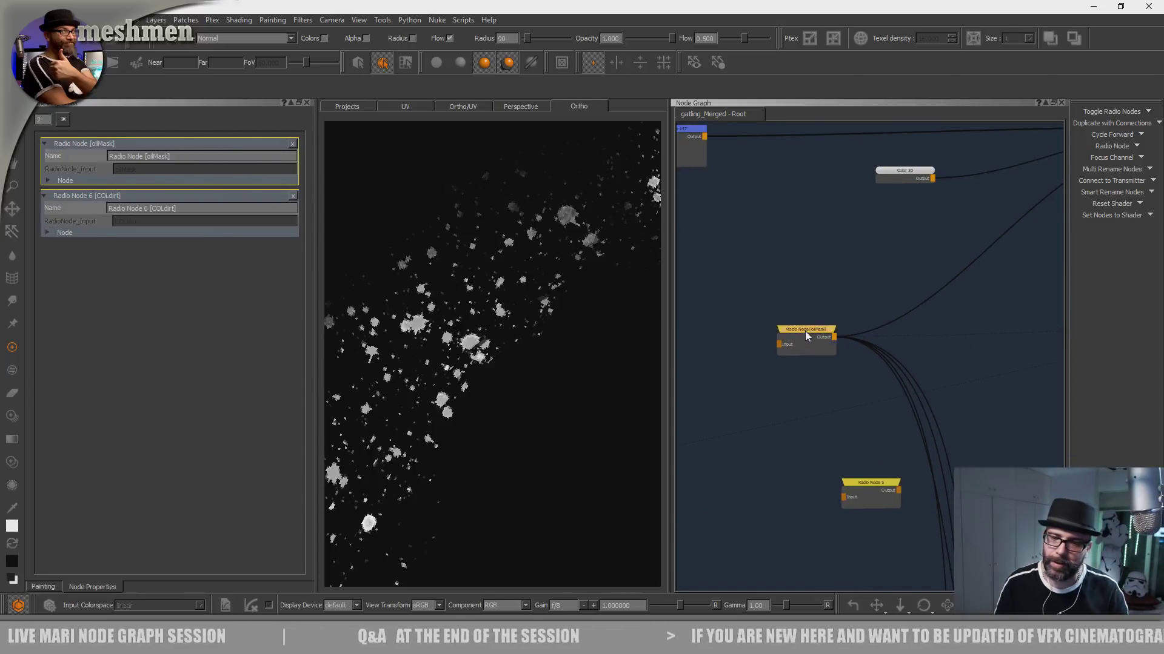
{"action": "left_click_drag", "start_coordinate": [804, 332], "coordinate": [804, 336]}
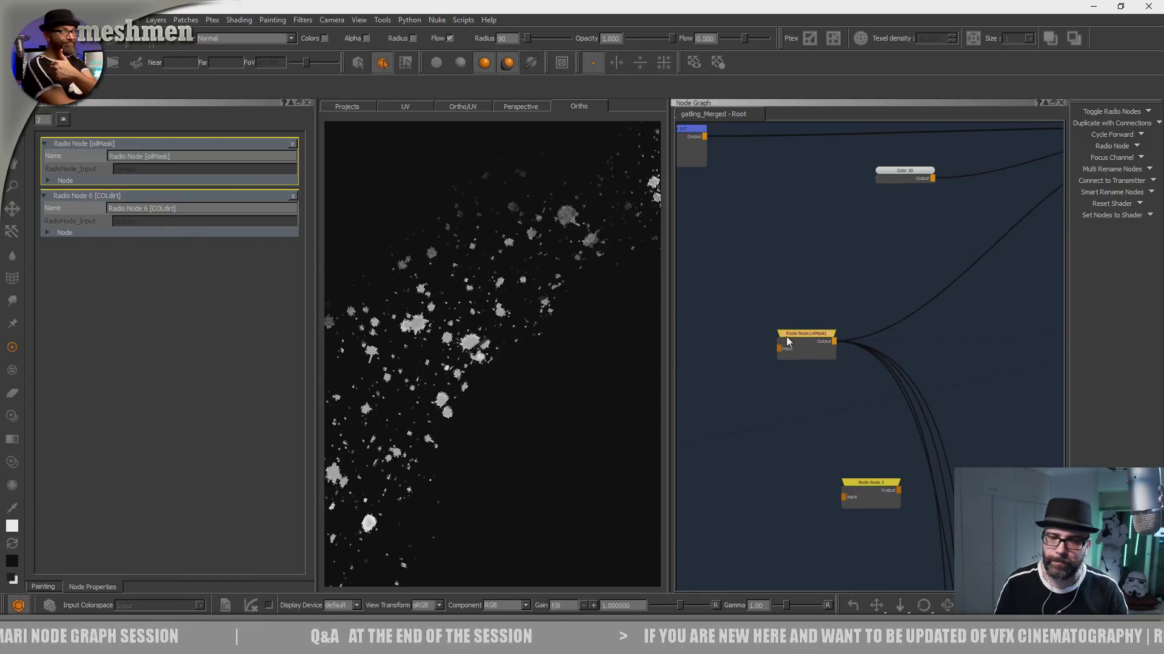
{"action": "left_click_drag", "start_coordinate": [501, 398], "coordinate": [487, 397], "text": "alt"}
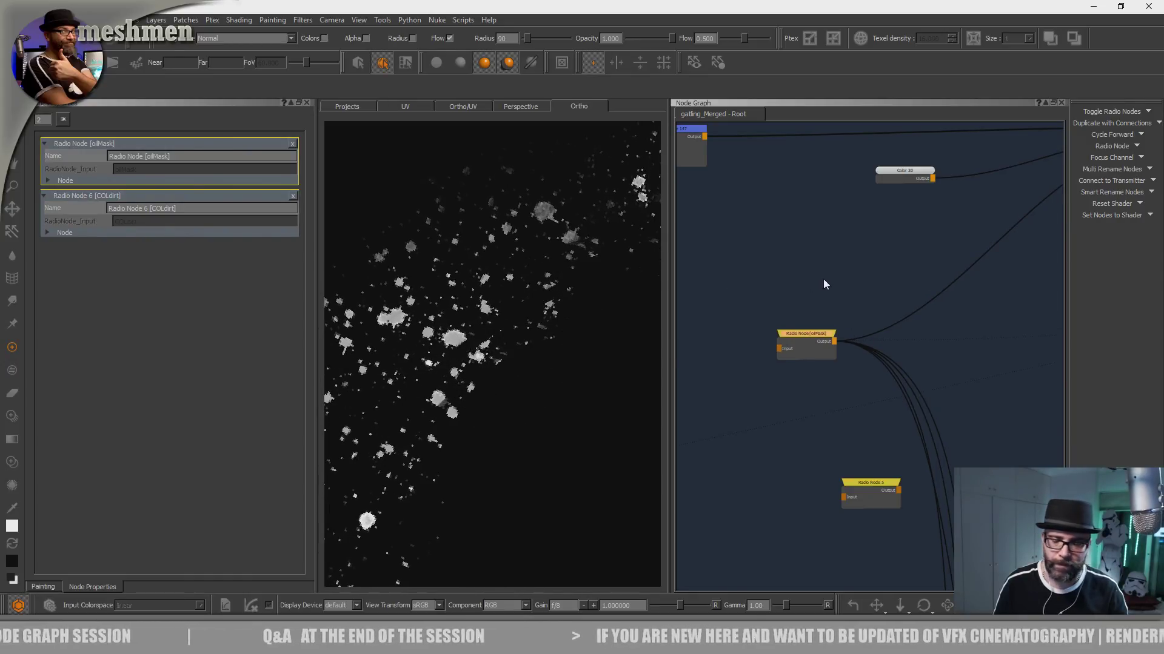
- Make the AddOil paint node in the OIL backdrop active and paint a white patch into the oil mask on the model
{"action": "scroll", "coordinate": [831, 289], "scroll_direction": "down", "scroll_amount": 8}
{"action": "middle_click_drag", "start_coordinate": [889, 237], "coordinate": [846, 476]}
{"action": "middle_click_drag", "start_coordinate": [876, 283], "coordinate": [857, 431]}
{"action": "middle_click_drag", "start_coordinate": [874, 321], "coordinate": [769, 380]}
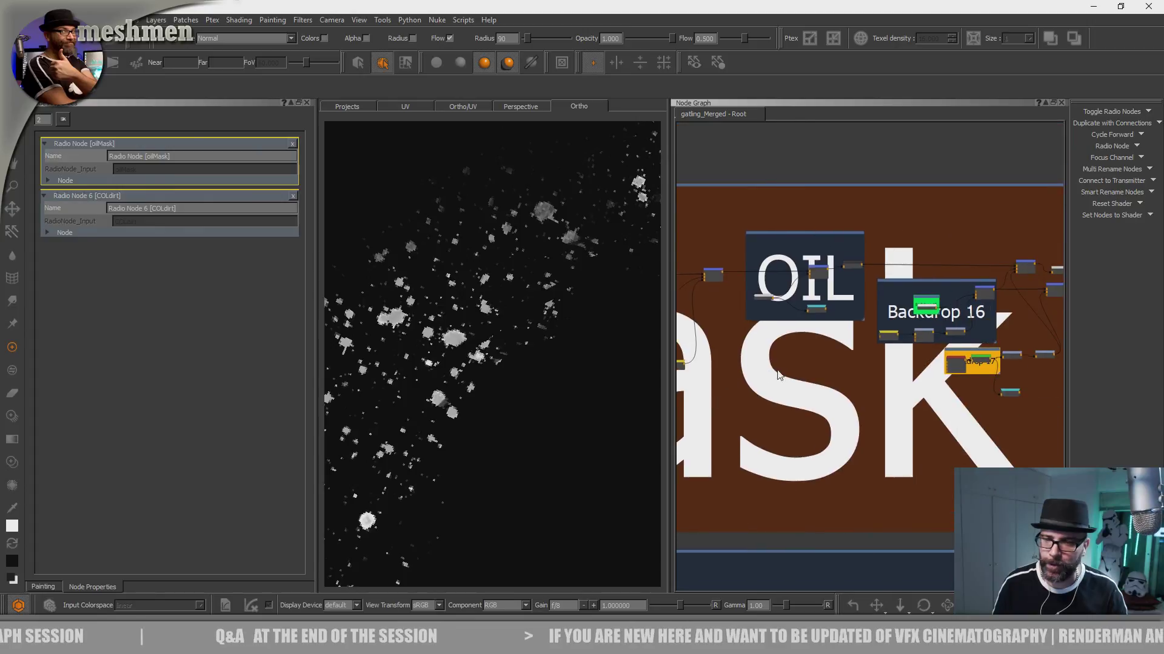
{"action": "scroll", "coordinate": [793, 315], "scroll_direction": "up", "scroll_amount": 4}
{"action": "left_click", "coordinate": [740, 282]}
{"action": "mouse_move", "coordinate": [542, 349]}
{"action": "left_mouse_down"}
{"action": "mouse_move", "coordinate": [503, 394]}
{"action": "mouse_move", "coordinate": [516, 434]}
{"action": "left_mouse_up"}
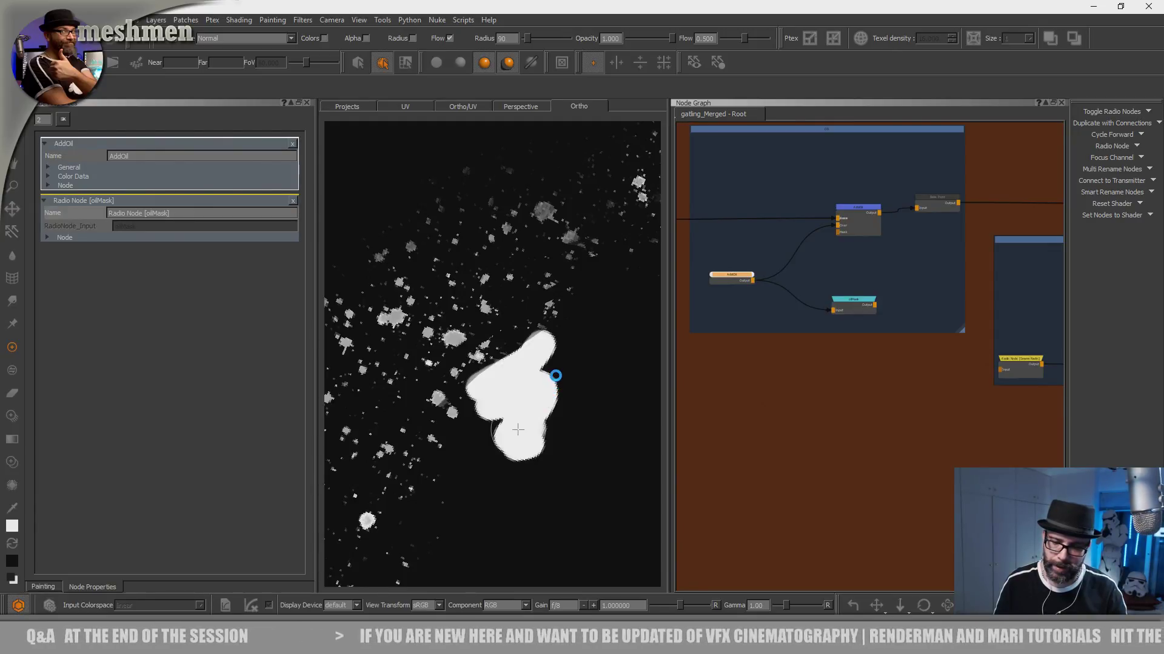
- Jump to the Colout bookmark and display Merge 71's combined colour on the model
{"action": "right_click_drag", "start_coordinate": [583, 370], "coordinate": [500, 392], "text": "alt"}
{"action": "key", "text": "j"}
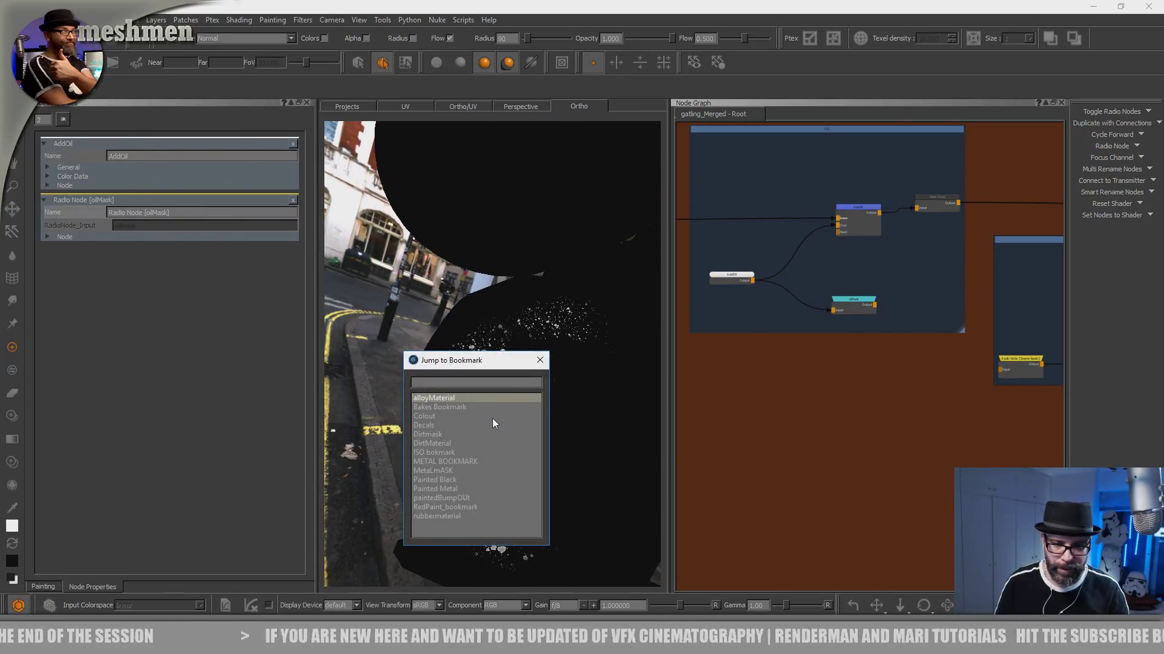
{"action": "double_click", "coordinate": [426, 417]}
{"action": "mouse_move", "coordinate": [773, 328]}
{"action": "middle_mouse_down"}
{"action": "mouse_move", "coordinate": [995, 301]}
{"action": "mouse_move", "coordinate": [947, 325]}
{"action": "middle_mouse_up"}
{"action": "left_click", "coordinate": [811, 317]}
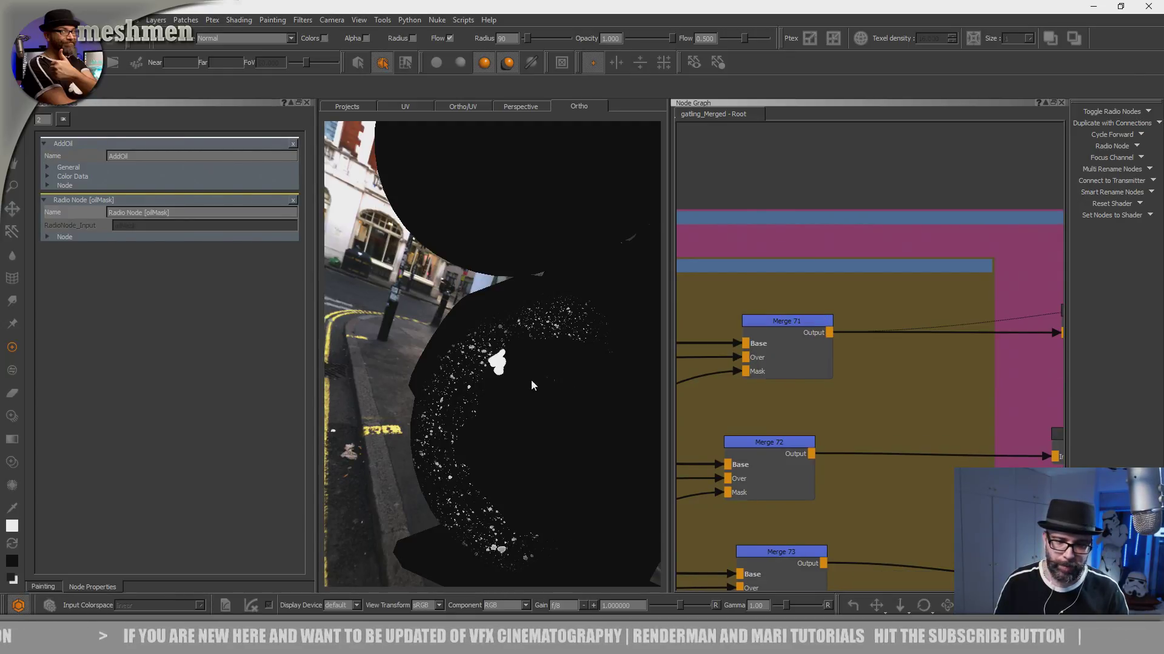
{"action": "key", "text": "v"}
- Examine the new oil patch up close beside the circular rim, widening the canvas for a larger view
{"action": "left_click_drag", "start_coordinate": [522, 380], "coordinate": [542, 386], "text": "alt"}
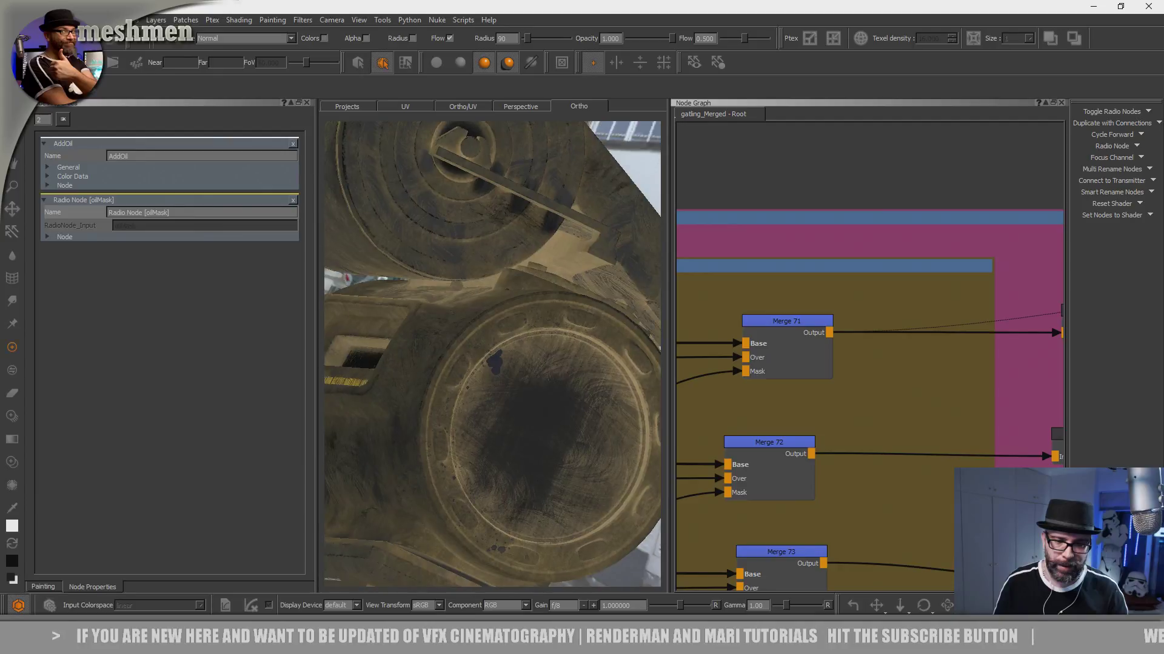
{"action": "right_click_drag", "start_coordinate": [543, 386], "coordinate": [586, 399], "text": "alt"}
{"action": "mouse_move", "coordinate": [586, 398]}
{"action": "left_mouse_down", "text": "alt"}
{"action": "mouse_move", "coordinate": [513, 371]}
{"action": "mouse_move", "coordinate": [503, 331]}
{"action": "mouse_move", "coordinate": [533, 367]}
{"action": "mouse_move", "coordinate": [545, 408]}
{"action": "left_mouse_up", "text": "alt"}
{"action": "key", "text": "ctrl+z"}
{"action": "right_click_drag", "start_coordinate": [546, 408], "coordinate": [434, 367], "text": "alt"}
{"action": "left_click_drag", "start_coordinate": [433, 366], "coordinate": [485, 408], "text": "alt"}
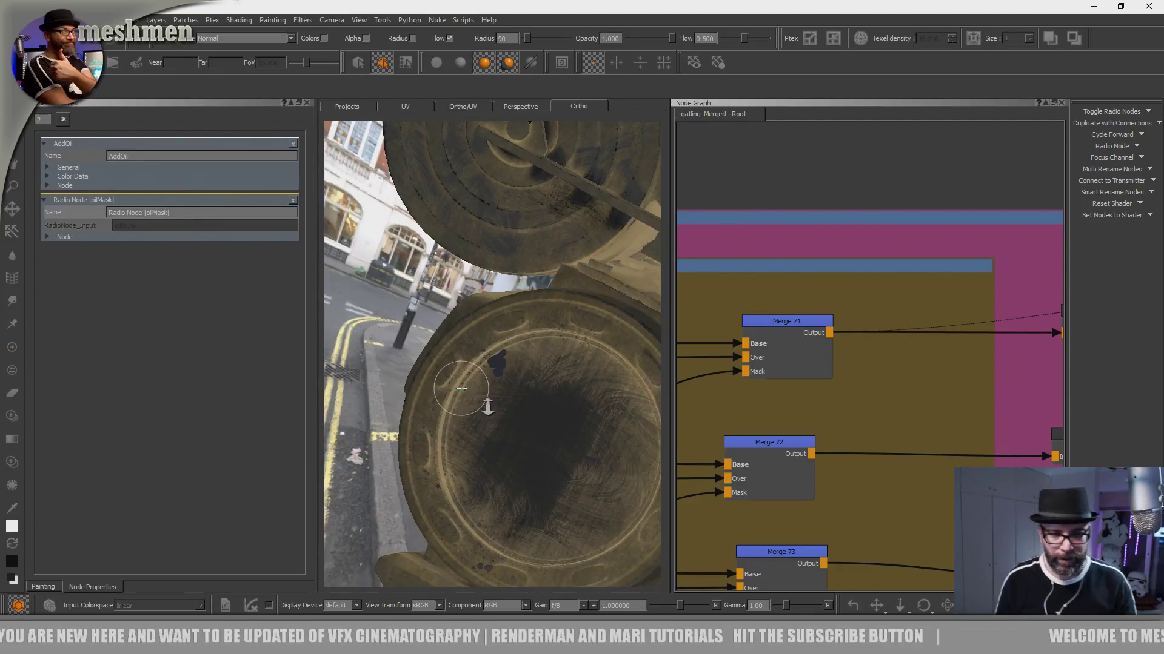
{"action": "right_click_drag", "start_coordinate": [486, 407], "coordinate": [471, 382], "text": "alt"}
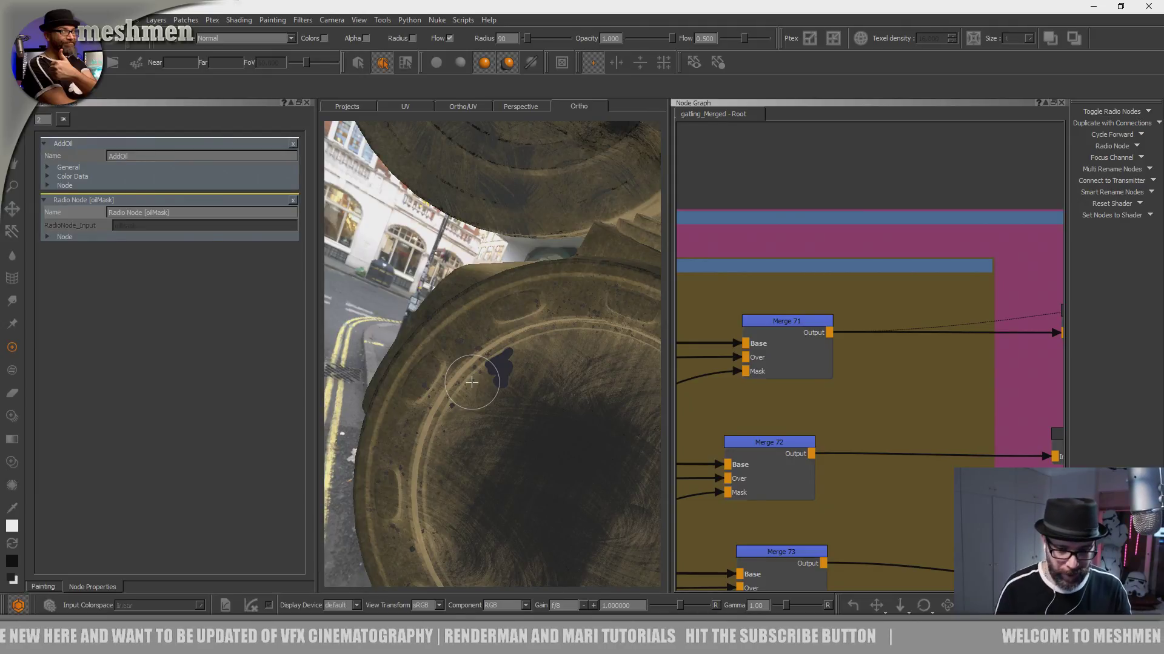
{"action": "middle_click_drag", "start_coordinate": [600, 380], "coordinate": [607, 396], "text": "alt"}
{"action": "right_click_drag", "start_coordinate": [511, 352], "coordinate": [600, 382], "text": "alt"}
{"action": "left_click_drag", "start_coordinate": [668, 329], "coordinate": [823, 315]}
{"action": "middle_click_drag", "start_coordinate": [640, 373], "coordinate": [676, 339], "text": "alt"}
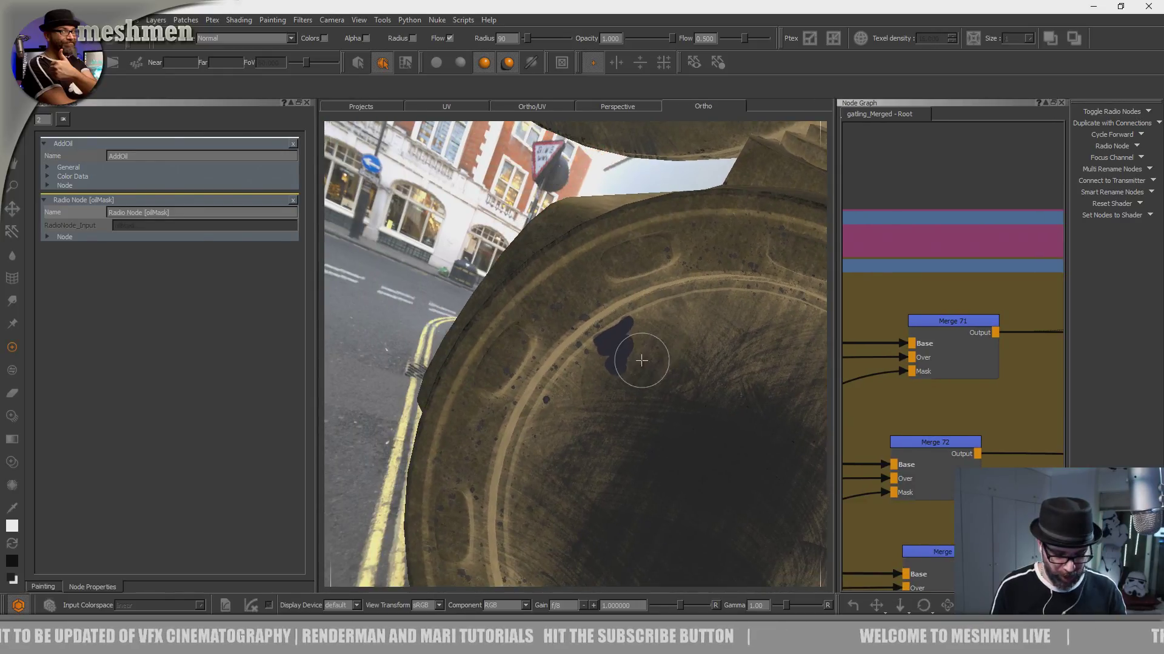
- Bring up the smear image collection and load a splatter image for Paint Through
{"action": "key", "text": "k"}
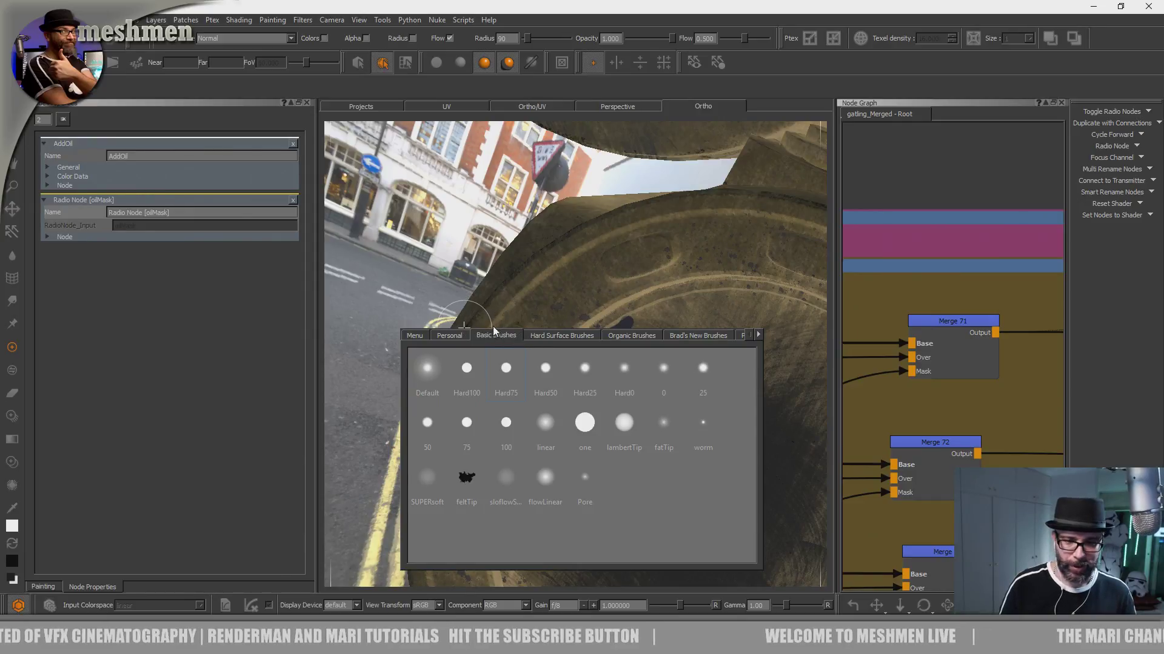
{"action": "key", "text": "l"}
{"action": "left_click_drag", "start_coordinate": [527, 338], "coordinate": [608, 252]}
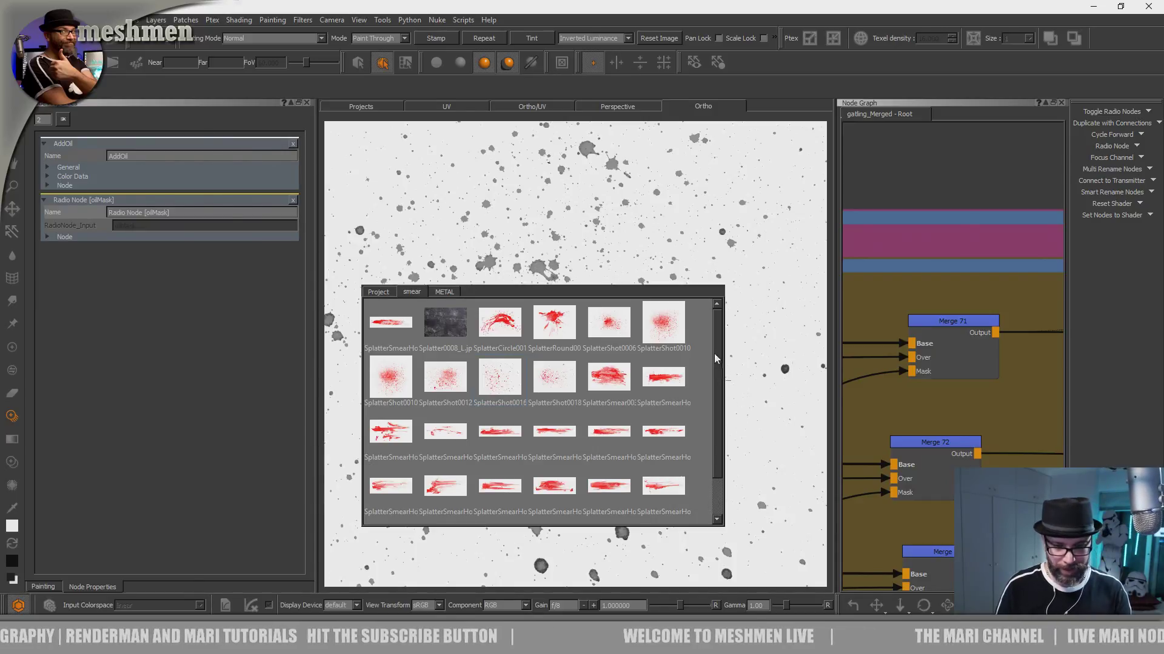
- Scale, rotate and position the Paint Through splatter image over the oil patch on the circular rim
{"action": "left_click_drag", "start_coordinate": [645, 426], "coordinate": [476, 427], "text": "ctrl"}
{"action": "right_click_drag", "start_coordinate": [475, 426], "coordinate": [569, 395], "text": "alt"}
{"action": "middle_click_drag", "start_coordinate": [530, 391], "coordinate": [560, 490], "text": "alt"}
{"action": "left_click_drag", "start_coordinate": [552, 469], "coordinate": [531, 462], "text": "alt"}
{"action": "right_click_drag", "start_coordinate": [535, 456], "coordinate": [497, 463], "text": "alt"}
{"action": "left_click_drag", "start_coordinate": [513, 476], "coordinate": [499, 470], "text": "alt"}
{"action": "mouse_move", "coordinate": [584, 413]}
{"action": "left_mouse_down", "text": "shift"}
{"action": "mouse_move", "coordinate": [591, 427]}
{"action": "mouse_move", "coordinate": [655, 442]}
{"action": "left_mouse_up", "text": "shift"}
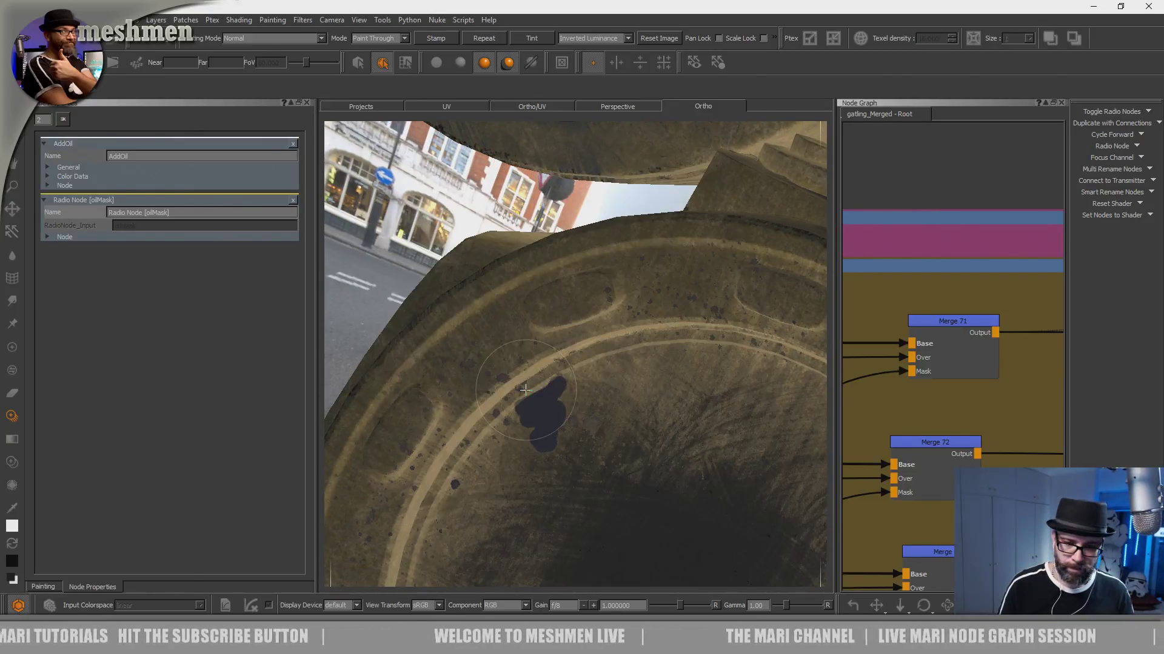
{"action": "mouse_move", "coordinate": [562, 344]}
{"action": "left_mouse_down"}
{"action": "mouse_move", "coordinate": [570, 385]}
{"action": "mouse_move", "coordinate": [544, 402]}
{"action": "mouse_move", "coordinate": [555, 387]}
{"action": "mouse_move", "coordinate": [536, 363]}
{"action": "mouse_move", "coordinate": [580, 309]}
{"action": "mouse_move", "coordinate": [561, 315]}
{"action": "mouse_move", "coordinate": [652, 416]}
{"action": "mouse_move", "coordinate": [642, 438]}
{"action": "mouse_move", "coordinate": [657, 306]}
{"action": "mouse_move", "coordinate": [584, 276]}
{"action": "mouse_move", "coordinate": [516, 329]}
{"action": "mouse_move", "coordinate": [509, 480]}
{"action": "mouse_move", "coordinate": [600, 483]}
{"action": "left_mouse_up"}
{"action": "key", "text": "x"}
{"action": "key", "text": "x"}
{"action": "left_click_drag", "start_coordinate": [543, 314], "coordinate": [574, 371], "text": "shift"}
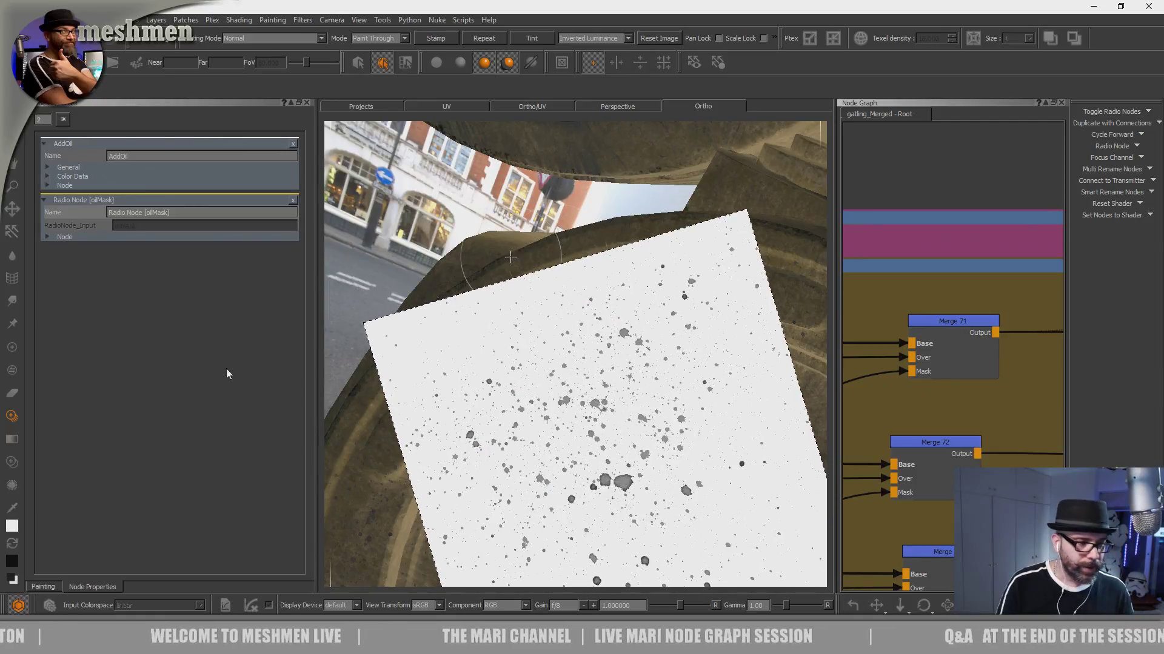
- Reset the contrast and the value curve in the Paint Through source grade
{"action": "left_click", "coordinate": [43, 586]}
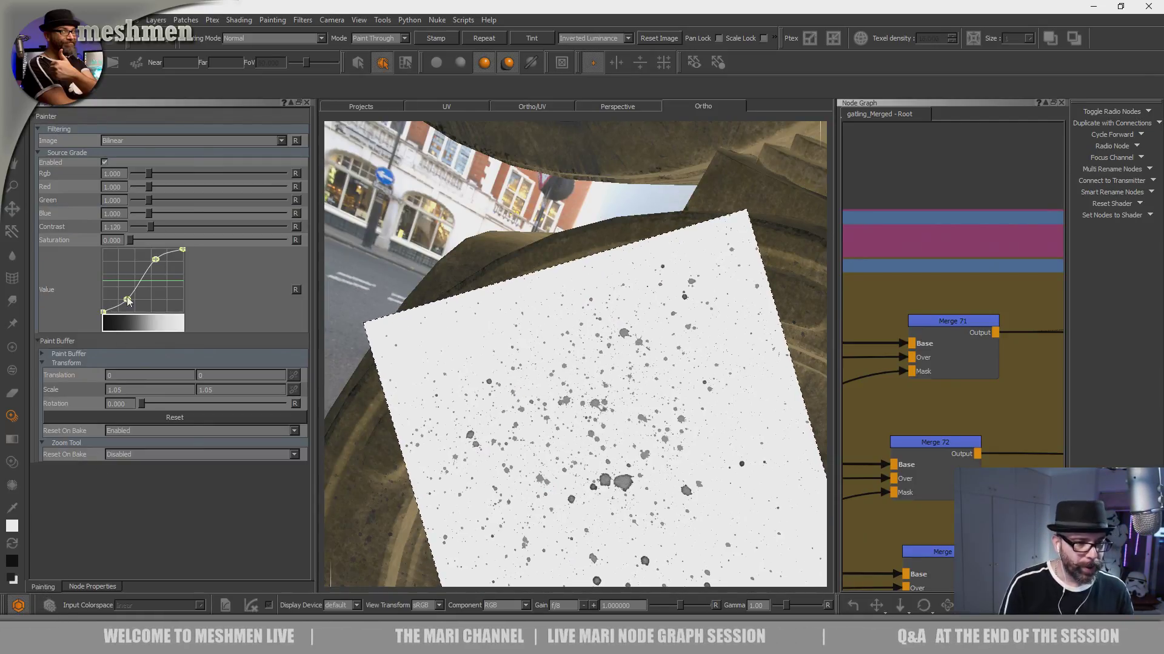
{"action": "left_click_drag", "start_coordinate": [154, 227], "coordinate": [164, 226]}
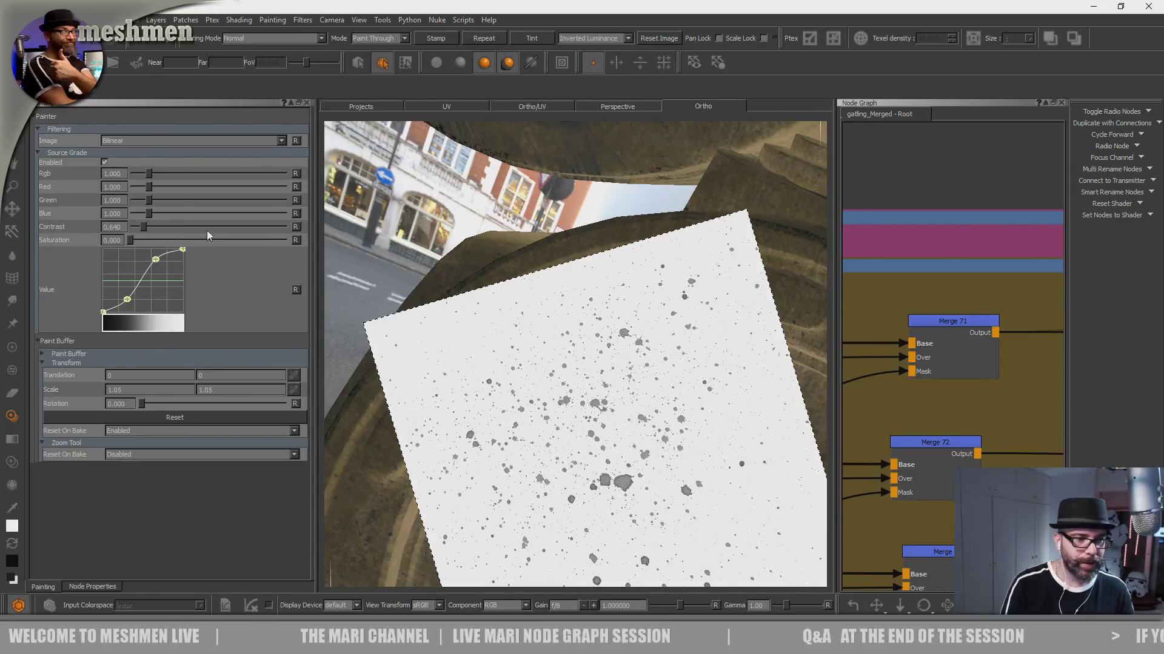
{"action": "left_click", "coordinate": [295, 227]}
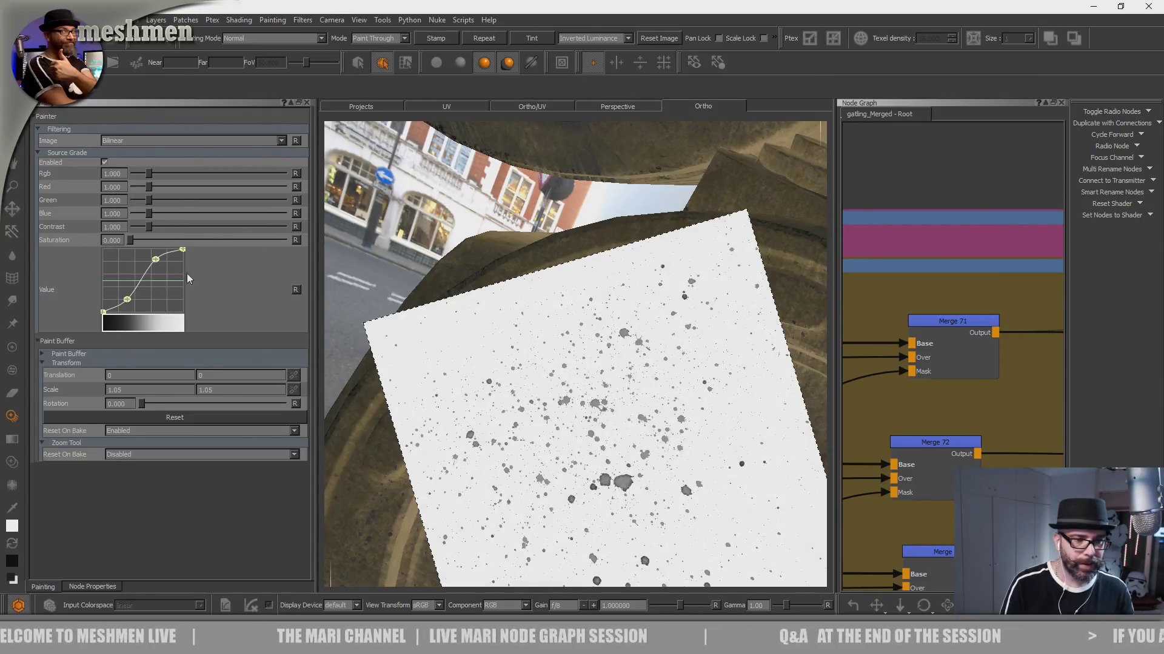
{"action": "left_click", "coordinate": [295, 290]}
{"action": "left_click_drag", "start_coordinate": [548, 405], "coordinate": [537, 400], "text": "alt"}
- Compare the splatter image with Source Grade off and on, and lower the value curve's dark point to deepen the splatters
{"action": "left_click", "coordinate": [104, 162]}
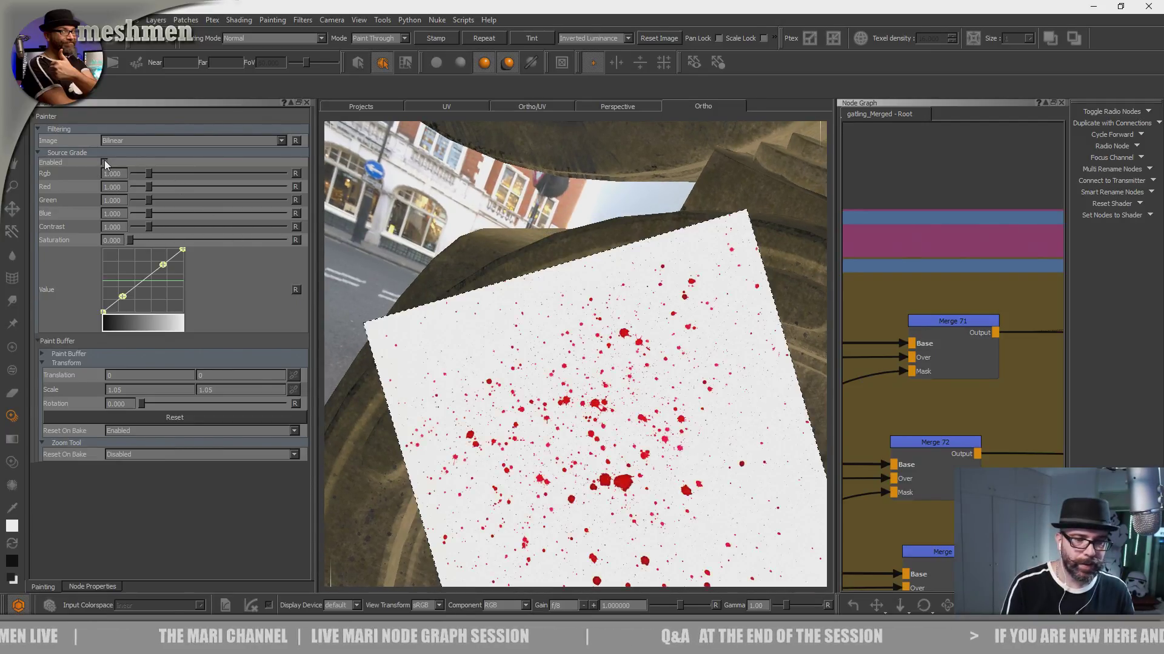
{"action": "left_click", "coordinate": [105, 162]}
{"action": "left_click_drag", "start_coordinate": [123, 296], "coordinate": [134, 305]}
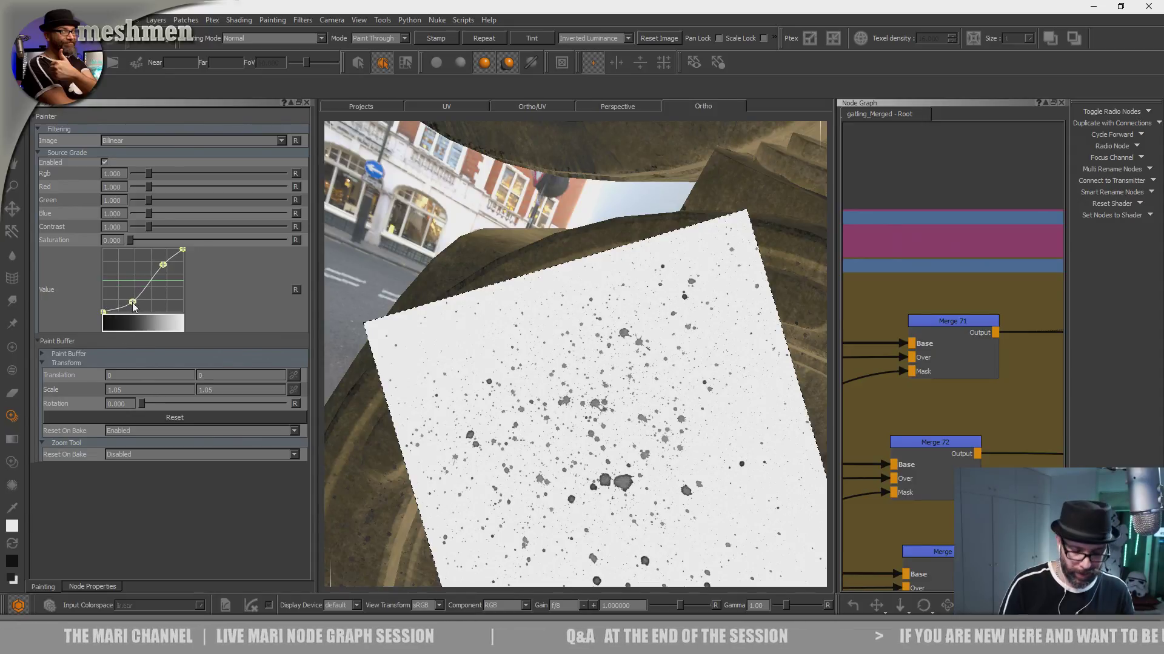
- Paint oil splatters through the image around the patch, and compare the image once more with Source Grade off and on
{"action": "mouse_move", "coordinate": [537, 412]}
{"action": "left_mouse_down"}
{"action": "mouse_move", "coordinate": [566, 410]}
{"action": "mouse_move", "coordinate": [545, 412]}
{"action": "mouse_move", "coordinate": [510, 364]}
{"action": "mouse_move", "coordinate": [673, 383]}
{"action": "mouse_move", "coordinate": [714, 350]}
{"action": "left_mouse_up"}
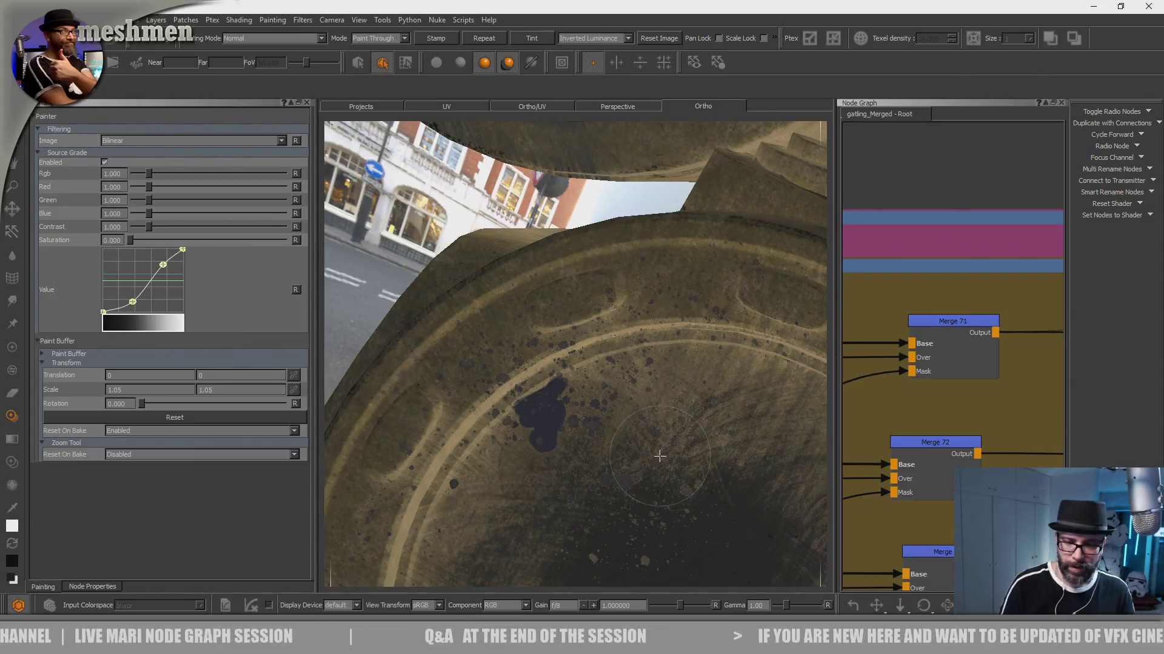
{"action": "left_click_drag", "start_coordinate": [611, 358], "coordinate": [566, 388]}
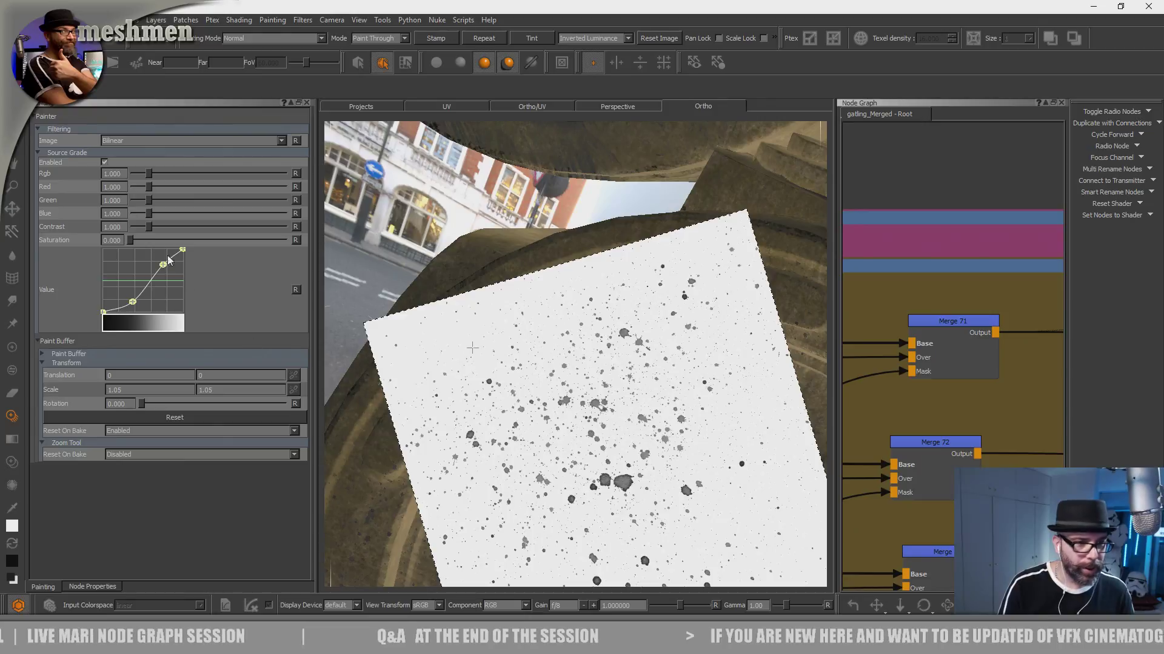
{"action": "left_click", "coordinate": [105, 163]}
{"action": "left_click", "coordinate": [105, 163]}
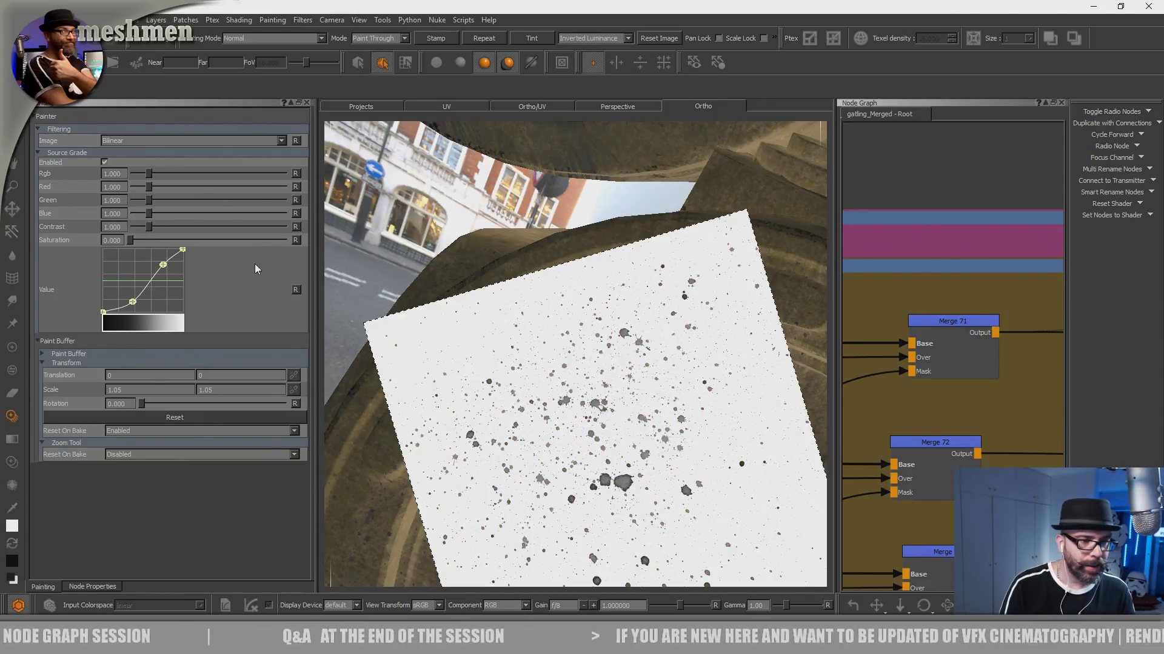
- Return the source grade's saturation to 0 after testing it, and reshape the value curve downward to make the splatters solid black
{"action": "left_click_drag", "start_coordinate": [187, 239], "coordinate": [205, 242]}
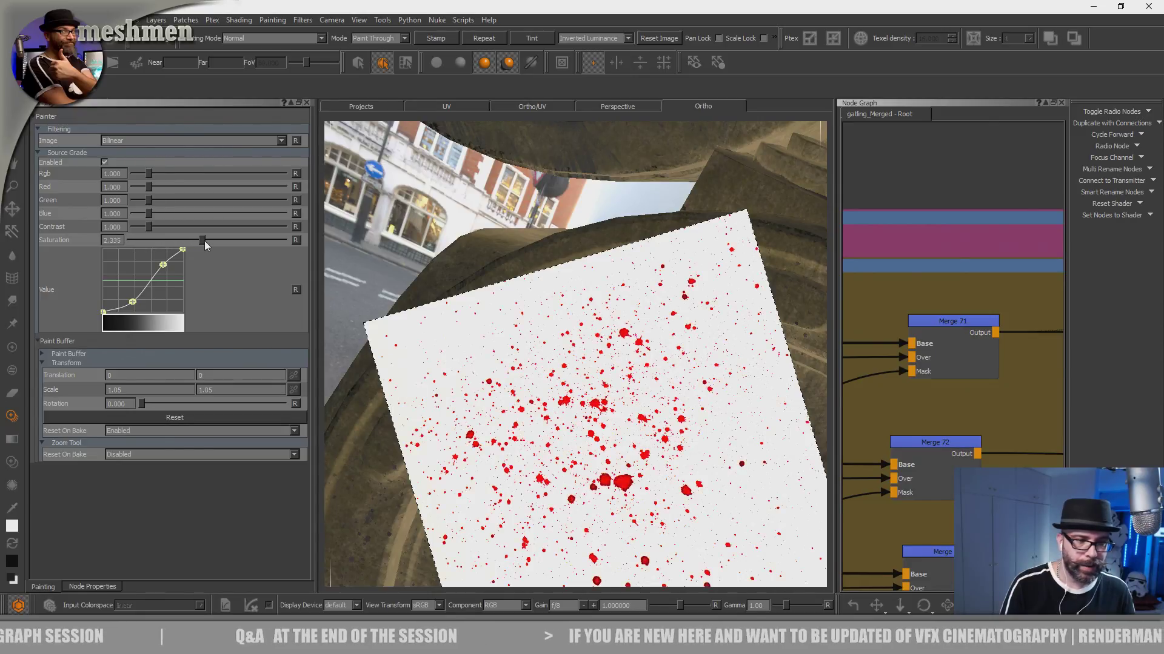
{"action": "left_click_drag", "start_coordinate": [131, 242], "coordinate": [106, 250]}
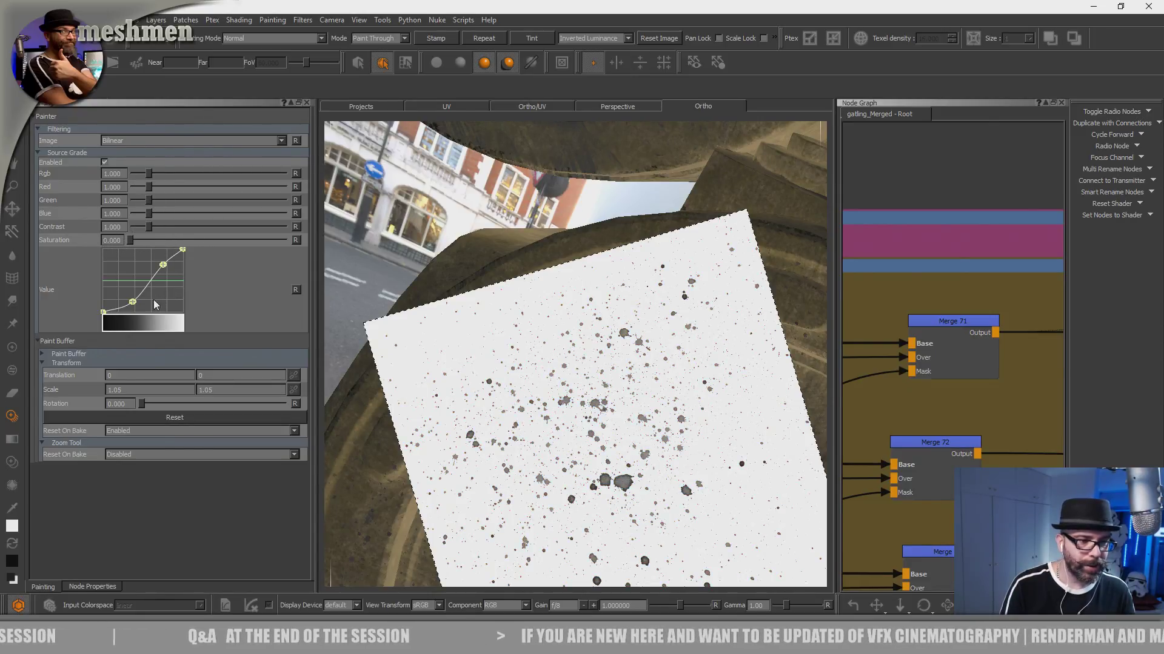
{"action": "left_click_drag", "start_coordinate": [141, 303], "coordinate": [173, 291]}
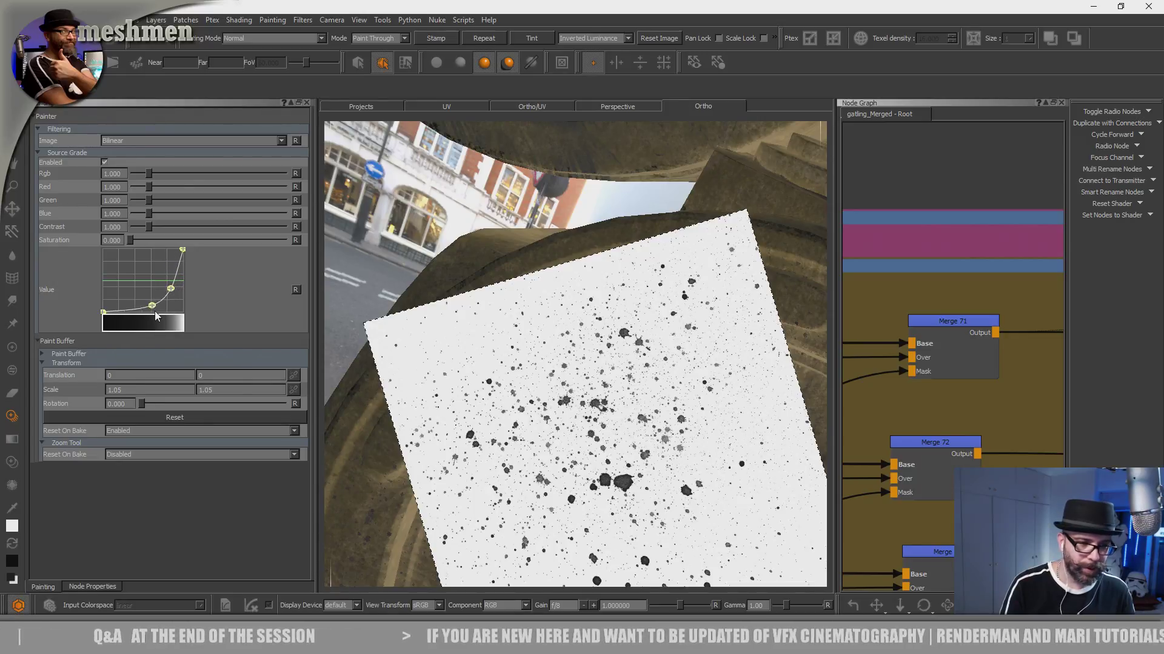
{"action": "left_click_drag", "start_coordinate": [156, 315], "coordinate": [156, 320]}
- Choose a brush from the Basic Brushes shelf, and shift and scale the splatter image to about 1.13 over the rim
{"action": "mouse_move", "coordinate": [615, 471]}
{"action": "left_mouse_down"}
{"action": "mouse_move", "coordinate": [630, 465]}
{"action": "mouse_move", "coordinate": [538, 408]}
{"action": "mouse_move", "coordinate": [558, 412]}
{"action": "mouse_move", "coordinate": [536, 404]}
{"action": "mouse_move", "coordinate": [547, 369]}
{"action": "left_mouse_up"}
{"action": "key", "text": "k"}
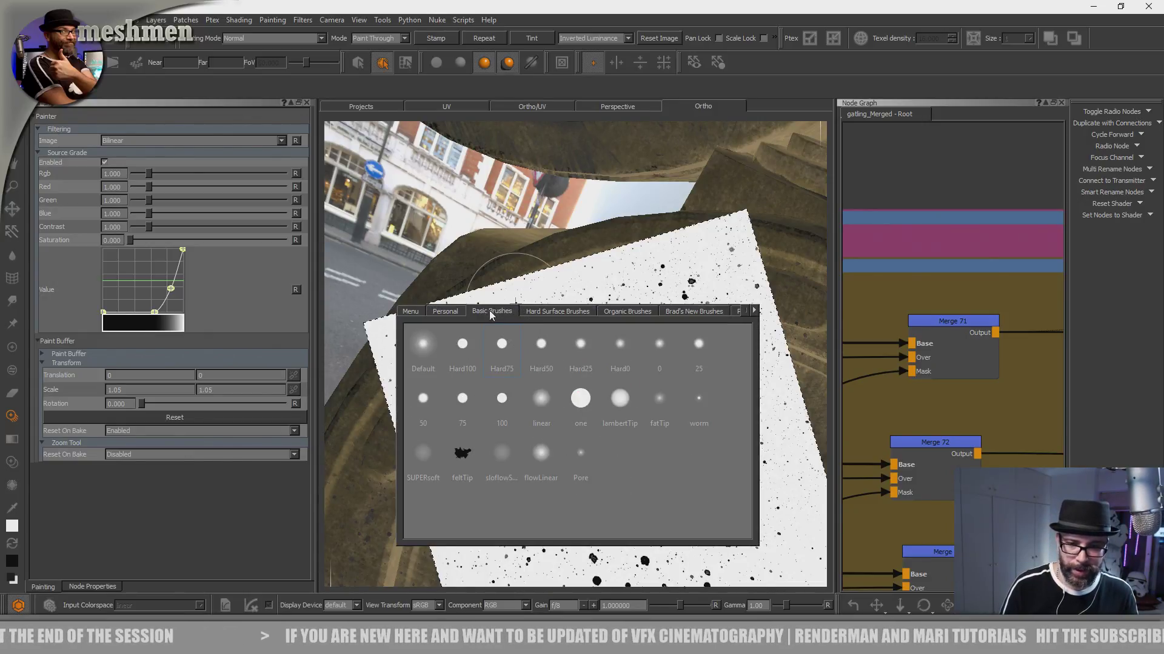
{"action": "left_click", "coordinate": [545, 311]}
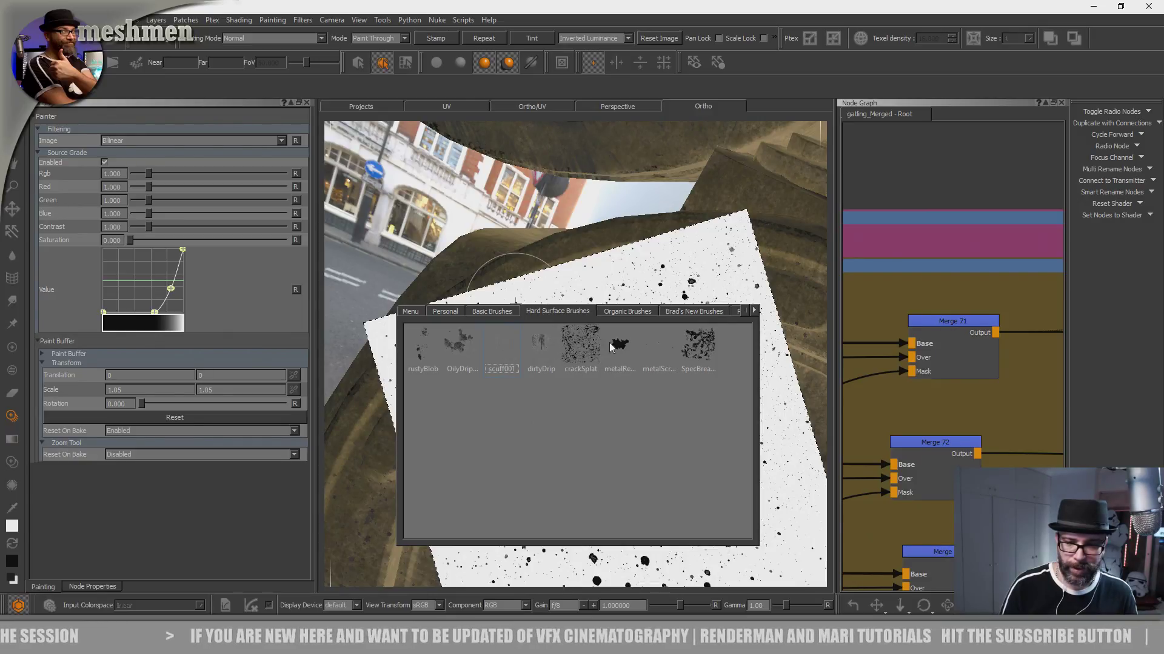
{"action": "left_click", "coordinate": [449, 312]}
{"action": "left_click", "coordinate": [492, 312]}
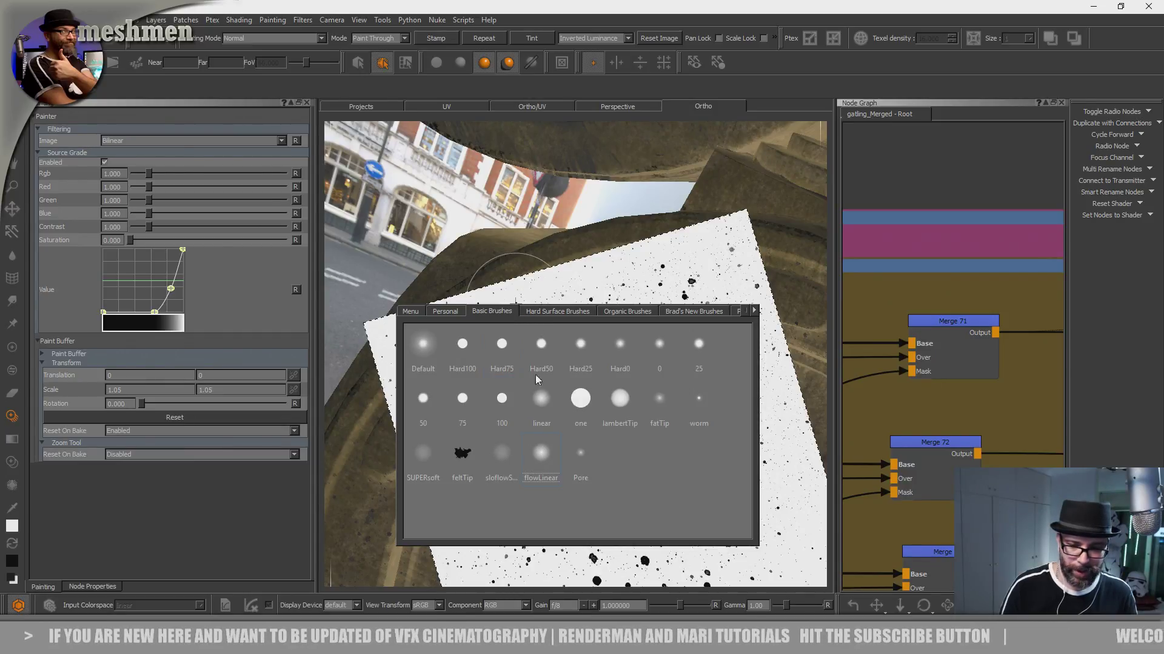
{"action": "mouse_move", "coordinate": [570, 427]}
{"action": "left_mouse_down"}
{"action": "mouse_move", "coordinate": [592, 406]}
{"action": "mouse_move", "coordinate": [492, 394]}
{"action": "mouse_move", "coordinate": [609, 360]}
{"action": "mouse_move", "coordinate": [507, 338]}
{"action": "mouse_move", "coordinate": [446, 387]}
{"action": "mouse_move", "coordinate": [431, 531]}
{"action": "mouse_move", "coordinate": [583, 395]}
{"action": "mouse_move", "coordinate": [546, 432]}
{"action": "left_mouse_up"}
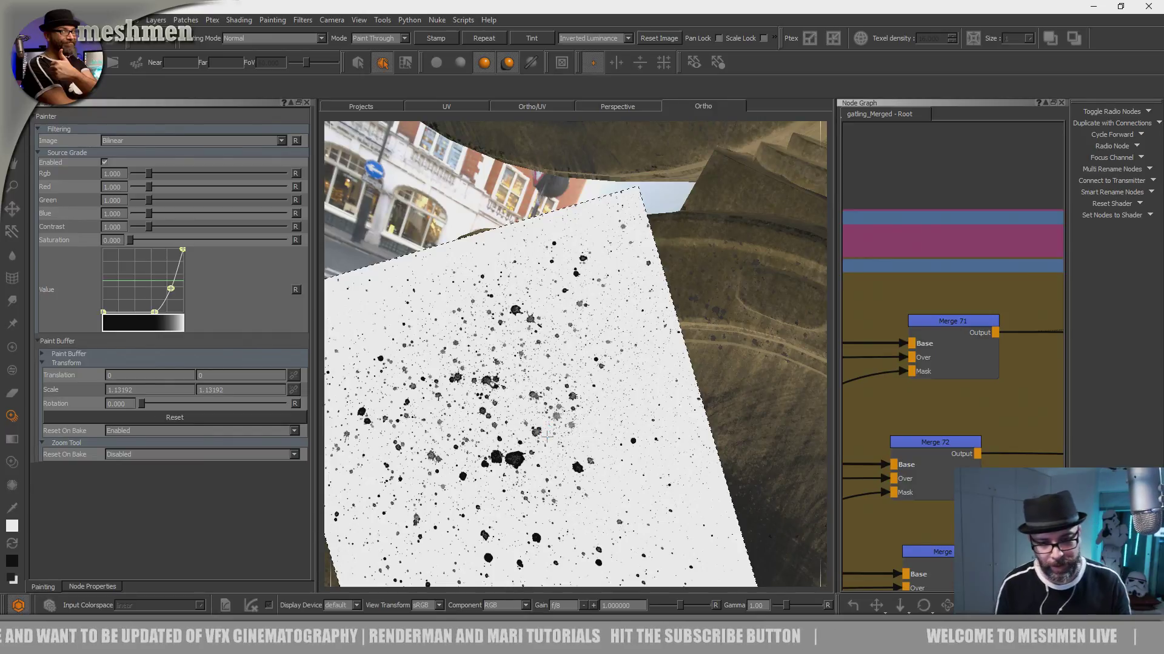
- Paint oil splatters through the image along the rim beside the oil patch
{"action": "key", "text": "apostrophe"}
{"action": "right_click_drag", "start_coordinate": [647, 407], "coordinate": [545, 392], "text": "alt"}
{"action": "middle_click_drag", "start_coordinate": [584, 400], "coordinate": [592, 357], "text": "alt"}
{"action": "right_click_drag", "start_coordinate": [591, 357], "coordinate": [744, 374], "text": "alt"}
{"action": "middle_click_drag", "start_coordinate": [628, 386], "coordinate": [726, 303], "text": "alt"}
{"action": "left_click_drag", "start_coordinate": [605, 340], "coordinate": [652, 354], "text": "alt"}
{"action": "middle_click_drag", "start_coordinate": [627, 353], "coordinate": [571, 386], "text": "alt"}
{"action": "right_click_drag", "start_coordinate": [555, 384], "coordinate": [638, 361], "text": "alt"}
{"action": "mouse_move", "coordinate": [509, 361]}
{"action": "left_mouse_down", "text": "alt"}
{"action": "mouse_move", "coordinate": [526, 400]}
{"action": "mouse_move", "coordinate": [549, 339]}
{"action": "left_mouse_up", "text": "alt"}
- Paint more splatters along the rim's left side, swapping the foreground and background colours and restoring them
{"action": "mouse_move", "coordinate": [469, 484]}
{"action": "left_mouse_down"}
{"action": "mouse_move", "coordinate": [451, 427]}
{"action": "mouse_move", "coordinate": [457, 255]}
{"action": "mouse_move", "coordinate": [518, 520]}
{"action": "mouse_move", "coordinate": [442, 447]}
{"action": "mouse_move", "coordinate": [574, 371]}
{"action": "mouse_move", "coordinate": [615, 452]}
{"action": "mouse_move", "coordinate": [580, 457]}
{"action": "mouse_move", "coordinate": [682, 419]}
{"action": "mouse_move", "coordinate": [679, 400]}
{"action": "left_mouse_up"}
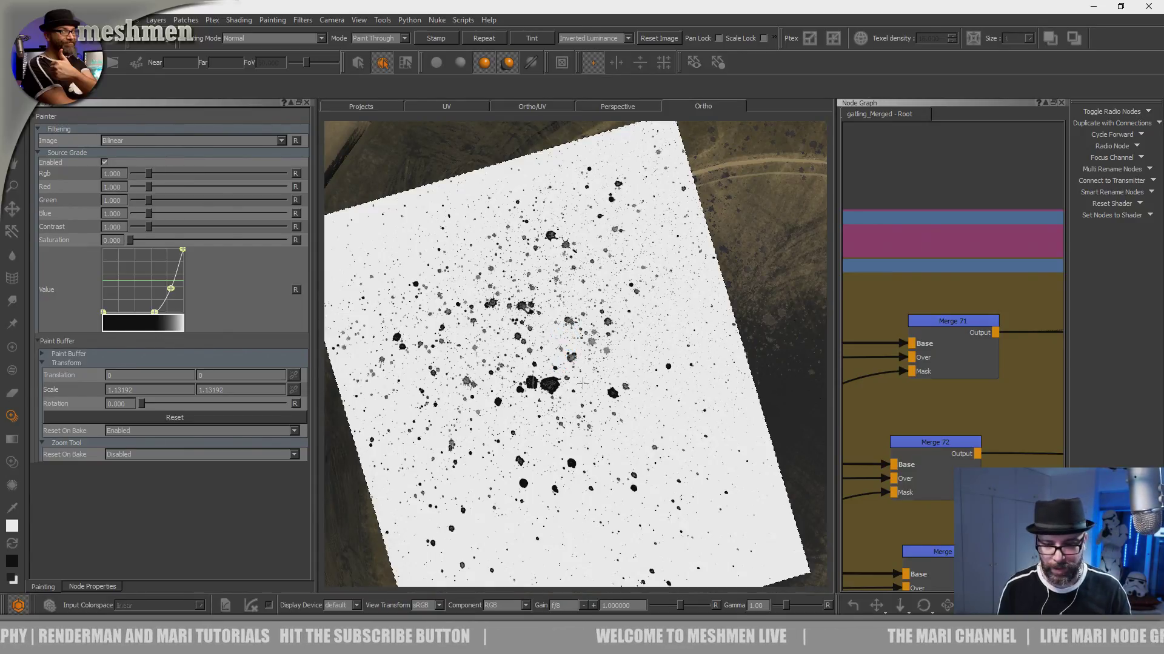
{"action": "middle_click_drag", "start_coordinate": [589, 427], "coordinate": [593, 344], "text": "alt"}
{"action": "left_click_drag", "start_coordinate": [597, 348], "coordinate": [529, 372], "text": "alt"}
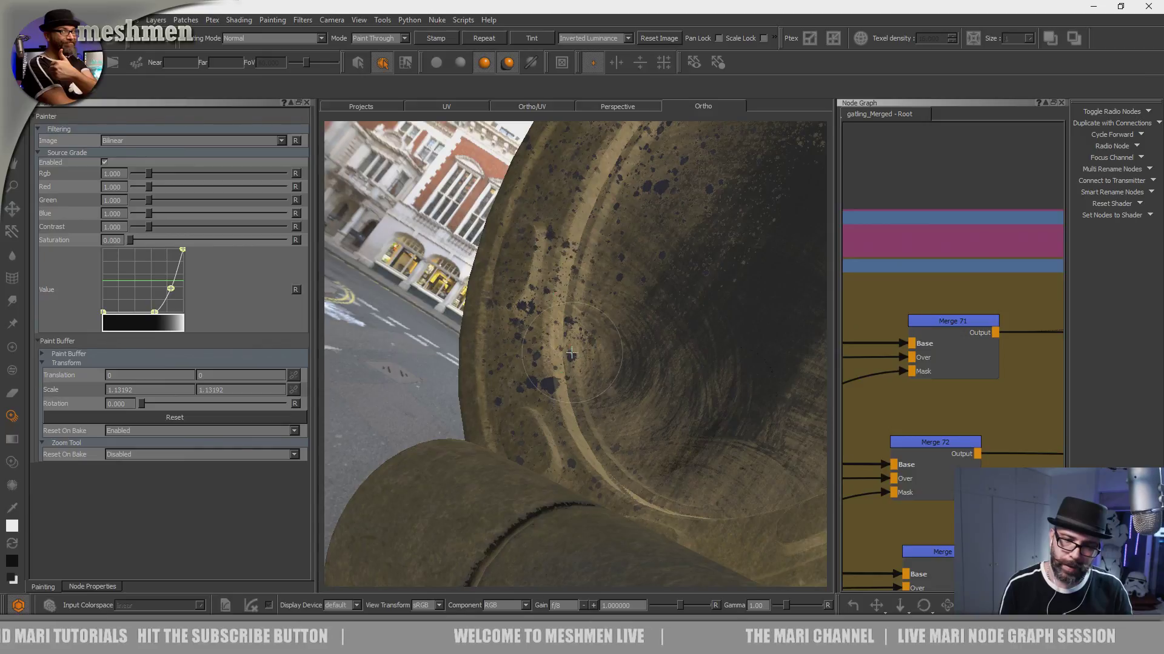
{"action": "left_click_drag", "start_coordinate": [536, 267], "coordinate": [568, 309]}
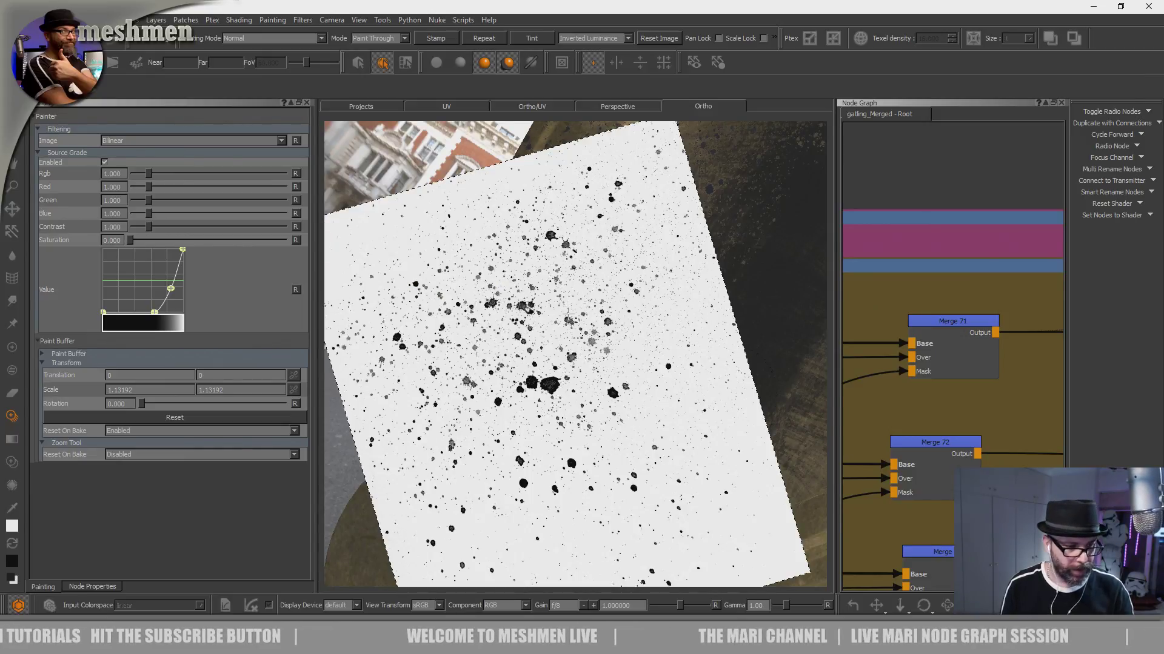
{"action": "key", "text": "x"}
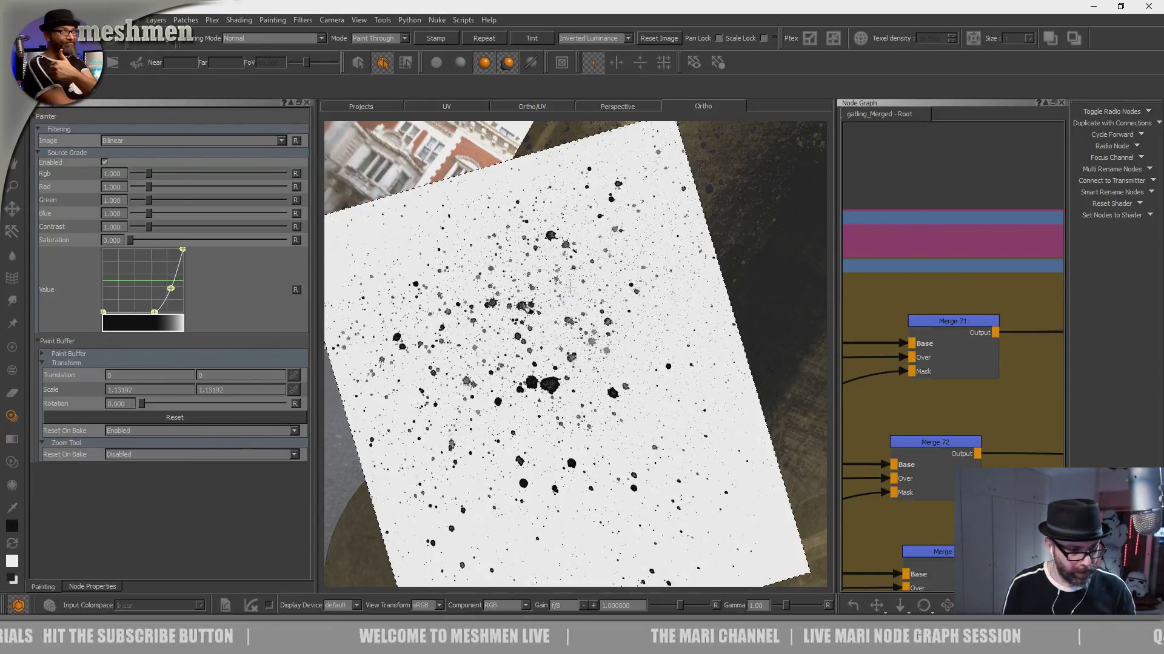
{"action": "key", "text": "x"}
- Paint splatters down the rim's lower-left curve, repositioning the splatter image and checking the result with the image hidden
{"action": "key", "text": "p"}
{"action": "mouse_move", "coordinate": [568, 232]}
{"action": "left_mouse_down", "text": "alt"}
{"action": "mouse_move", "coordinate": [593, 353]}
{"action": "mouse_move", "coordinate": [612, 340]}
{"action": "mouse_move", "coordinate": [636, 388]}
{"action": "left_mouse_up", "text": "alt"}
{"action": "key", "text": "p"}
{"action": "left_click_drag", "start_coordinate": [665, 425], "coordinate": [606, 429], "text": "alt"}
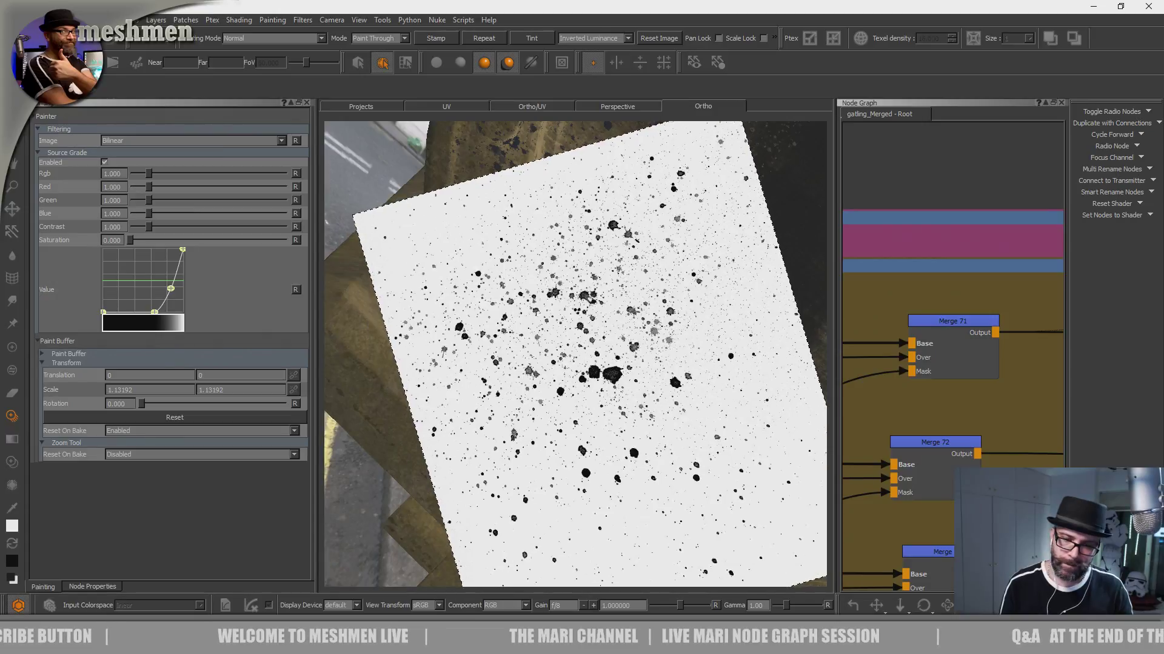
{"action": "key", "text": "p"}
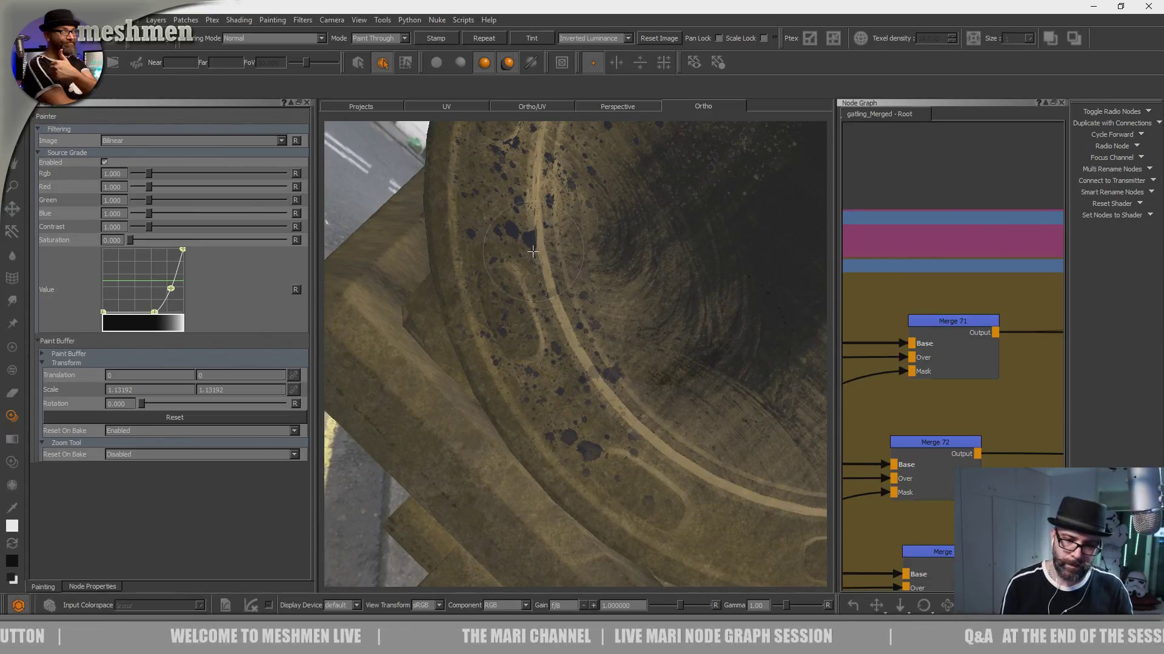
{"action": "key", "text": "p"}
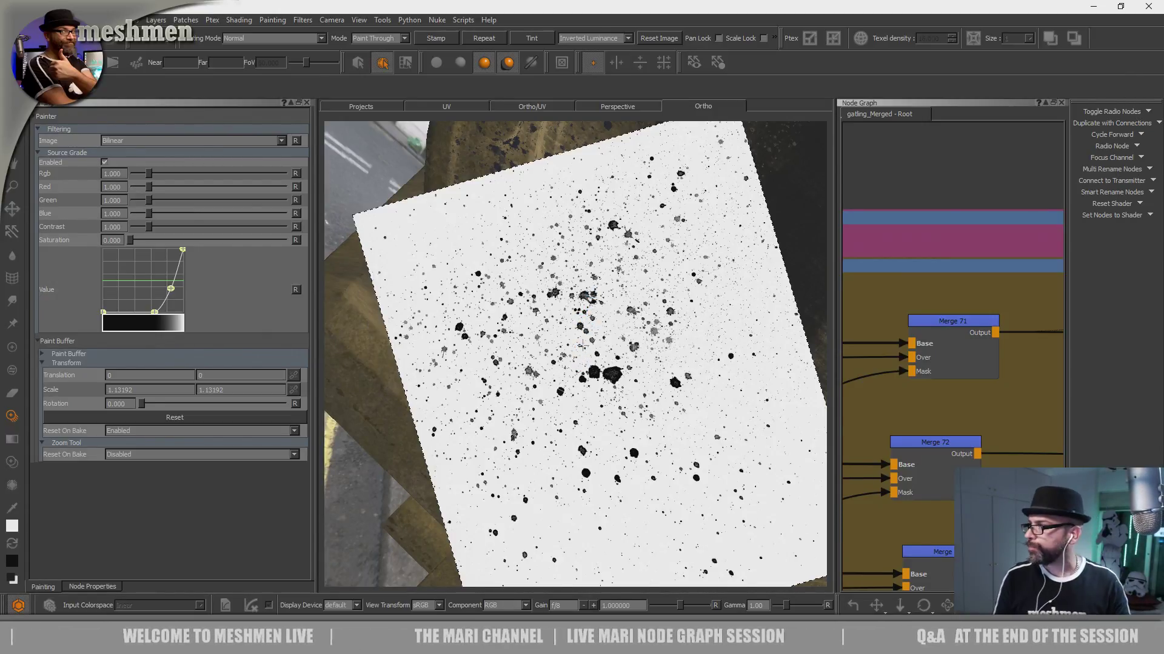
{"action": "key", "text": "p"}
{"action": "mouse_move", "coordinate": [701, 363]}
{"action": "left_mouse_down", "text": "alt"}
{"action": "mouse_move", "coordinate": [637, 293]}
{"action": "mouse_move", "coordinate": [666, 362]}
{"action": "mouse_move", "coordinate": [644, 387]}
{"action": "left_mouse_up", "text": "alt"}
{"action": "key", "text": "p"}
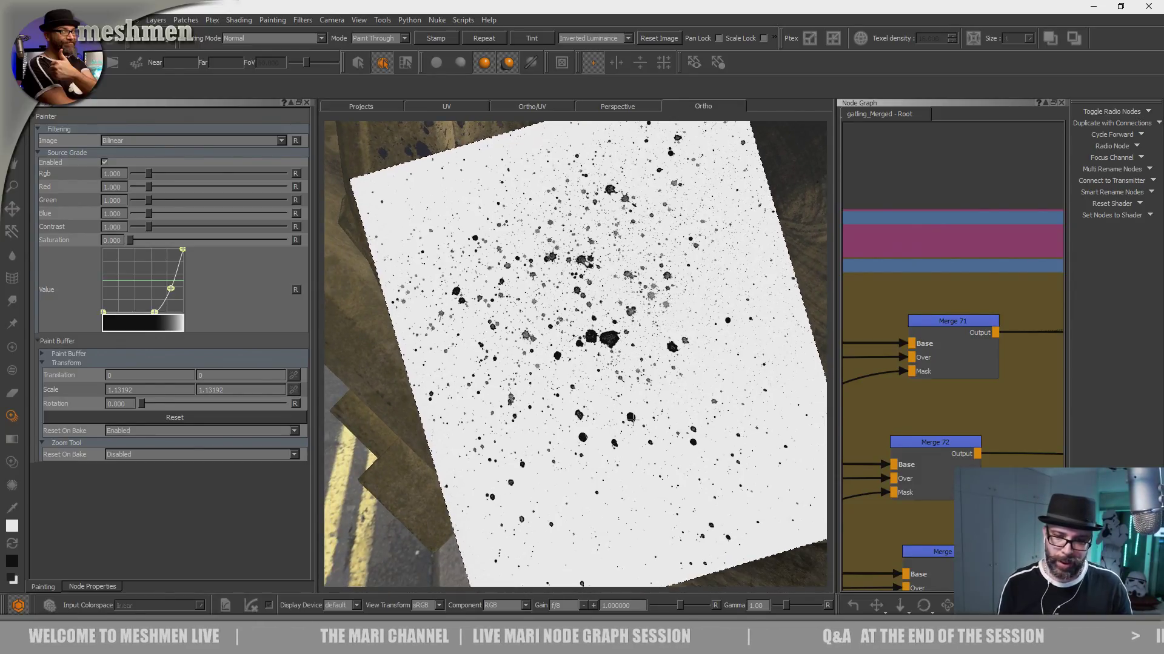
{"action": "key", "text": "p"}
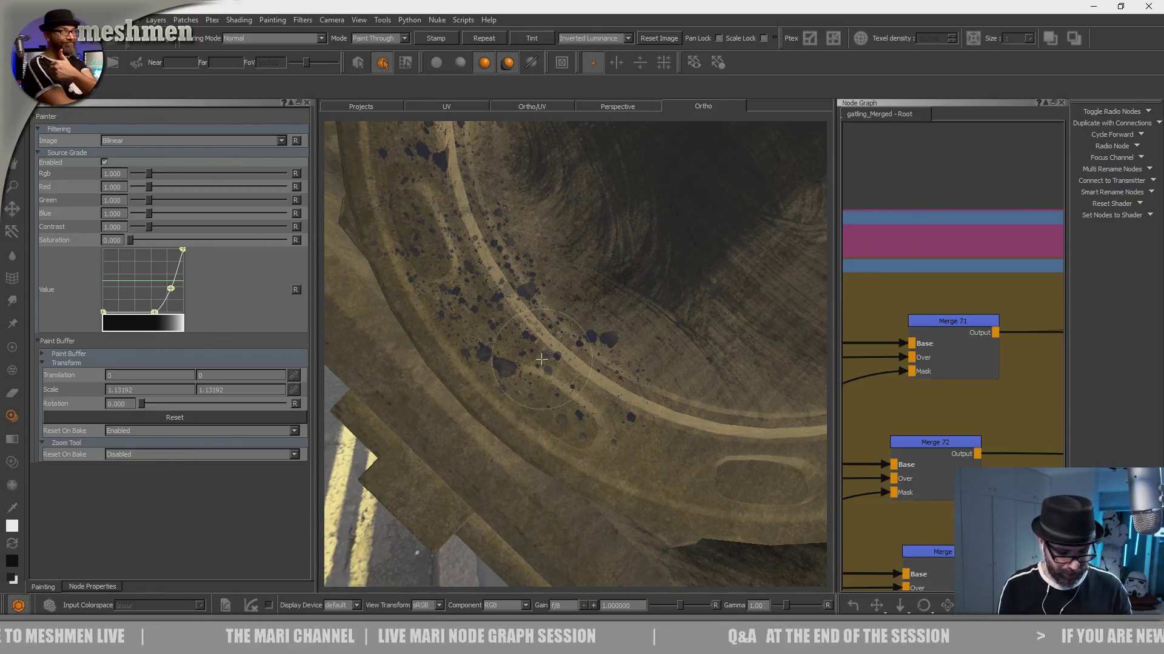
- Rotate the splatter image about a quarter turn and place it over the bottom section of the rim
{"action": "middle_click_drag", "start_coordinate": [663, 362], "coordinate": [509, 304], "text": "alt"}
{"action": "left_click_drag", "start_coordinate": [547, 348], "coordinate": [596, 374], "text": "alt"}
{"action": "middle_click_drag", "start_coordinate": [595, 374], "coordinate": [618, 388], "text": "alt"}
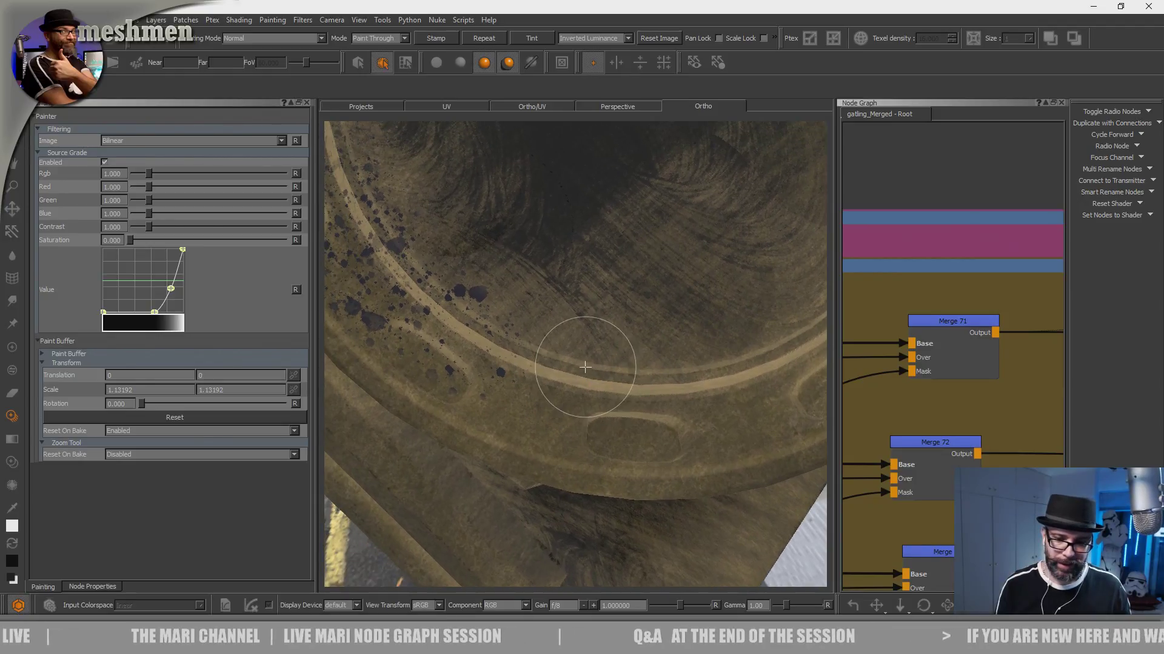
{"action": "key", "text": "u"}
{"action": "left_click_drag", "start_coordinate": [606, 282], "coordinate": [595, 408], "text": "ctrl"}
{"action": "mouse_move", "coordinate": [569, 365]}
{"action": "left_mouse_down", "text": "shift"}
{"action": "mouse_move", "coordinate": [559, 346]}
{"action": "mouse_move", "coordinate": [584, 403]}
{"action": "mouse_move", "coordinate": [558, 368]}
{"action": "mouse_move", "coordinate": [552, 387]}
{"action": "mouse_move", "coordinate": [447, 353]}
{"action": "mouse_move", "coordinate": [551, 420]}
{"action": "mouse_move", "coordinate": [485, 267]}
{"action": "mouse_move", "coordinate": [509, 303]}
{"action": "mouse_move", "coordinate": [449, 284]}
{"action": "mouse_move", "coordinate": [539, 373]}
{"action": "mouse_move", "coordinate": [555, 337]}
{"action": "left_mouse_up", "text": "shift"}
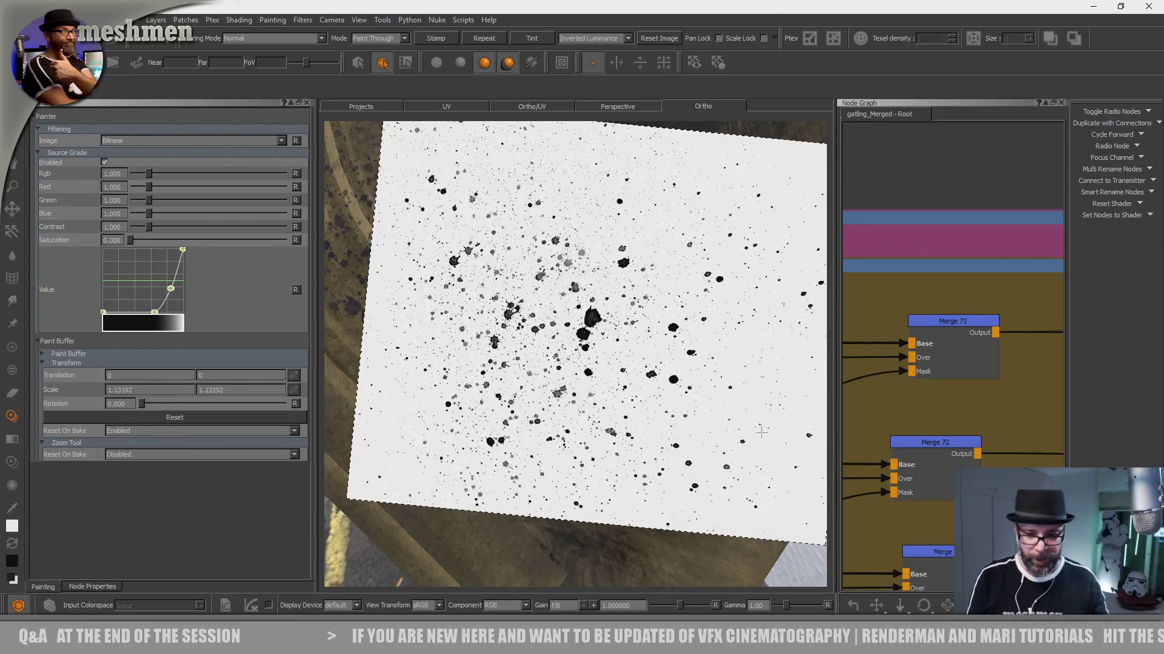
- Paint oil splatters through the rotated image along the bottom of the rim
{"action": "mouse_move", "coordinate": [644, 366]}
{"action": "middle_mouse_down", "text": "alt"}
{"action": "mouse_move", "coordinate": [558, 382]}
{"action": "mouse_move", "coordinate": [621, 368]}
{"action": "middle_mouse_up", "text": "alt"}
{"action": "mouse_move", "coordinate": [605, 400]}
{"action": "left_mouse_down", "text": "alt"}
{"action": "mouse_move", "coordinate": [642, 398]}
{"action": "mouse_move", "coordinate": [681, 343]}
{"action": "mouse_move", "coordinate": [678, 315]}
{"action": "left_mouse_up", "text": "alt"}
{"action": "left_click_drag", "start_coordinate": [632, 384], "coordinate": [629, 363], "text": "shift"}
{"action": "mouse_move", "coordinate": [585, 397]}
{"action": "left_mouse_down"}
{"action": "mouse_move", "coordinate": [569, 337]}
{"action": "mouse_move", "coordinate": [464, 397]}
{"action": "mouse_move", "coordinate": [608, 405]}
{"action": "mouse_move", "coordinate": [590, 434]}
{"action": "mouse_move", "coordinate": [738, 384]}
{"action": "mouse_move", "coordinate": [704, 374]}
{"action": "left_mouse_up"}
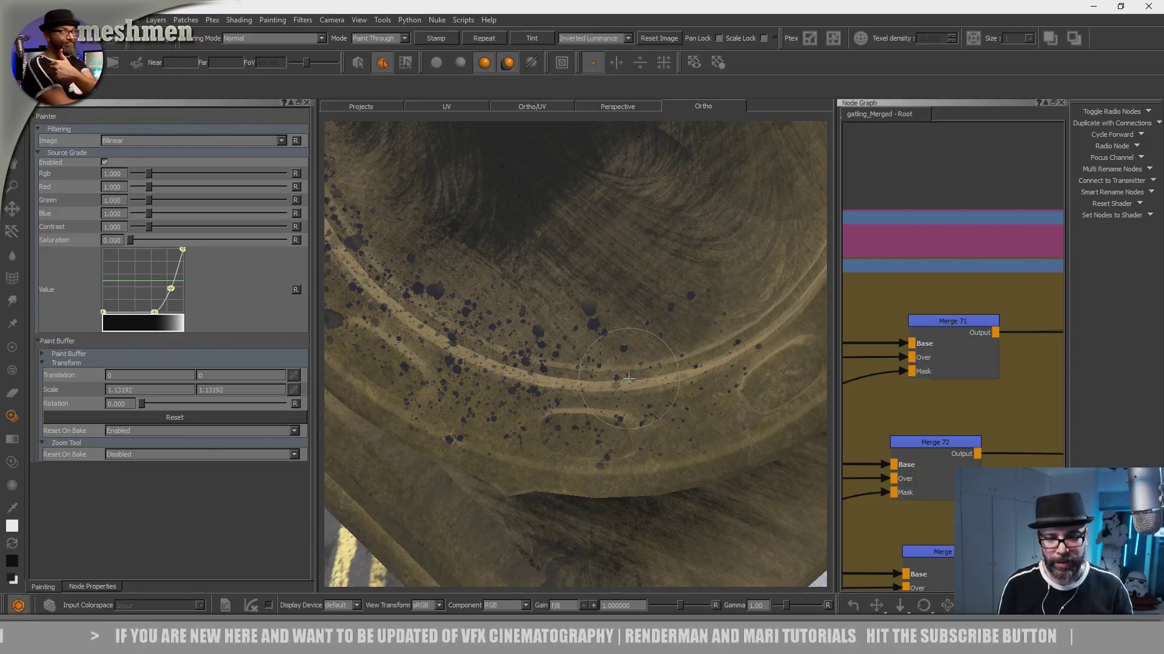
- Continue the oil splatters up the rim's lower-right curve
{"action": "mouse_move", "coordinate": [732, 327]}
{"action": "left_mouse_down", "text": "alt"}
{"action": "mouse_move", "coordinate": [652, 384]}
{"action": "mouse_move", "coordinate": [656, 423]}
{"action": "mouse_move", "coordinate": [672, 428]}
{"action": "left_mouse_up", "text": "alt"}
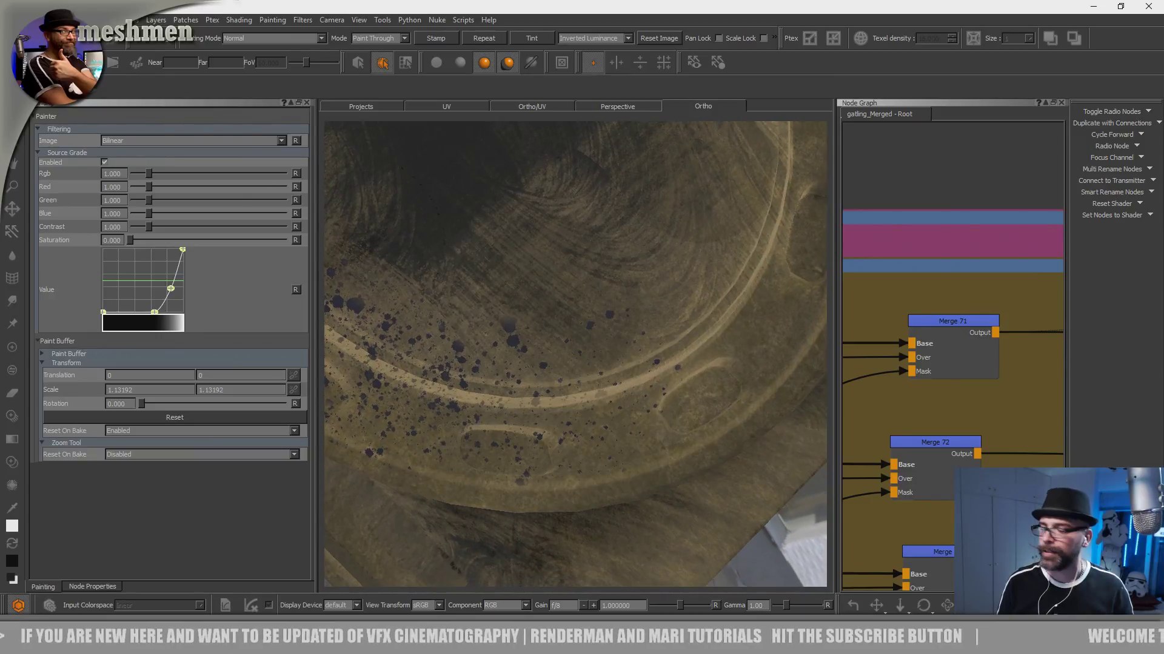
{"action": "mouse_move", "coordinate": [710, 339]}
{"action": "left_mouse_down", "text": "ctrl"}
{"action": "mouse_move", "coordinate": [674, 279]}
{"action": "mouse_move", "coordinate": [708, 262]}
{"action": "left_mouse_up", "text": "ctrl"}
{"action": "mouse_move", "coordinate": [625, 390]}
{"action": "left_mouse_down"}
{"action": "mouse_move", "coordinate": [613, 407]}
{"action": "mouse_move", "coordinate": [642, 271]}
{"action": "mouse_move", "coordinate": [666, 321]}
{"action": "left_mouse_up"}
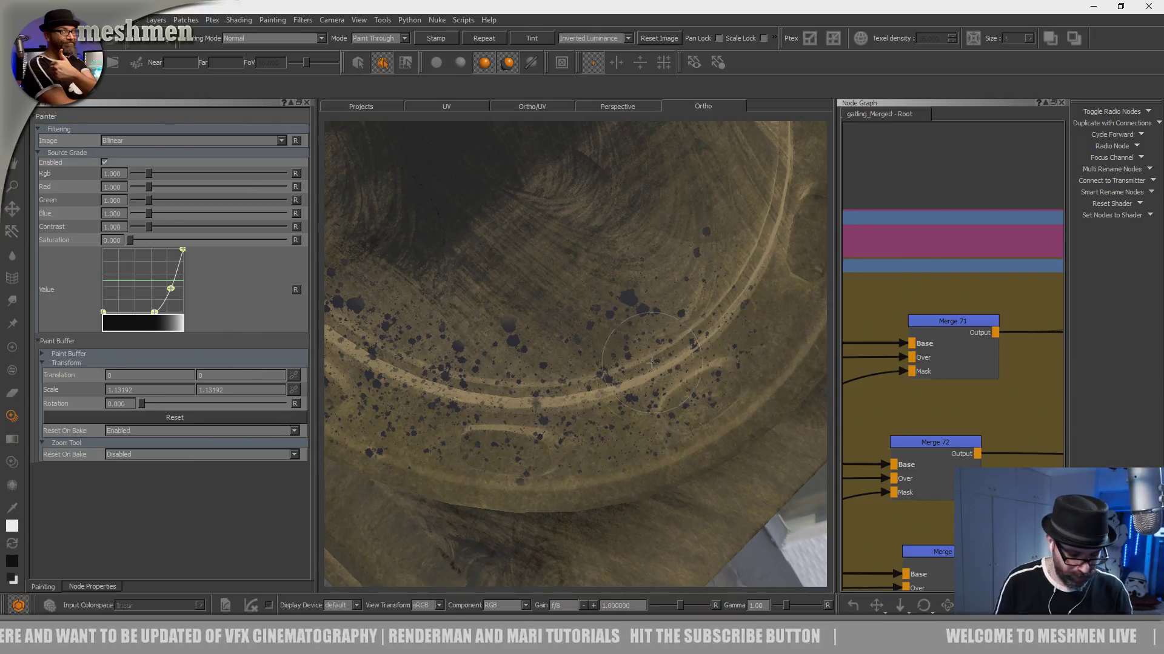
{"action": "left_click_drag", "start_coordinate": [645, 374], "coordinate": [619, 376]}
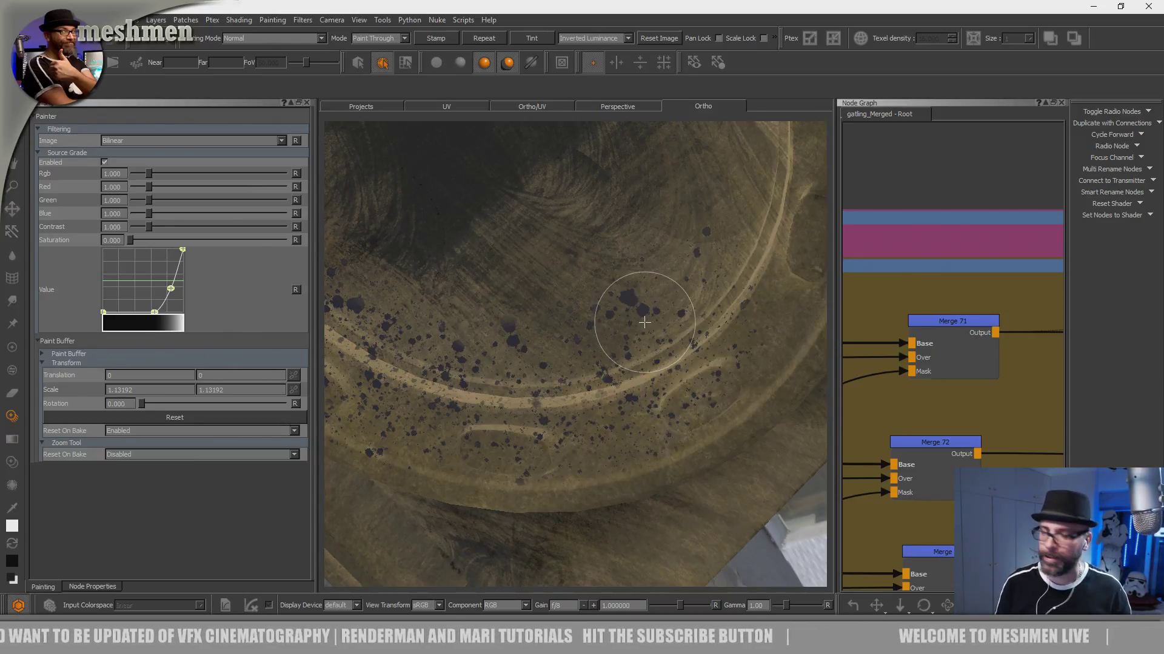
- Paint oil splatters along the right side of the rim and its recessed slots
{"action": "mouse_move", "coordinate": [700, 283]}
{"action": "middle_mouse_down"}
{"action": "mouse_move", "coordinate": [605, 395]}
{"action": "mouse_move", "coordinate": [649, 384]}
{"action": "mouse_move", "coordinate": [644, 398]}
{"action": "middle_mouse_up"}
{"action": "left_click_drag", "start_coordinate": [620, 500], "coordinate": [608, 572], "text": "shift"}
{"action": "left_click_drag", "start_coordinate": [666, 351], "coordinate": [606, 462]}
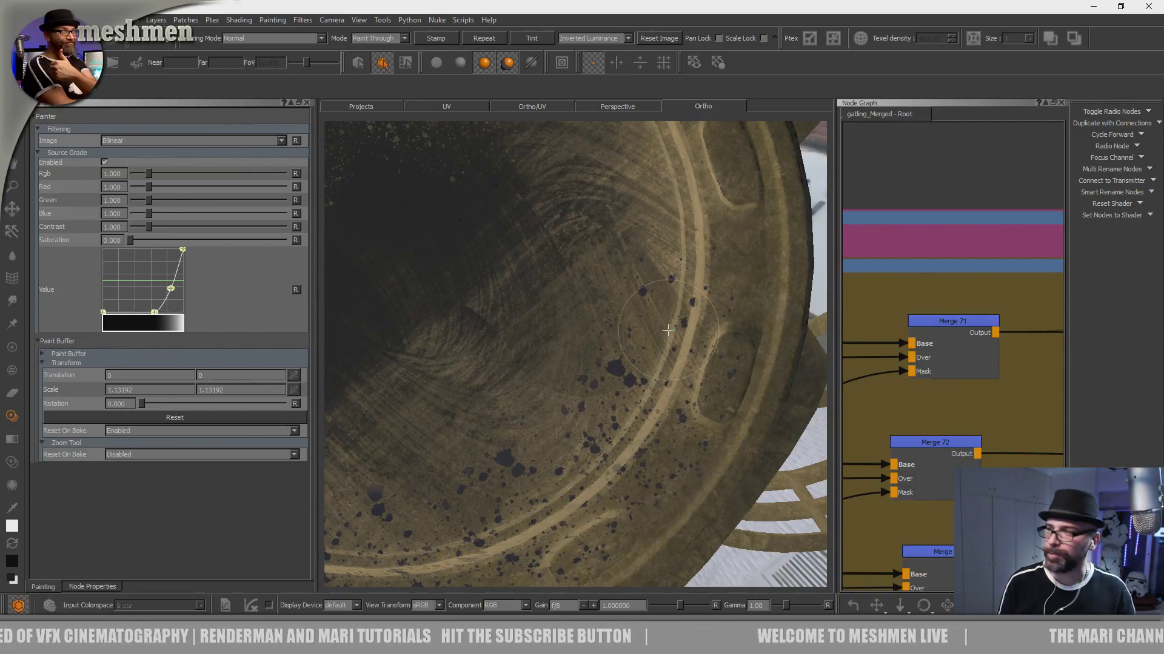
{"action": "mouse_move", "coordinate": [677, 272]}
{"action": "left_mouse_down"}
{"action": "mouse_move", "coordinate": [677, 358]}
{"action": "mouse_move", "coordinate": [665, 332]}
{"action": "left_mouse_up"}
{"action": "middle_click_drag", "start_coordinate": [677, 297], "coordinate": [678, 431], "text": "alt"}
{"action": "mouse_move", "coordinate": [646, 374]}
{"action": "left_mouse_down", "text": "alt"}
{"action": "mouse_move", "coordinate": [666, 371]}
{"action": "mouse_move", "coordinate": [701, 397]}
{"action": "mouse_move", "coordinate": [701, 344]}
{"action": "mouse_move", "coordinate": [691, 369]}
{"action": "left_mouse_up", "text": "alt"}
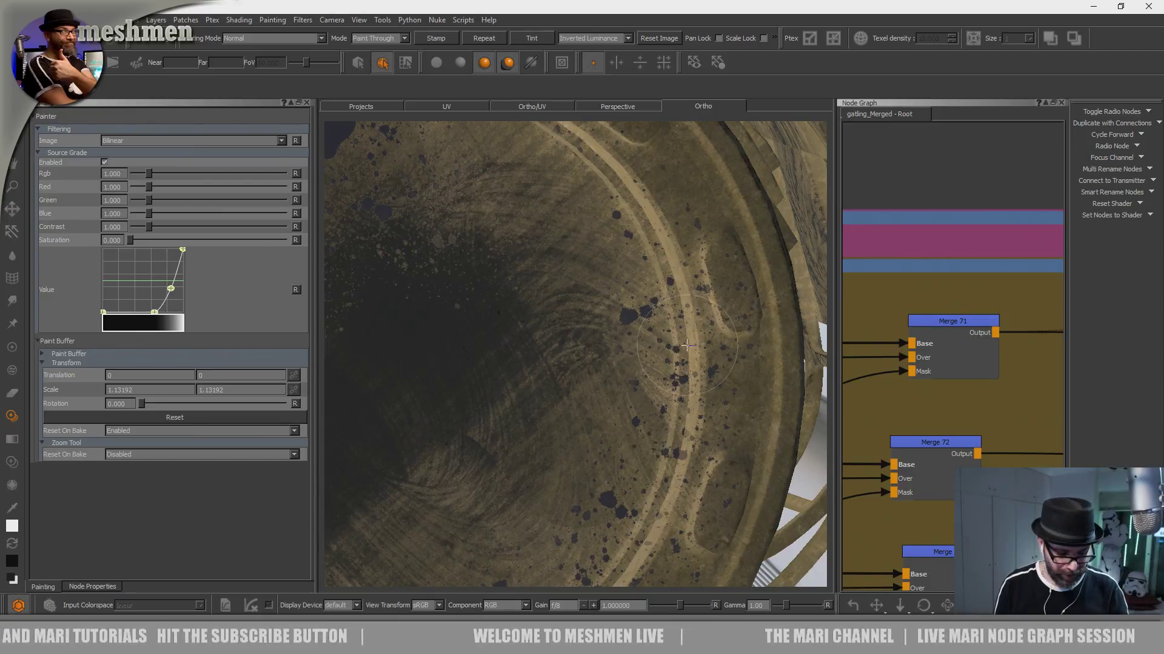
{"action": "left_click_drag", "start_coordinate": [687, 345], "coordinate": [671, 445]}
{"action": "left_click_drag", "start_coordinate": [654, 237], "coordinate": [643, 264]}
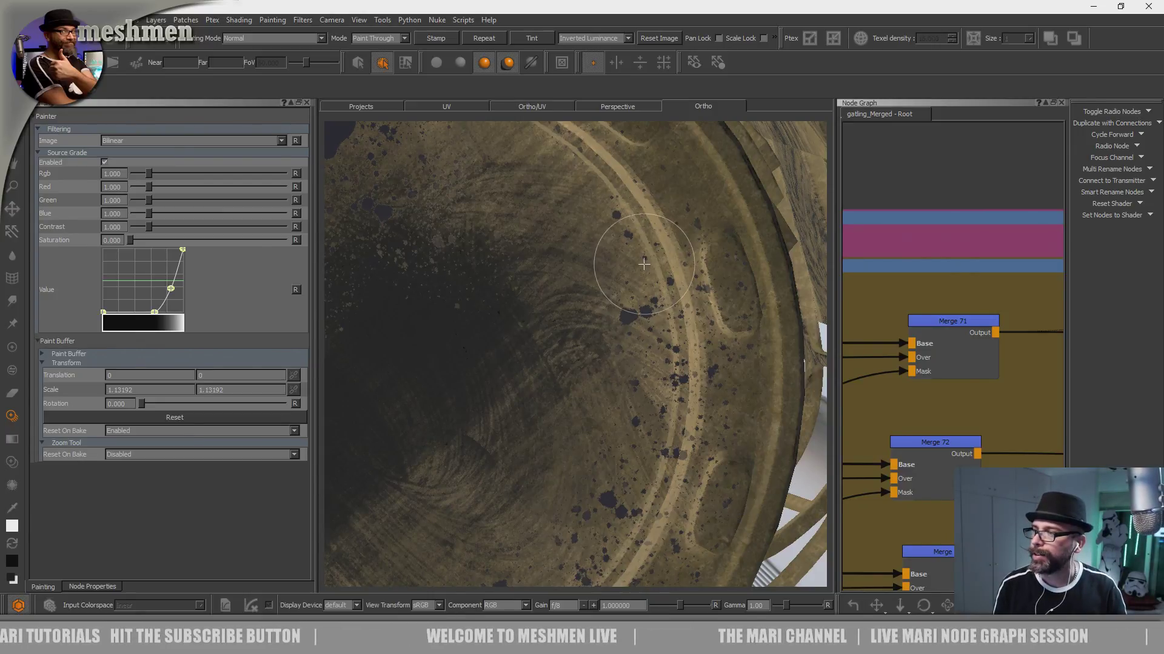
- Extend the oil splatters over the rim's upper-right curve and the adjoining inner disc
{"action": "middle_click_drag", "start_coordinate": [669, 347], "coordinate": [639, 392], "text": "alt"}
{"action": "left_click_drag", "start_coordinate": [639, 393], "coordinate": [611, 377], "text": "alt"}
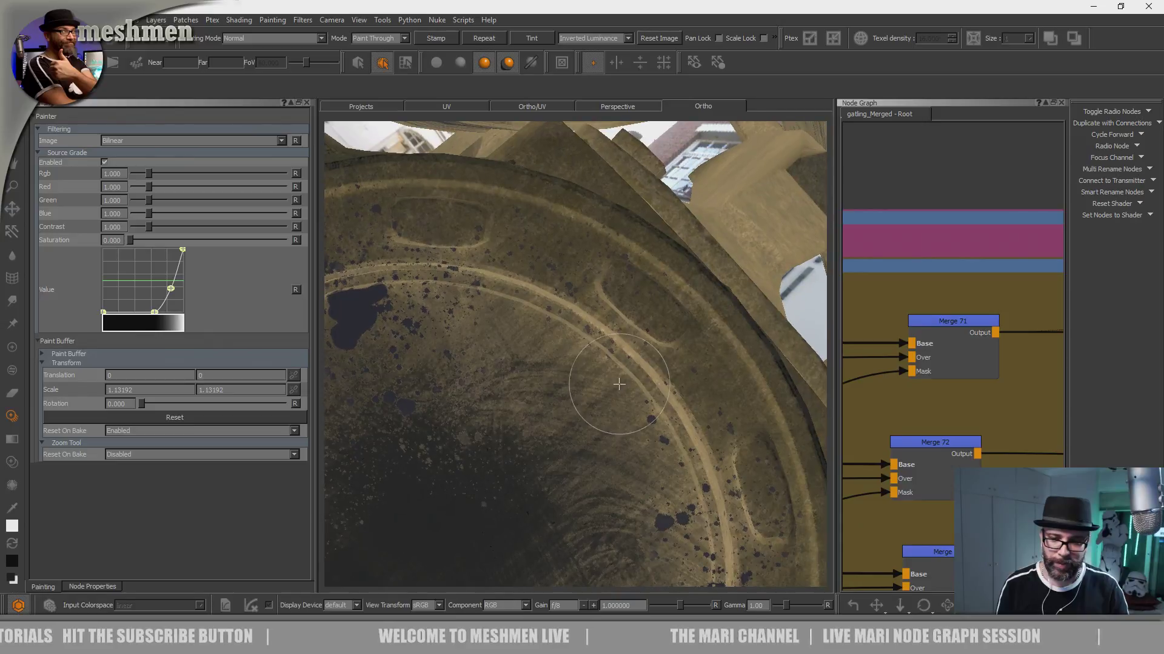
{"action": "middle_click_drag", "start_coordinate": [631, 371], "coordinate": [643, 333], "text": "alt"}
{"action": "left_click_drag", "start_coordinate": [643, 333], "coordinate": [637, 337], "text": "alt"}
{"action": "mouse_move", "coordinate": [636, 338]}
{"action": "right_mouse_down", "text": "alt"}
{"action": "mouse_move", "coordinate": [610, 337]}
{"action": "mouse_move", "coordinate": [618, 347]}
{"action": "right_mouse_up", "text": "alt"}
{"action": "middle_click_drag", "start_coordinate": [618, 347], "coordinate": [631, 400], "text": "alt"}
{"action": "mouse_move", "coordinate": [630, 400]}
{"action": "left_mouse_down", "text": "alt"}
{"action": "mouse_move", "coordinate": [616, 405]}
{"action": "mouse_move", "coordinate": [615, 391]}
{"action": "left_mouse_up", "text": "alt"}
{"action": "right_click_drag", "start_coordinate": [619, 381], "coordinate": [677, 370], "text": "alt"}
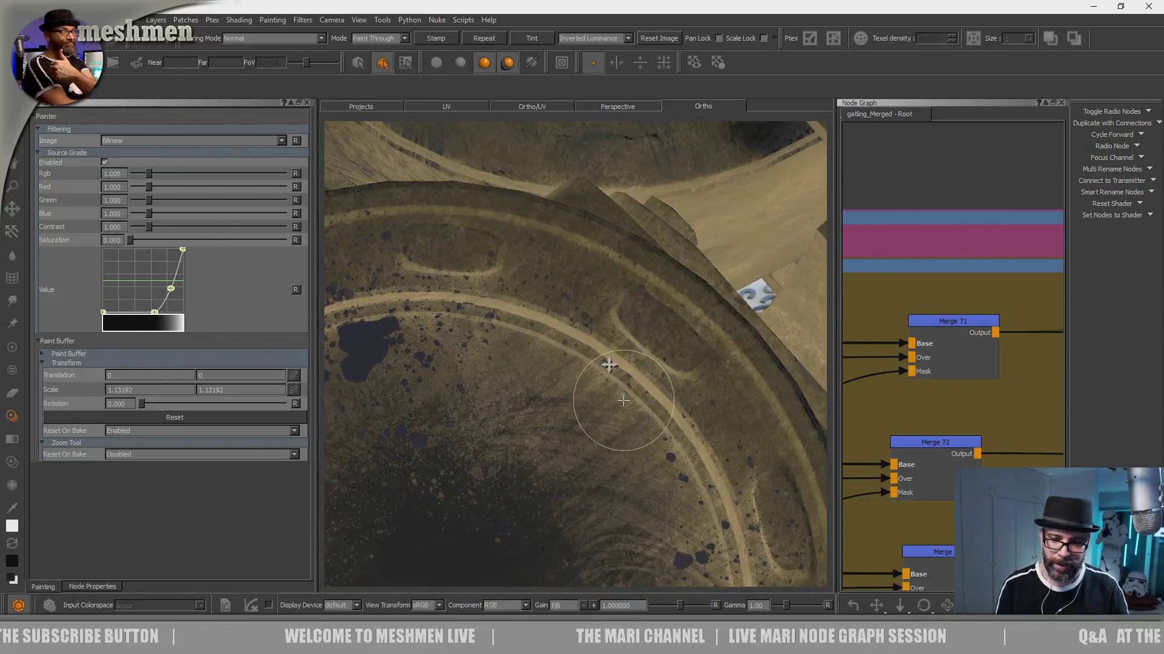
{"action": "middle_click_drag", "start_coordinate": [628, 429], "coordinate": [606, 380], "text": "alt"}
{"action": "mouse_move", "coordinate": [607, 385]}
{"action": "left_mouse_down", "text": "alt"}
{"action": "mouse_move", "coordinate": [600, 375]}
{"action": "mouse_move", "coordinate": [643, 439]}
{"action": "mouse_move", "coordinate": [624, 458]}
{"action": "left_mouse_up", "text": "alt"}
{"action": "left_click_drag", "start_coordinate": [677, 413], "coordinate": [679, 412]}
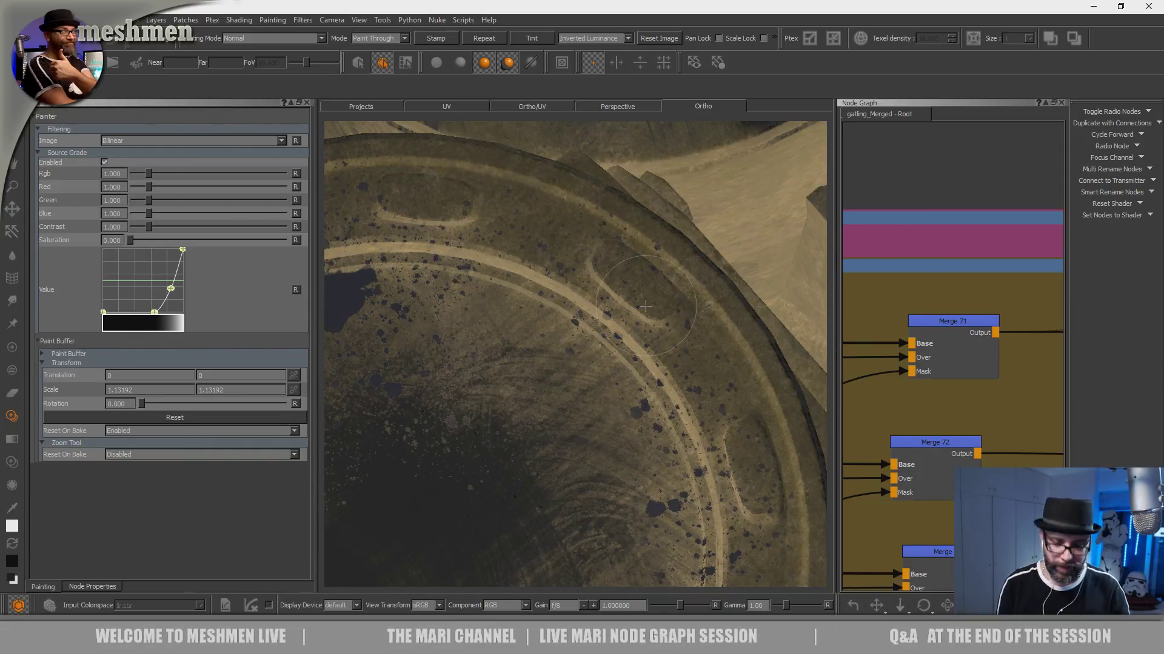
- Reposition the splatter image and paint splatters across the top of the rim near the large oil blotch
{"action": "key", "text": "b"}
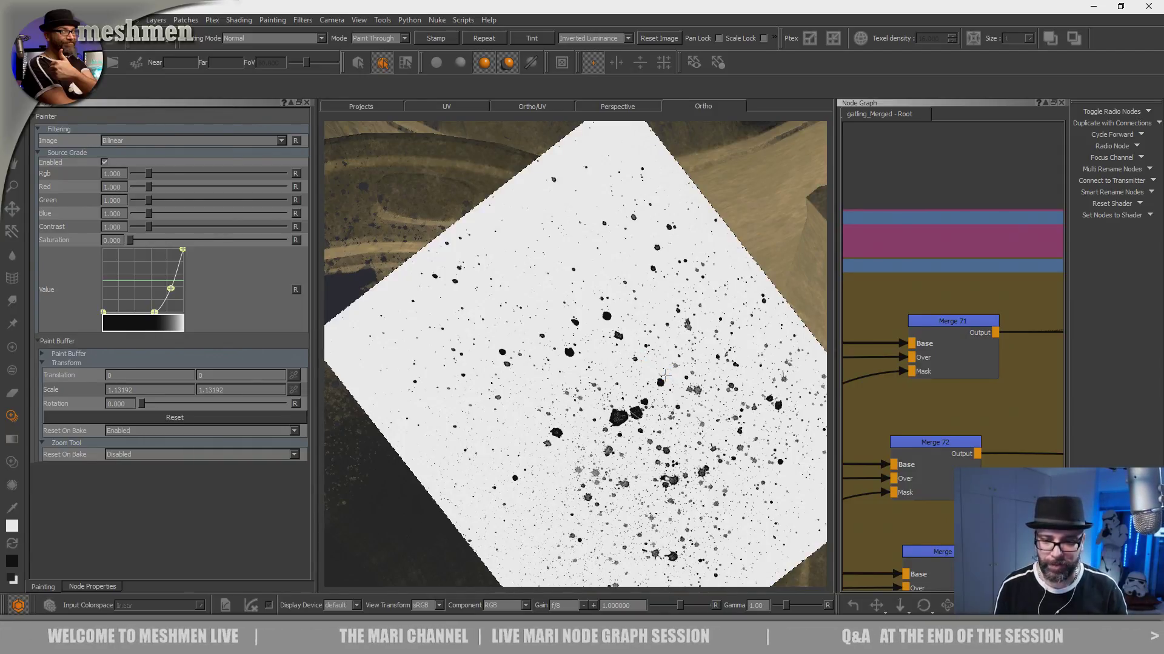
{"action": "mouse_move", "coordinate": [532, 315]}
{"action": "left_mouse_down", "text": "alt"}
{"action": "mouse_move", "coordinate": [582, 368]}
{"action": "mouse_move", "coordinate": [542, 285]}
{"action": "left_mouse_up", "text": "alt"}
{"action": "mouse_move", "coordinate": [573, 324]}
{"action": "left_mouse_down"}
{"action": "mouse_move", "coordinate": [592, 337]}
{"action": "mouse_move", "coordinate": [537, 313]}
{"action": "mouse_move", "coordinate": [620, 317]}
{"action": "mouse_move", "coordinate": [621, 290]}
{"action": "mouse_move", "coordinate": [697, 334]}
{"action": "left_mouse_up"}
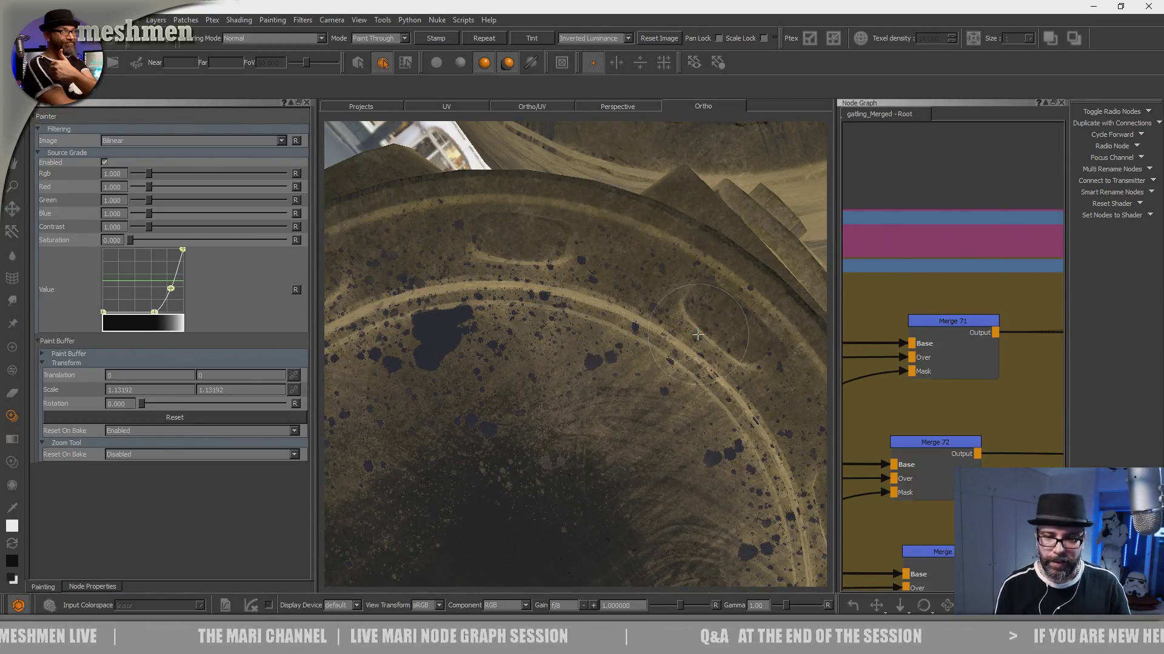
- Paint additional oil splatters on the inner disc between the dark oil patch and the lower rim
{"action": "mouse_move", "coordinate": [638, 388]}
{"action": "left_mouse_down"}
{"action": "mouse_move", "coordinate": [592, 326]}
{"action": "mouse_move", "coordinate": [600, 316]}
{"action": "mouse_move", "coordinate": [608, 338]}
{"action": "left_mouse_up"}
{"action": "left_click_drag", "start_coordinate": [636, 414], "coordinate": [616, 395], "text": "alt"}
{"action": "middle_click_drag", "start_coordinate": [615, 395], "coordinate": [652, 320], "text": "alt"}
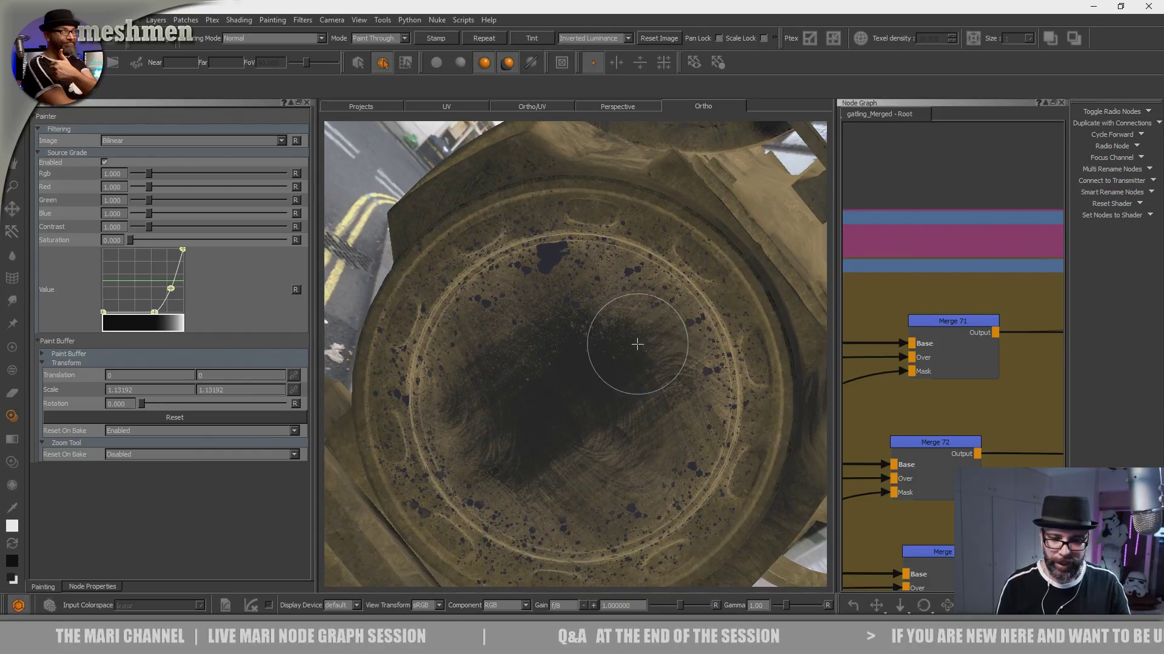
{"action": "left_click_drag", "start_coordinate": [652, 319], "coordinate": [619, 320], "text": "alt"}
{"action": "right_click_drag", "start_coordinate": [618, 321], "coordinate": [682, 306], "text": "alt"}
{"action": "middle_click_drag", "start_coordinate": [623, 398], "coordinate": [631, 277], "text": "alt"}
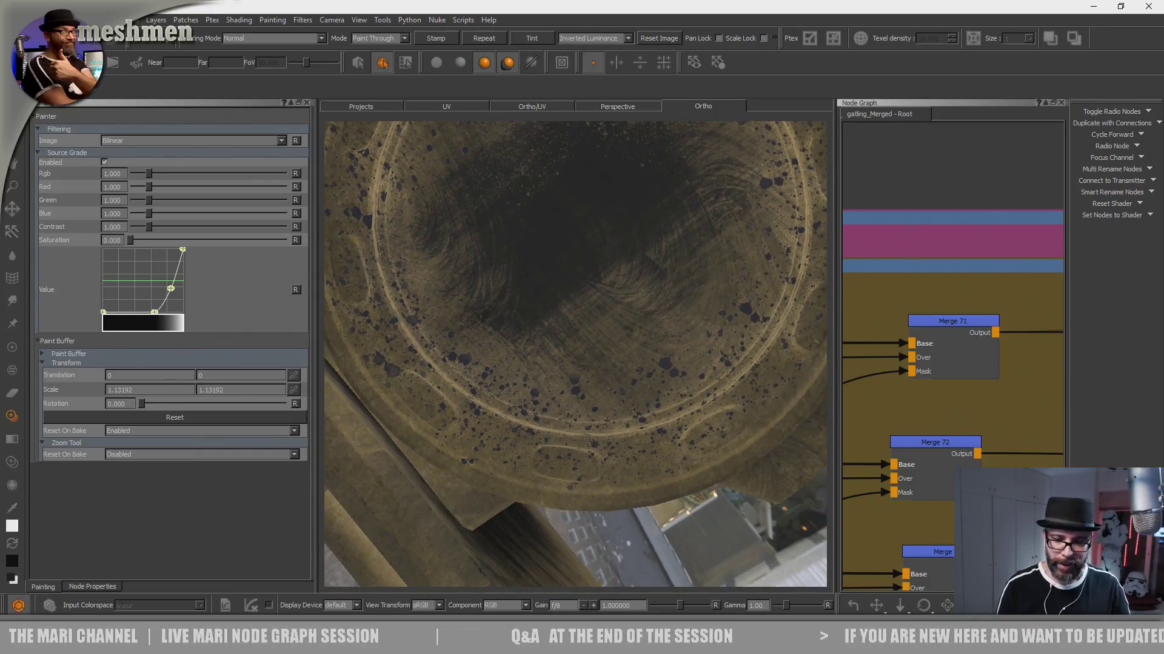
{"action": "right_click_drag", "start_coordinate": [631, 277], "coordinate": [697, 291], "text": "alt"}
{"action": "middle_click_drag", "start_coordinate": [634, 324], "coordinate": [635, 384], "text": "alt"}
{"action": "mouse_move", "coordinate": [587, 447]}
{"action": "left_mouse_down"}
{"action": "mouse_move", "coordinate": [605, 469]}
{"action": "mouse_move", "coordinate": [591, 467]}
{"action": "left_mouse_up"}
{"action": "left_click_drag", "start_coordinate": [597, 361], "coordinate": [579, 343]}
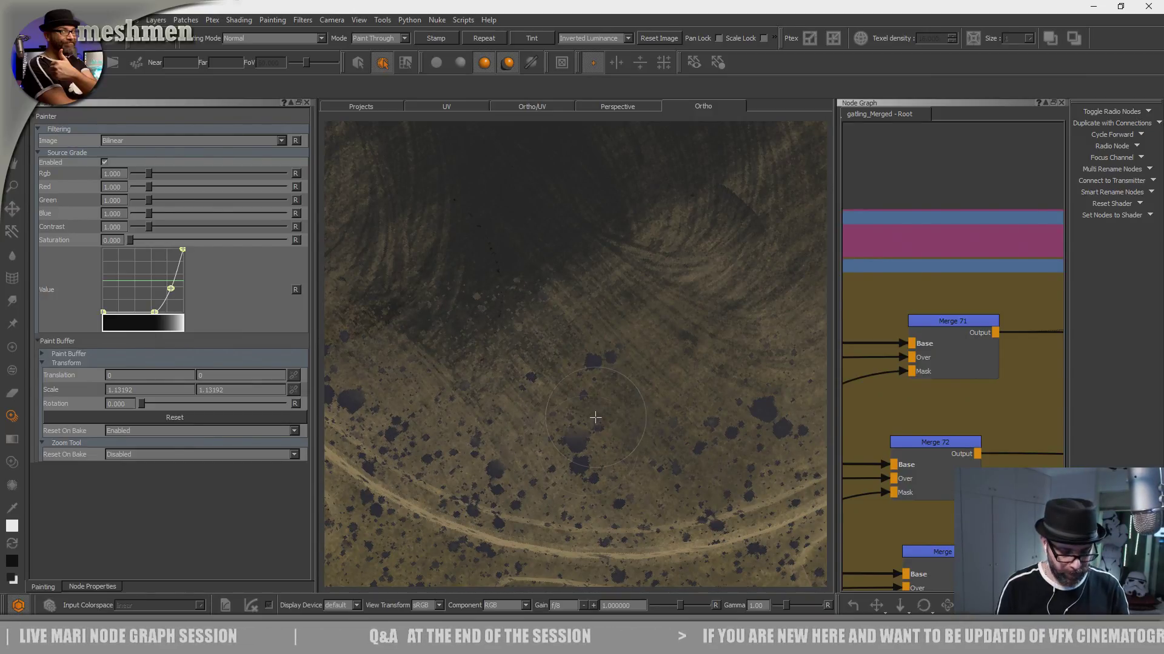
{"action": "left_click_drag", "start_coordinate": [595, 418], "coordinate": [586, 376]}
{"action": "mouse_move", "coordinate": [584, 385]}
{"action": "right_mouse_down", "text": "alt"}
{"action": "mouse_move", "coordinate": [587, 371]}
{"action": "mouse_move", "coordinate": [585, 389]}
{"action": "right_mouse_up", "text": "alt"}
{"action": "left_click_drag", "start_coordinate": [586, 388], "coordinate": [626, 409], "text": "alt"}
- Inspect the splatter coverage over the whole disc and up close along the rim's upper-left section
{"action": "middle_click_drag", "start_coordinate": [626, 409], "coordinate": [679, 539], "text": "alt"}
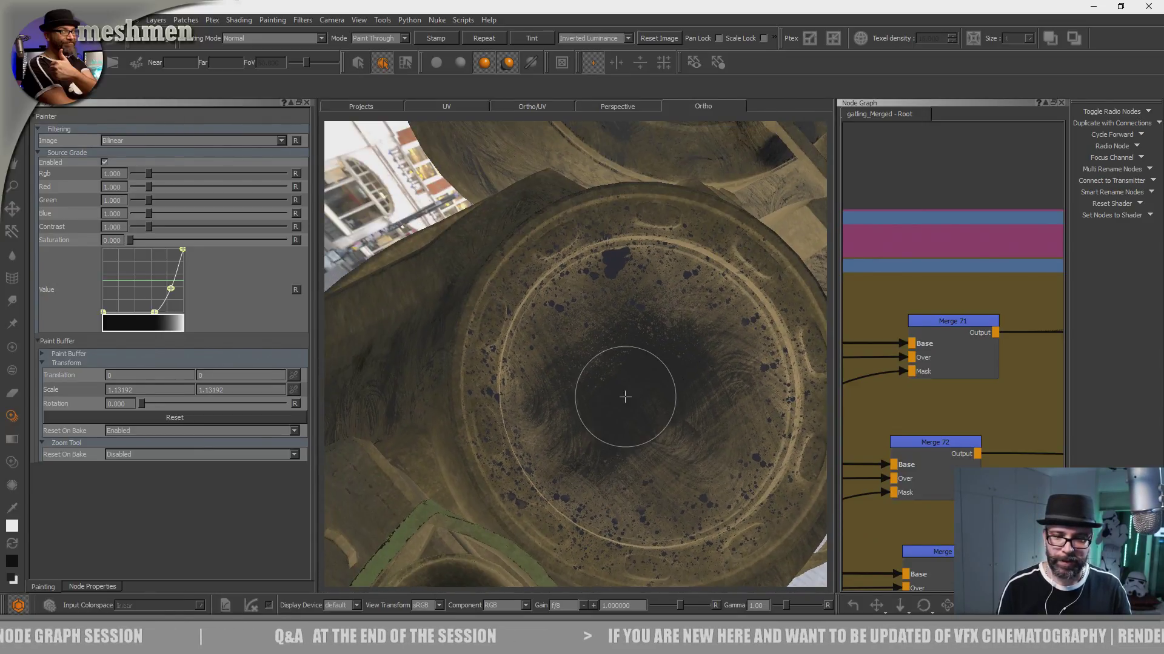
{"action": "right_click_drag", "start_coordinate": [623, 398], "coordinate": [573, 388], "text": "alt"}
{"action": "left_click_drag", "start_coordinate": [573, 388], "coordinate": [630, 371], "text": "alt"}
{"action": "middle_click_drag", "start_coordinate": [630, 461], "coordinate": [583, 345], "text": "alt"}
{"action": "right_click_drag", "start_coordinate": [583, 344], "coordinate": [609, 397], "text": "alt"}
{"action": "mouse_move", "coordinate": [609, 397]}
{"action": "middle_mouse_down", "text": "alt"}
{"action": "mouse_move", "coordinate": [528, 390]}
{"action": "mouse_move", "coordinate": [521, 255]}
{"action": "middle_mouse_up", "text": "alt"}
{"action": "right_click_drag", "start_coordinate": [545, 303], "coordinate": [626, 374], "text": "alt"}
{"action": "mouse_move", "coordinate": [626, 374]}
{"action": "middle_mouse_down", "text": "alt"}
{"action": "mouse_move", "coordinate": [696, 420]}
{"action": "mouse_move", "coordinate": [784, 431]}
{"action": "middle_mouse_up", "text": "alt"}
{"action": "right_click_drag", "start_coordinate": [579, 366], "coordinate": [636, 340], "text": "alt"}
{"action": "mouse_move", "coordinate": [636, 340]}
{"action": "middle_mouse_down", "text": "alt"}
{"action": "mouse_move", "coordinate": [595, 350]}
{"action": "mouse_move", "coordinate": [544, 340]}
{"action": "middle_mouse_up", "text": "alt"}
{"action": "mouse_move", "coordinate": [576, 364]}
{"action": "left_mouse_down", "text": "alt"}
{"action": "mouse_move", "coordinate": [598, 406]}
{"action": "mouse_move", "coordinate": [587, 415]}
{"action": "left_mouse_up", "text": "alt"}
{"action": "key", "text": "apostrophe"}
- Paint more oil splatters over the inner disc beside the rim's upper-left curve
{"action": "key", "text": "apostrophe"}
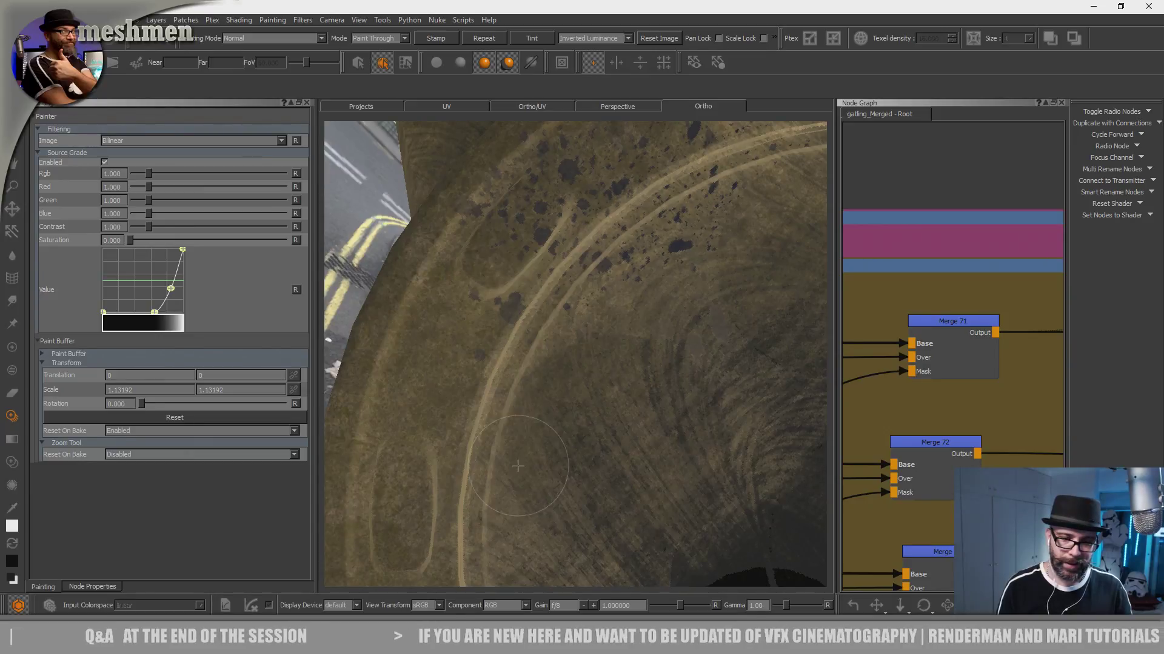
{"action": "key", "text": "apostrophe"}
{"action": "key", "text": "apostrophe"}
{"action": "key", "text": "apostrophe"}
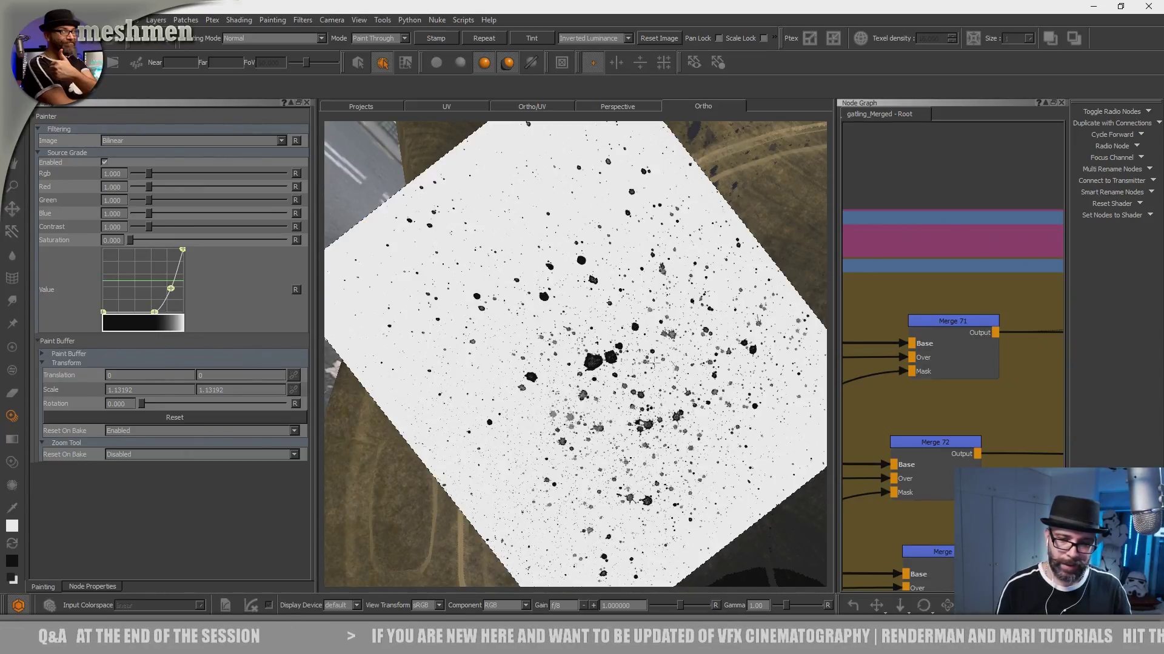
{"action": "key", "text": "apostrophe"}
{"action": "key", "text": "apostrophe"}
{"action": "key", "text": "apostrophe"}
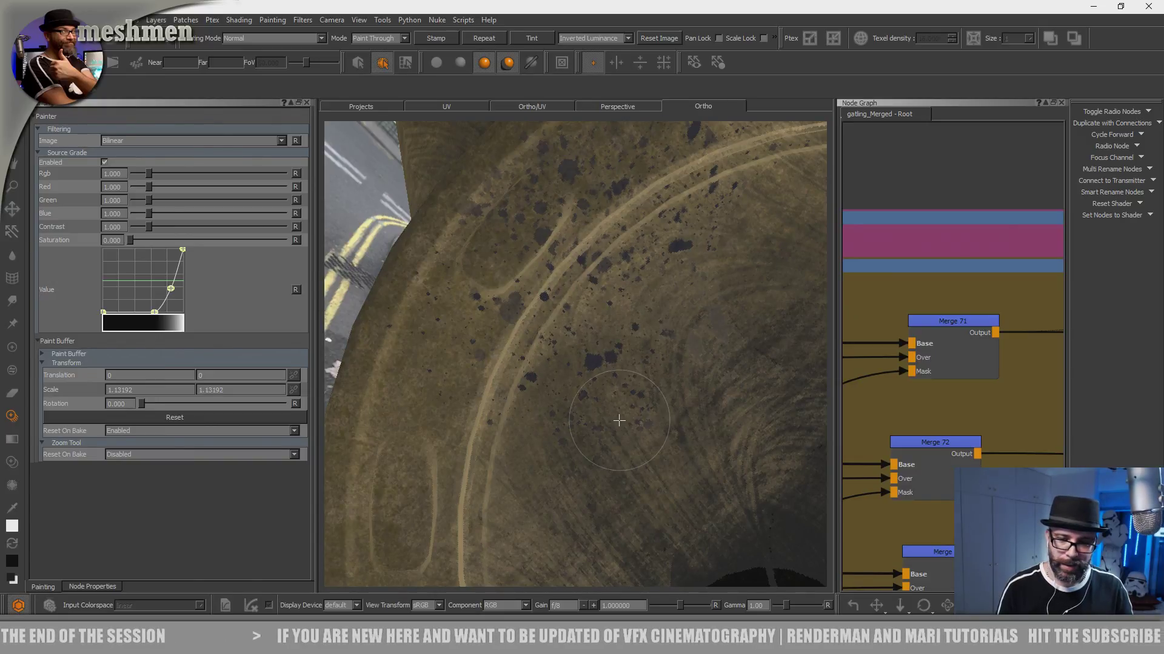
{"action": "key", "text": "apostrophe"}
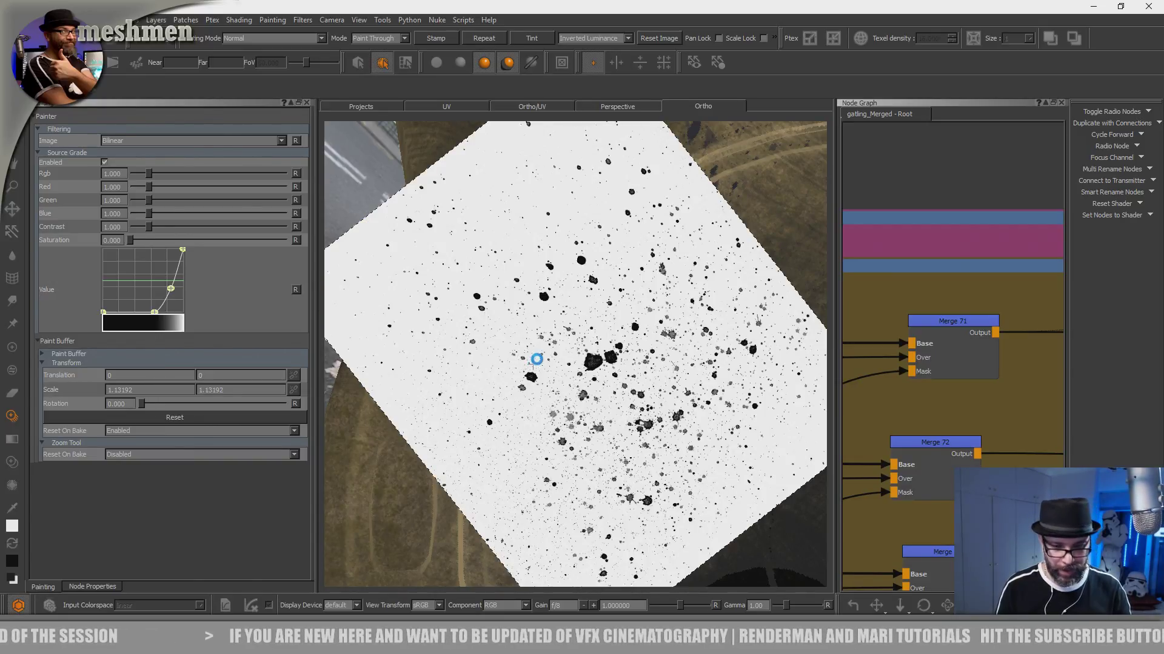
- Slightly enlarge the splatter image and paint splatters across the upper-left rim and the inner disc above the dark hub
{"action": "middle_click_drag", "start_coordinate": [574, 413], "coordinate": [619, 252], "text": "alt"}
{"action": "middle_click_drag", "start_coordinate": [635, 423], "coordinate": [585, 431], "text": "alt"}
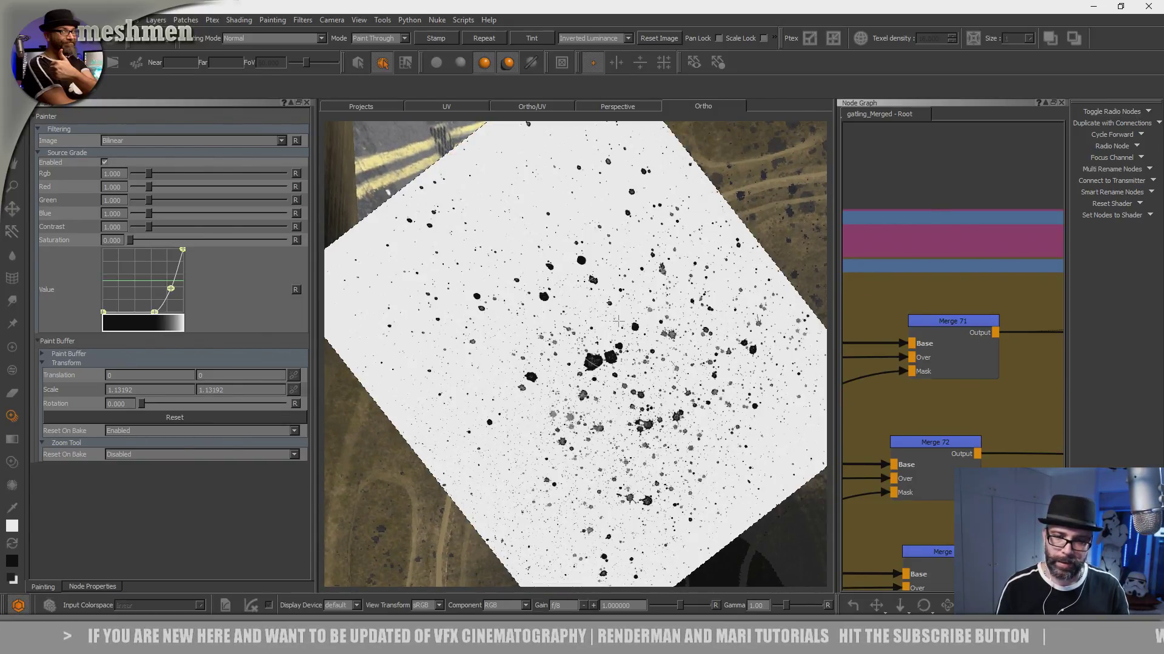
{"action": "left_click_drag", "start_coordinate": [644, 355], "coordinate": [671, 355], "text": "ctrl+shift"}
{"action": "key", "text": "apostrophe"}
{"action": "key", "text": "apostrophe"}
{"action": "key", "text": "apostrophe"}
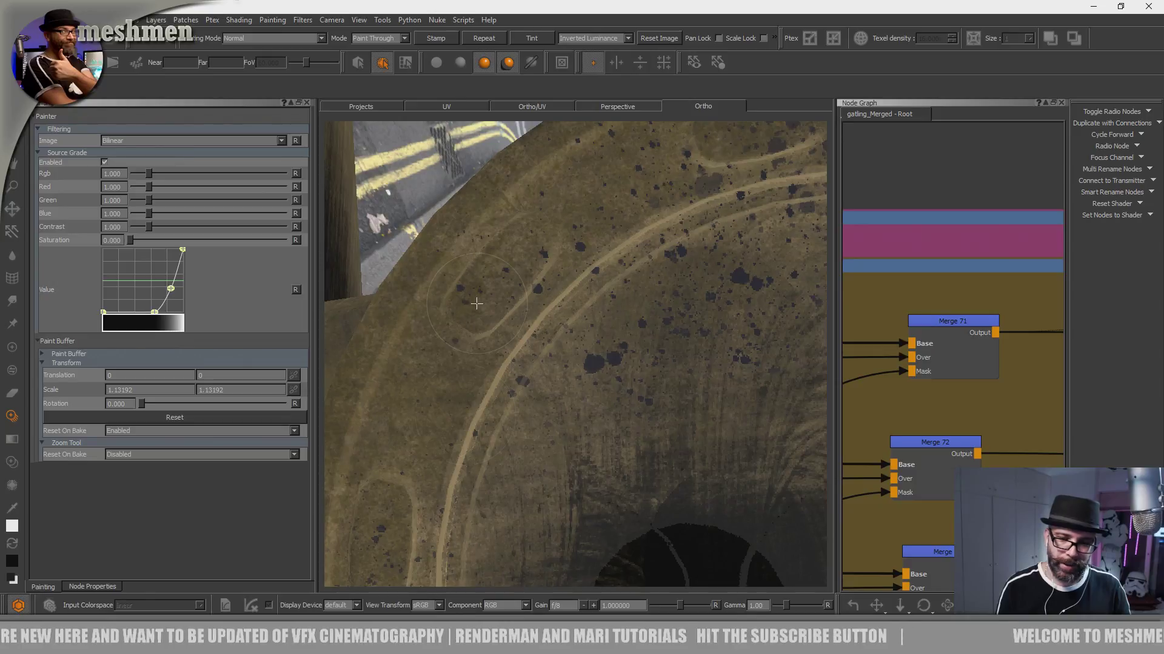
- Extend the oil splatters down the rim's left side and onto the inner disc beside the dark hub
{"action": "key", "text": "apostrophe"}
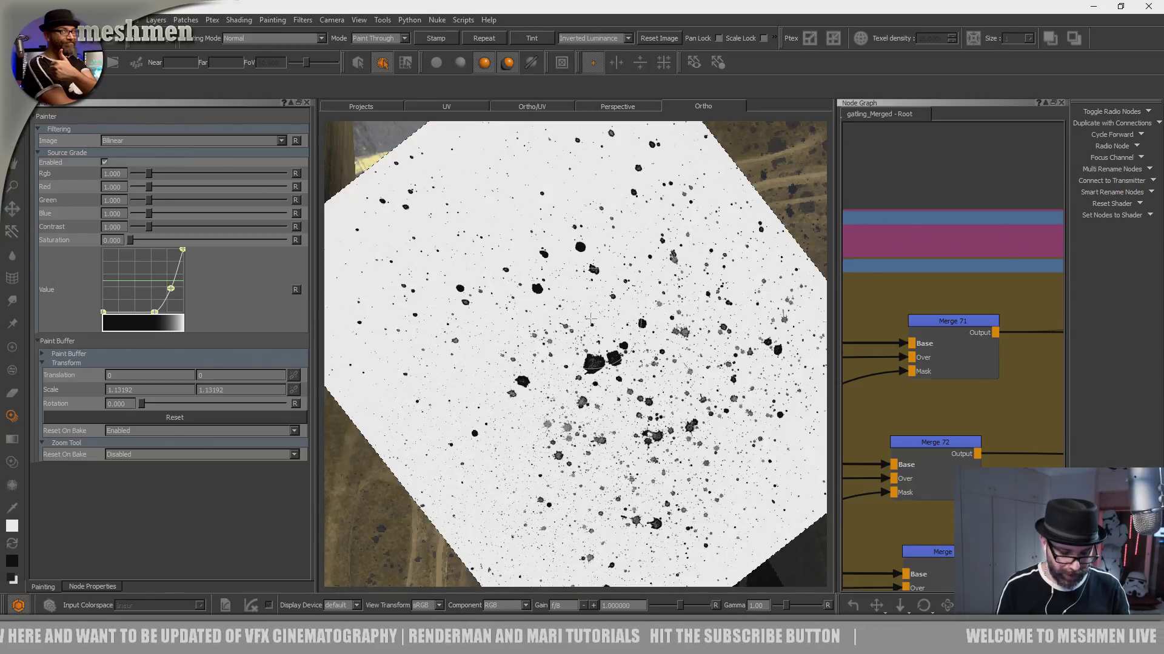
{"action": "key", "text": "apostrophe"}
{"action": "middle_click_drag", "start_coordinate": [602, 392], "coordinate": [651, 286], "text": "alt"}
{"action": "left_click_drag", "start_coordinate": [608, 386], "coordinate": [589, 410], "text": "alt"}
{"action": "key", "text": "apostrophe"}
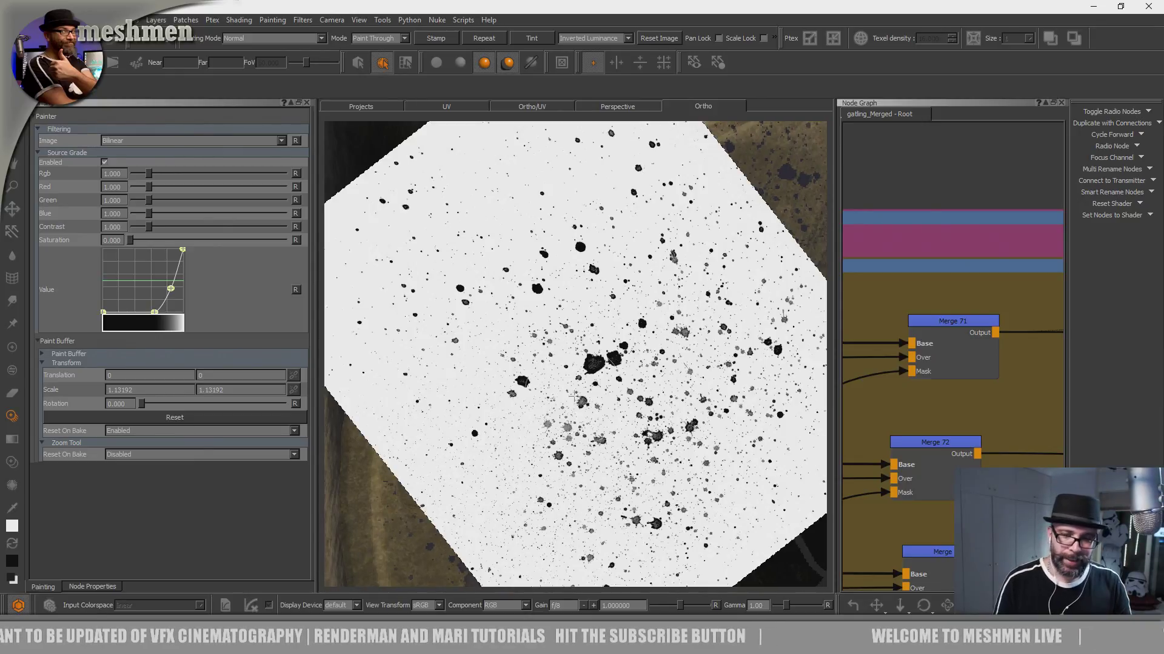
{"action": "key", "text": "apostrophe"}
{"action": "key", "text": "apostrophe"}
{"action": "key", "text": "apostrophe"}
{"action": "key", "text": "apostrophe"}
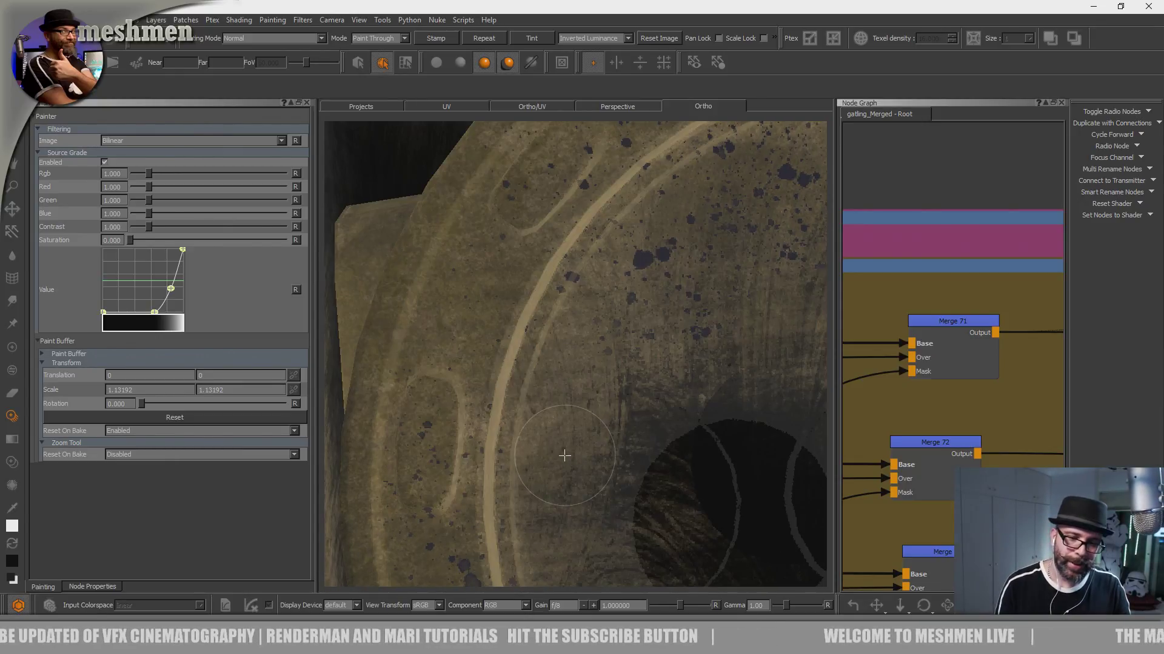
{"action": "key", "text": "apostrophe"}
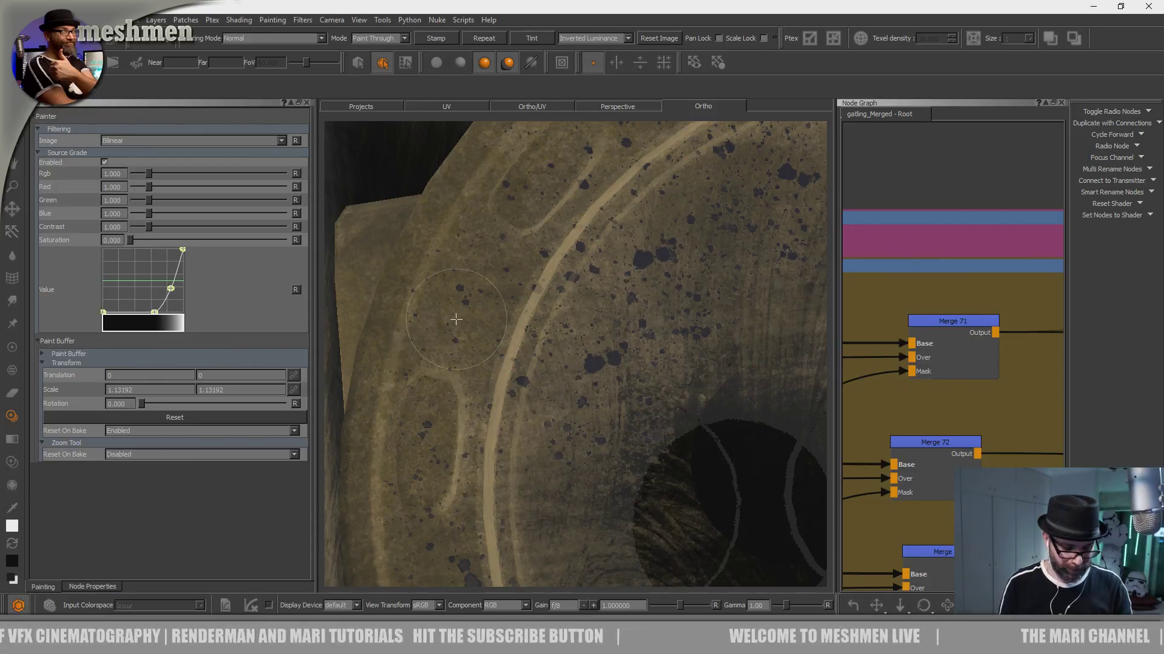
- Paint oil splatters over the lower-left rim groove and the inner disc just below the dark hub
{"action": "mouse_move", "coordinate": [623, 343]}
{"action": "middle_mouse_down", "text": "alt"}
{"action": "mouse_move", "coordinate": [636, 175]}
{"action": "mouse_move", "coordinate": [616, 293]}
{"action": "mouse_move", "coordinate": [621, 246]}
{"action": "middle_mouse_up", "text": "alt"}
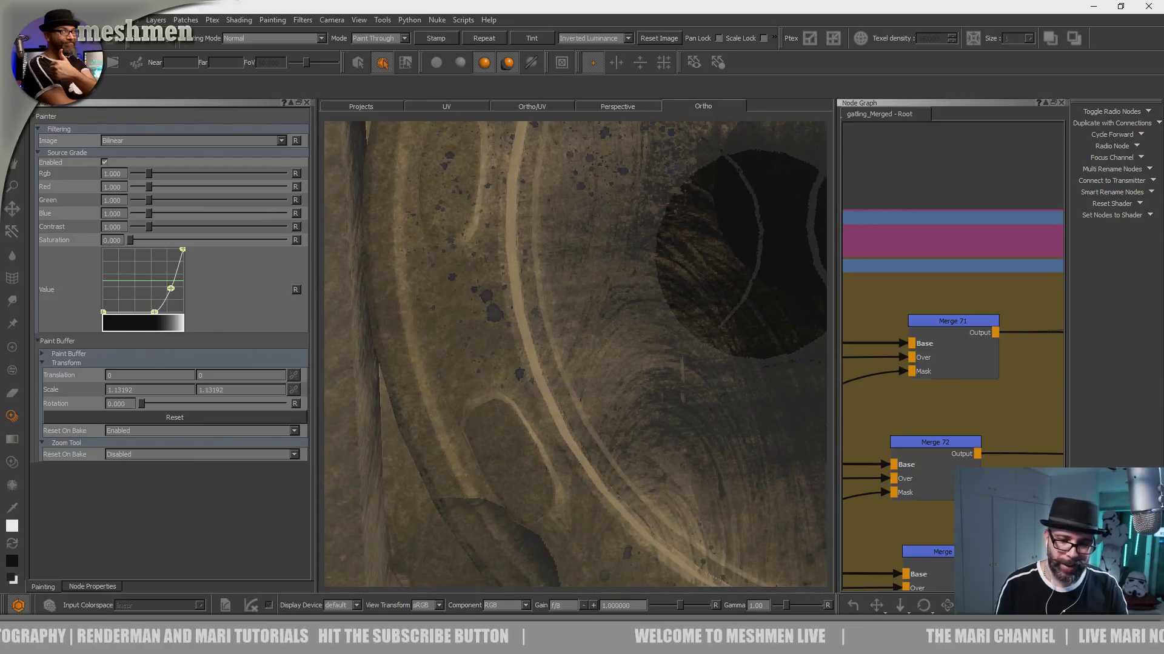
{"action": "left_click_drag", "start_coordinate": [606, 378], "coordinate": [593, 417], "text": "alt"}
{"action": "mouse_move", "coordinate": [609, 459]}
{"action": "left_mouse_down"}
{"action": "mouse_move", "coordinate": [611, 495]}
{"action": "mouse_move", "coordinate": [604, 450]}
{"action": "mouse_move", "coordinate": [492, 451]}
{"action": "left_mouse_up"}
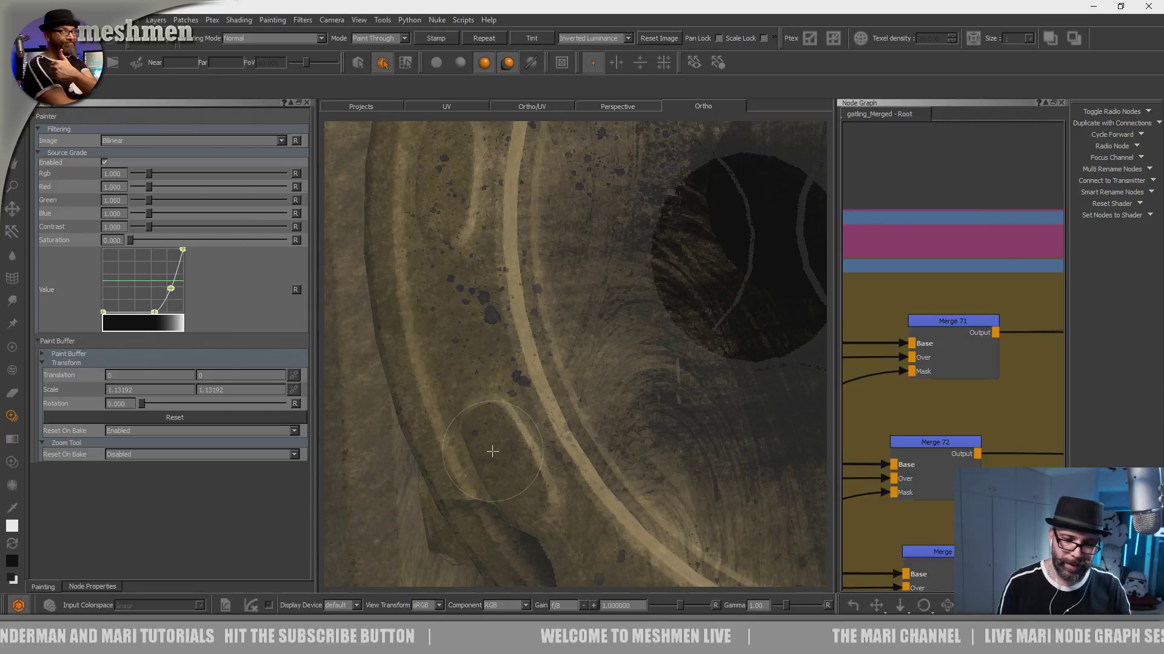
{"action": "mouse_move", "coordinate": [499, 286]}
{"action": "left_mouse_down"}
{"action": "mouse_move", "coordinate": [625, 364]}
{"action": "mouse_move", "coordinate": [670, 189]}
{"action": "mouse_move", "coordinate": [588, 337]}
{"action": "left_mouse_up"}
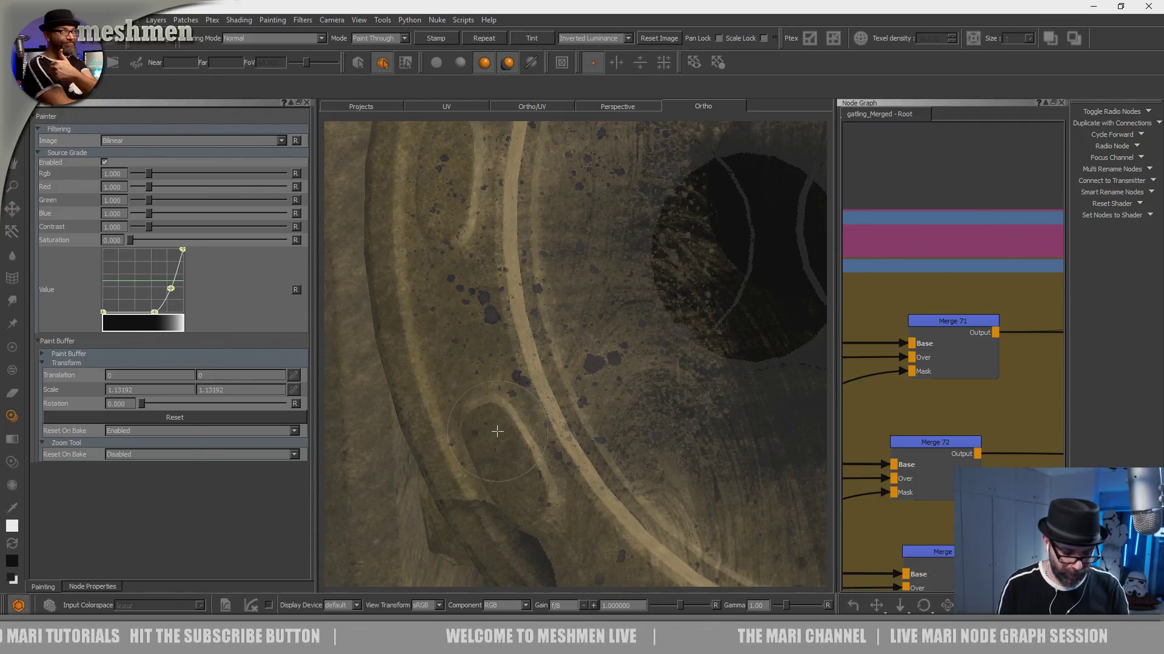
{"action": "left_click_drag", "start_coordinate": [497, 431], "coordinate": [530, 455]}
{"action": "key", "text": "apostrophe"}
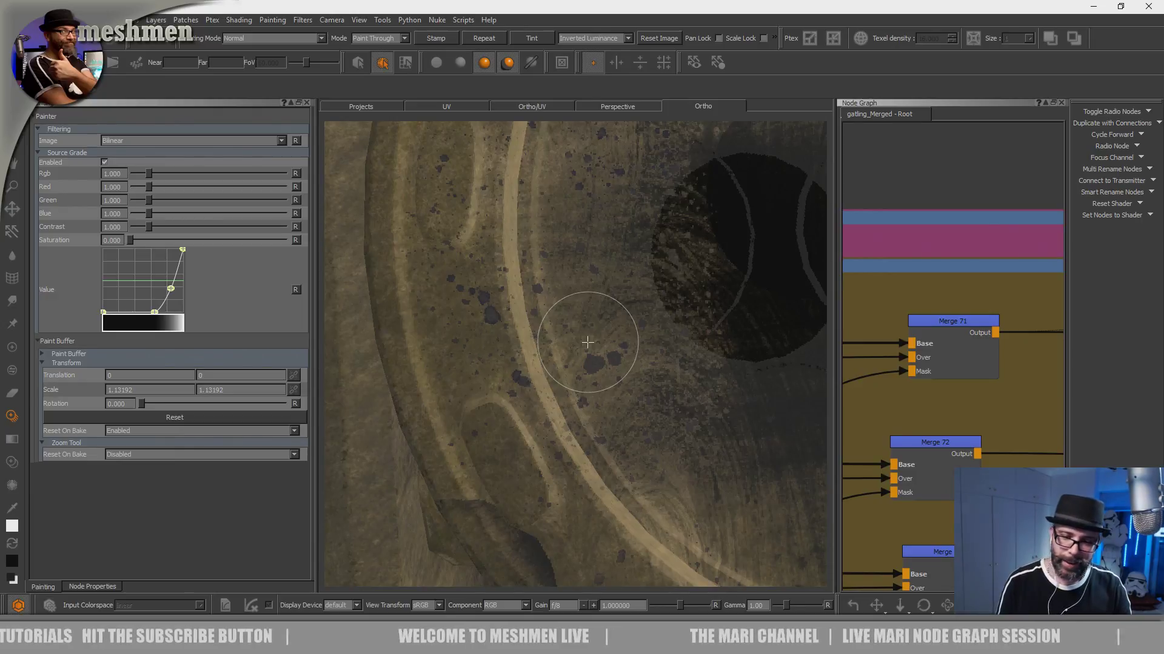
- Add oil splatters where the inner disc meets the rim's lower-left curve
{"action": "middle_click_drag", "start_coordinate": [578, 339], "coordinate": [478, 225], "text": "alt"}
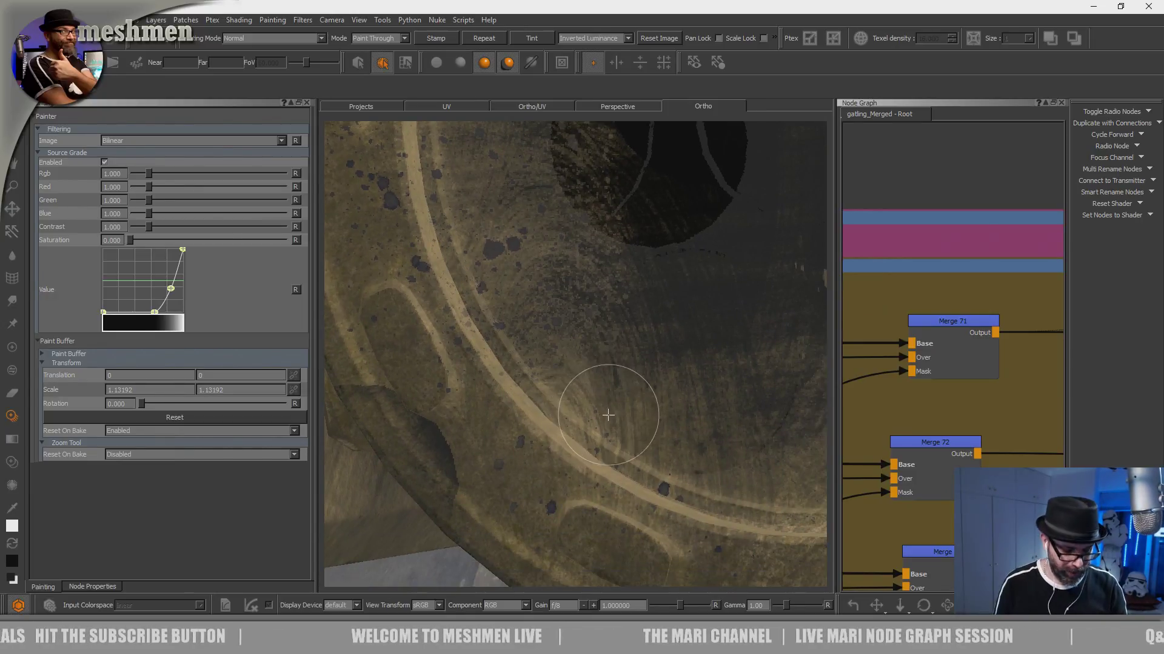
{"action": "key", "text": "apostrophe"}
{"action": "key", "text": "apostrophe"}
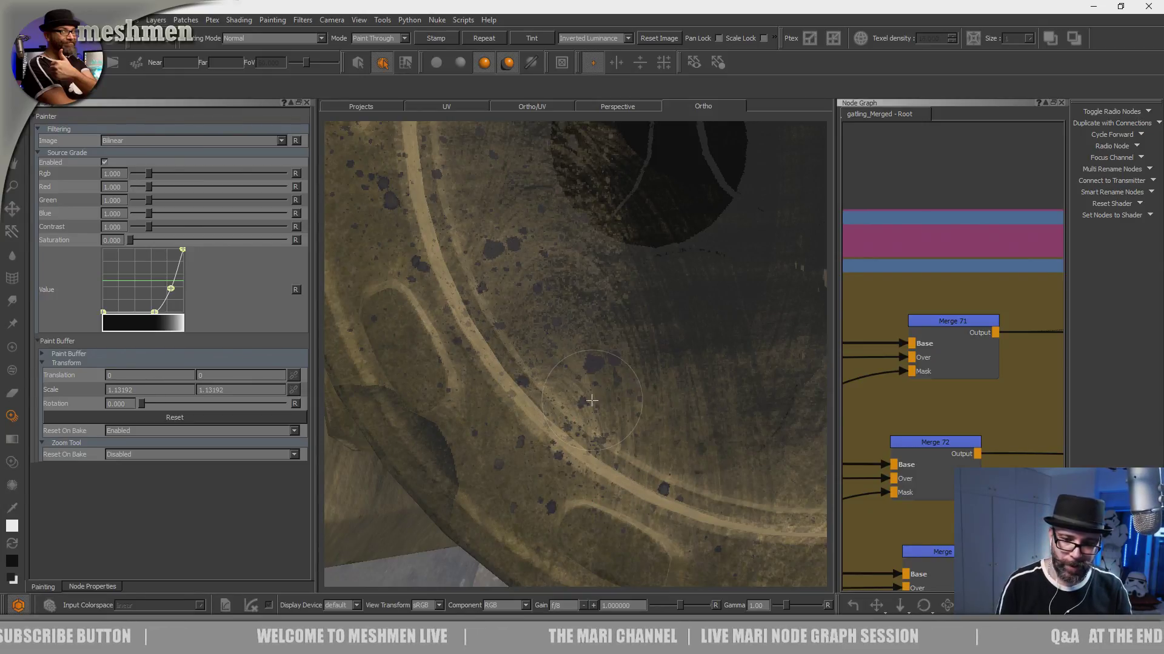
{"action": "key", "text": "apostrophe"}
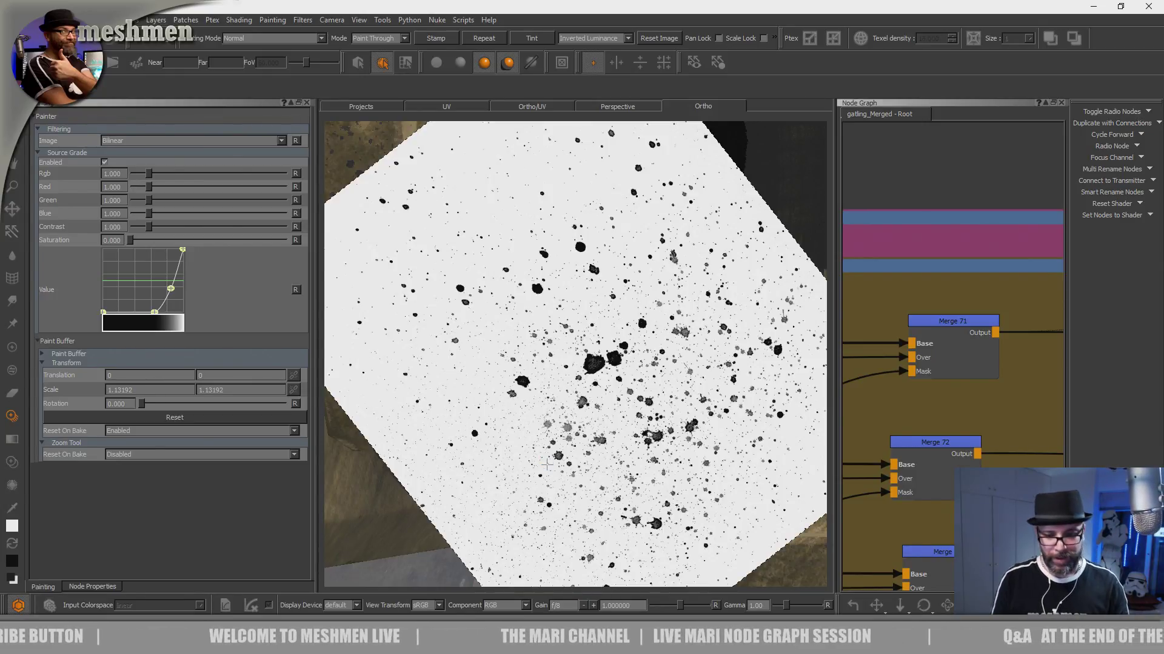
{"action": "key", "text": "apostrophe"}
- Reset the splatter image's transform and scale it down to a small rectangle over the lower rim
{"action": "middle_click_drag", "start_coordinate": [624, 387], "coordinate": [434, 258], "text": "alt"}
{"action": "key", "text": "apostrophe"}
{"action": "key", "text": "apostrophe"}
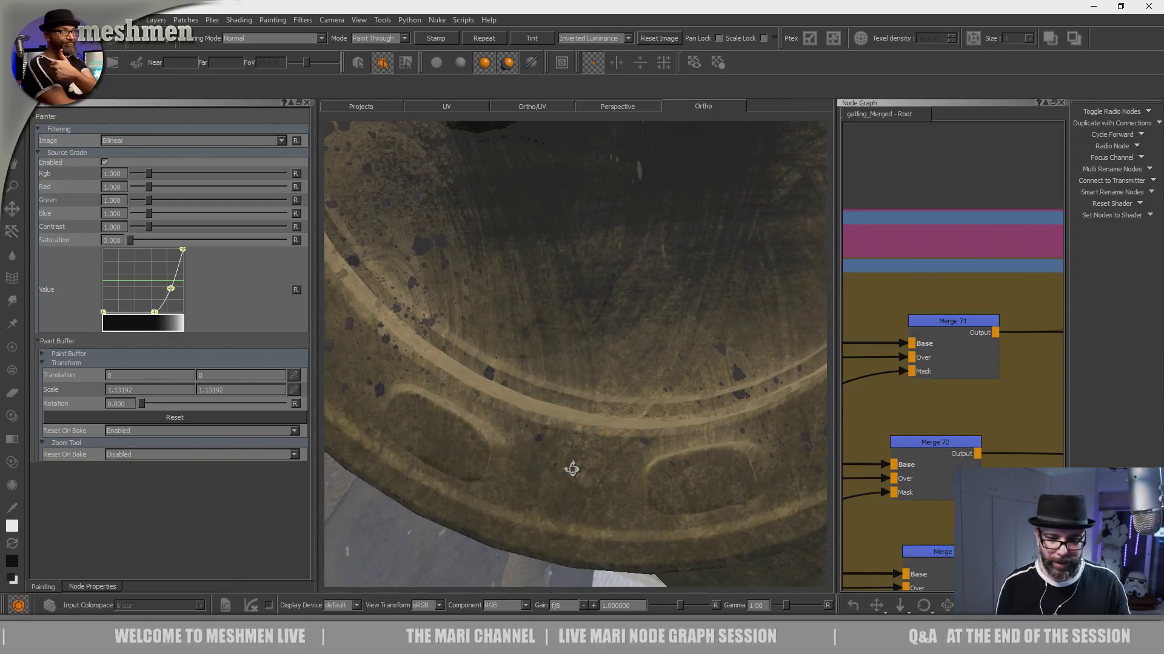
{"action": "key", "text": "apostrophe"}
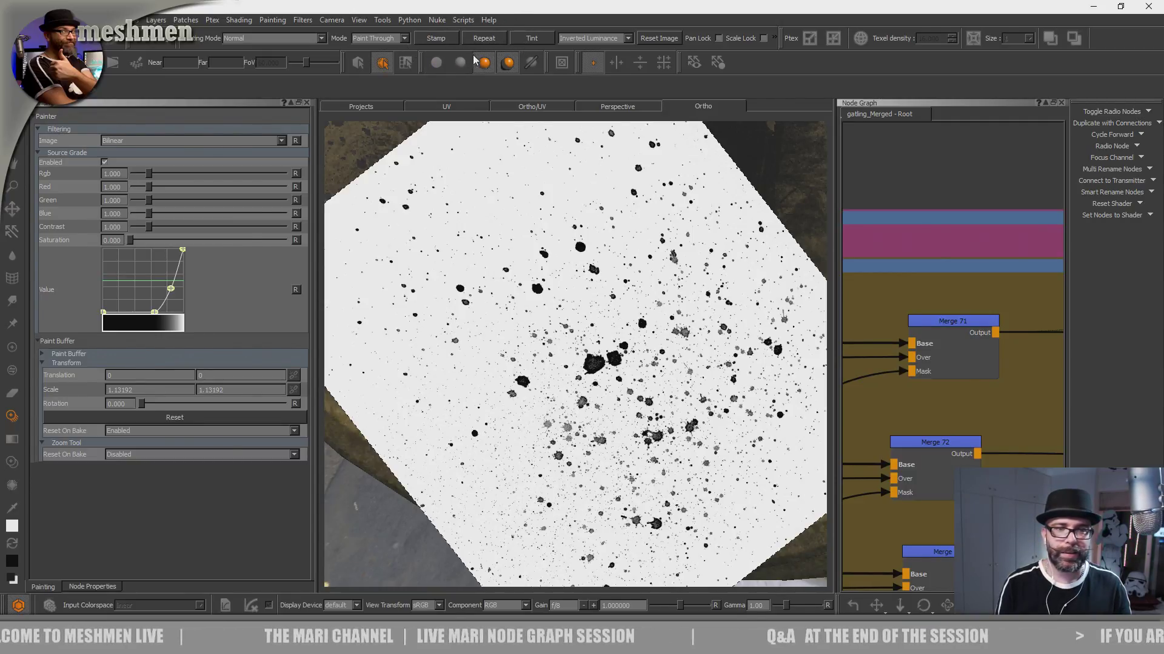
{"action": "left_click", "coordinate": [666, 40]}
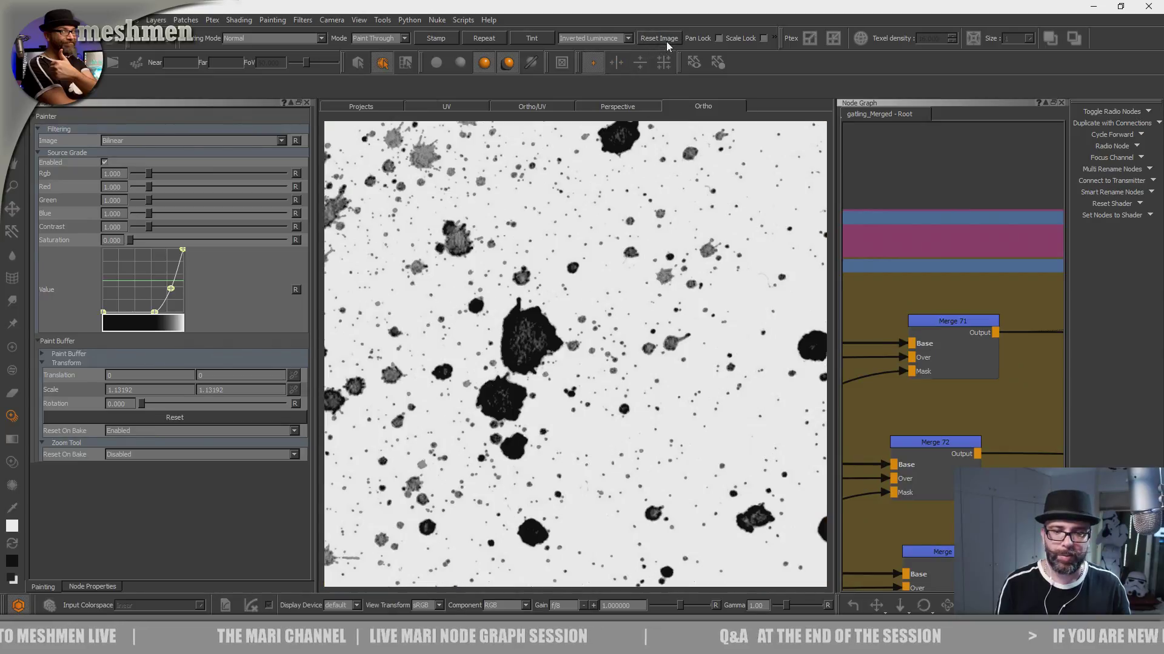
{"action": "mouse_move", "coordinate": [328, 359]}
{"action": "left_mouse_down", "text": "ctrl+shift"}
{"action": "mouse_move", "coordinate": [556, 446]}
{"action": "mouse_move", "coordinate": [642, 449]}
{"action": "mouse_move", "coordinate": [539, 397]}
{"action": "left_mouse_up", "text": "ctrl+shift"}
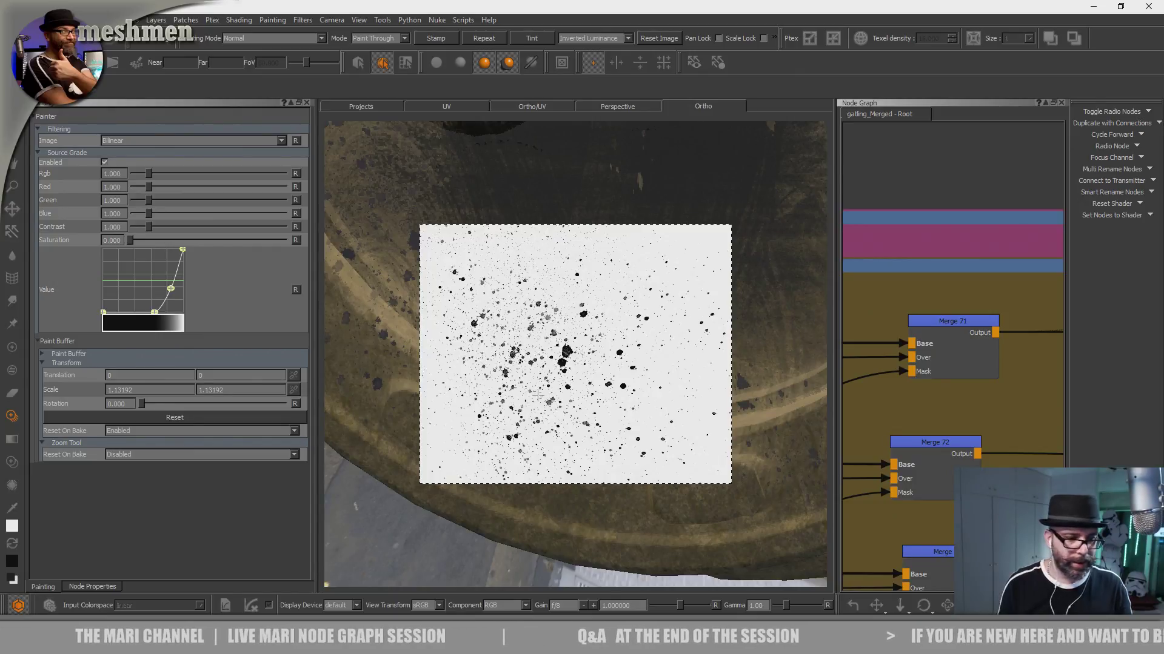
{"action": "right_click", "coordinate": [554, 28]}
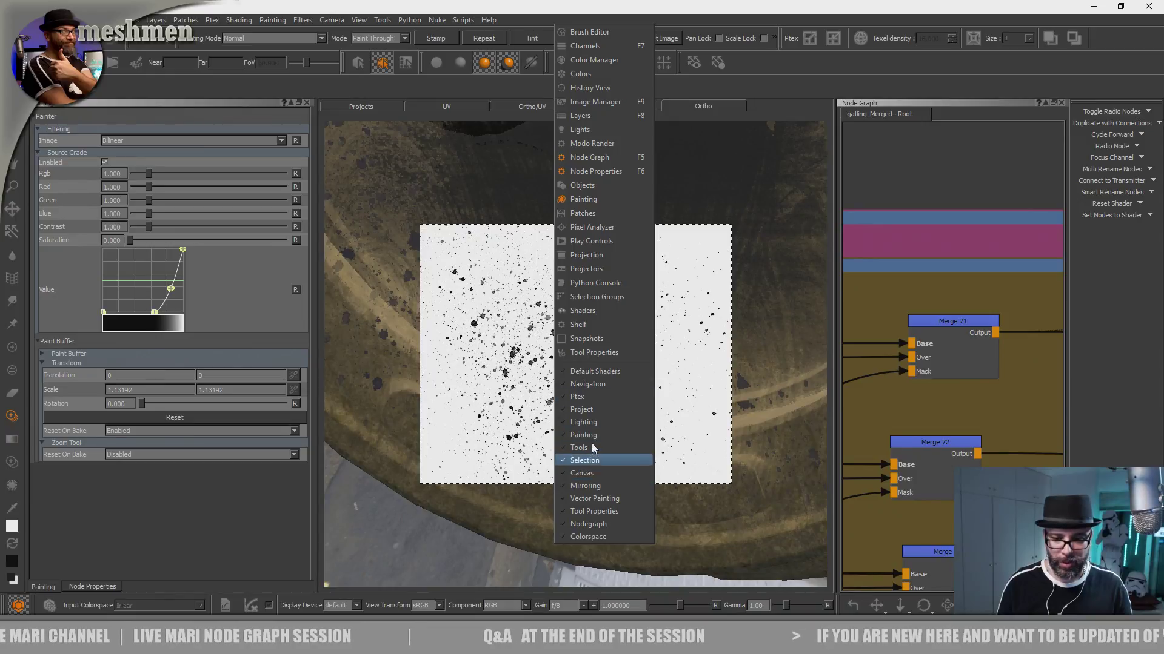
{"action": "left_click", "coordinate": [587, 509]}
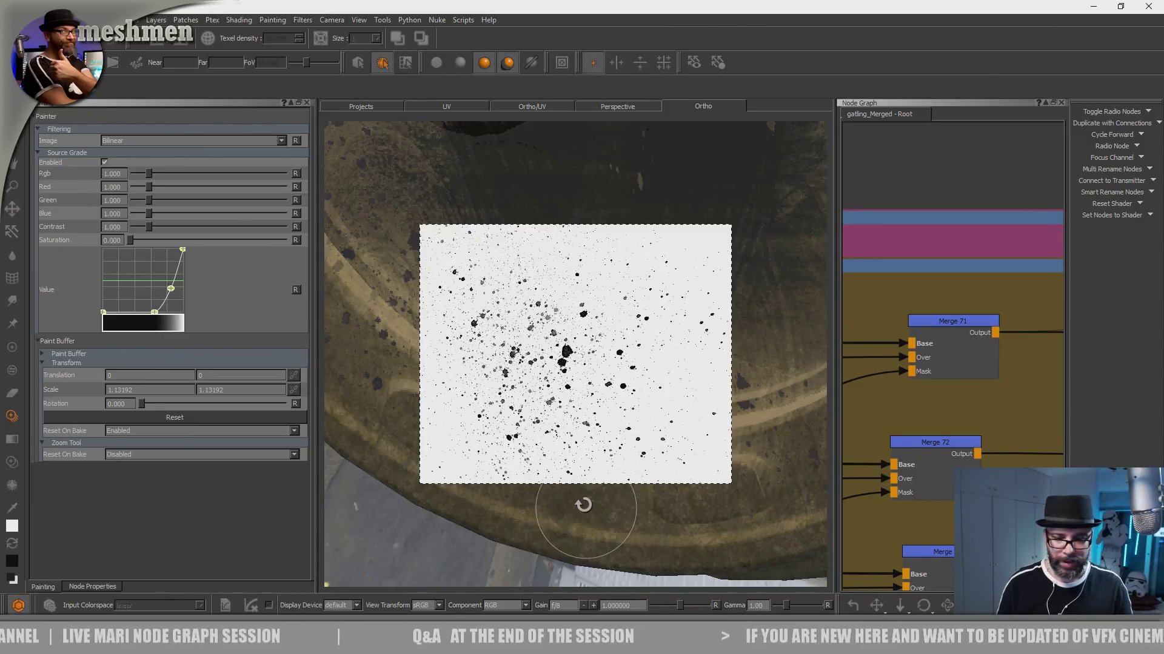
{"action": "right_click", "coordinate": [545, 40]}
{"action": "left_click", "coordinate": [594, 525]}
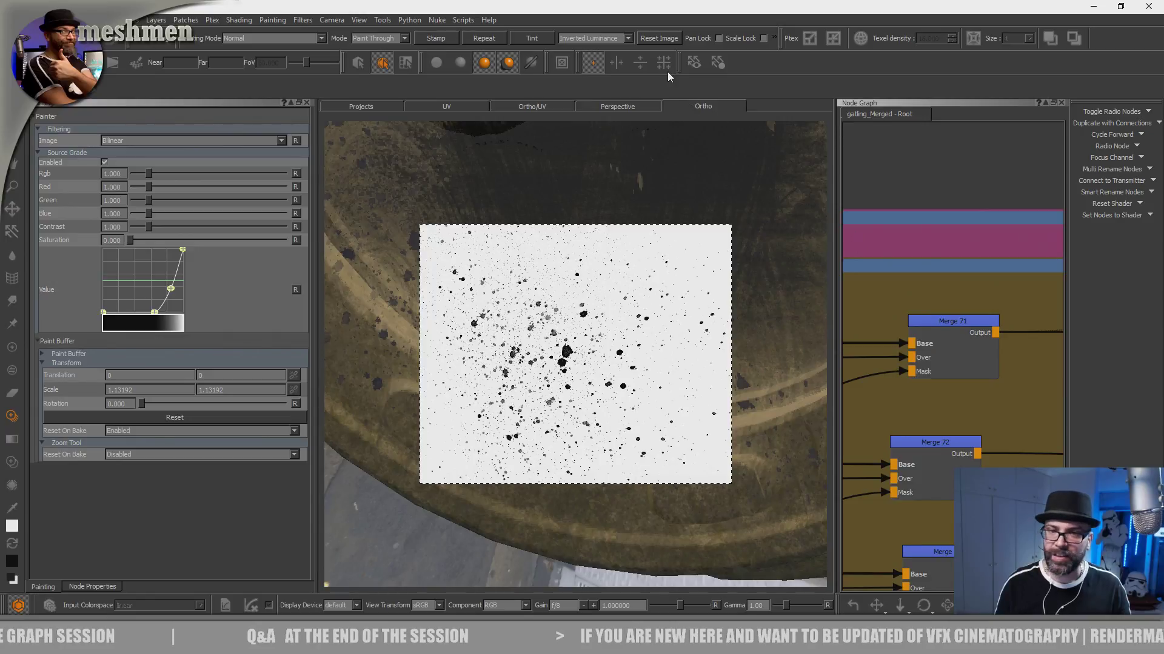
{"action": "right_click", "coordinate": [664, 20]}
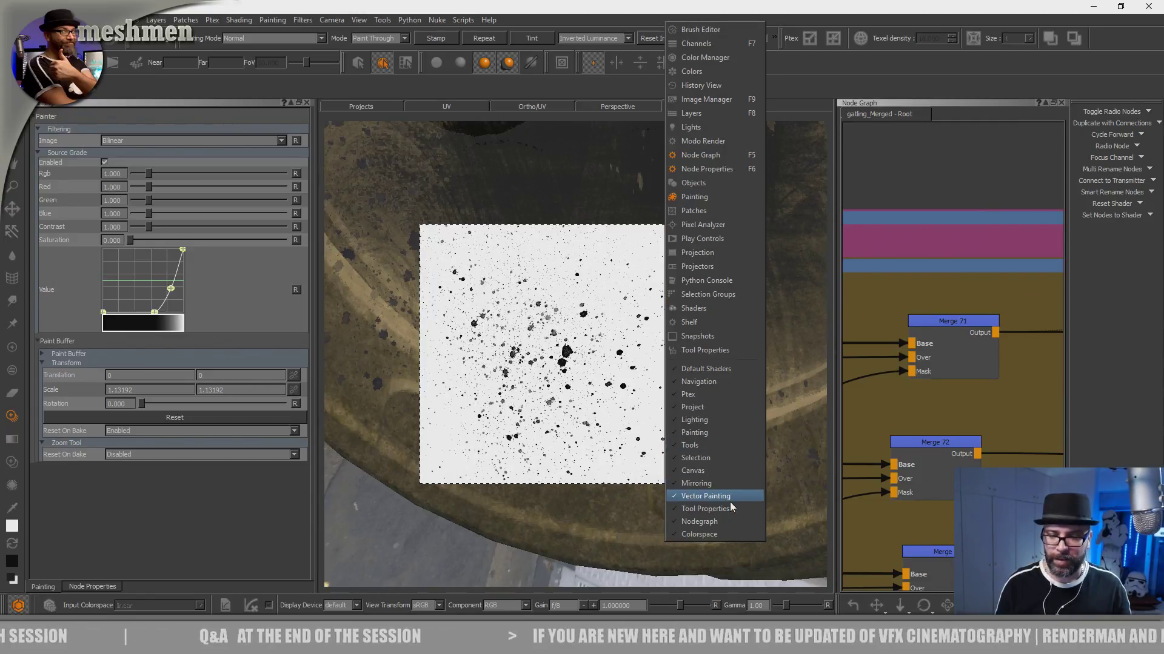
{"action": "left_click", "coordinate": [714, 510]}
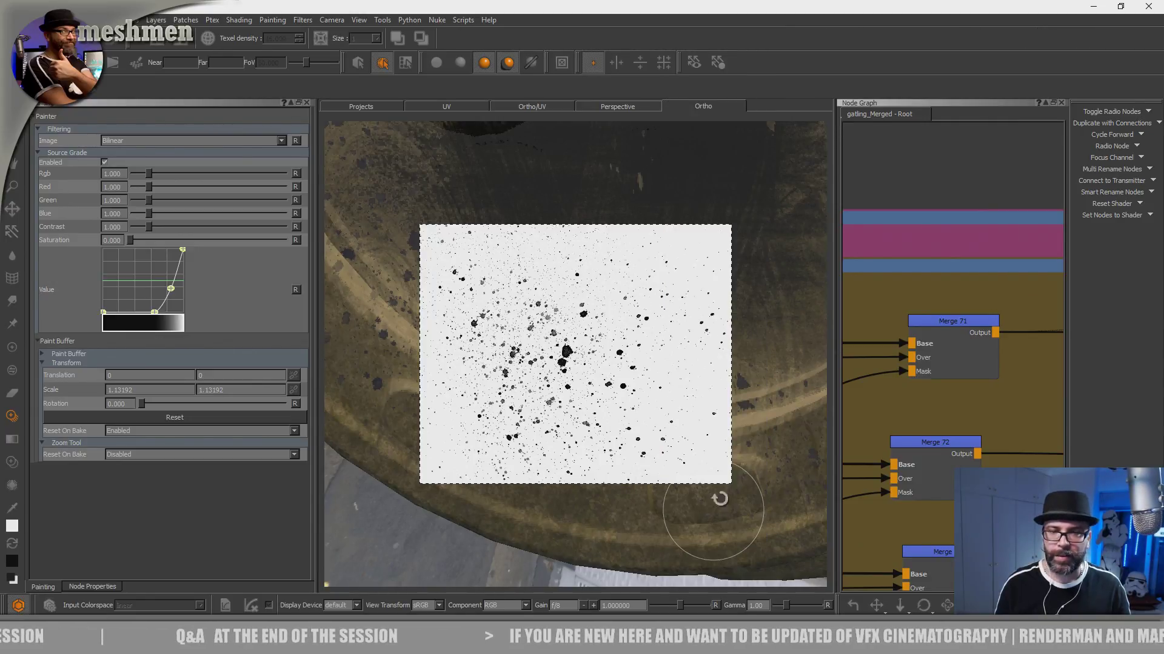
{"action": "right_click", "coordinate": [636, 40]}
{"action": "left_click", "coordinate": [699, 529]}
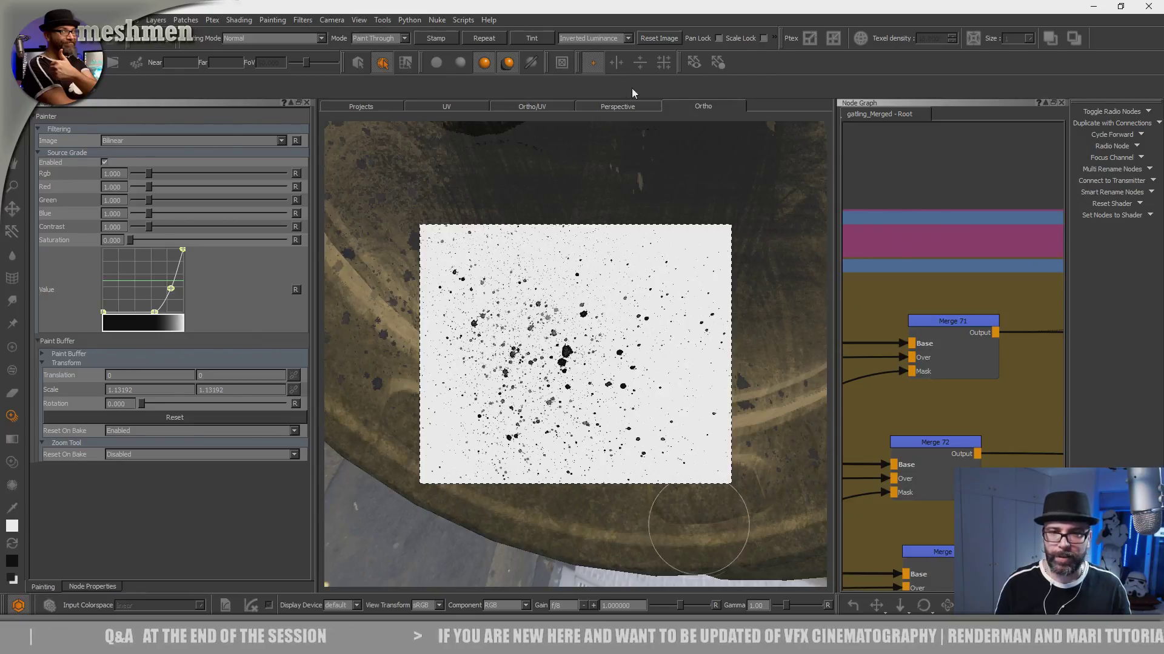
- Show the Paint Through tool's properties and set the splatter image's texture rotation to 22.041
{"action": "right_click", "coordinate": [584, 21]}
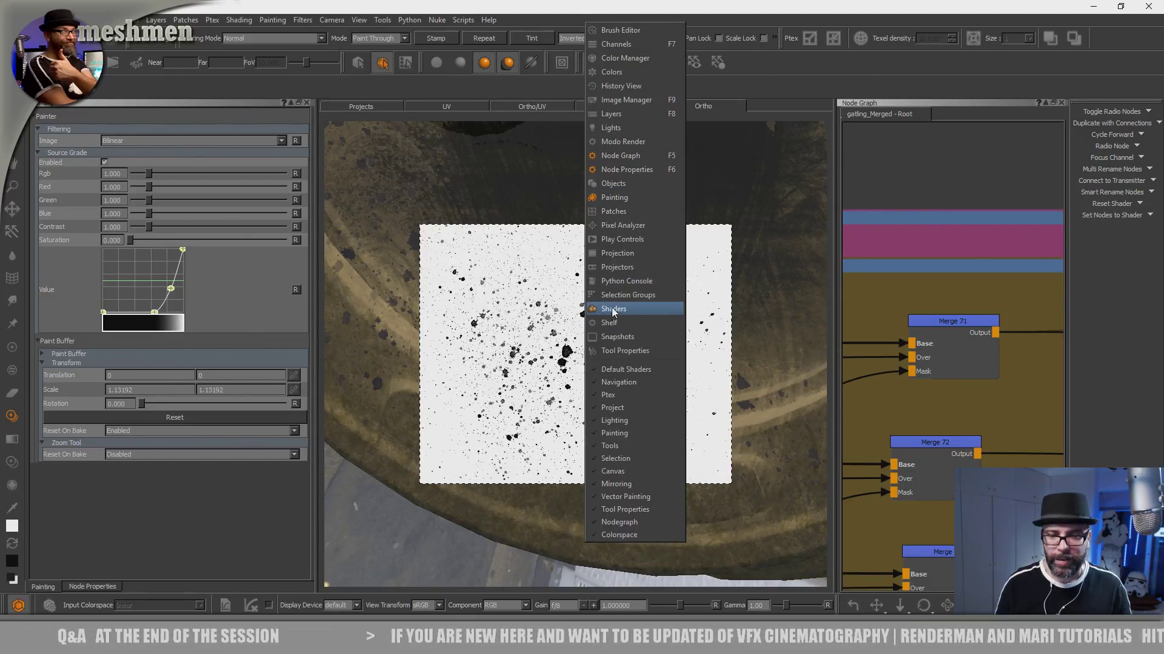
{"action": "left_click", "coordinate": [627, 351]}
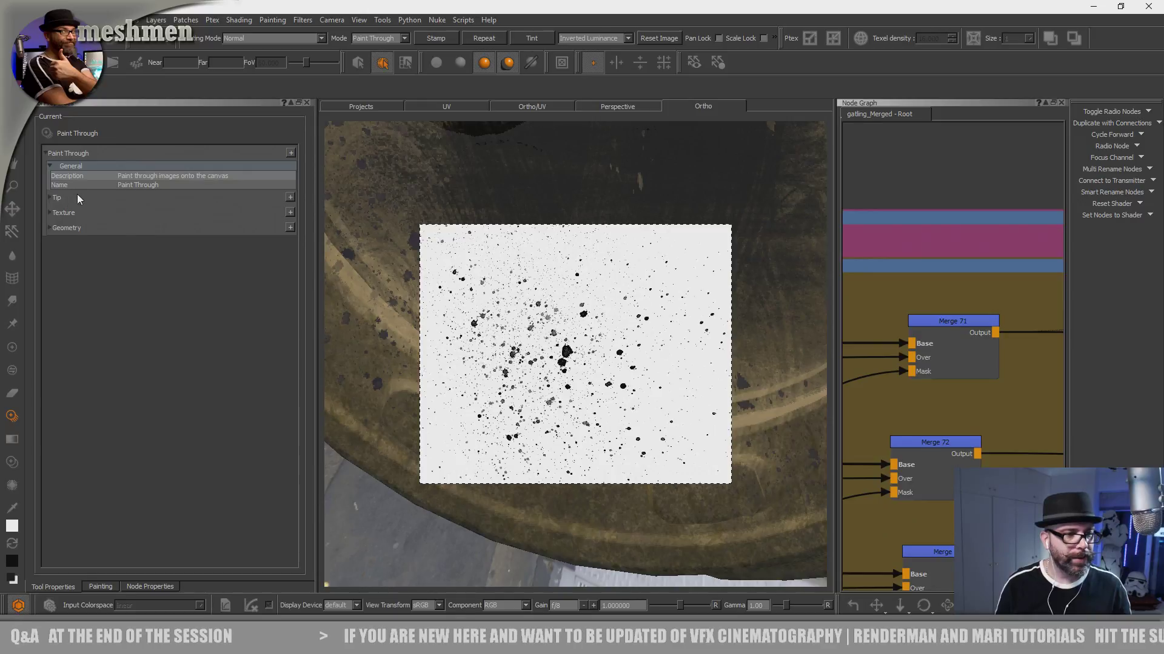
{"action": "left_click", "coordinate": [50, 199]}
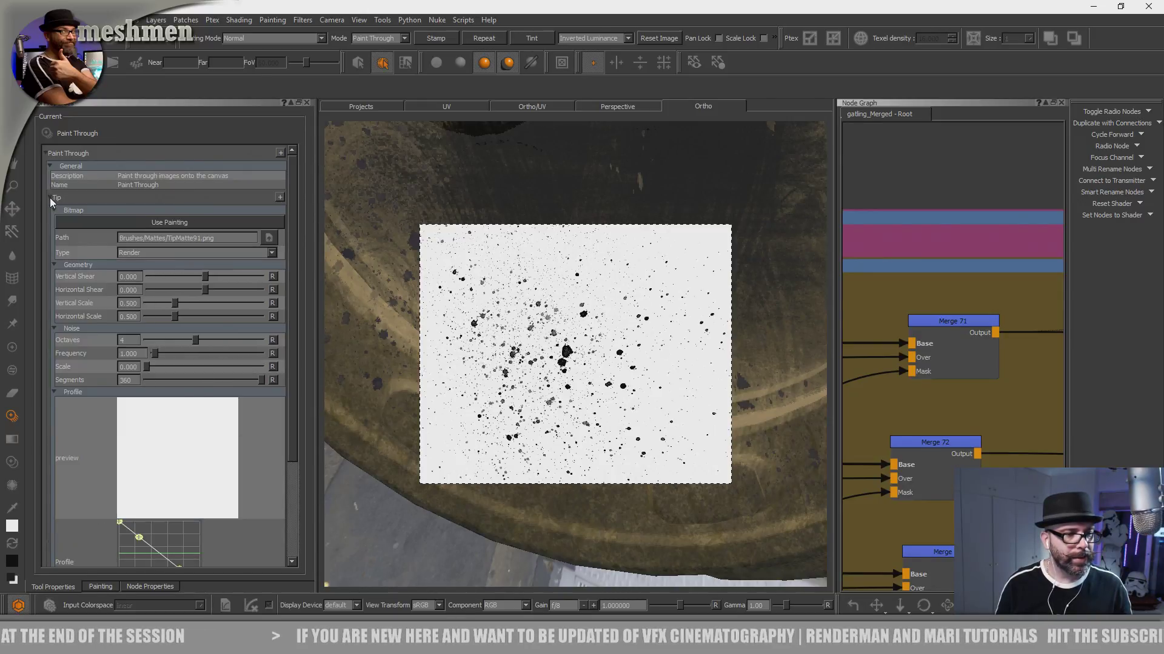
{"action": "left_click", "coordinate": [50, 198]}
{"action": "left_click", "coordinate": [50, 213]}
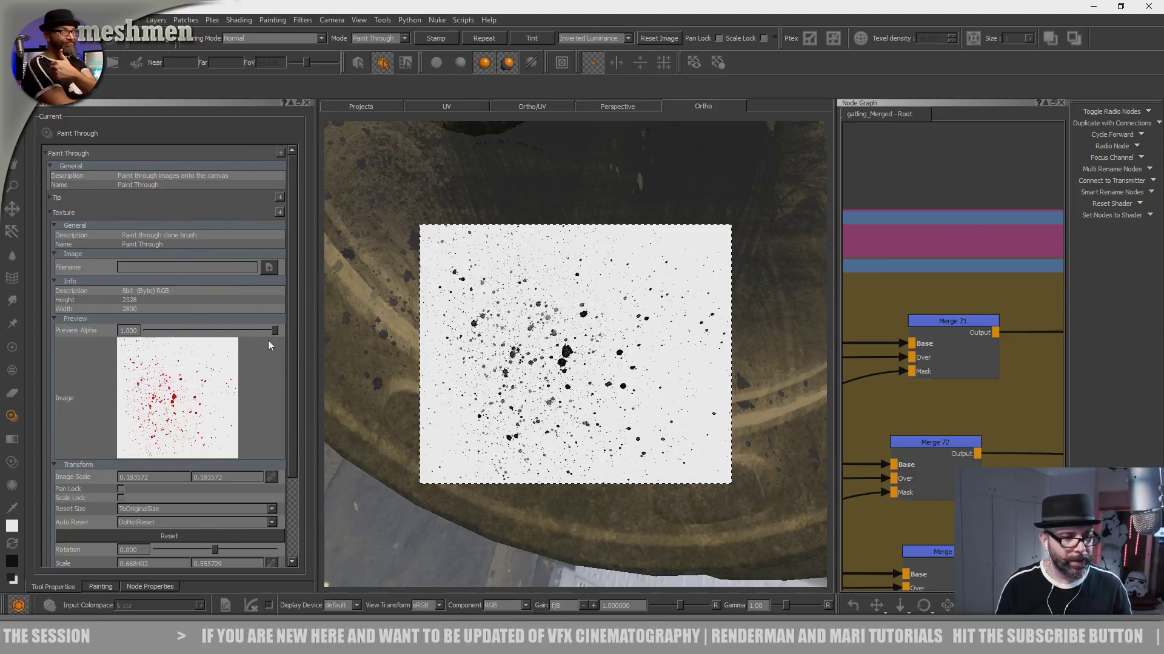
{"action": "scroll", "coordinate": [293, 398], "scroll_direction": "down", "scroll_amount": 3}
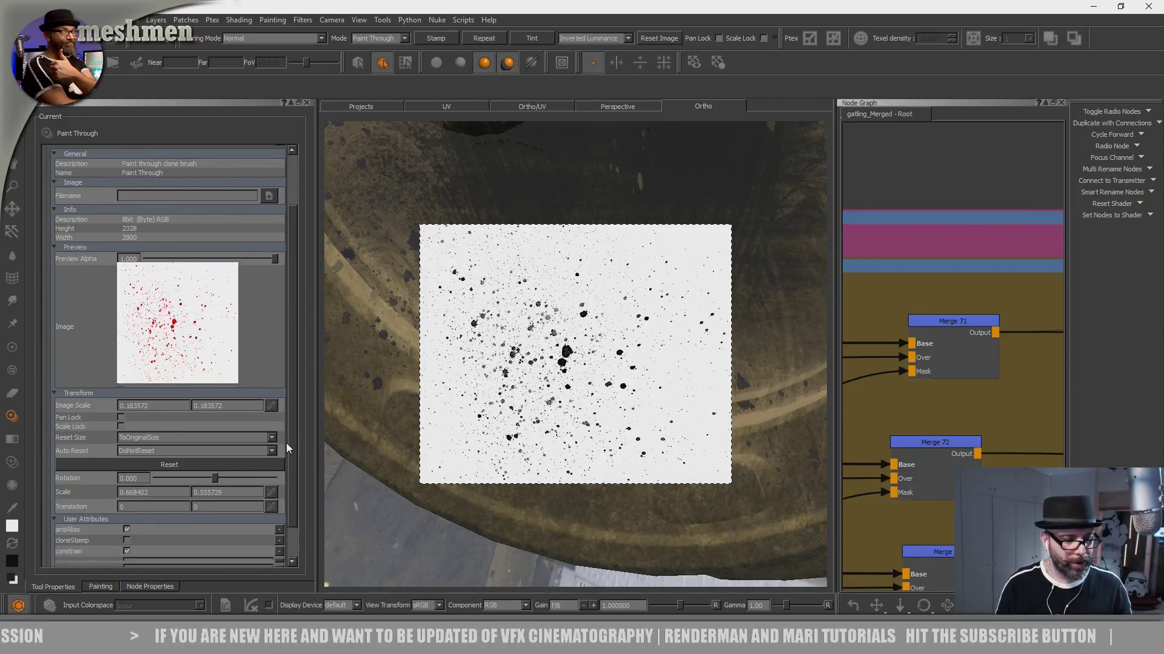
{"action": "mouse_move", "coordinate": [212, 464]}
{"action": "left_mouse_down"}
{"action": "mouse_move", "coordinate": [232, 462]}
{"action": "mouse_move", "coordinate": [220, 463]}
{"action": "left_mouse_up"}
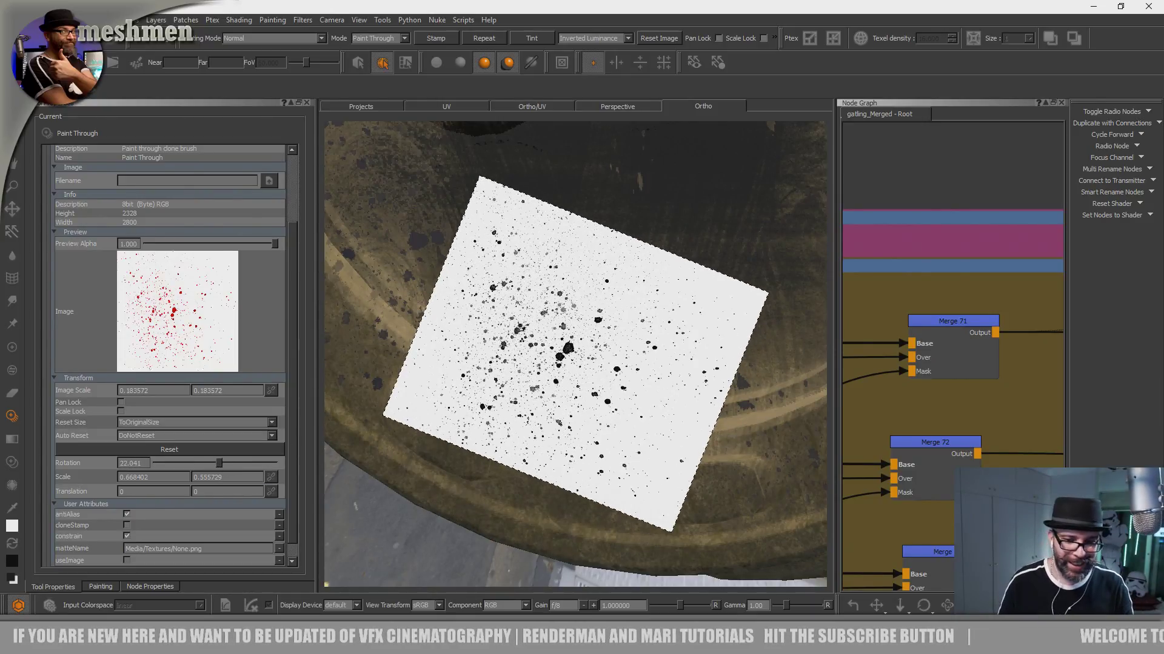
- Paint fine oil splatters with the rotated image around the recessed slot and outer edge of the lower rim
{"action": "key", "text": "apostrophe"}
{"action": "middle_click_drag", "start_coordinate": [464, 415], "coordinate": [548, 337], "text": "alt"}
{"action": "right_click_drag", "start_coordinate": [547, 337], "coordinate": [603, 377], "text": "alt"}
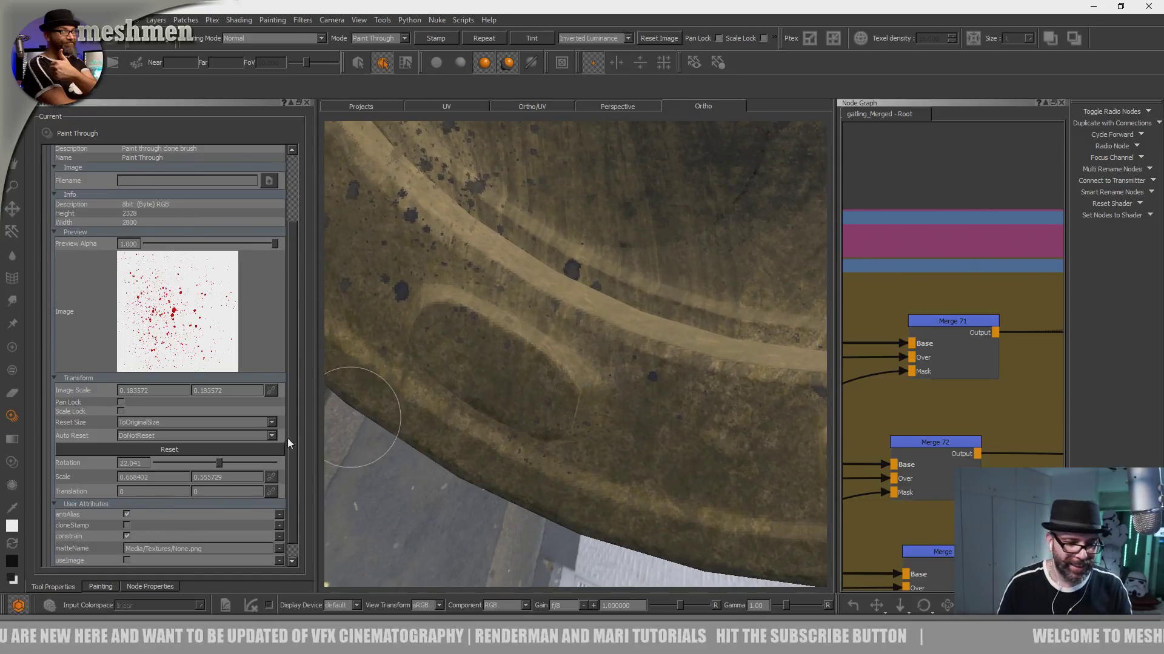
{"action": "key", "text": "apostrophe"}
{"action": "key", "text": "apostrophe"}
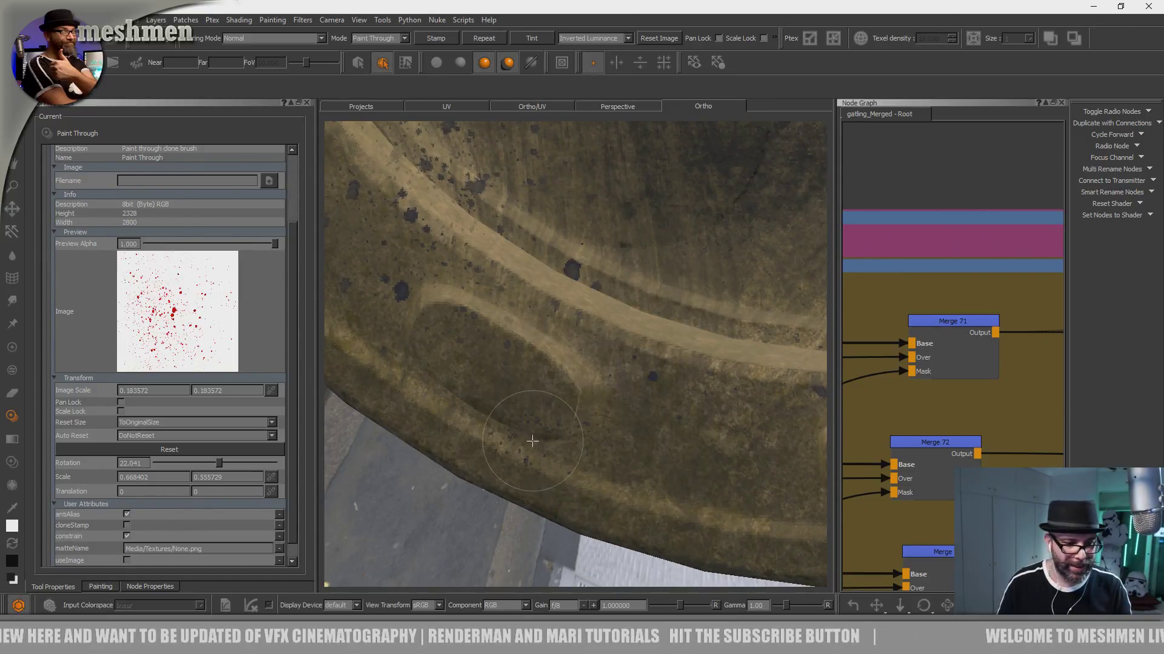
{"action": "key", "text": "apostrophe"}
{"action": "key", "text": "apostrophe"}
{"action": "key", "text": "apostrophe"}
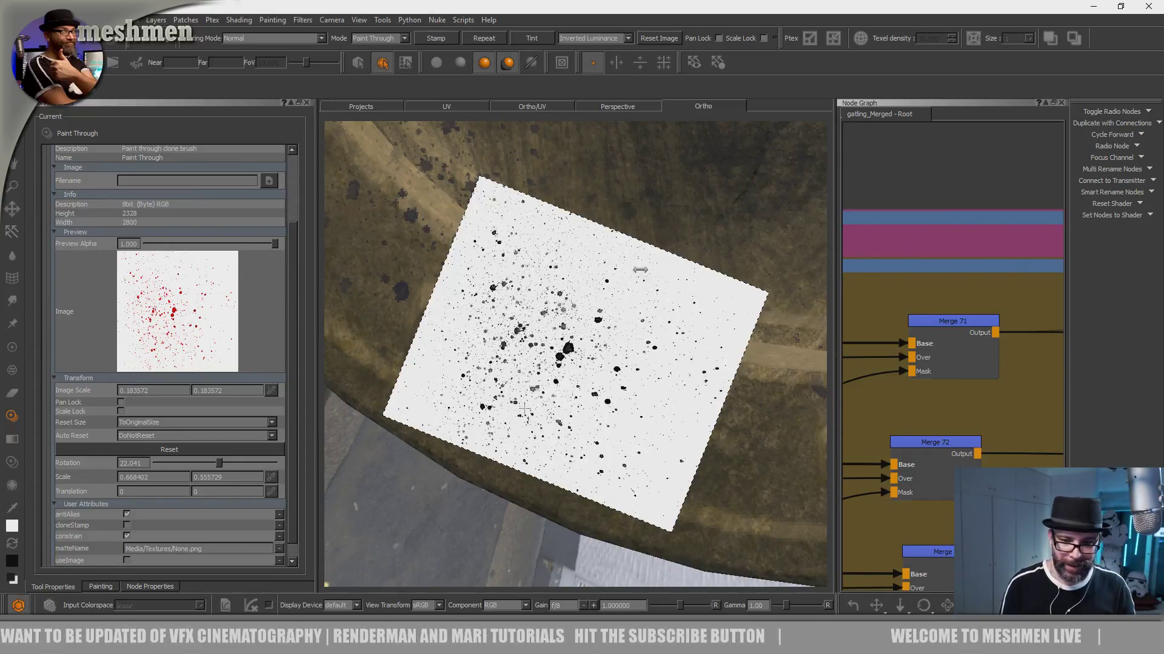
- Enlarge the splatter image until it covers most of the view and set its texture rotation to -29.388
{"action": "left_click_drag", "start_coordinate": [609, 373], "coordinate": [818, 454], "text": "ctrl+shift"}
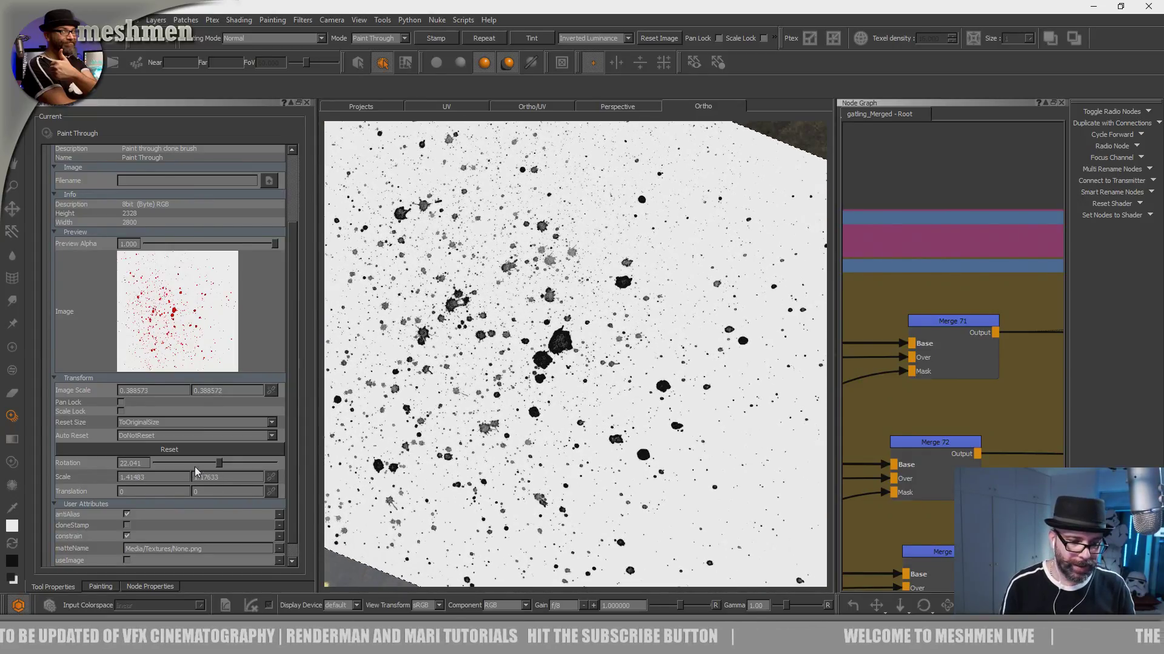
{"action": "left_click_drag", "start_coordinate": [217, 463], "coordinate": [210, 463]}
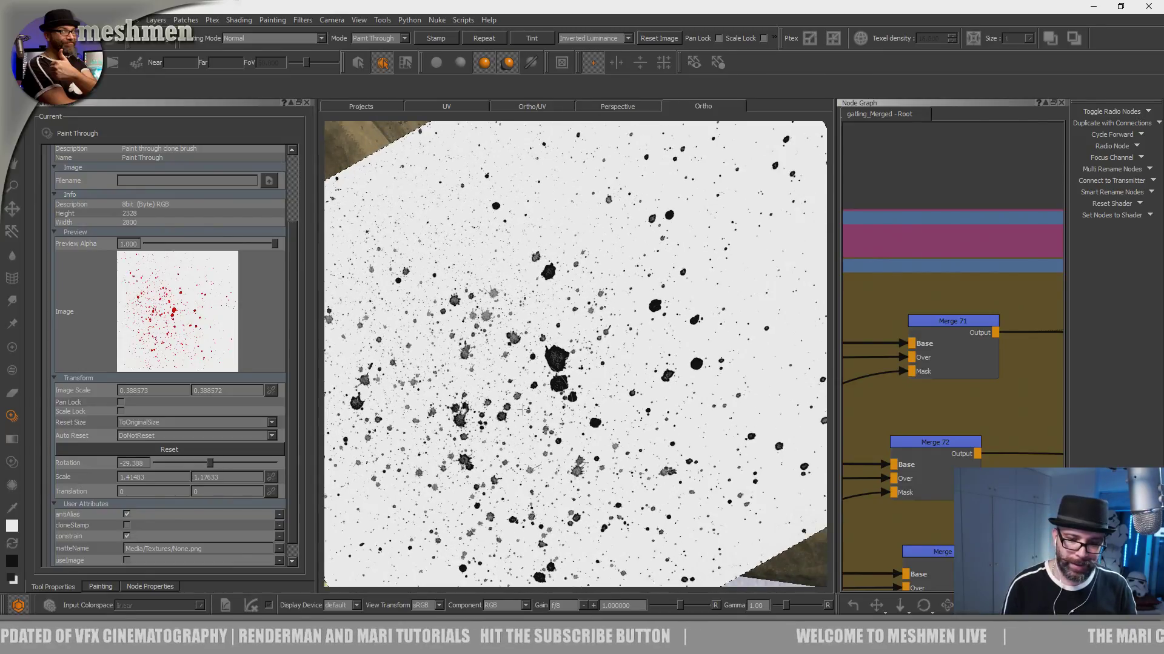
{"action": "key", "text": "apostrophe"}
{"action": "key", "text": "apostrophe"}
{"action": "key", "text": "apostrophe"}
- Paint larger oil splatters along the rim's lower curve, over the raised groove and around the recessed slot
{"action": "left_click_drag", "start_coordinate": [696, 386], "coordinate": [493, 314]}
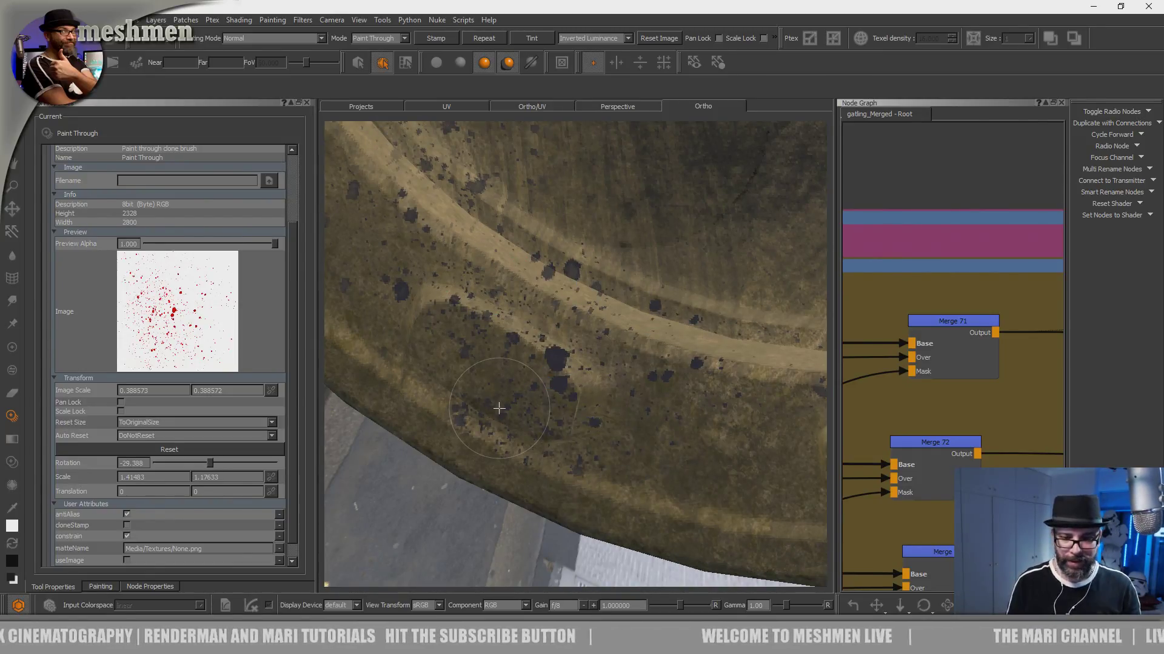
{"action": "middle_click_drag", "start_coordinate": [616, 407], "coordinate": [457, 402], "text": "alt"}
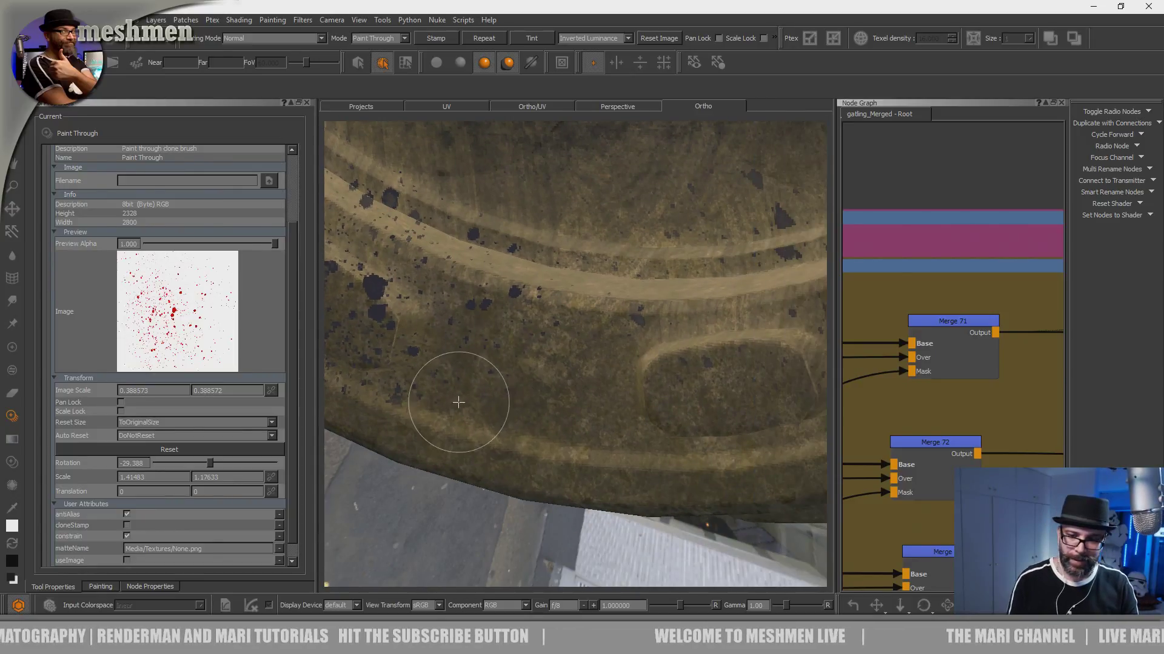
{"action": "left_click_drag", "start_coordinate": [457, 403], "coordinate": [473, 440], "text": "alt"}
{"action": "right_click_drag", "start_coordinate": [473, 439], "coordinate": [496, 434], "text": "alt"}
{"action": "middle_click_drag", "start_coordinate": [496, 433], "coordinate": [479, 442], "text": "alt"}
{"action": "key", "text": "apostrophe"}
{"action": "key", "text": "apostrophe"}
{"action": "left_click_drag", "start_coordinate": [491, 426], "coordinate": [476, 374]}
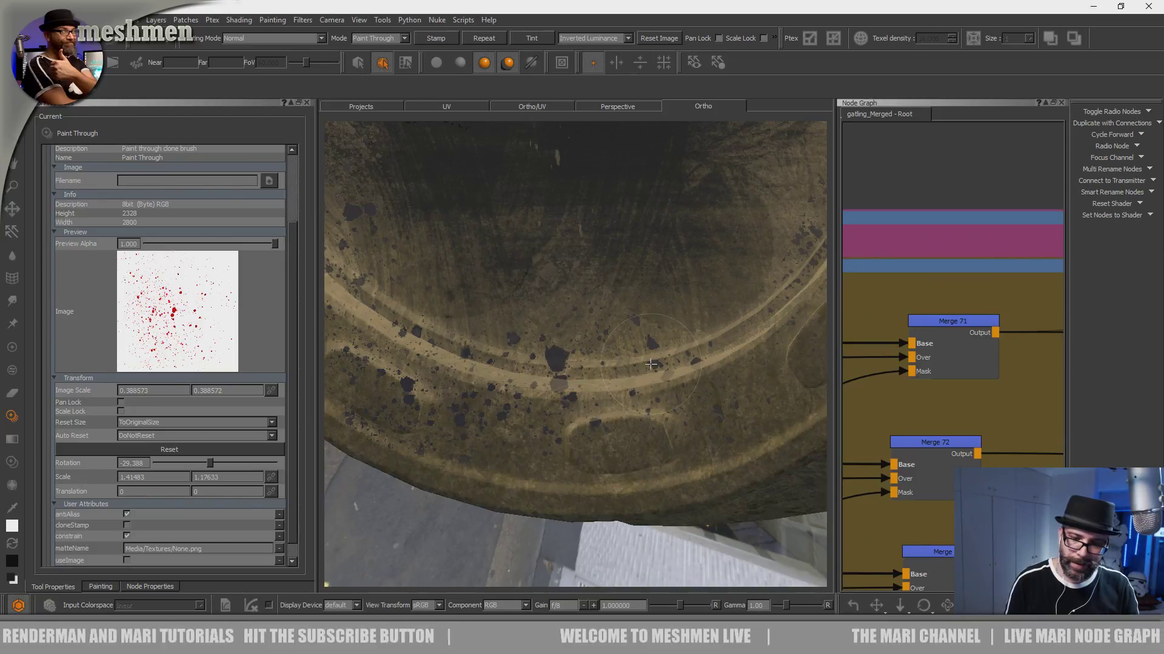
{"action": "key", "text": "apostrophe"}
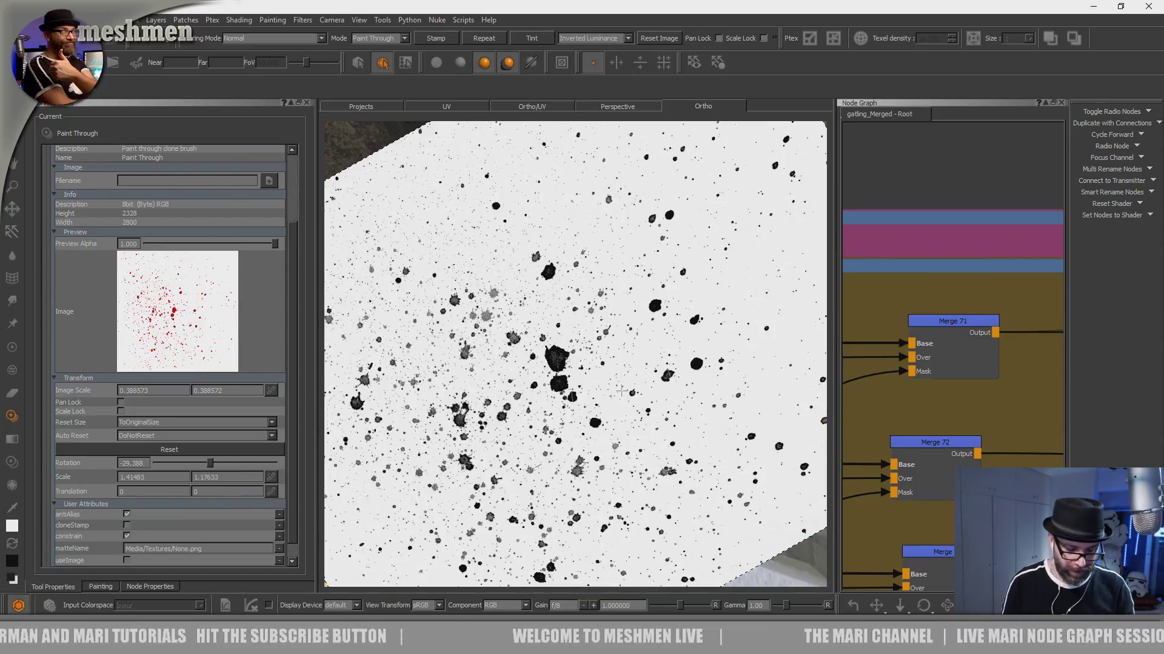
{"action": "key", "text": "apostrophe"}
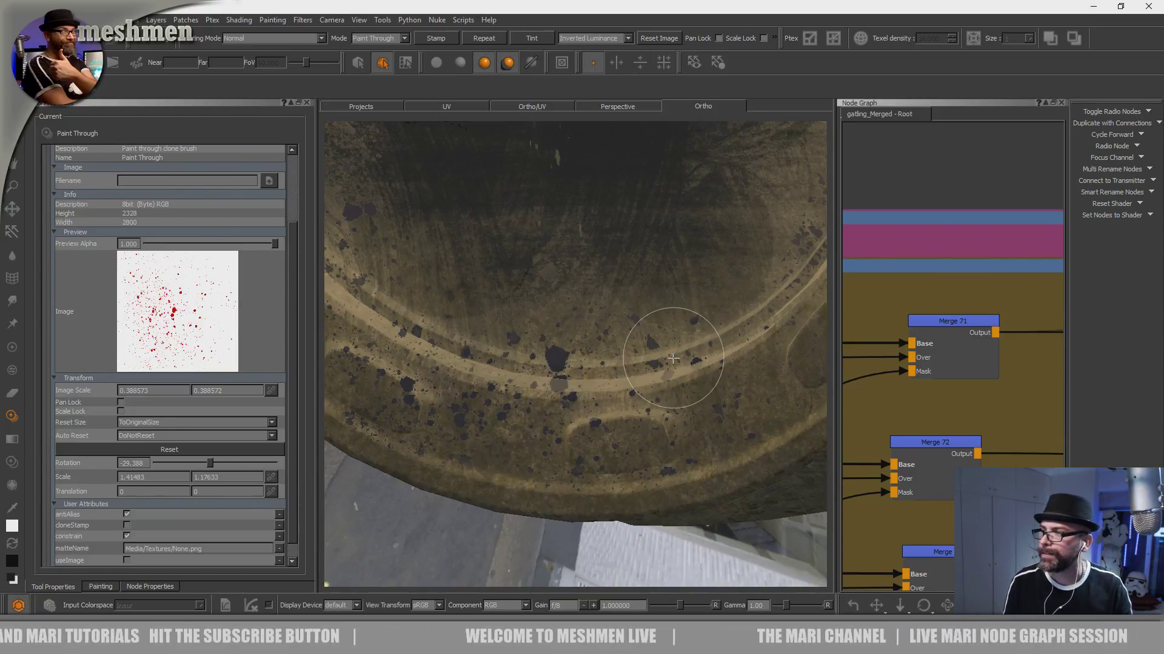
- Paint oil splatters over the lower-right curve of the inner ring and the adjoining edge of the disc
{"action": "middle_click_drag", "start_coordinate": [691, 351], "coordinate": [615, 409]}
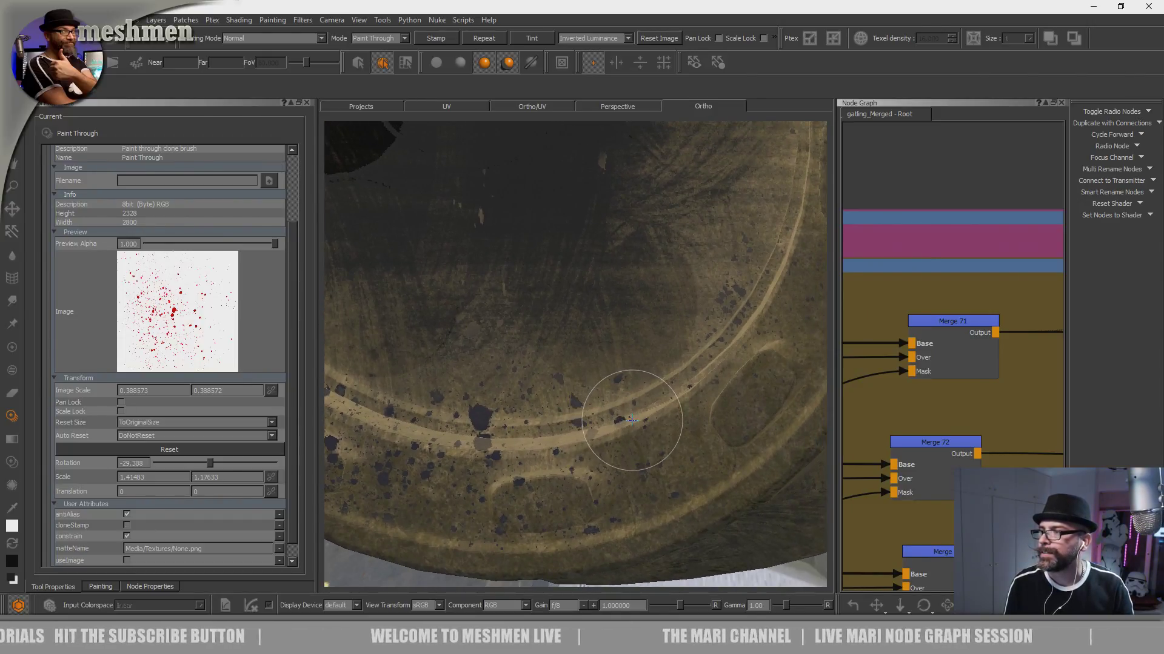
{"action": "middle_click_drag", "start_coordinate": [650, 411], "coordinate": [547, 464], "text": "alt"}
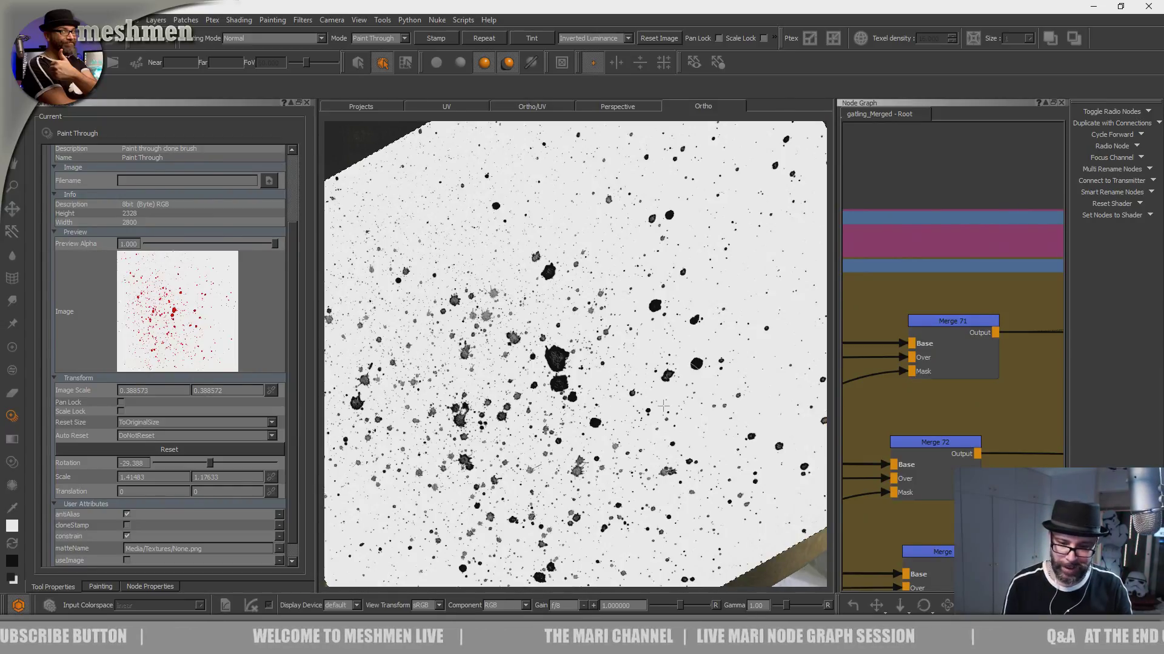
{"action": "left_click_drag", "start_coordinate": [655, 408], "coordinate": [696, 439], "text": "alt"}
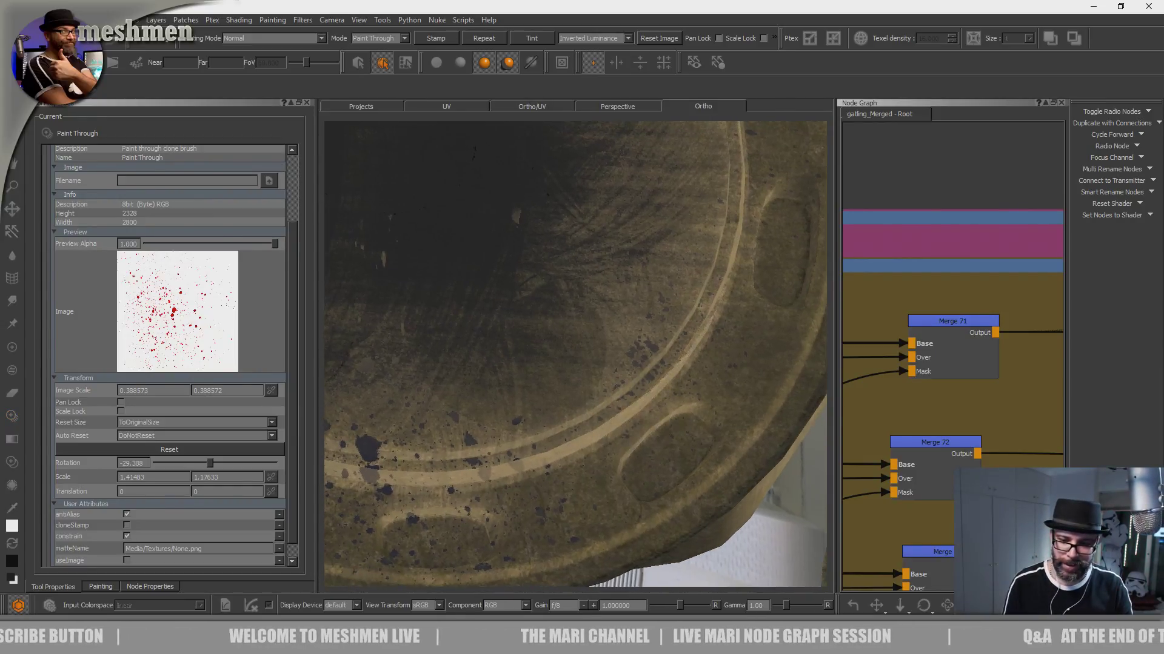
{"action": "left_click_drag", "start_coordinate": [639, 465], "coordinate": [650, 387]}
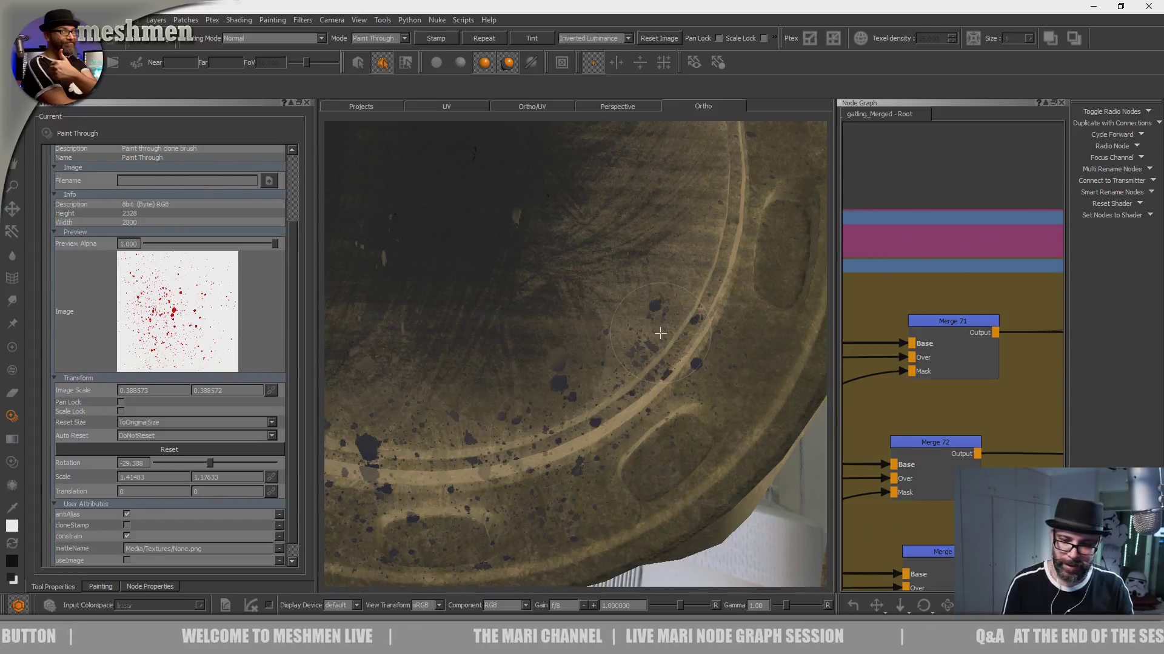
{"action": "mouse_move", "coordinate": [737, 283]}
{"action": "left_mouse_down"}
{"action": "mouse_move", "coordinate": [495, 399]}
{"action": "mouse_move", "coordinate": [531, 361]}
{"action": "left_mouse_up"}
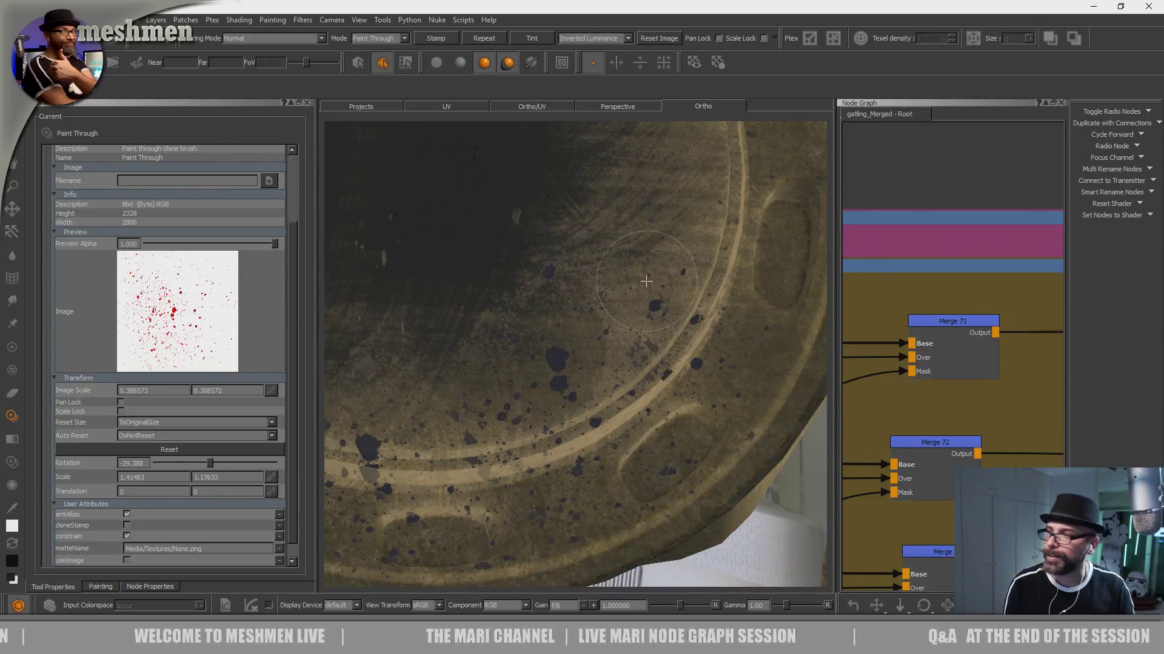
{"action": "mouse_move", "coordinate": [642, 409]}
{"action": "left_mouse_down"}
{"action": "mouse_move", "coordinate": [624, 390]}
{"action": "mouse_move", "coordinate": [717, 309]}
{"action": "left_mouse_up"}
{"action": "mouse_move", "coordinate": [716, 310]}
{"action": "middle_mouse_down", "text": "alt"}
{"action": "mouse_move", "coordinate": [637, 436]}
{"action": "mouse_move", "coordinate": [623, 483]}
{"action": "middle_mouse_up", "text": "alt"}
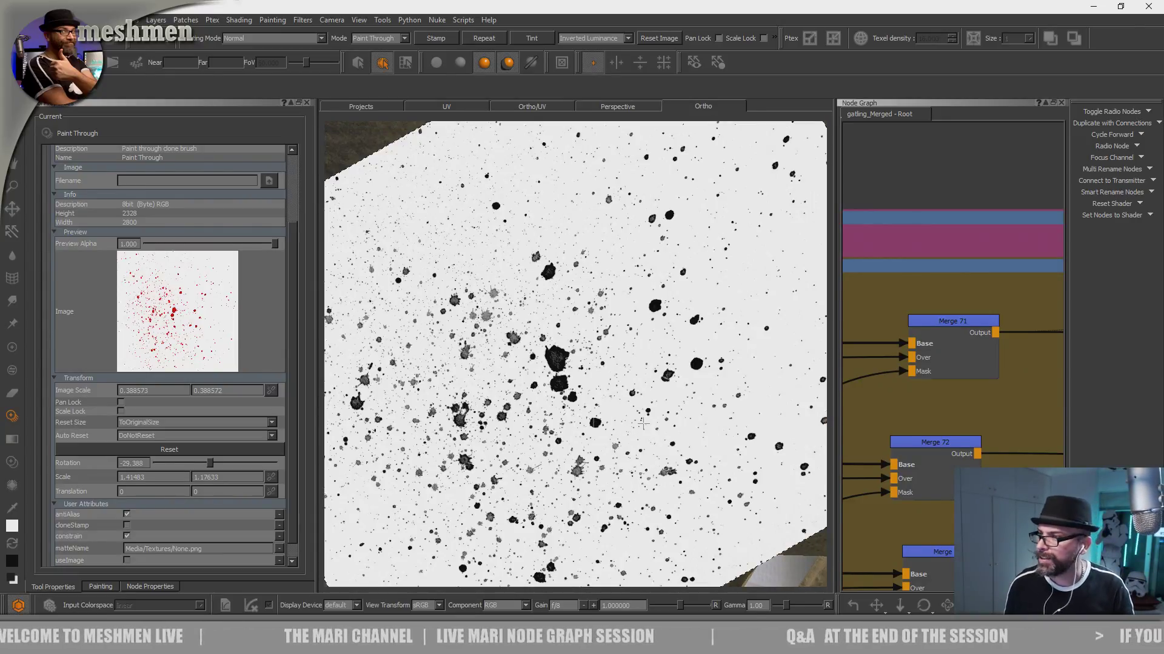
- Set the splatter image's rotation to -99.184 and paint oil splatters along the rim's right and upper-right curve
{"action": "left_click_drag", "start_coordinate": [207, 464], "coordinate": [195, 464]}
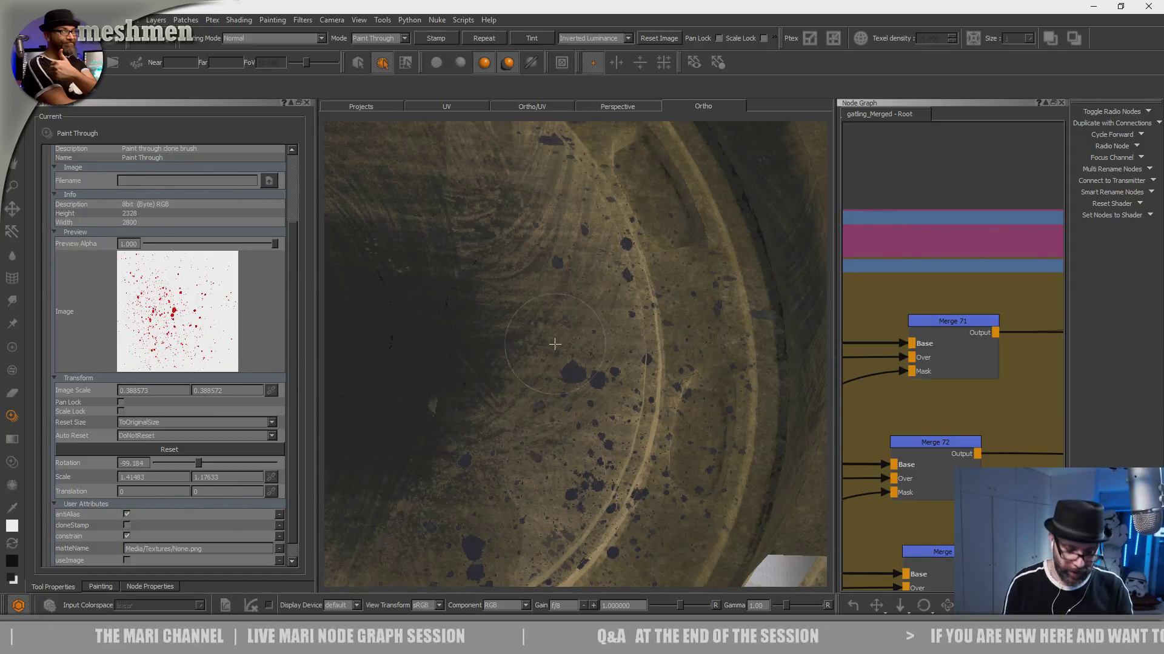
{"action": "middle_click_drag", "start_coordinate": [644, 360], "coordinate": [733, 573], "text": "alt"}
{"action": "left_click_drag", "start_coordinate": [648, 339], "coordinate": [660, 573], "text": "alt"}
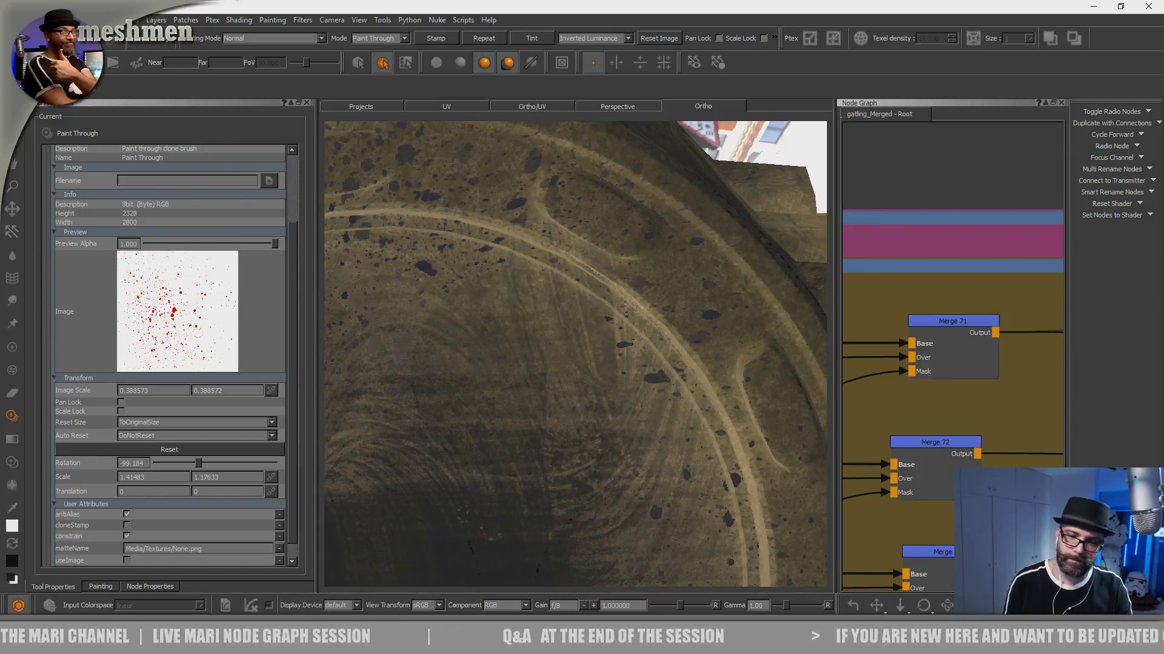
{"action": "left_click_drag", "start_coordinate": [673, 382], "coordinate": [637, 291]}
{"action": "left_click_drag", "start_coordinate": [612, 249], "coordinate": [570, 211]}
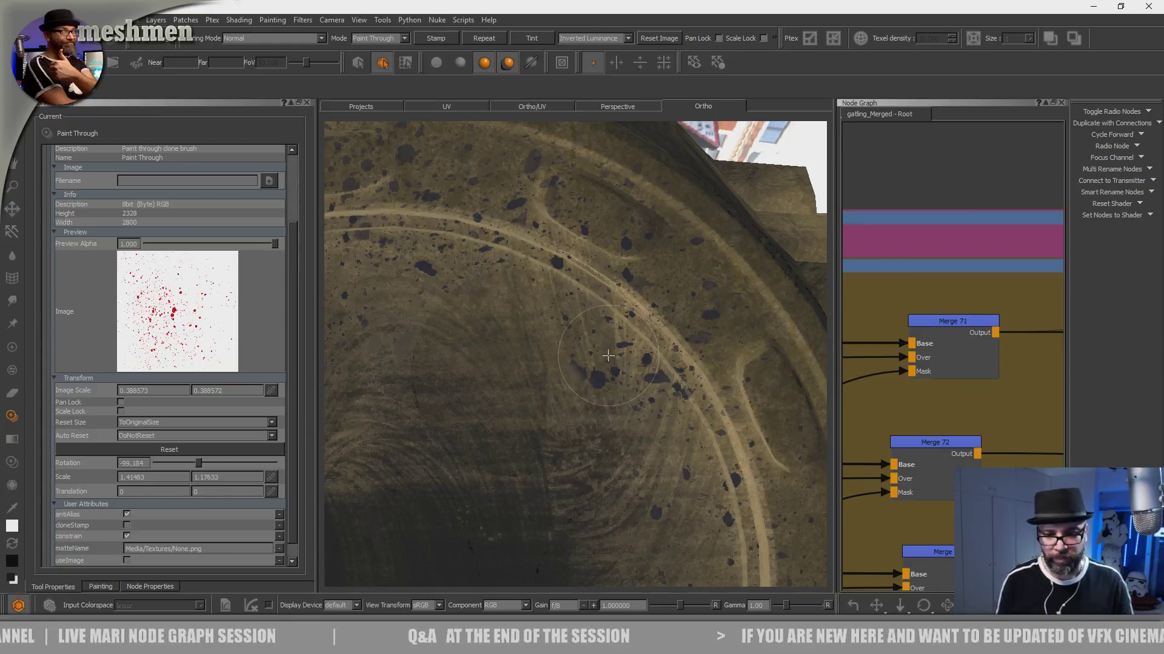
- Paint oil splatters into the dark recess behind the round housing's wavy lip and over the neighbouring hexagonal bolt pocket
{"action": "right_click_drag", "start_coordinate": [686, 346], "coordinate": [440, 343], "text": "alt"}
{"action": "left_click_drag", "start_coordinate": [440, 343], "coordinate": [388, 327], "text": "alt"}
{"action": "middle_click_drag", "start_coordinate": [364, 339], "coordinate": [425, 242], "text": "alt"}
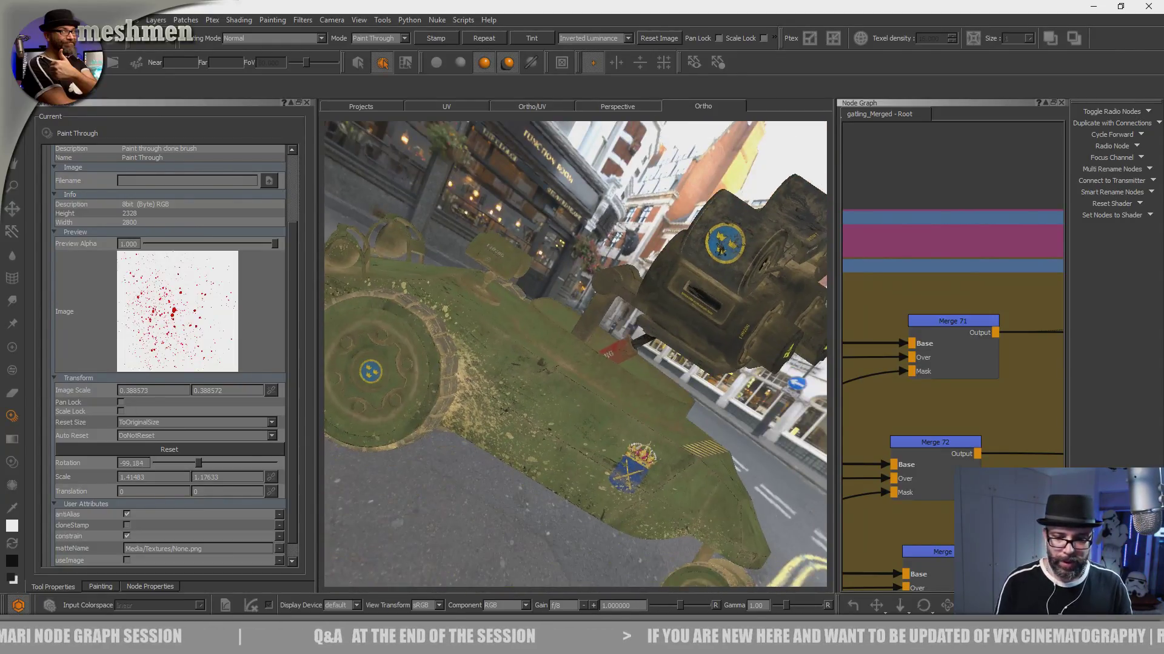
{"action": "right_click_drag", "start_coordinate": [369, 225], "coordinate": [426, 192], "text": "alt"}
{"action": "left_click_drag", "start_coordinate": [426, 192], "coordinate": [576, 303], "text": "alt"}
{"action": "middle_click_drag", "start_coordinate": [576, 303], "coordinate": [501, 255], "text": "alt"}
{"action": "right_click_drag", "start_coordinate": [501, 255], "coordinate": [727, 306], "text": "alt"}
{"action": "middle_click_drag", "start_coordinate": [479, 285], "coordinate": [545, 394], "text": "alt"}
{"action": "left_click_drag", "start_coordinate": [545, 393], "coordinate": [537, 431], "text": "alt"}
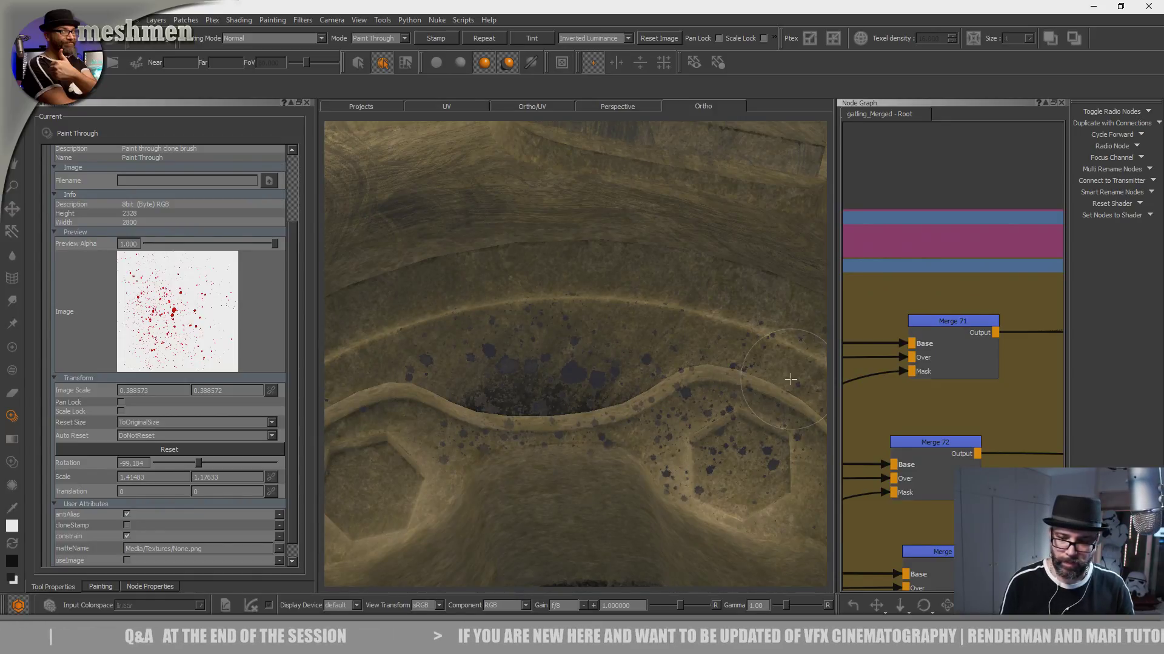
{"action": "left_click_drag", "start_coordinate": [592, 334], "coordinate": [576, 399]}
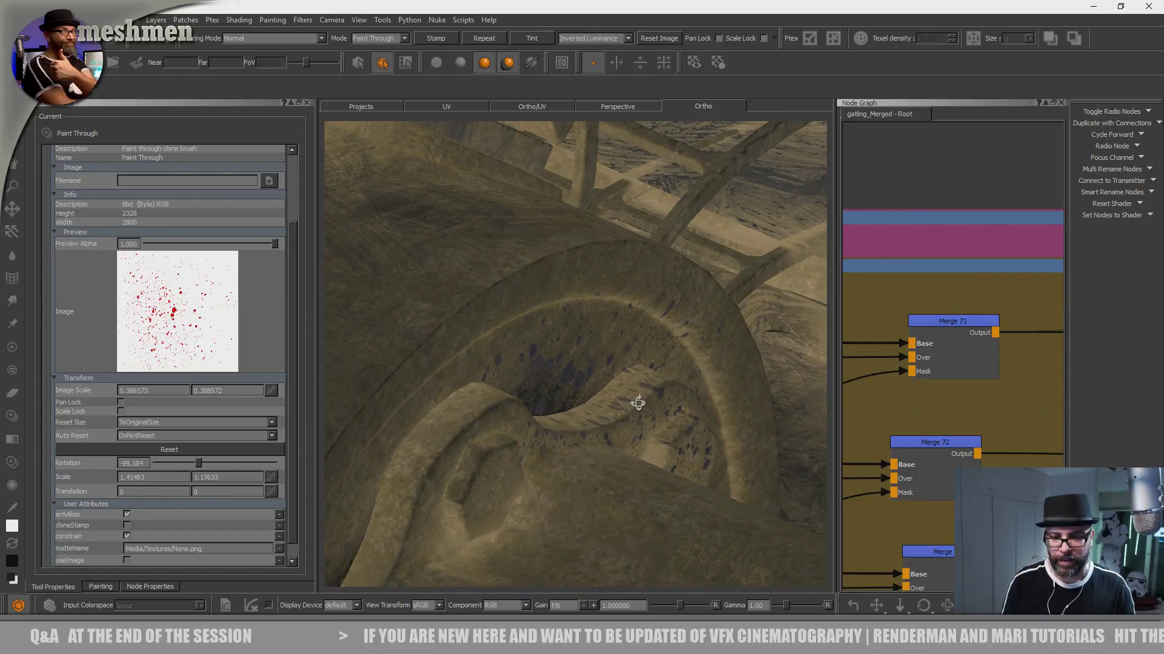
- Add oil splatters along the side of the wavy lip and into the narrow gap beside it
{"action": "left_click_drag", "start_coordinate": [614, 417], "coordinate": [598, 303], "text": "alt"}
{"action": "mouse_move", "coordinate": [558, 362]}
{"action": "left_mouse_down"}
{"action": "mouse_move", "coordinate": [620, 380]}
{"action": "mouse_move", "coordinate": [680, 358]}
{"action": "left_mouse_up"}
{"action": "right_click_drag", "start_coordinate": [654, 360], "coordinate": [623, 362], "text": "alt"}
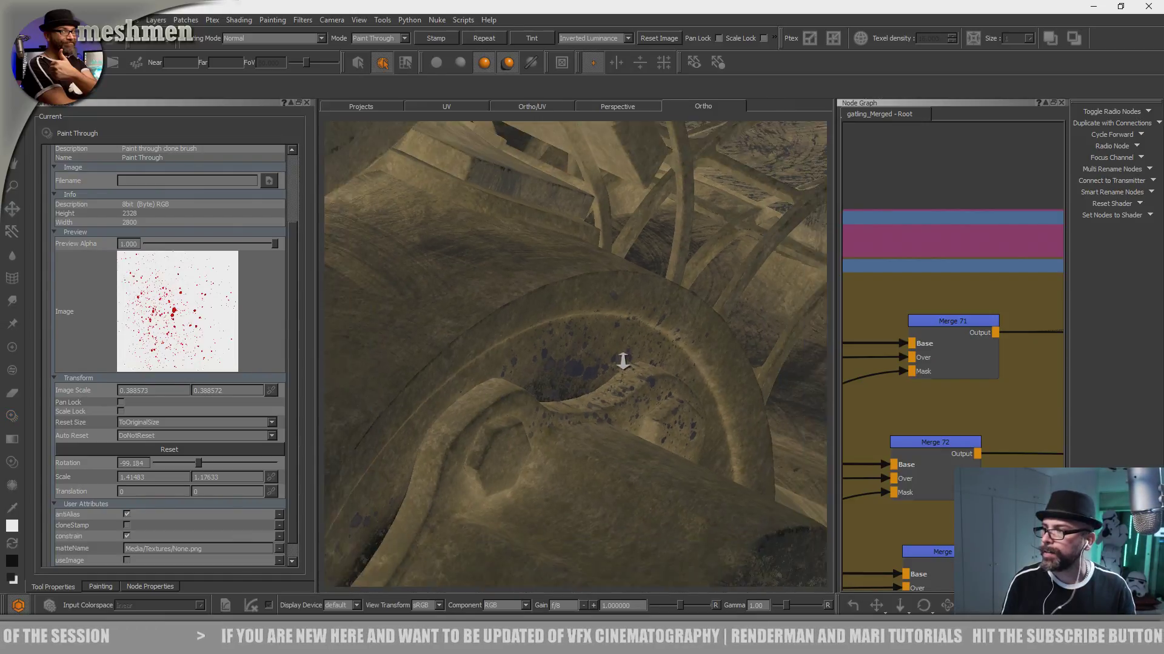
{"action": "left_click_drag", "start_coordinate": [588, 403], "coordinate": [437, 378], "text": "alt"}
{"action": "middle_click_drag", "start_coordinate": [549, 393], "coordinate": [519, 319], "text": "alt"}
{"action": "left_click_drag", "start_coordinate": [519, 320], "coordinate": [514, 328], "text": "alt"}
{"action": "right_click_drag", "start_coordinate": [515, 328], "coordinate": [564, 369], "text": "alt"}
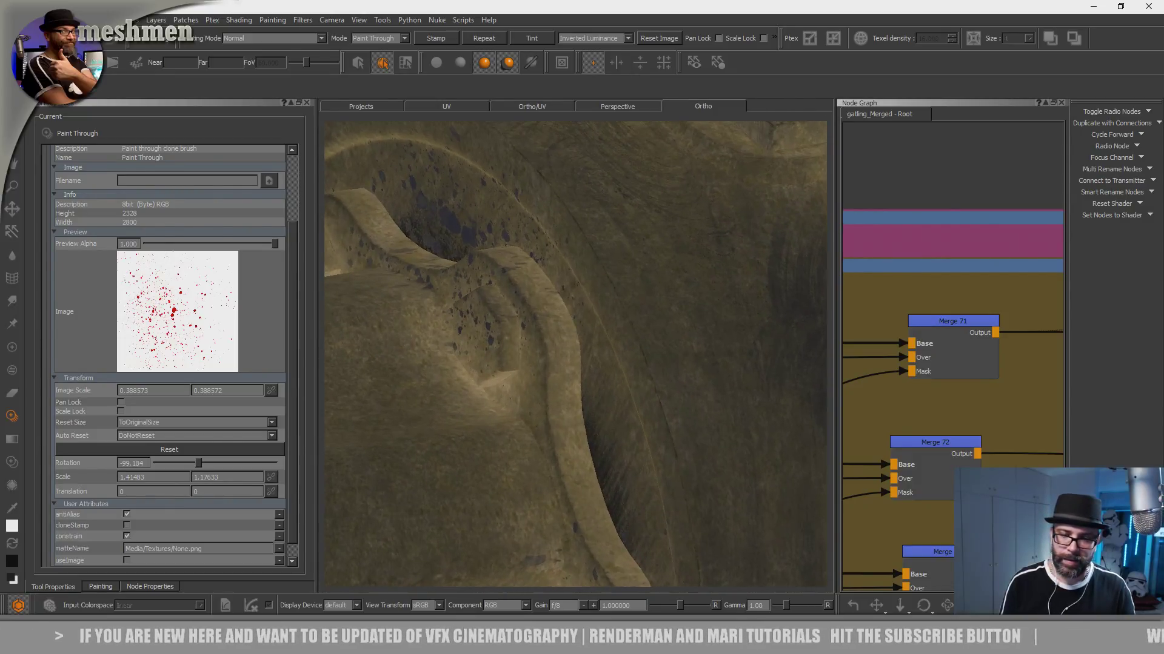
{"action": "left_click_drag", "start_coordinate": [594, 424], "coordinate": [582, 411]}
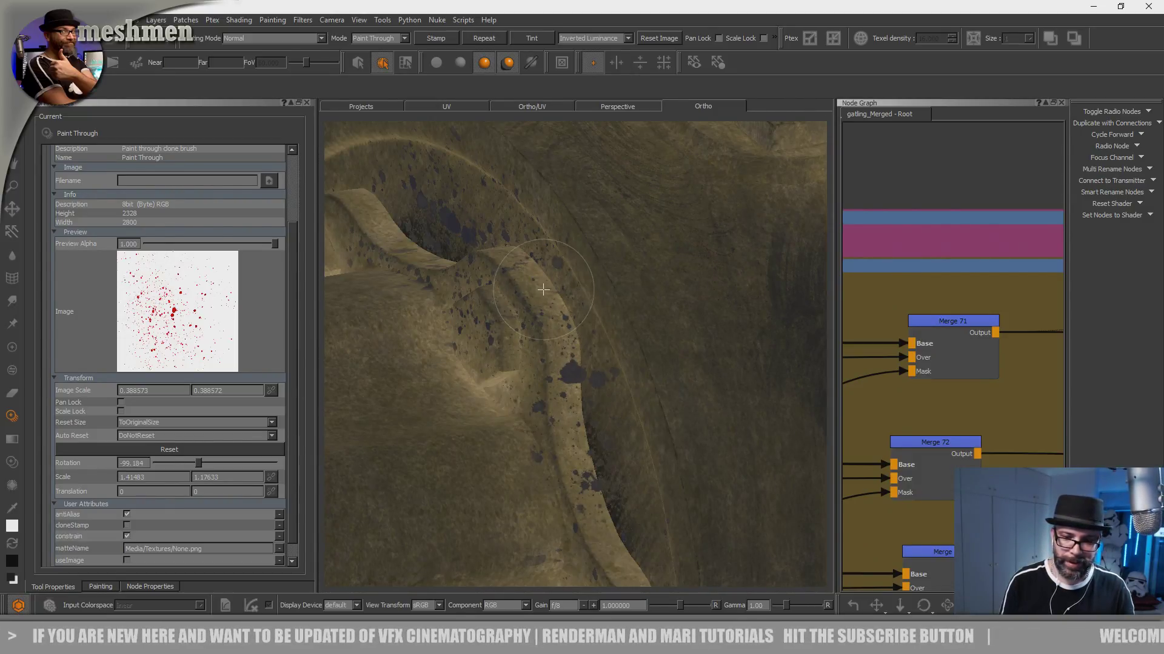
{"action": "left_click_drag", "start_coordinate": [621, 551], "coordinate": [550, 480]}
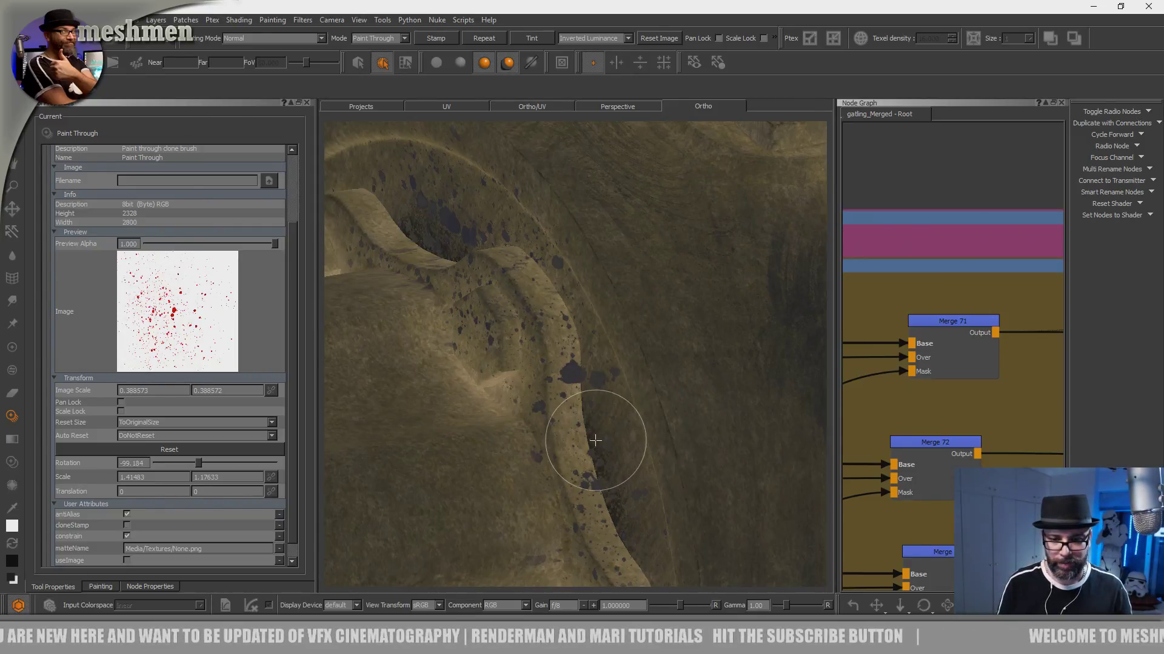
- Paint oil splatters over the next hexagonal bolt pockets, the wavy lip between them and the adjacent dark recesses
{"action": "left_click_drag", "start_coordinate": [595, 441], "coordinate": [584, 388], "text": "alt"}
{"action": "middle_click_drag", "start_coordinate": [584, 388], "coordinate": [484, 151], "text": "alt"}
{"action": "mouse_move", "coordinate": [570, 363]}
{"action": "left_mouse_down", "text": "alt"}
{"action": "mouse_move", "coordinate": [613, 369]}
{"action": "mouse_move", "coordinate": [612, 347]}
{"action": "left_mouse_up", "text": "alt"}
{"action": "middle_click_drag", "start_coordinate": [612, 347], "coordinate": [616, 188], "text": "alt"}
{"action": "left_click_drag", "start_coordinate": [543, 431], "coordinate": [557, 351]}
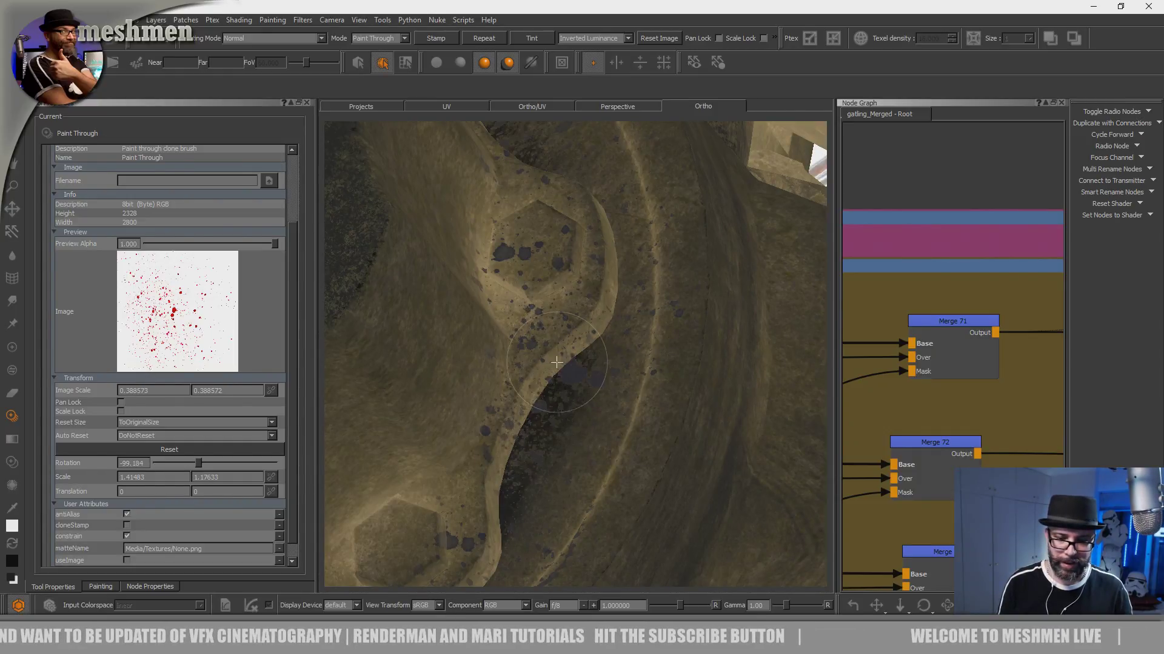
{"action": "left_click_drag", "start_coordinate": [492, 493], "coordinate": [504, 488]}
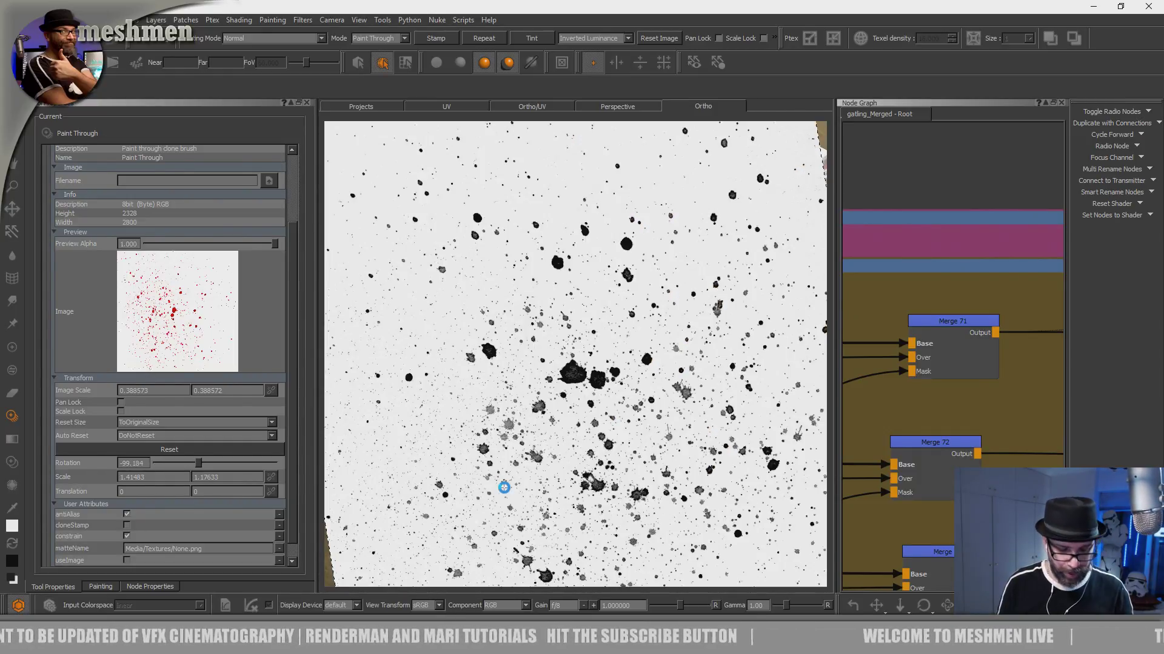
{"action": "middle_click_drag", "start_coordinate": [595, 424], "coordinate": [639, 373]}
{"action": "mouse_move", "coordinate": [639, 373]}
{"action": "left_mouse_down"}
{"action": "mouse_move", "coordinate": [610, 400]}
{"action": "mouse_move", "coordinate": [400, 490]}
{"action": "mouse_move", "coordinate": [330, 493]}
{"action": "mouse_move", "coordinate": [493, 442]}
{"action": "left_mouse_up"}
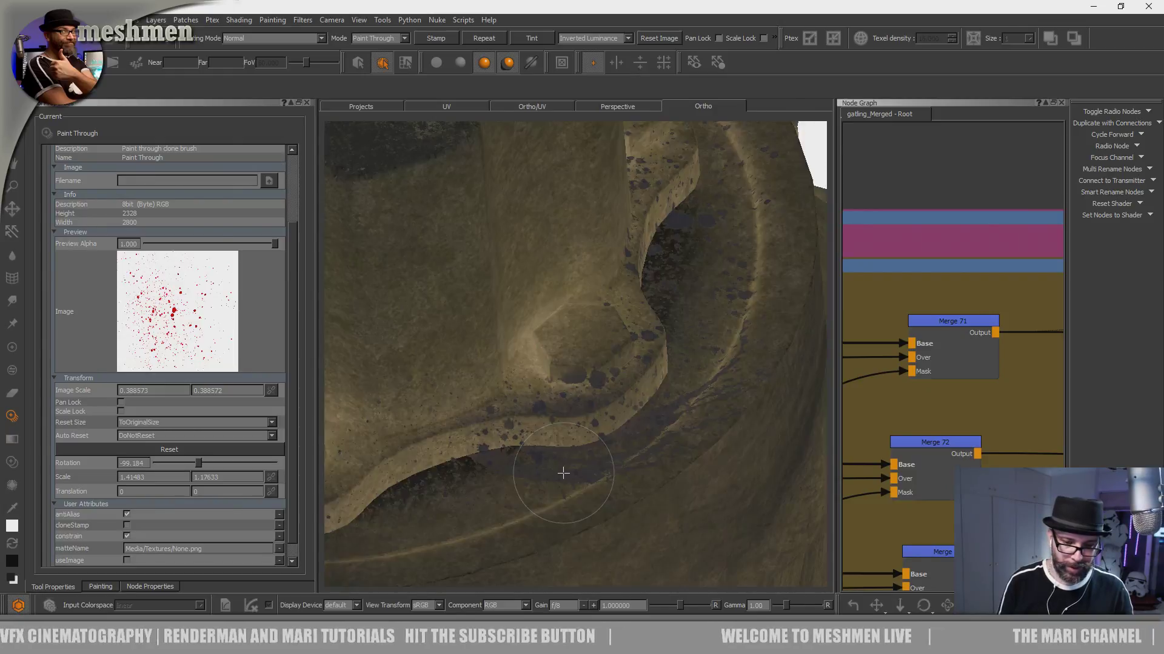
- Set the splatter image's rotation to -135.918 and continue painting oil splatters around the round housing
{"action": "left_click_drag", "start_coordinate": [198, 463], "coordinate": [193, 464]}
{"action": "middle_click_drag", "start_coordinate": [663, 381], "coordinate": [746, 365]}
{"action": "mouse_move", "coordinate": [631, 394]}
{"action": "left_mouse_down"}
{"action": "mouse_move", "coordinate": [424, 423]}
{"action": "mouse_move", "coordinate": [418, 409]}
{"action": "mouse_move", "coordinate": [739, 306]}
{"action": "mouse_move", "coordinate": [740, 343]}
{"action": "mouse_move", "coordinate": [713, 380]}
{"action": "mouse_move", "coordinate": [600, 421]}
{"action": "mouse_move", "coordinate": [644, 412]}
{"action": "mouse_move", "coordinate": [553, 363]}
{"action": "mouse_move", "coordinate": [553, 398]}
{"action": "left_mouse_up"}
{"action": "middle_click_drag", "start_coordinate": [560, 400], "coordinate": [849, 333], "text": "alt"}
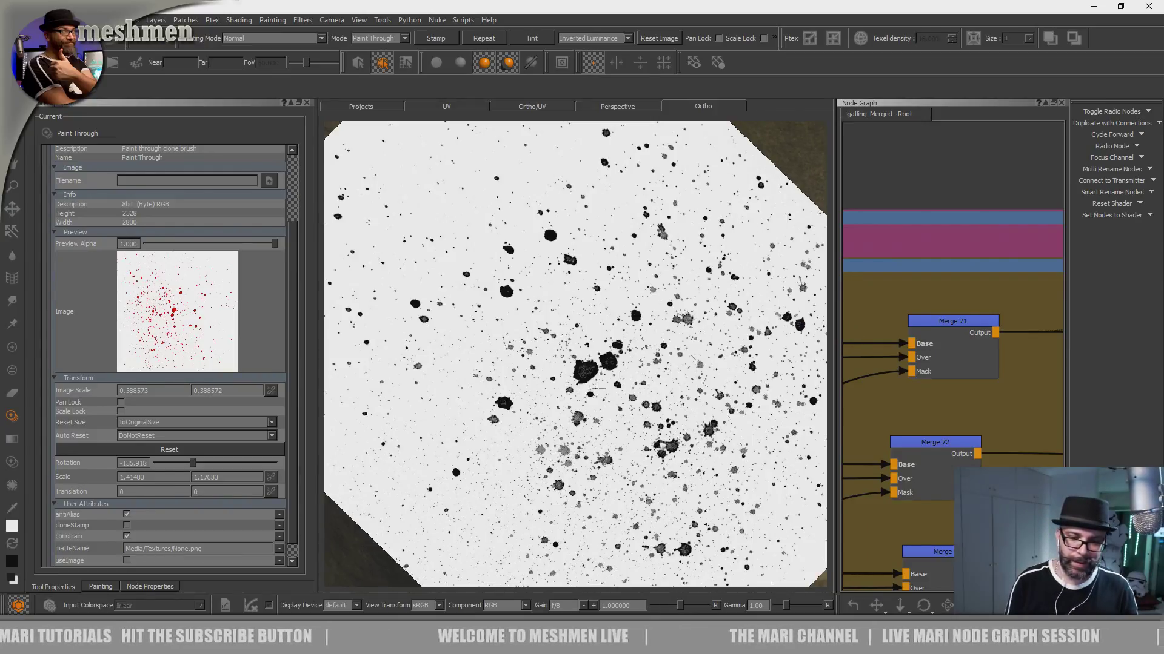
{"action": "mouse_move", "coordinate": [446, 315]}
{"action": "left_mouse_down"}
{"action": "mouse_move", "coordinate": [442, 337]}
{"action": "mouse_move", "coordinate": [457, 258]}
{"action": "mouse_move", "coordinate": [376, 270]}
{"action": "mouse_move", "coordinate": [624, 352]}
{"action": "mouse_move", "coordinate": [578, 371]}
{"action": "mouse_move", "coordinate": [583, 348]}
{"action": "mouse_move", "coordinate": [534, 313]}
{"action": "left_mouse_up"}
{"action": "mouse_move", "coordinate": [667, 312]}
{"action": "left_mouse_down", "text": "alt"}
{"action": "mouse_move", "coordinate": [590, 347]}
{"action": "mouse_move", "coordinate": [619, 385]}
{"action": "mouse_move", "coordinate": [632, 391]}
{"action": "mouse_move", "coordinate": [467, 243]}
{"action": "mouse_move", "coordinate": [444, 195]}
{"action": "mouse_move", "coordinate": [509, 326]}
{"action": "mouse_move", "coordinate": [623, 340]}
{"action": "mouse_move", "coordinate": [662, 408]}
{"action": "left_mouse_up", "text": "alt"}
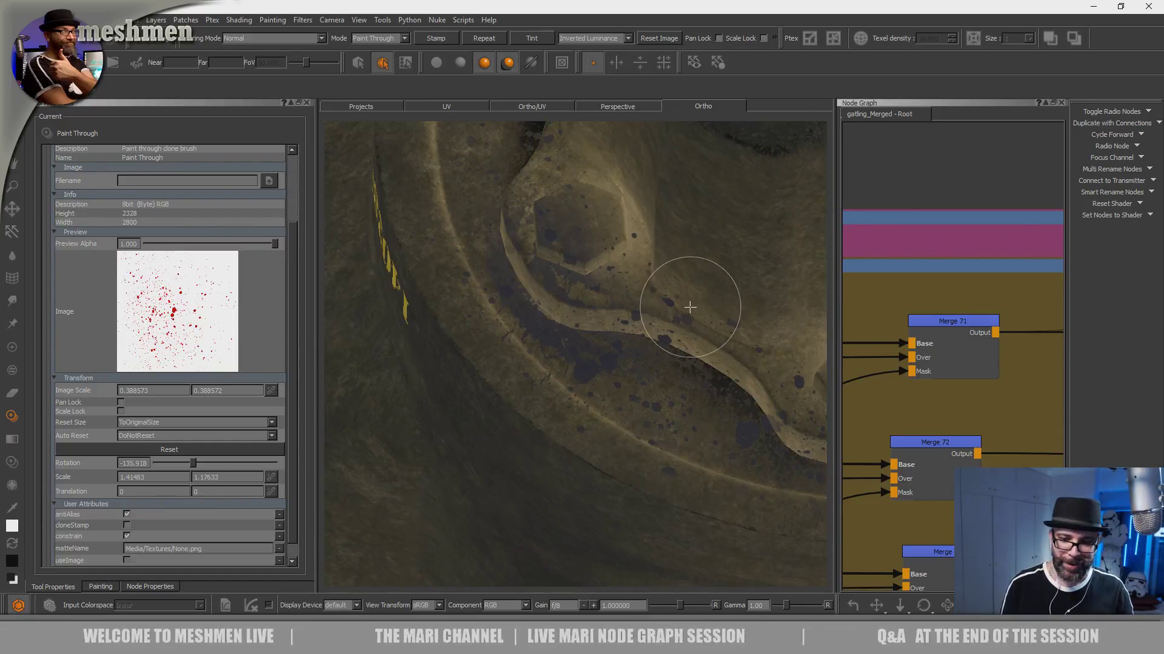
{"action": "right_click_drag", "start_coordinate": [702, 308], "coordinate": [597, 317], "text": "alt"}
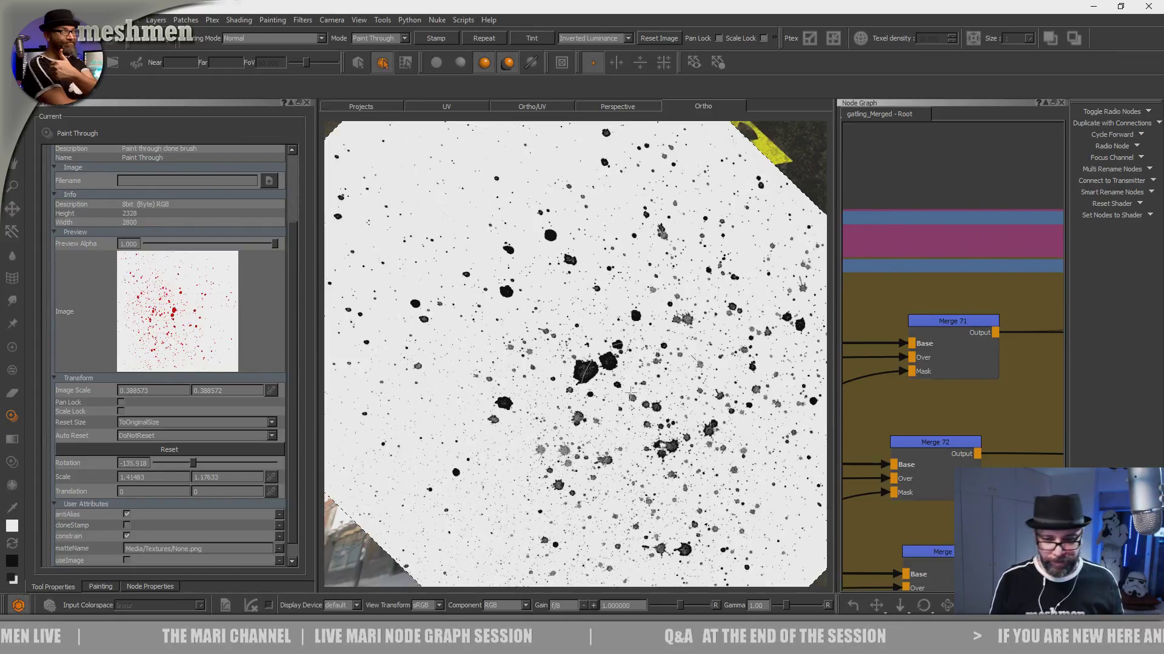
- Examine the oil splatters around the round housing from several distances and angles, with the projected image shown and hidden
{"action": "key", "text": "apostrophe"}
{"action": "middle_click_drag", "start_coordinate": [647, 335], "coordinate": [613, 299], "text": "alt"}
{"action": "right_click_drag", "start_coordinate": [613, 299], "coordinate": [534, 352], "text": "alt"}
{"action": "mouse_move", "coordinate": [533, 351]}
{"action": "left_mouse_down", "text": "alt"}
{"action": "mouse_move", "coordinate": [588, 389]}
{"action": "mouse_move", "coordinate": [555, 388]}
{"action": "mouse_move", "coordinate": [533, 424]}
{"action": "left_mouse_up", "text": "alt"}
{"action": "middle_click_drag", "start_coordinate": [533, 424], "coordinate": [494, 455], "text": "alt"}
{"action": "mouse_move", "coordinate": [494, 454]}
{"action": "right_mouse_down", "text": "alt"}
{"action": "mouse_move", "coordinate": [533, 442]}
{"action": "mouse_move", "coordinate": [620, 289]}
{"action": "right_mouse_up", "text": "alt"}
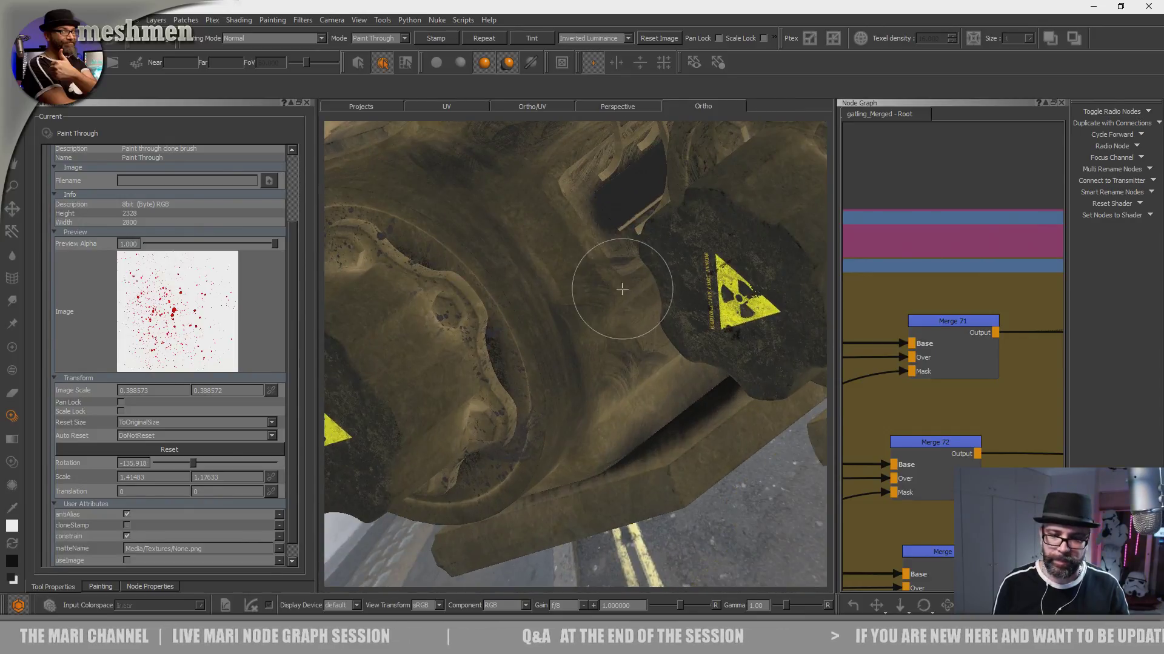
{"action": "left_click_drag", "start_coordinate": [621, 288], "coordinate": [631, 328], "text": "alt"}
{"action": "mouse_move", "coordinate": [623, 317]}
{"action": "middle_mouse_down", "text": "alt"}
{"action": "mouse_move", "coordinate": [631, 426]}
{"action": "mouse_move", "coordinate": [603, 444]}
{"action": "middle_mouse_up", "text": "alt"}
{"action": "right_click_drag", "start_coordinate": [603, 444], "coordinate": [618, 356], "text": "alt"}
{"action": "mouse_move", "coordinate": [618, 356]}
{"action": "left_mouse_down", "text": "alt"}
{"action": "mouse_move", "coordinate": [662, 340]}
{"action": "mouse_move", "coordinate": [623, 354]}
{"action": "mouse_move", "coordinate": [613, 164]}
{"action": "left_mouse_up", "text": "alt"}
{"action": "key", "text": "apostrophe"}
{"action": "key", "text": "apostrophe"}
{"action": "key", "text": "apostrophe"}
{"action": "key", "text": "apostrophe"}
{"action": "key", "text": "apostrophe"}
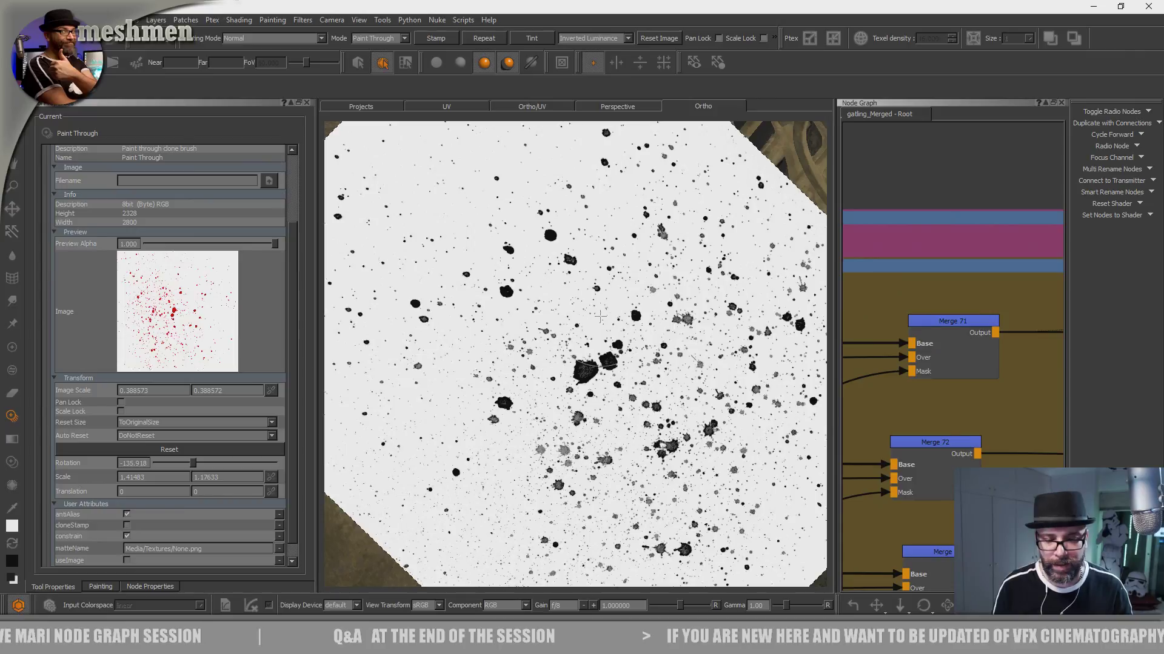
{"action": "key", "text": "apostrophe"}
- Paint oil splatters along the wavy lip and the top of the cylinder bearing the yellow radiation sign
{"action": "right_click_drag", "start_coordinate": [600, 317], "coordinate": [477, 305], "text": "alt"}
{"action": "left_click_drag", "start_coordinate": [584, 356], "coordinate": [600, 351], "text": "alt"}
{"action": "middle_click_drag", "start_coordinate": [600, 351], "coordinate": [724, 300], "text": "alt"}
{"action": "right_click_drag", "start_coordinate": [571, 309], "coordinate": [712, 252], "text": "alt"}
{"action": "left_click_drag", "start_coordinate": [611, 290], "coordinate": [596, 386], "text": "alt"}
{"action": "key", "text": "apostrophe"}
- Paint oil splatters around the hexagonal bolt pocket and dark gaps of the wavy lip near the yellow stencilled number
{"action": "key", "text": "apostrophe"}
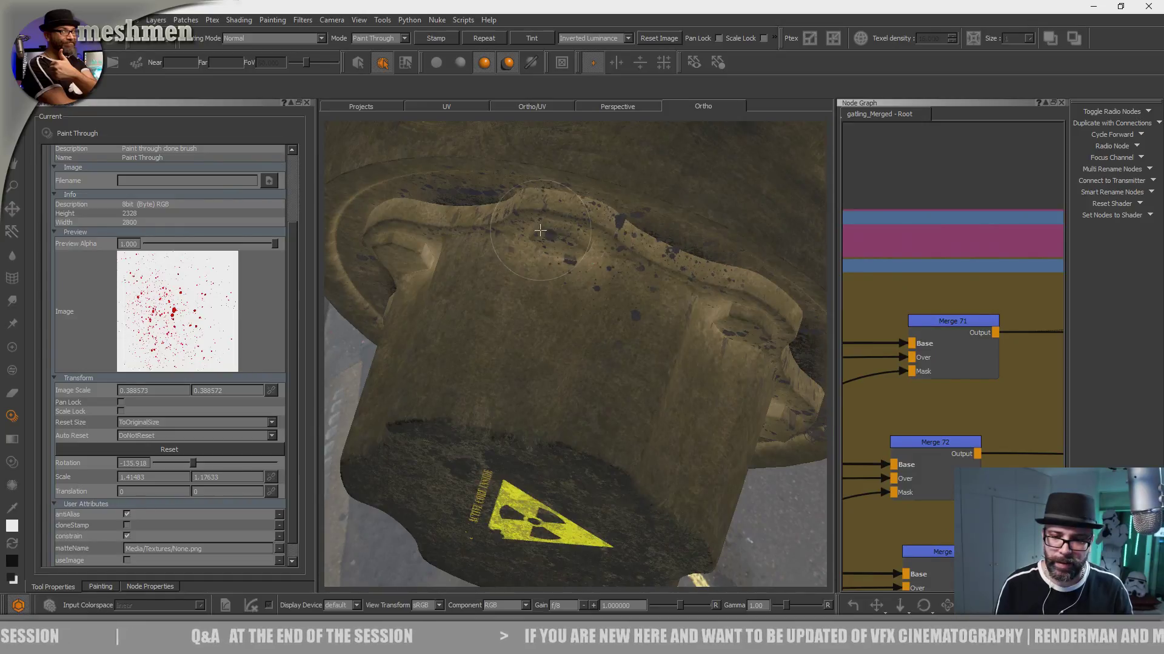
{"action": "key", "text": "apostrophe"}
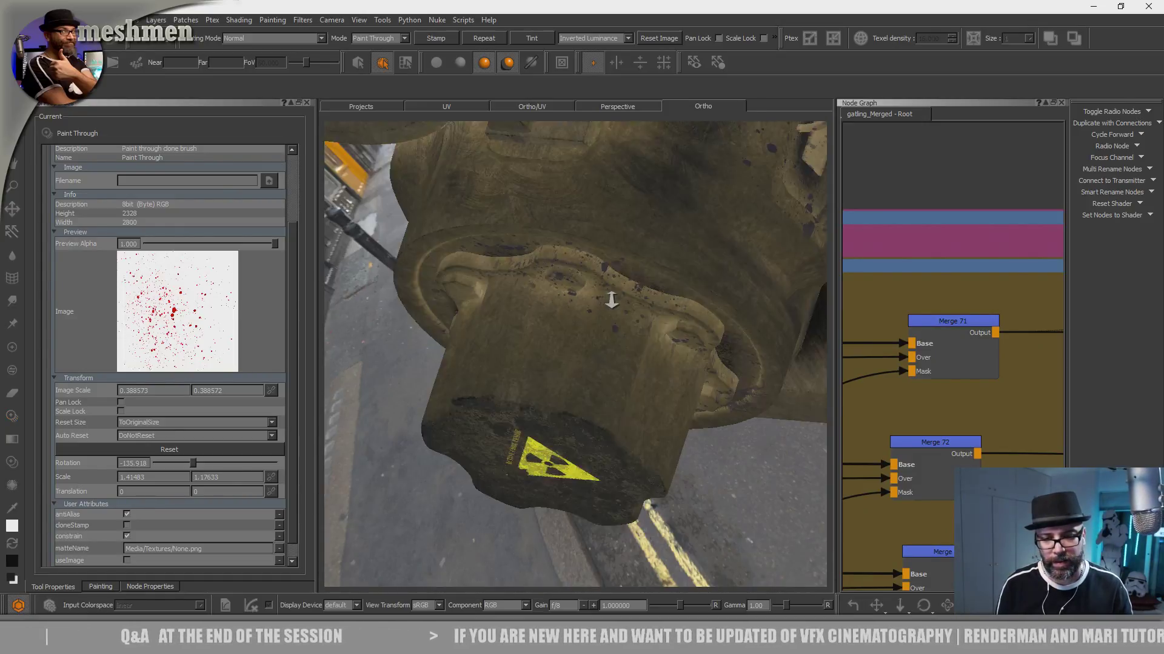
{"action": "right_click_drag", "start_coordinate": [610, 299], "coordinate": [663, 314], "text": "alt"}
{"action": "left_click_drag", "start_coordinate": [662, 314], "coordinate": [670, 347], "text": "alt"}
{"action": "middle_click_drag", "start_coordinate": [671, 347], "coordinate": [706, 356], "text": "alt"}
{"action": "left_click_drag", "start_coordinate": [706, 356], "coordinate": [733, 273], "text": "alt"}
{"action": "right_click_drag", "start_coordinate": [733, 273], "coordinate": [636, 315], "text": "alt"}
{"action": "middle_click_drag", "start_coordinate": [636, 315], "coordinate": [657, 234], "text": "alt"}
{"action": "key", "text": "apostrophe"}
{"action": "key", "text": "apostrophe"}
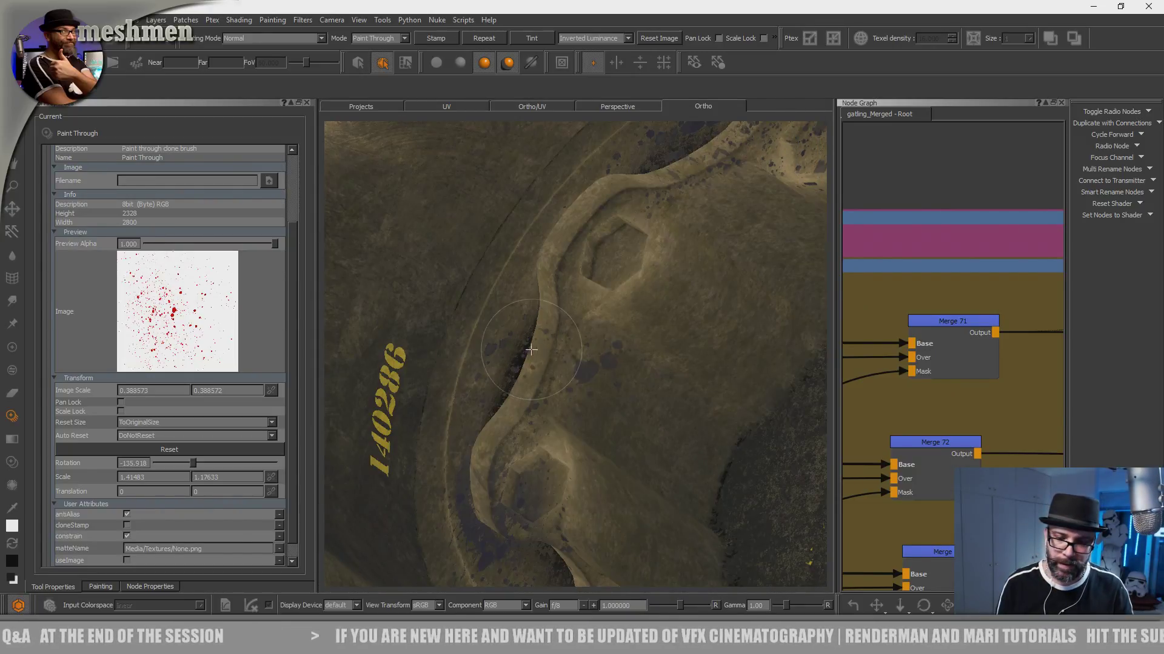
{"action": "key", "text": "apostrophe"}
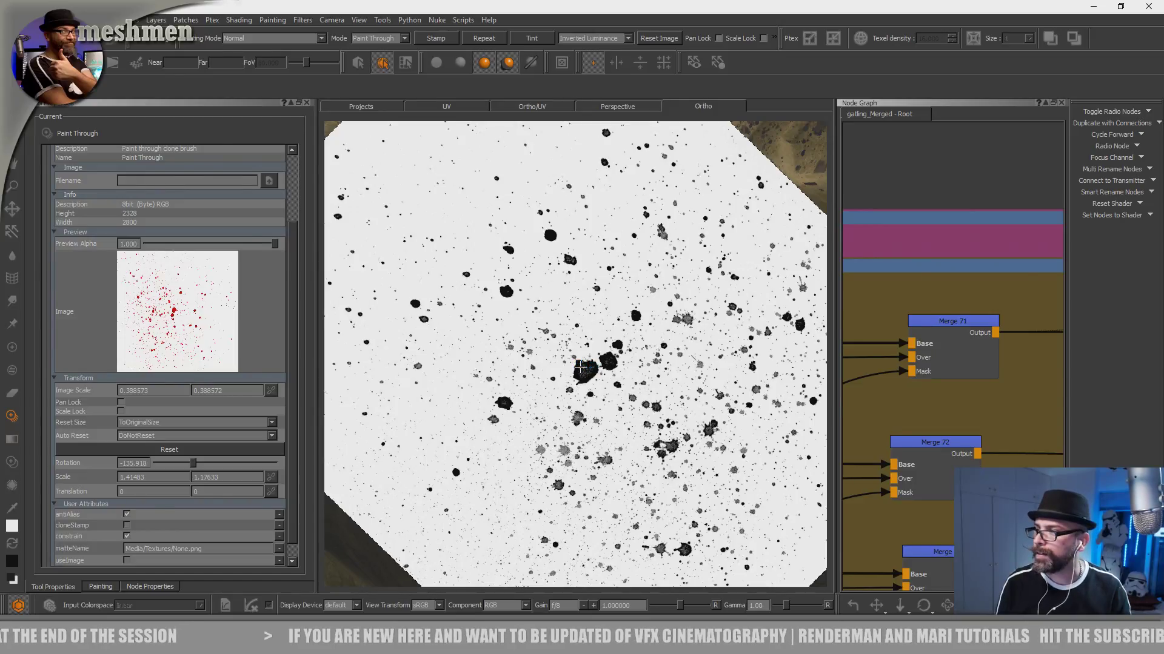
- Paint oil splatters into the rectangular recessed slot above the "DANGER RADIO ACTIVE MATERIAL INSIDE" lettering
{"action": "key", "text": "apostrophe"}
{"action": "right_click_drag", "start_coordinate": [631, 296], "coordinate": [514, 339], "text": "alt"}
{"action": "left_click_drag", "start_coordinate": [514, 339], "coordinate": [746, 364], "text": "alt"}
{"action": "middle_click_drag", "start_coordinate": [745, 364], "coordinate": [873, 405], "text": "alt"}
{"action": "right_click_drag", "start_coordinate": [534, 358], "coordinate": [627, 361], "text": "alt"}
{"action": "middle_click_drag", "start_coordinate": [626, 362], "coordinate": [766, 372], "text": "alt"}
{"action": "key", "text": "apostrophe"}
{"action": "key", "text": "apostrophe"}
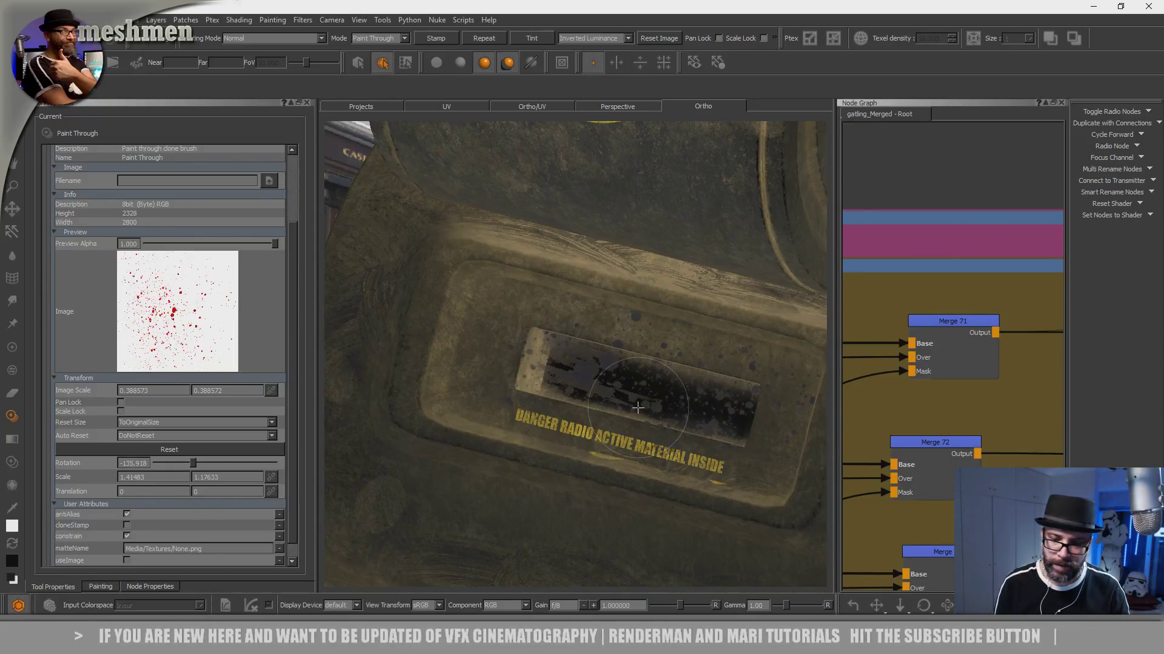
- Paint oil splatters onto the curved slotted plate and the recessed ring where the barrels enter the gun housing
{"action": "key", "text": "apostrophe"}
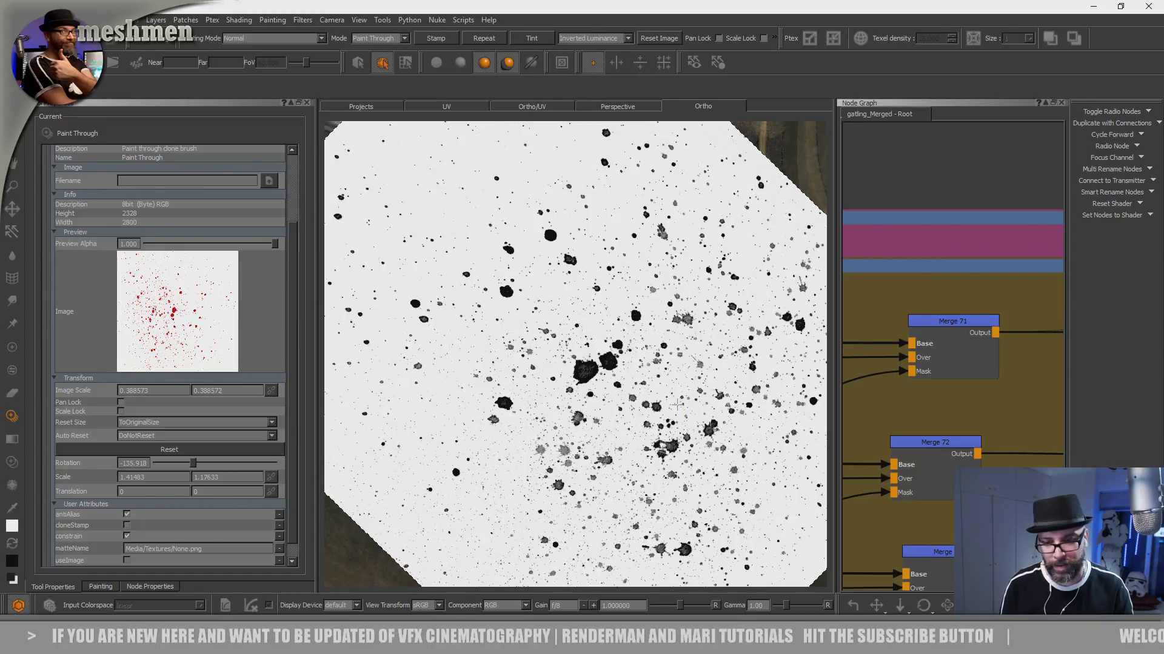
{"action": "key", "text": "apostrophe"}
{"action": "right_click_drag", "start_coordinate": [696, 395], "coordinate": [606, 400], "text": "alt"}
{"action": "left_click_drag", "start_coordinate": [606, 400], "coordinate": [561, 408], "text": "alt"}
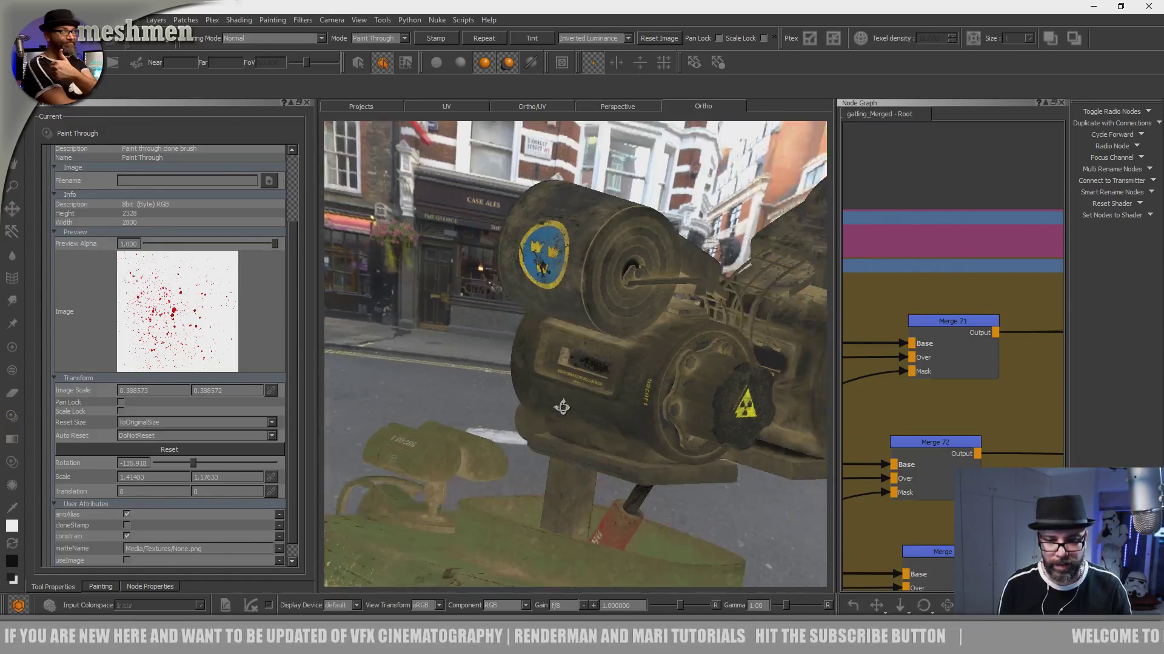
{"action": "key", "text": "apostrophe"}
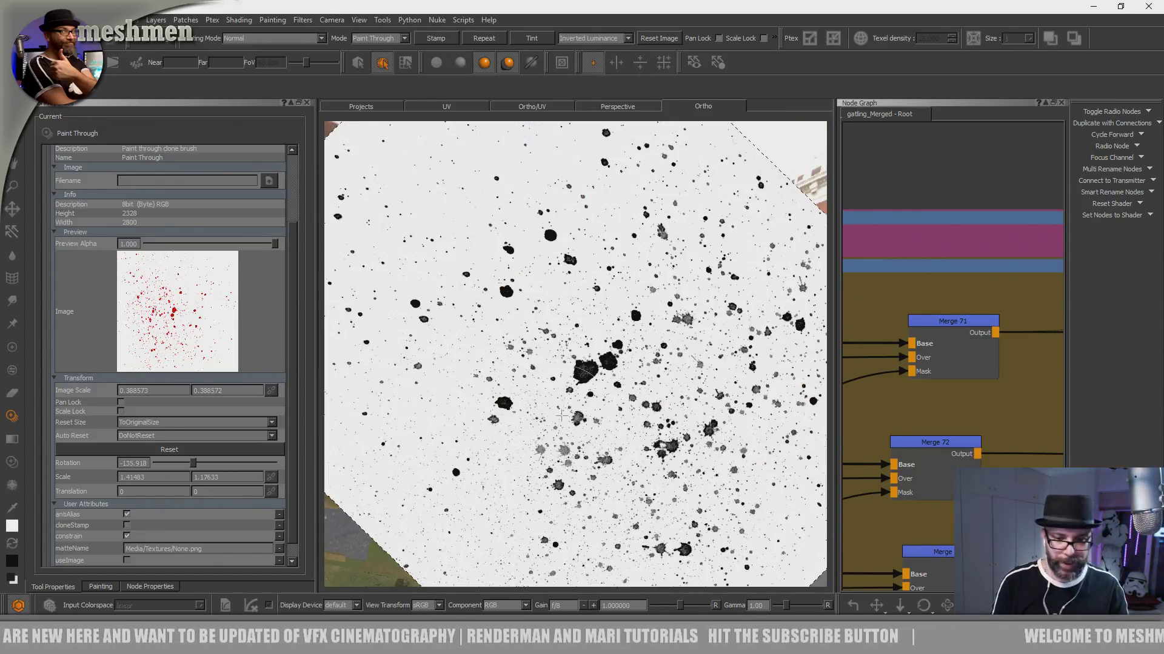
{"action": "key", "text": "apostrophe"}
{"action": "left_click_drag", "start_coordinate": [561, 415], "coordinate": [583, 382], "text": "alt"}
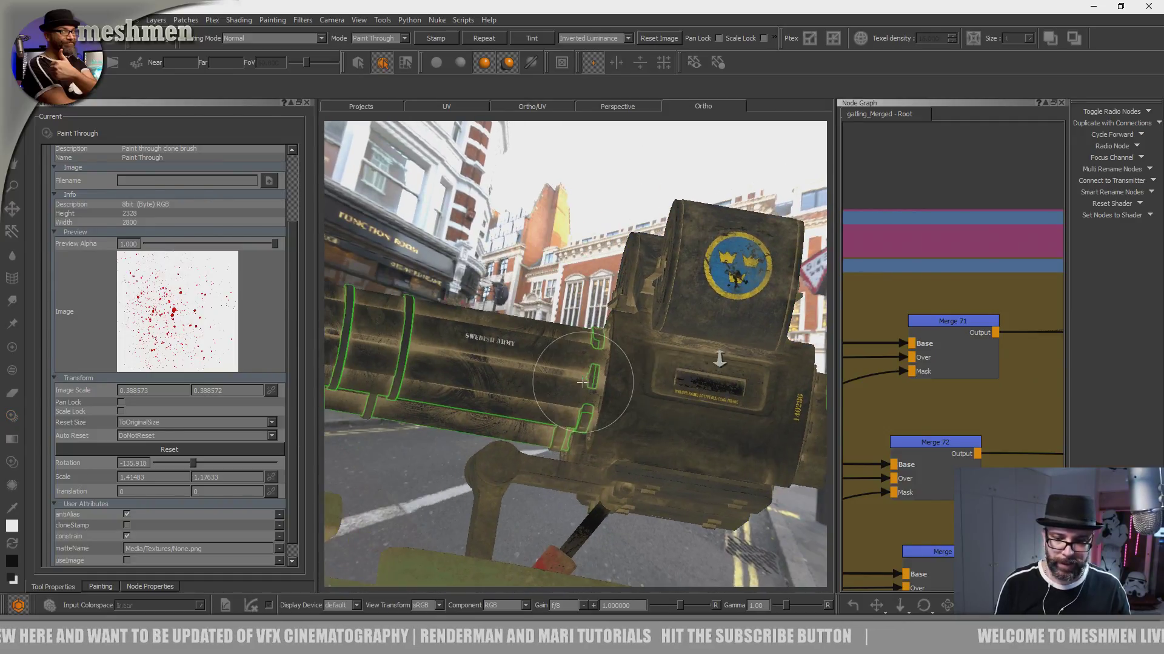
{"action": "right_click_drag", "start_coordinate": [583, 382], "coordinate": [620, 366], "text": "alt"}
{"action": "left_click_drag", "start_coordinate": [621, 366], "coordinate": [579, 455], "text": "alt"}
{"action": "right_click_drag", "start_coordinate": [580, 455], "coordinate": [613, 443], "text": "alt"}
{"action": "middle_click_drag", "start_coordinate": [612, 443], "coordinate": [602, 485], "text": "alt"}
{"action": "left_click_drag", "start_coordinate": [602, 485], "coordinate": [548, 494], "text": "alt"}
{"action": "key", "text": "apostrophe"}
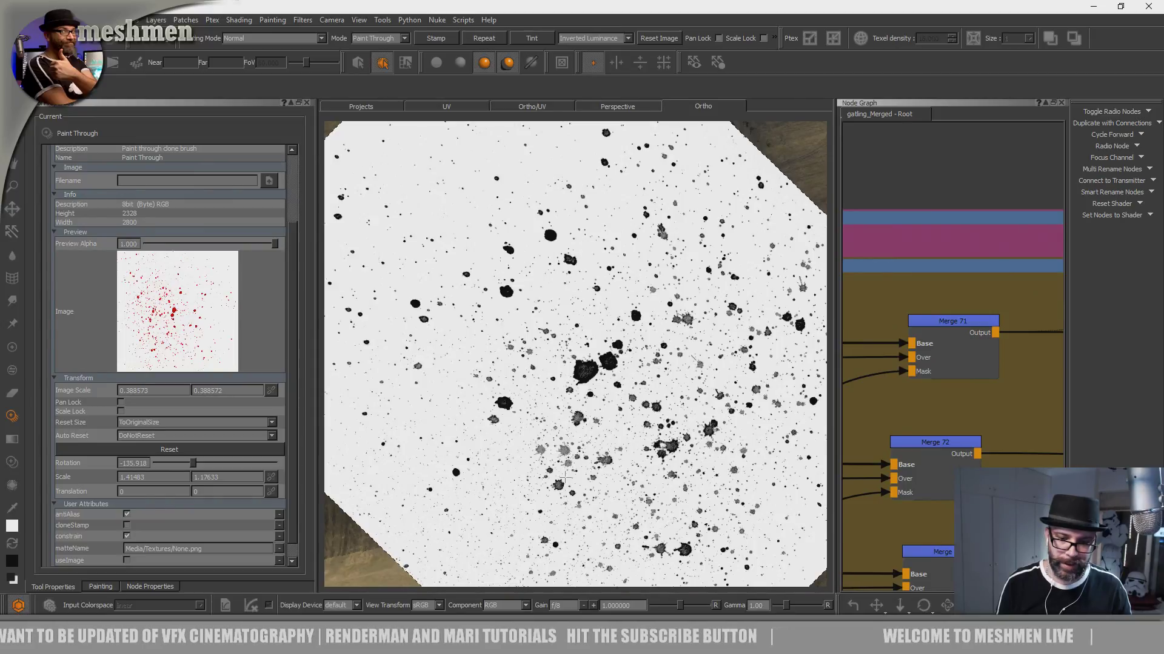
{"action": "key", "text": "apostrophe"}
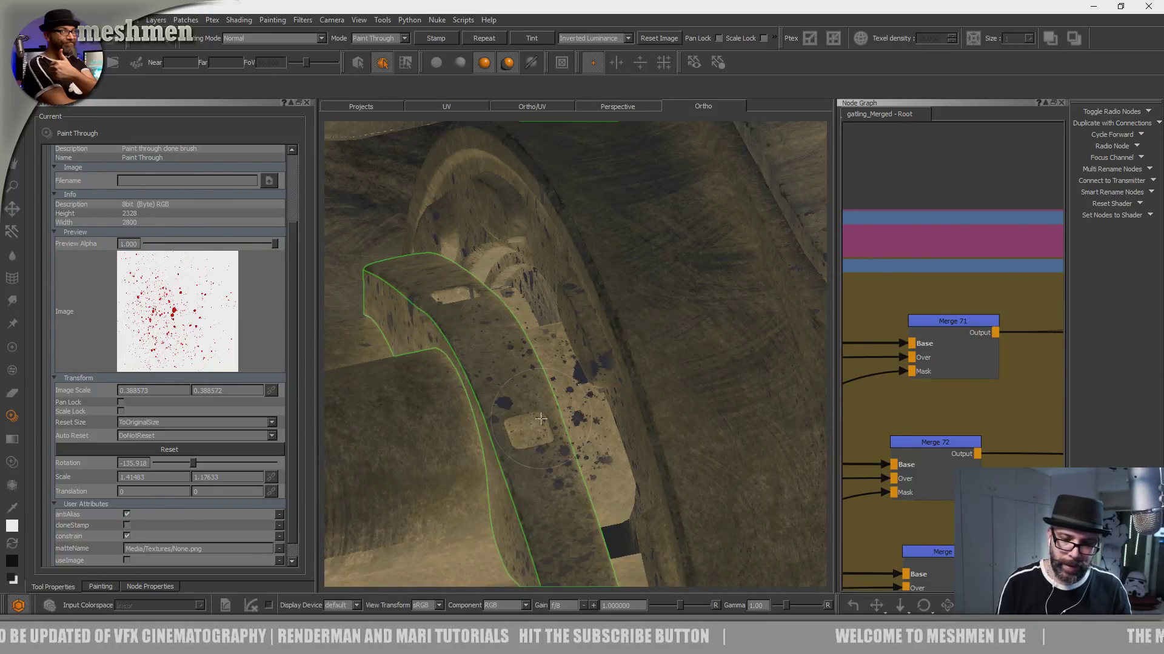
{"action": "key", "text": "apostrophe"}
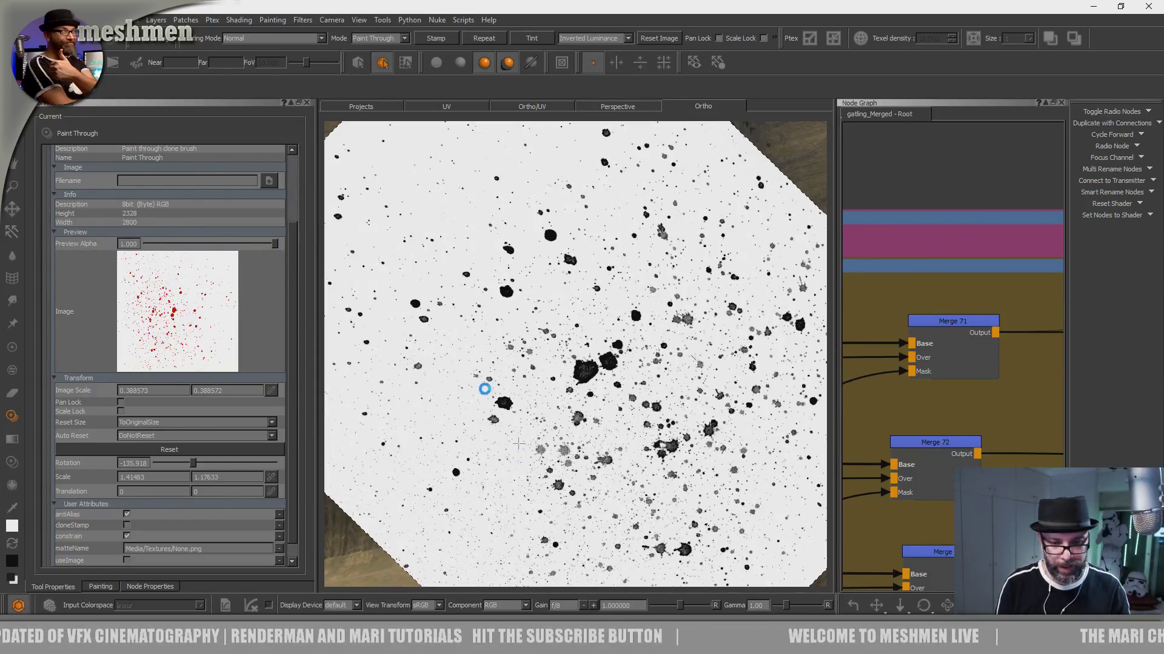
{"action": "key", "text": "apostrophe"}
- Paint oil splatters along the housing's outer flange and beside the curved plate's openings at the barrel roots
{"action": "right_click_drag", "start_coordinate": [543, 384], "coordinate": [579, 410], "text": "alt"}
{"action": "middle_click_drag", "start_coordinate": [531, 371], "coordinate": [590, 433], "text": "alt"}
{"action": "key", "text": "apostrophe"}
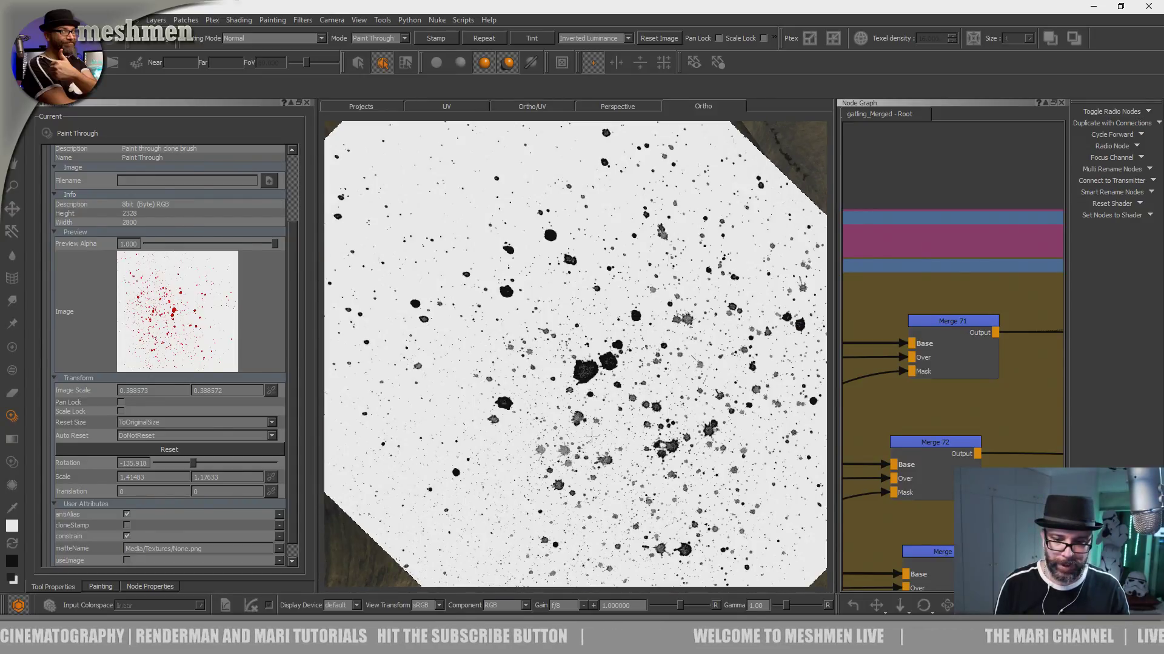
{"action": "key", "text": "apostrophe"}
{"action": "key", "text": "apostrophe"}
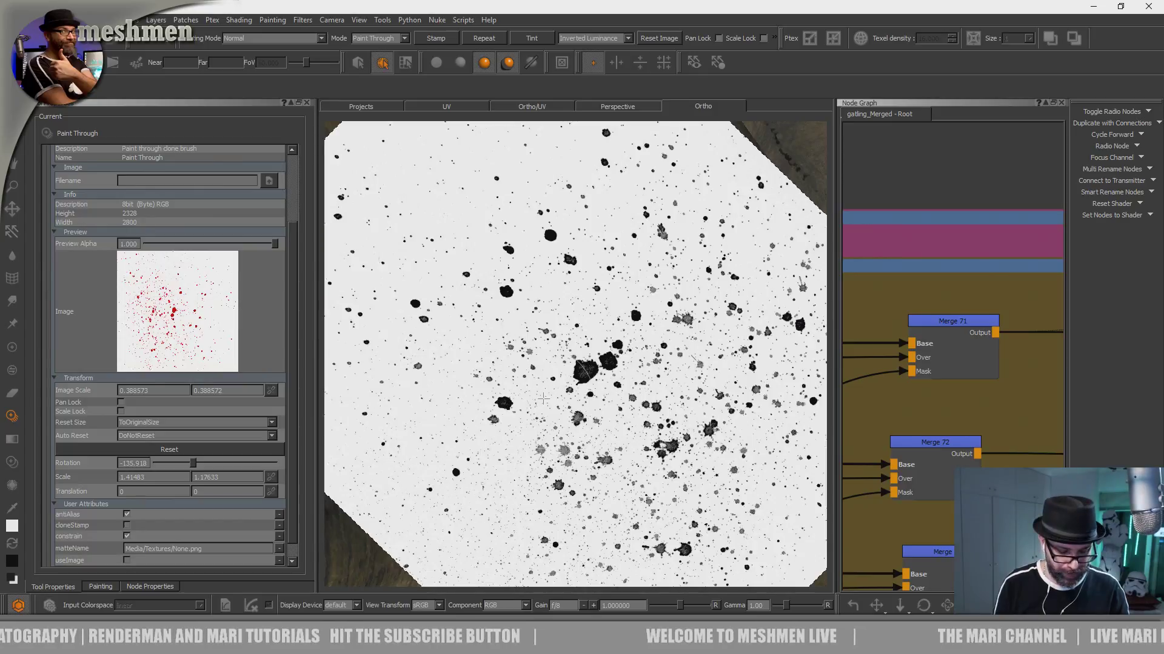
{"action": "key", "text": "apostrophe"}
{"action": "middle_click_drag", "start_coordinate": [591, 363], "coordinate": [685, 418], "text": "alt"}
{"action": "left_click_drag", "start_coordinate": [612, 394], "coordinate": [592, 389], "text": "alt"}
{"action": "key", "text": "apostrophe"}
{"action": "key", "text": "apostrophe"}
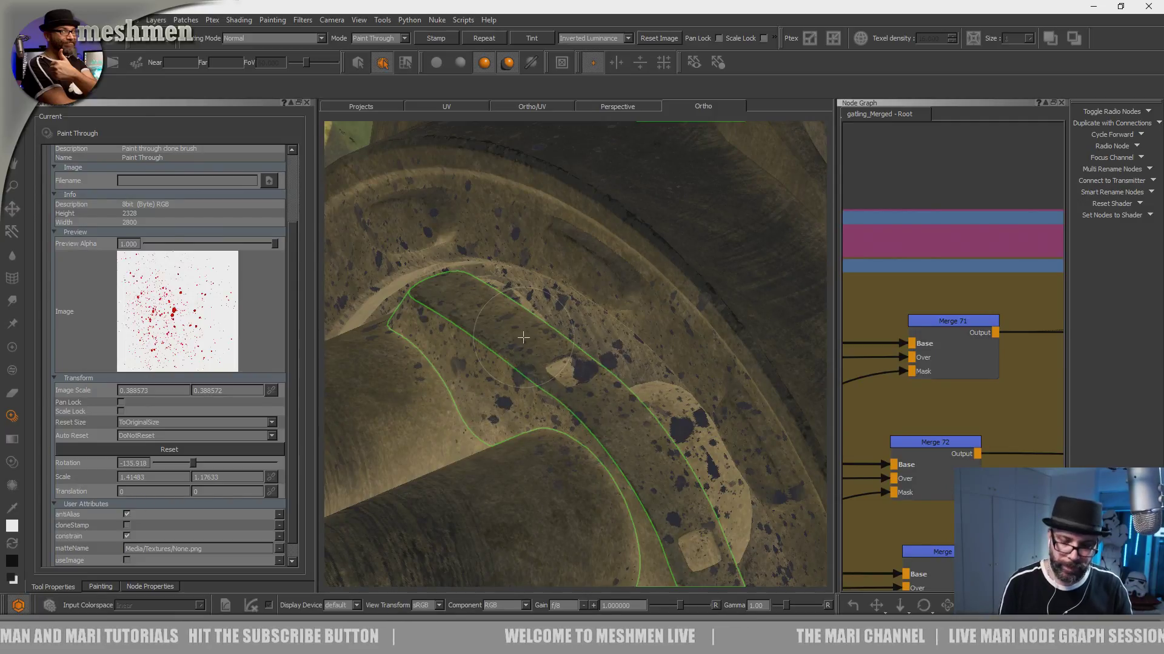
- Continue the oil splatters around the flange arc and inner lip, above the gaps between the barrel roots
{"action": "key", "text": "apostrophe"}
{"action": "key", "text": "apostrophe"}
{"action": "mouse_move", "coordinate": [618, 424]}
{"action": "left_mouse_down", "text": "alt"}
{"action": "mouse_move", "coordinate": [667, 301]}
{"action": "mouse_move", "coordinate": [539, 336]}
{"action": "mouse_move", "coordinate": [655, 359]}
{"action": "mouse_move", "coordinate": [649, 369]}
{"action": "left_mouse_up", "text": "alt"}
{"action": "key", "text": "apostrophe"}
{"action": "key", "text": "apostrophe"}
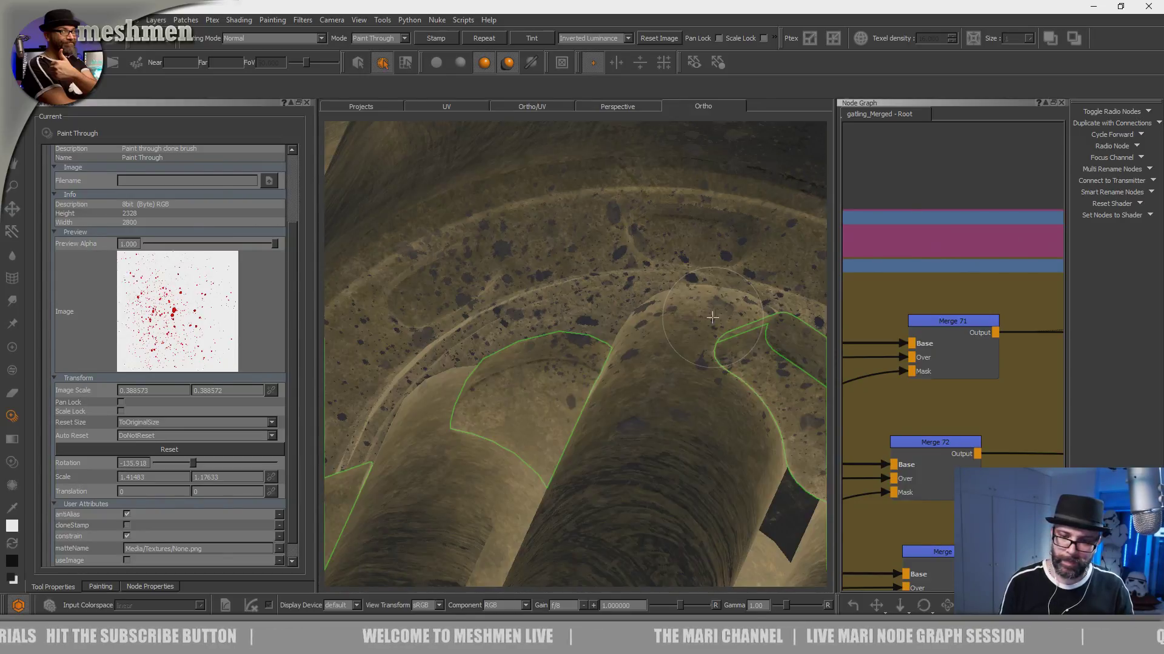
{"action": "key", "text": "apostrophe"}
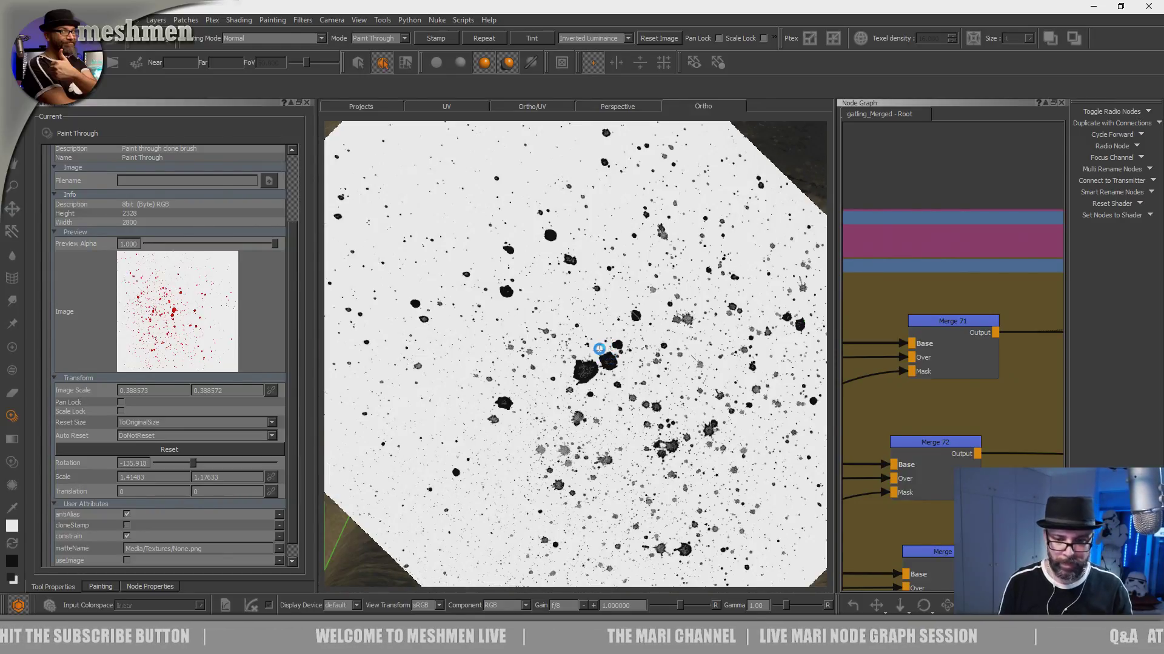
{"action": "key", "text": "apostrophe"}
{"action": "left_click_drag", "start_coordinate": [584, 368], "coordinate": [619, 299], "text": "alt"}
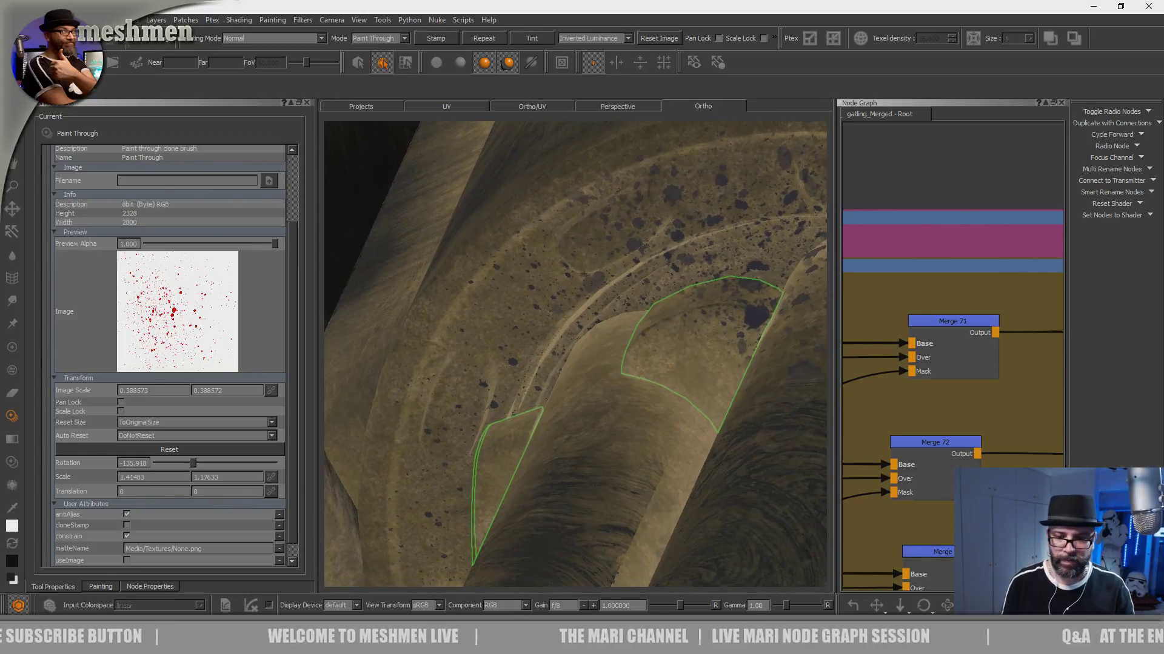
{"action": "left_click_drag", "start_coordinate": [690, 363], "coordinate": [424, 335], "text": "alt"}
{"action": "mouse_move", "coordinate": [553, 340]}
{"action": "left_mouse_down", "text": "alt"}
{"action": "mouse_move", "coordinate": [551, 395]}
{"action": "mouse_move", "coordinate": [589, 378]}
{"action": "left_mouse_up", "text": "alt"}
- Try to select one complete gatling gun with front-facing connected-mesh lasso selections
{"action": "key", "text": "s"}
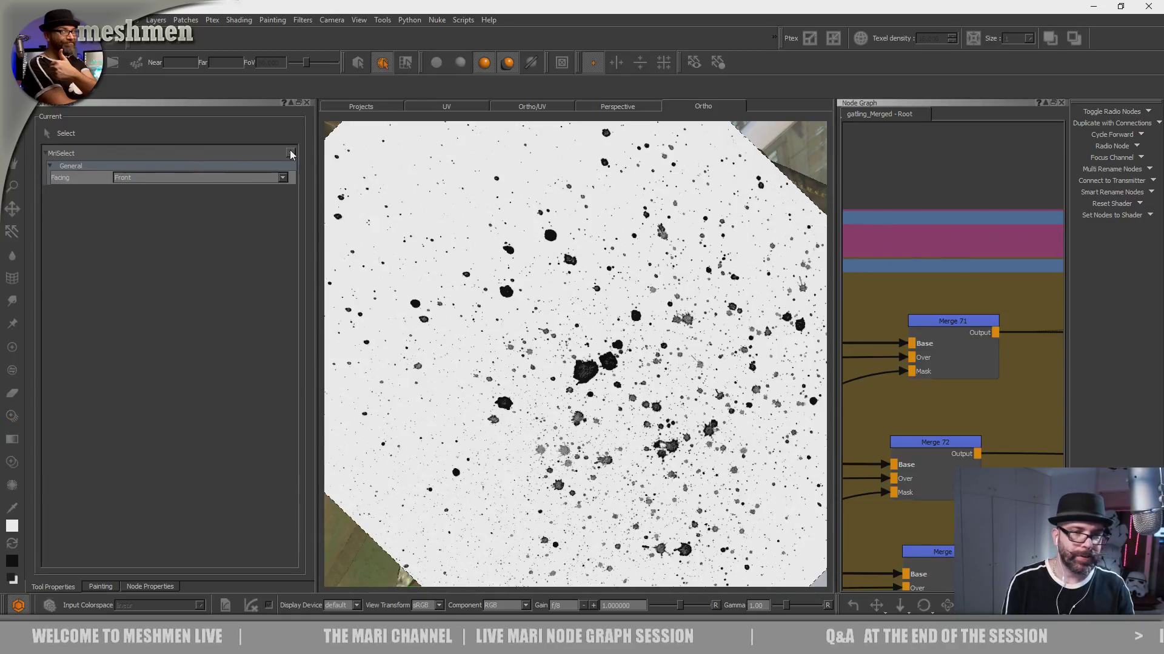
{"action": "right_click_drag", "start_coordinate": [636, 345], "coordinate": [473, 345], "text": "alt"}
{"action": "mouse_move", "coordinate": [533, 418]}
{"action": "left_mouse_down", "text": "alt"}
{"action": "mouse_move", "coordinate": [601, 383]}
{"action": "mouse_move", "coordinate": [614, 345]}
{"action": "mouse_move", "coordinate": [545, 388]}
{"action": "mouse_move", "coordinate": [593, 394]}
{"action": "mouse_move", "coordinate": [562, 403]}
{"action": "left_mouse_up", "text": "alt"}
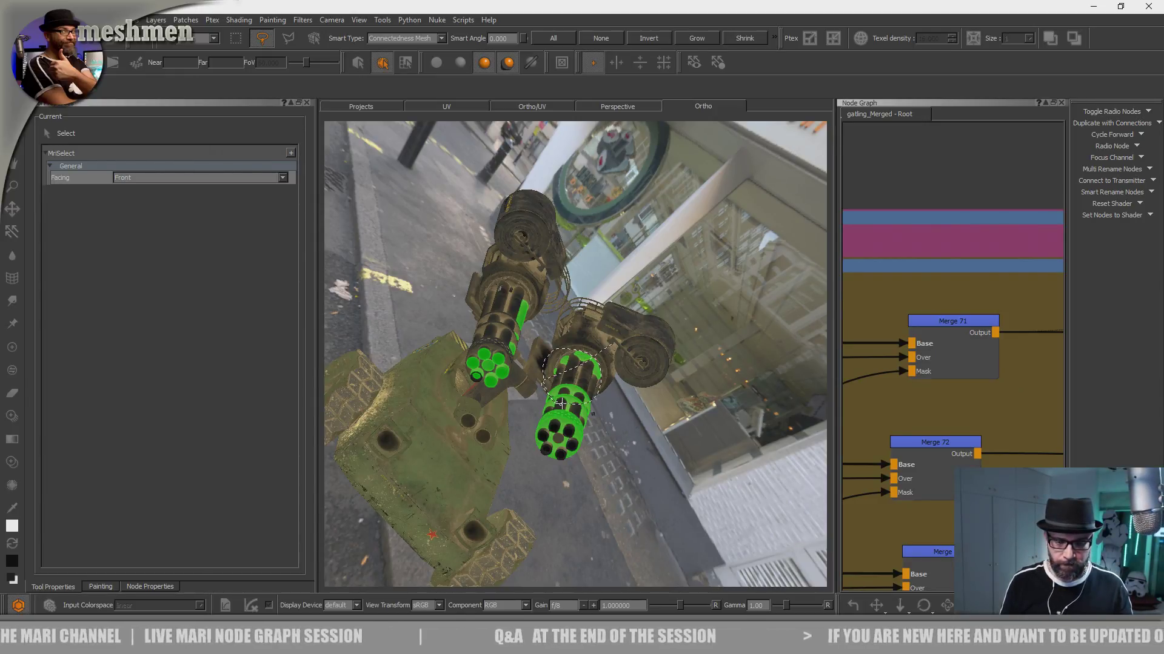
{"action": "left_click_drag", "start_coordinate": [561, 403], "coordinate": [587, 415]}
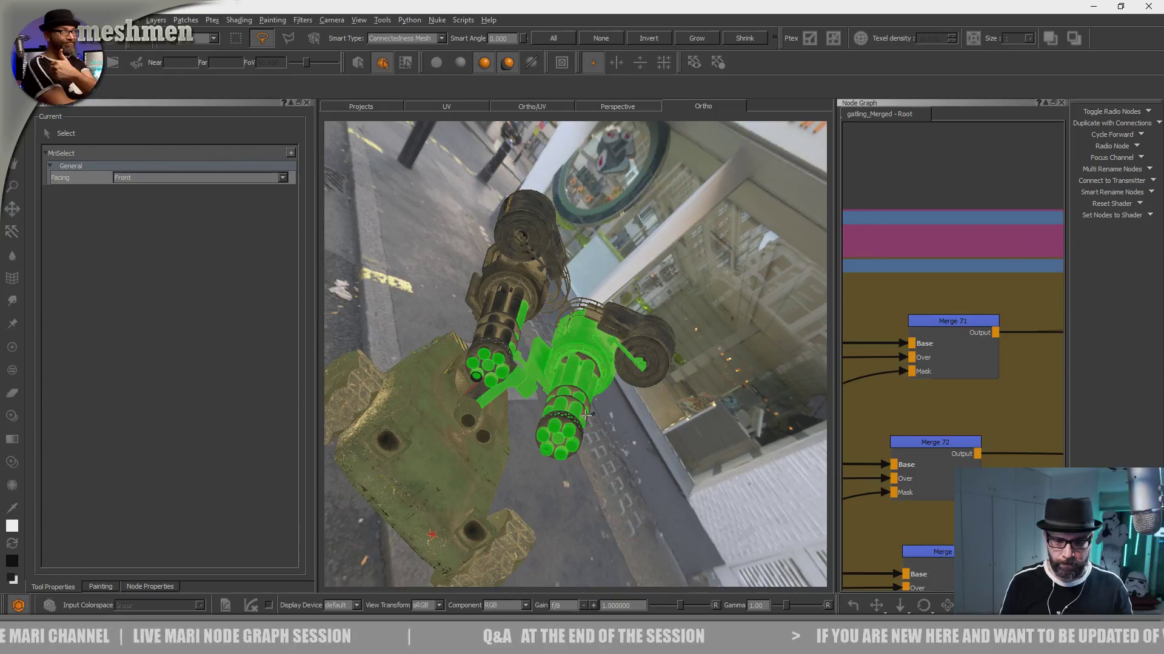
{"action": "left_click", "coordinate": [594, 364]}
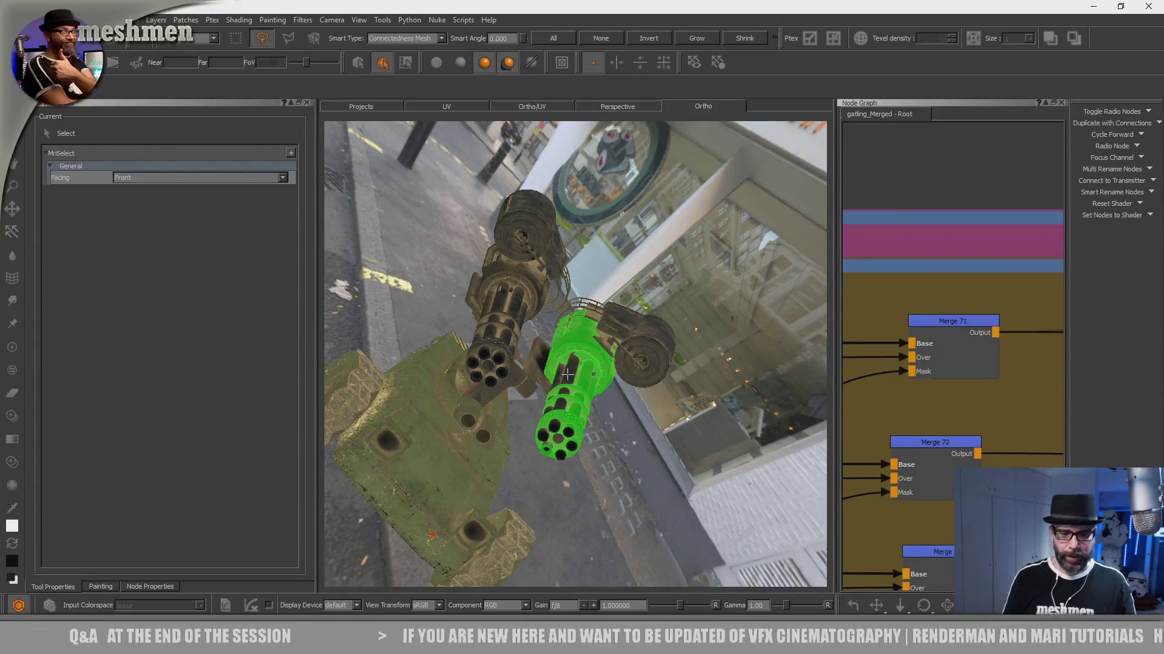
{"action": "left_click", "coordinate": [585, 367]}
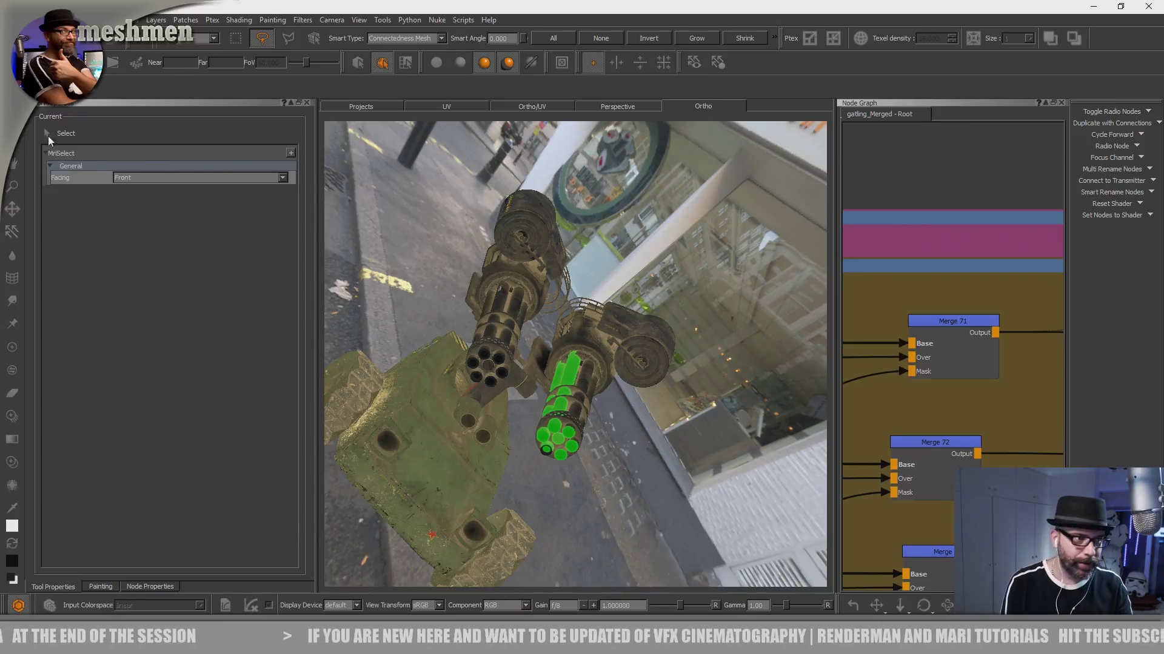
{"action": "mouse_move", "coordinate": [675, 309]}
{"action": "left_mouse_down"}
{"action": "mouse_move", "coordinate": [645, 300]}
{"action": "mouse_move", "coordinate": [579, 313]}
{"action": "mouse_move", "coordinate": [564, 358]}
{"action": "mouse_move", "coordinate": [588, 424]}
{"action": "mouse_move", "coordinate": [666, 365]}
{"action": "left_mouse_up"}
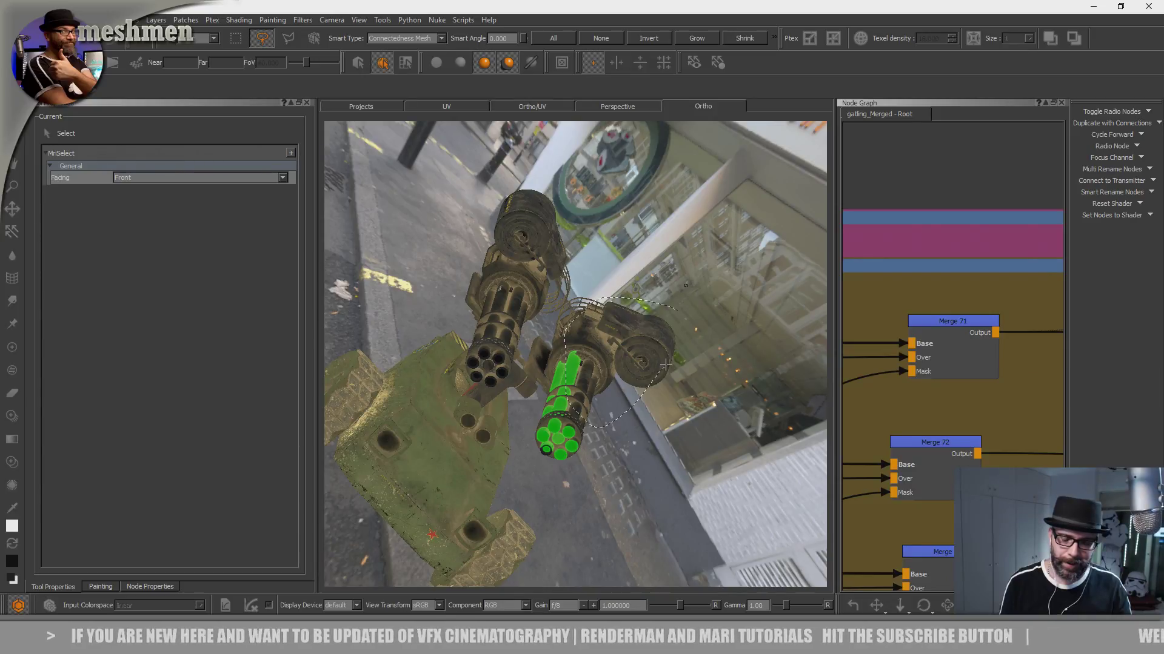
{"action": "left_click_drag", "start_coordinate": [666, 365], "coordinate": [666, 365]}
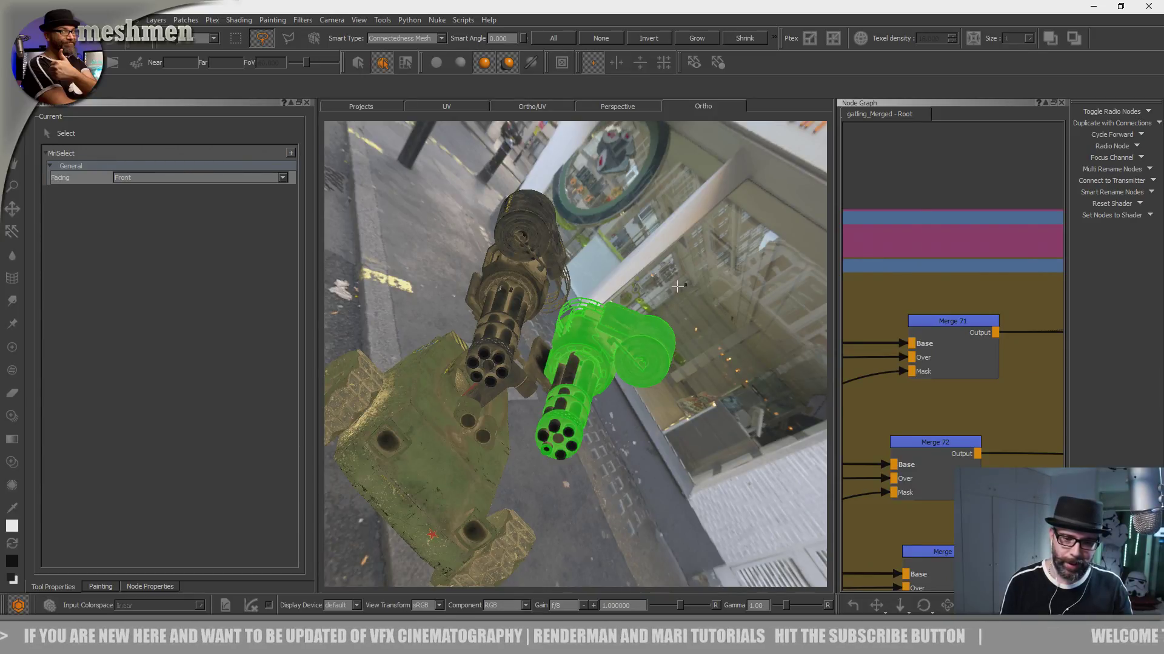
{"action": "left_click", "coordinate": [563, 457]}
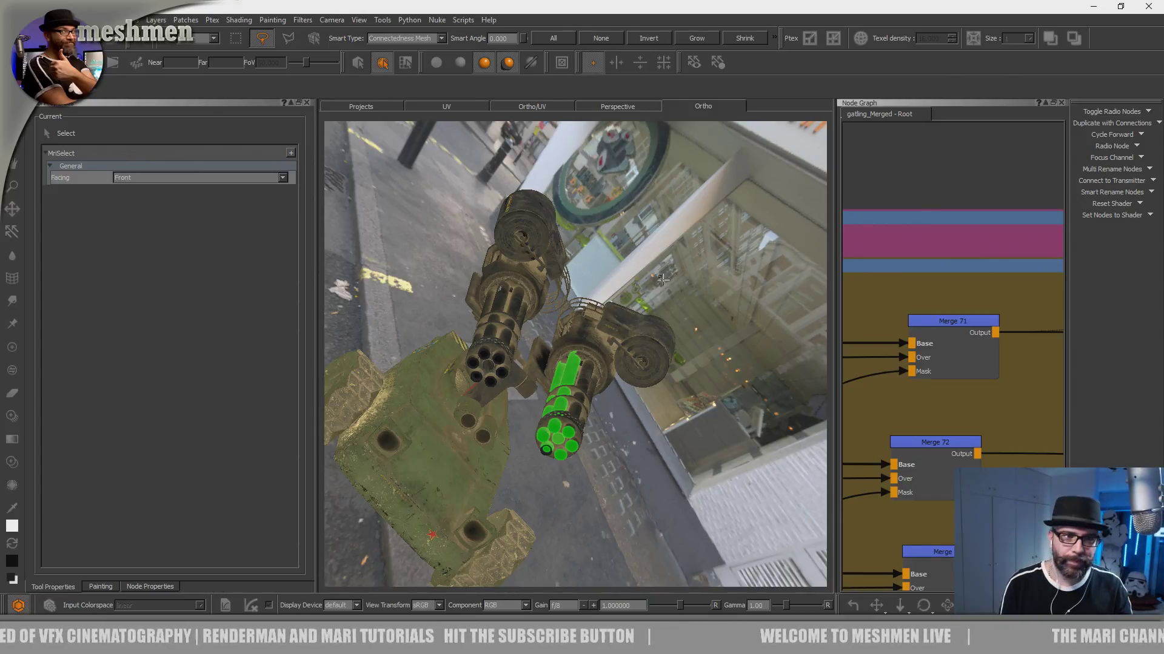
- Set the selection facing to Through and try to lasso the same gatling gun with its drum and support arm
{"action": "left_click", "coordinate": [204, 39]}
{"action": "left_click", "coordinate": [203, 31]}
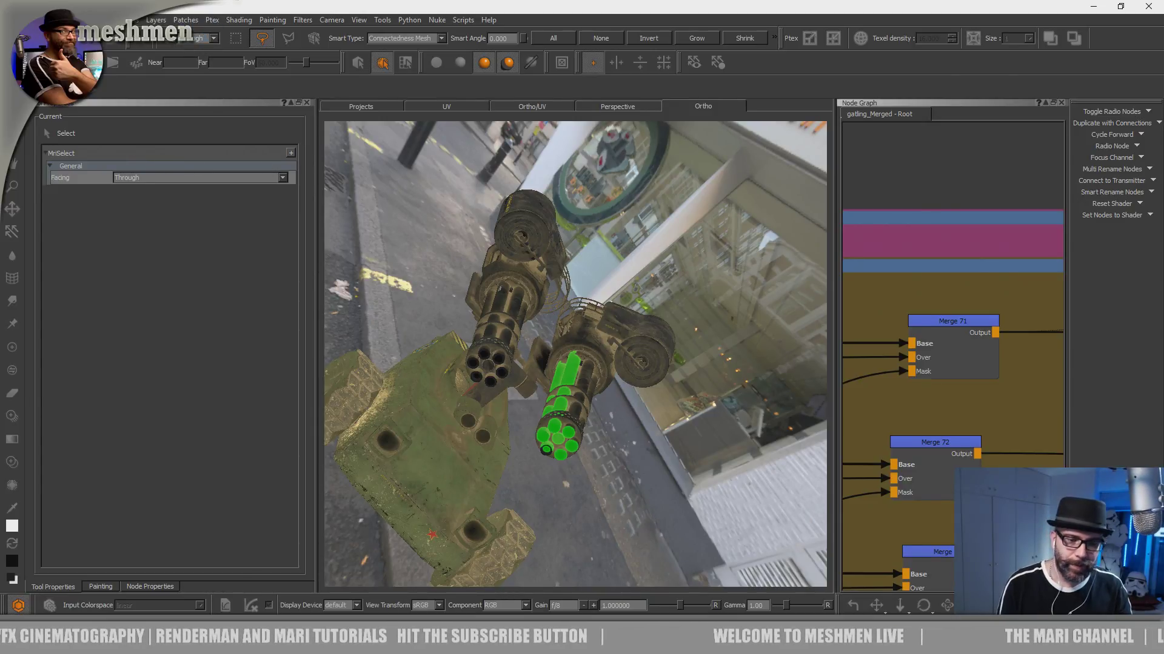
{"action": "mouse_move", "coordinate": [665, 307]}
{"action": "left_mouse_down"}
{"action": "mouse_move", "coordinate": [583, 305]}
{"action": "mouse_move", "coordinate": [570, 400]}
{"action": "mouse_move", "coordinate": [682, 362]}
{"action": "left_mouse_up"}
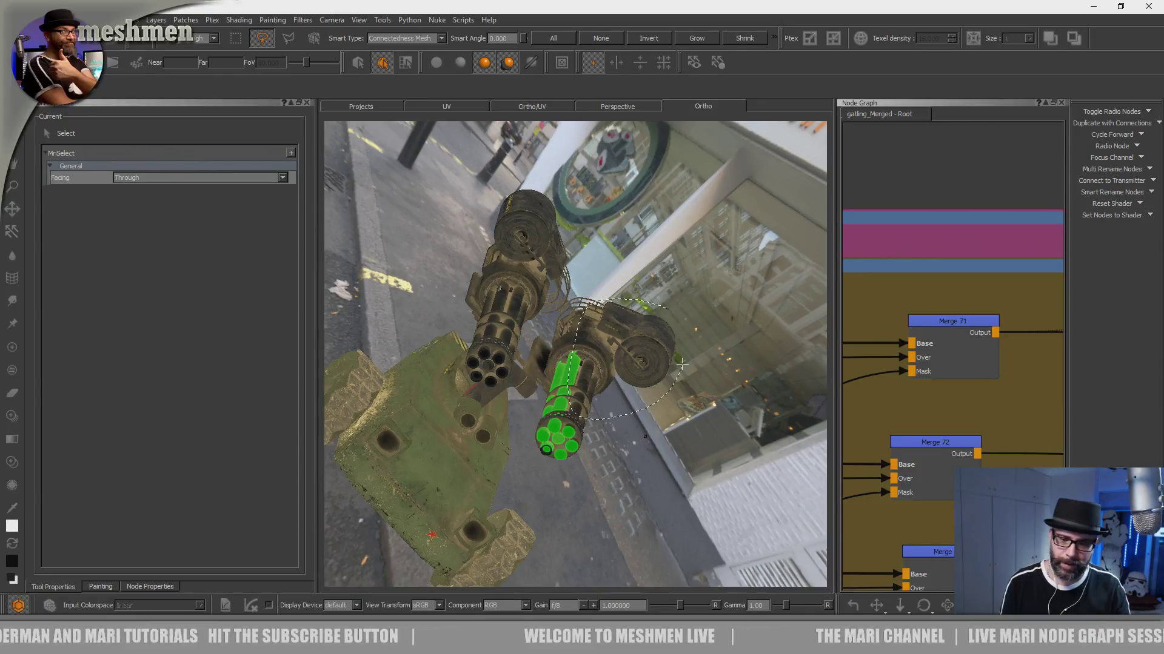
{"action": "left_click_drag", "start_coordinate": [681, 362], "coordinate": [641, 432]}
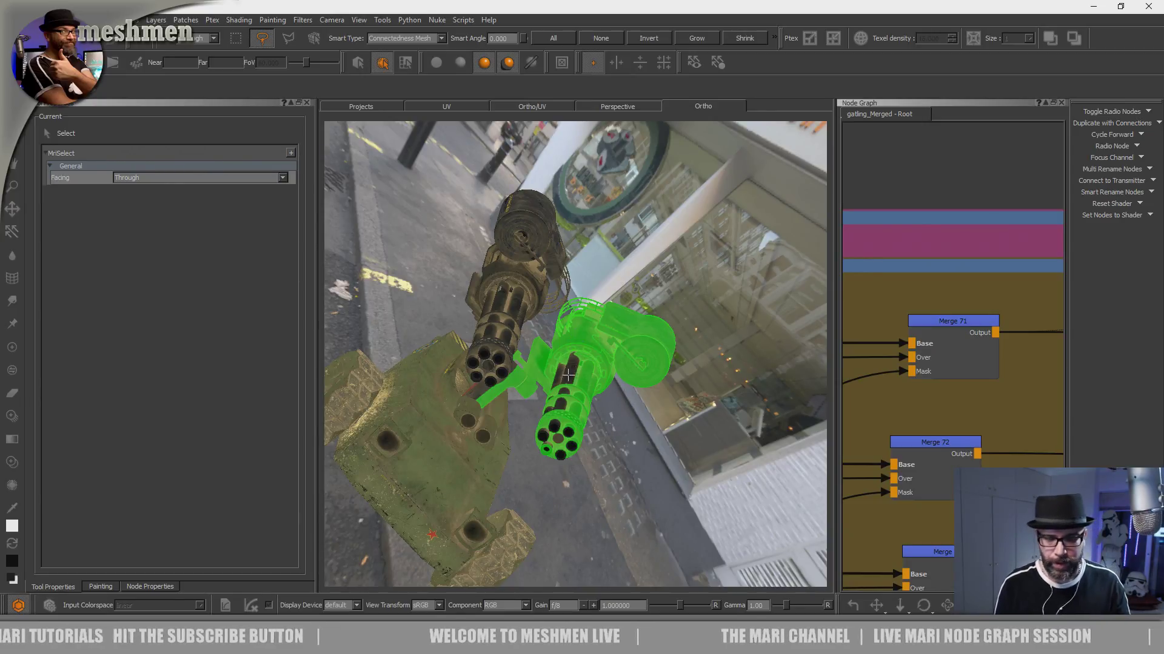
{"action": "middle_click_drag", "start_coordinate": [593, 353], "coordinate": [620, 331], "text": "alt"}
{"action": "right_click_drag", "start_coordinate": [621, 332], "coordinate": [739, 315], "text": "alt"}
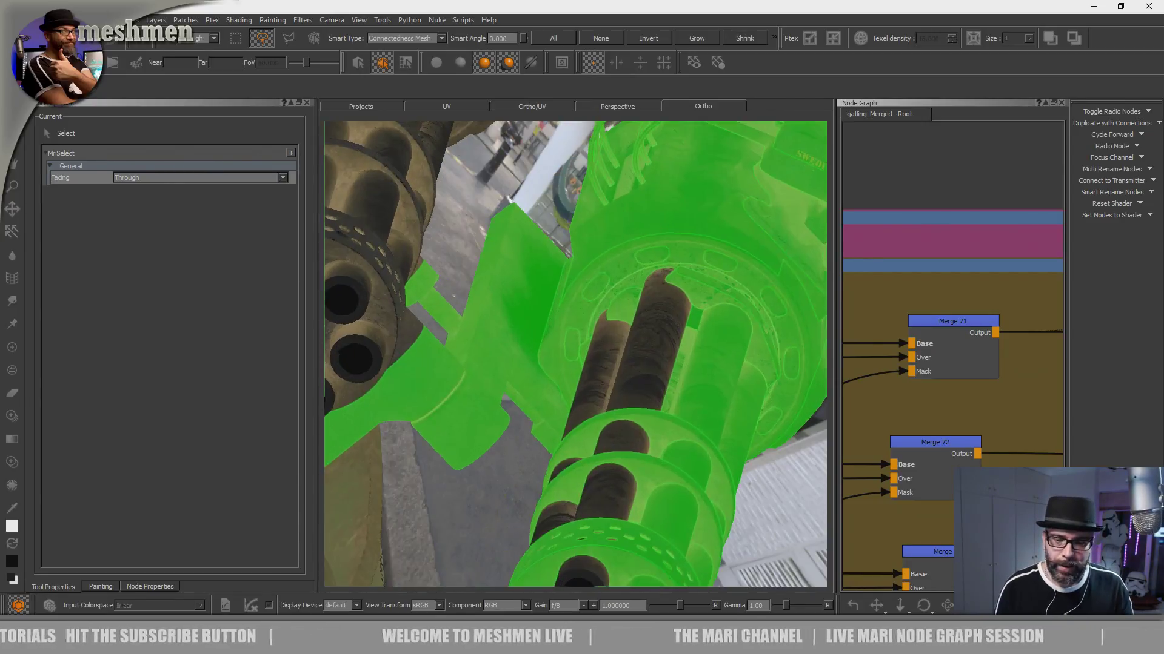
{"action": "left_click", "coordinate": [638, 353]}
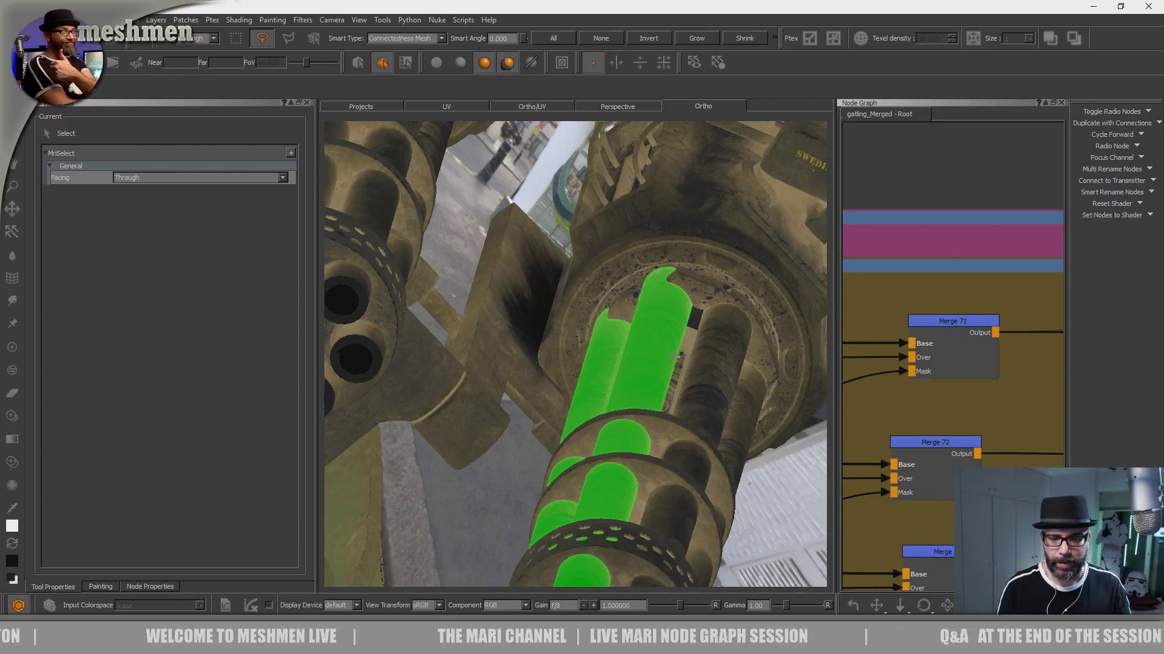
- Lasso one whole gatling gun with its drum and mount in a straight-on orthographic view, and isolate it from the vehicle
{"action": "right_click_drag", "start_coordinate": [608, 307], "coordinate": [564, 473], "text": "alt"}
{"action": "left_click_drag", "start_coordinate": [564, 473], "coordinate": [561, 400], "text": "alt"}
{"action": "middle_click_drag", "start_coordinate": [549, 378], "coordinate": [584, 391], "text": "alt"}
{"action": "left_click_drag", "start_coordinate": [588, 423], "coordinate": [637, 387], "text": "alt"}
{"action": "key", "text": "4"}
{"action": "key", "text": "6"}
{"action": "key", "text": "8"}
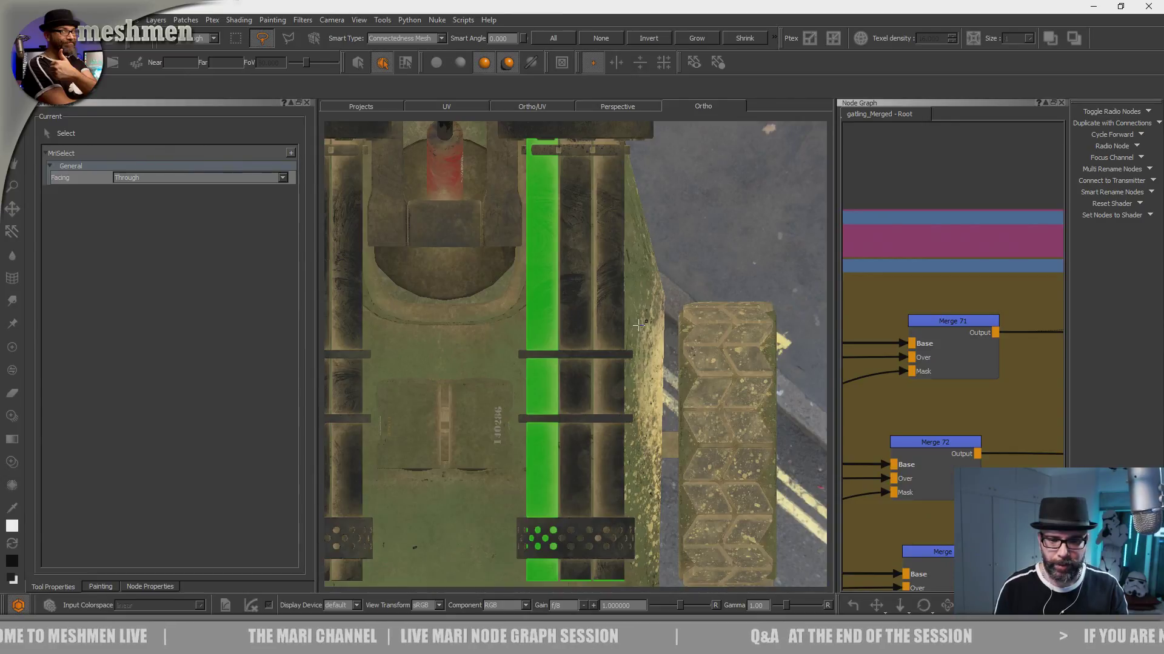
{"action": "key", "text": "2"}
{"action": "key", "text": "5"}
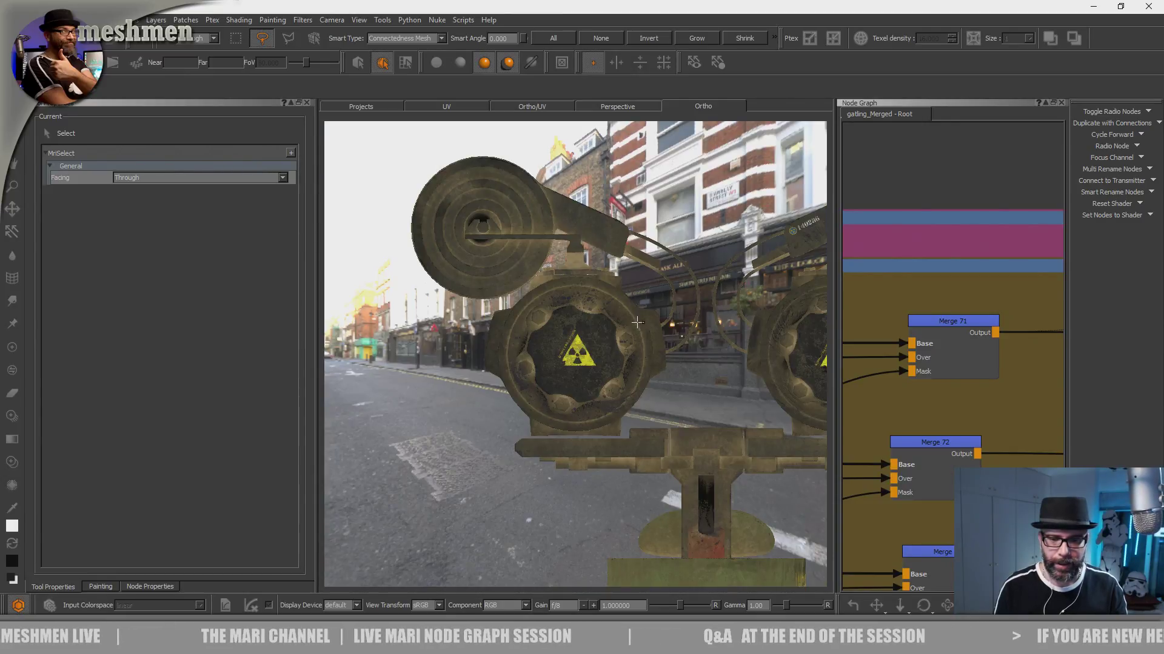
{"action": "mouse_move", "coordinate": [488, 163]}
{"action": "left_mouse_down"}
{"action": "mouse_move", "coordinate": [384, 456]}
{"action": "mouse_move", "coordinate": [565, 333]}
{"action": "mouse_move", "coordinate": [542, 199]}
{"action": "left_mouse_up"}
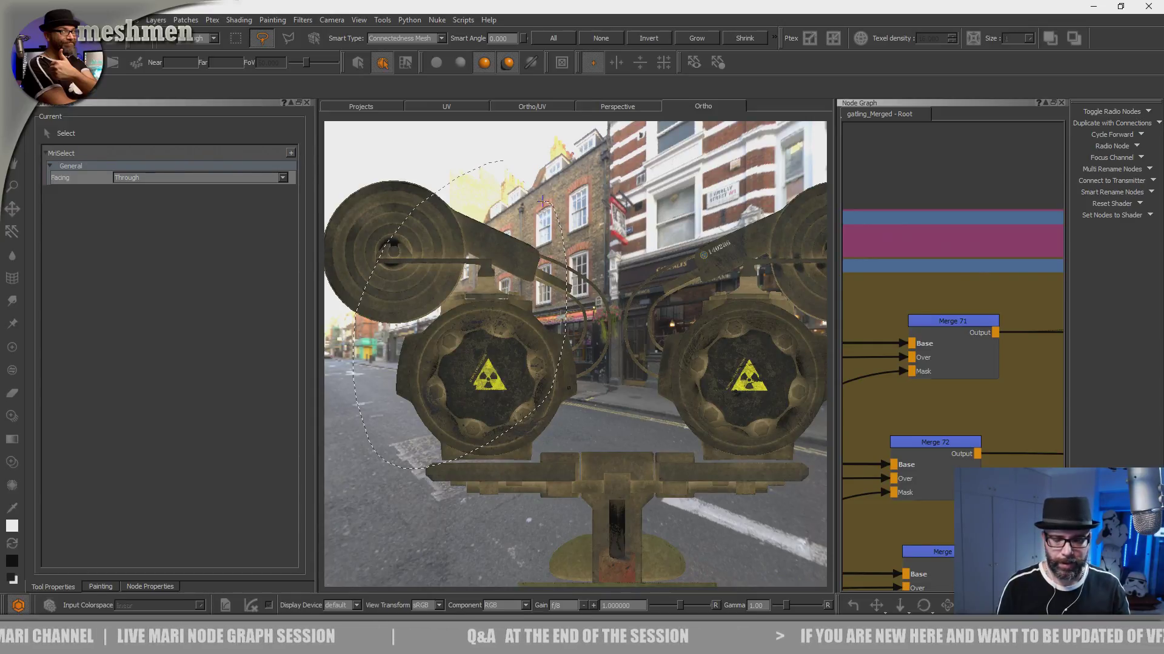
{"action": "left_click_drag", "start_coordinate": [542, 200], "coordinate": [542, 201]}
{"action": "key", "text": "shift+h"}
{"action": "middle_click_drag", "start_coordinate": [589, 400], "coordinate": [495, 264]}
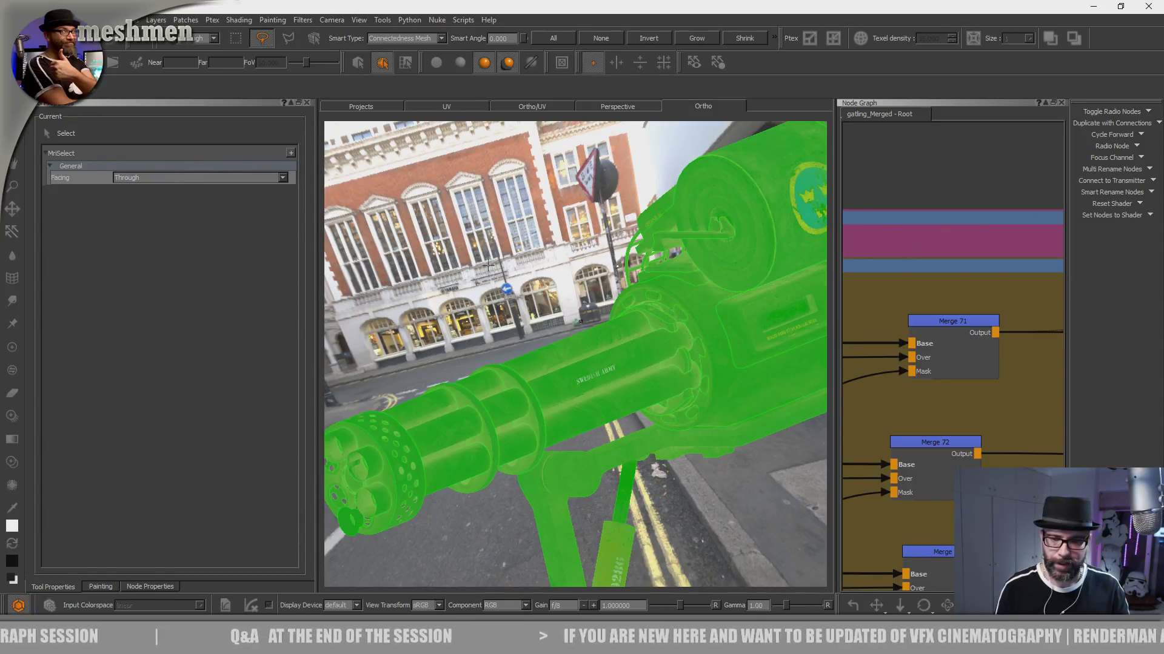
- Switch to the Paint tool and examine the oil splatters on the isolated gun's flange and barrel roots from several angles
{"action": "key", "text": "p"}
{"action": "mouse_move", "coordinate": [612, 358]}
{"action": "left_mouse_down", "text": "alt"}
{"action": "mouse_move", "coordinate": [598, 380]}
{"action": "mouse_move", "coordinate": [641, 341]}
{"action": "left_mouse_up", "text": "alt"}
{"action": "right_click_drag", "start_coordinate": [641, 340], "coordinate": [683, 361], "text": "alt"}
{"action": "left_click_drag", "start_coordinate": [683, 361], "coordinate": [745, 418], "text": "alt"}
{"action": "middle_click_drag", "start_coordinate": [745, 418], "coordinate": [786, 505], "text": "alt"}
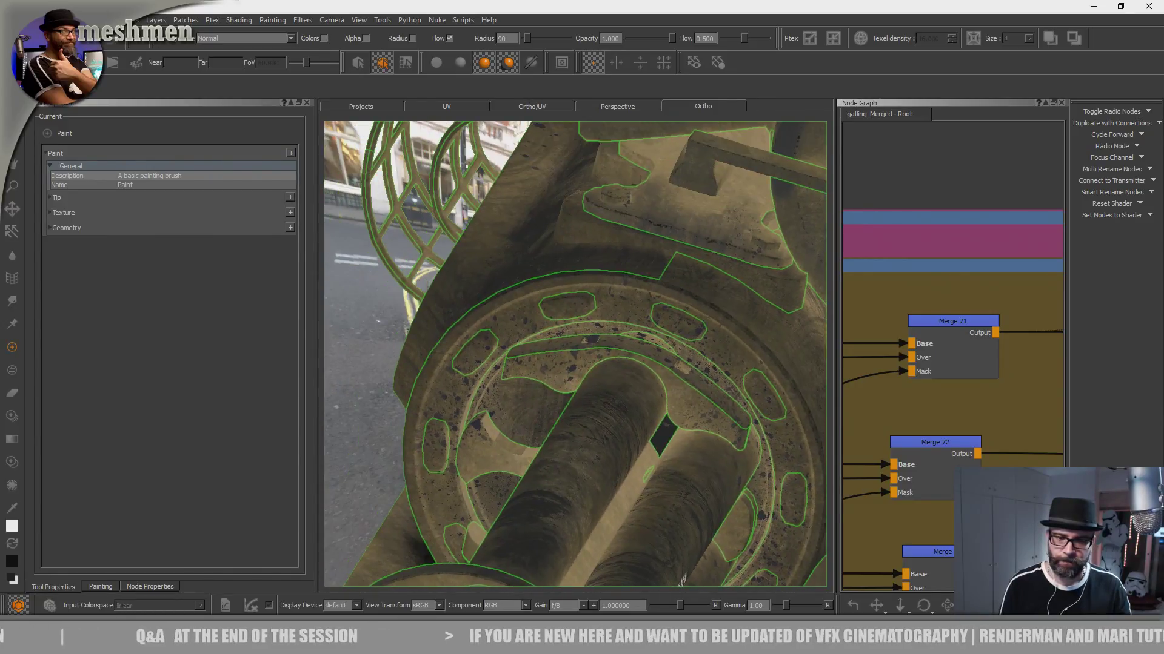
{"action": "left_click_drag", "start_coordinate": [626, 362], "coordinate": [741, 339], "text": "alt"}
{"action": "middle_click_drag", "start_coordinate": [740, 339], "coordinate": [836, 200], "text": "alt"}
{"action": "left_click_drag", "start_coordinate": [664, 339], "coordinate": [637, 350], "text": "alt"}
{"action": "left_click_drag", "start_coordinate": [686, 399], "coordinate": [714, 397], "text": "alt"}
{"action": "right_click_drag", "start_coordinate": [714, 397], "coordinate": [515, 376], "text": "alt"}
{"action": "left_click_drag", "start_coordinate": [581, 436], "coordinate": [508, 462], "text": "alt"}
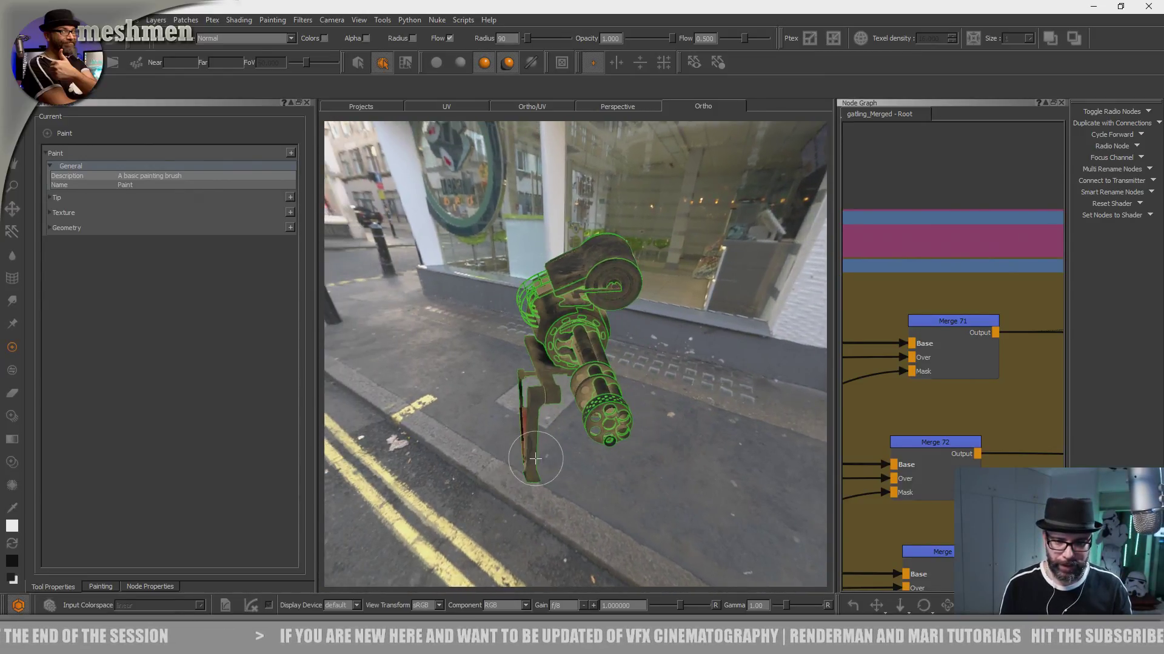
- Look through the standard orthographic views for the isolated gun and switch to the Perspective view
{"action": "key", "text": "KP_1"}
{"action": "key", "text": "KP_7"}
{"action": "key", "text": "KP_3"}
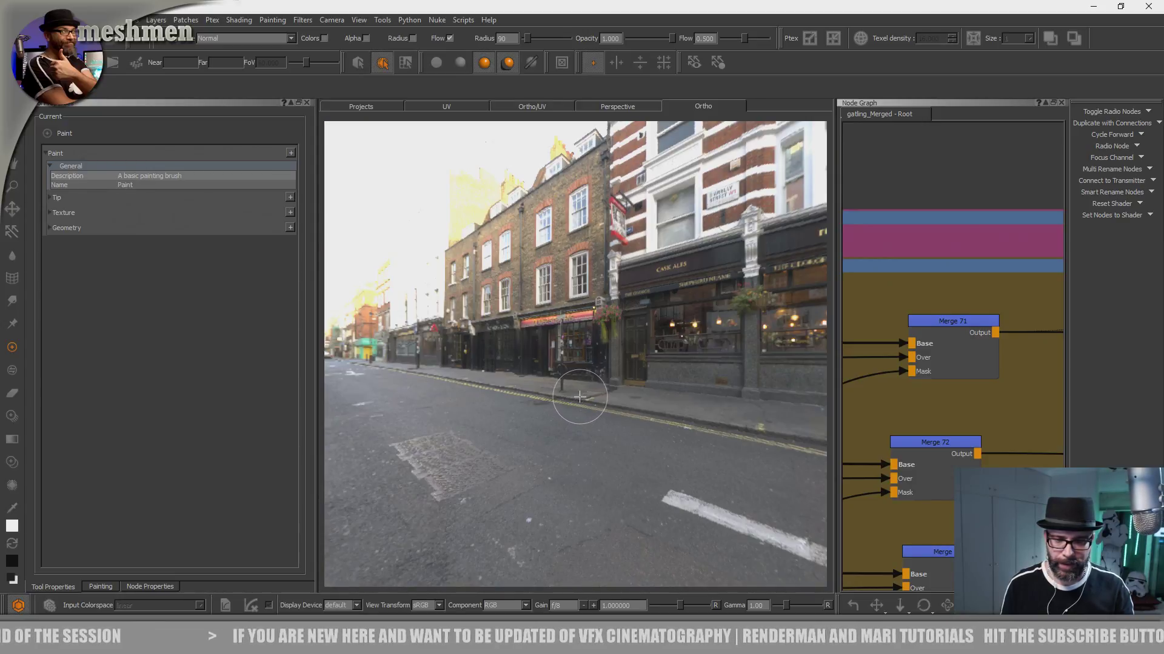
{"action": "key", "text": "KP_1"}
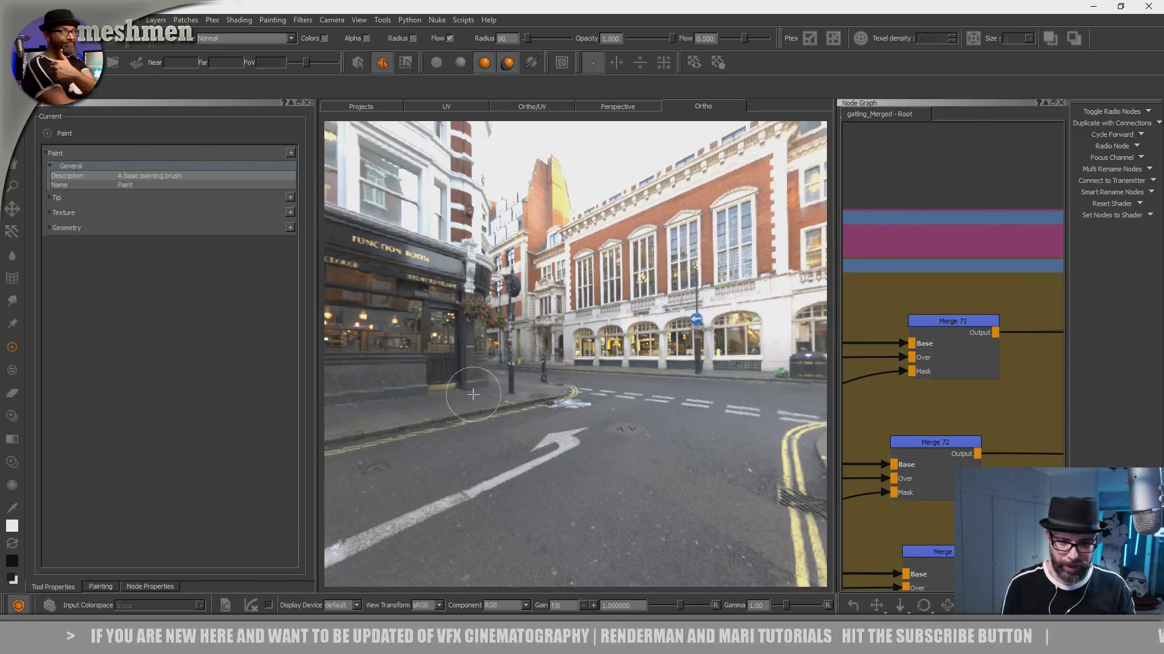
{"action": "left_click", "coordinate": [618, 105]}
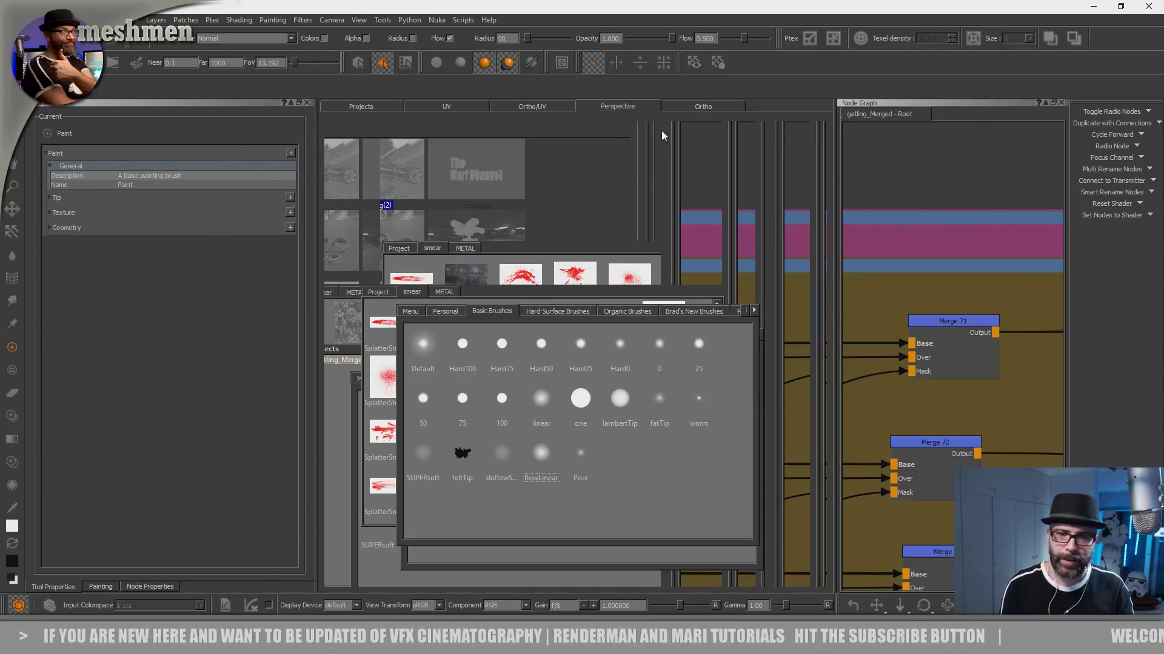
- Switch to the Ortho view and the Select tool and try to frame the isolated gun
{"action": "left_click", "coordinate": [703, 109]}
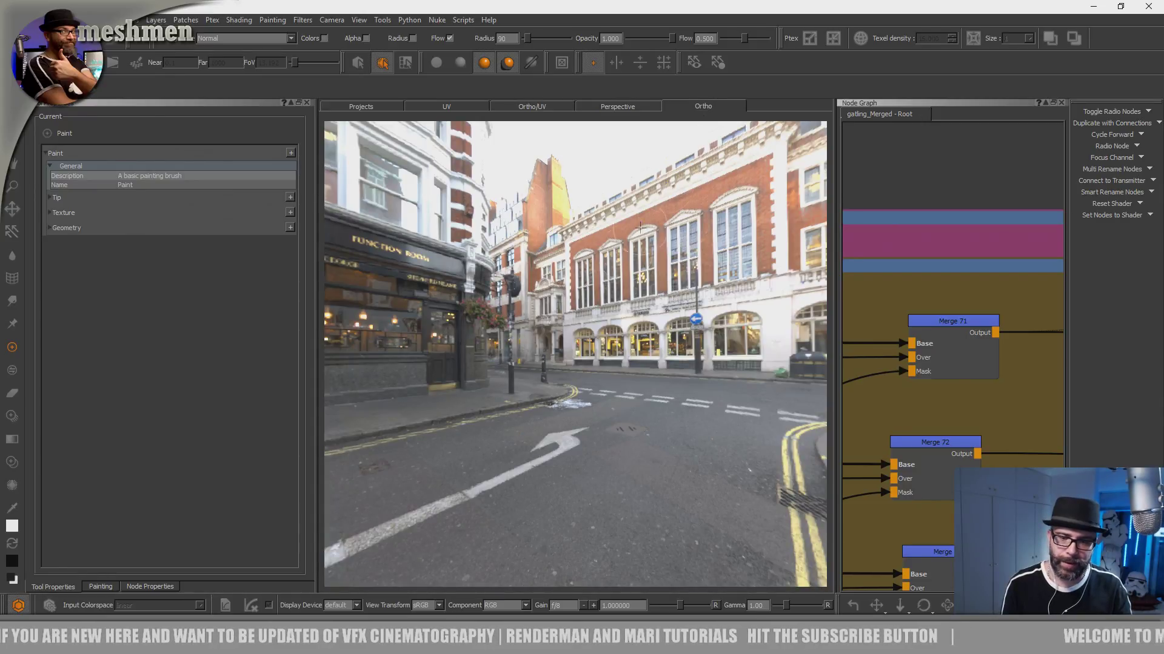
{"action": "key", "text": "p"}
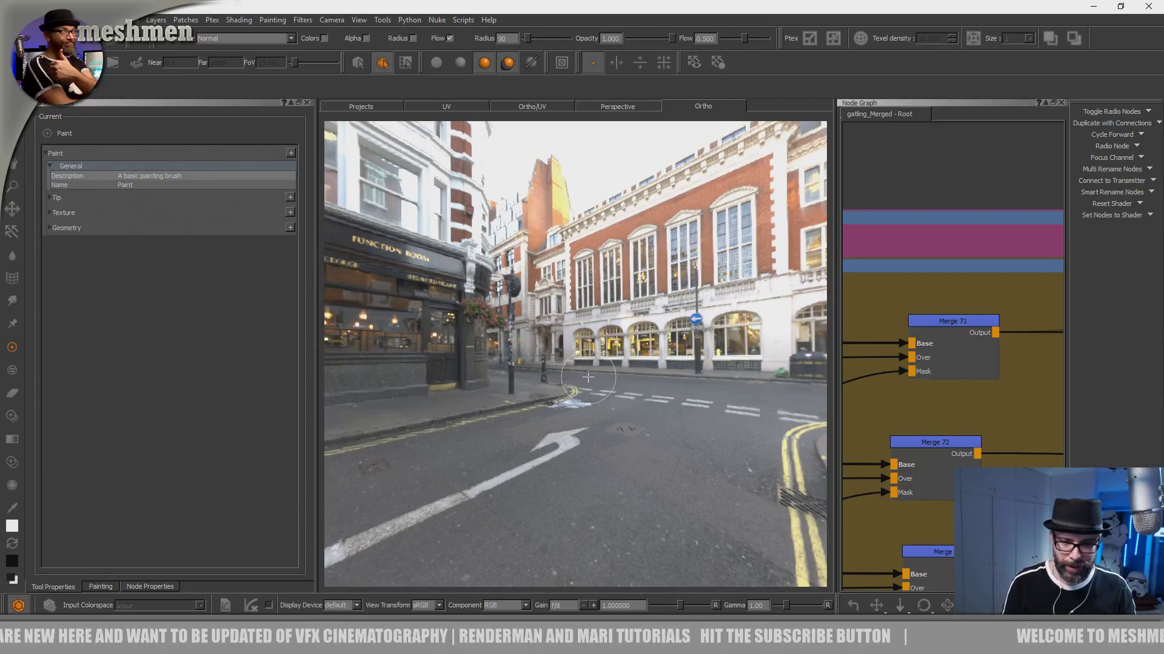
{"action": "key", "text": "s"}
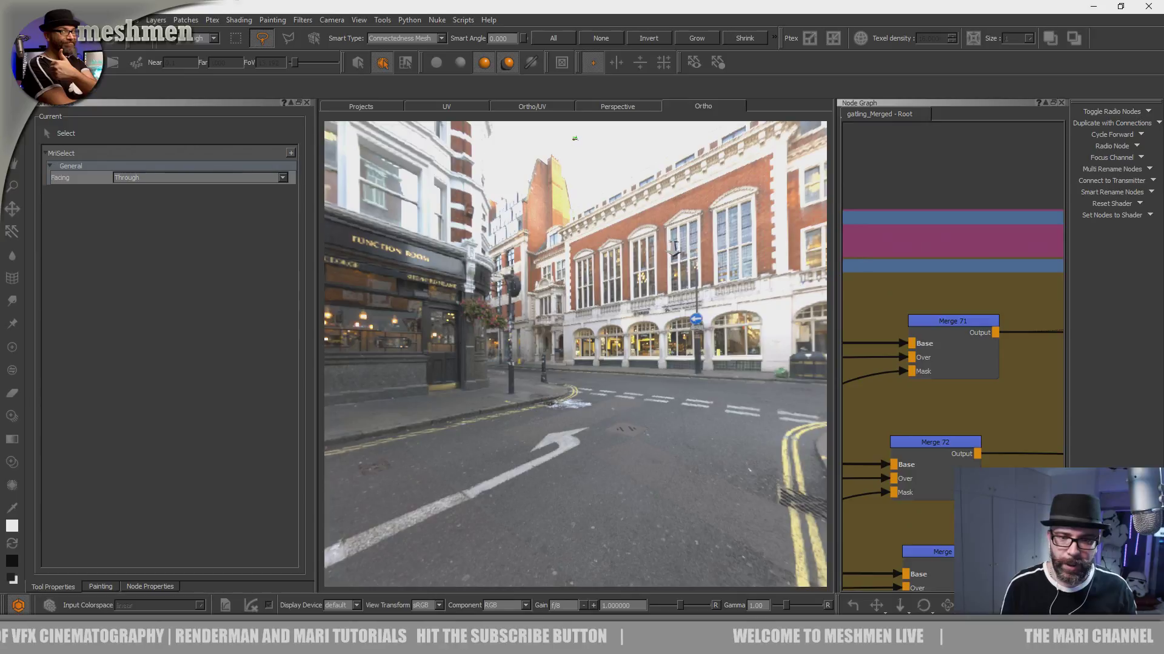
{"action": "right_click_drag", "start_coordinate": [637, 366], "coordinate": [693, 308], "text": "alt"}
{"action": "middle_click_drag", "start_coordinate": [582, 279], "coordinate": [611, 413], "text": "alt"}
{"action": "right_click_drag", "start_coordinate": [611, 413], "coordinate": [730, 294], "text": "alt"}
{"action": "left_click_drag", "start_coordinate": [730, 293], "coordinate": [669, 347], "text": "alt"}
{"action": "key", "text": "a"}
{"action": "key", "text": "f"}
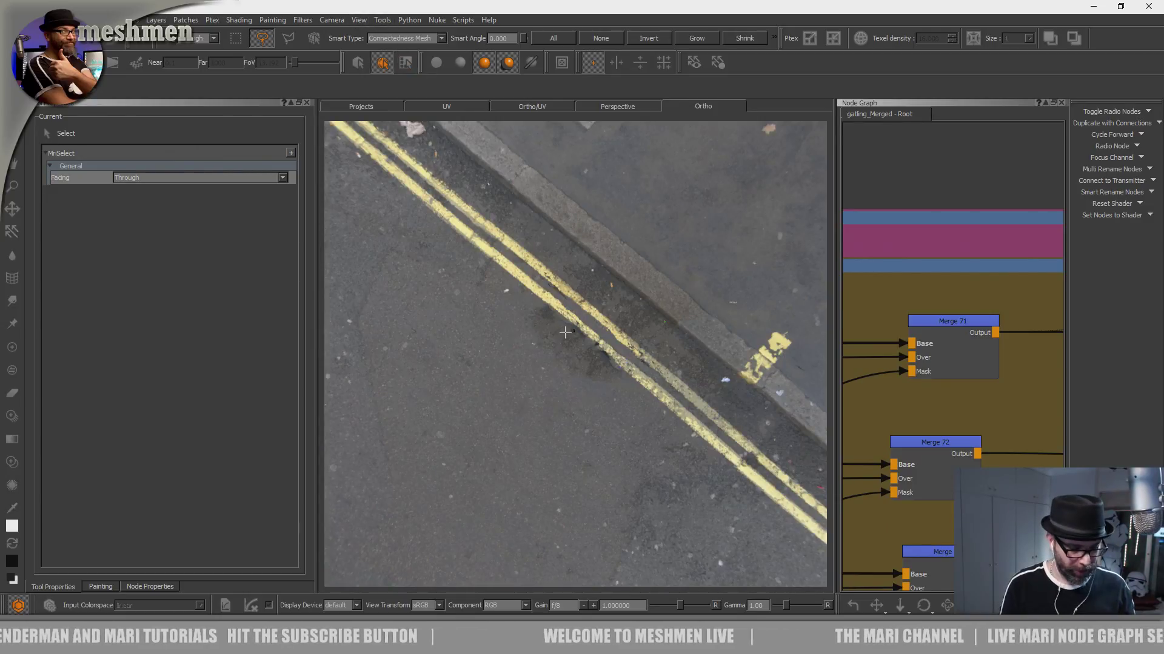
{"action": "key", "text": "Down"}
- Reset the camera and look around the street environment from several angles to find the gun
{"action": "left_click", "coordinate": [331, 20]}
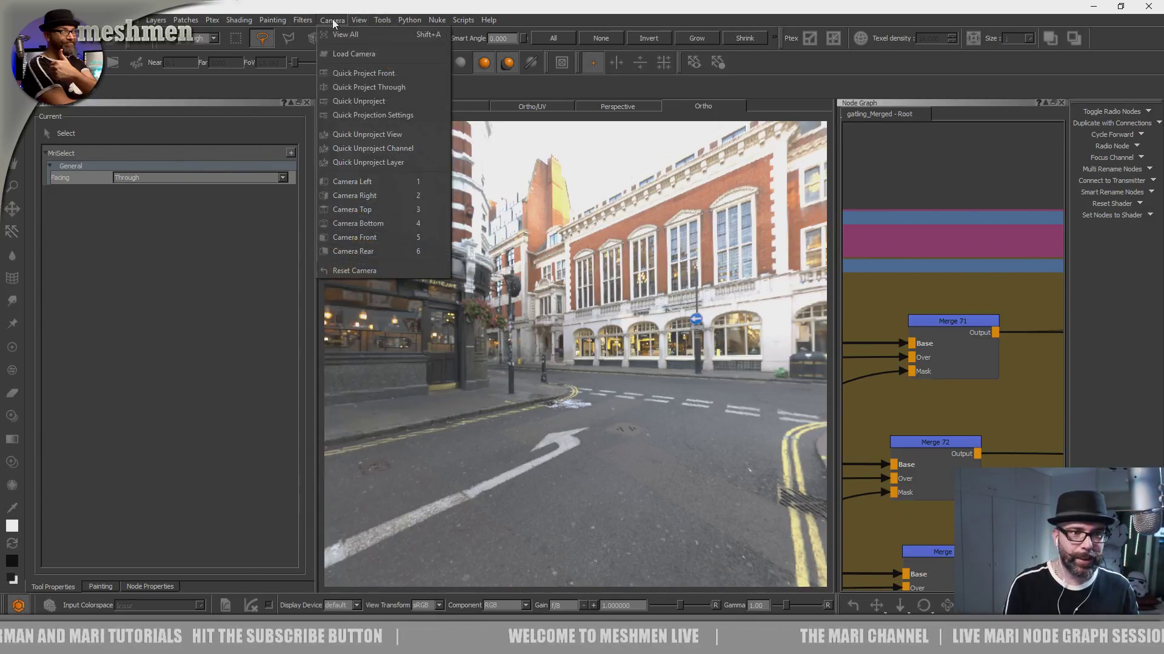
{"action": "left_click", "coordinate": [366, 271]}
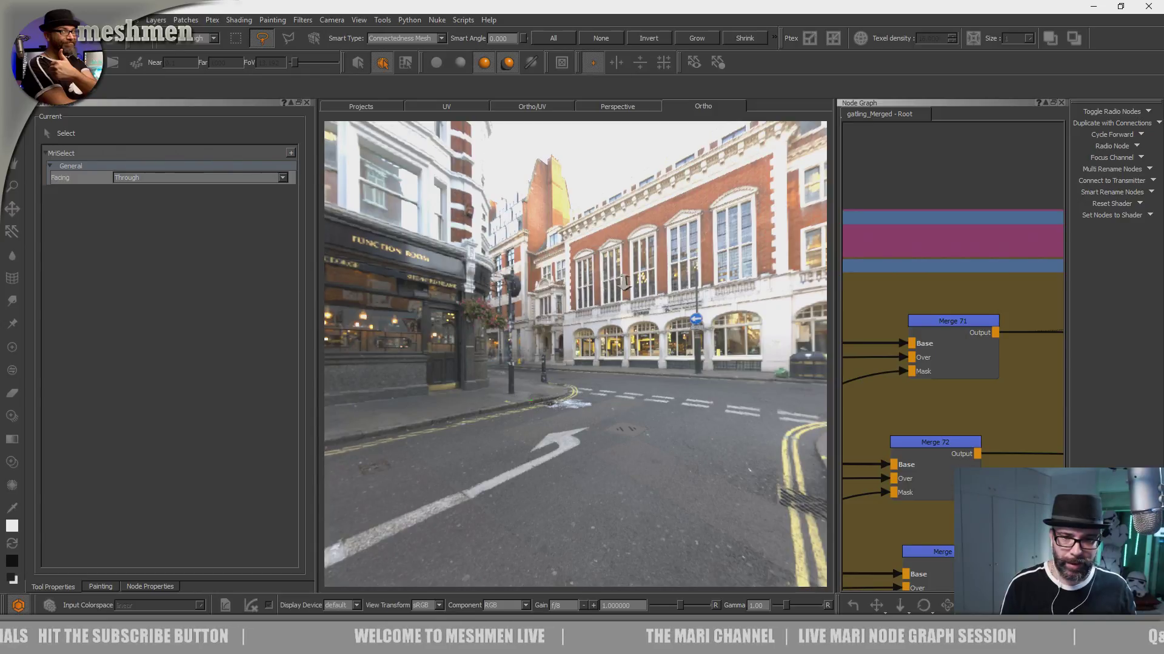
{"action": "right_click_drag", "start_coordinate": [622, 274], "coordinate": [538, 362], "text": "alt"}
{"action": "middle_click_drag", "start_coordinate": [538, 362], "coordinate": [675, 275], "text": "alt"}
{"action": "right_click_drag", "start_coordinate": [675, 275], "coordinate": [546, 318], "text": "alt"}
{"action": "middle_click_drag", "start_coordinate": [546, 318], "coordinate": [592, 318], "text": "alt"}
{"action": "right_click_drag", "start_coordinate": [592, 317], "coordinate": [586, 302], "text": "alt"}
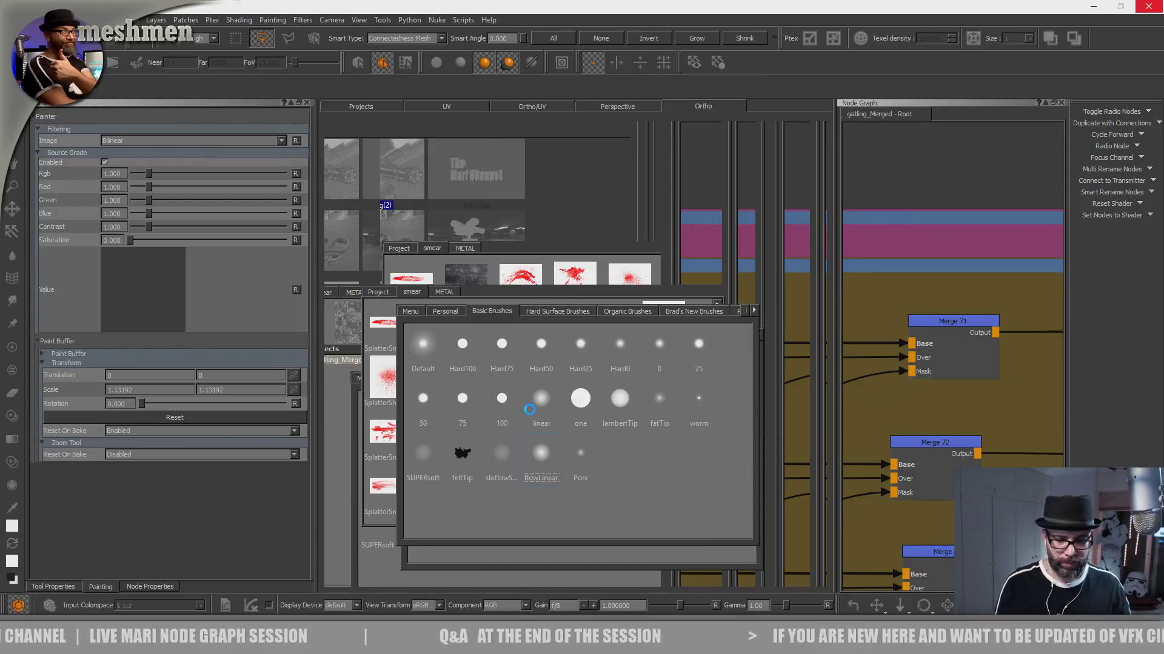
{"action": "left_click_drag", "start_coordinate": [536, 418], "coordinate": [574, 328], "text": "alt"}
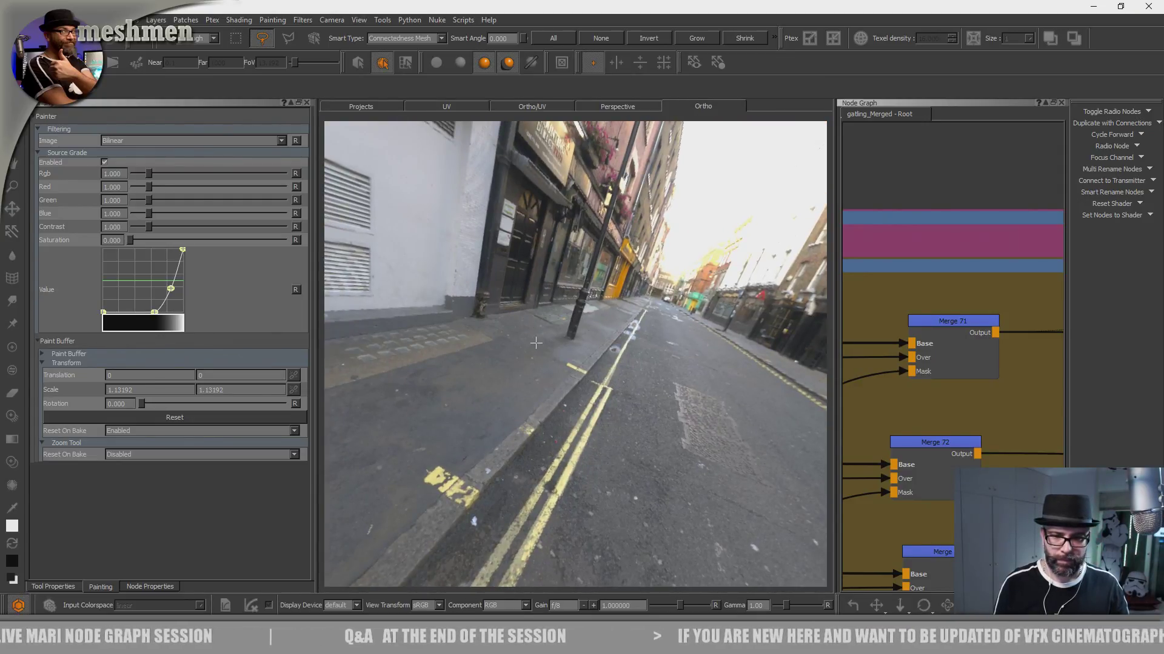
- Show the Lights palette and turn off the Environment light
{"action": "right_click", "coordinate": [564, 25]}
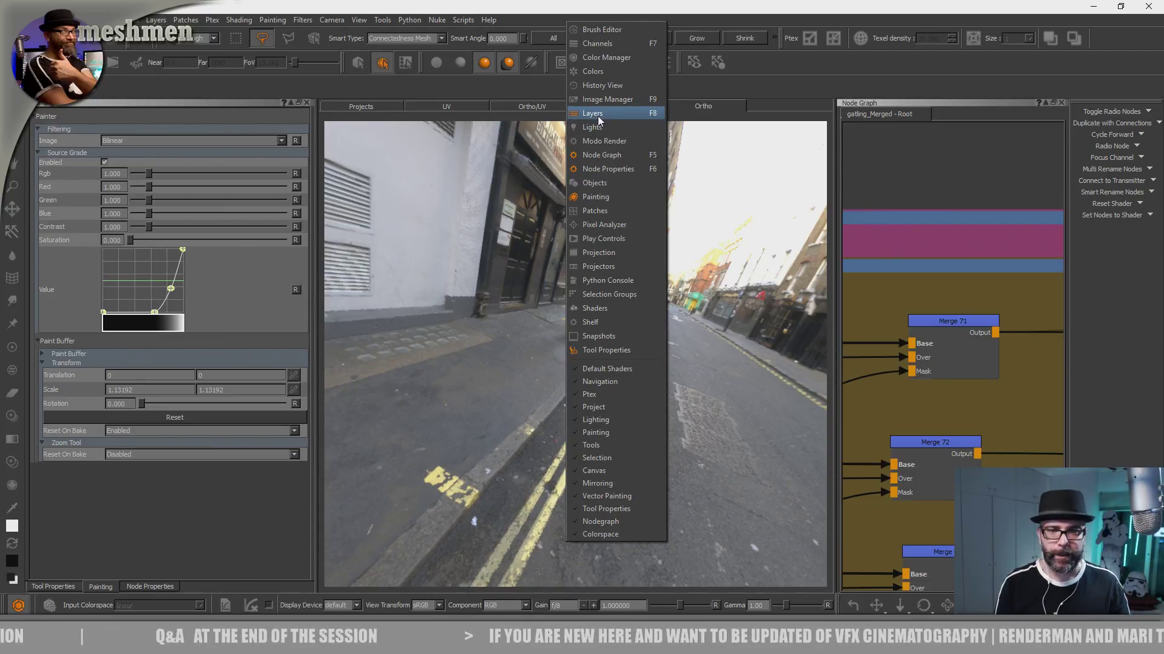
{"action": "left_click", "coordinate": [592, 128]}
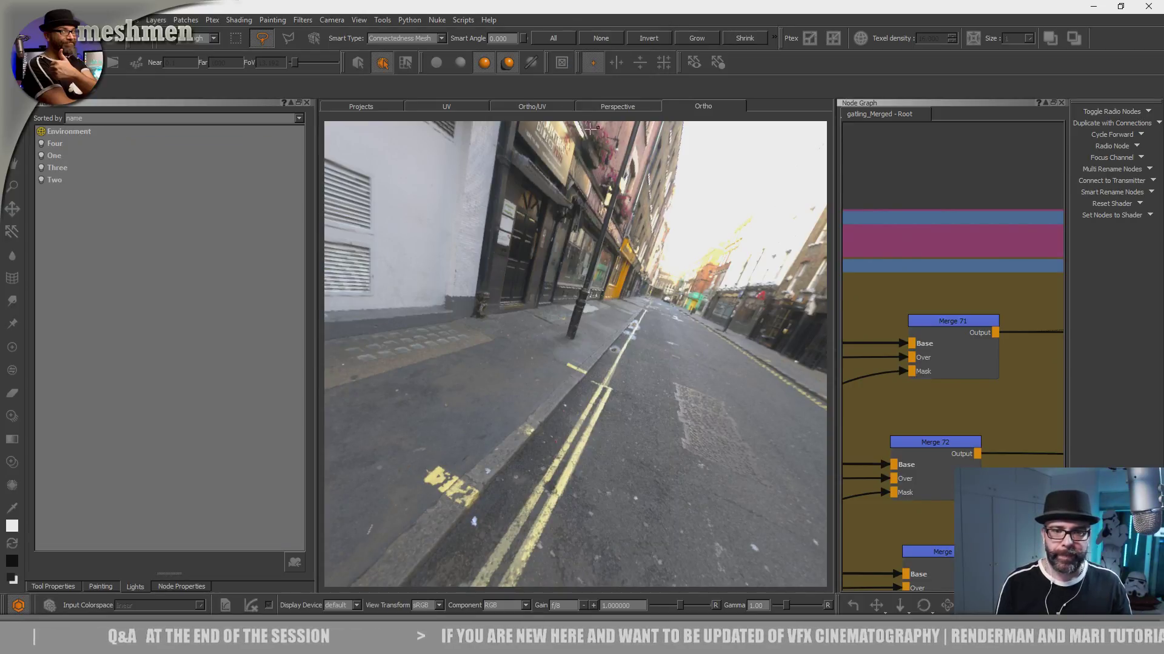
{"action": "left_click", "coordinate": [41, 132]}
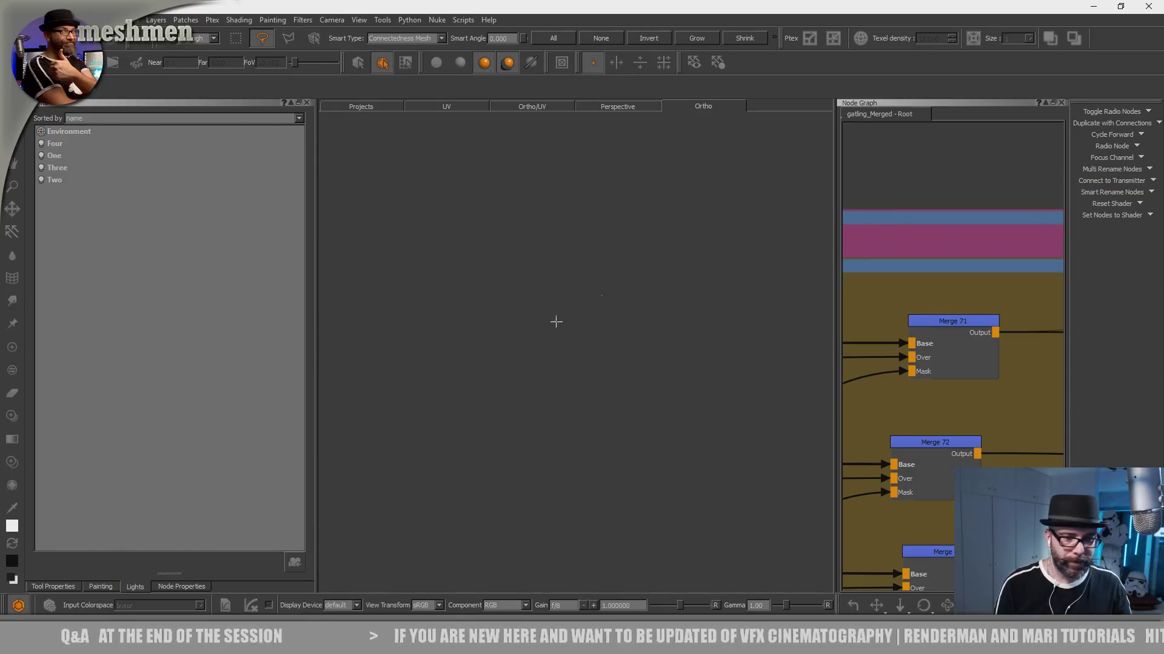
- Search for the gun against the plain background, try framing it, and reset the Ortho camera
{"action": "middle_click_drag", "start_coordinate": [598, 325], "coordinate": [567, 315], "text": "alt"}
{"action": "right_click_drag", "start_coordinate": [566, 315], "coordinate": [751, 315], "text": "alt"}
{"action": "middle_click_drag", "start_coordinate": [657, 316], "coordinate": [692, 483], "text": "alt"}
{"action": "right_click_drag", "start_coordinate": [692, 483], "coordinate": [739, 365], "text": "alt"}
{"action": "middle_click_drag", "start_coordinate": [648, 329], "coordinate": [652, 462], "text": "alt"}
{"action": "right_click_drag", "start_coordinate": [652, 463], "coordinate": [701, 349], "text": "alt"}
{"action": "left_click_drag", "start_coordinate": [660, 427], "coordinate": [647, 397], "text": "alt"}
{"action": "key", "text": "f"}
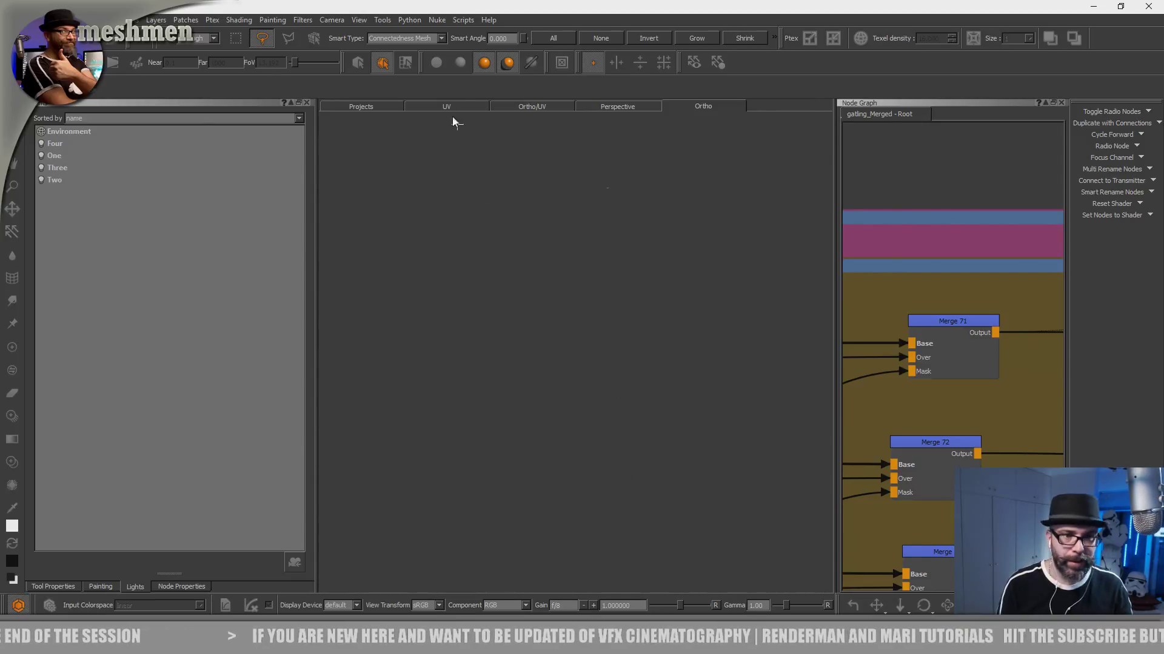
{"action": "left_click", "coordinate": [332, 20]}
{"action": "left_click", "coordinate": [368, 270]}
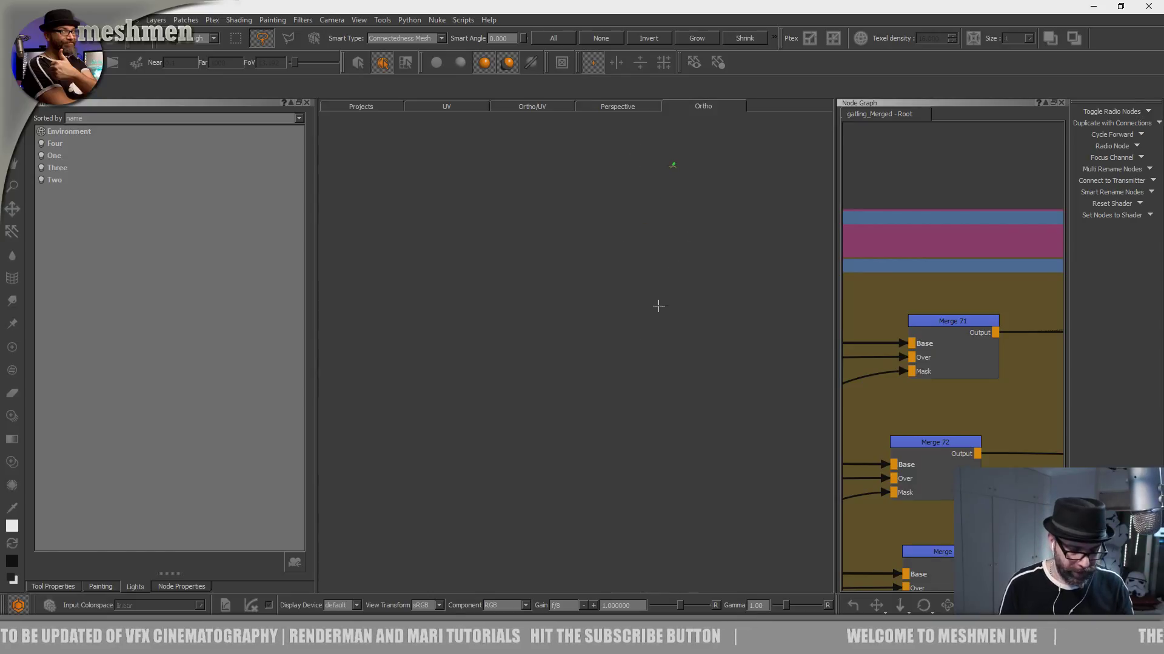
{"action": "right_click", "coordinate": [671, 235]}
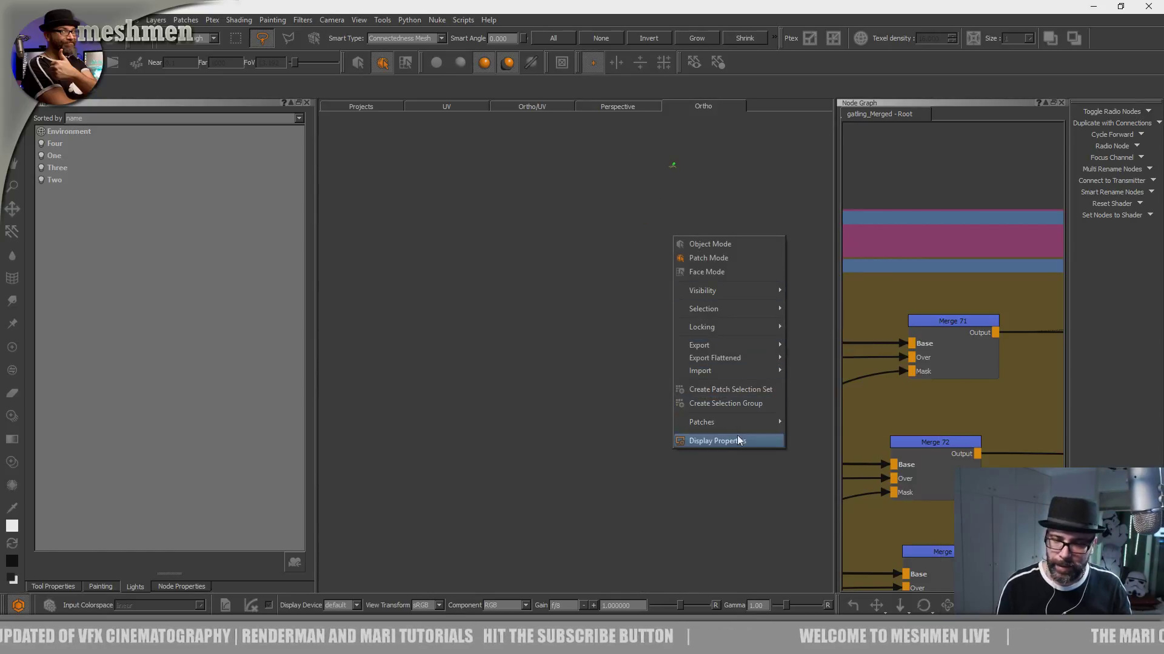
{"action": "mouse_move", "coordinate": [736, 420]}
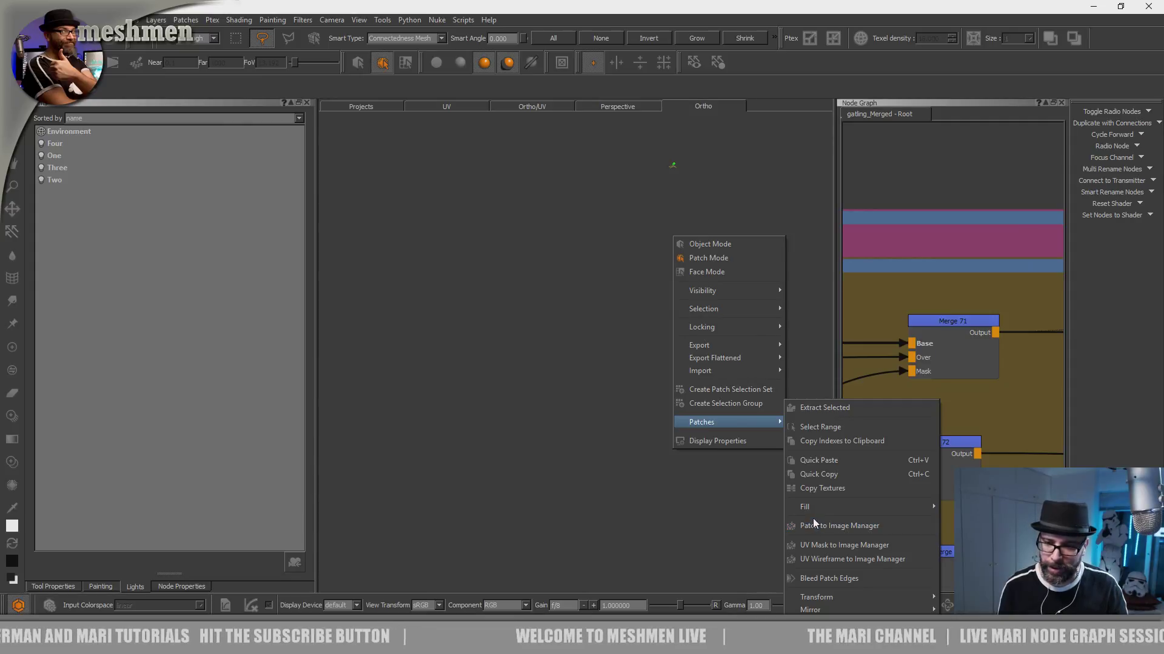
{"action": "mouse_move", "coordinate": [813, 511]}
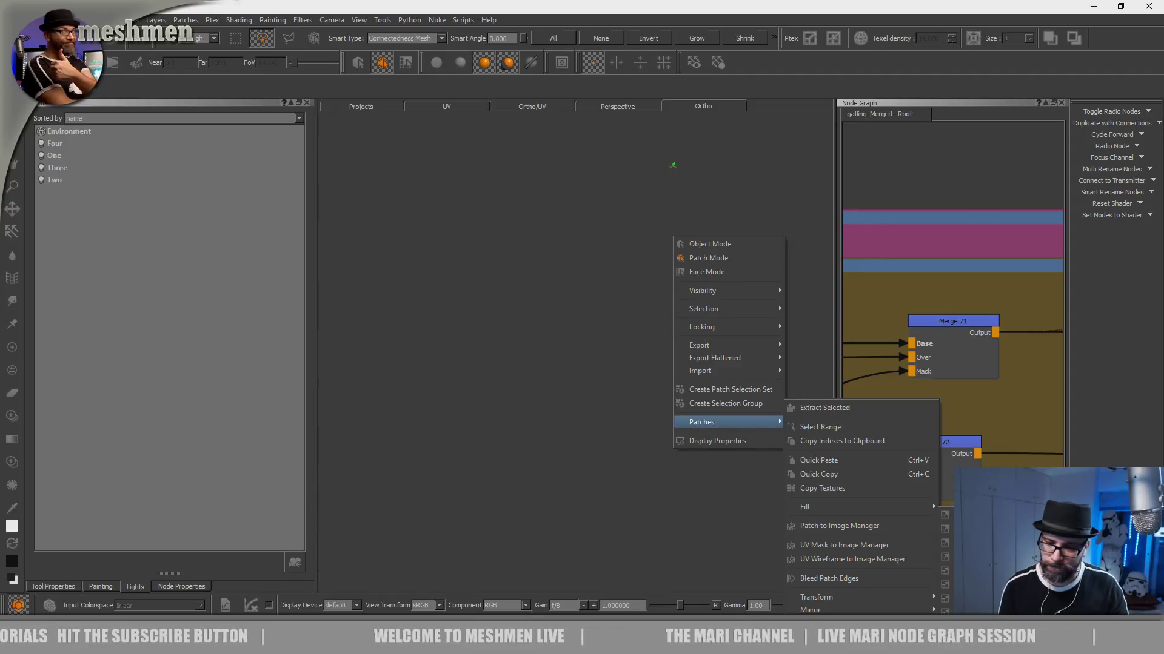
{"action": "left_click", "coordinate": [1111, 246]}
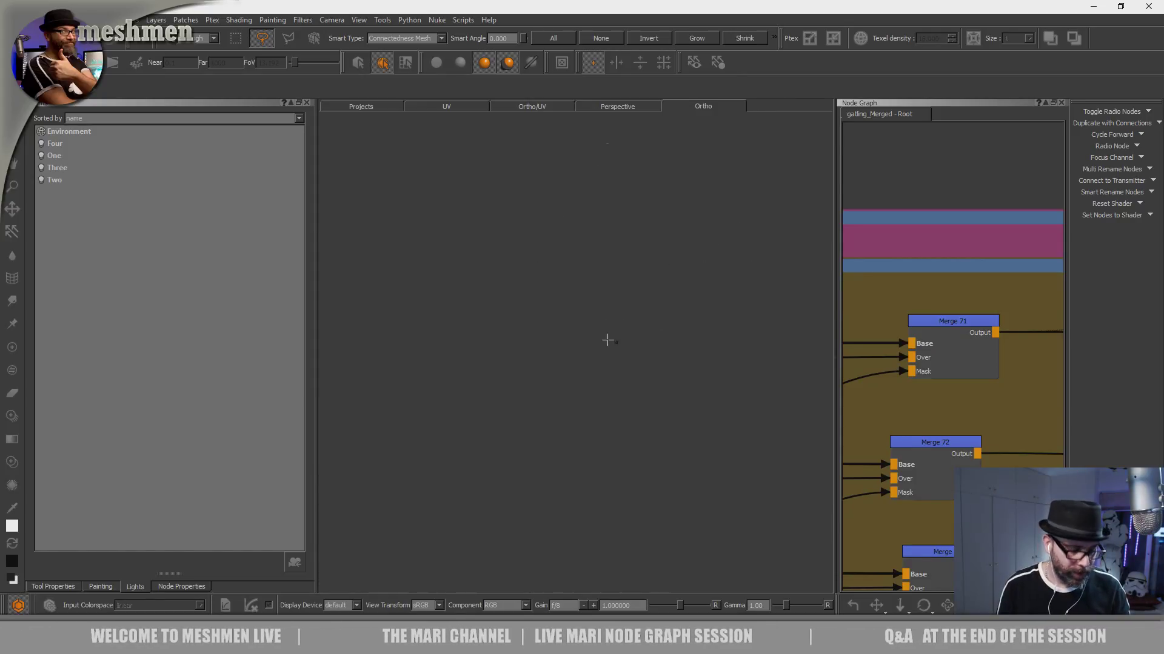
- Reset the Ortho camera once more and try to bring the tiny distant gun closer
{"action": "left_click", "coordinate": [332, 20]}
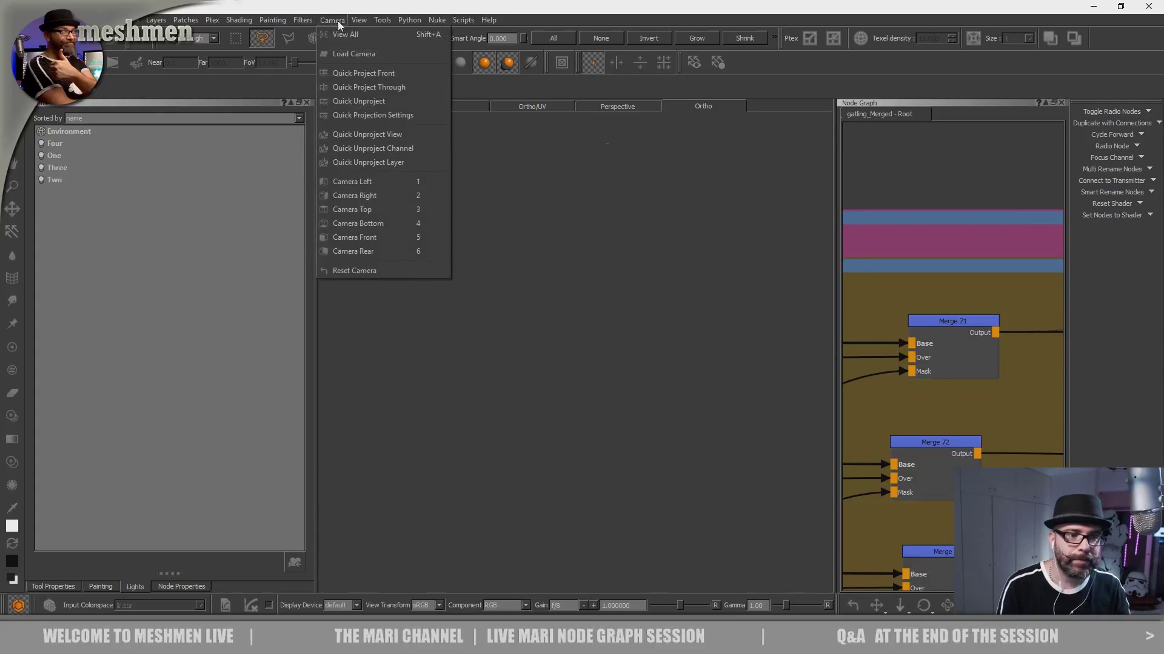
{"action": "left_click", "coordinate": [362, 270]}
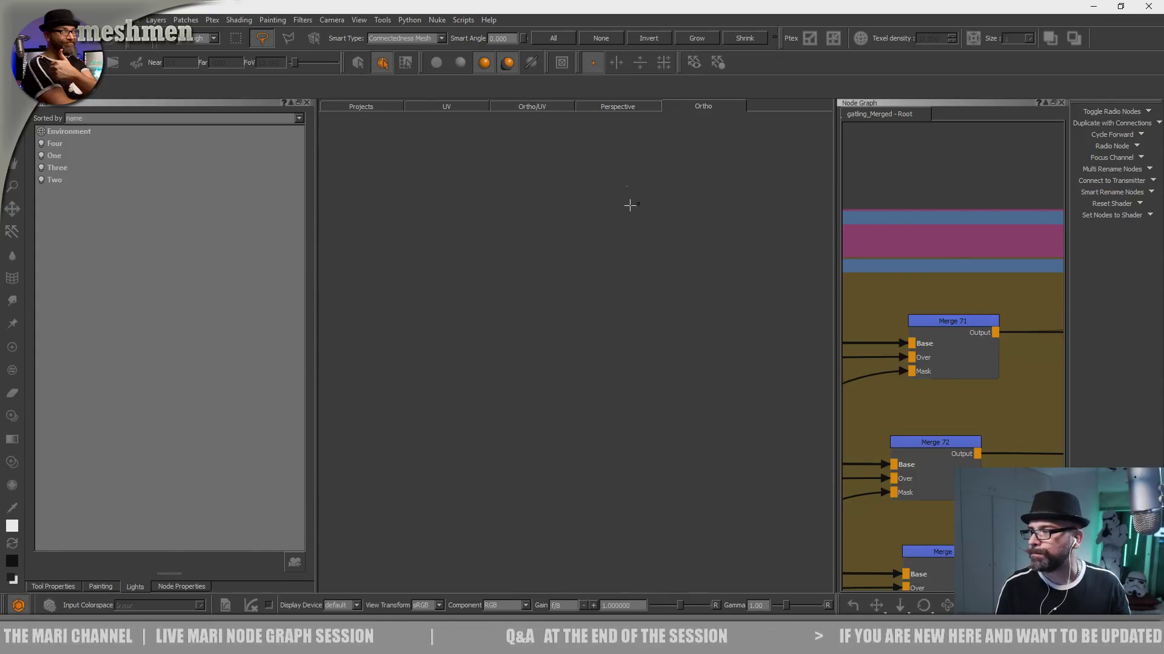
{"action": "middle_click_drag", "start_coordinate": [638, 208], "coordinate": [623, 229], "text": "alt"}
{"action": "right_click_drag", "start_coordinate": [623, 229], "coordinate": [708, 198], "text": "alt"}
{"action": "middle_click_drag", "start_coordinate": [707, 198], "coordinate": [600, 415], "text": "alt"}
{"action": "right_click_drag", "start_coordinate": [600, 415], "coordinate": [671, 256], "text": "alt"}
{"action": "middle_click_drag", "start_coordinate": [628, 238], "coordinate": [660, 402], "text": "alt"}
{"action": "right_click_drag", "start_coordinate": [633, 311], "coordinate": [686, 280], "text": "alt"}
{"action": "middle_click_drag", "start_coordinate": [632, 335], "coordinate": [646, 309], "text": "alt"}
{"action": "right_click_drag", "start_coordinate": [634, 327], "coordinate": [694, 276], "text": "alt"}
{"action": "middle_click_drag", "start_coordinate": [652, 352], "coordinate": [668, 367], "text": "alt"}
{"action": "right_click_drag", "start_coordinate": [668, 367], "coordinate": [712, 327], "text": "alt"}
{"action": "left_click_drag", "start_coordinate": [712, 328], "coordinate": [698, 366], "text": "alt"}
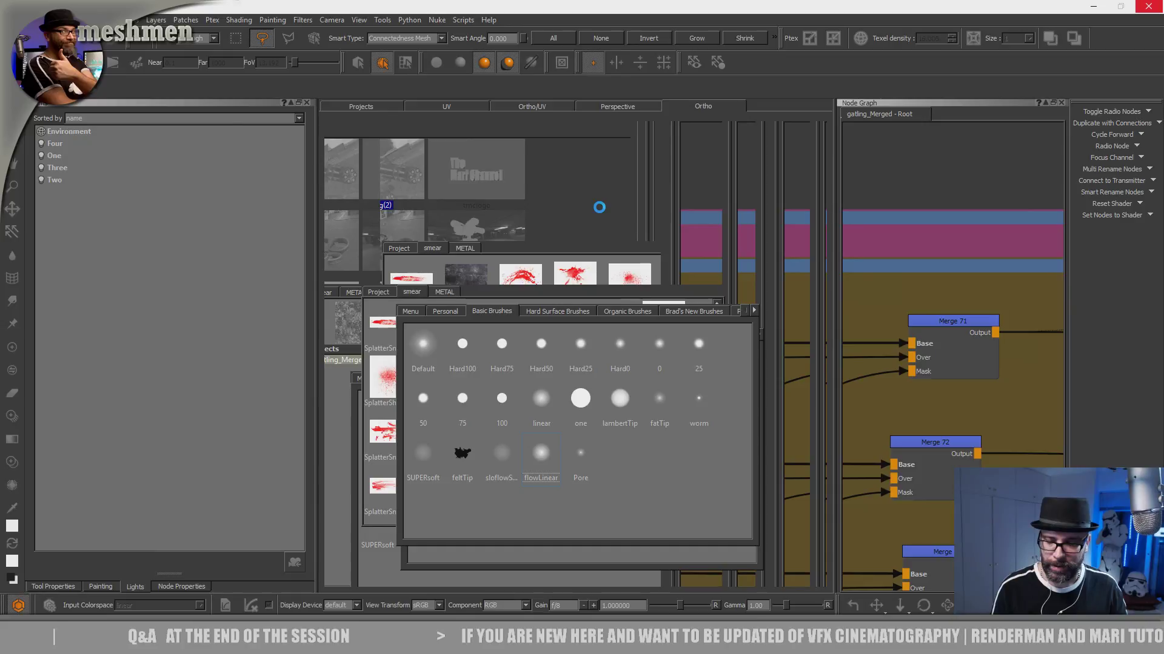
- Switch to Object Mode and look through the selection commands for the whole vehicle
{"action": "right_click", "coordinate": [599, 208]}
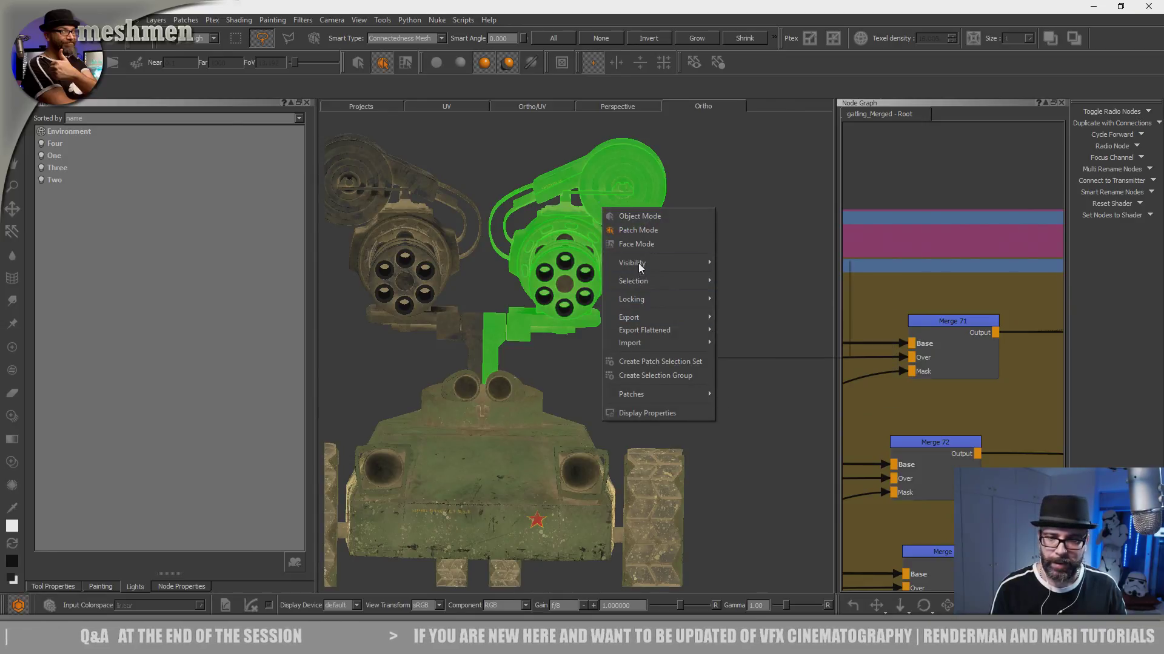
{"action": "mouse_move", "coordinate": [642, 263]}
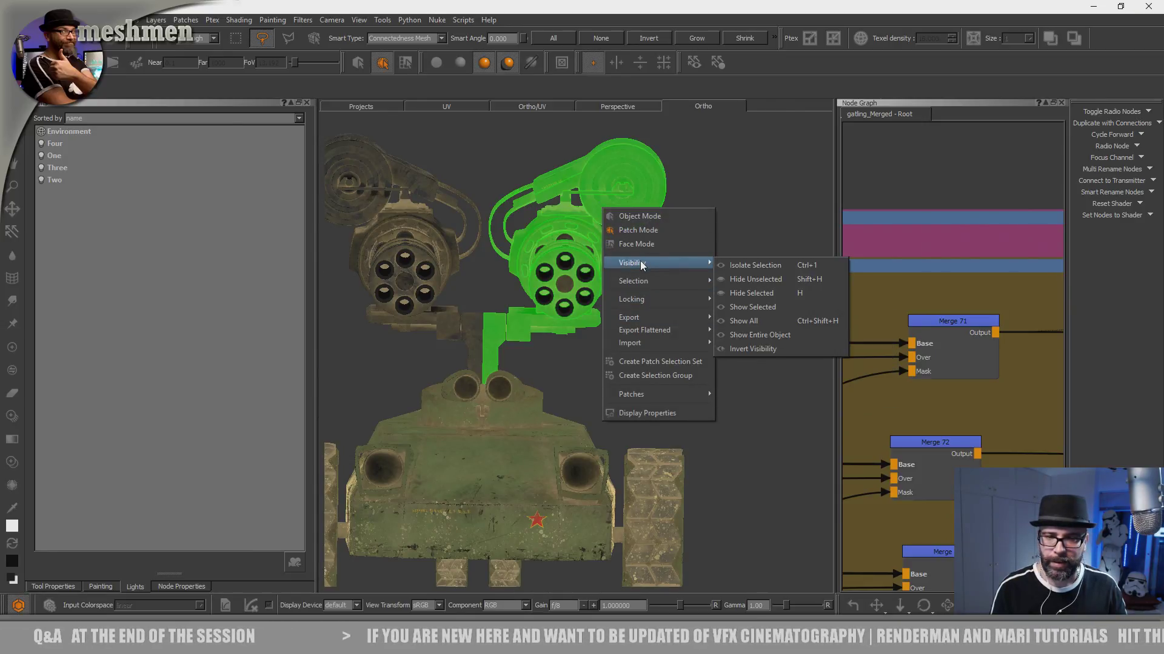
{"action": "left_click", "coordinate": [645, 216]}
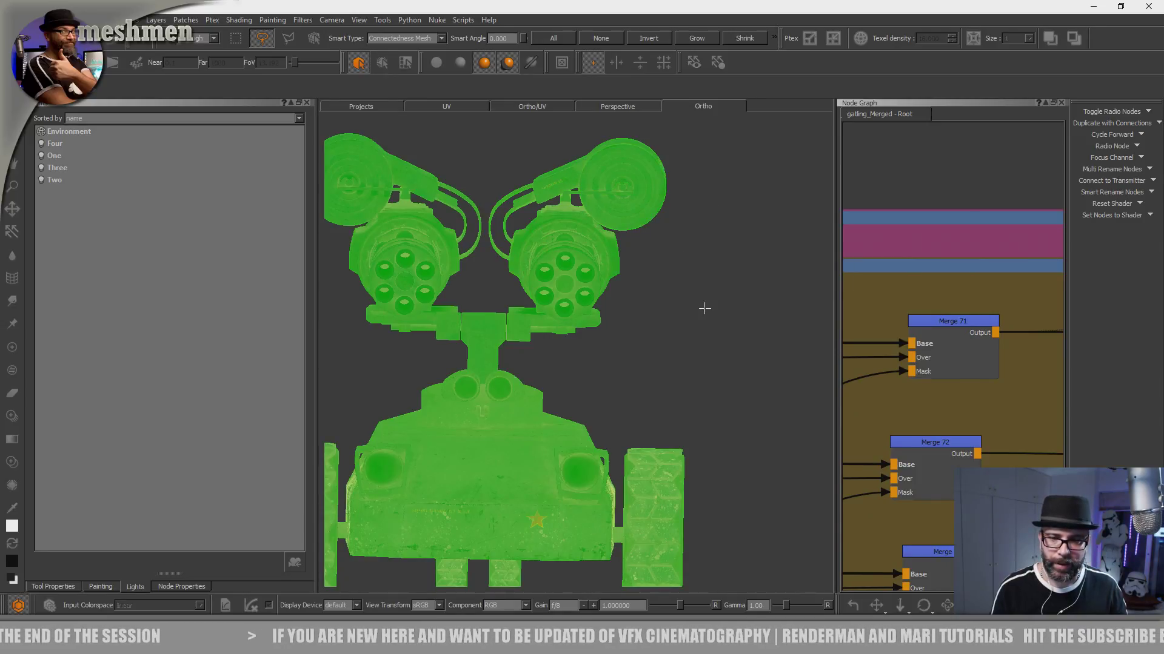
{"action": "left_click_drag", "start_coordinate": [704, 308], "coordinate": [693, 315], "text": "alt"}
{"action": "right_click", "coordinate": [719, 284]}
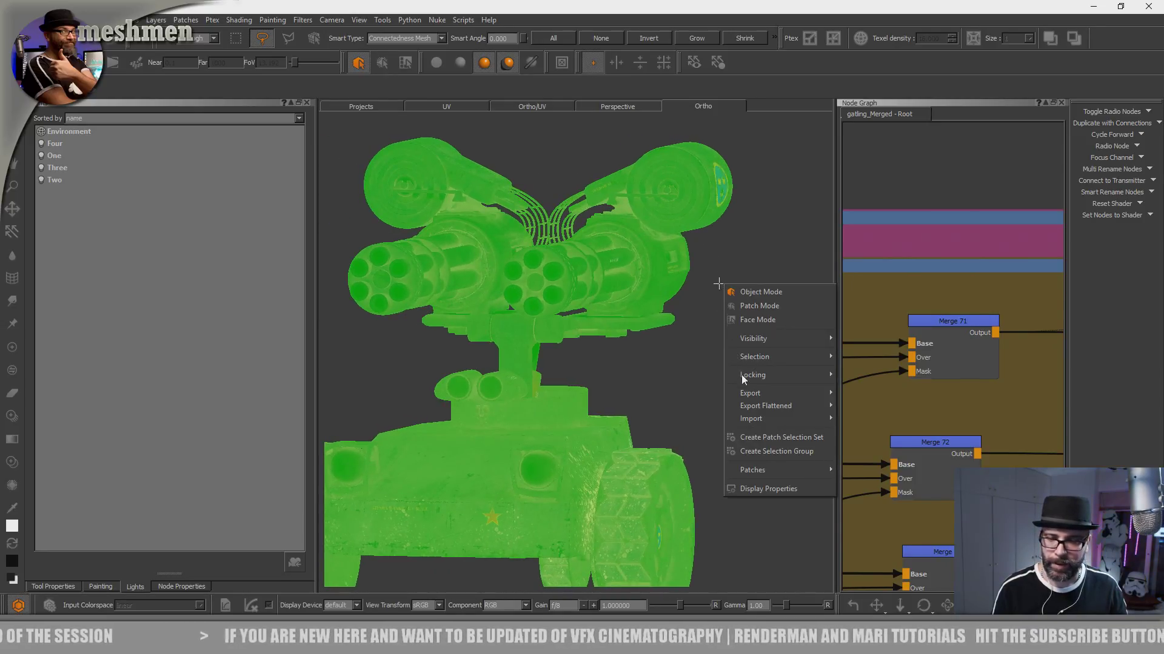
{"action": "mouse_move", "coordinate": [760, 357]}
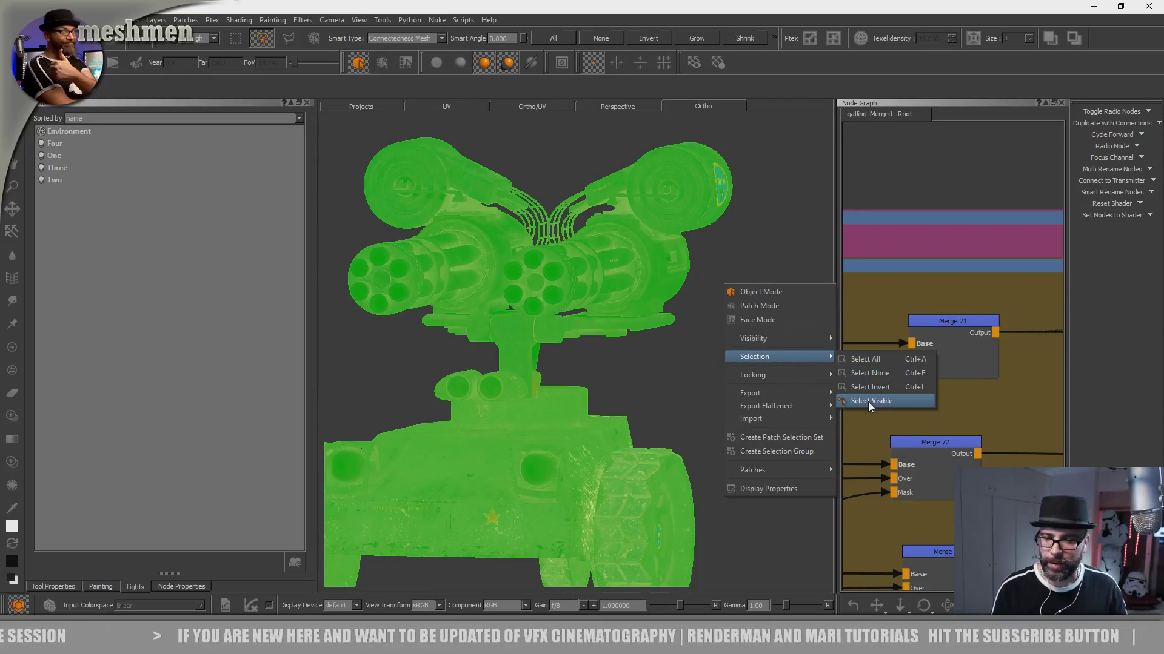
{"action": "key", "text": "Escape"}
{"action": "key", "text": "Escape"}
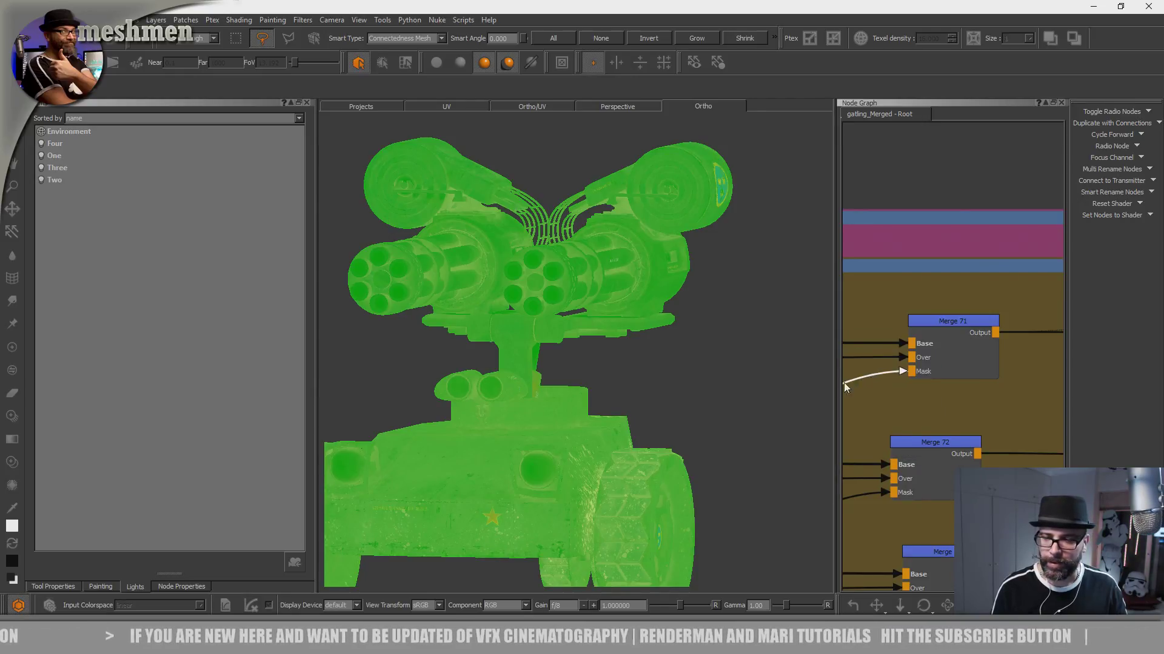
- Reset the camera and examine the whole vehicle in the standard orthographic side views and from oblique angles
{"action": "left_click_drag", "start_coordinate": [716, 386], "coordinate": [714, 382], "text": "alt"}
{"action": "middle_click_drag", "start_coordinate": [690, 362], "coordinate": [686, 371], "text": "alt"}
{"action": "scroll", "coordinate": [685, 371], "scroll_direction": "down", "scroll_amount": 3}
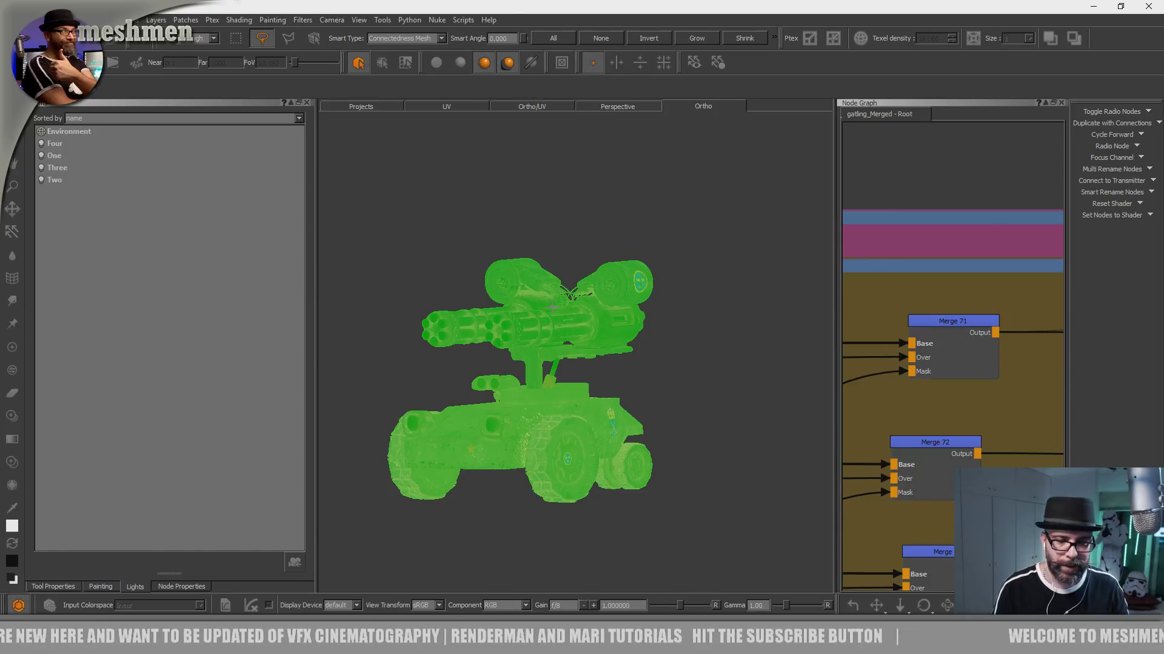
{"action": "middle_click_drag", "start_coordinate": [552, 306], "coordinate": [579, 259], "text": "alt"}
{"action": "left_click_drag", "start_coordinate": [547, 222], "coordinate": [527, 221], "text": "alt"}
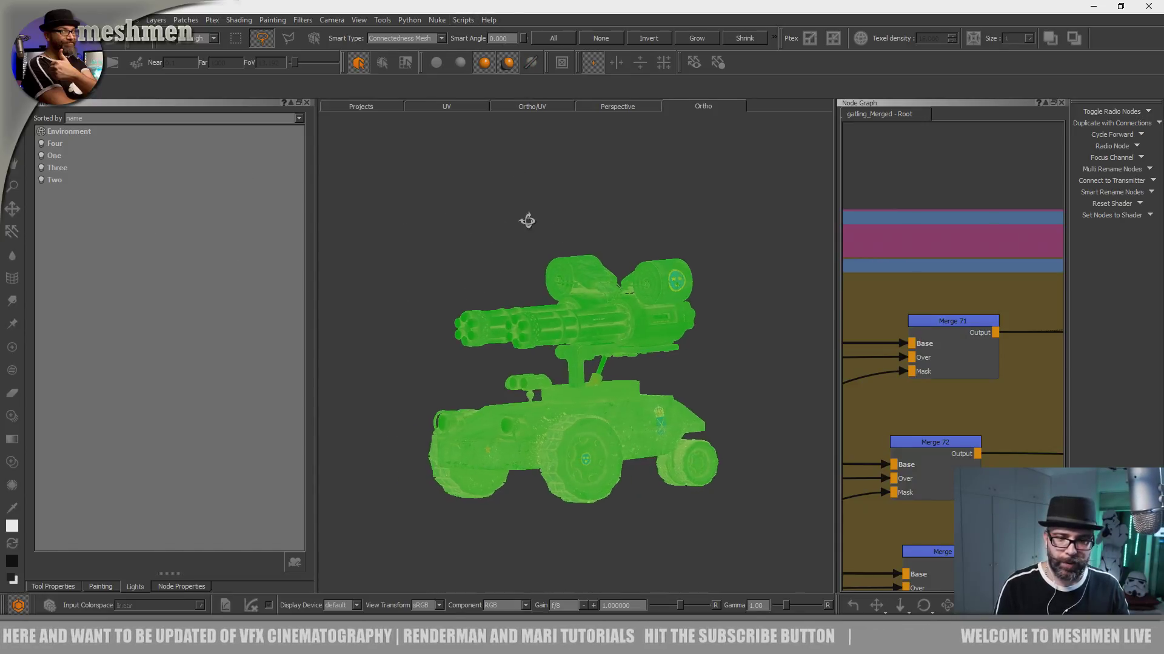
{"action": "middle_click_drag", "start_coordinate": [527, 220], "coordinate": [536, 241], "text": "alt"}
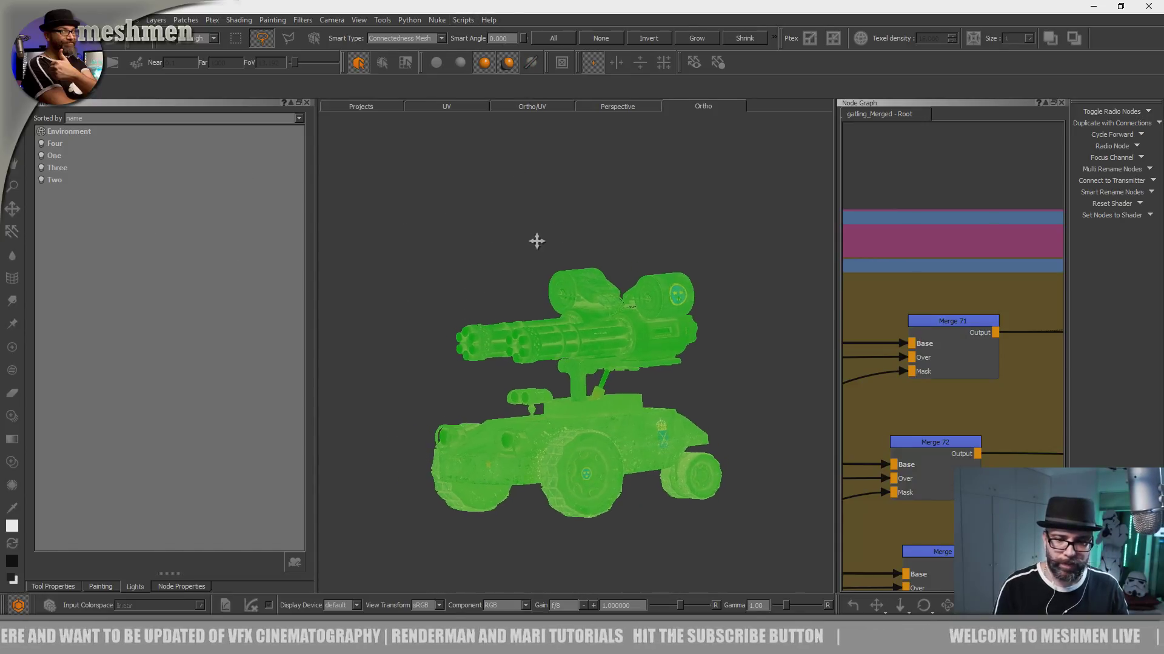
{"action": "left_click", "coordinate": [333, 21]}
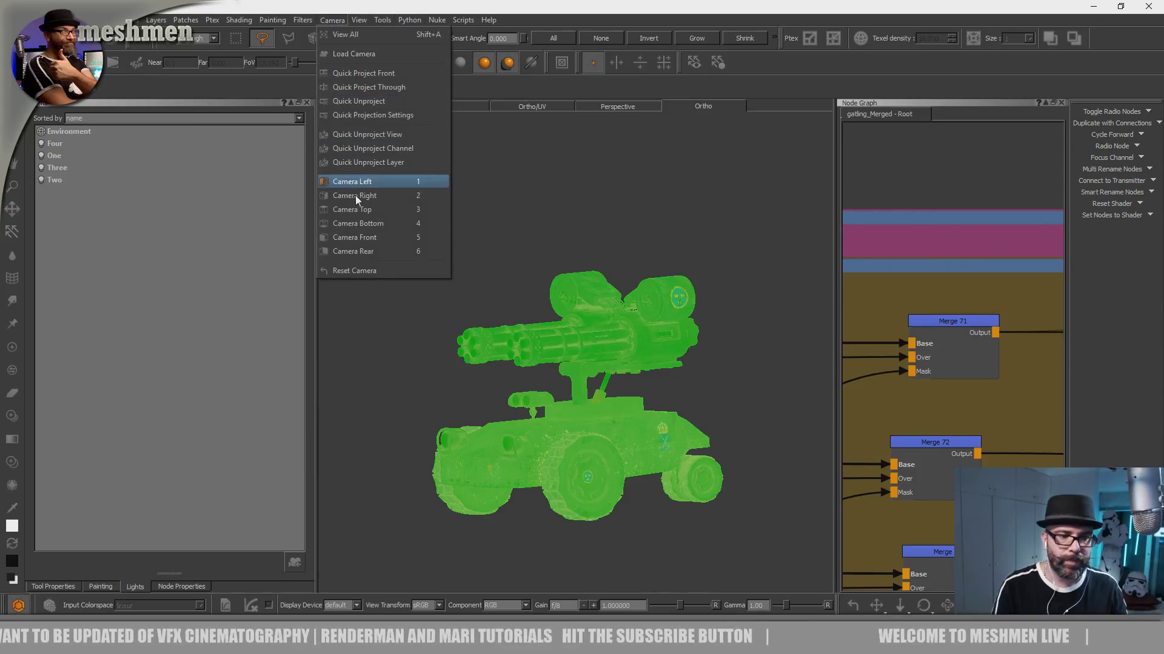
{"action": "left_click", "coordinate": [357, 271]}
{"action": "middle_click_drag", "start_coordinate": [409, 302], "coordinate": [457, 326], "text": "alt"}
{"action": "right_click_drag", "start_coordinate": [469, 354], "coordinate": [434, 339], "text": "alt"}
{"action": "key", "text": "s"}
{"action": "key", "text": "Left"}
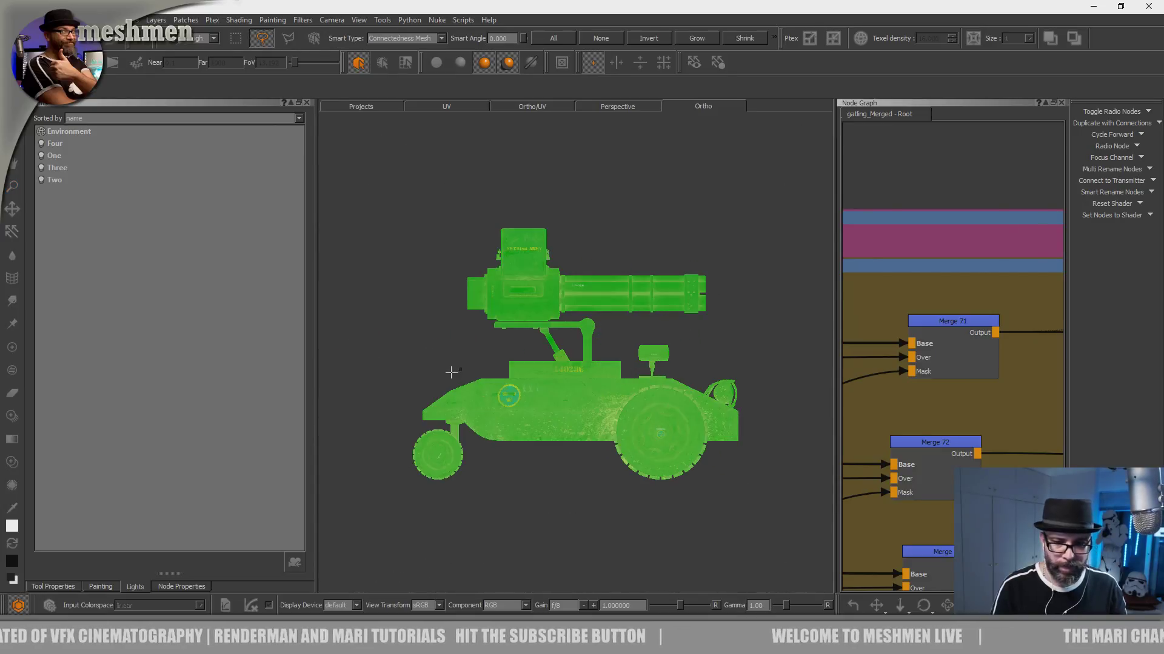
{"action": "key", "text": "Right"}
{"action": "key", "text": "Up"}
{"action": "key", "text": "Left"}
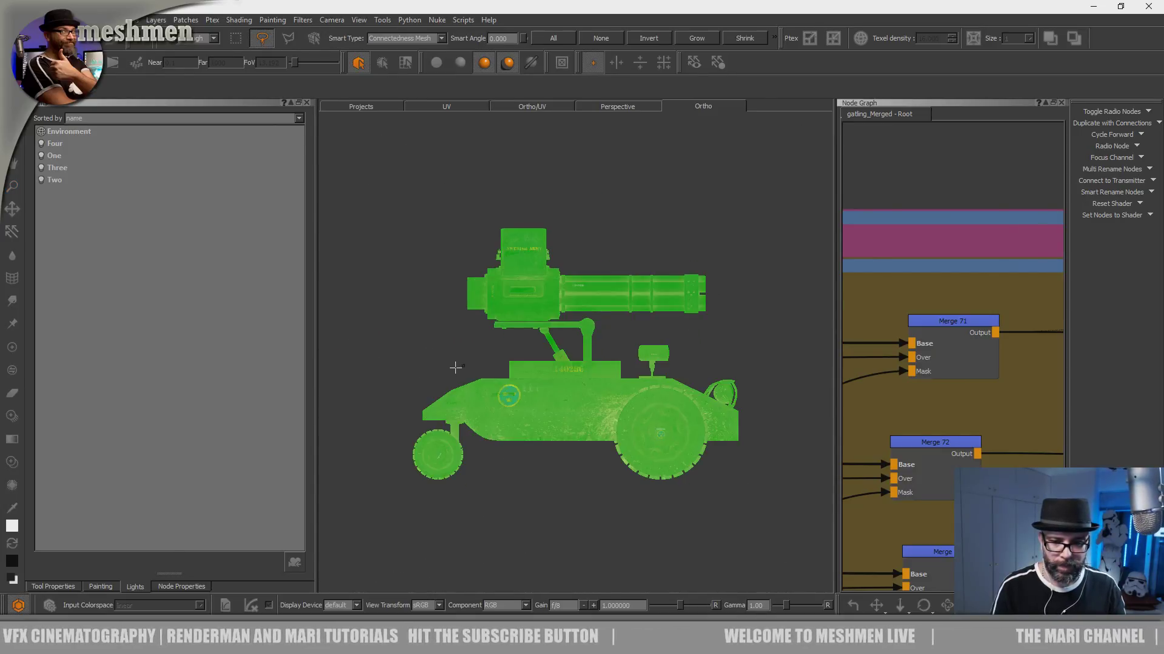
{"action": "left_click_drag", "start_coordinate": [433, 364], "coordinate": [697, 347], "text": "alt"}
{"action": "key", "text": "Left"}
{"action": "middle_click_drag", "start_coordinate": [765, 330], "coordinate": [740, 335], "text": "alt"}
{"action": "mouse_move", "coordinate": [741, 335]}
{"action": "left_mouse_down", "text": "alt"}
{"action": "mouse_move", "coordinate": [554, 368]}
{"action": "mouse_move", "coordinate": [445, 369]}
{"action": "left_mouse_up", "text": "alt"}
{"action": "key", "text": "Left"}
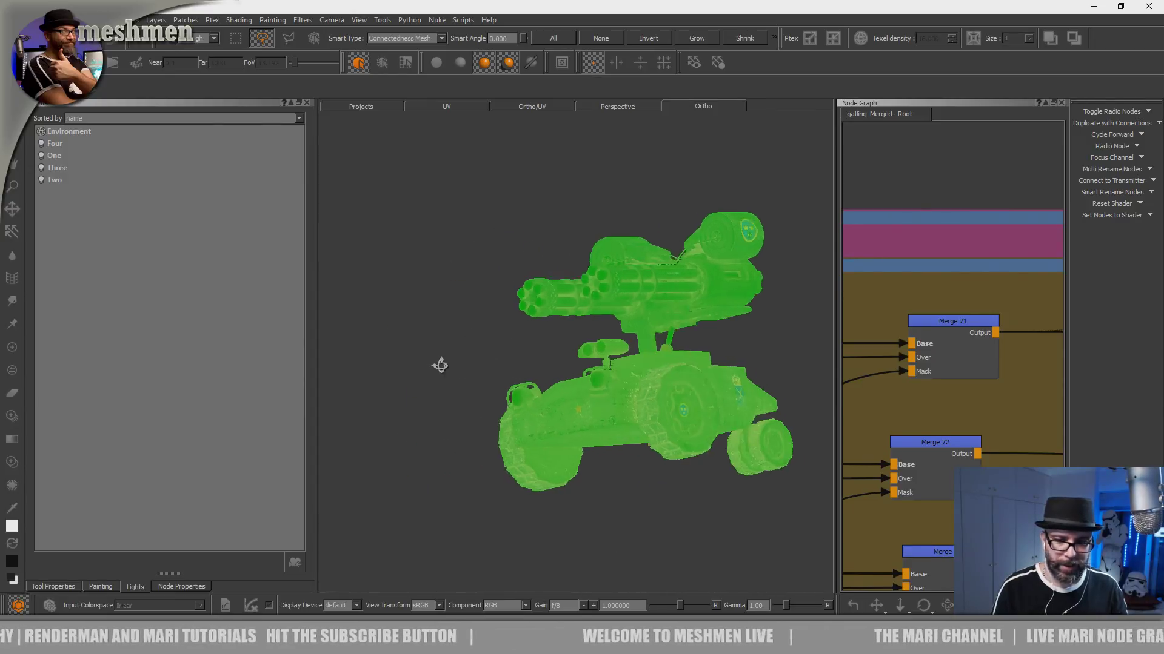
- Switch the selection to Patch Mode and deselect all patches on the vehicle
{"action": "left_click", "coordinate": [383, 63]}
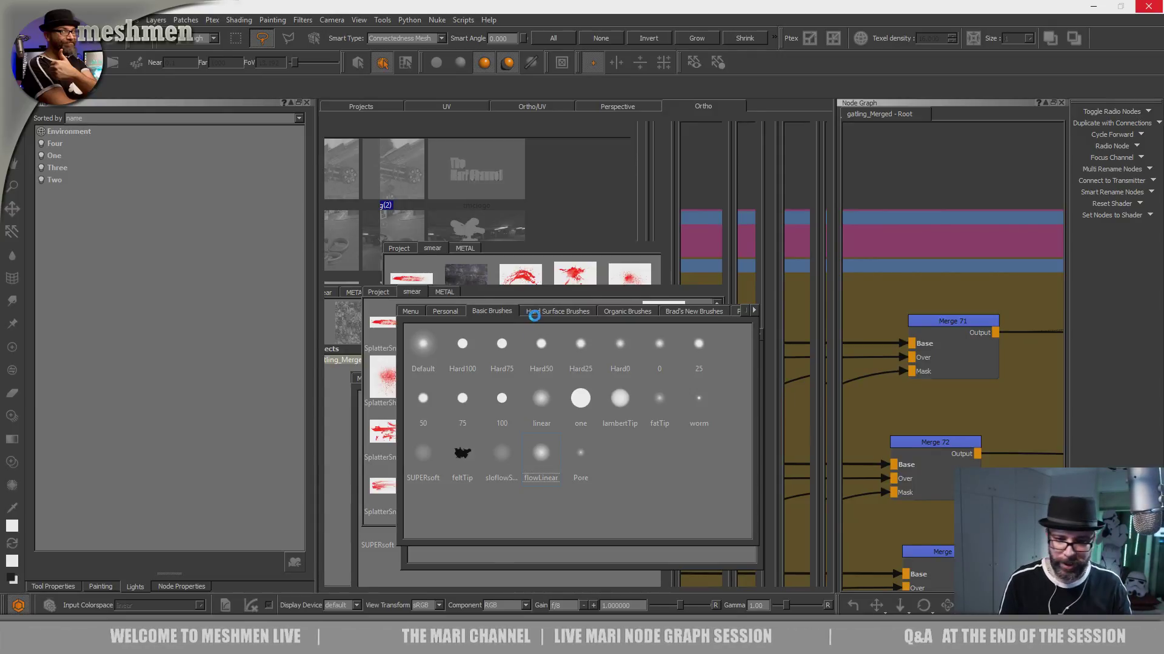
{"action": "right_click", "coordinate": [517, 339]}
{"action": "mouse_move", "coordinate": [573, 412]}
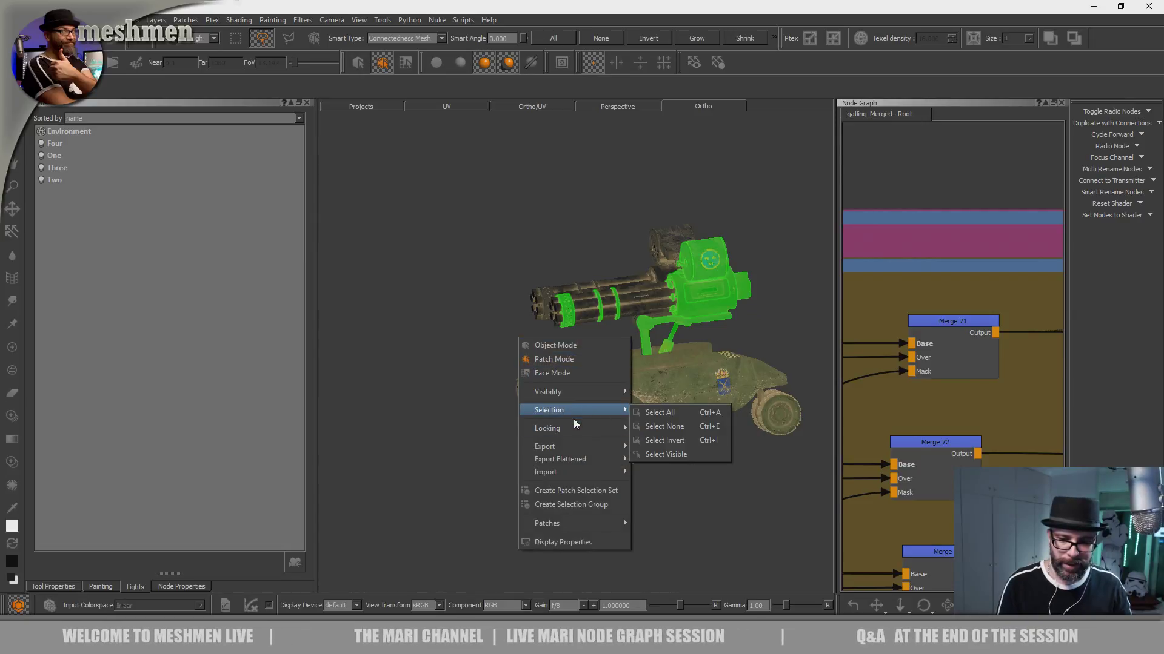
{"action": "left_click", "coordinate": [670, 426]}
- Examine the deselected vehicle in the standard orthographic views and from an oblique side angle
{"action": "left_click_drag", "start_coordinate": [711, 486], "coordinate": [724, 476], "text": "alt"}
{"action": "key", "text": "KP_4"}
{"action": "key", "text": "KP_6"}
{"action": "key", "text": "KP_8"}
{"action": "key", "text": "KP_2"}
{"action": "key", "text": "KP_5"}
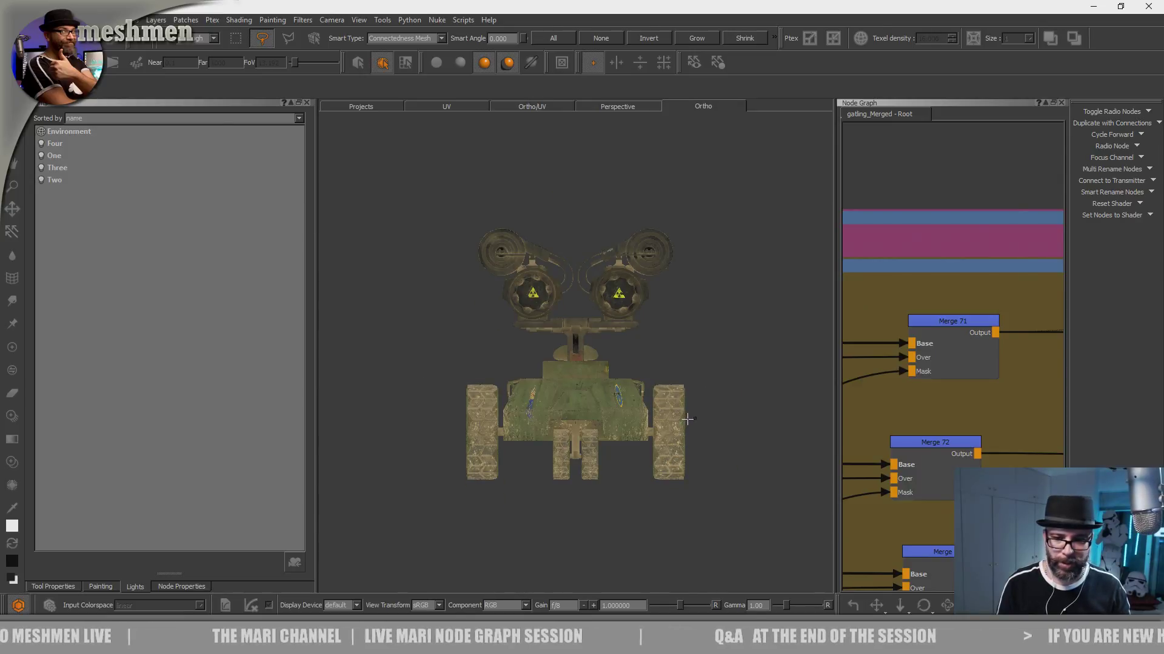
{"action": "key", "text": "KP_4"}
{"action": "left_click_drag", "start_coordinate": [670, 393], "coordinate": [475, 501], "text": "alt"}
{"action": "key", "text": "KP_4"}
{"action": "key", "text": "KP_6"}
{"action": "middle_click_drag", "start_coordinate": [479, 502], "coordinate": [483, 474], "text": "alt"}
{"action": "left_click_drag", "start_coordinate": [489, 519], "coordinate": [511, 520], "text": "alt"}
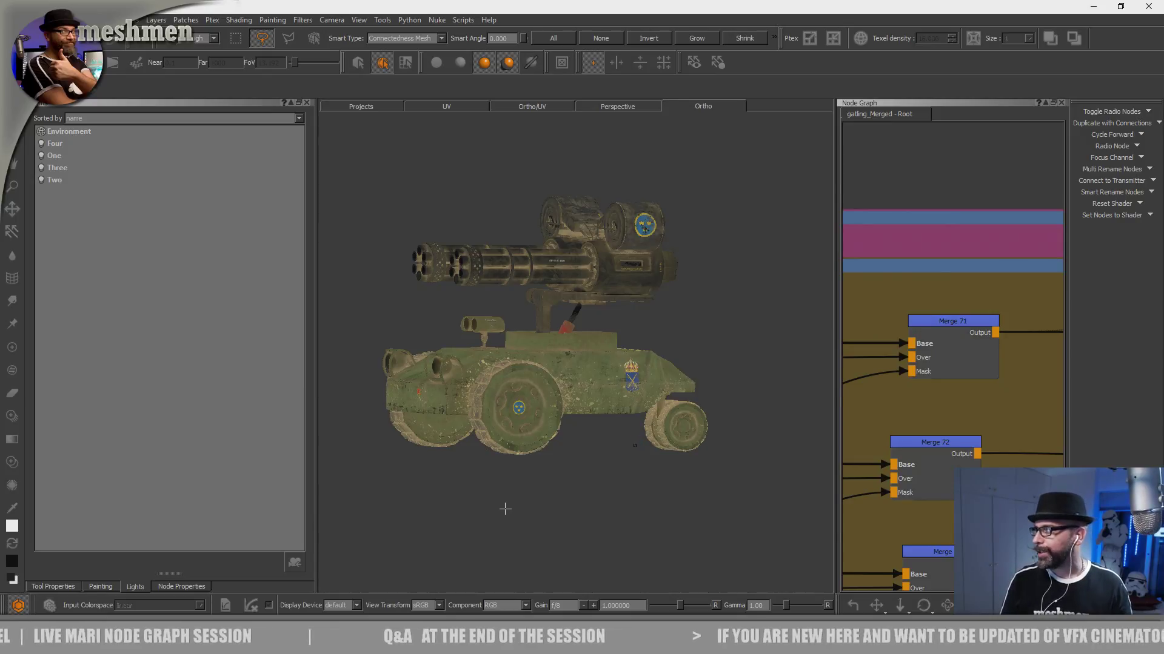
- Project oil splatters with Paint Through onto the ring where one gatling gun's barrels meet the housing
{"action": "scroll", "coordinate": [588, 397], "scroll_direction": "up", "scroll_amount": 10}
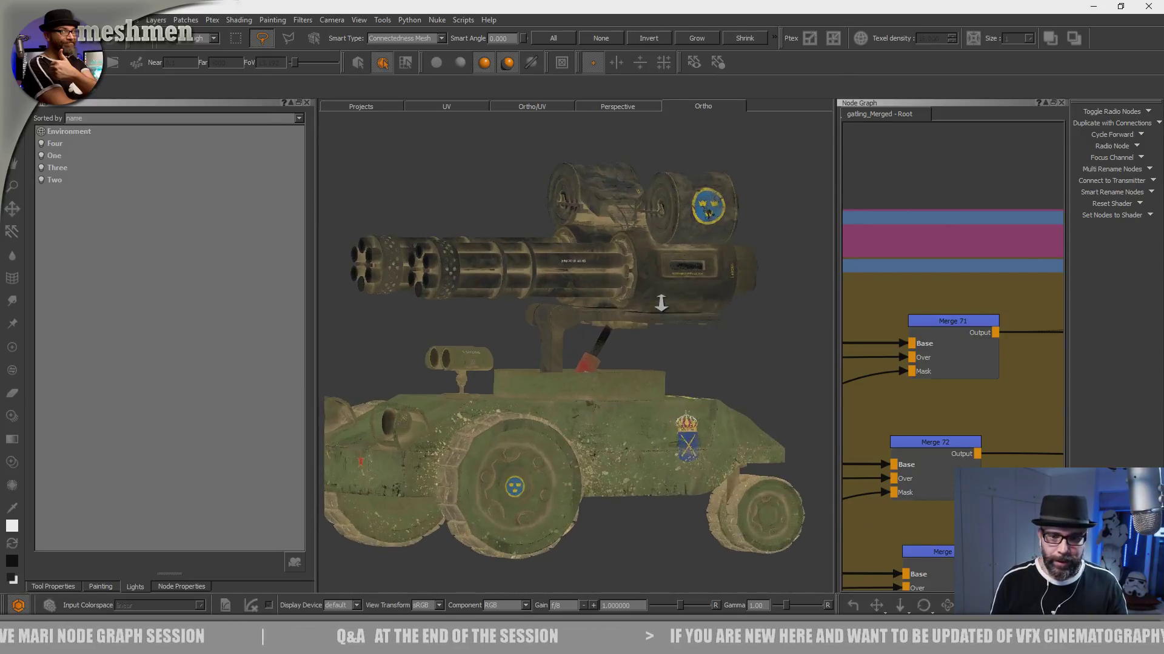
{"action": "scroll", "coordinate": [665, 308], "scroll_direction": "down", "scroll_amount": 8}
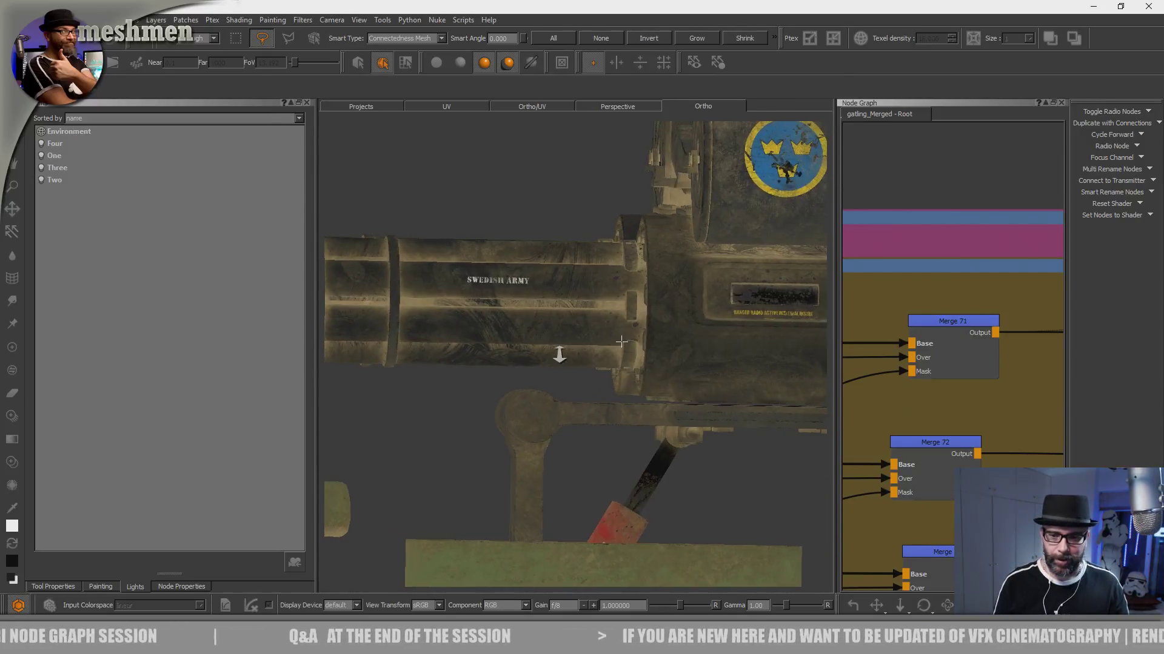
{"action": "left_click_drag", "start_coordinate": [665, 308], "coordinate": [615, 397], "text": "alt"}
{"action": "scroll", "coordinate": [684, 397], "scroll_direction": "up", "scroll_amount": 8}
{"action": "middle_click_drag", "start_coordinate": [615, 397], "coordinate": [645, 333], "text": "alt"}
{"action": "right_click_drag", "start_coordinate": [644, 333], "coordinate": [672, 379], "text": "alt"}
{"action": "left_click_drag", "start_coordinate": [673, 379], "coordinate": [733, 363], "text": "alt"}
{"action": "left_click_drag", "start_coordinate": [653, 405], "coordinate": [576, 394], "text": "alt"}
{"action": "middle_click_drag", "start_coordinate": [578, 339], "coordinate": [576, 394], "text": "alt"}
{"action": "right_click_drag", "start_coordinate": [575, 394], "coordinate": [619, 382], "text": "alt"}
{"action": "middle_click_drag", "start_coordinate": [618, 382], "coordinate": [643, 351], "text": "alt"}
{"action": "key", "text": "t"}
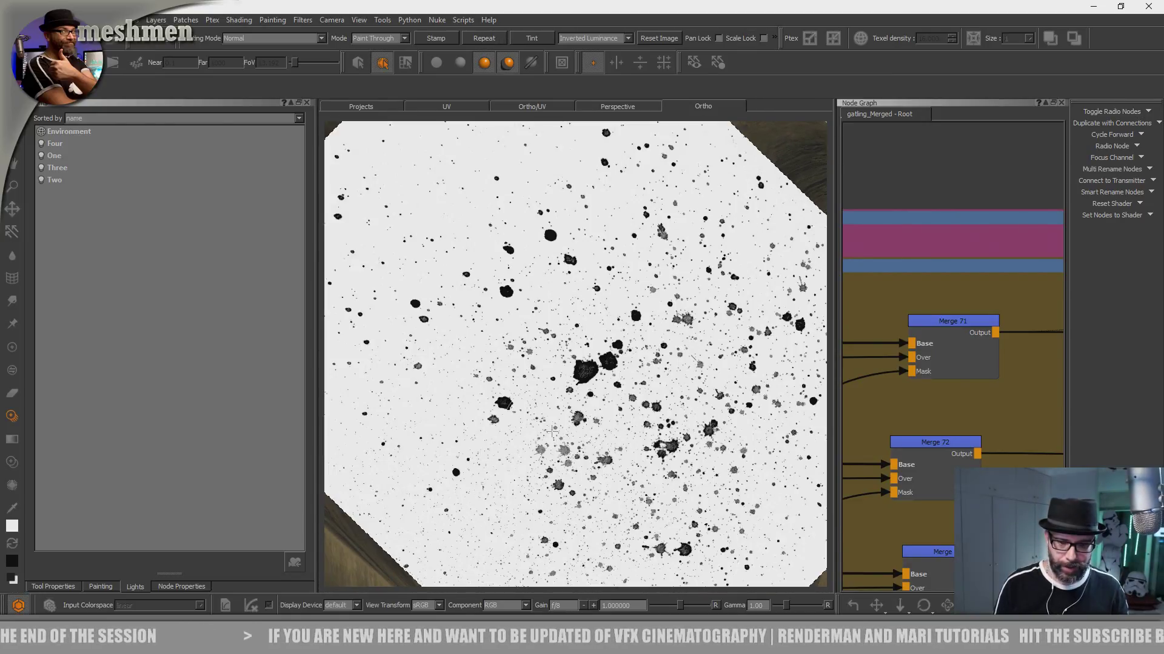
{"action": "left_click_drag", "start_coordinate": [552, 432], "coordinate": [551, 434]}
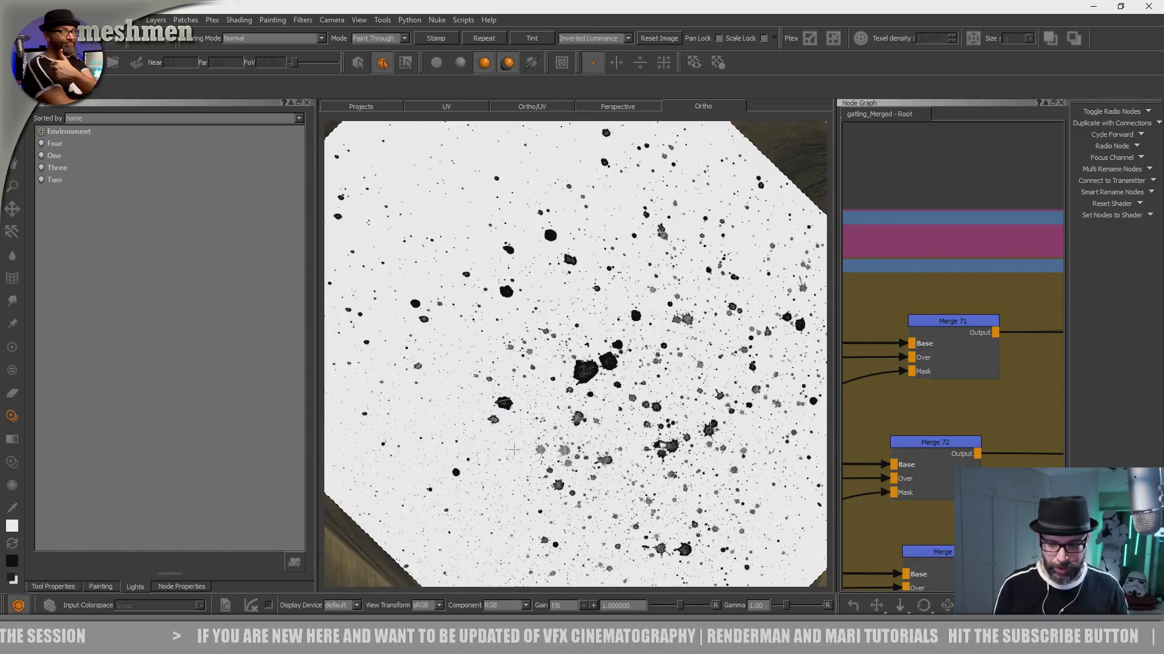
{"action": "left_click_drag", "start_coordinate": [522, 425], "coordinate": [537, 407]}
{"action": "mouse_move", "coordinate": [541, 411]}
{"action": "left_mouse_down", "text": "alt"}
{"action": "mouse_move", "coordinate": [534, 277]}
{"action": "mouse_move", "coordinate": [550, 450]}
{"action": "mouse_move", "coordinate": [563, 450]}
{"action": "left_mouse_up", "text": "alt"}
{"action": "mouse_move", "coordinate": [500, 340]}
{"action": "left_mouse_down"}
{"action": "mouse_move", "coordinate": [485, 346]}
{"action": "mouse_move", "coordinate": [482, 516]}
{"action": "mouse_move", "coordinate": [573, 534]}
{"action": "mouse_move", "coordinate": [660, 485]}
{"action": "mouse_move", "coordinate": [689, 521]}
{"action": "left_mouse_up"}
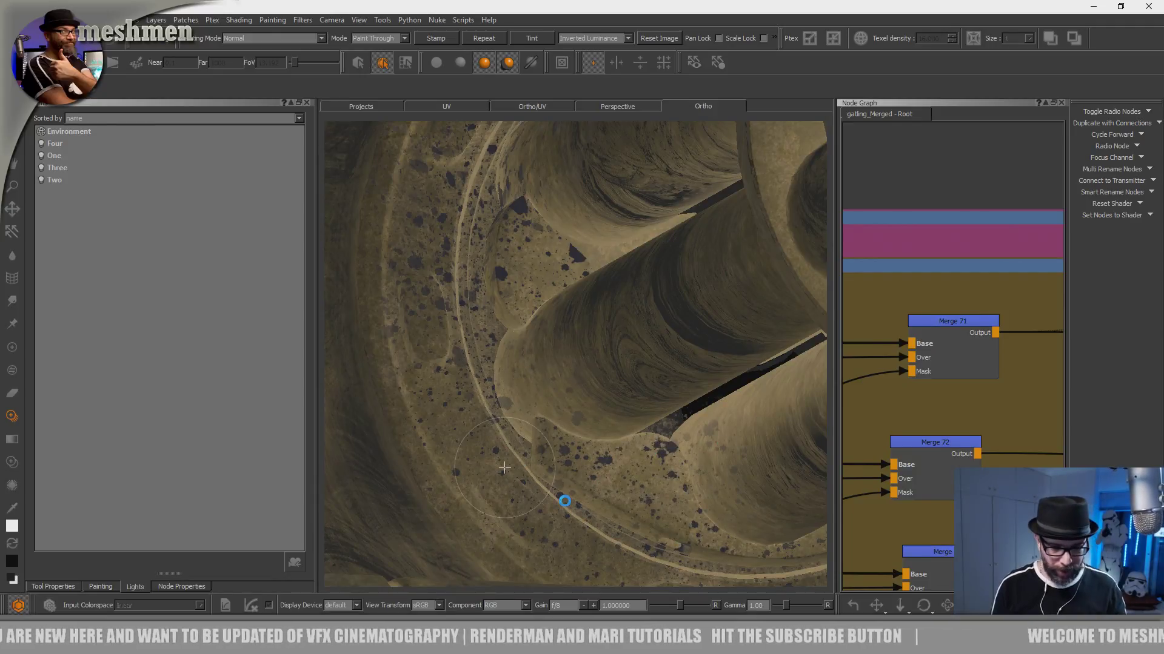
- Paint the projected splatters across the opposite side of the barrel-base ring and the rounded barrel ends
{"action": "mouse_move", "coordinate": [636, 479]}
{"action": "left_mouse_down", "text": "alt"}
{"action": "mouse_move", "coordinate": [582, 419]}
{"action": "mouse_move", "coordinate": [546, 340]}
{"action": "mouse_move", "coordinate": [524, 377]}
{"action": "left_mouse_up", "text": "alt"}
{"action": "mouse_move", "coordinate": [523, 377]}
{"action": "middle_mouse_down", "text": "alt"}
{"action": "mouse_move", "coordinate": [460, 311]}
{"action": "mouse_move", "coordinate": [403, 292]}
{"action": "middle_mouse_up", "text": "alt"}
{"action": "left_click_drag", "start_coordinate": [544, 359], "coordinate": [545, 334], "text": "alt"}
{"action": "middle_click_drag", "start_coordinate": [633, 381], "coordinate": [576, 390], "text": "alt"}
{"action": "mouse_move", "coordinate": [577, 389]}
{"action": "left_mouse_down", "text": "alt"}
{"action": "mouse_move", "coordinate": [452, 391]}
{"action": "mouse_move", "coordinate": [680, 329]}
{"action": "mouse_move", "coordinate": [738, 295]}
{"action": "mouse_move", "coordinate": [631, 375]}
{"action": "mouse_move", "coordinate": [585, 363]}
{"action": "mouse_move", "coordinate": [566, 386]}
{"action": "mouse_move", "coordinate": [577, 457]}
{"action": "left_mouse_up", "text": "alt"}
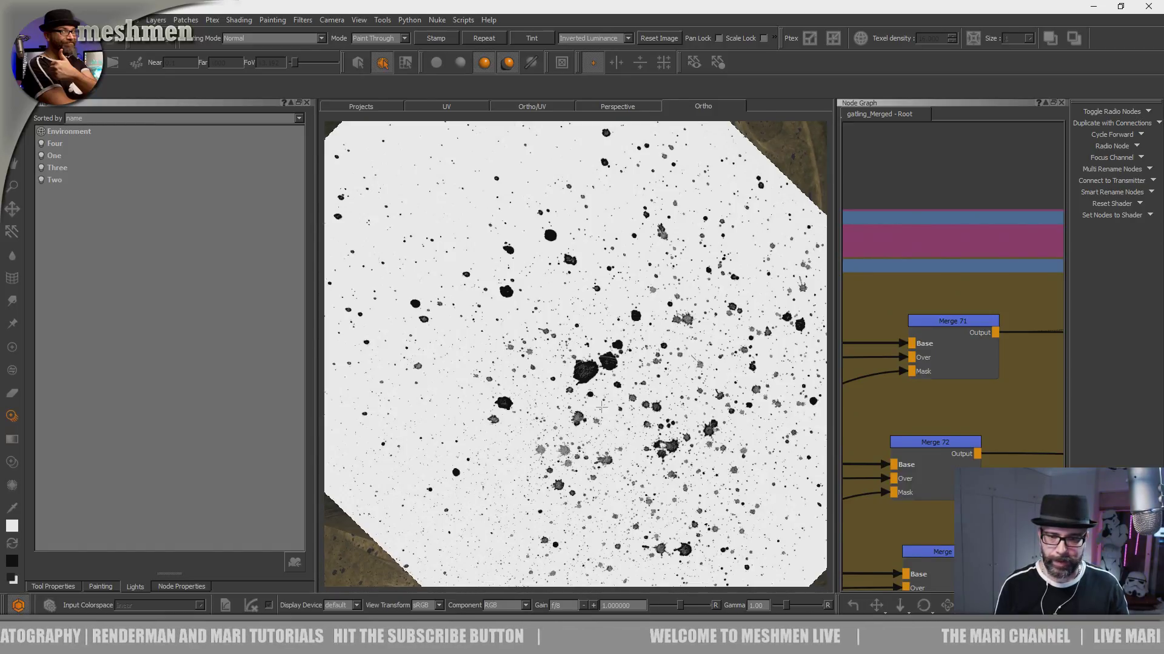
{"action": "left_click_drag", "start_coordinate": [647, 322], "coordinate": [610, 295]}
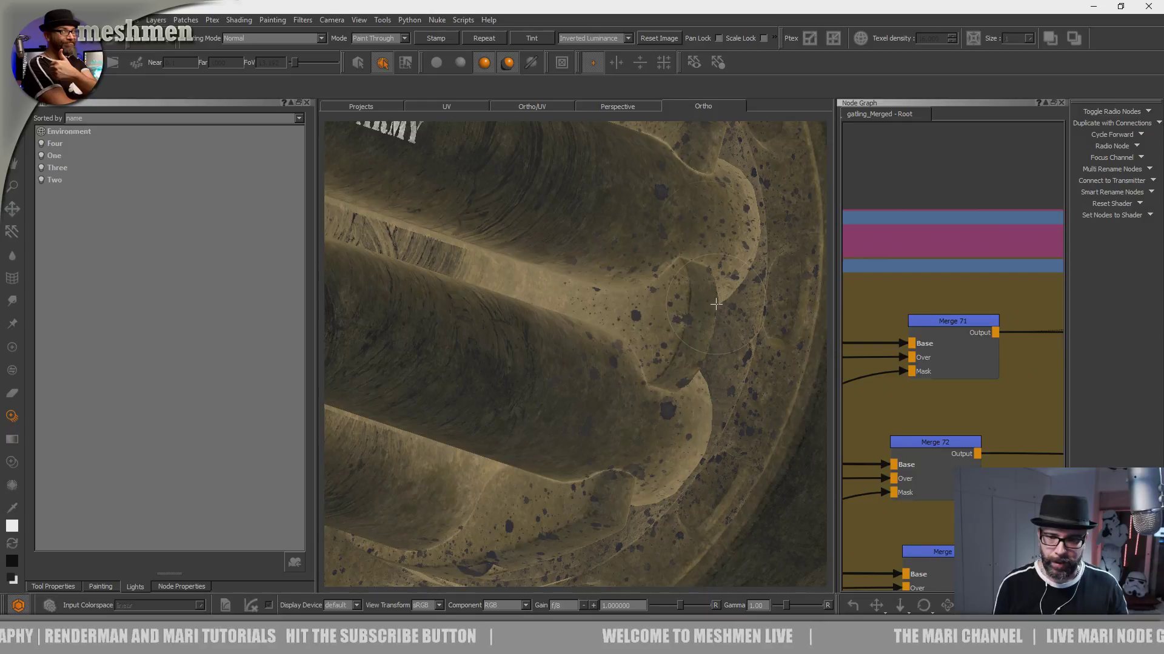
{"action": "mouse_move", "coordinate": [668, 431]}
{"action": "left_mouse_down"}
{"action": "mouse_move", "coordinate": [619, 432]}
{"action": "mouse_move", "coordinate": [613, 518]}
{"action": "left_mouse_up"}
- Examine the spiral face of the ammunition drum and the splatter coverage on both guns
{"action": "left_click_drag", "start_coordinate": [636, 366], "coordinate": [606, 452], "text": "alt"}
{"action": "middle_click_drag", "start_coordinate": [606, 451], "coordinate": [600, 452], "text": "alt"}
{"action": "mouse_move", "coordinate": [688, 392]}
{"action": "left_mouse_down"}
{"action": "mouse_move", "coordinate": [703, 385]}
{"action": "mouse_move", "coordinate": [680, 369]}
{"action": "mouse_move", "coordinate": [717, 418]}
{"action": "mouse_move", "coordinate": [660, 381]}
{"action": "mouse_move", "coordinate": [657, 421]}
{"action": "mouse_move", "coordinate": [673, 441]}
{"action": "mouse_move", "coordinate": [606, 394]}
{"action": "mouse_move", "coordinate": [661, 388]}
{"action": "mouse_move", "coordinate": [686, 402]}
{"action": "mouse_move", "coordinate": [696, 488]}
{"action": "mouse_move", "coordinate": [677, 448]}
{"action": "left_mouse_up"}
{"action": "right_click_drag", "start_coordinate": [499, 418], "coordinate": [689, 384], "text": "alt"}
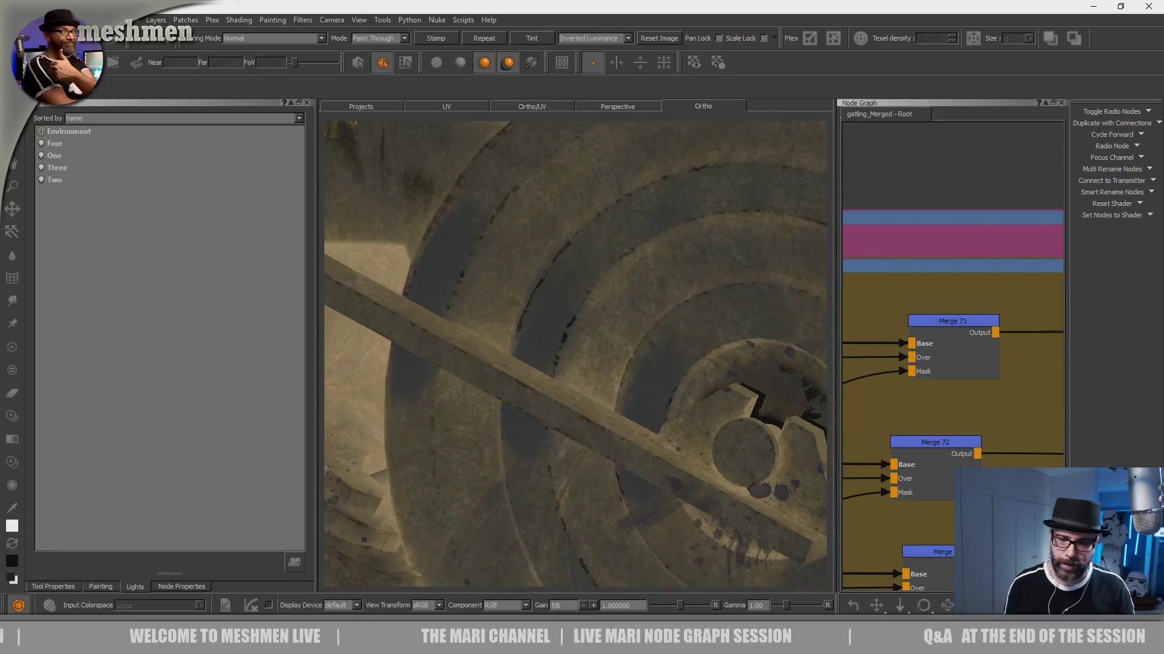
{"action": "middle_click_drag", "start_coordinate": [688, 384], "coordinate": [946, 490], "text": "alt"}
{"action": "right_click_drag", "start_coordinate": [945, 490], "coordinate": [752, 418], "text": "alt"}
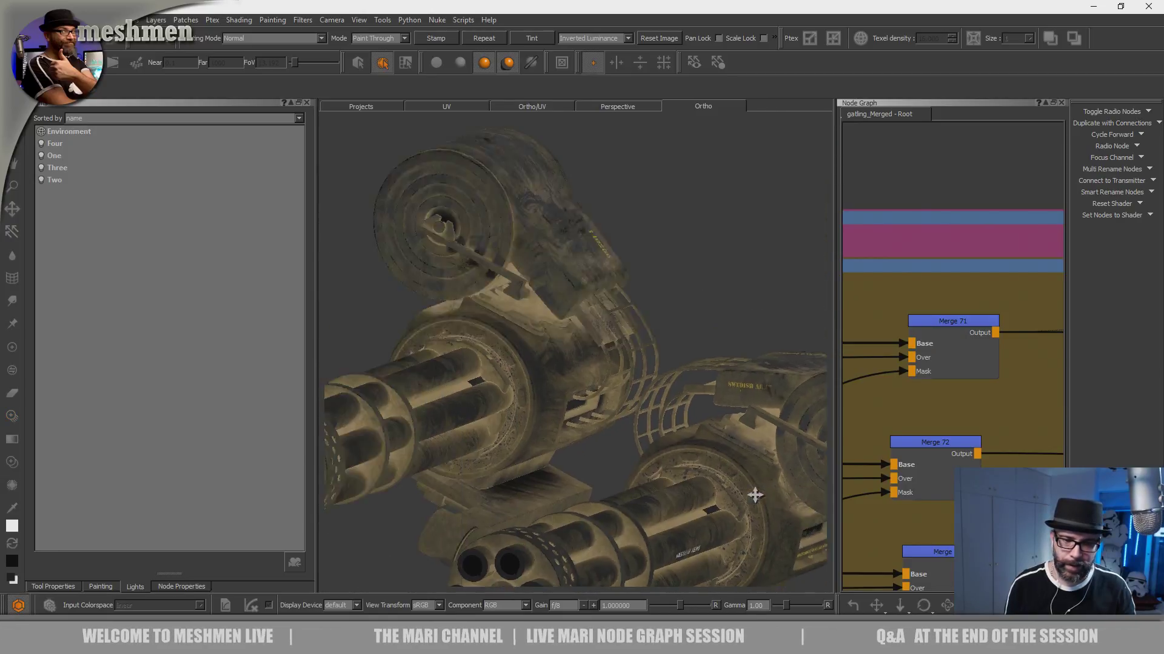
{"action": "middle_click_drag", "start_coordinate": [755, 495], "coordinate": [502, 361], "text": "alt"}
{"action": "right_click_drag", "start_coordinate": [501, 361], "coordinate": [652, 301], "text": "alt"}
- Project splatters onto the upper section of the barrel-base ring and the adjoining barrel roots
{"action": "mouse_move", "coordinate": [652, 301]}
{"action": "middle_mouse_down", "text": "alt"}
{"action": "mouse_move", "coordinate": [667, 422]}
{"action": "mouse_move", "coordinate": [687, 405]}
{"action": "middle_mouse_up", "text": "alt"}
{"action": "right_click_drag", "start_coordinate": [687, 406], "coordinate": [727, 397], "text": "alt"}
{"action": "left_click_drag", "start_coordinate": [727, 397], "coordinate": [515, 441], "text": "alt"}
{"action": "middle_click_drag", "start_coordinate": [515, 441], "coordinate": [631, 365], "text": "alt"}
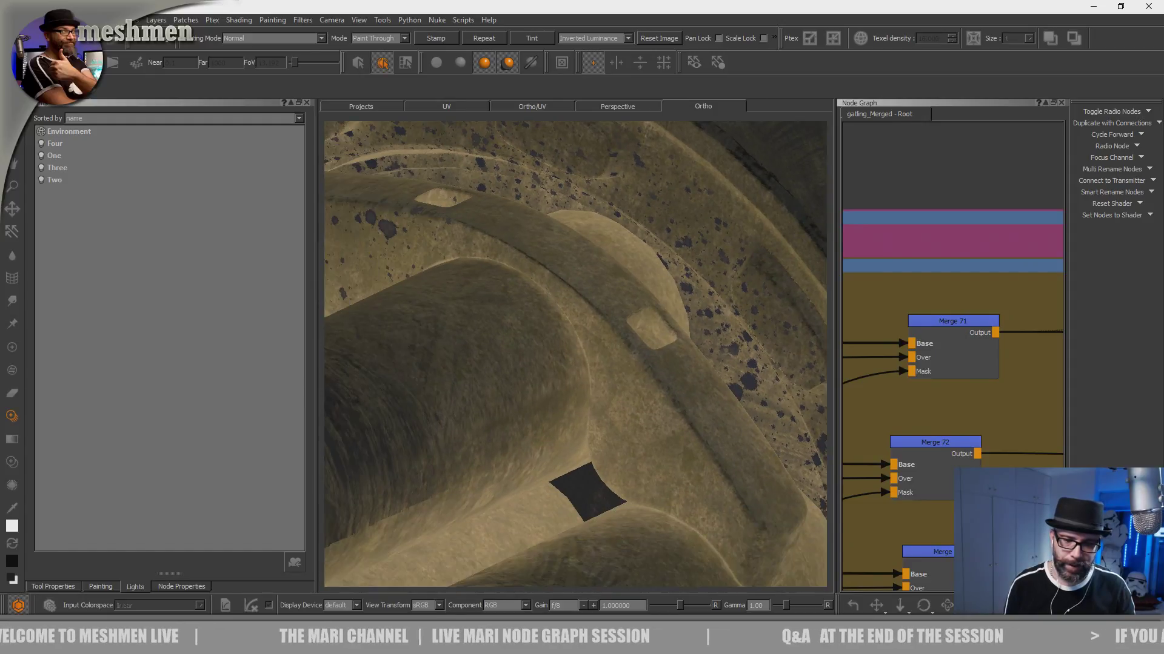
{"action": "right_click_drag", "start_coordinate": [630, 366], "coordinate": [566, 387], "text": "alt"}
{"action": "mouse_move", "coordinate": [567, 387]}
{"action": "left_mouse_down", "text": "alt"}
{"action": "mouse_move", "coordinate": [562, 429]}
{"action": "mouse_move", "coordinate": [642, 355]}
{"action": "left_mouse_up", "text": "alt"}
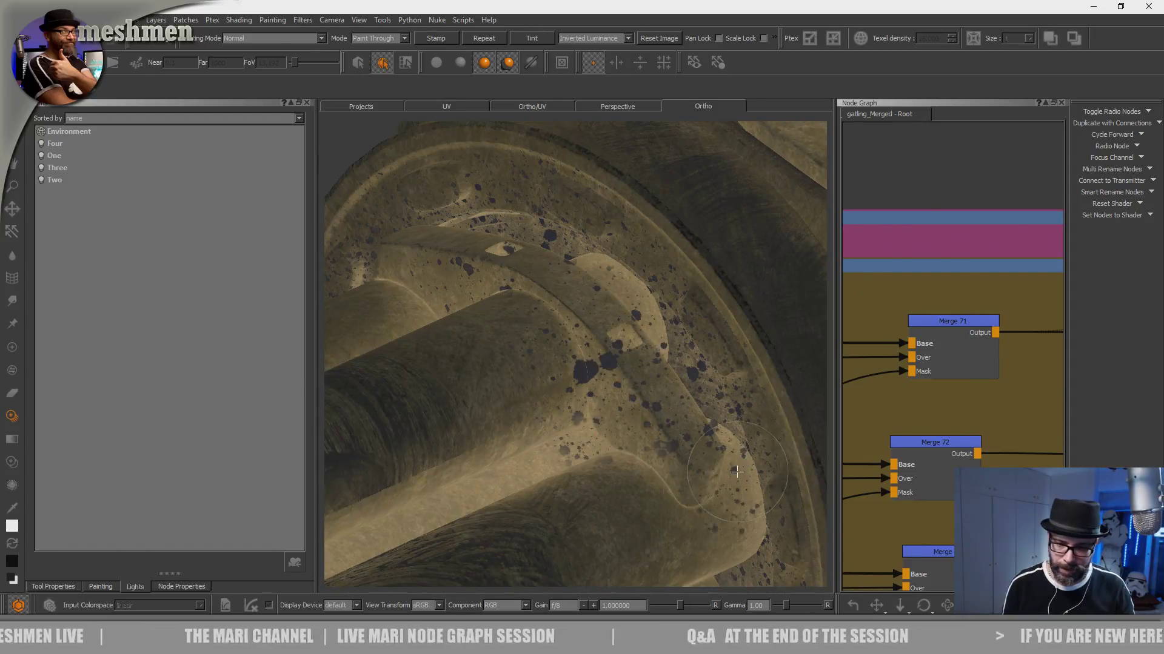
{"action": "left_click_drag", "start_coordinate": [751, 524], "coordinate": [738, 513]}
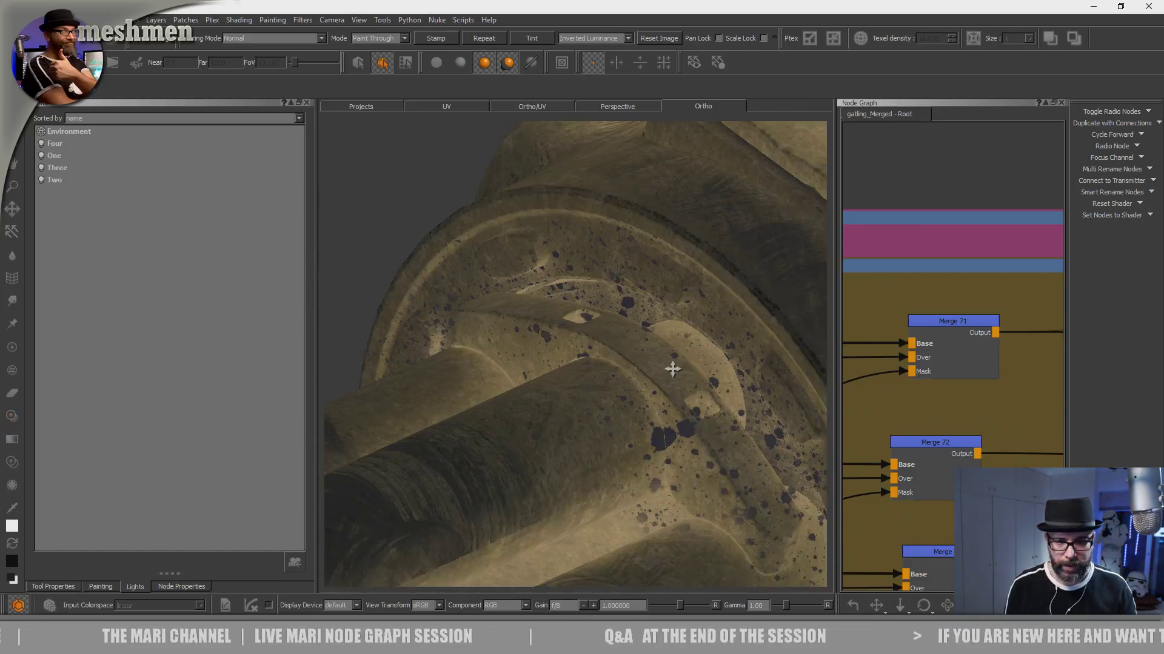
- Extend the projected splatters around the ring behind the barrel with the white stencilled number
{"action": "right_click_drag", "start_coordinate": [673, 369], "coordinate": [623, 365], "text": "alt"}
{"action": "mouse_move", "coordinate": [624, 365]}
{"action": "left_mouse_down", "text": "alt"}
{"action": "mouse_move", "coordinate": [654, 437]}
{"action": "mouse_move", "coordinate": [634, 409]}
{"action": "mouse_move", "coordinate": [589, 388]}
{"action": "mouse_move", "coordinate": [523, 256]}
{"action": "left_mouse_up", "text": "alt"}
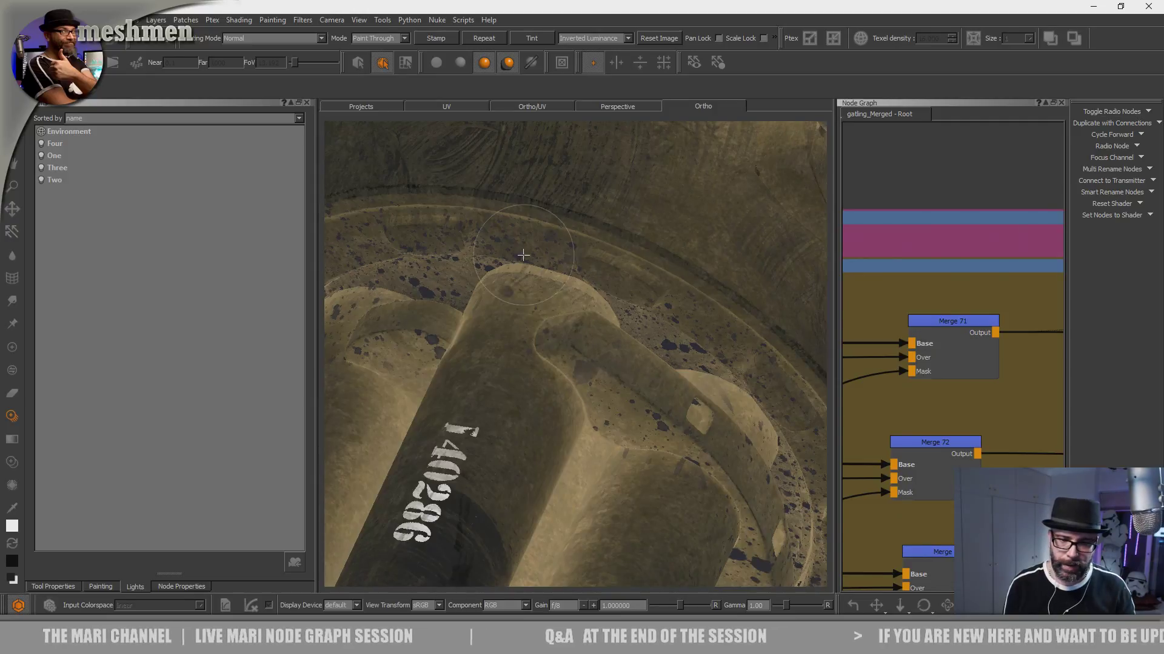
{"action": "left_click_drag", "start_coordinate": [599, 386], "coordinate": [583, 397]}
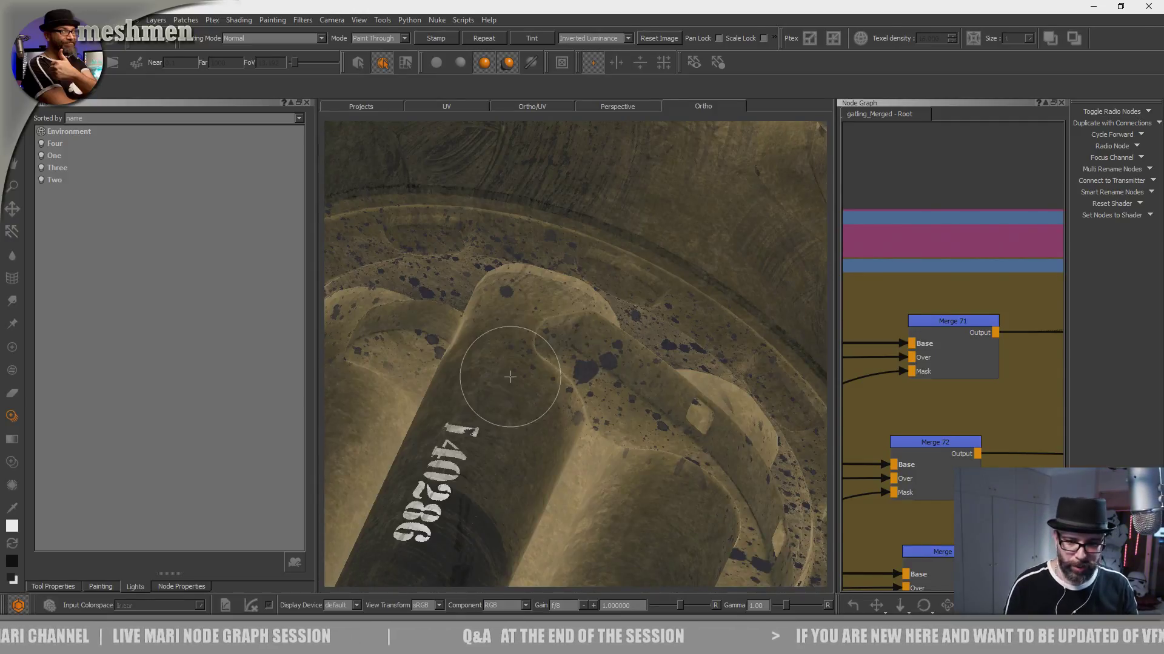
{"action": "middle_click_drag", "start_coordinate": [509, 376], "coordinate": [727, 371], "text": "alt"}
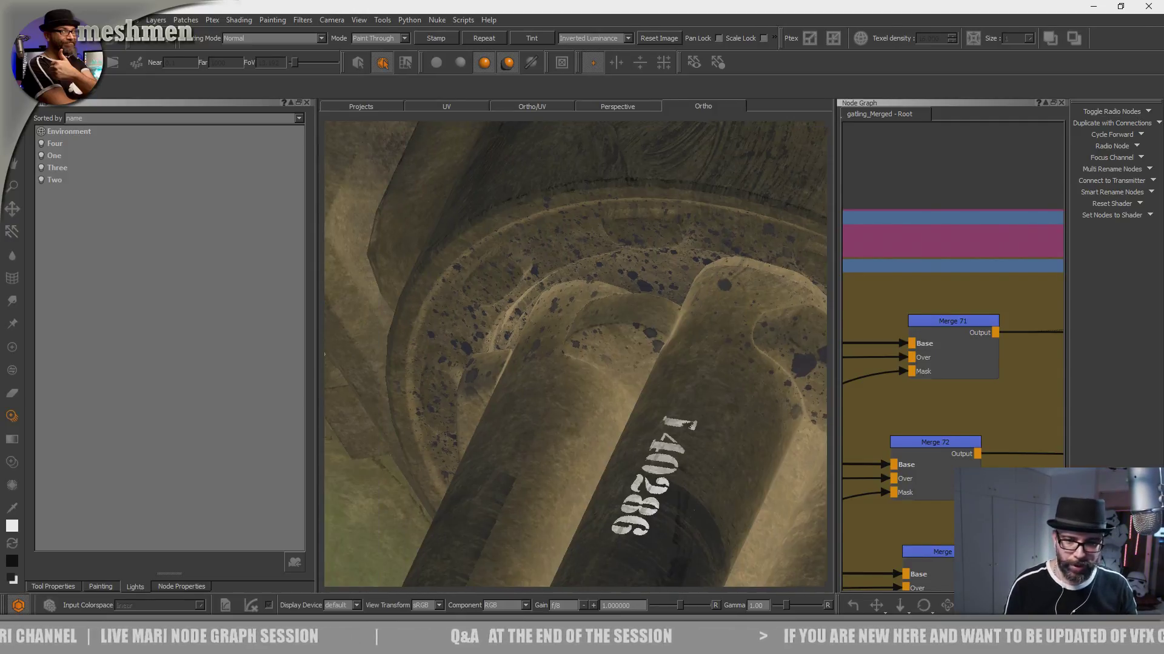
{"action": "left_click_drag", "start_coordinate": [642, 376], "coordinate": [454, 375], "text": "alt"}
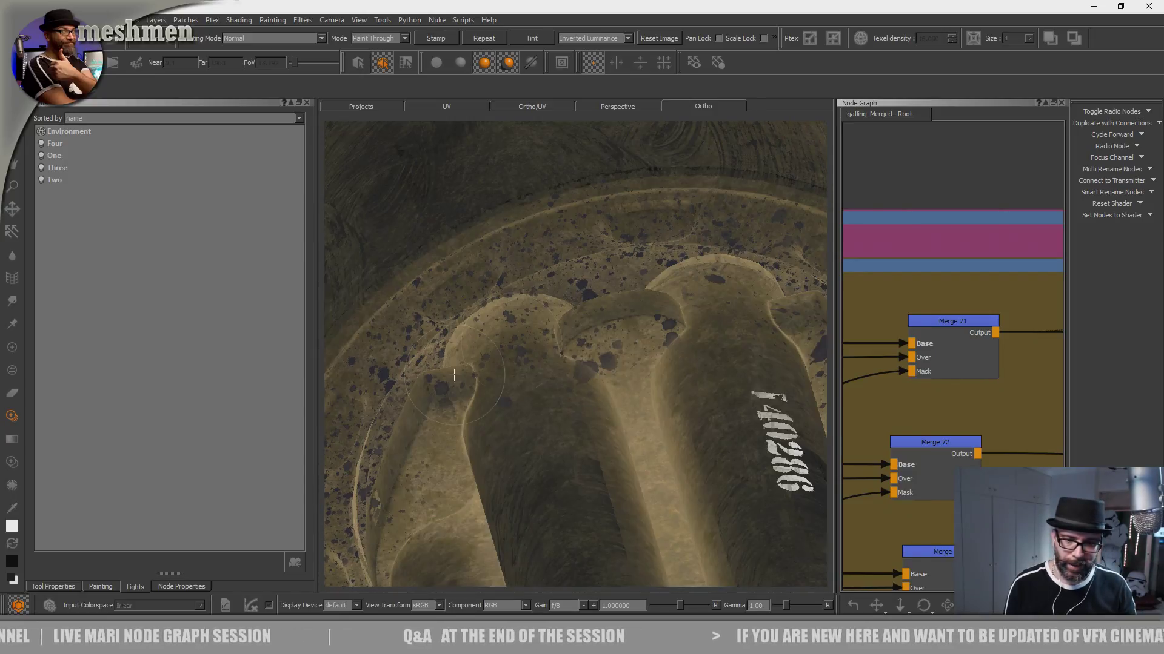
- Project splatters onto the barrel roots and ring from an oblique angle beside the numbered barrel
{"action": "left_click_drag", "start_coordinate": [590, 352], "coordinate": [569, 320]}
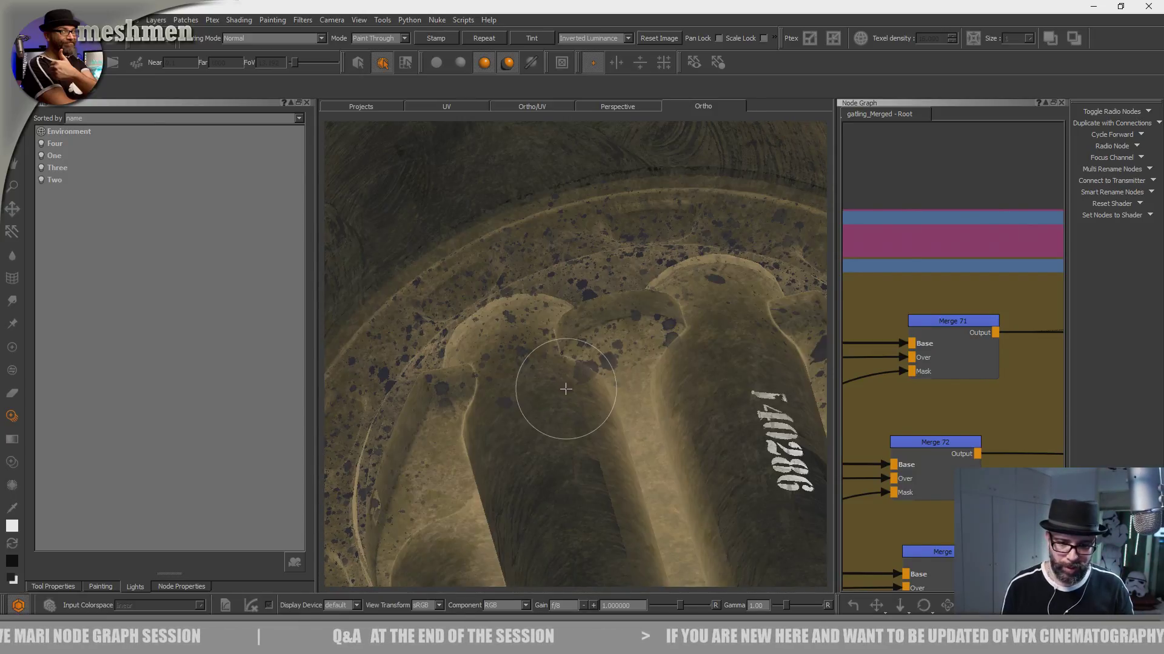
{"action": "mouse_move", "coordinate": [564, 390]}
{"action": "left_mouse_down", "text": "alt"}
{"action": "mouse_move", "coordinate": [582, 343]}
{"action": "mouse_move", "coordinate": [629, 327]}
{"action": "mouse_move", "coordinate": [597, 351]}
{"action": "mouse_move", "coordinate": [589, 379]}
{"action": "mouse_move", "coordinate": [625, 334]}
{"action": "mouse_move", "coordinate": [595, 371]}
{"action": "mouse_move", "coordinate": [533, 346]}
{"action": "mouse_move", "coordinate": [554, 402]}
{"action": "mouse_move", "coordinate": [534, 409]}
{"action": "mouse_move", "coordinate": [558, 392]}
{"action": "left_mouse_up", "text": "alt"}
{"action": "right_click_drag", "start_coordinate": [559, 392], "coordinate": [566, 387], "text": "alt"}
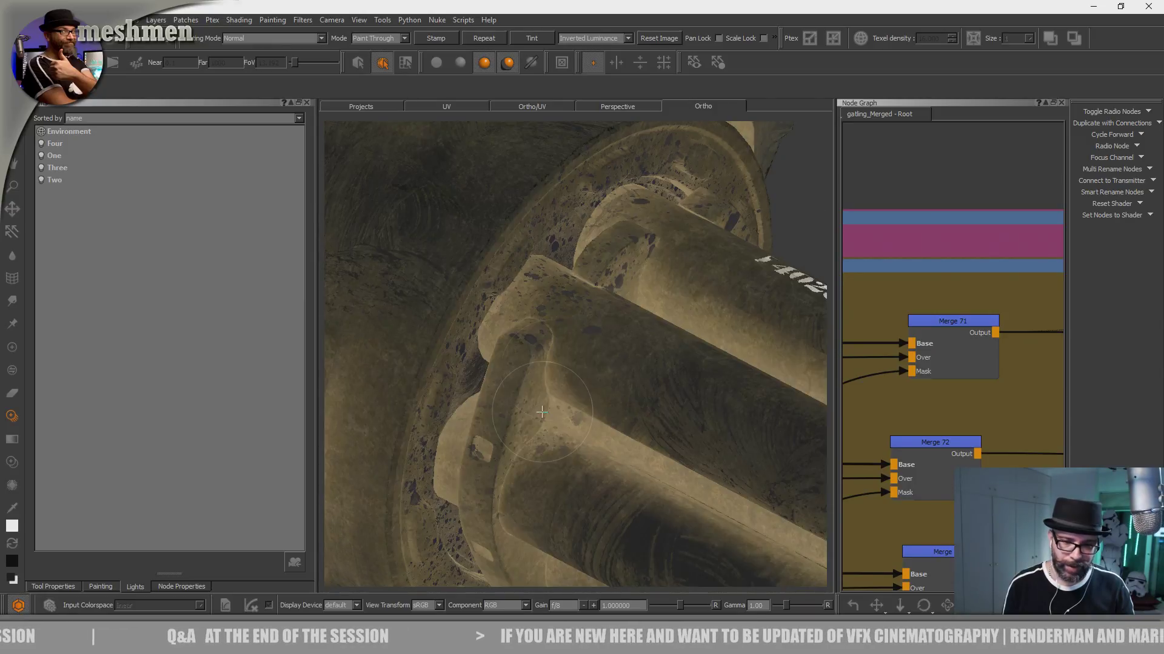
{"action": "left_click_drag", "start_coordinate": [493, 379], "coordinate": [531, 434]}
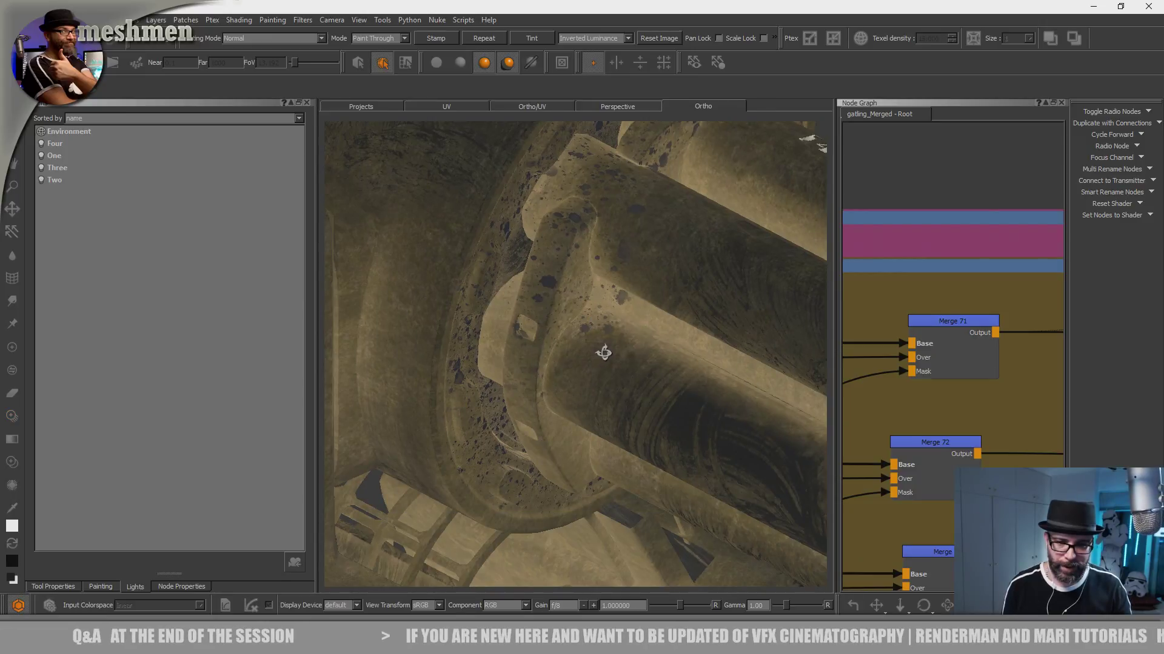
{"action": "mouse_move", "coordinate": [604, 353]}
{"action": "left_mouse_down", "text": "alt"}
{"action": "mouse_move", "coordinate": [473, 358]}
{"action": "mouse_move", "coordinate": [502, 350]}
{"action": "left_mouse_up", "text": "alt"}
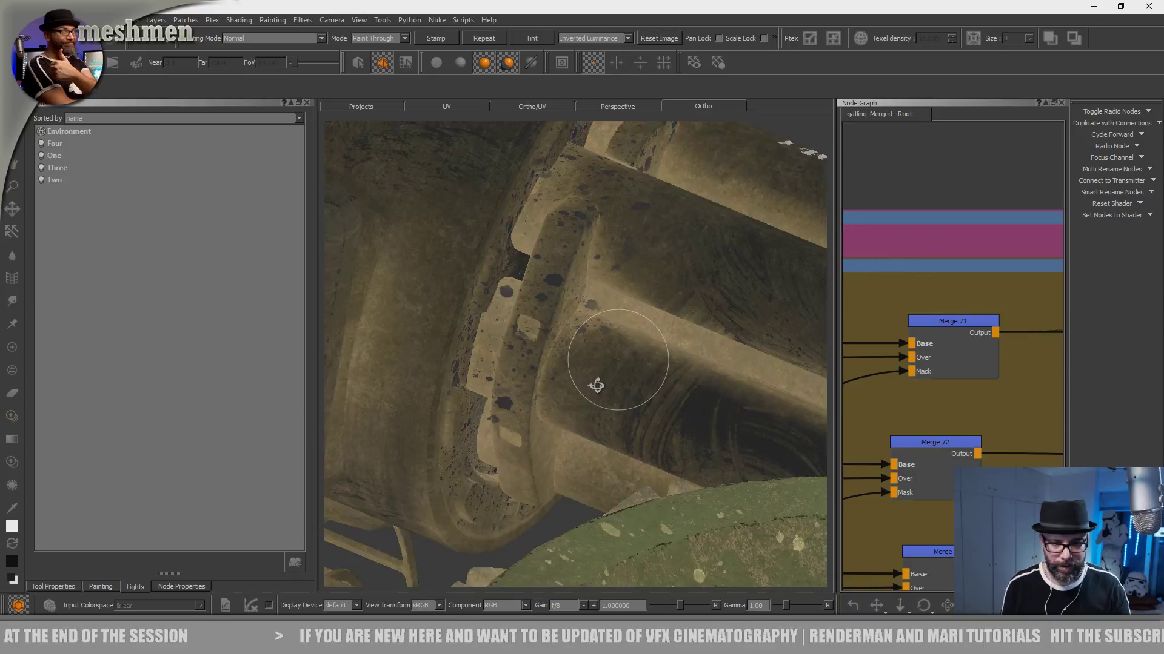
- Add more projected splatters to the clean barrel roots and connecting bands around the side of the ring
{"action": "left_click_drag", "start_coordinate": [598, 384], "coordinate": [561, 478], "text": "alt"}
{"action": "left_click_drag", "start_coordinate": [558, 418], "coordinate": [485, 388], "text": "alt"}
{"action": "right_click_drag", "start_coordinate": [532, 376], "coordinate": [449, 361], "text": "alt"}
{"action": "left_click_drag", "start_coordinate": [557, 358], "coordinate": [468, 351], "text": "alt"}
{"action": "middle_click_drag", "start_coordinate": [561, 359], "coordinate": [450, 366], "text": "alt"}
{"action": "right_click_drag", "start_coordinate": [449, 366], "coordinate": [608, 343], "text": "alt"}
{"action": "left_click_drag", "start_coordinate": [608, 343], "coordinate": [582, 333], "text": "alt"}
{"action": "mouse_move", "coordinate": [606, 345]}
{"action": "middle_mouse_down", "text": "alt"}
{"action": "mouse_move", "coordinate": [621, 355]}
{"action": "mouse_move", "coordinate": [517, 242]}
{"action": "middle_mouse_up", "text": "alt"}
{"action": "mouse_move", "coordinate": [636, 346]}
{"action": "left_mouse_down", "text": "alt"}
{"action": "mouse_move", "coordinate": [646, 404]}
{"action": "mouse_move", "coordinate": [621, 344]}
{"action": "left_mouse_up", "text": "alt"}
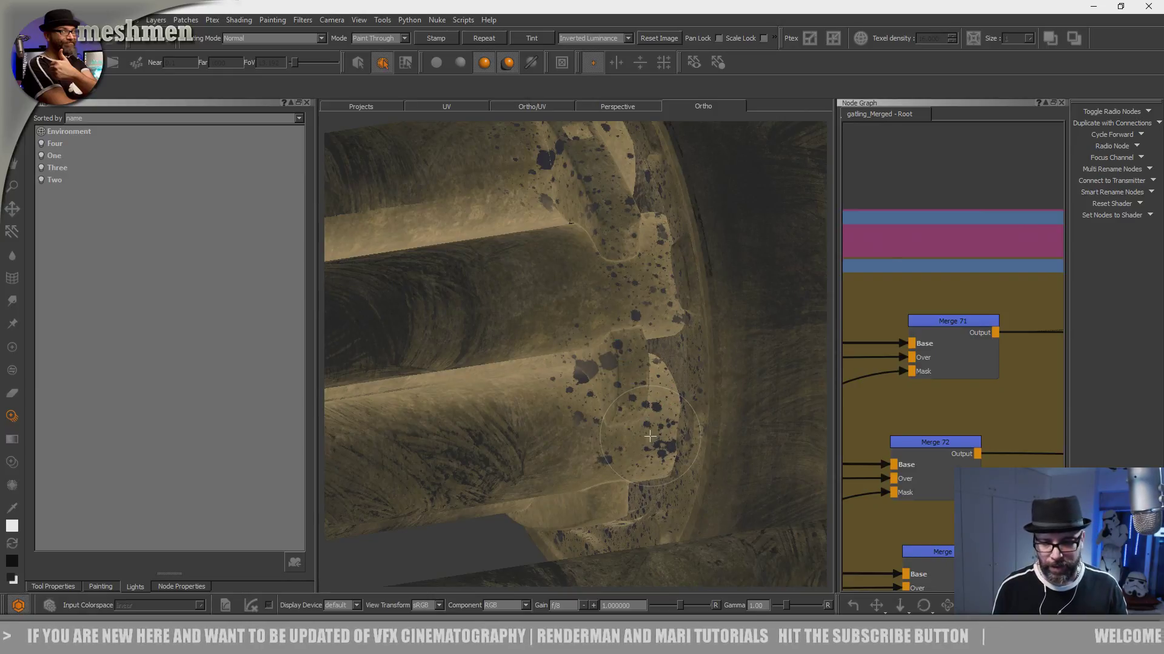
{"action": "left_click_drag", "start_coordinate": [690, 403], "coordinate": [703, 414], "text": "alt"}
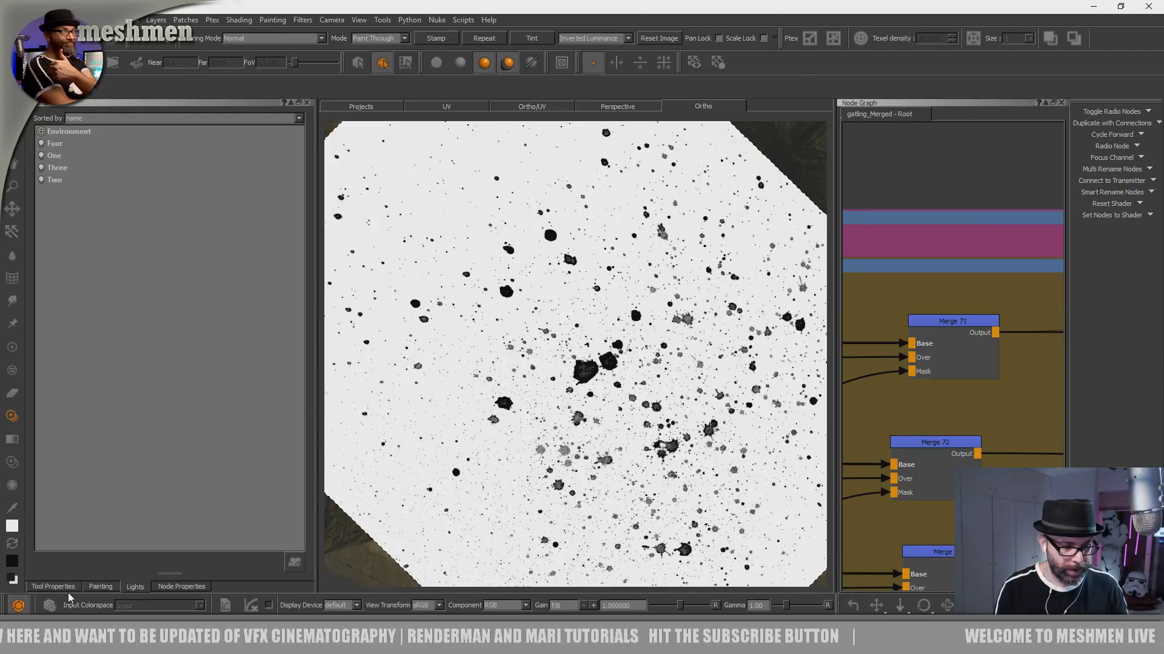
- Rotate the Paint Through image to -213.061 and project the splatters onto the side and lower part of the ring
{"action": "left_click", "coordinate": [65, 588]}
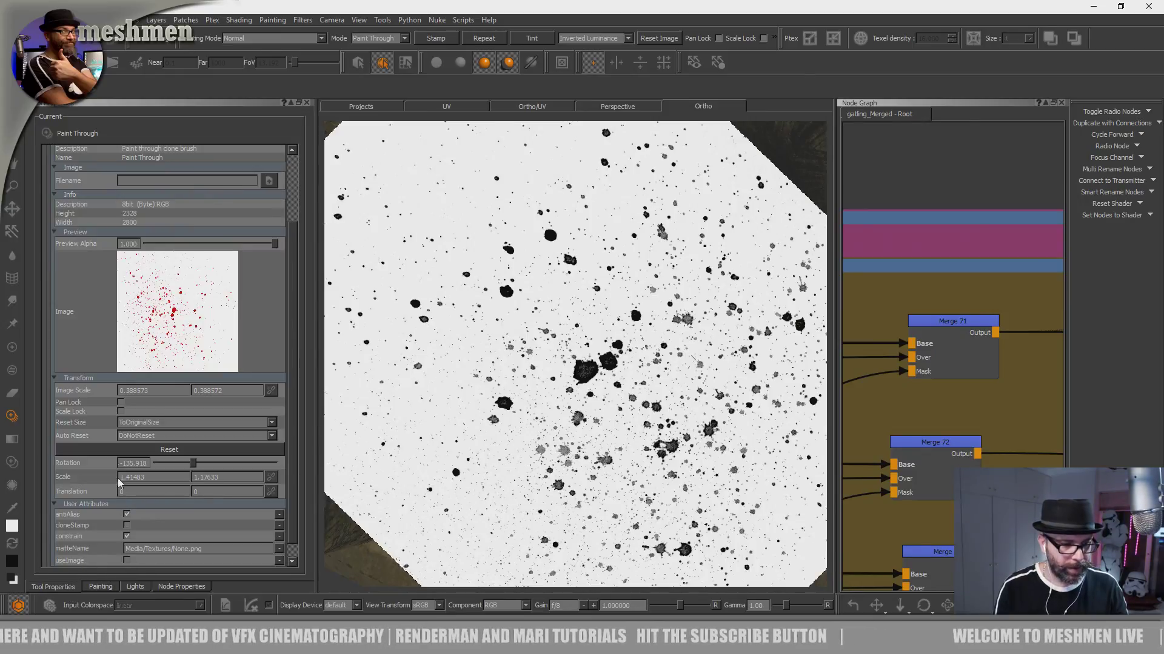
{"action": "left_click_drag", "start_coordinate": [189, 464], "coordinate": [180, 464]}
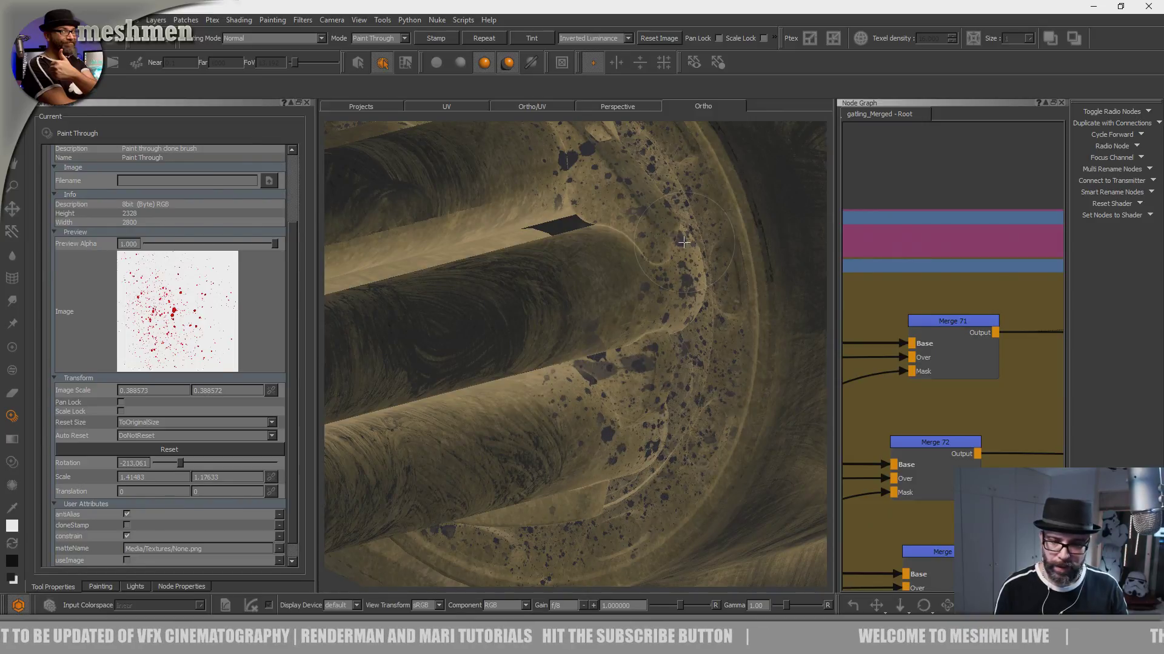
{"action": "mouse_move", "coordinate": [625, 480]}
{"action": "left_mouse_down"}
{"action": "mouse_move", "coordinate": [623, 417]}
{"action": "mouse_move", "coordinate": [676, 339]}
{"action": "mouse_move", "coordinate": [680, 351]}
{"action": "mouse_move", "coordinate": [722, 349]}
{"action": "left_mouse_up"}
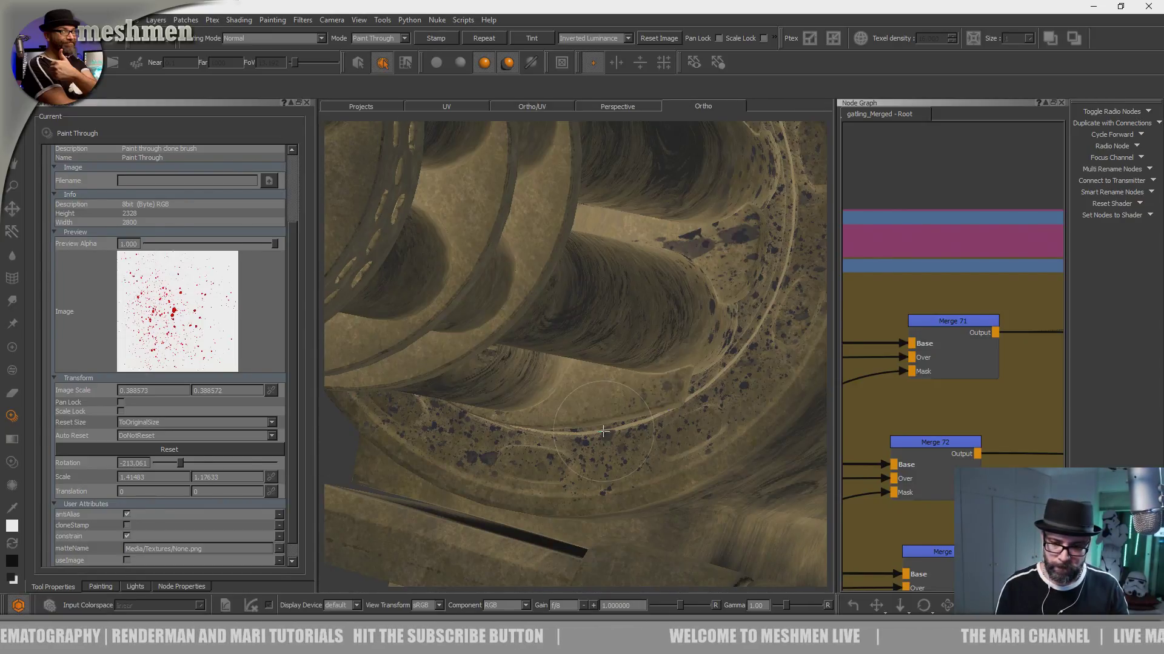
{"action": "left_click_drag", "start_coordinate": [649, 439], "coordinate": [615, 438]}
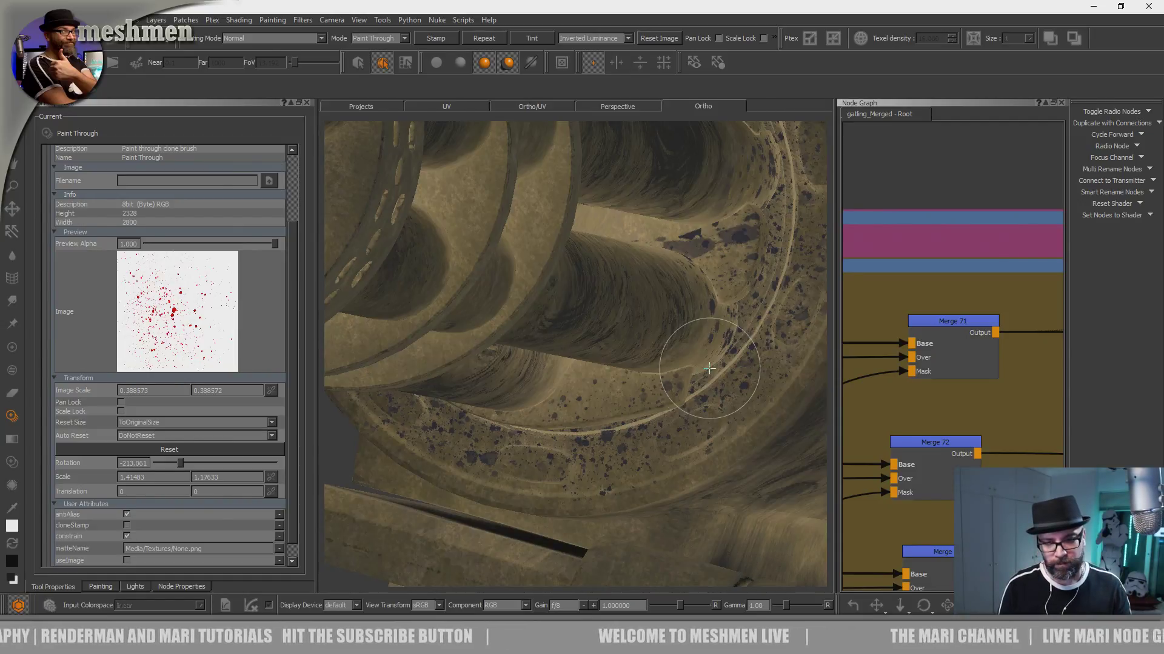
{"action": "right_click_drag", "start_coordinate": [616, 440], "coordinate": [609, 445], "text": "alt"}
- Bring both guns into view, activate the Paint brush, and choose the AiStandard shader for gatling_Merged
{"action": "left_click_drag", "start_coordinate": [548, 445], "coordinate": [437, 410], "text": "alt"}
{"action": "middle_click_drag", "start_coordinate": [623, 357], "coordinate": [503, 422], "text": "alt"}
{"action": "left_click_drag", "start_coordinate": [503, 422], "coordinate": [604, 388], "text": "alt"}
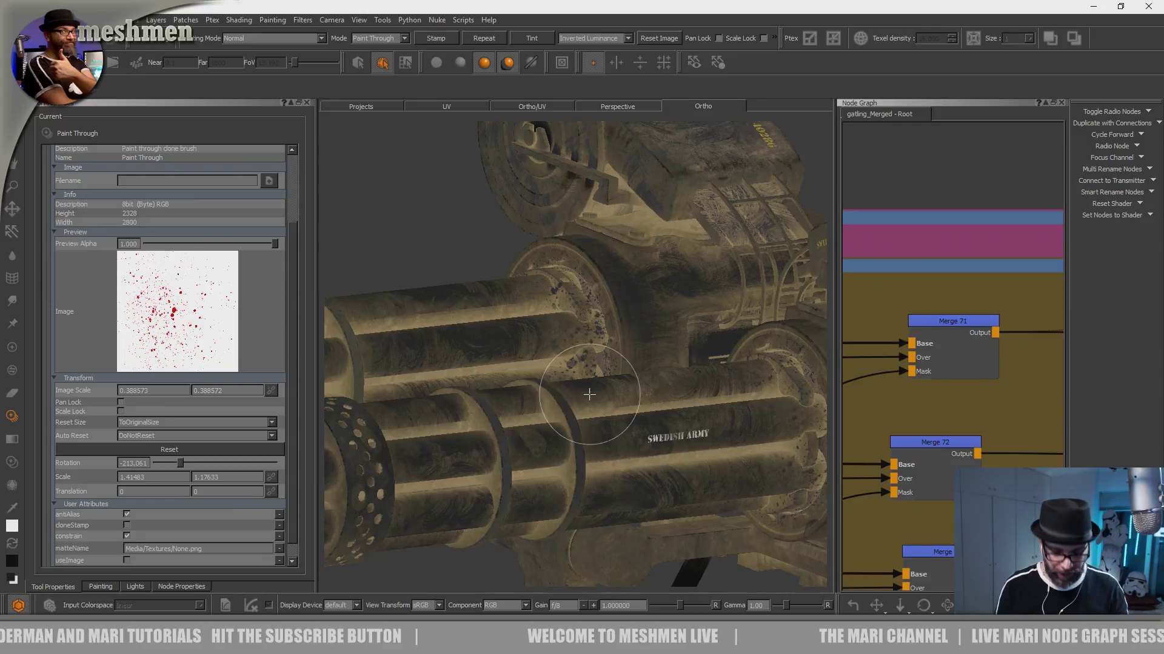
{"action": "key", "text": "p"}
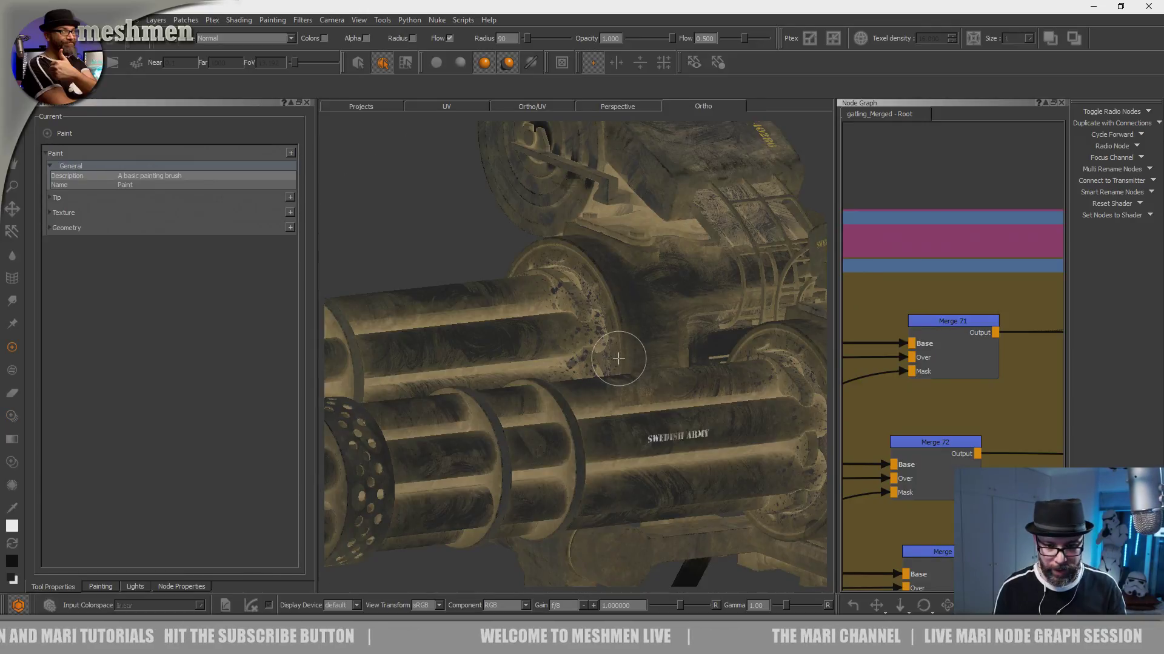
{"action": "key", "text": "u"}
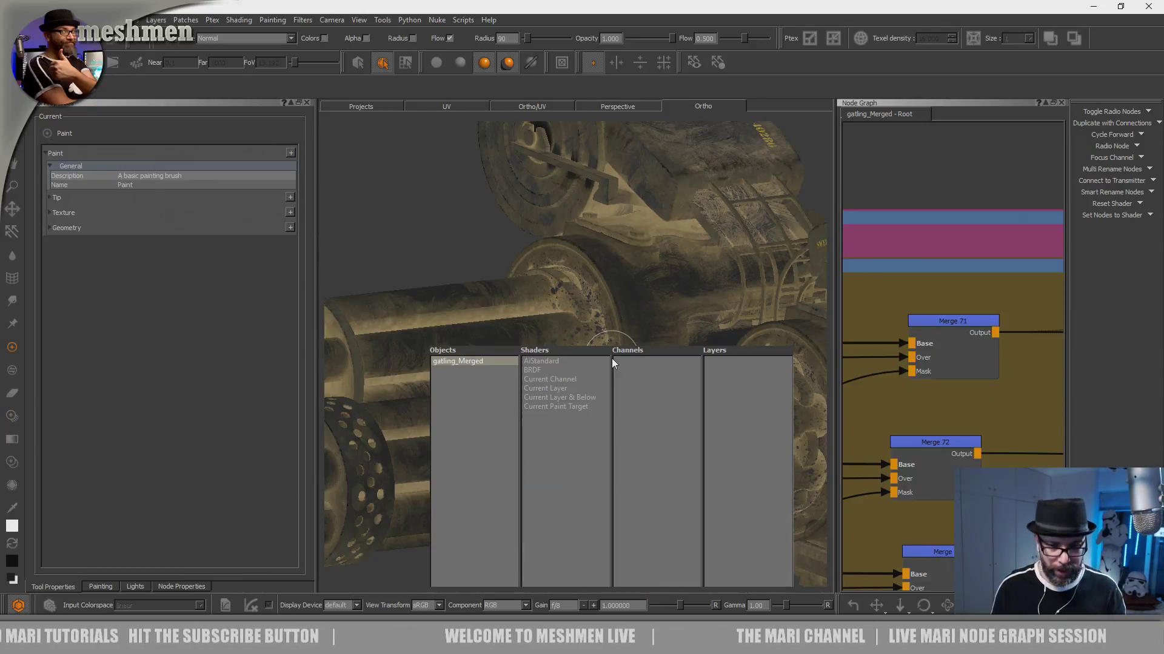
{"action": "left_click", "coordinate": [552, 362]}
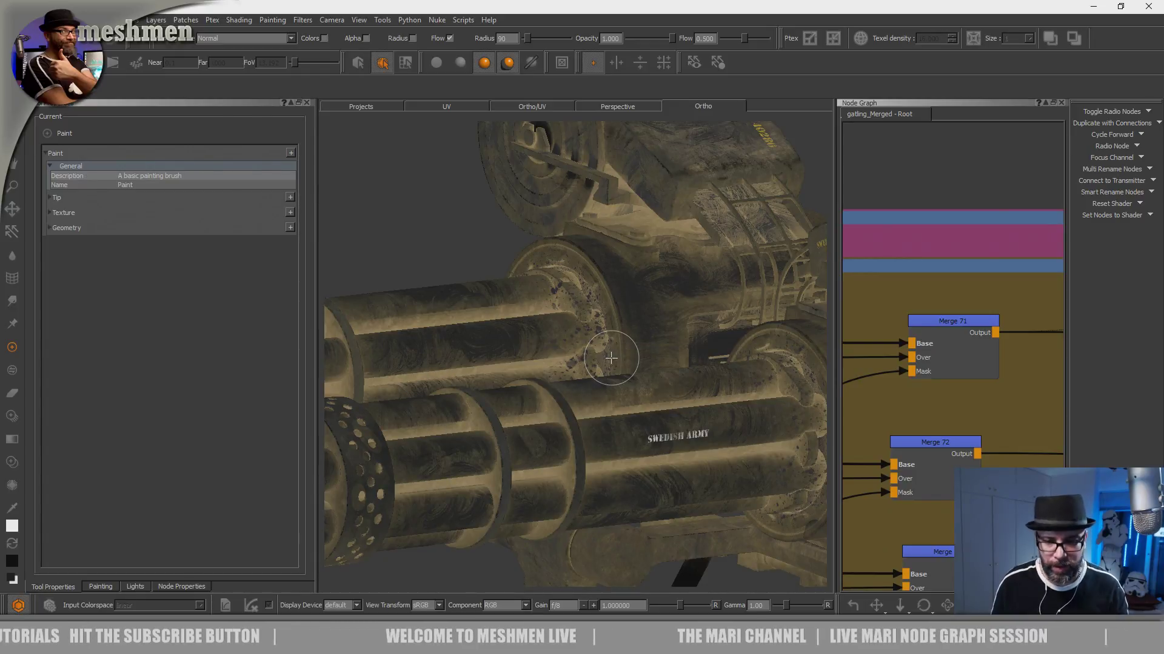
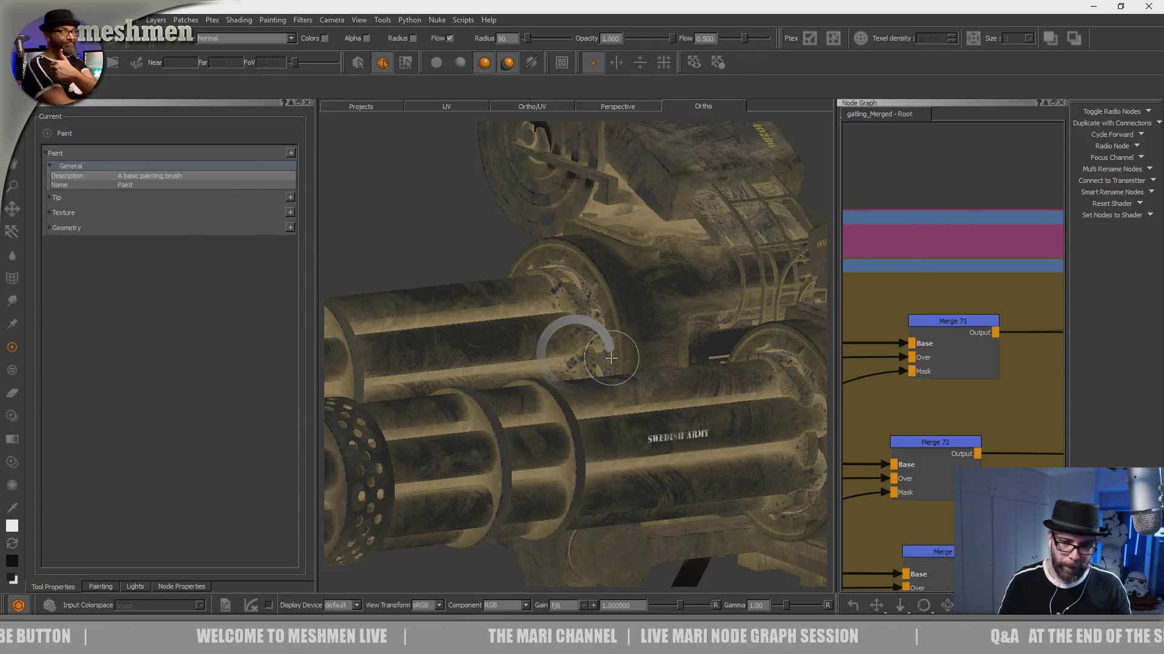
- Turn on the Environment light and display the guns with full lighting
{"action": "mouse_move", "coordinate": [597, 414]}
{"action": "left_mouse_down", "text": "alt"}
{"action": "mouse_move", "coordinate": [611, 427]}
{"action": "mouse_move", "coordinate": [628, 417]}
{"action": "mouse_move", "coordinate": [609, 411]}
{"action": "left_mouse_up", "text": "alt"}
{"action": "key", "text": "period"}
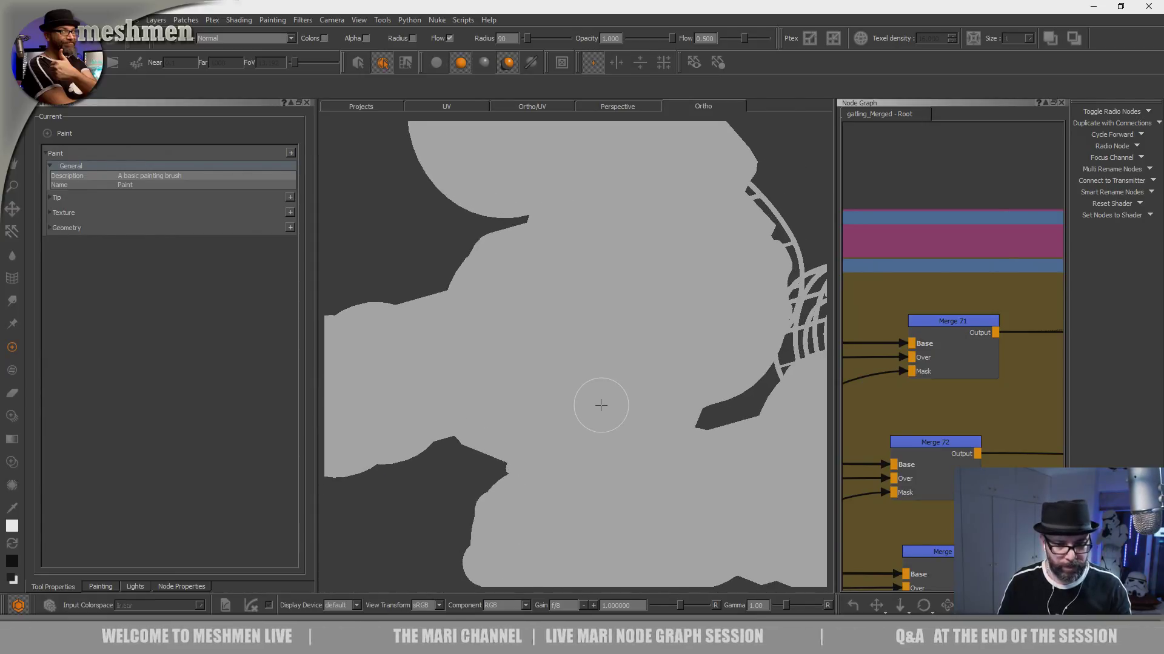
{"action": "left_click", "coordinate": [135, 586]}
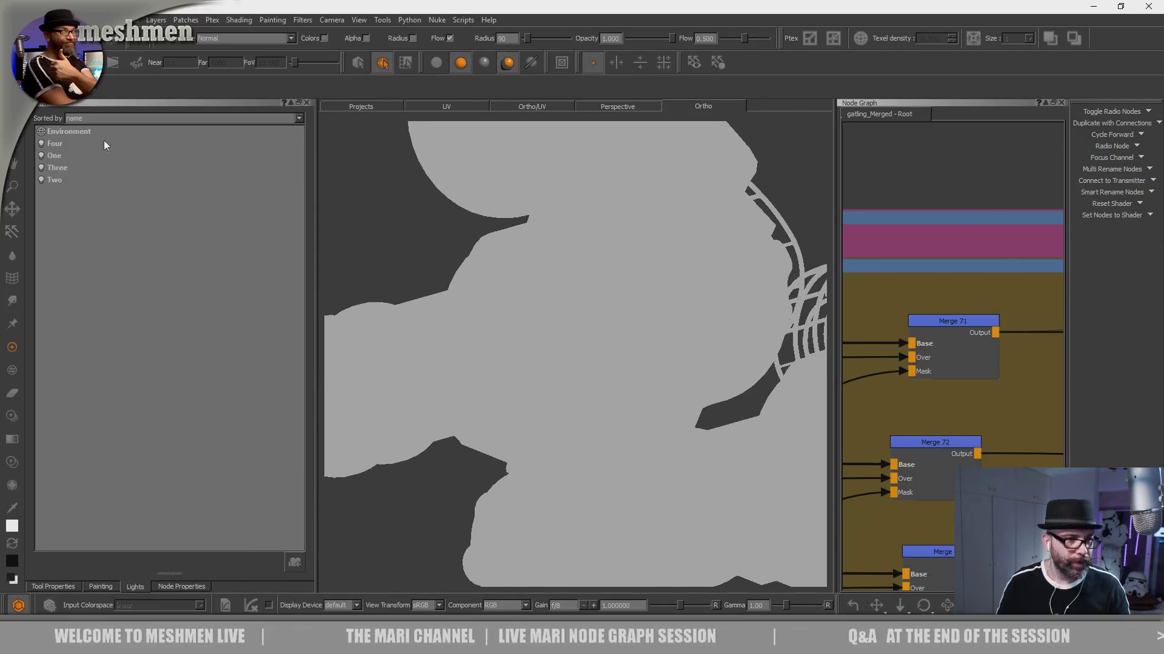
{"action": "left_click", "coordinate": [43, 130]}
{"action": "left_click_drag", "start_coordinate": [460, 397], "coordinate": [573, 425], "text": "alt"}
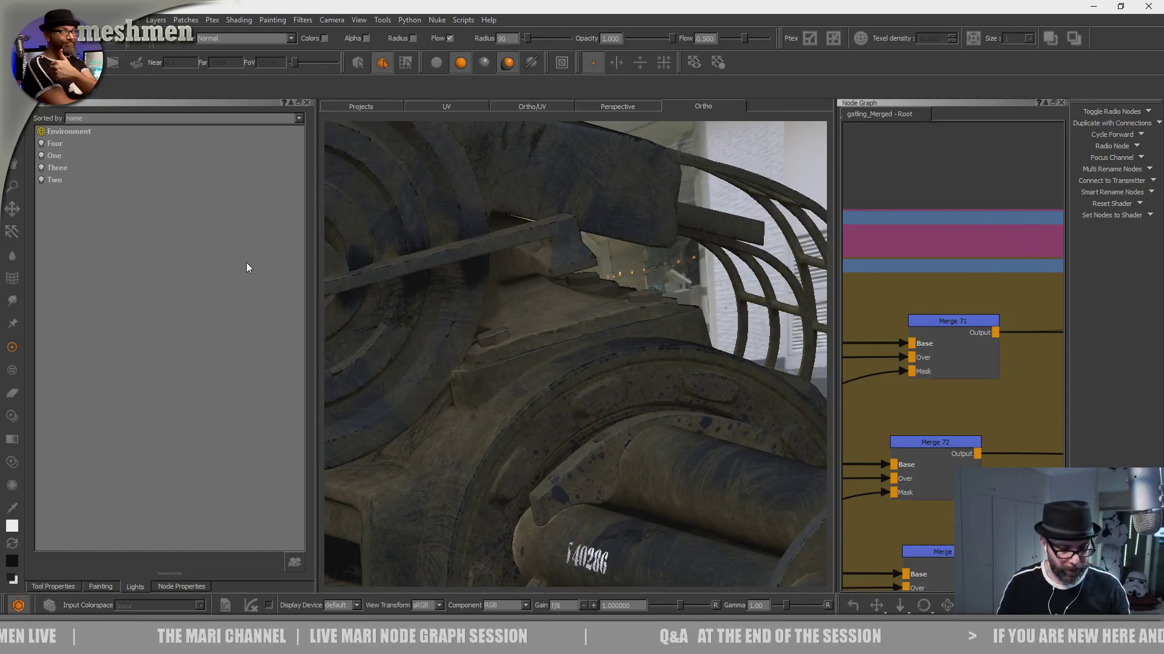
{"action": "key", "text": "F3"}
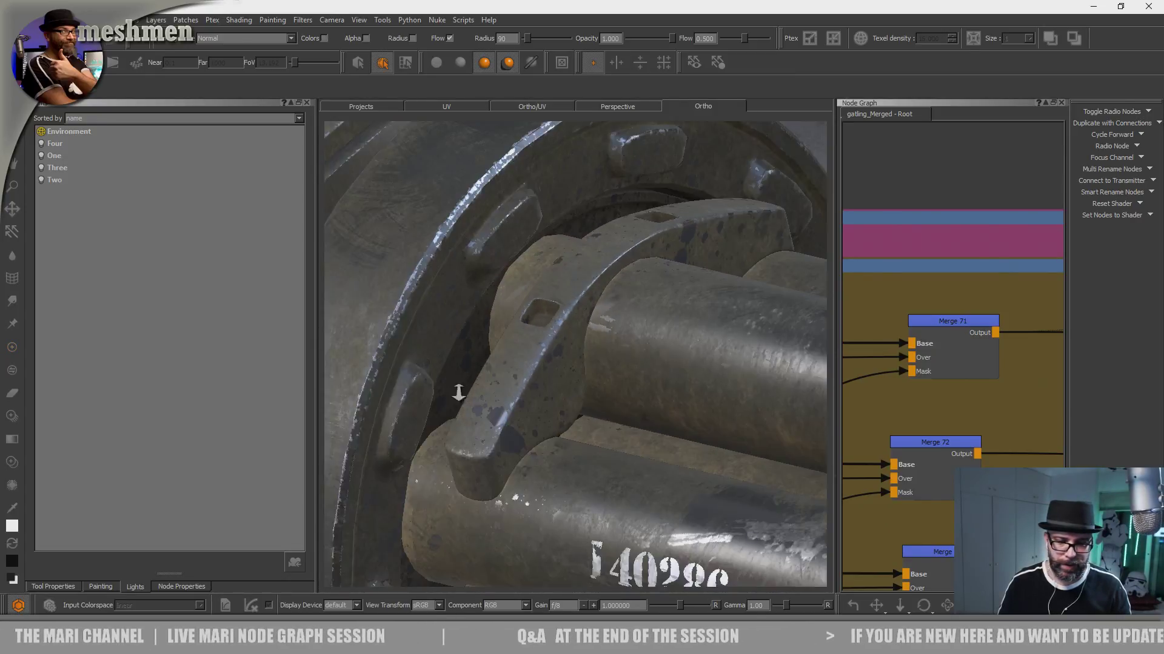
- Examine the oil splatters on the barrel roots and ring bracket under the environment lighting from several angles
{"action": "left_click_drag", "start_coordinate": [486, 378], "coordinate": [555, 424], "text": "alt"}
{"action": "right_click_drag", "start_coordinate": [555, 425], "coordinate": [612, 457], "text": "alt"}
{"action": "left_click_drag", "start_coordinate": [613, 458], "coordinate": [631, 485], "text": "alt"}
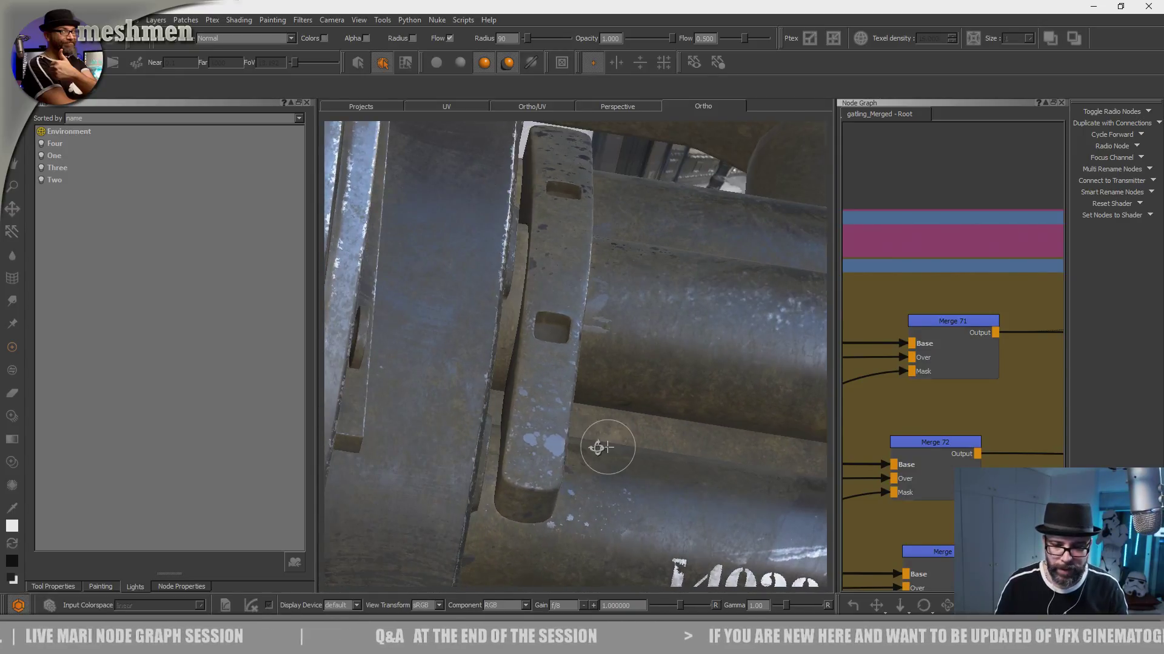
{"action": "left_click_drag", "start_coordinate": [608, 447], "coordinate": [603, 455], "text": "alt"}
{"action": "middle_click_drag", "start_coordinate": [602, 454], "coordinate": [639, 348], "text": "alt"}
{"action": "left_click_drag", "start_coordinate": [639, 348], "coordinate": [587, 346], "text": "alt"}
{"action": "right_click_drag", "start_coordinate": [587, 346], "coordinate": [618, 363], "text": "alt"}
{"action": "left_click_drag", "start_coordinate": [618, 364], "coordinate": [697, 418], "text": "alt"}
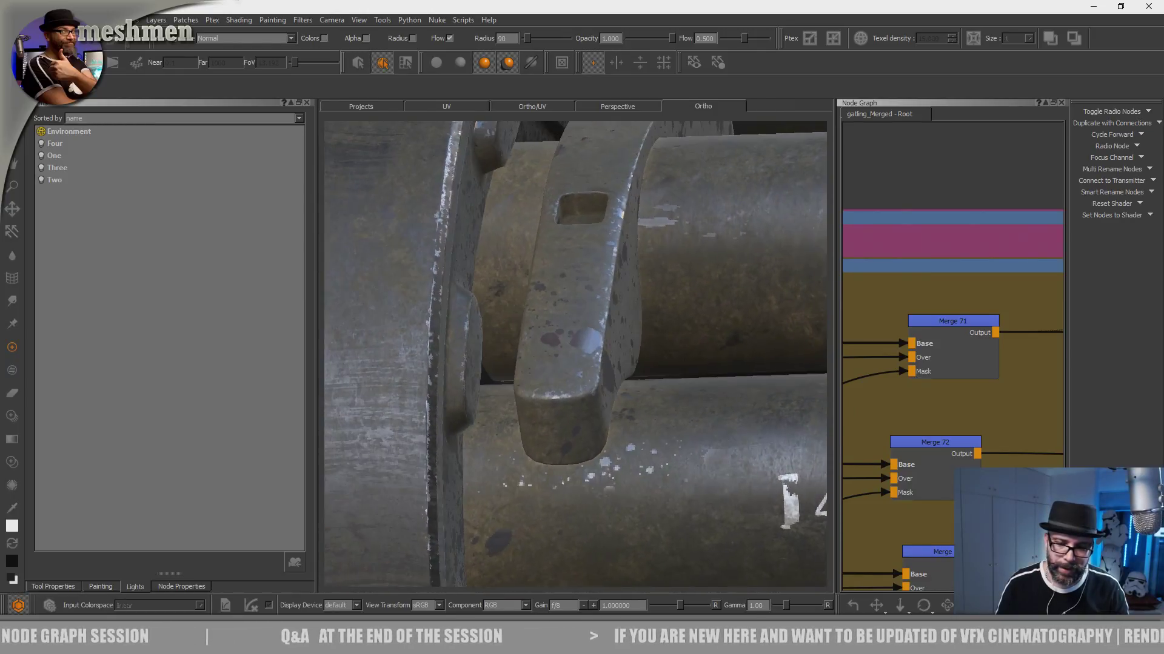
{"action": "right_click_drag", "start_coordinate": [697, 418], "coordinate": [630, 388], "text": "alt"}
{"action": "left_click_drag", "start_coordinate": [630, 387], "coordinate": [612, 360], "text": "alt"}
{"action": "right_click_drag", "start_coordinate": [612, 360], "coordinate": [549, 363], "text": "alt"}
{"action": "left_click_drag", "start_coordinate": [550, 362], "coordinate": [618, 408], "text": "alt"}
- Jump to the DirtMaterial bookmark in the node graph
{"action": "scroll", "coordinate": [930, 303], "scroll_direction": "down", "scroll_amount": 3}
{"action": "scroll", "coordinate": [930, 306], "scroll_direction": "down", "scroll_amount": 1}
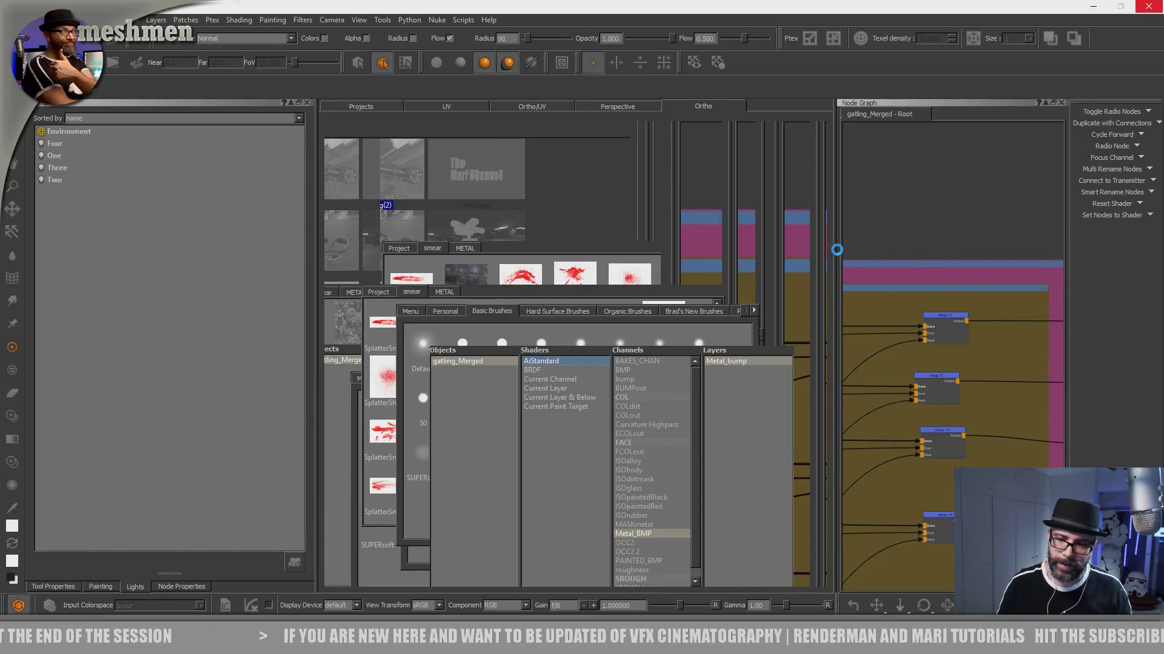
{"action": "type", "text": "j"}
{"action": "type", "text": "g"}
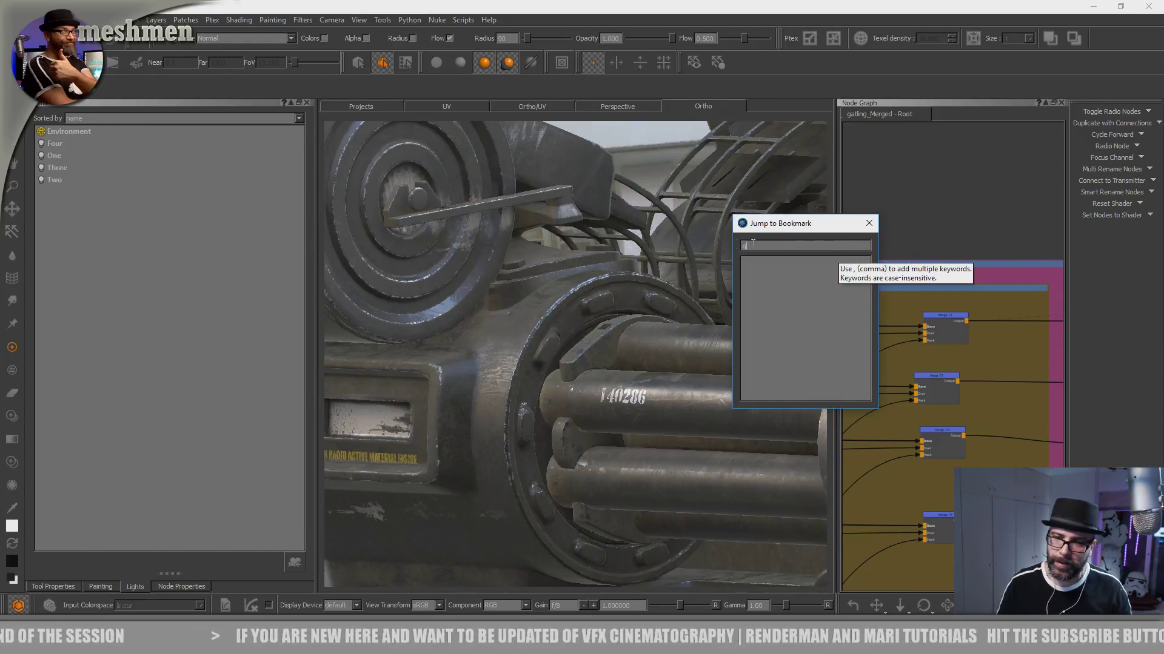
{"action": "key", "text": "BackSpace"}
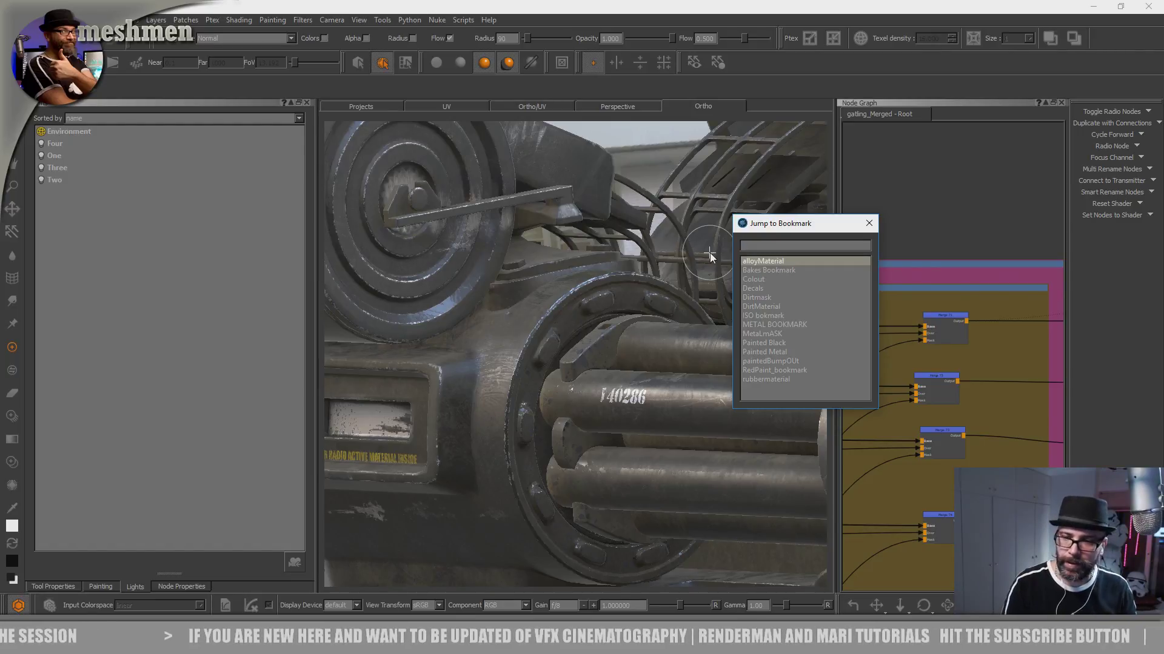
{"action": "key", "text": "Down"}
{"action": "key", "text": "Down"}
{"action": "key", "text": "Down"}
{"action": "key", "text": "Down"}
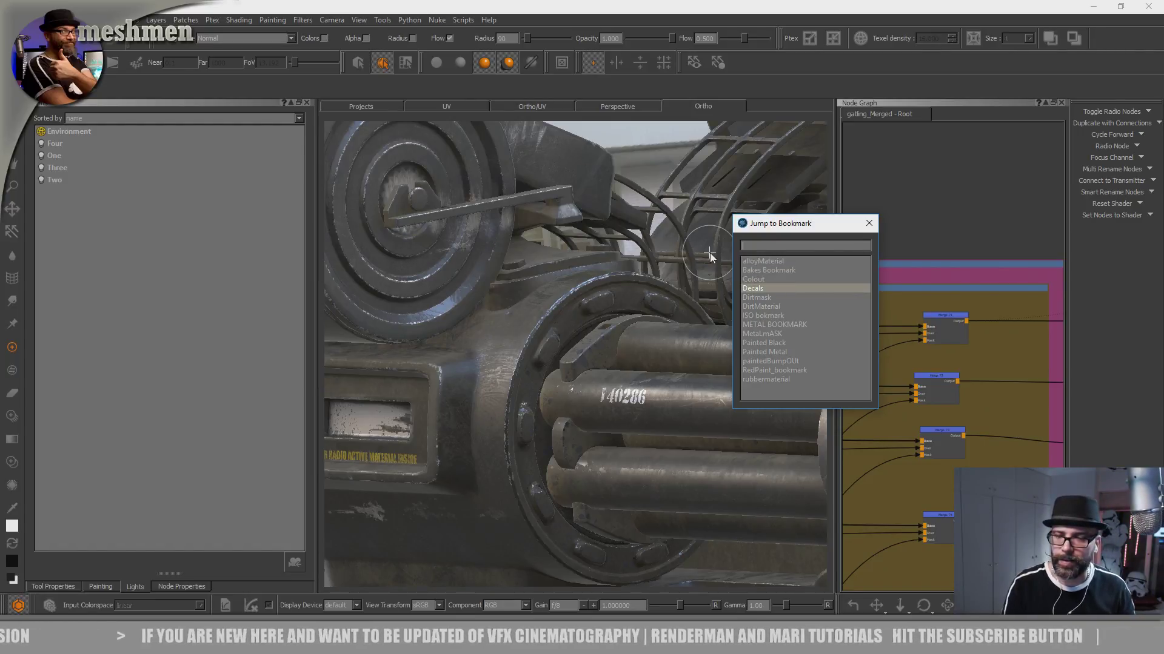
{"action": "key", "text": "Down"}
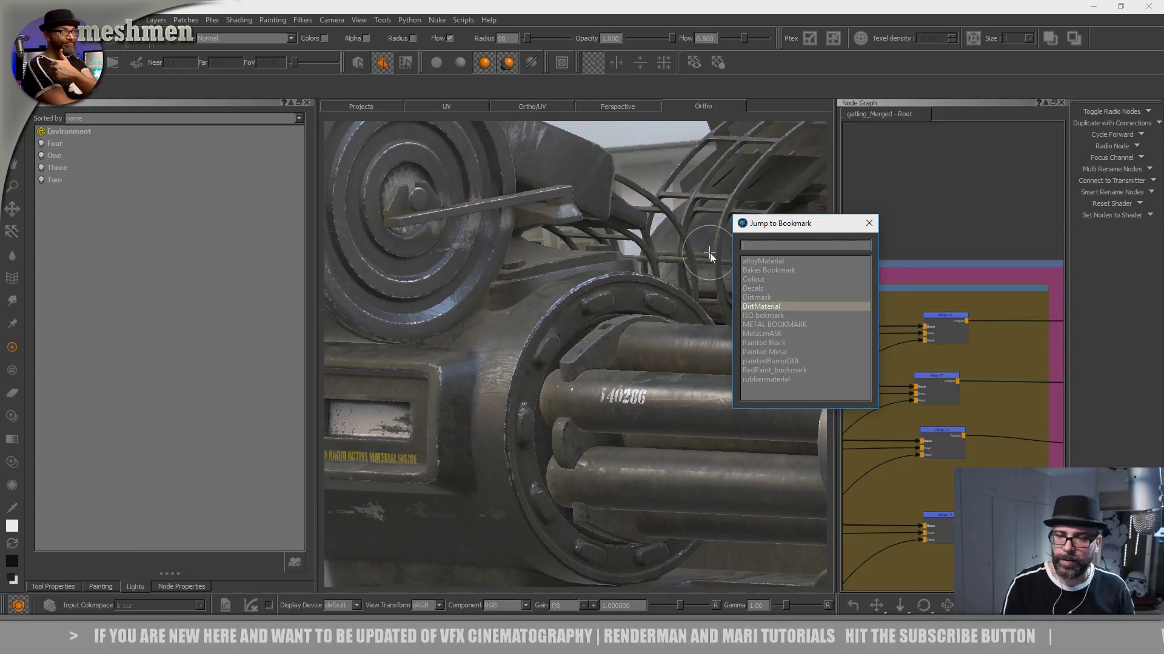
{"action": "key", "text": "Return"}
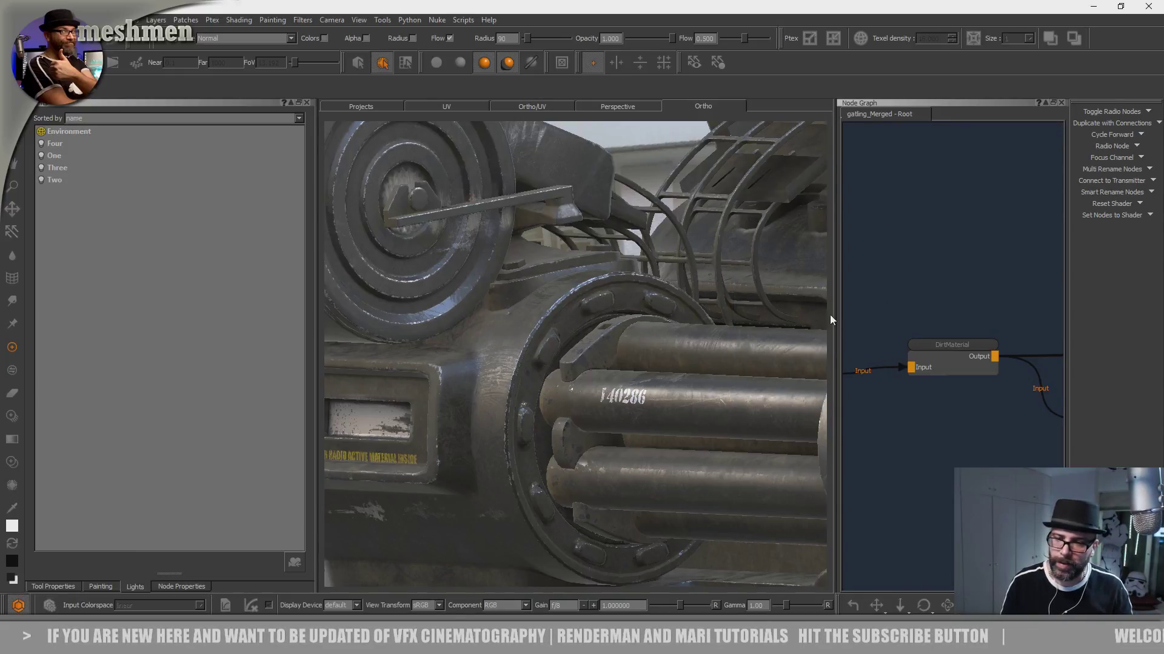
- Enlarge the node graph and rename the Color 30 node beside the oilMask radio node as oilcolor
{"action": "left_click_drag", "start_coordinate": [835, 315], "coordinate": [596, 307]}
{"action": "scroll", "coordinate": [829, 366], "scroll_direction": "down", "scroll_amount": 3}
{"action": "scroll", "coordinate": [828, 365], "scroll_direction": "down", "scroll_amount": 3}
{"action": "middle_click_drag", "start_coordinate": [783, 362], "coordinate": [1006, 246]}
{"action": "scroll", "coordinate": [786, 298], "scroll_direction": "up", "scroll_amount": 3}
{"action": "middle_click_drag", "start_coordinate": [786, 298], "coordinate": [848, 293]}
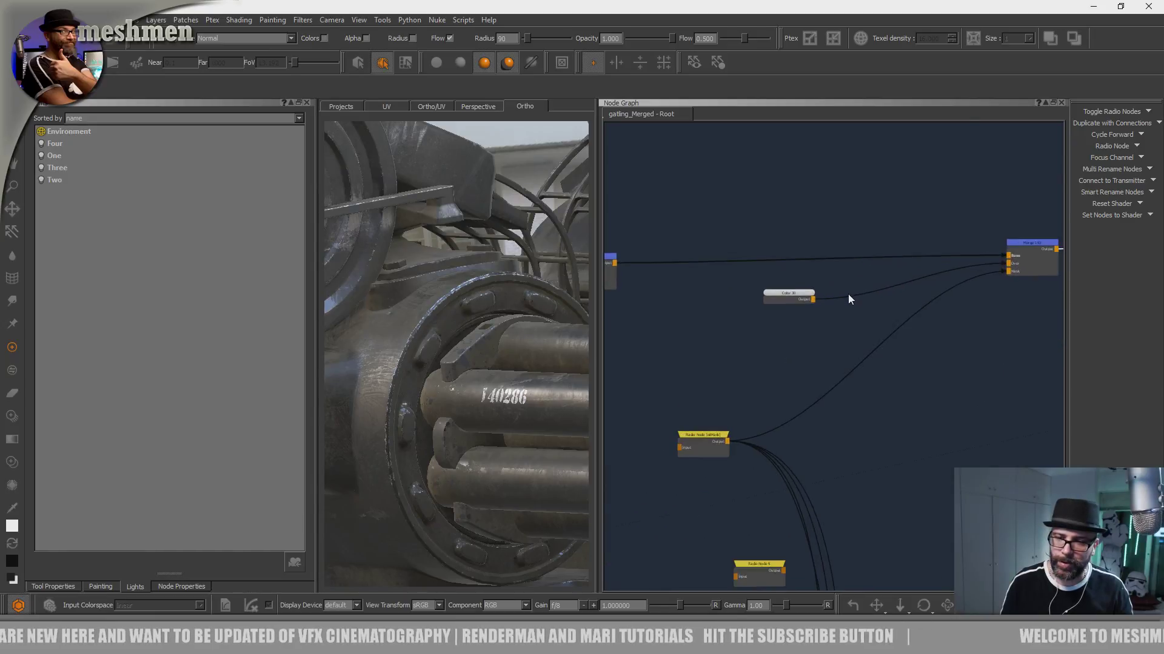
{"action": "scroll", "coordinate": [848, 294], "scroll_direction": "up", "scroll_amount": 3}
{"action": "left_click", "coordinate": [752, 305]}
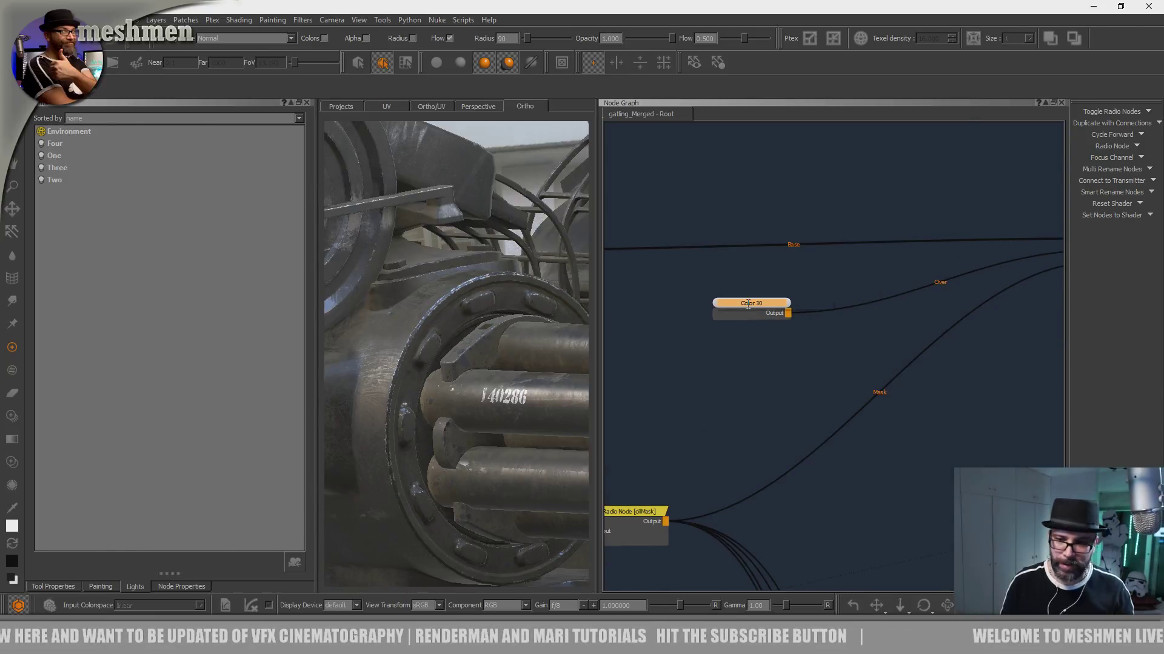
{"action": "double_click", "coordinate": [747, 303]}
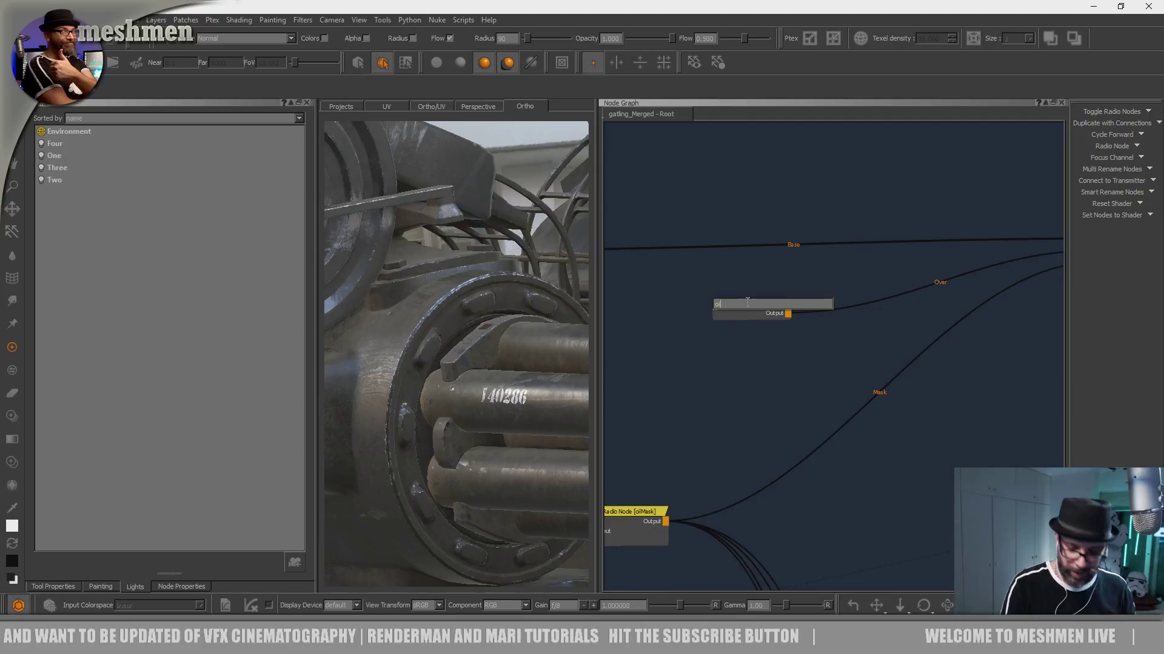
{"action": "type", "text": "oilcolor"}
{"action": "key", "text": "Return"}
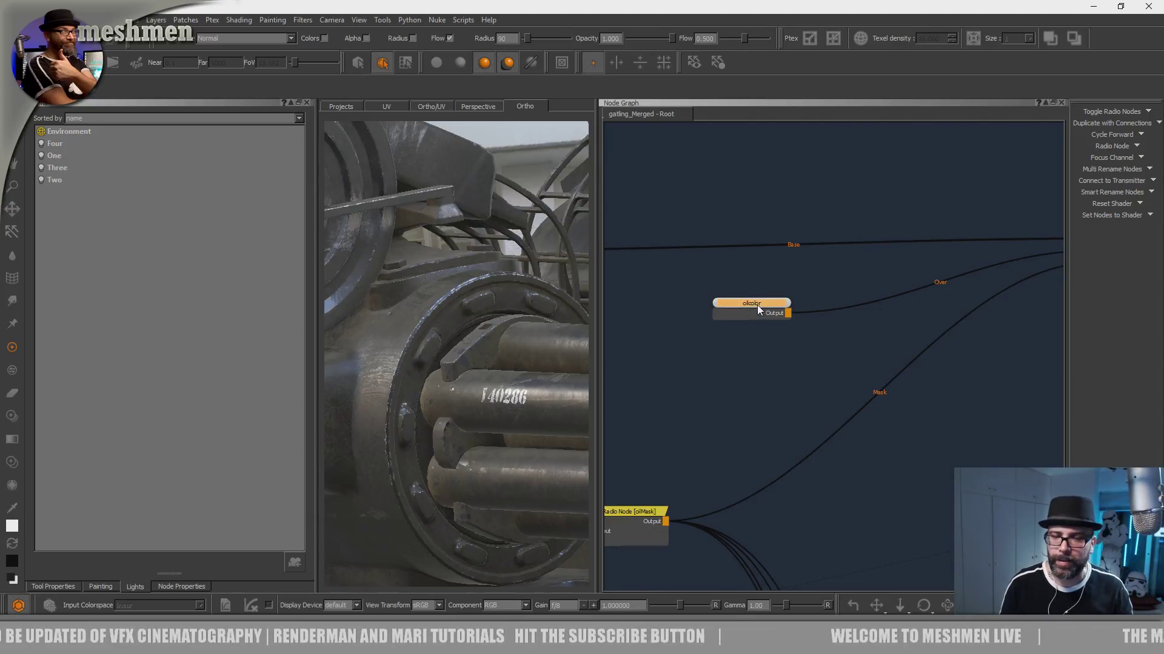
- Open the oilcolor node's color for editing, switch the picker to value mode, and accept the near-black color
{"action": "scroll", "coordinate": [758, 305], "scroll_direction": "up", "scroll_amount": 3}
{"action": "double_click", "coordinate": [755, 305]}
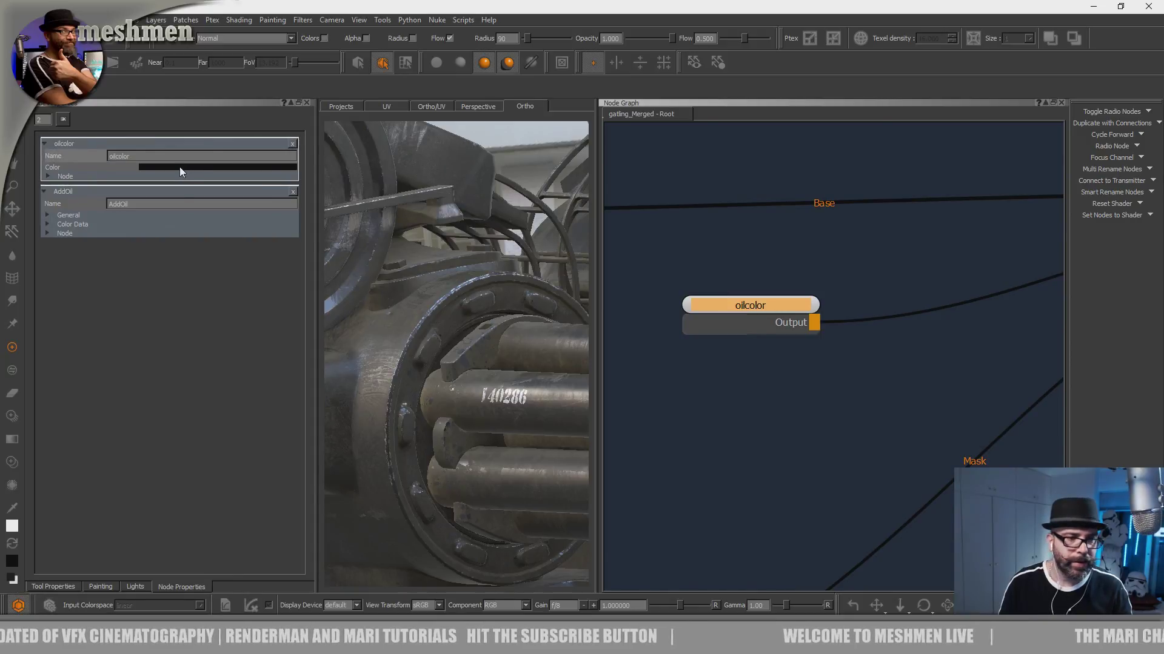
{"action": "left_click", "coordinate": [180, 169]}
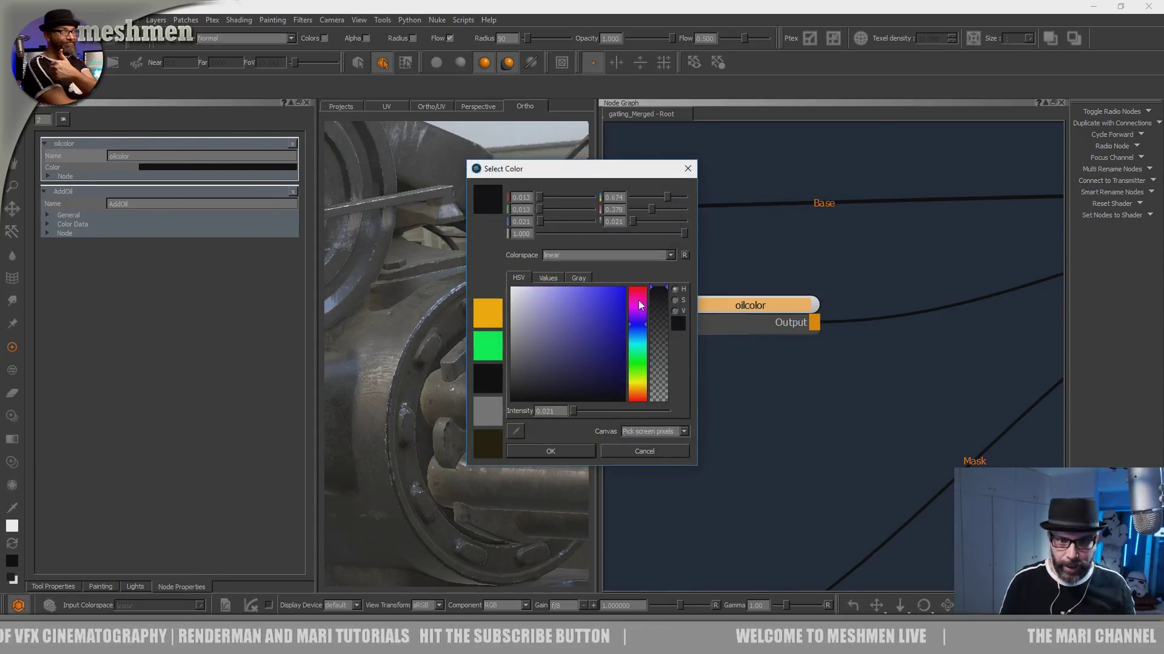
{"action": "left_click", "coordinate": [676, 310]}
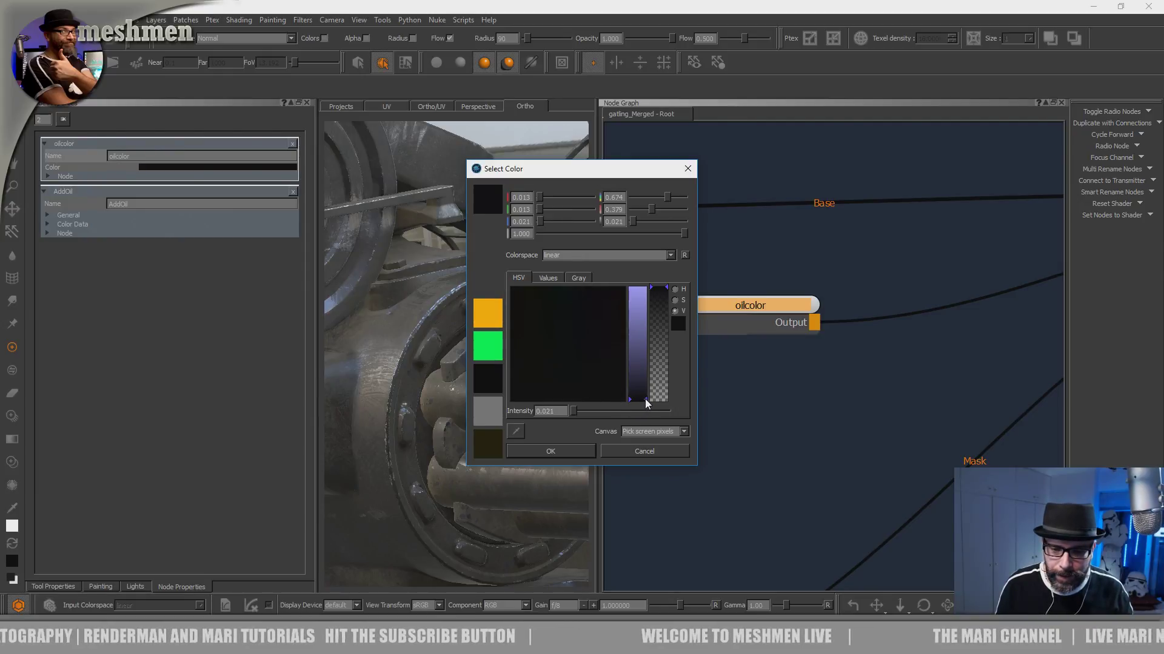
{"action": "left_click", "coordinate": [565, 451]}
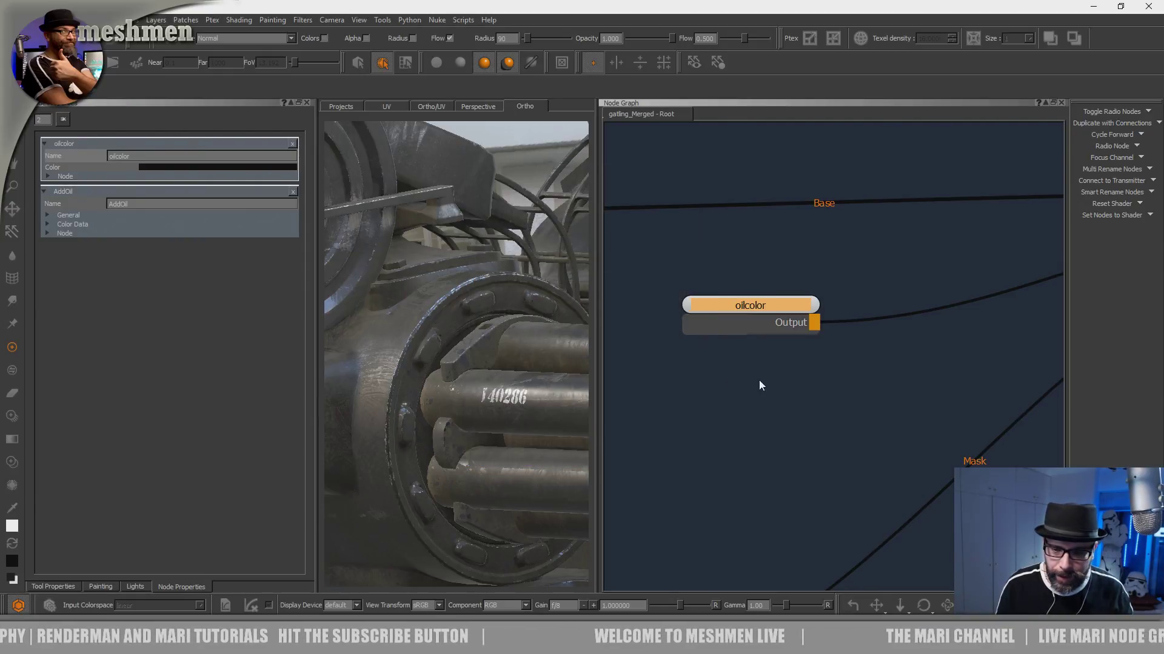
- Enlarge the viewport and examine the oil on the barrels and gun housings
{"action": "left_click_drag", "start_coordinate": [490, 431], "coordinate": [473, 397], "text": "alt"}
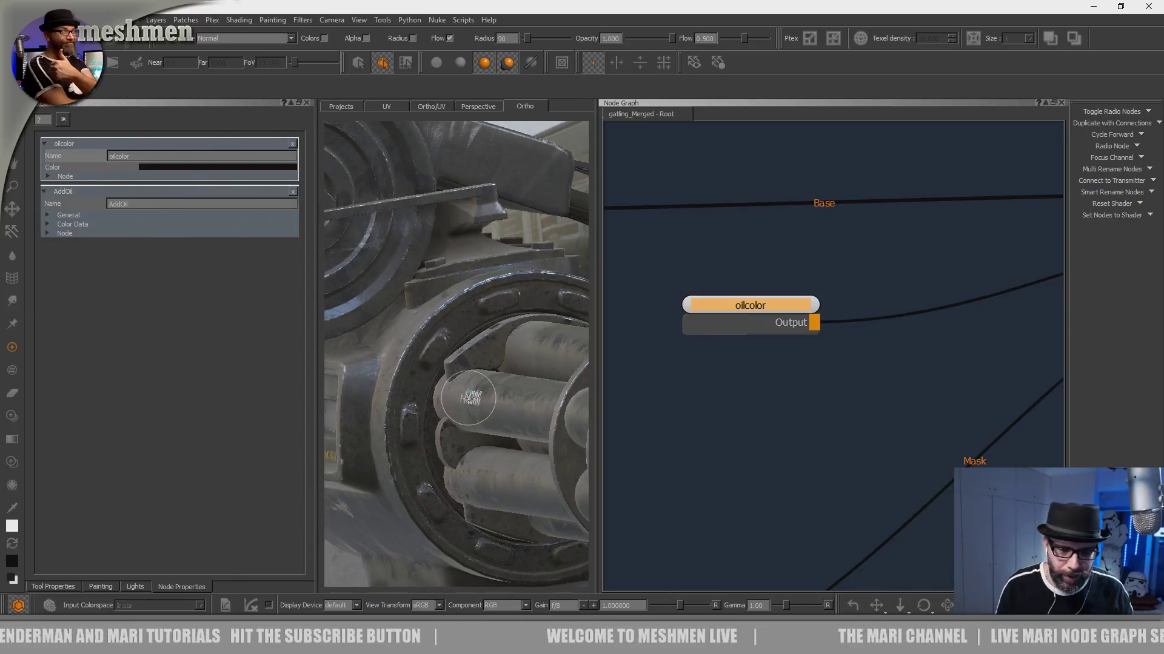
{"action": "right_click_drag", "start_coordinate": [473, 397], "coordinate": [520, 393], "text": "alt"}
{"action": "left_click_drag", "start_coordinate": [520, 392], "coordinate": [836, 382], "text": "alt"}
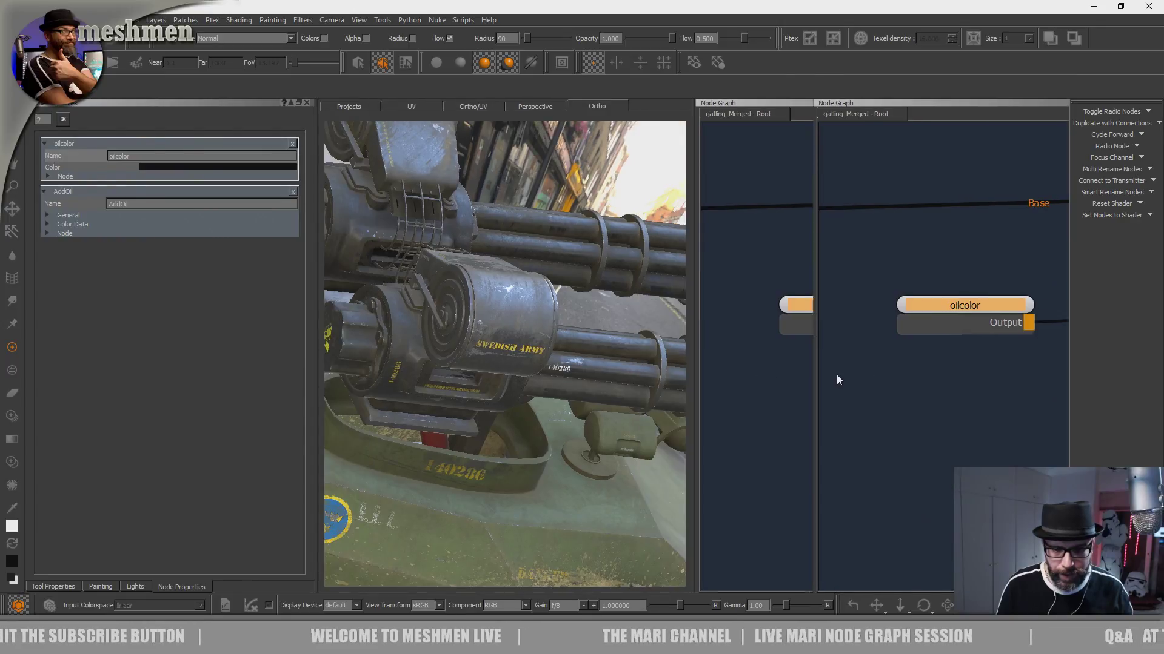
{"action": "left_click_drag", "start_coordinate": [697, 388], "coordinate": [638, 427], "text": "alt"}
{"action": "right_click_drag", "start_coordinate": [638, 427], "coordinate": [543, 410], "text": "alt"}
{"action": "left_click_drag", "start_coordinate": [543, 410], "coordinate": [606, 457], "text": "alt"}
{"action": "left_click_drag", "start_coordinate": [645, 421], "coordinate": [387, 385], "text": "alt"}
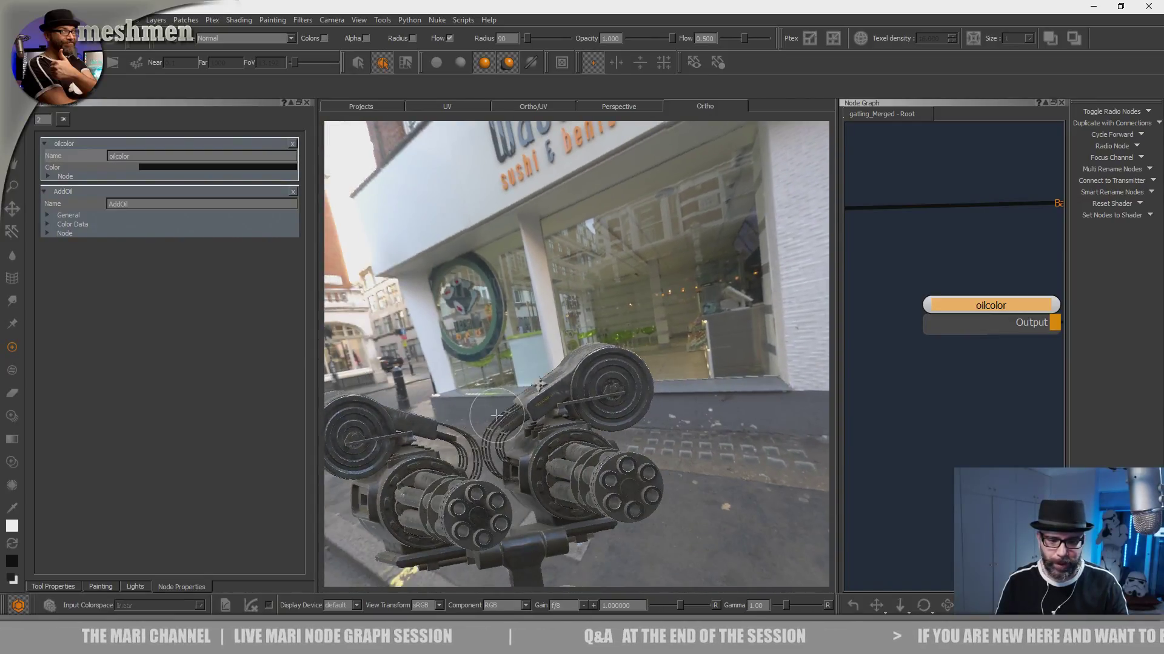
- Examine both guns, the turret ring and the green hull from different angles and distances
{"action": "middle_click_drag", "start_coordinate": [525, 395], "coordinate": [600, 330], "text": "alt"}
{"action": "left_click_drag", "start_coordinate": [600, 330], "coordinate": [697, 333], "text": "alt"}
{"action": "middle_click_drag", "start_coordinate": [576, 485], "coordinate": [603, 397], "text": "alt"}
{"action": "left_click_drag", "start_coordinate": [534, 418], "coordinate": [646, 397], "text": "alt"}
{"action": "middle_click_drag", "start_coordinate": [606, 418], "coordinate": [652, 357], "text": "alt"}
{"action": "right_click_drag", "start_coordinate": [651, 358], "coordinate": [682, 413], "text": "alt"}
{"action": "left_click_drag", "start_coordinate": [681, 413], "coordinate": [660, 420], "text": "alt"}
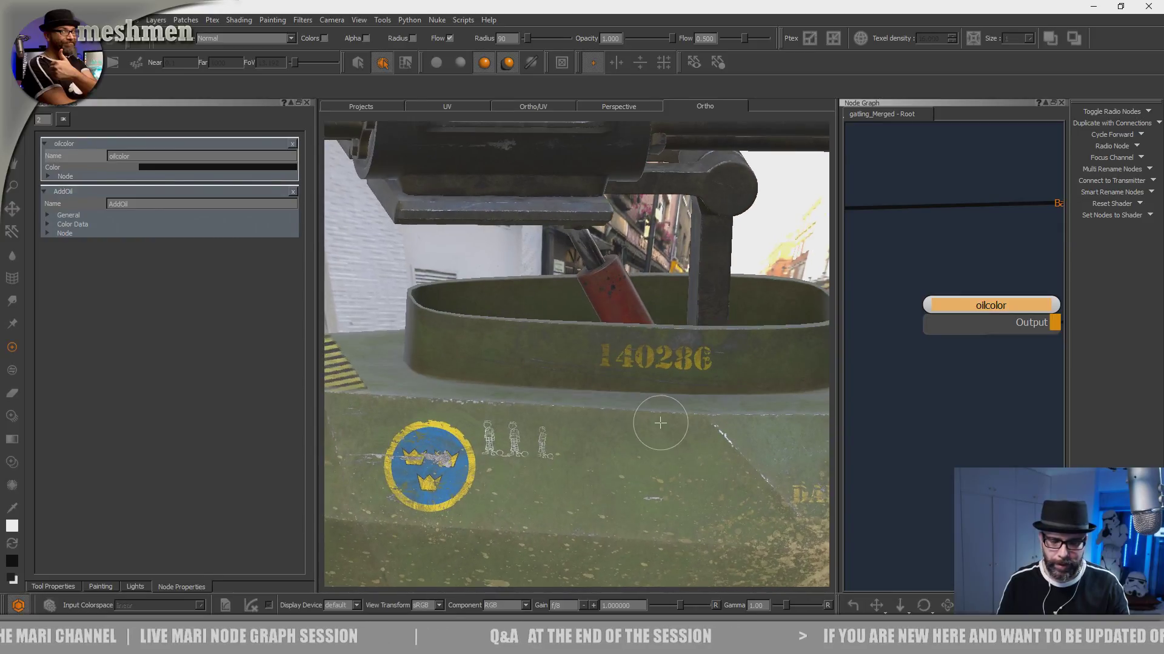
{"action": "right_click_drag", "start_coordinate": [660, 421], "coordinate": [563, 462], "text": "alt"}
{"action": "left_click_drag", "start_coordinate": [564, 462], "coordinate": [564, 454], "text": "alt"}
{"action": "right_click_drag", "start_coordinate": [563, 455], "coordinate": [500, 464], "text": "alt"}
{"action": "left_click_drag", "start_coordinate": [500, 463], "coordinate": [545, 424], "text": "alt"}
{"action": "middle_click_drag", "start_coordinate": [545, 424], "coordinate": [473, 464], "text": "alt"}
- Enlarge the node graph, locate the last merge near the end of the dirt network, and examine the dirt material on the vehicle
{"action": "left_click_drag", "start_coordinate": [842, 357], "coordinate": [608, 352]}
{"action": "scroll", "coordinate": [760, 355], "scroll_direction": "down", "scroll_amount": 3}
{"action": "scroll", "coordinate": [754, 367], "scroll_direction": "down", "scroll_amount": 7}
{"action": "middle_click_drag", "start_coordinate": [755, 370], "coordinate": [807, 328]}
{"action": "scroll", "coordinate": [918, 304], "scroll_direction": "up", "scroll_amount": 2}
{"action": "scroll", "coordinate": [807, 328], "scroll_direction": "up", "scroll_amount": 4}
{"action": "middle_click_drag", "start_coordinate": [844, 363], "coordinate": [664, 443]}
{"action": "left_click", "coordinate": [912, 364]}
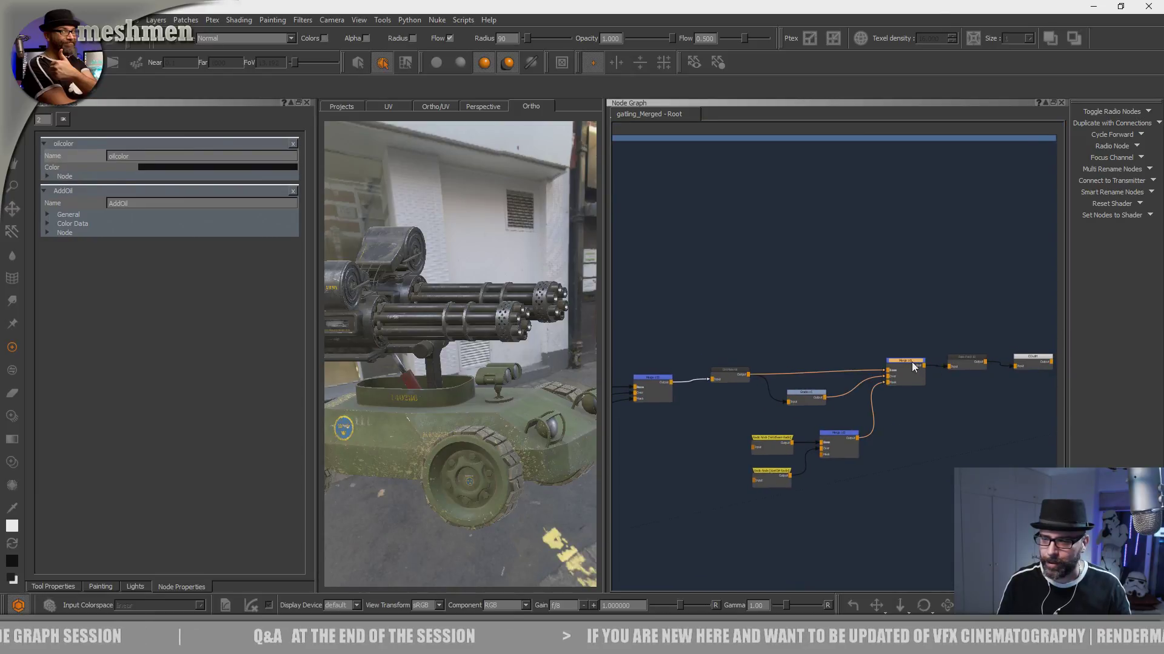
{"action": "left_click_drag", "start_coordinate": [487, 461], "coordinate": [515, 450], "text": "alt"}
{"action": "right_click_drag", "start_coordinate": [515, 450], "coordinate": [532, 436], "text": "alt"}
{"action": "left_click_drag", "start_coordinate": [533, 436], "coordinate": [538, 432], "text": "alt"}
{"action": "right_click_drag", "start_coordinate": [538, 431], "coordinate": [454, 402], "text": "alt"}
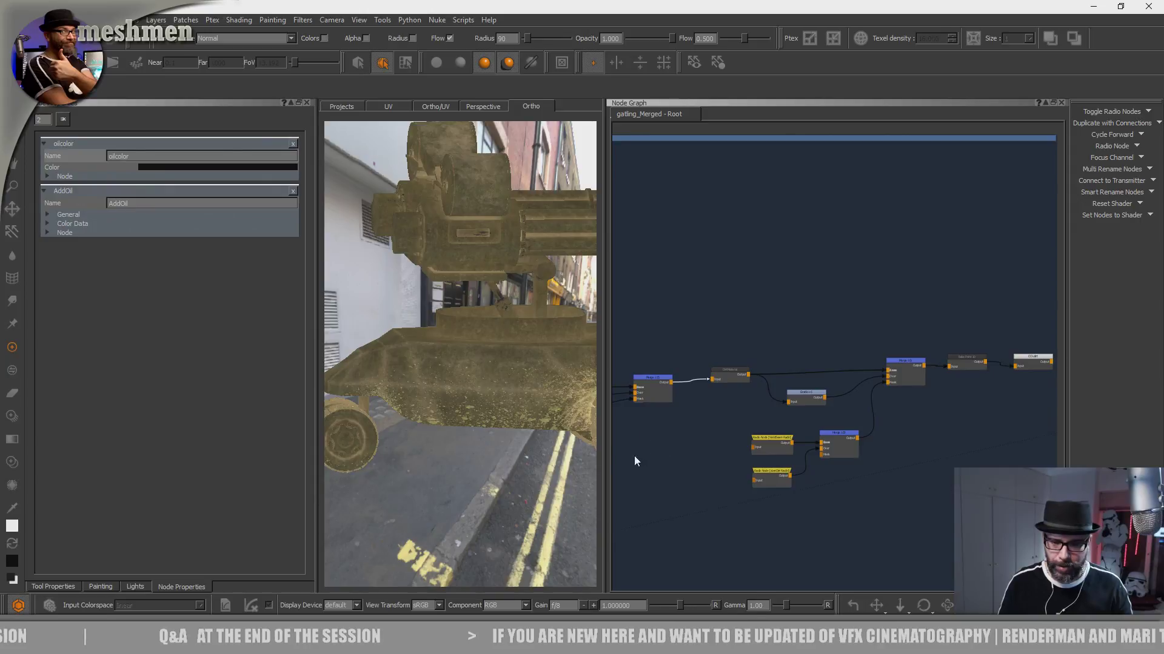
- Trace the dirt network back past the oil merge to the preceding merge and examine the splattered lower hull
{"action": "middle_click_drag", "start_coordinate": [695, 440], "coordinate": [926, 390]}
{"action": "middle_click_drag", "start_coordinate": [809, 412], "coordinate": [928, 411]}
{"action": "left_click_drag", "start_coordinate": [507, 419], "coordinate": [497, 327], "text": "alt"}
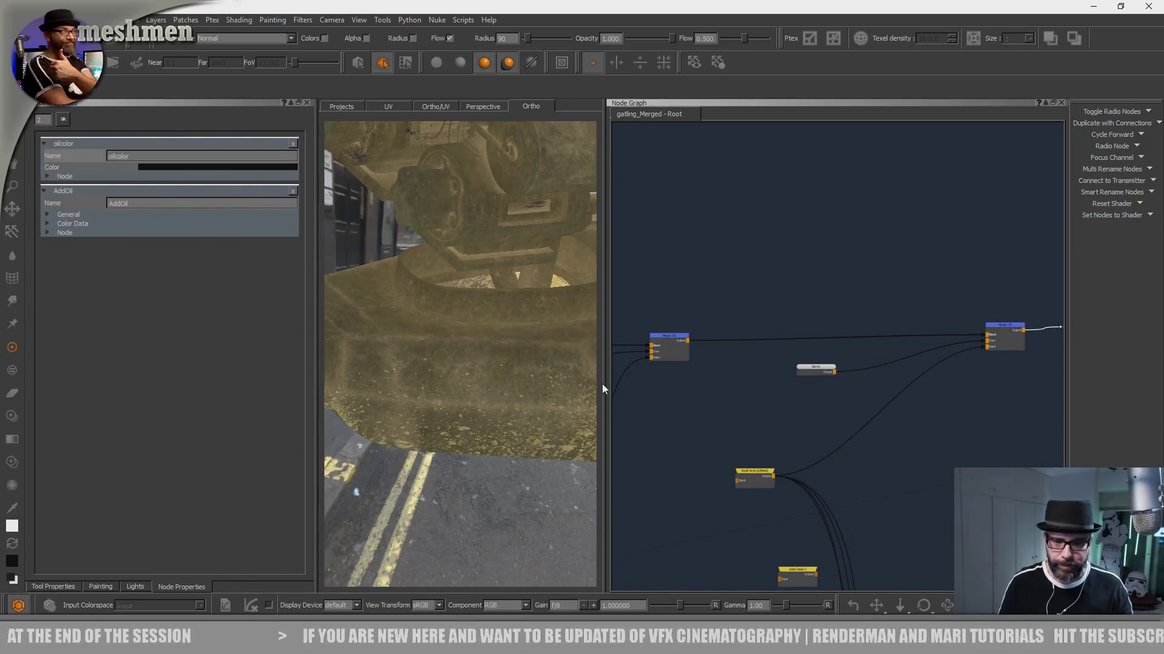
{"action": "left_click_drag", "start_coordinate": [606, 386], "coordinate": [501, 387]}
{"action": "left_click_drag", "start_coordinate": [558, 340], "coordinate": [576, 339]}
{"action": "middle_click_drag", "start_coordinate": [588, 309], "coordinate": [814, 294]}
{"action": "left_click_drag", "start_coordinate": [464, 315], "coordinate": [449, 319], "text": "alt"}
{"action": "right_click_drag", "start_coordinate": [449, 319], "coordinate": [460, 359], "text": "alt"}
{"action": "middle_click_drag", "start_coordinate": [460, 359], "coordinate": [437, 398], "text": "alt"}
{"action": "left_click_drag", "start_coordinate": [437, 398], "coordinate": [440, 390], "text": "alt"}
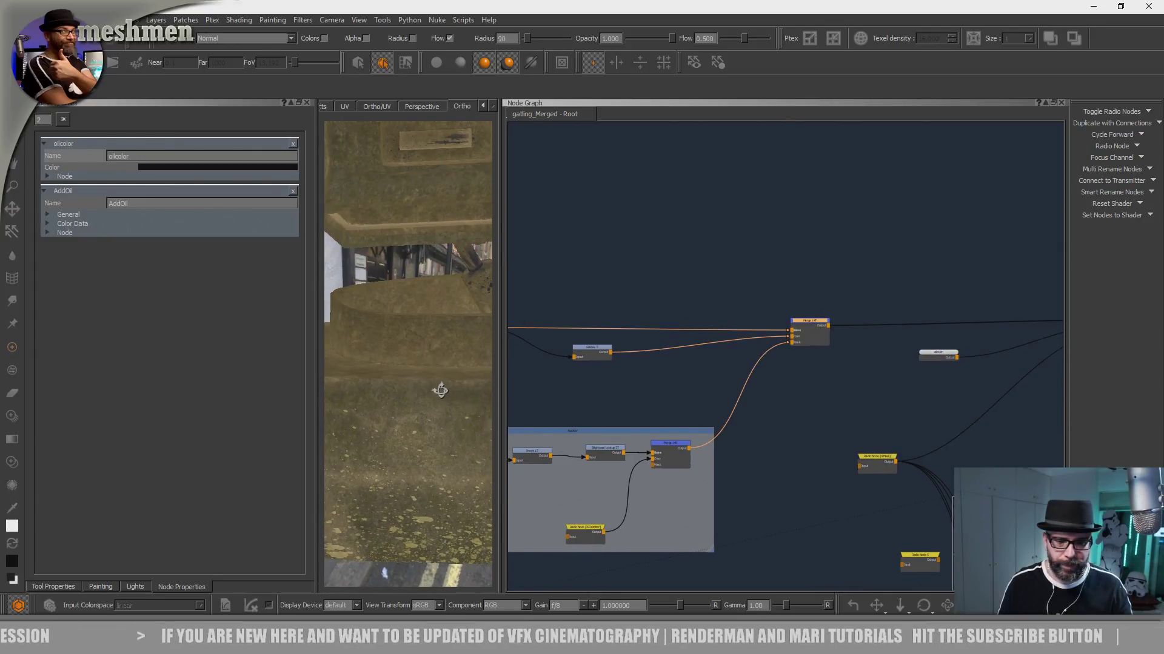
- Trace the network back to the merges before the DirtMask backdrop and view the earlier merge on the hull
{"action": "middle_click_drag", "start_coordinate": [672, 403], "coordinate": [937, 366]}
{"action": "middle_click_drag", "start_coordinate": [781, 403], "coordinate": [834, 452]}
{"action": "scroll", "coordinate": [761, 400], "scroll_direction": "down", "scroll_amount": 3}
{"action": "middle_click_drag", "start_coordinate": [747, 318], "coordinate": [830, 494]}
{"action": "middle_click_drag", "start_coordinate": [749, 385], "coordinate": [860, 307]}
{"action": "middle_click_drag", "start_coordinate": [869, 353], "coordinate": [872, 175]}
{"action": "middle_click_drag", "start_coordinate": [745, 373], "coordinate": [766, 361]}
{"action": "middle_click_drag", "start_coordinate": [886, 350], "coordinate": [748, 345]}
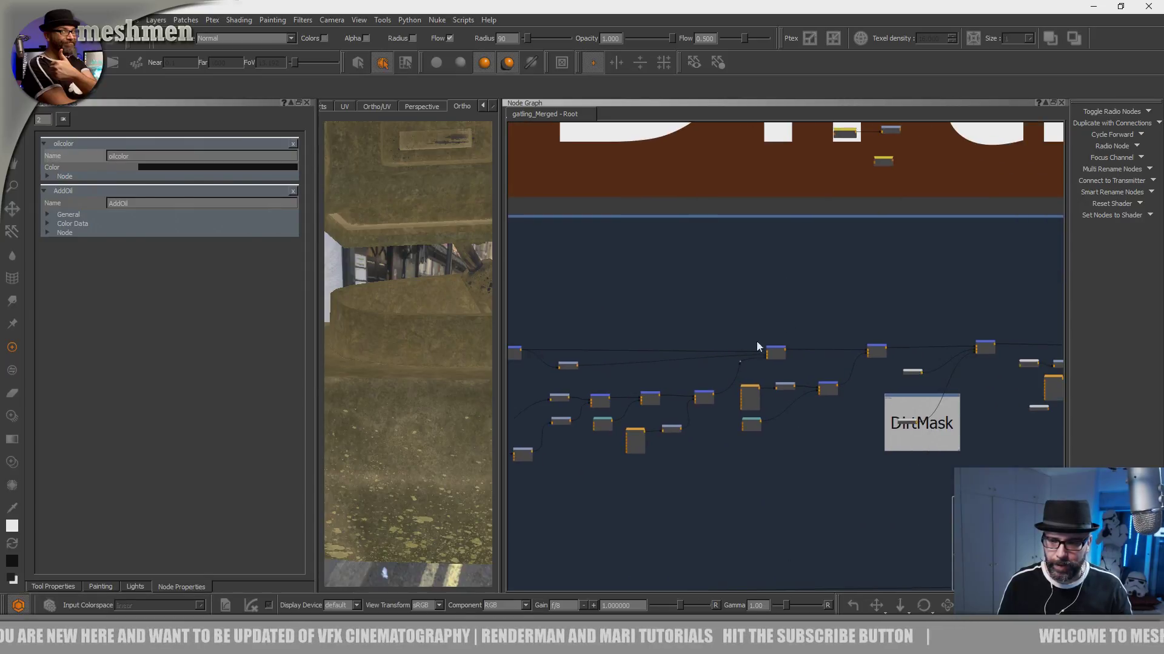
{"action": "scroll", "coordinate": [785, 351], "scroll_direction": "up", "scroll_amount": 2}
{"action": "left_click", "coordinate": [774, 349]}
{"action": "key", "text": "1"}
{"action": "left_click_drag", "start_coordinate": [411, 411], "coordinate": [439, 404], "text": "alt"}
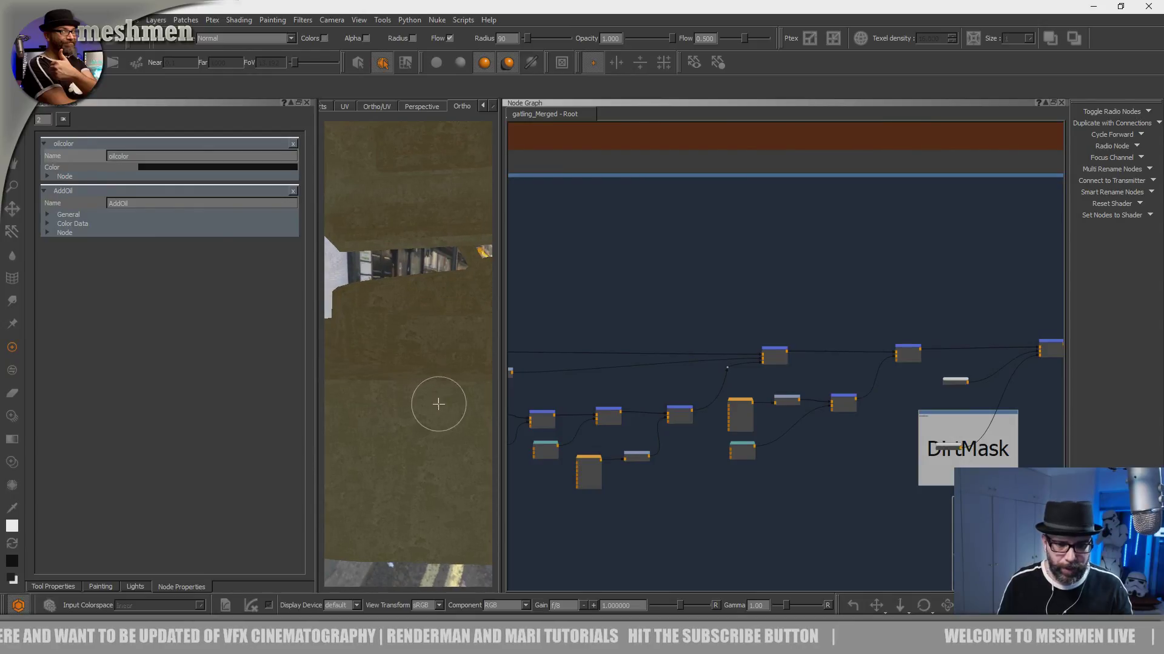
- Widen the model viewport against the node graph and examine the whole vehicle at the merge before the DirtMask backdrop
{"action": "left_click", "coordinate": [911, 352]}
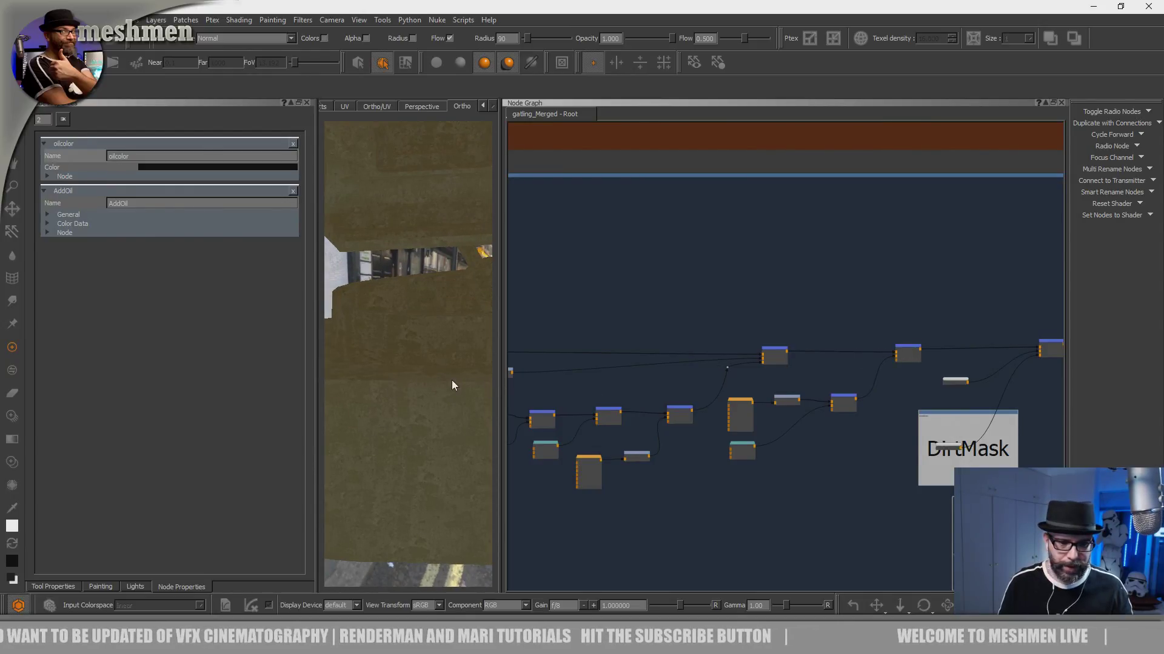
{"action": "left_click_drag", "start_coordinate": [496, 375], "coordinate": [708, 357]}
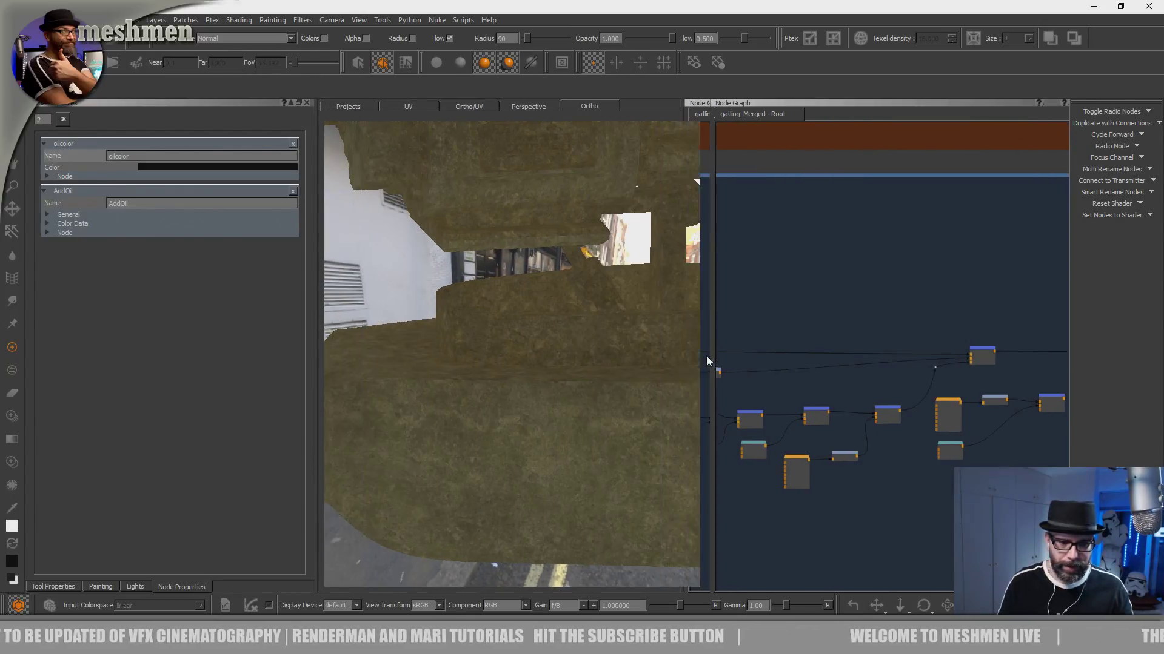
{"action": "left_click_drag", "start_coordinate": [628, 380], "coordinate": [530, 390], "text": "alt"}
{"action": "right_click_drag", "start_coordinate": [530, 389], "coordinate": [618, 366], "text": "alt"}
{"action": "middle_click_drag", "start_coordinate": [845, 287], "coordinate": [663, 281]}
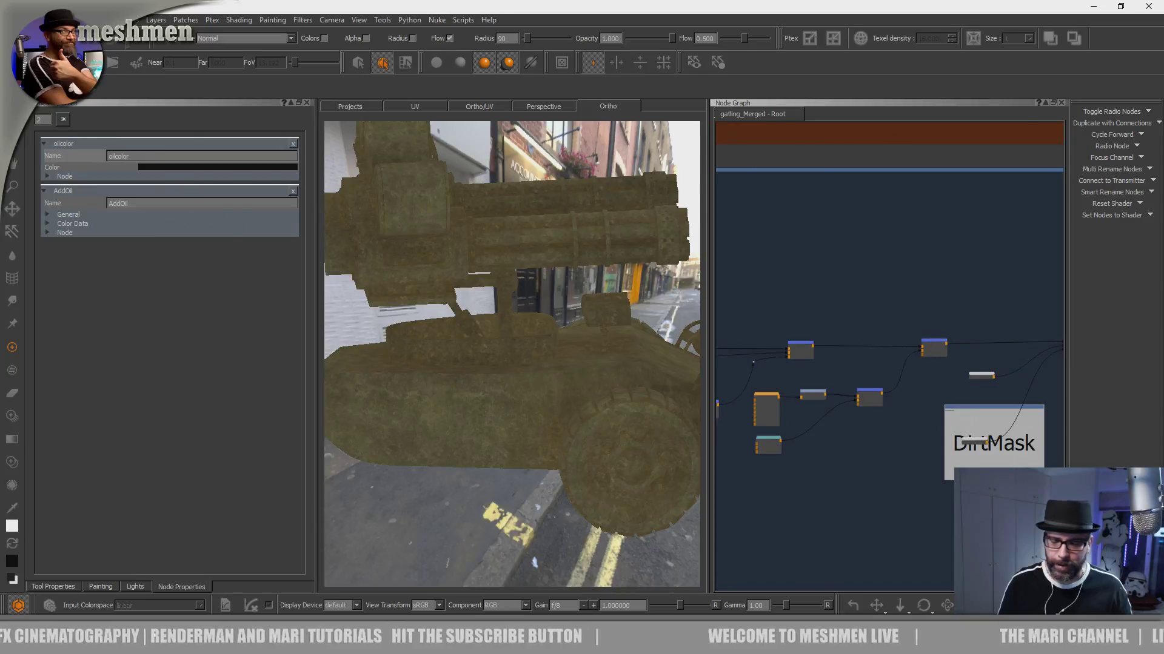
{"action": "left_click_drag", "start_coordinate": [936, 346], "coordinate": [937, 341]}
{"action": "left_click_drag", "start_coordinate": [550, 391], "coordinate": [533, 390], "text": "alt"}
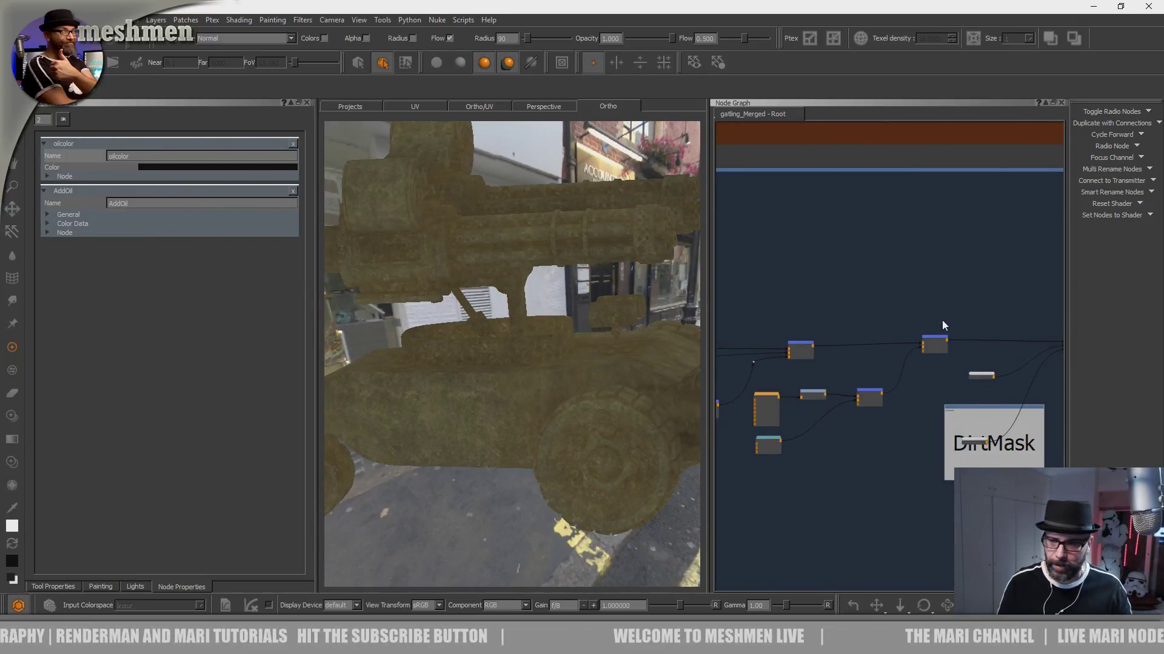
- View the merge fed by the DirtMask backdrop on the vehicle and examine the splatters around the wheel up close
{"action": "middle_click_drag", "start_coordinate": [950, 317], "coordinate": [748, 322]}
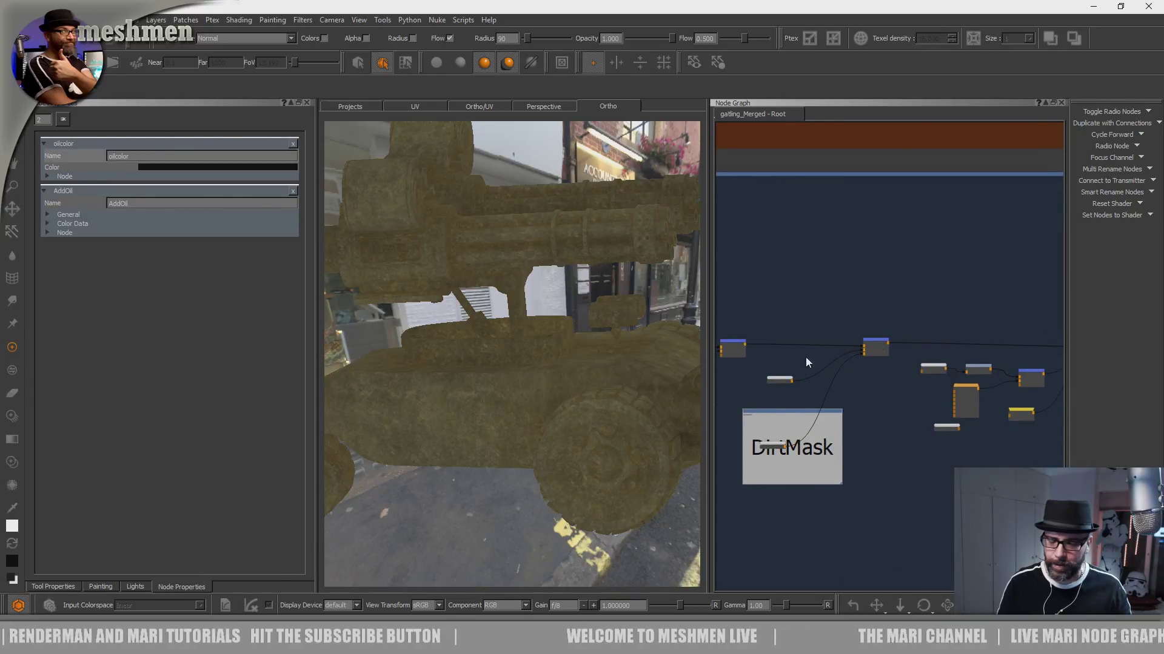
{"action": "left_click_drag", "start_coordinate": [493, 408], "coordinate": [527, 427], "text": "alt"}
{"action": "middle_click_drag", "start_coordinate": [594, 415], "coordinate": [521, 364], "text": "alt"}
{"action": "right_click_drag", "start_coordinate": [521, 364], "coordinate": [527, 403], "text": "alt"}
{"action": "left_click_drag", "start_coordinate": [528, 403], "coordinate": [570, 433], "text": "alt"}
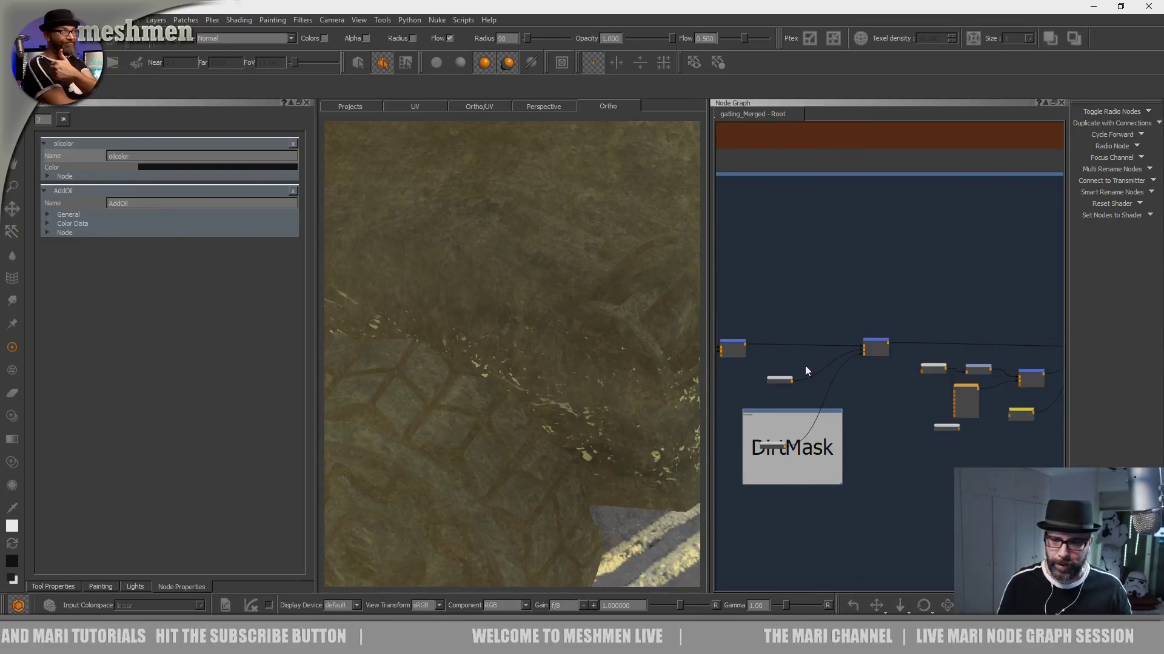
- Examine how the color node and the DirtMask paint node feed the merge, and check their splatters on the hull
{"action": "scroll", "coordinate": [758, 362], "scroll_direction": "up", "scroll_amount": 4}
{"action": "mouse_move", "coordinate": [757, 362]}
{"action": "middle_mouse_down"}
{"action": "mouse_move", "coordinate": [826, 364]}
{"action": "mouse_move", "coordinate": [854, 351]}
{"action": "middle_mouse_up"}
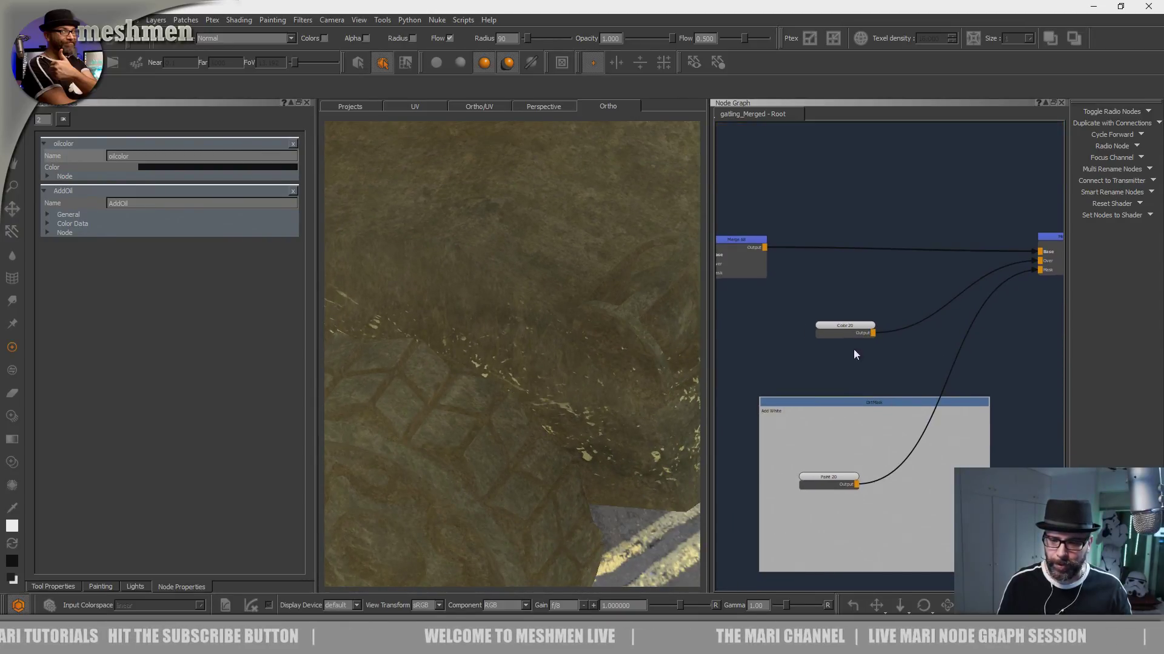
{"action": "scroll", "coordinate": [838, 398], "scroll_direction": "down", "scroll_amount": 2}
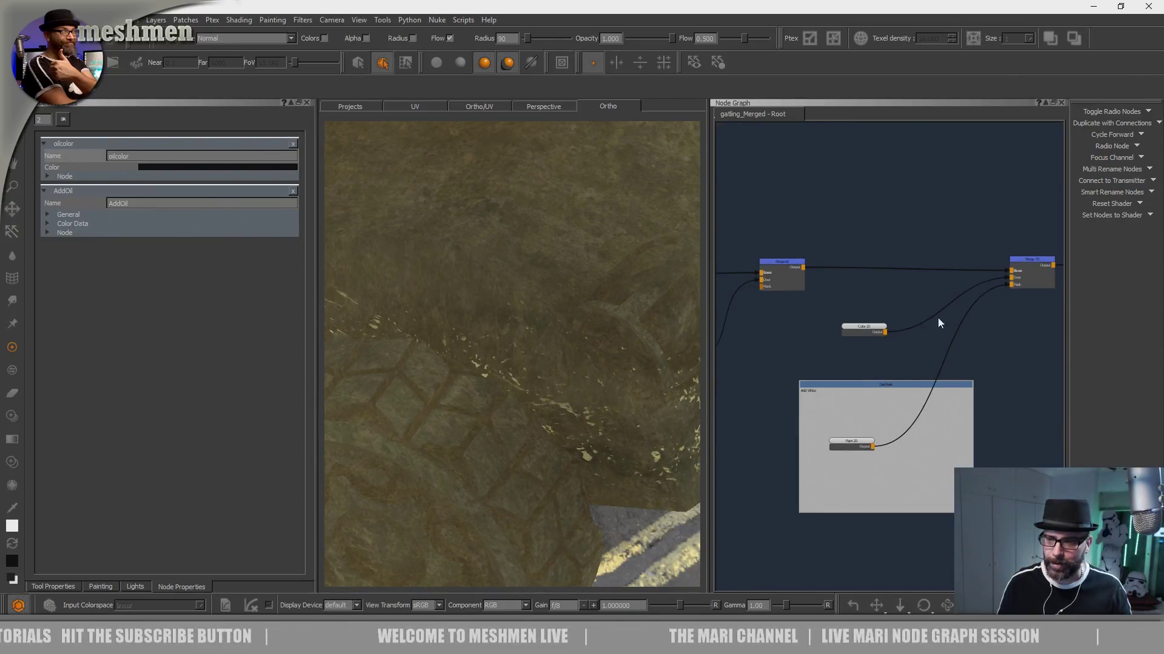
{"action": "middle_click_drag", "start_coordinate": [937, 317], "coordinate": [820, 350]}
{"action": "left_click_drag", "start_coordinate": [772, 354], "coordinate": [771, 351]}
{"action": "left_click_drag", "start_coordinate": [944, 282], "coordinate": [951, 284]}
{"action": "middle_click_drag", "start_coordinate": [904, 314], "coordinate": [971, 277]}
{"action": "scroll", "coordinate": [971, 277], "scroll_direction": "down", "scroll_amount": 4}
{"action": "left_click_drag", "start_coordinate": [547, 413], "coordinate": [495, 426], "text": "alt"}
{"action": "scroll", "coordinate": [509, 420], "scroll_direction": "down", "scroll_amount": 3}
{"action": "scroll", "coordinate": [509, 420], "scroll_direction": "up", "scroll_amount": 3}
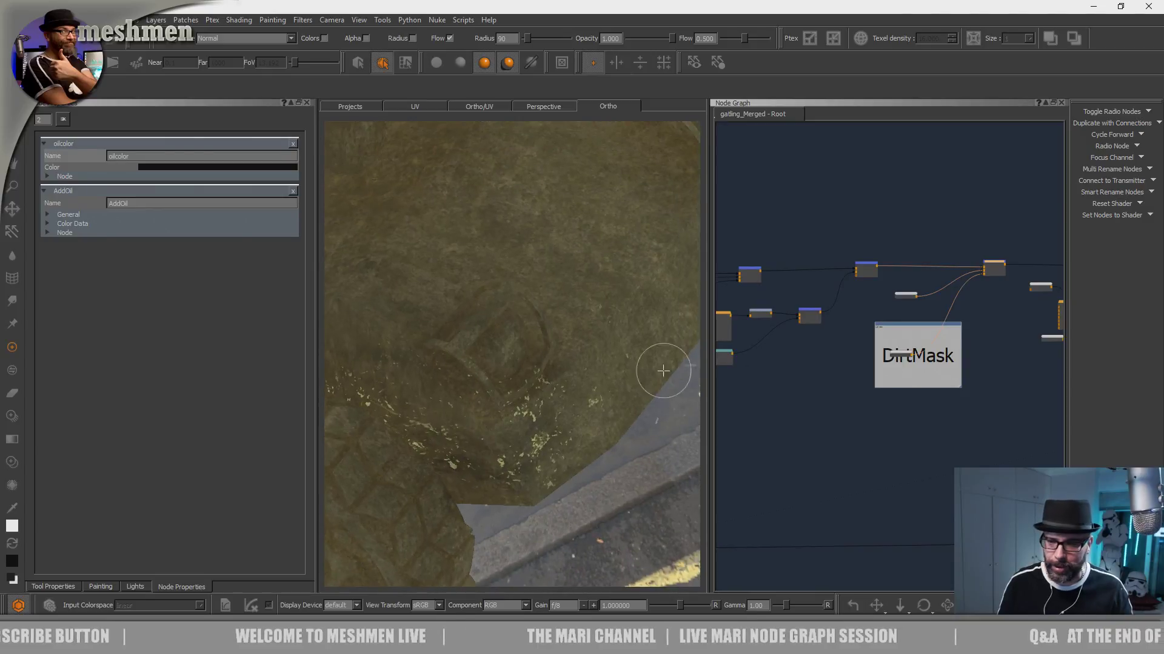
- Delete the color node, the merge it feeds and the DirtMask backdrop with its paint node from the network
{"action": "left_click", "coordinate": [905, 296]}
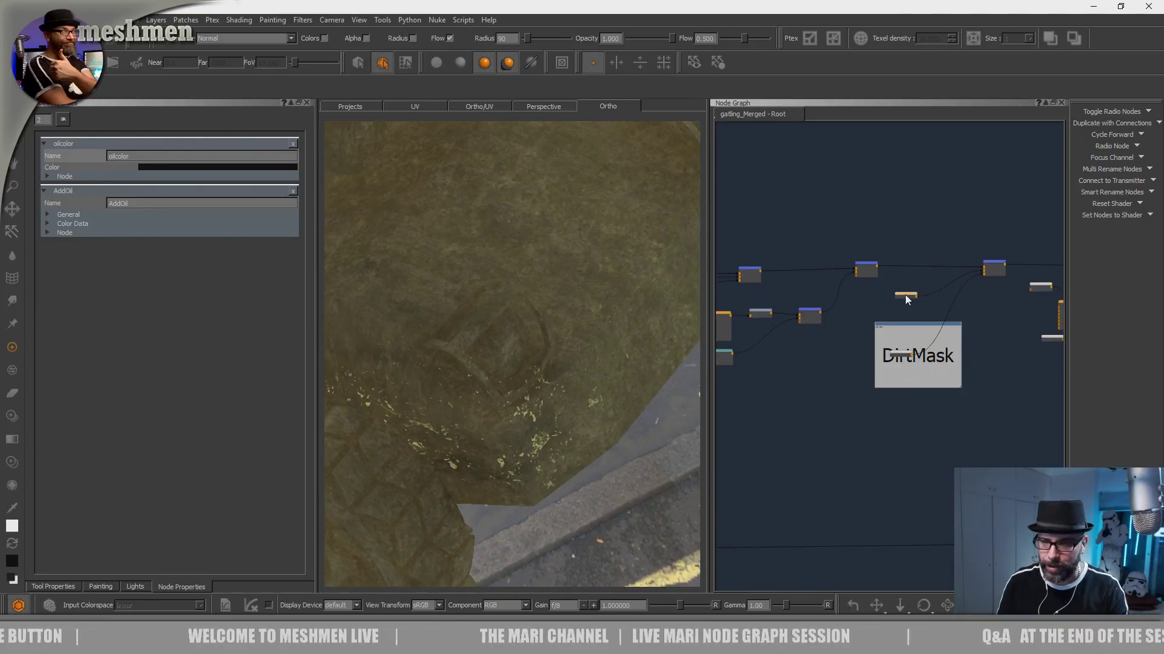
{"action": "key", "text": "Delete"}
{"action": "left_click", "coordinate": [996, 260]}
{"action": "key", "text": "Delete"}
{"action": "middle_click_drag", "start_coordinate": [924, 329], "coordinate": [830, 347]}
- Lower the Rubber backdrop and shift the neighbouring axis projection and merge group back towards the preceding merge
{"action": "left_click_drag", "start_coordinate": [835, 251], "coordinate": [989, 395]}
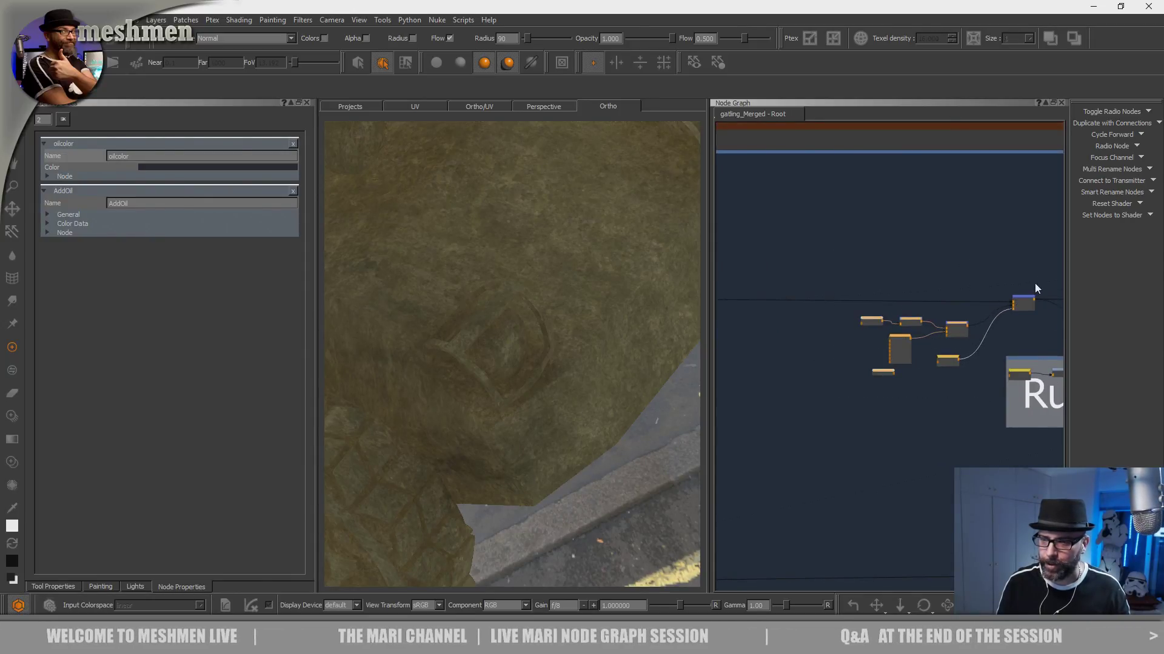
{"action": "left_click_drag", "start_coordinate": [1048, 284], "coordinate": [833, 378]}
{"action": "middle_click_drag", "start_coordinate": [976, 280], "coordinate": [901, 285]}
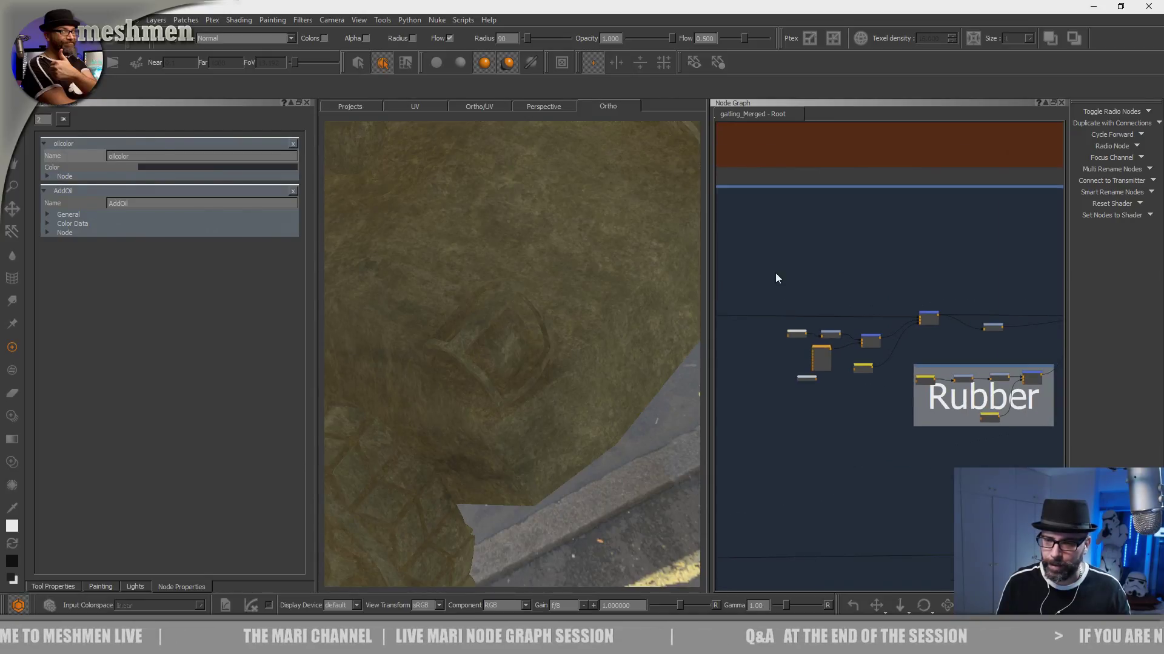
{"action": "left_click_drag", "start_coordinate": [771, 267], "coordinate": [889, 387]}
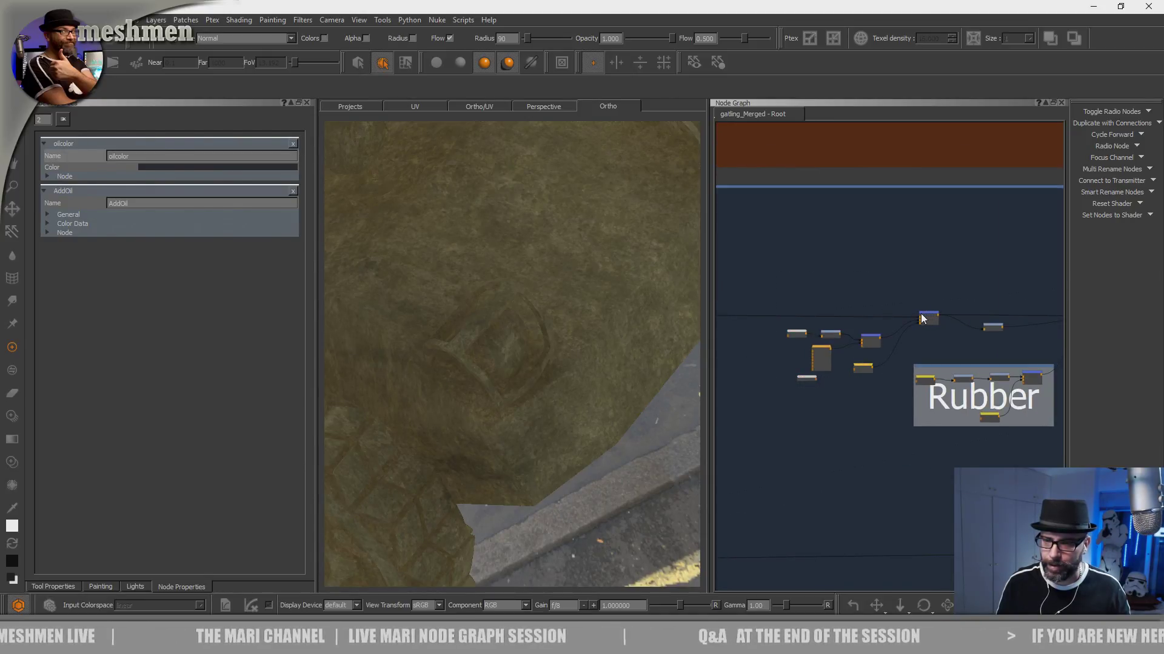
{"action": "left_click_drag", "start_coordinate": [929, 314], "coordinate": [917, 313]}
{"action": "left_click_drag", "start_coordinate": [773, 288], "coordinate": [788, 306]}
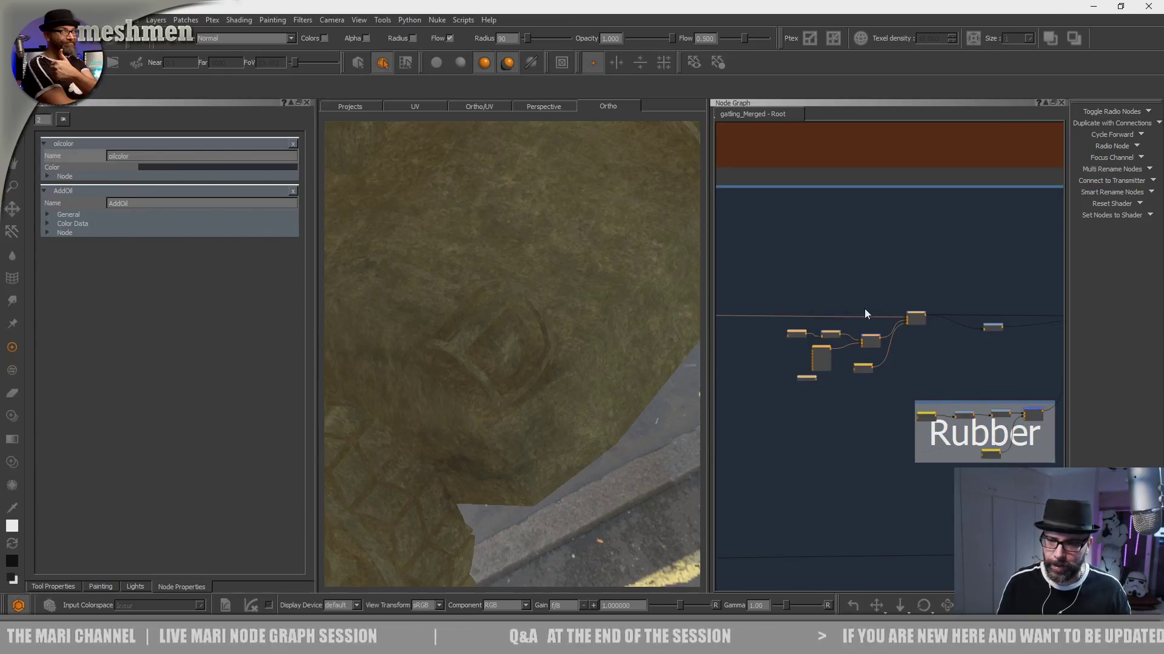
{"action": "left_click_drag", "start_coordinate": [917, 320], "coordinate": [820, 314]}
- View the final merge of the shifted group and examine its splatters on the wheel and hull
{"action": "middle_click_drag", "start_coordinate": [814, 311], "coordinate": [865, 252]}
{"action": "scroll", "coordinate": [943, 267], "scroll_direction": "up", "scroll_amount": 8}
{"action": "left_click", "coordinate": [865, 252]}
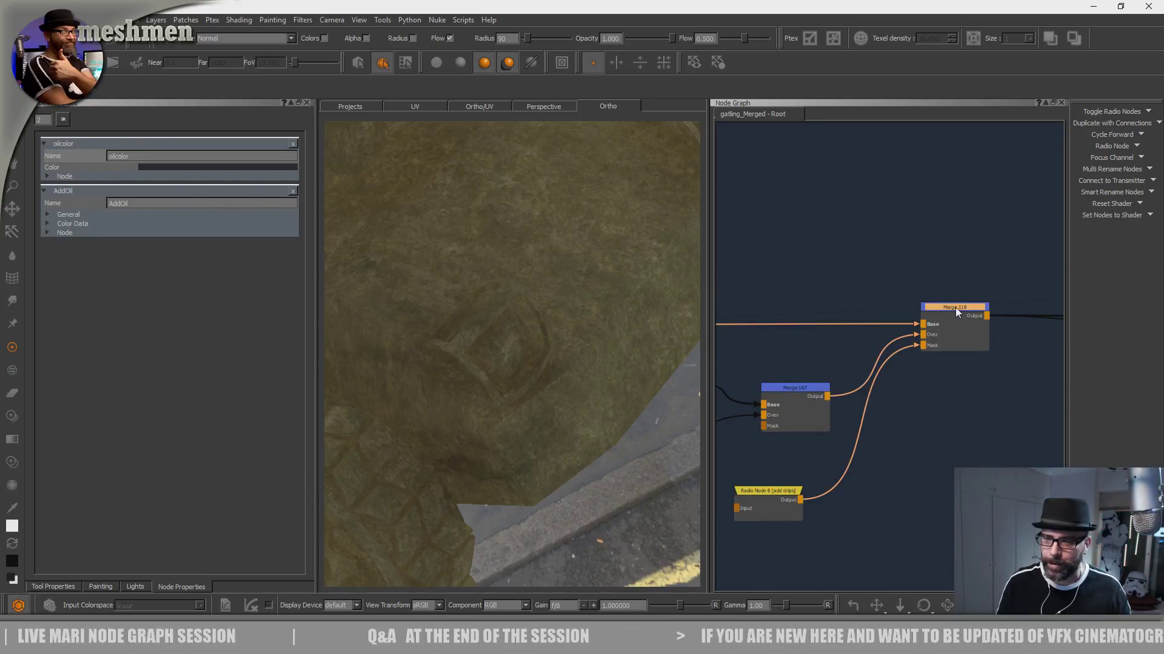
{"action": "right_click_drag", "start_coordinate": [519, 350], "coordinate": [464, 345], "text": "alt"}
{"action": "middle_click_drag", "start_coordinate": [465, 346], "coordinate": [566, 358], "text": "alt"}
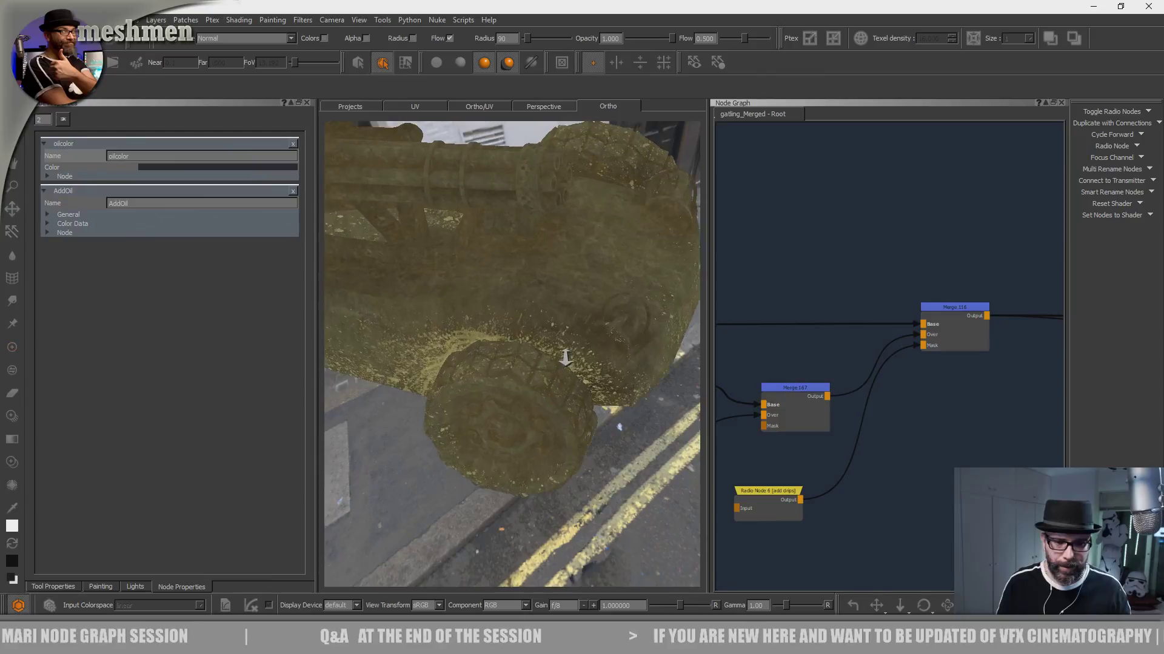
{"action": "scroll", "coordinate": [958, 267], "scroll_direction": "down", "scroll_amount": 5}
{"action": "left_click_drag", "start_coordinate": [990, 247], "coordinate": [776, 364]}
{"action": "key", "text": "Tab"}
{"action": "type", "text": "back"}
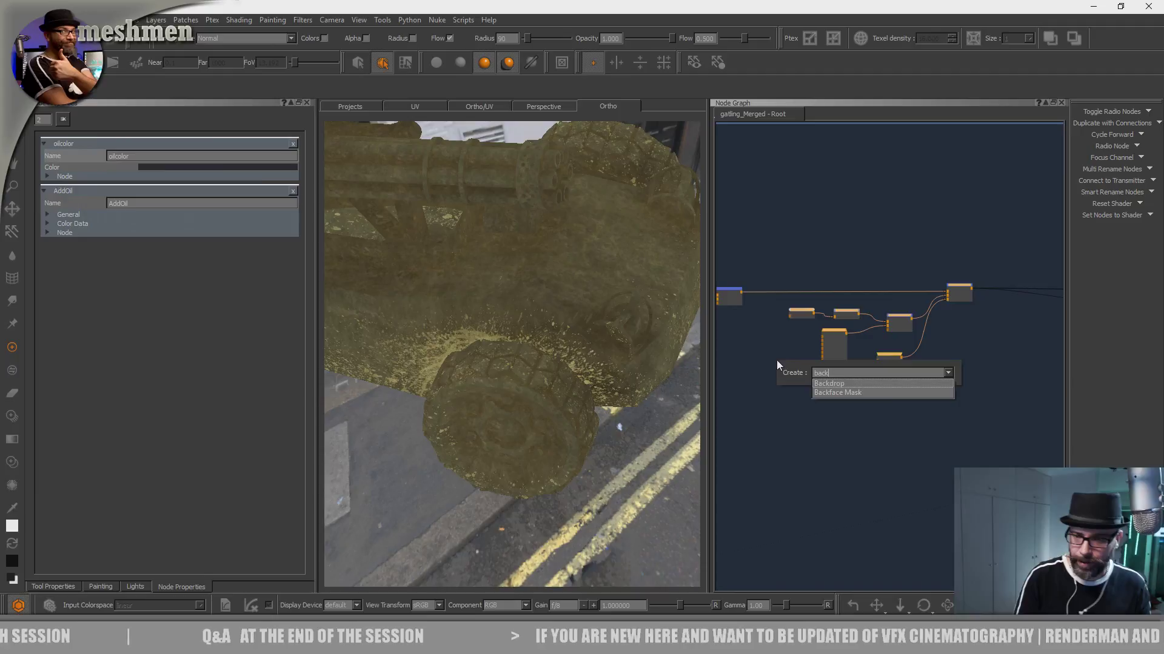
{"action": "key", "text": "Return"}
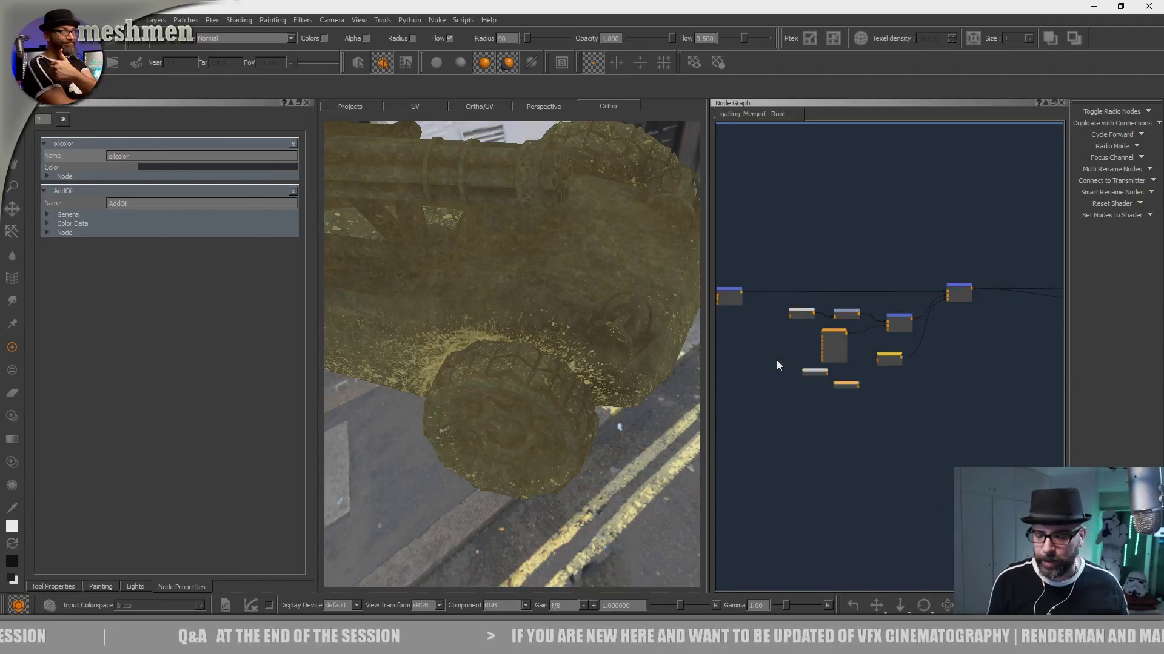
{"action": "scroll", "coordinate": [845, 388], "scroll_direction": "up", "scroll_amount": 5}
{"action": "left_click_drag", "start_coordinate": [857, 388], "coordinate": [856, 415]}
{"action": "scroll", "coordinate": [852, 395], "scroll_direction": "down", "scroll_amount": 3}
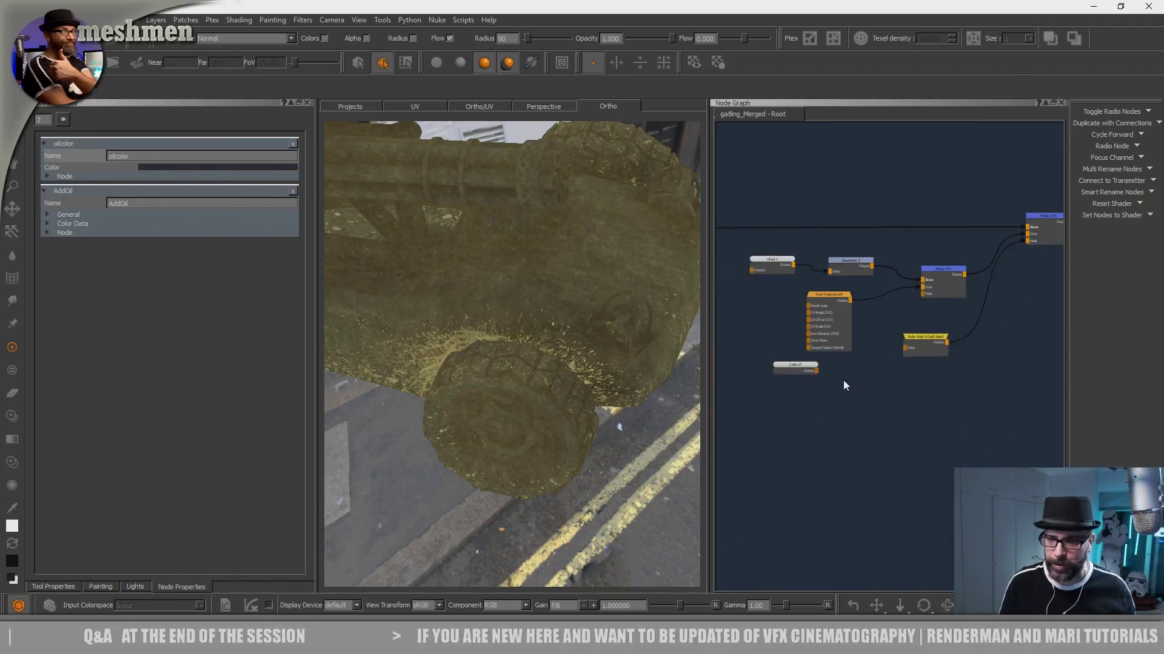
- Delete the unconnected color node and create a Backdrop behind the remaining nodes of the splatter group
{"action": "scroll", "coordinate": [849, 353], "scroll_direction": "down", "scroll_amount": 3}
{"action": "left_click_drag", "start_coordinate": [763, 224], "coordinate": [969, 375]}
{"action": "key", "text": "Tab"}
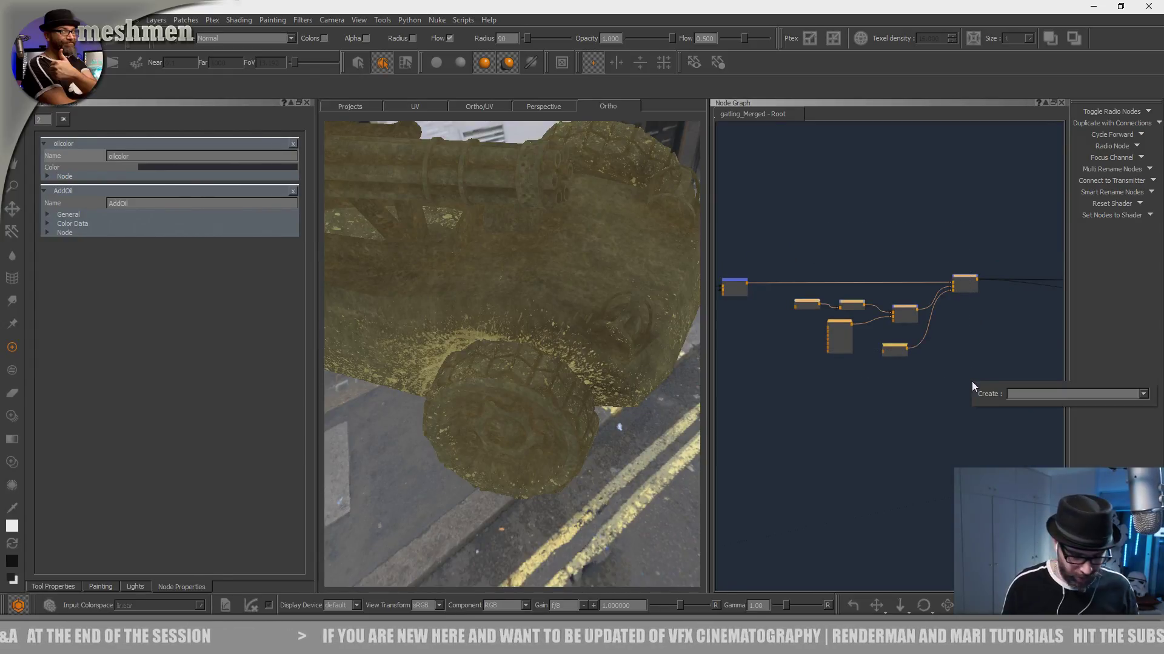
{"action": "type", "text": "Backdrop"}
{"action": "key", "text": "Return"}
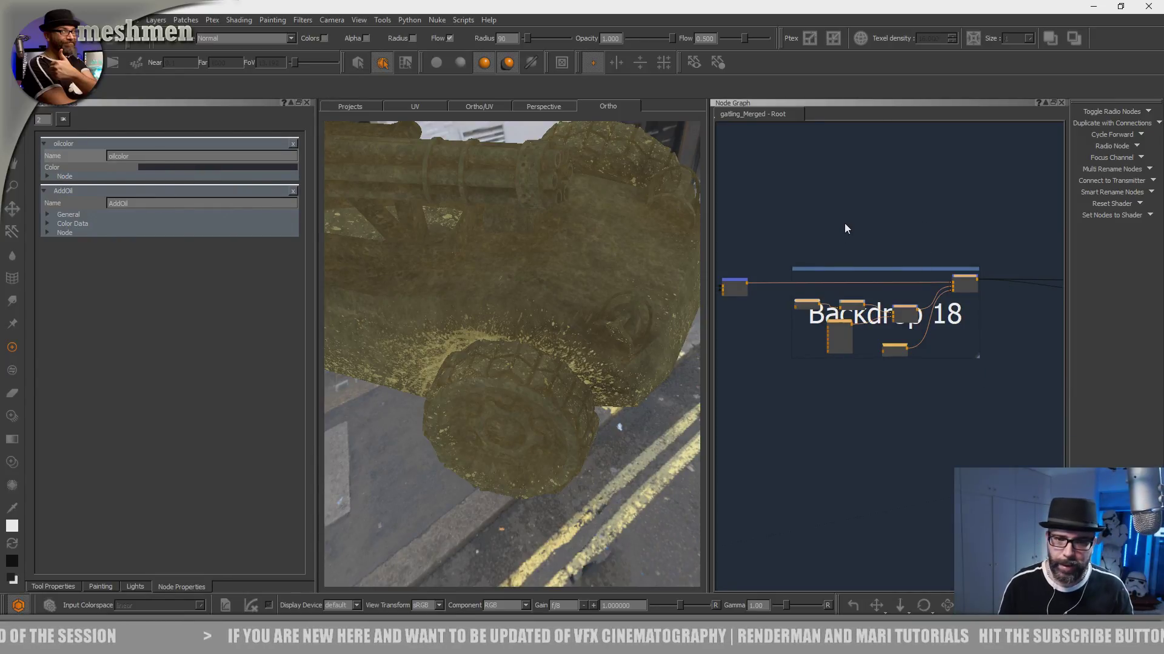
- Open the new backdrop's properties and enlarge the backdrop so it reaches beyond the group's nodes
{"action": "middle_click_drag", "start_coordinate": [845, 224], "coordinate": [836, 219]}
{"action": "left_click", "coordinate": [868, 263]}
{"action": "left_click", "coordinate": [890, 213]}
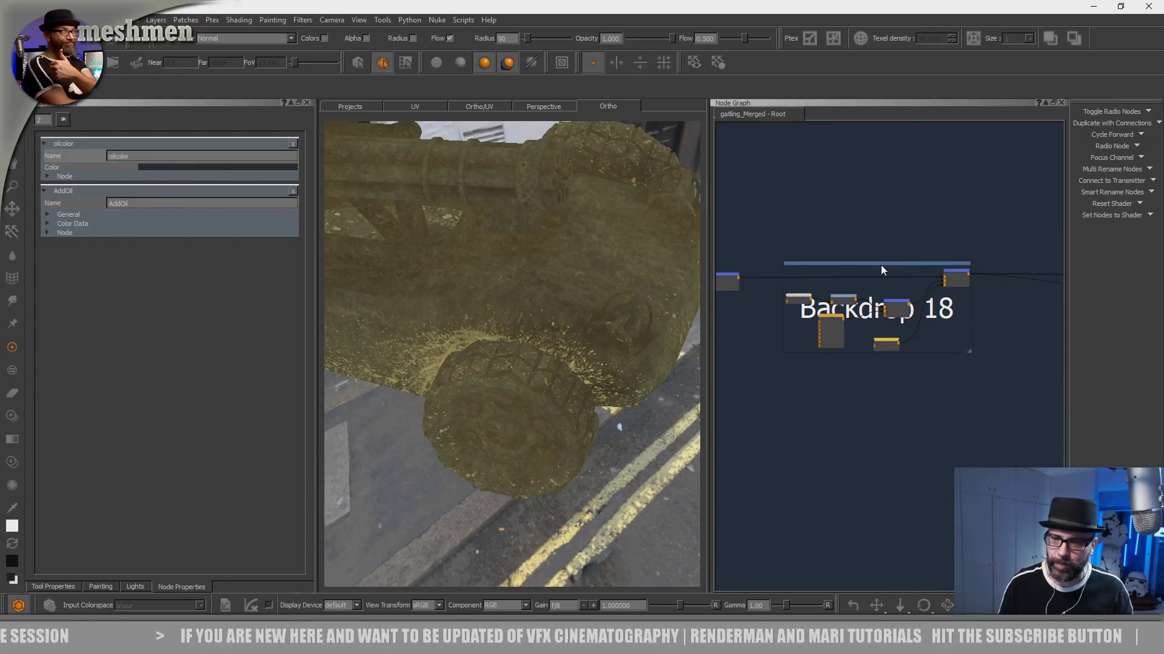
{"action": "left_click", "coordinate": [881, 265]}
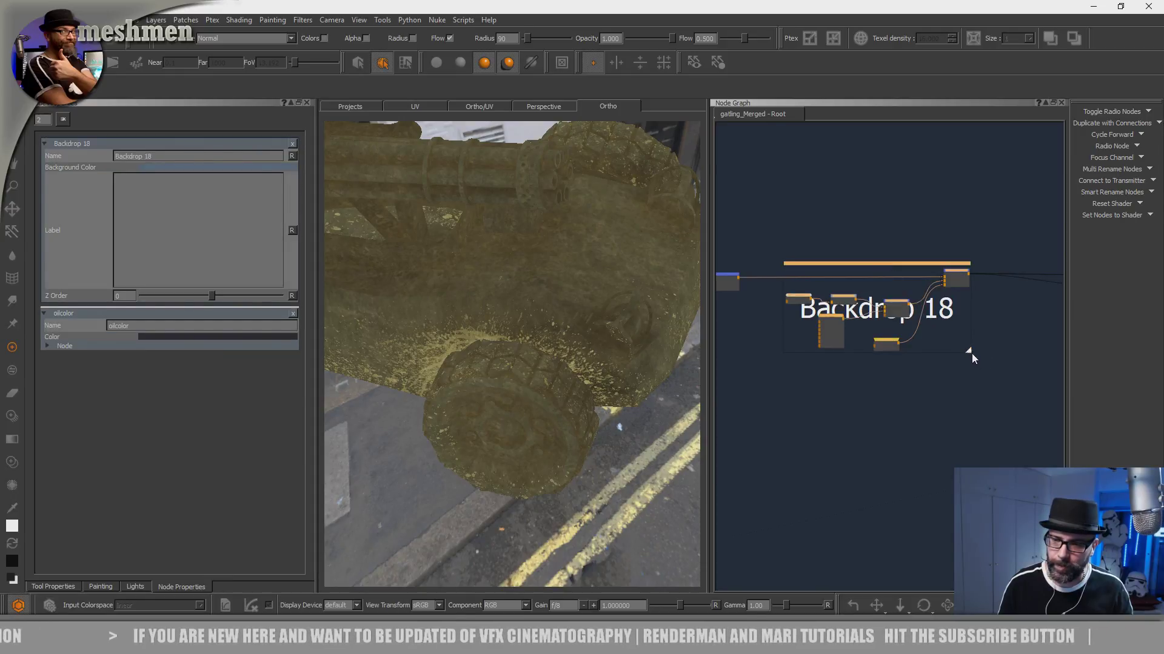
{"action": "left_click_drag", "start_coordinate": [969, 352], "coordinate": [993, 380]}
{"action": "left_click_drag", "start_coordinate": [952, 273], "coordinate": [955, 277]}
{"action": "left_click", "coordinate": [951, 265]}
{"action": "left_click", "coordinate": [937, 270]}
- Rename the backdrop as blotches
{"action": "scroll", "coordinate": [898, 272], "scroll_direction": "up", "scroll_amount": 4}
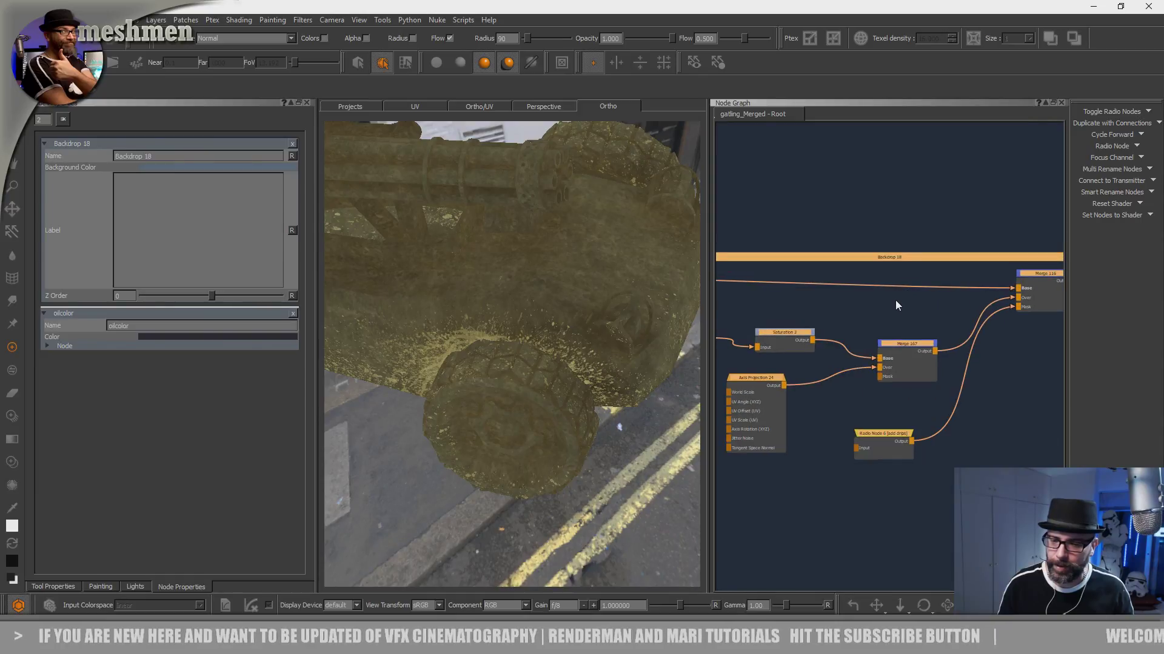
{"action": "middle_click_drag", "start_coordinate": [896, 300], "coordinate": [911, 292]}
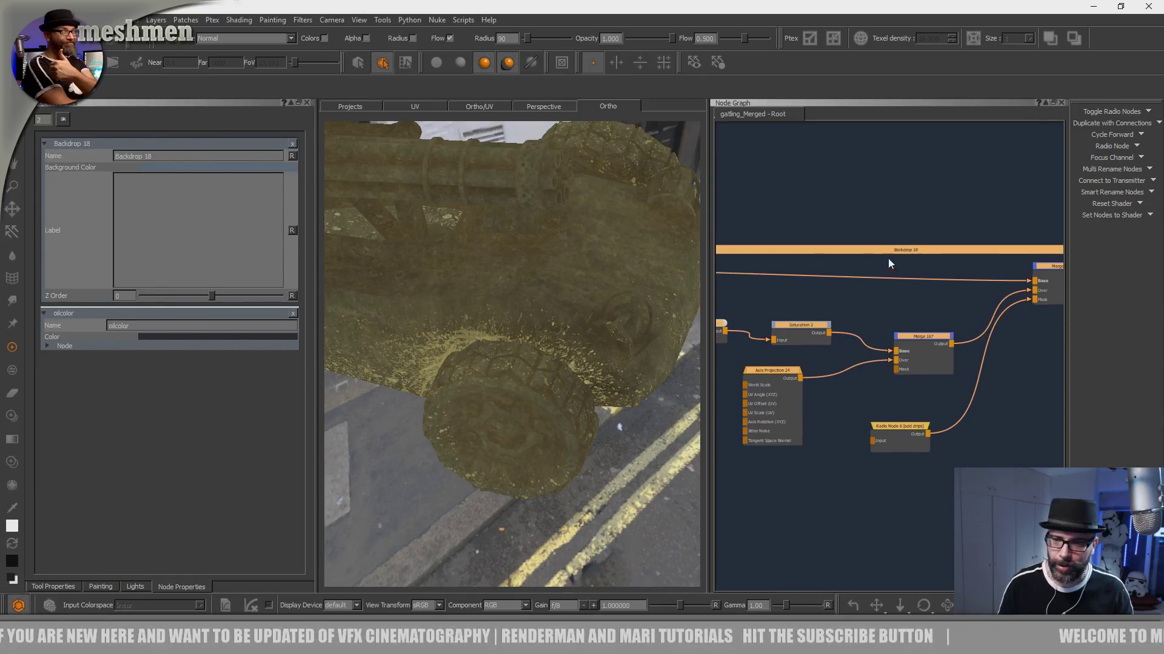
{"action": "left_click_drag", "start_coordinate": [155, 157], "coordinate": [67, 156]}
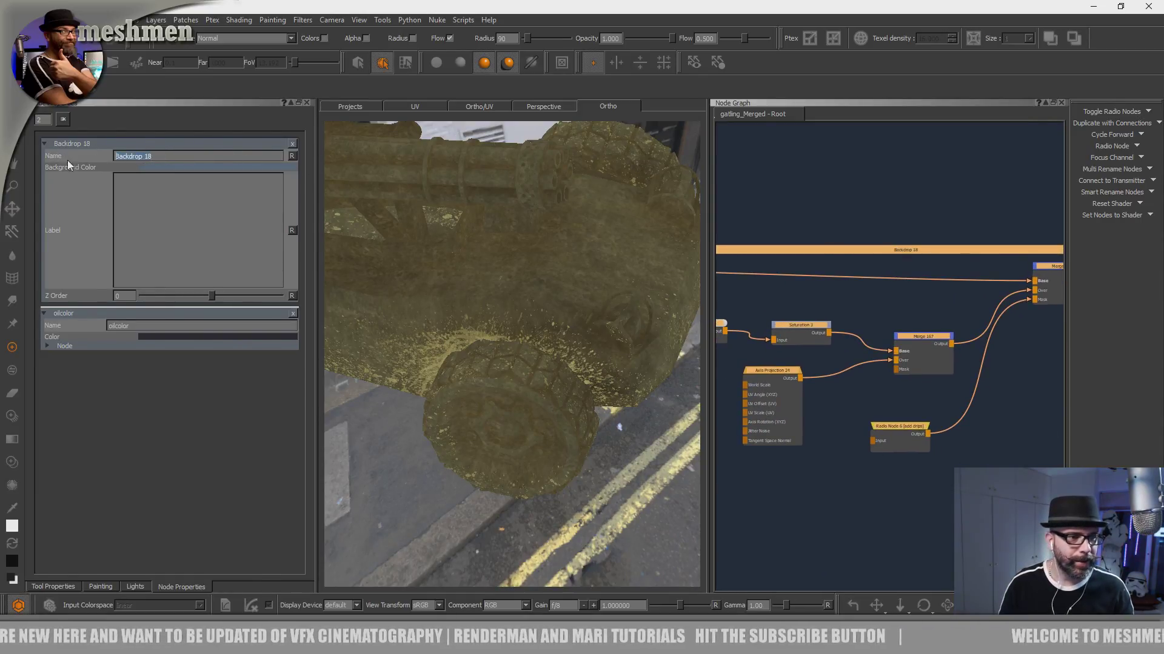
{"action": "type", "text": "vlotches"}
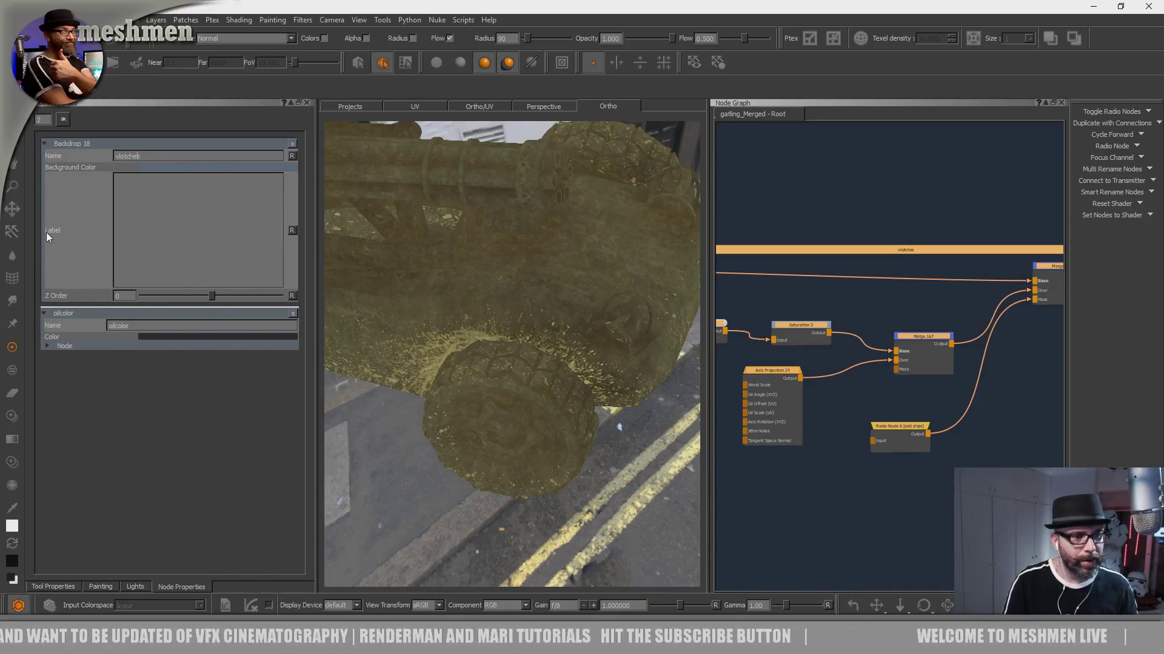
{"action": "key", "text": "BackSpace"}
{"action": "type", "text": "b"}
{"action": "scroll", "coordinate": [840, 279], "scroll_direction": "down", "scroll_amount": 3}
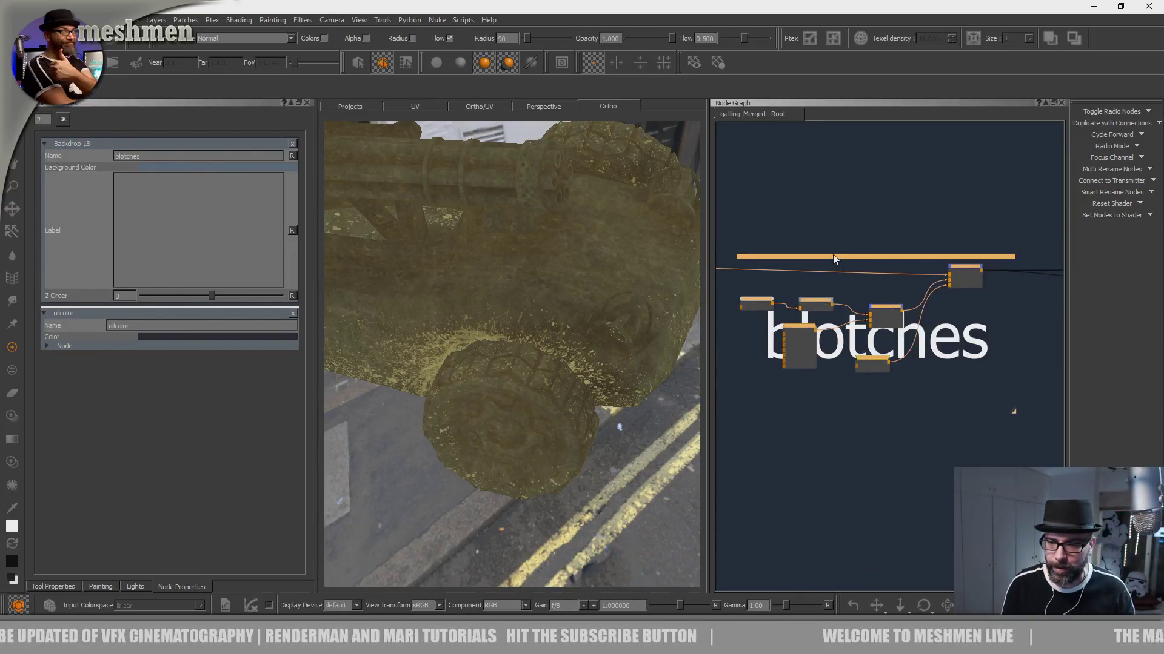
- Set the blotches backdrop's background color to a medium blue with RGB 0.037, 0.193, 0.411
{"action": "left_click", "coordinate": [894, 257]}
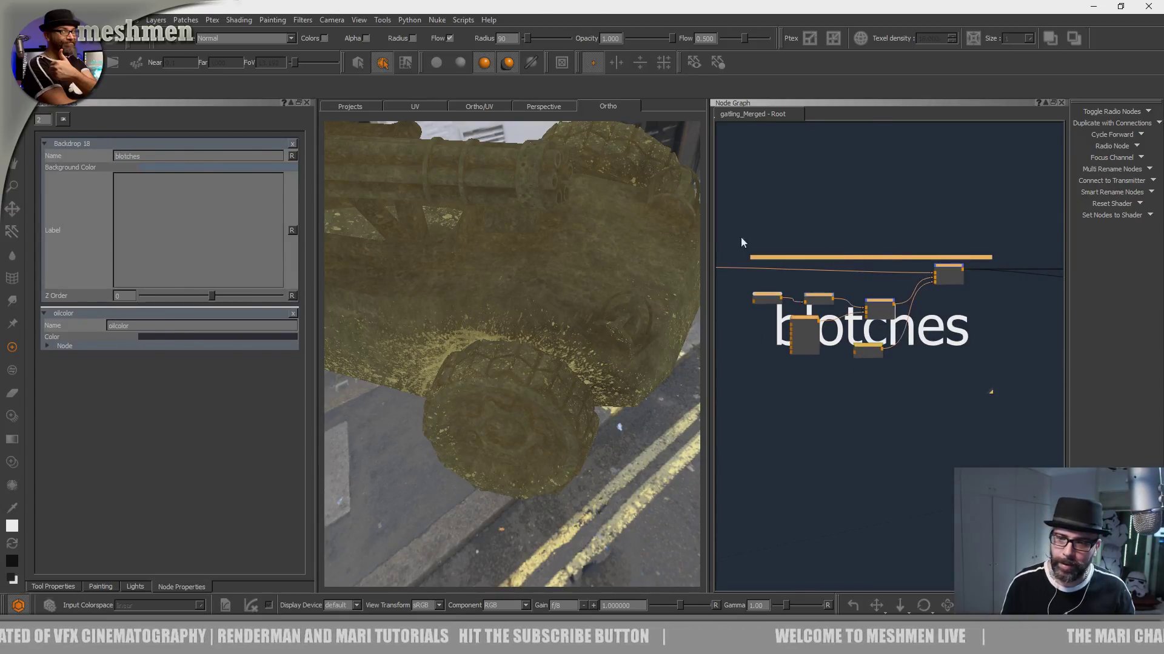
{"action": "left_click", "coordinate": [159, 167]}
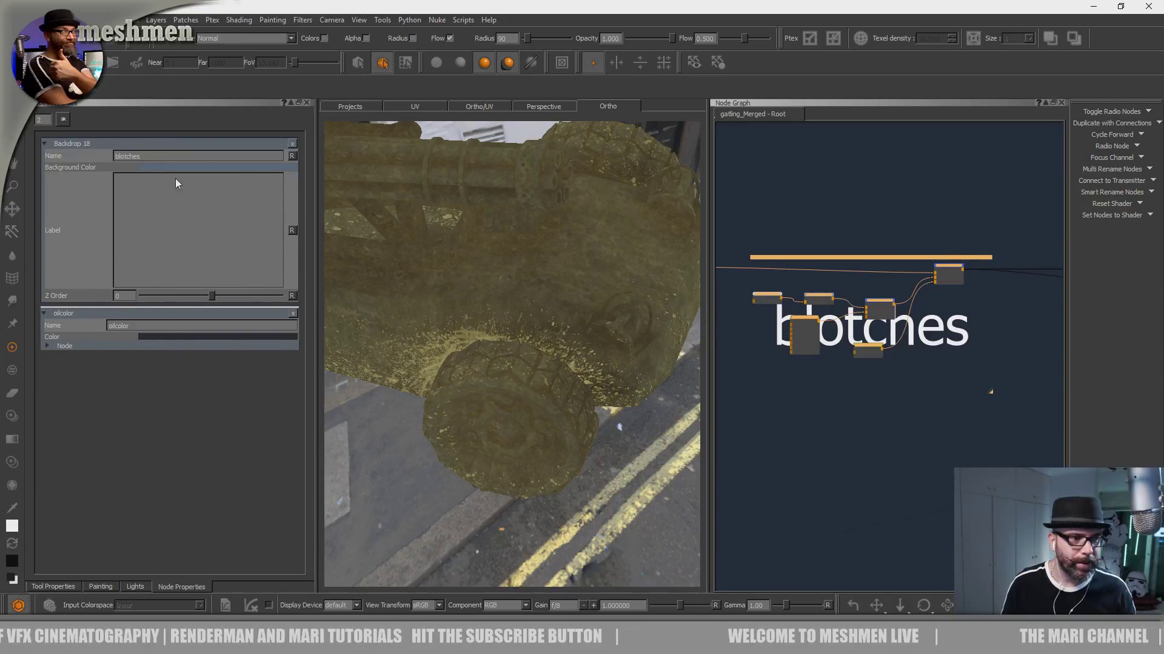
{"action": "left_click", "coordinate": [584, 352]}
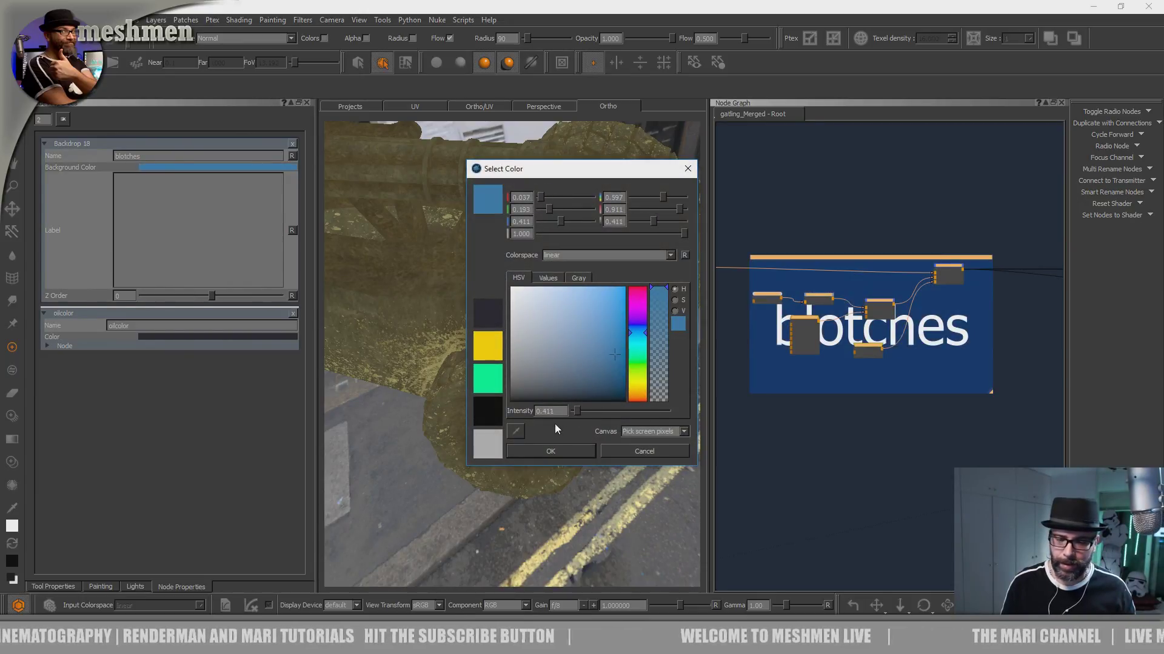
{"action": "left_click", "coordinate": [564, 450]}
- Move the node feeding the merge above the Rubber backdrop further upstream and show that merge on the vehicle
{"action": "scroll", "coordinate": [819, 270], "scroll_direction": "down", "scroll_amount": 3}
{"action": "middle_click_drag", "start_coordinate": [840, 239], "coordinate": [956, 256]}
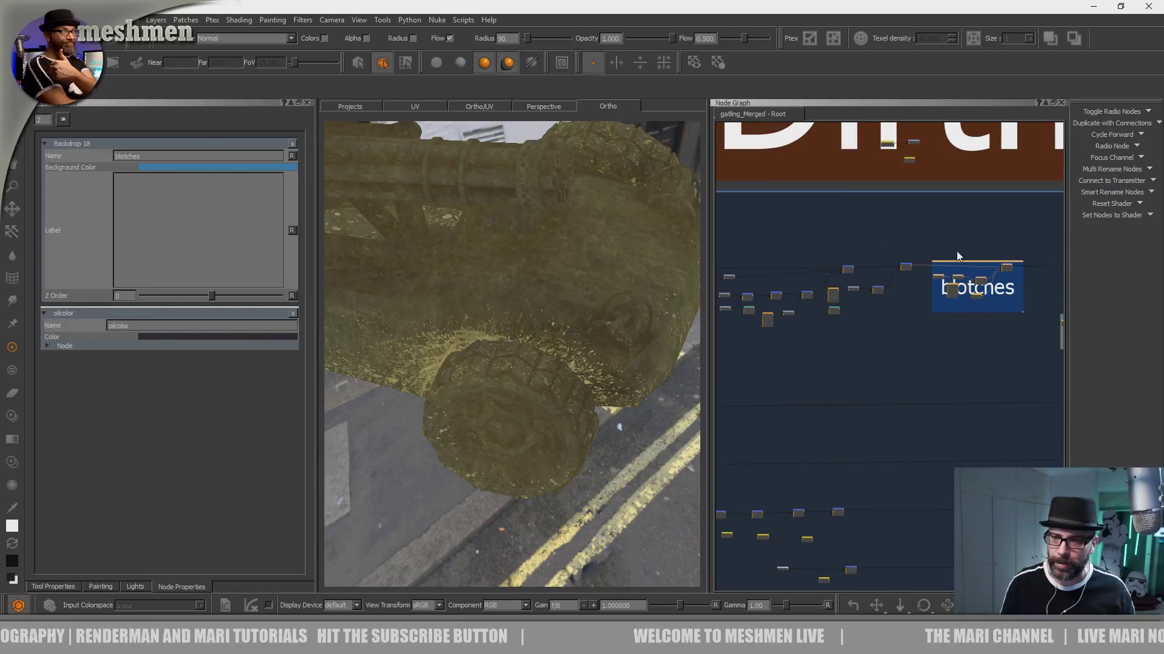
{"action": "scroll", "coordinate": [963, 269], "scroll_direction": "up", "scroll_amount": 5}
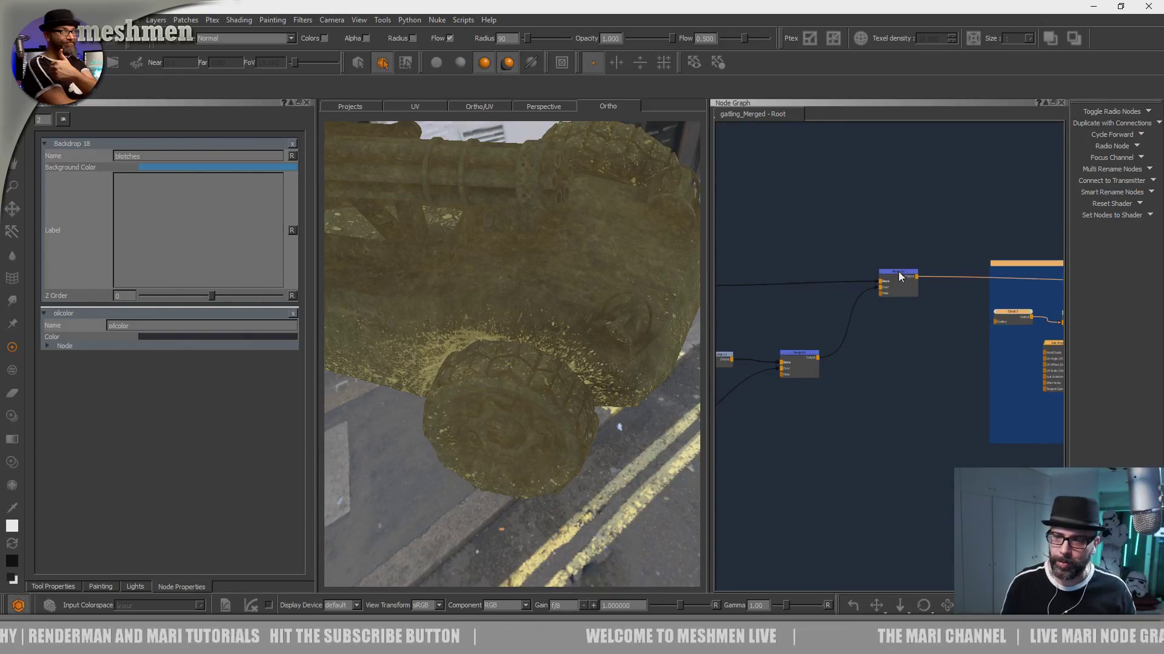
{"action": "middle_click_drag", "start_coordinate": [886, 233], "coordinate": [784, 234]}
{"action": "middle_click_drag", "start_coordinate": [985, 233], "coordinate": [815, 234]}
{"action": "scroll", "coordinate": [922, 230], "scroll_direction": "down", "scroll_amount": 3}
{"action": "middle_click_drag", "start_coordinate": [987, 270], "coordinate": [912, 279]}
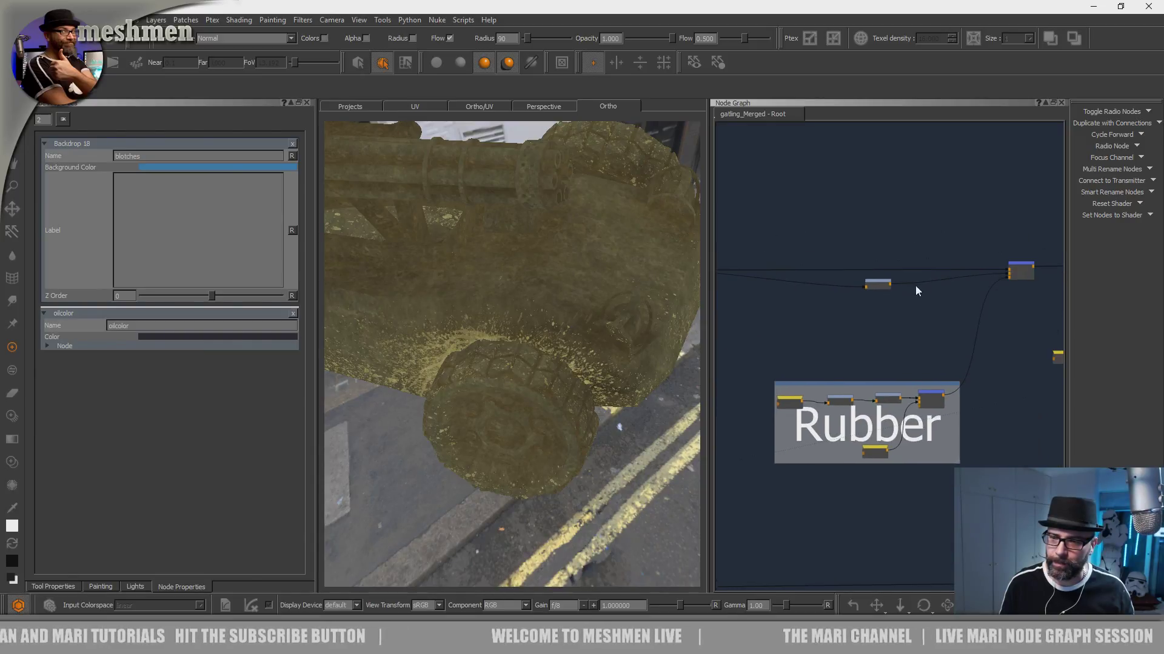
{"action": "left_click_drag", "start_coordinate": [886, 286], "coordinate": [836, 298]}
{"action": "left_click", "coordinate": [1030, 268]}
{"action": "key", "text": "1"}
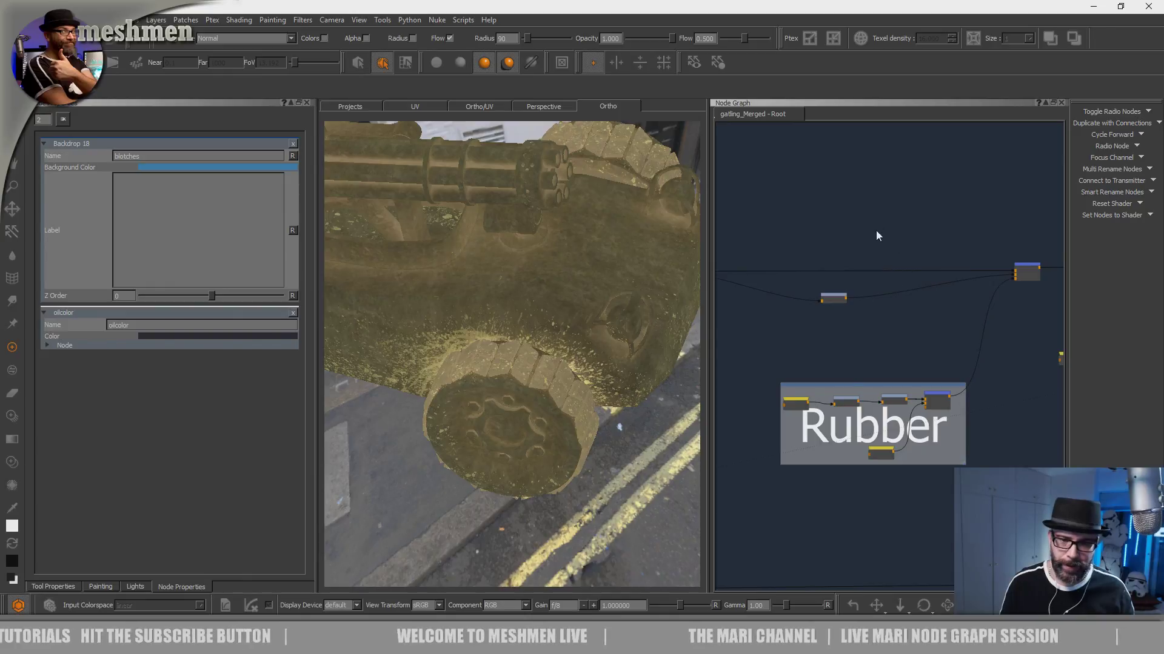
- Group the oilcolor node, the oilMask radio node and the merge they feed in a new backdrop
{"action": "left_click_drag", "start_coordinate": [630, 408], "coordinate": [548, 415], "text": "alt"}
{"action": "middle_click_drag", "start_coordinate": [1022, 249], "coordinate": [739, 250]}
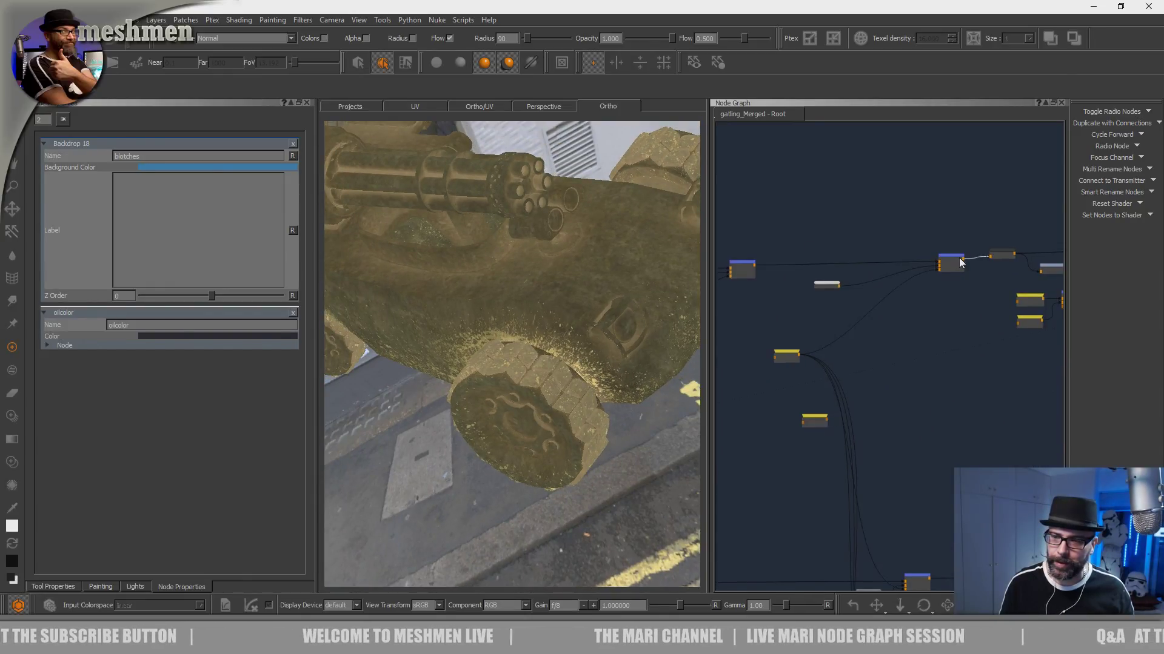
{"action": "left_click_drag", "start_coordinate": [549, 330], "coordinate": [563, 319], "text": "alt"}
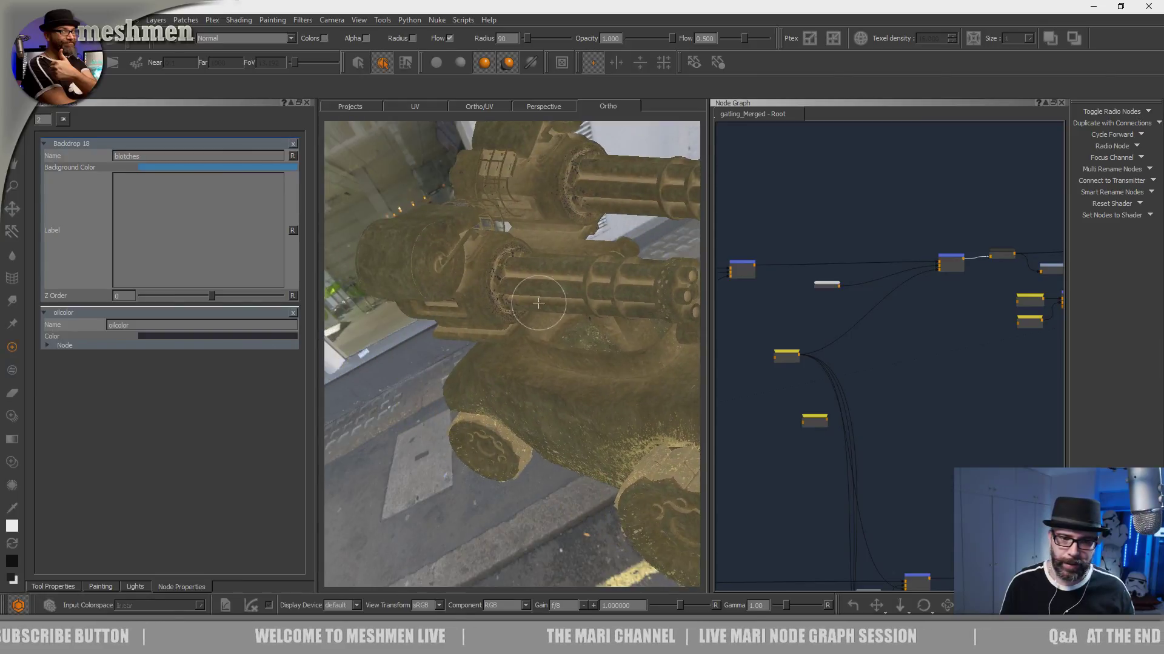
{"action": "scroll", "coordinate": [563, 320], "scroll_direction": "up", "scroll_amount": 5}
{"action": "scroll", "coordinate": [806, 370], "scroll_direction": "up", "scroll_amount": 5}
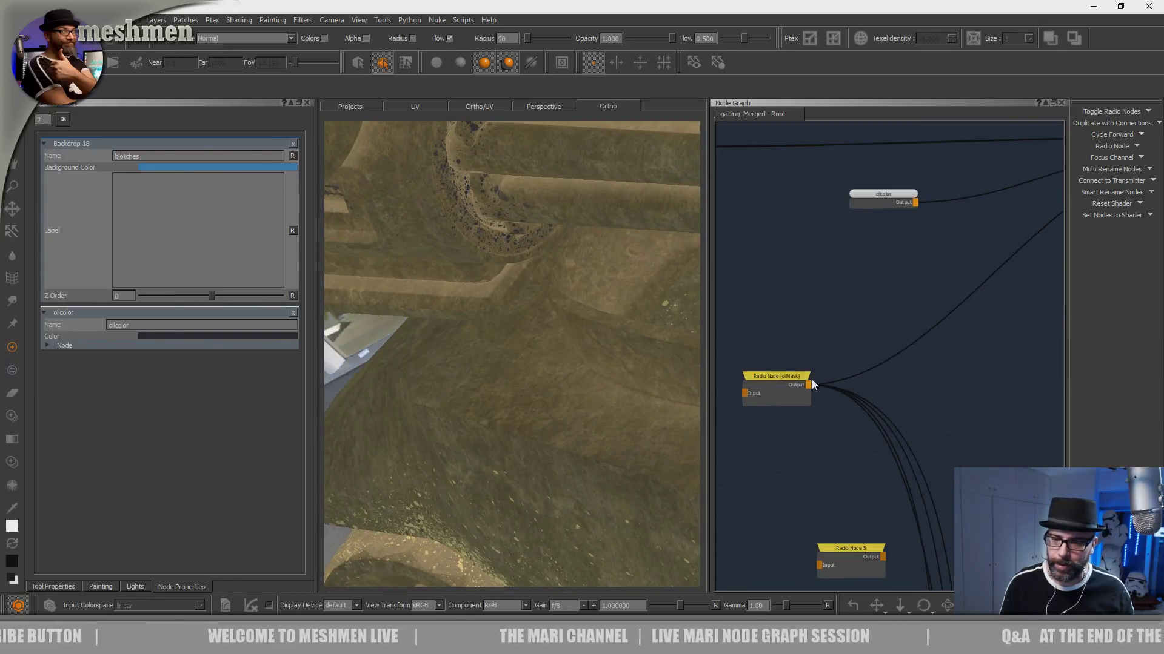
{"action": "scroll", "coordinate": [836, 318], "scroll_direction": "down", "scroll_amount": 5}
{"action": "left_click_drag", "start_coordinate": [992, 235], "coordinate": [922, 243]}
{"action": "left_click_drag", "start_coordinate": [987, 196], "coordinate": [817, 343]}
{"action": "key", "text": "Tab"}
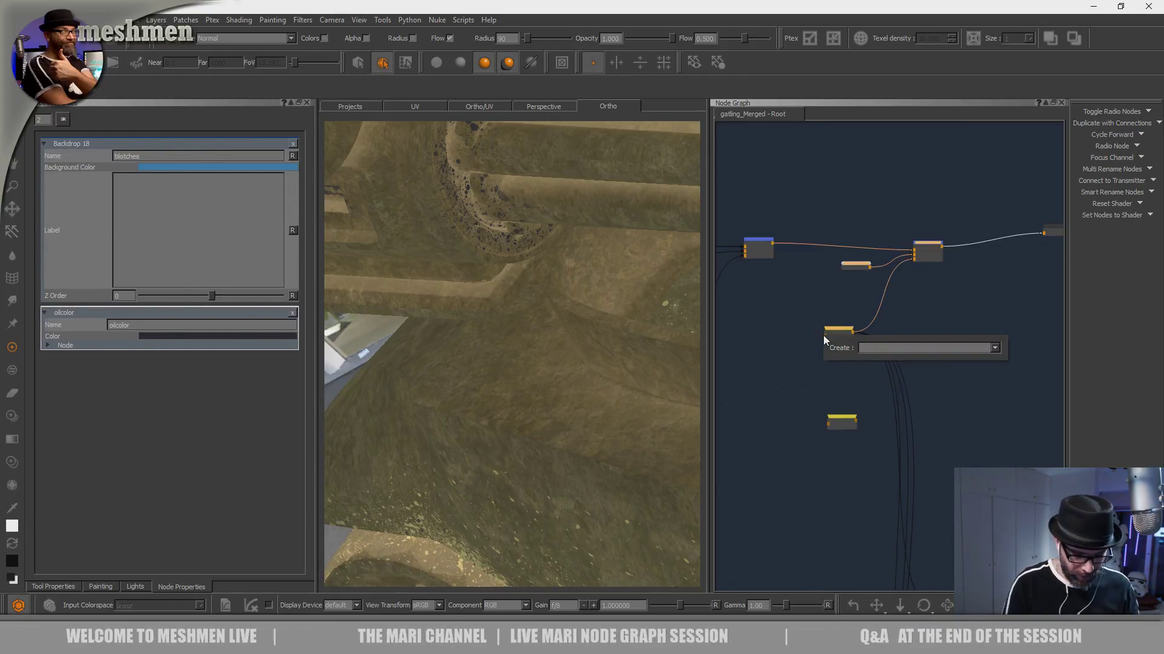
{"action": "type", "text": "back"}
{"action": "key", "text": "Return"}
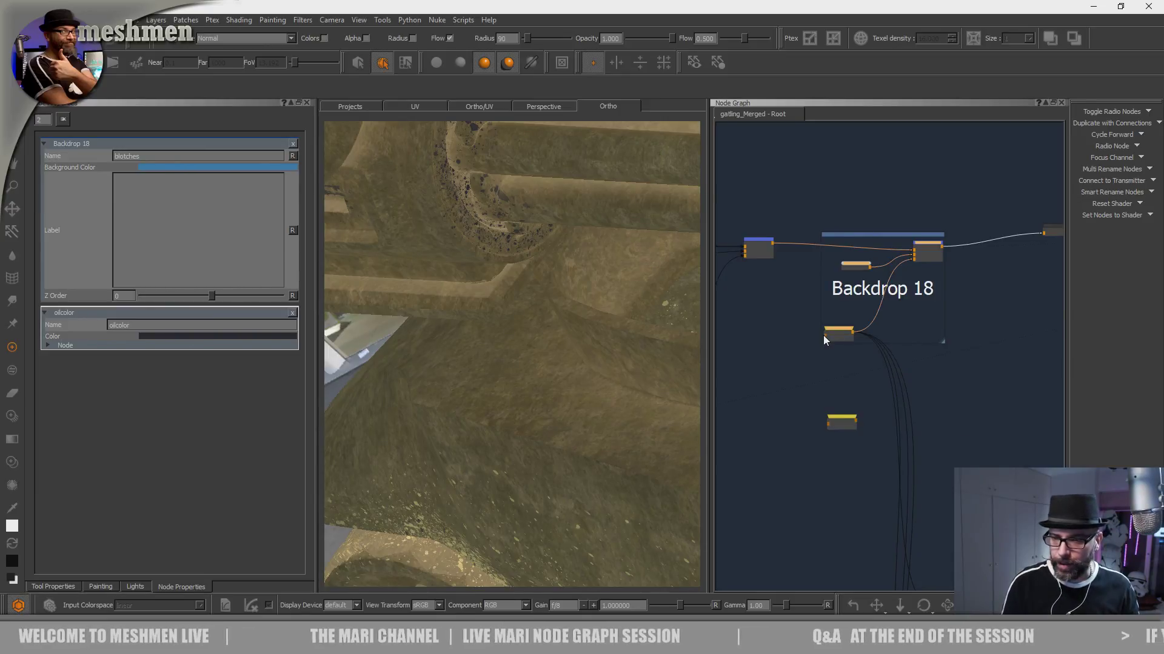
- Rename the new backdrop as OIL and set its background color to a dark blue with RGB 0.019, 0.158, 0.353
{"action": "left_click_drag", "start_coordinate": [900, 237], "coordinate": [894, 227]}
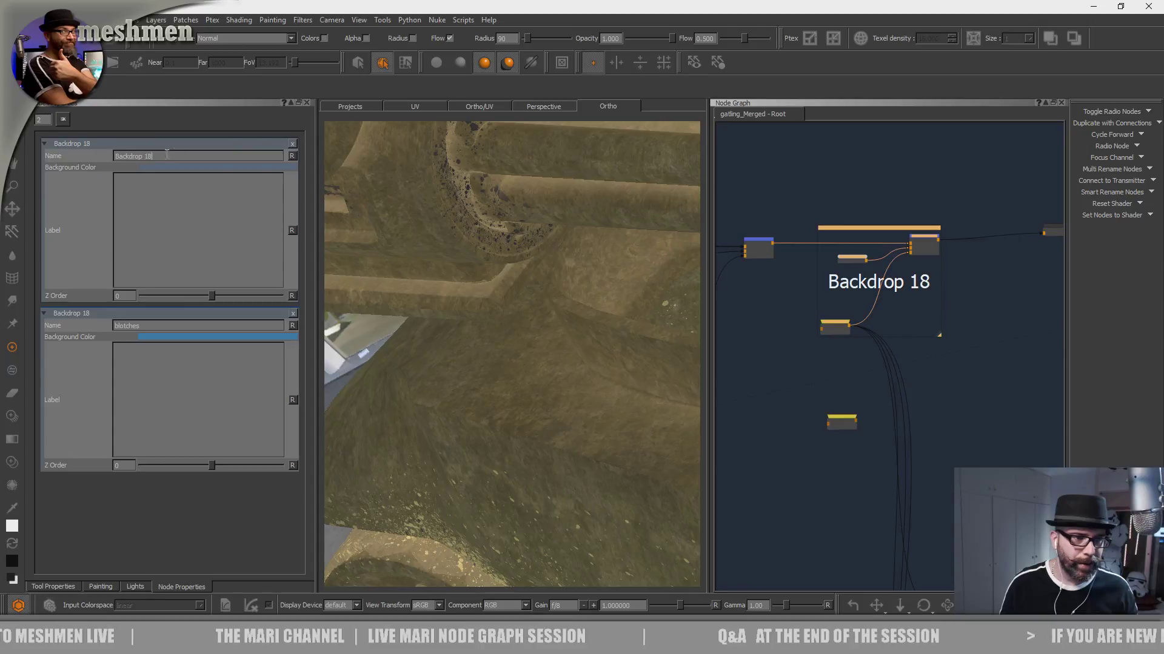
{"action": "type", "text": "OIL"}
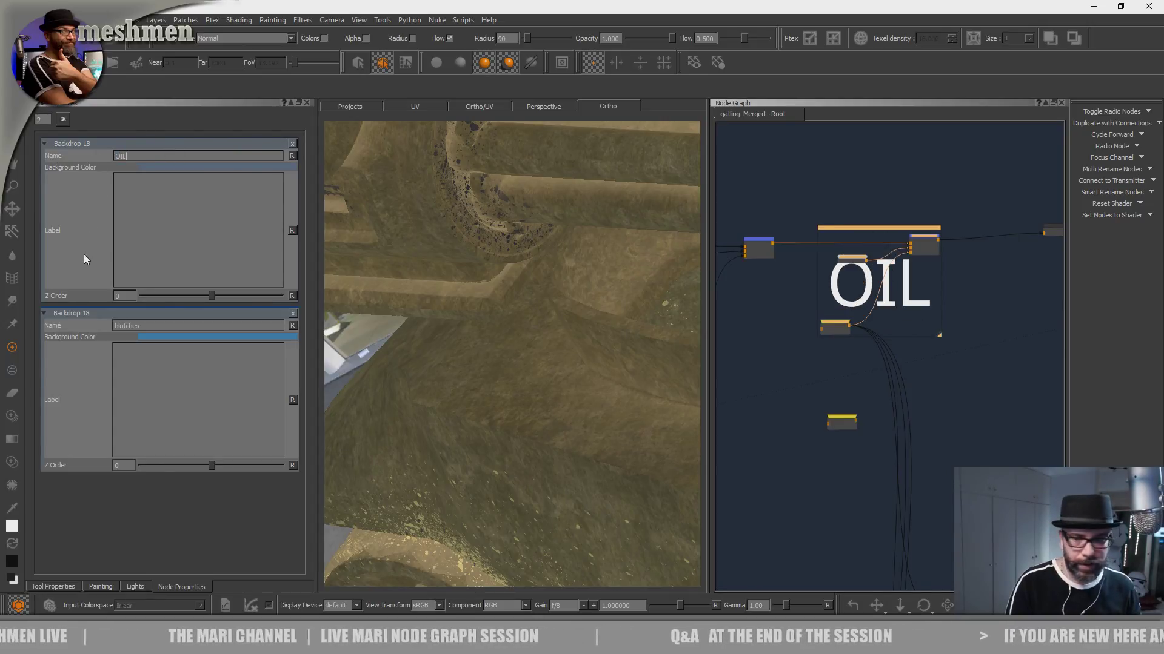
{"action": "left_click", "coordinate": [786, 193]}
{"action": "left_click", "coordinate": [852, 229]}
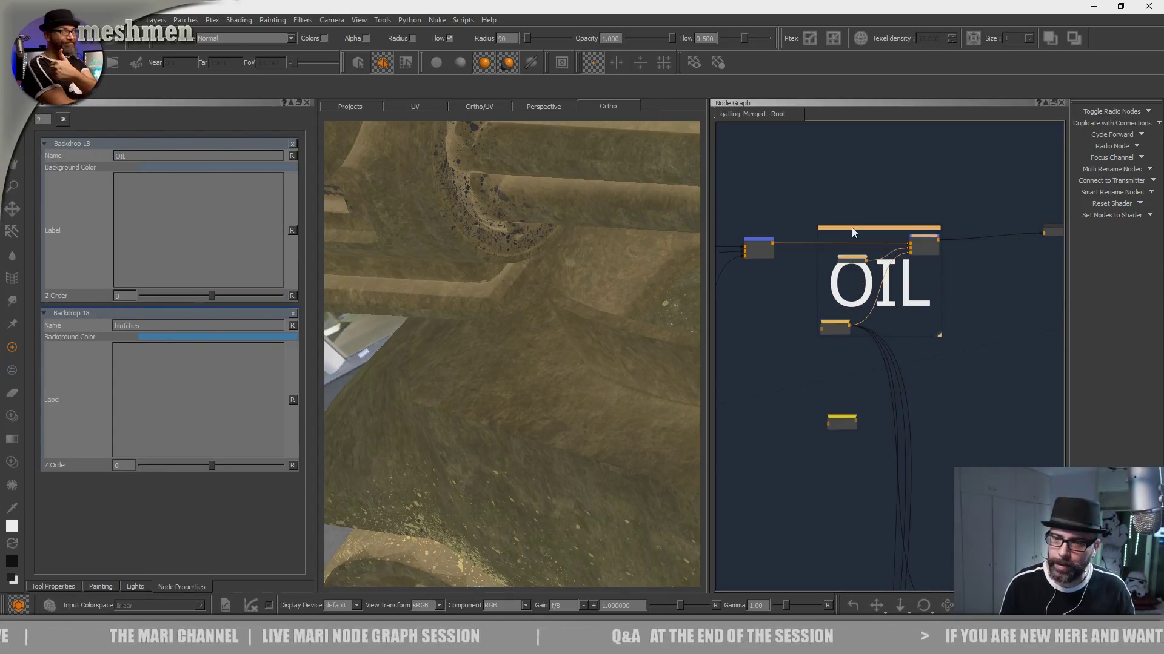
{"action": "left_click", "coordinate": [157, 168]}
{"action": "left_click", "coordinate": [607, 356]}
{"action": "left_click_drag", "start_coordinate": [609, 355], "coordinate": [620, 361]}
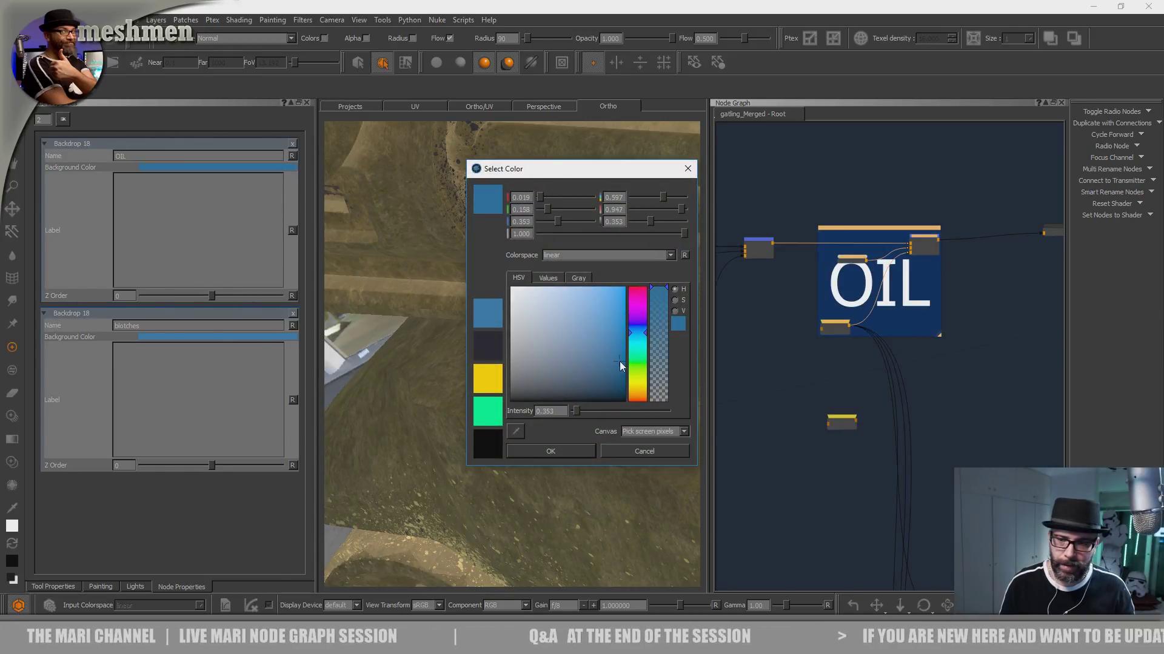
{"action": "left_click", "coordinate": [569, 451]}
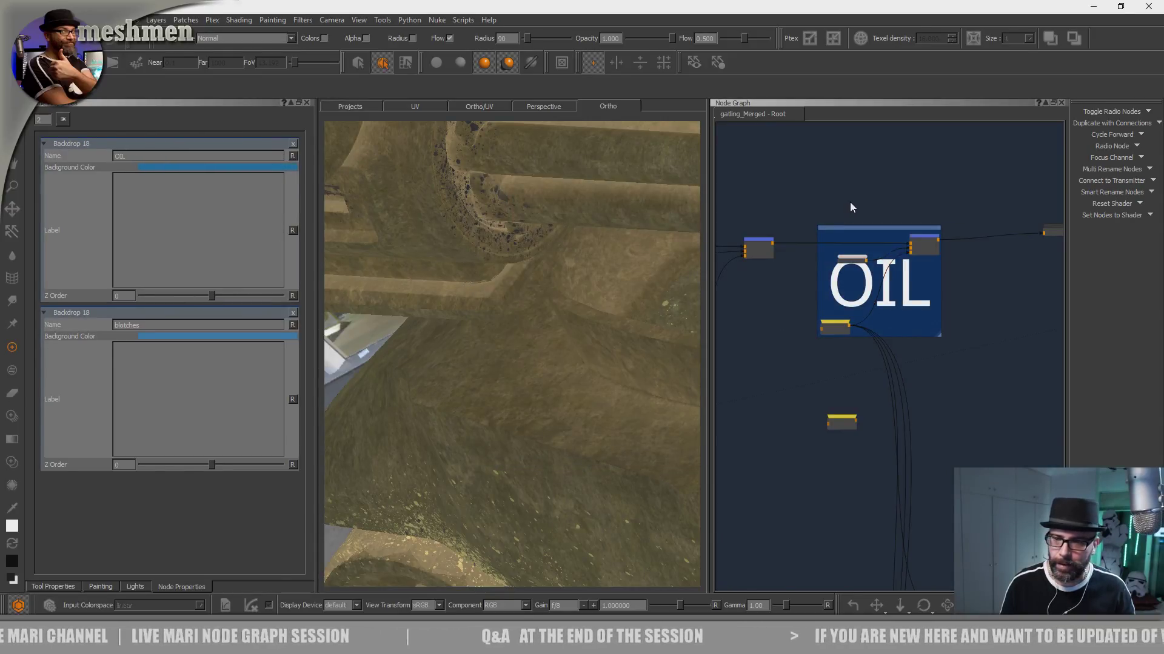
- Move the merge above Rubber, the Rubber backdrop and the OIL backdrop further upstream toward the blotches backdrop
{"action": "scroll", "coordinate": [850, 201], "scroll_direction": "down", "scroll_amount": 4}
{"action": "middle_click_drag", "start_coordinate": [883, 201], "coordinate": [1064, 189]}
{"action": "middle_click_drag", "start_coordinate": [868, 247], "coordinate": [823, 266]}
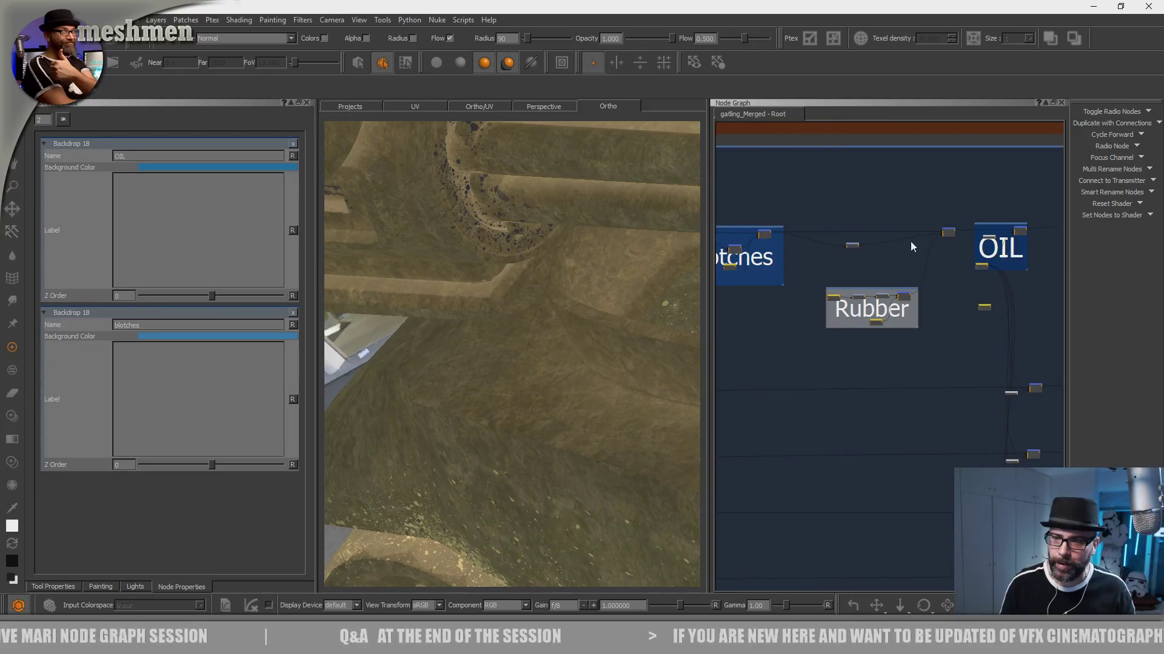
{"action": "left_click_drag", "start_coordinate": [950, 235], "coordinate": [896, 232]}
{"action": "left_click_drag", "start_coordinate": [882, 291], "coordinate": [840, 294]}
{"action": "middle_click_drag", "start_coordinate": [955, 220], "coordinate": [875, 206]}
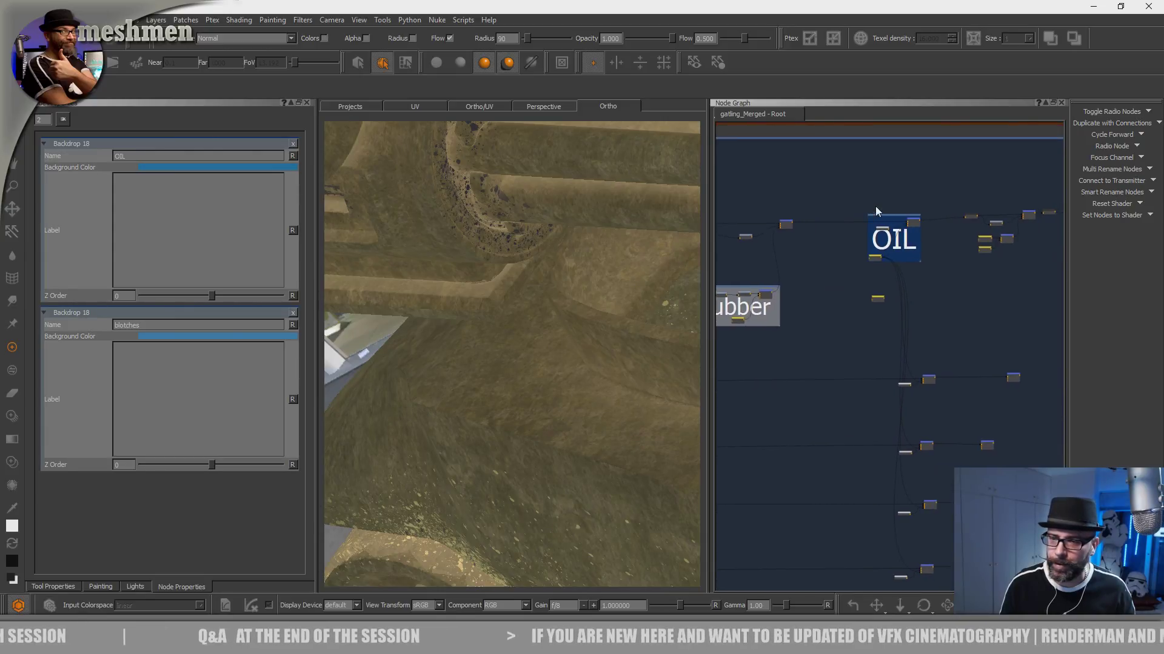
{"action": "scroll", "coordinate": [895, 224], "scroll_direction": "up", "scroll_amount": 3}
{"action": "left_click_drag", "start_coordinate": [918, 236], "coordinate": [861, 229]}
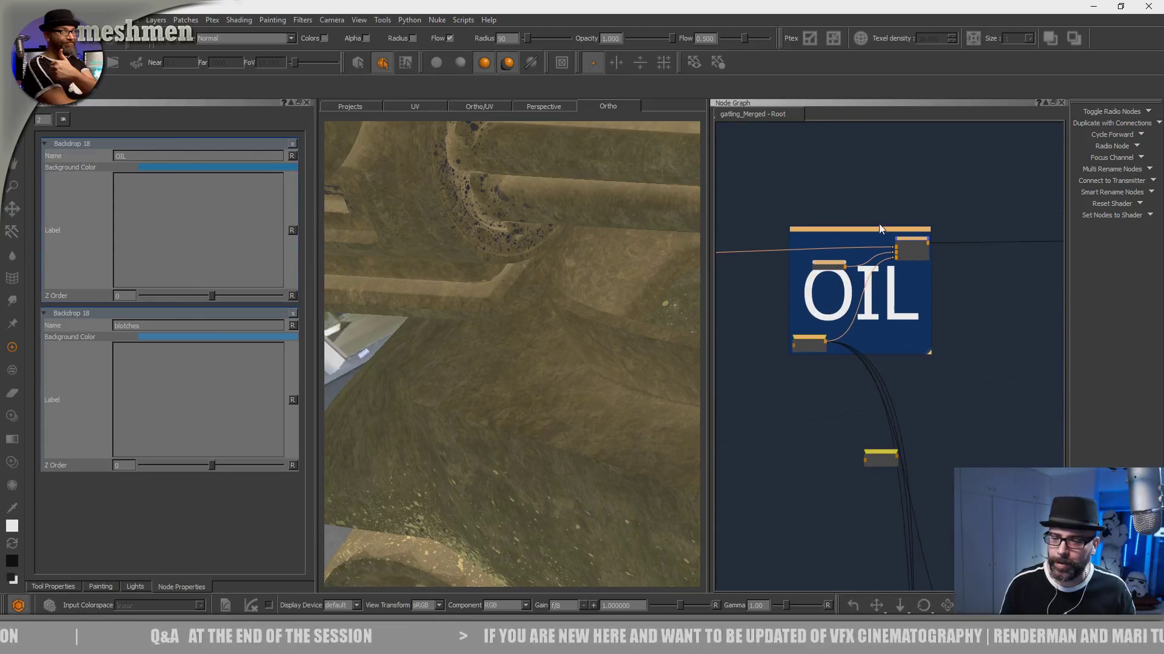
- Show the merge downstream of the OIL backdrop on the vehicle and examine its effect on the body
{"action": "scroll", "coordinate": [868, 228], "scroll_direction": "down", "scroll_amount": 2}
{"action": "middle_click_drag", "start_coordinate": [1035, 229], "coordinate": [865, 249]}
{"action": "scroll", "coordinate": [895, 253], "scroll_direction": "up", "scroll_amount": 3}
{"action": "left_click_drag", "start_coordinate": [861, 251], "coordinate": [833, 250]}
{"action": "middle_click_drag", "start_coordinate": [968, 263], "coordinate": [863, 269]}
{"action": "left_click", "coordinate": [913, 253]}
{"action": "left_click_drag", "start_coordinate": [543, 372], "coordinate": [563, 365], "text": "alt"}
{"action": "right_click_drag", "start_coordinate": [563, 365], "coordinate": [537, 356], "text": "alt"}
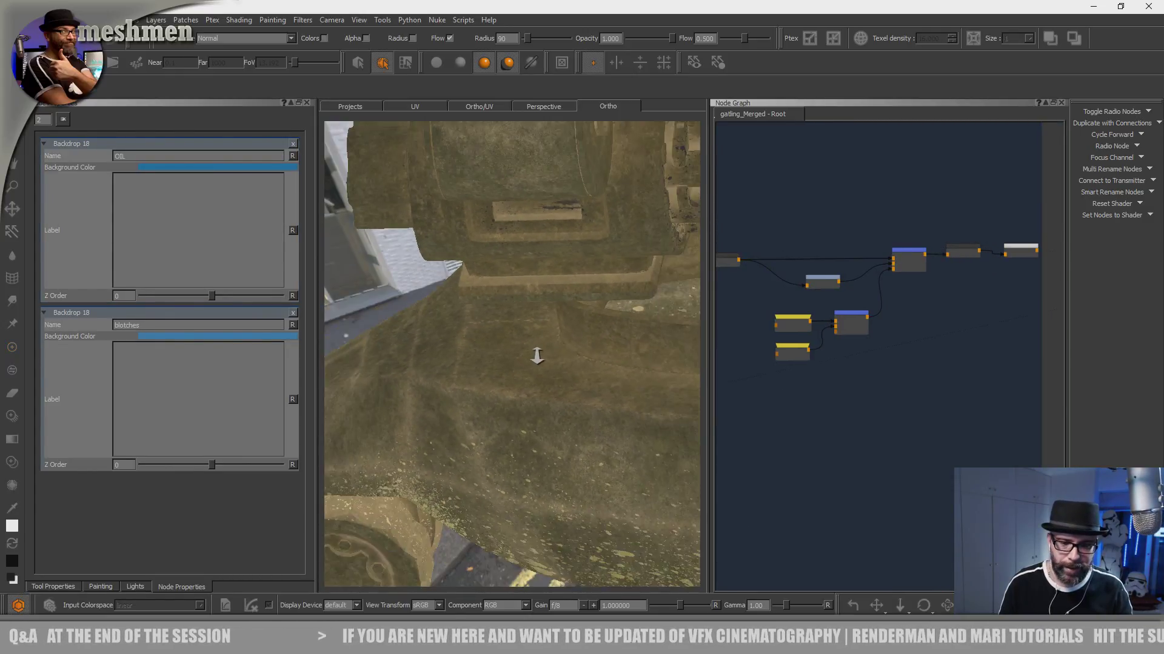
{"action": "left_click_drag", "start_coordinate": [537, 356], "coordinate": [569, 388], "text": "alt"}
{"action": "right_click_drag", "start_coordinate": [568, 388], "coordinate": [576, 391], "text": "alt"}
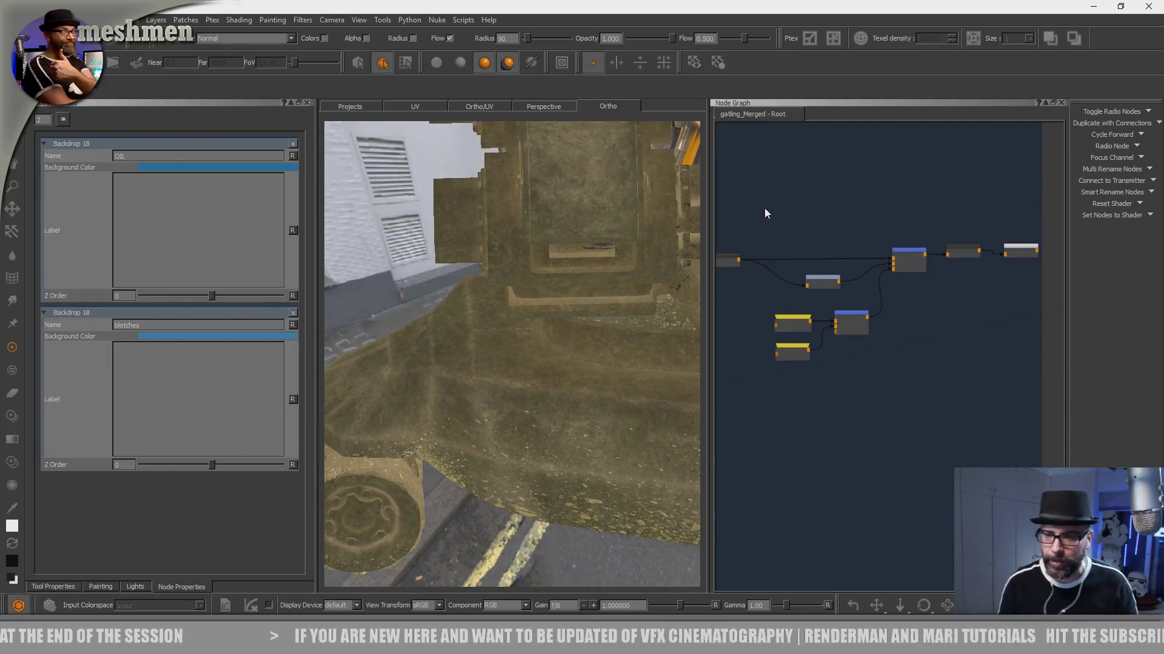
- Group the merge downstream of OIL and the nodes feeding it, including both radio nodes, in a new backdrop
{"action": "left_click_drag", "start_coordinate": [761, 207], "coordinate": [922, 385]}
{"action": "key", "text": "Tab"}
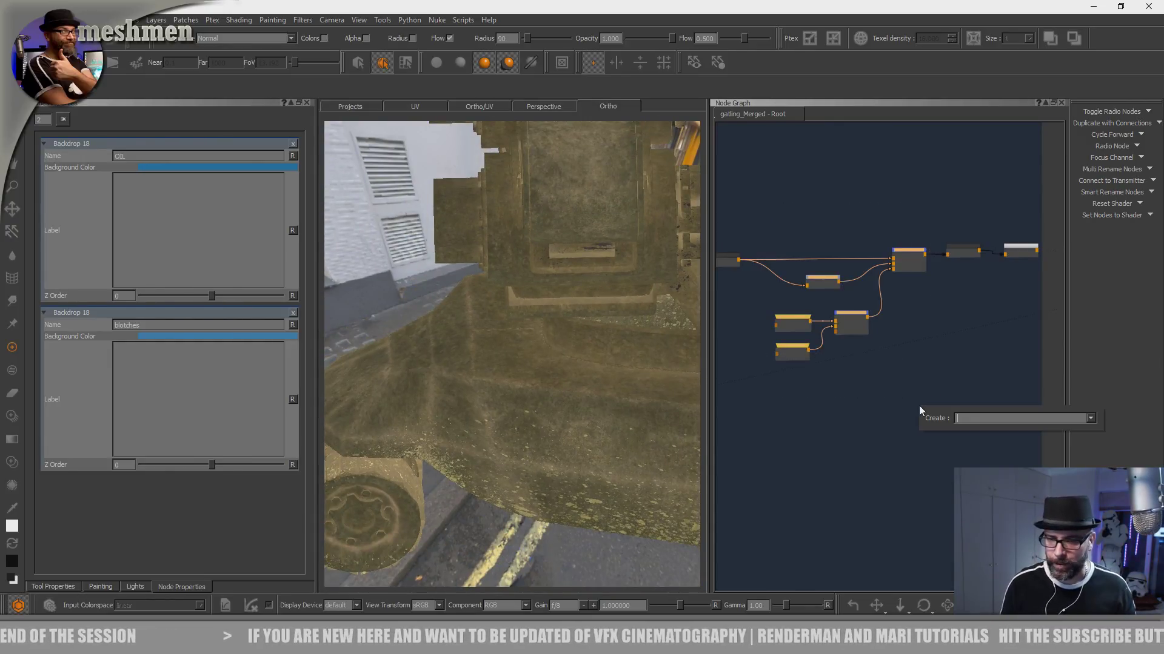
{"action": "type", "text": "back"}
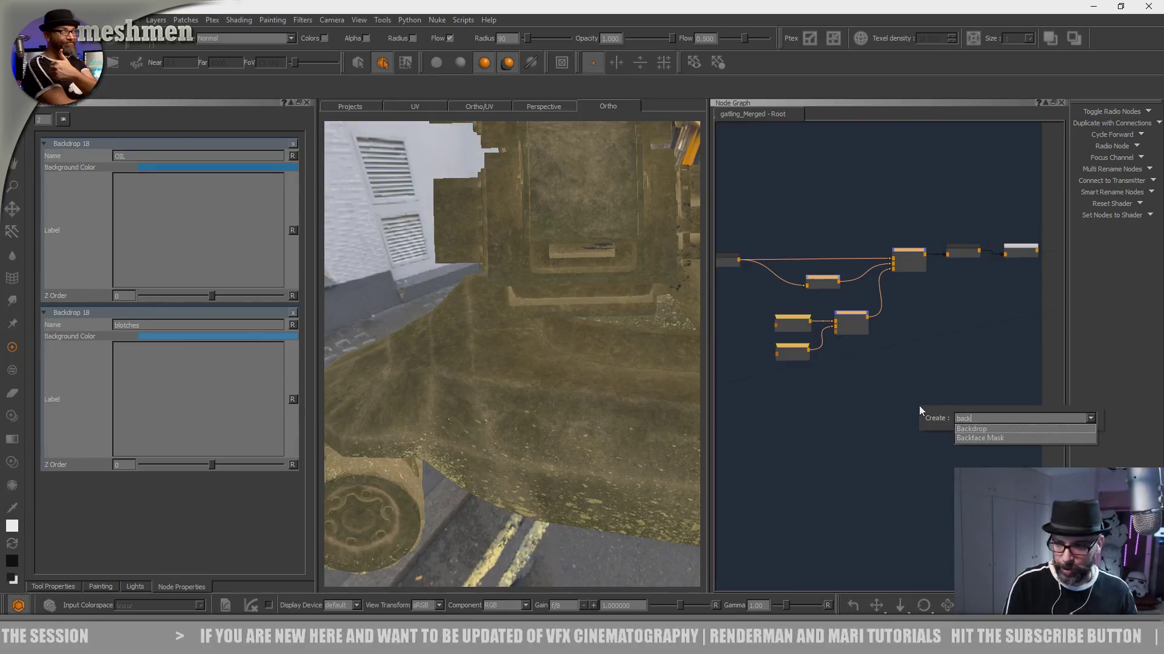
{"action": "key", "text": "Return"}
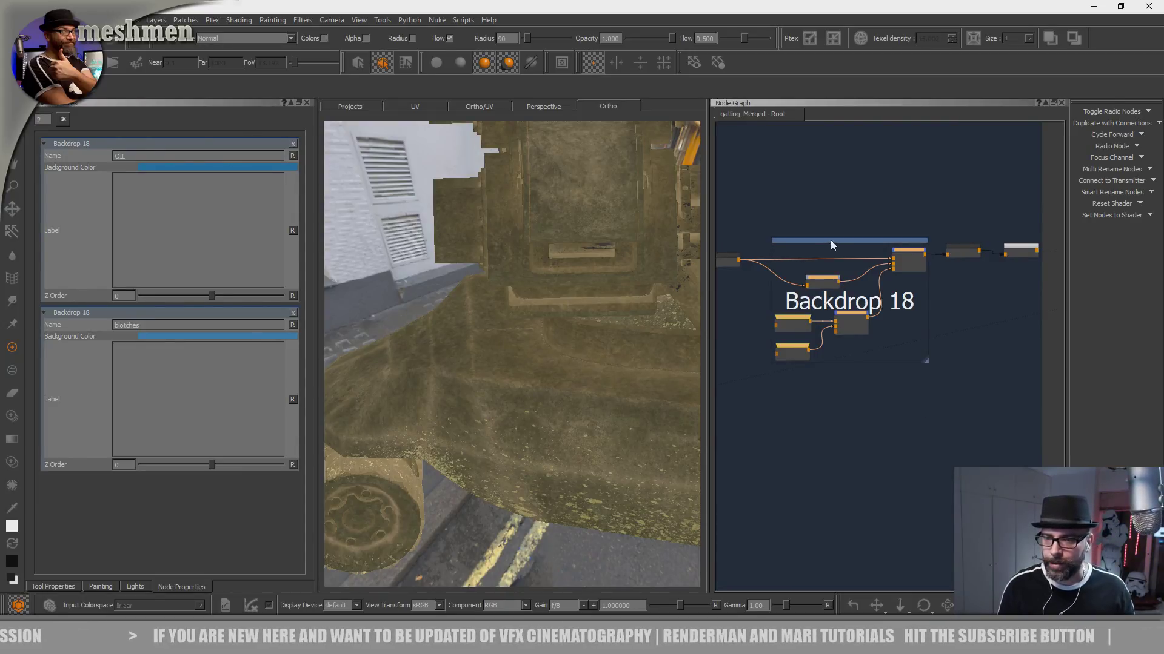
- Rename the new backdrop as Seams and set its background color to a dark purple
{"action": "left_click", "coordinate": [863, 241]}
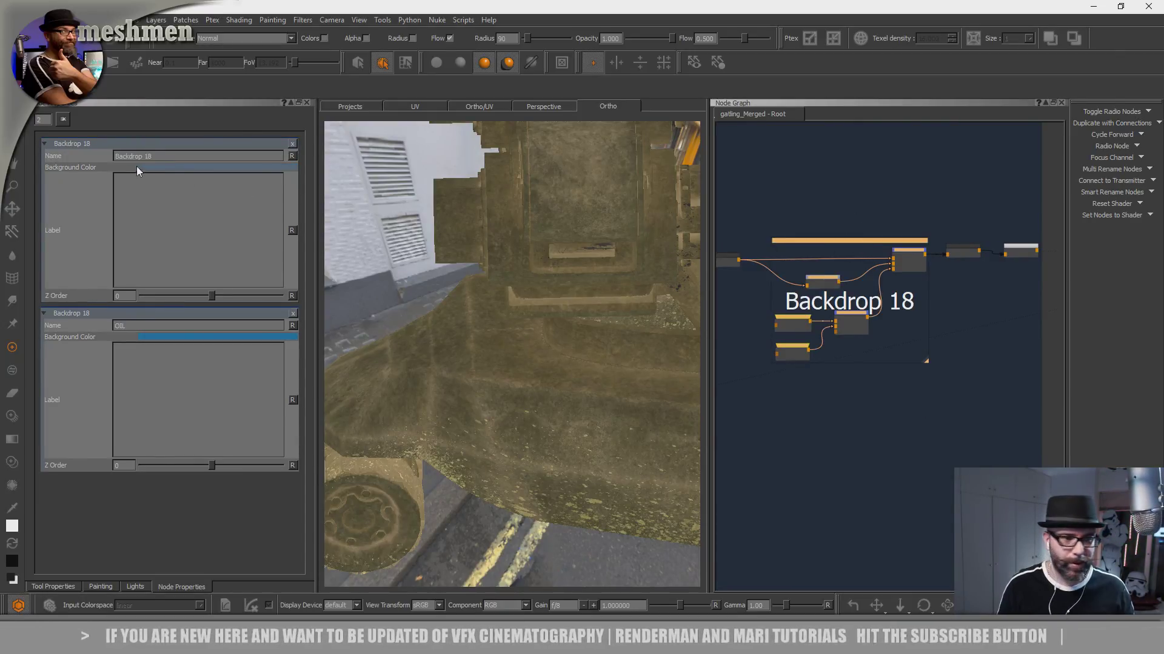
{"action": "left_click_drag", "start_coordinate": [155, 157], "coordinate": [72, 230]}
{"action": "type", "text": "Seams"}
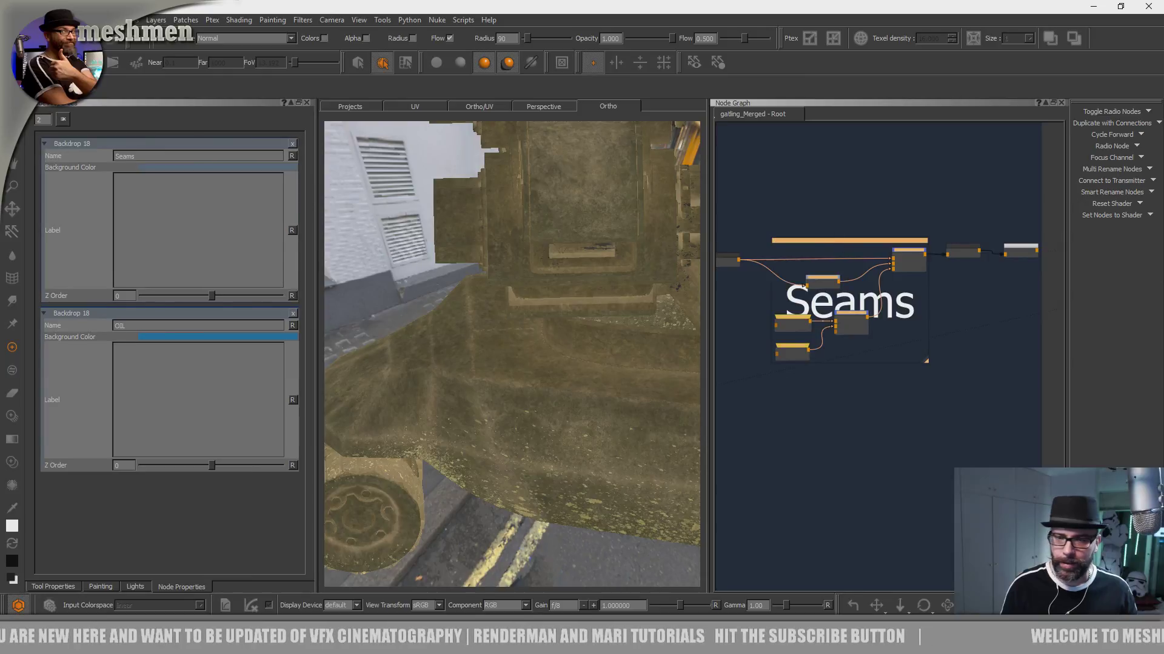
{"action": "left_click", "coordinate": [174, 168]}
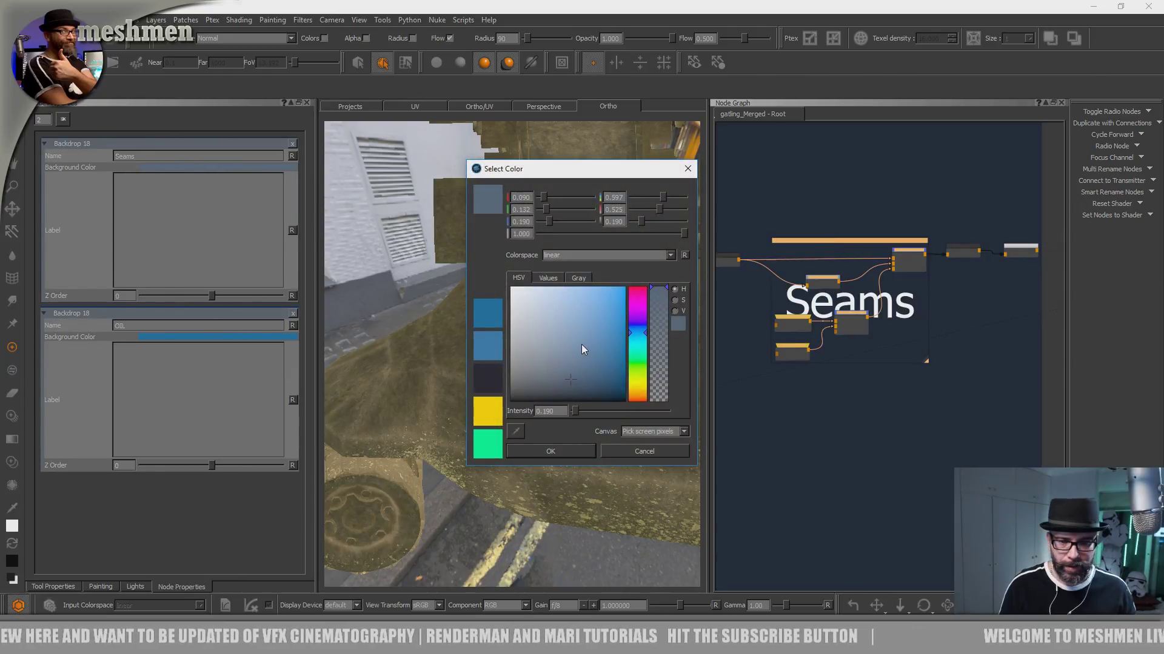
{"action": "left_click_drag", "start_coordinate": [636, 331], "coordinate": [628, 359]}
{"action": "left_click", "coordinate": [571, 448]}
- Examine the seam dirt and oil on the vehicle's body, gun mount and barrels from several angles
{"action": "scroll", "coordinate": [954, 345], "scroll_direction": "down", "scroll_amount": 2}
{"action": "middle_click_drag", "start_coordinate": [954, 344], "coordinate": [818, 379]}
{"action": "scroll", "coordinate": [834, 338], "scroll_direction": "up", "scroll_amount": 1}
{"action": "middle_click_drag", "start_coordinate": [1011, 331], "coordinate": [1030, 321]}
{"action": "right_click_drag", "start_coordinate": [675, 436], "coordinate": [672, 375], "text": "alt"}
{"action": "middle_click_drag", "start_coordinate": [673, 375], "coordinate": [463, 364], "text": "alt"}
{"action": "right_click_drag", "start_coordinate": [463, 364], "coordinate": [564, 402], "text": "alt"}
{"action": "left_click_drag", "start_coordinate": [564, 402], "coordinate": [546, 351], "text": "alt"}
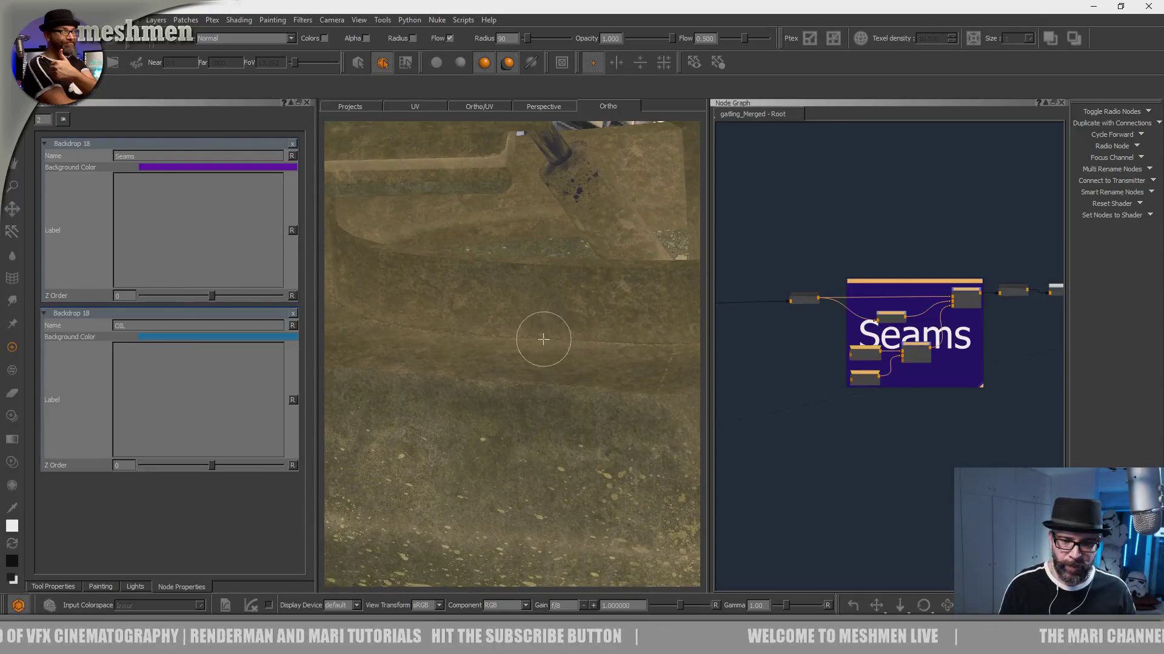
{"action": "mouse_move", "coordinate": [597, 346]}
{"action": "right_mouse_down", "text": "alt"}
{"action": "mouse_move", "coordinate": [485, 329]}
{"action": "mouse_move", "coordinate": [454, 339]}
{"action": "right_mouse_up", "text": "alt"}
{"action": "left_click_drag", "start_coordinate": [454, 339], "coordinate": [528, 377], "text": "alt"}
{"action": "middle_click_drag", "start_coordinate": [551, 308], "coordinate": [555, 439], "text": "alt"}
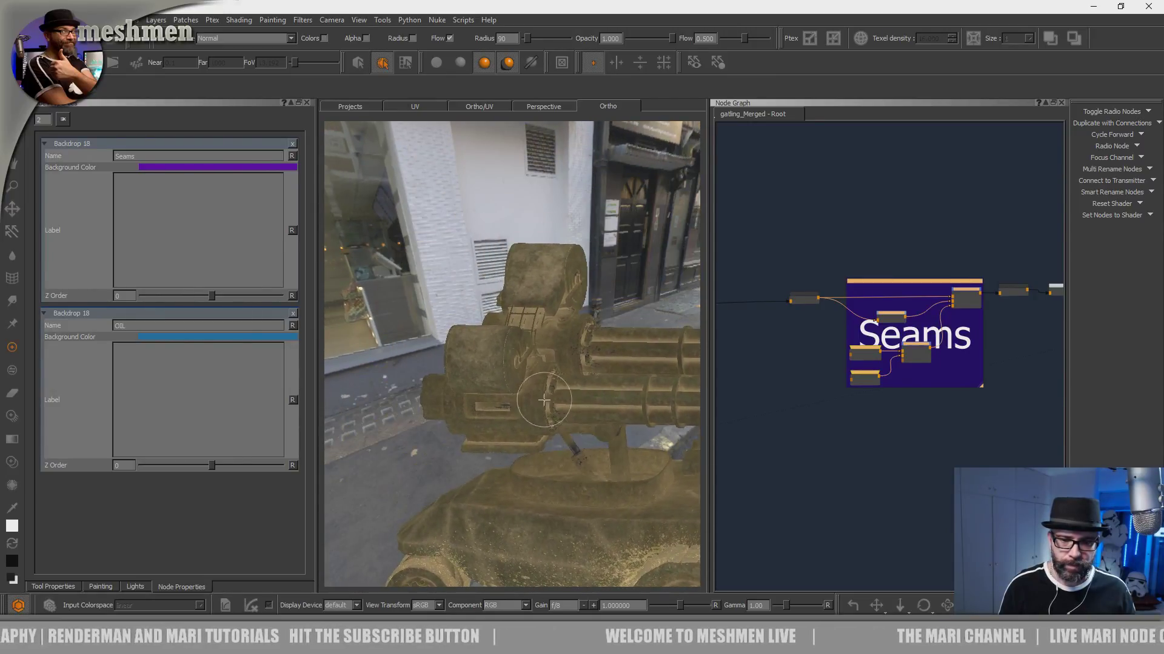
{"action": "right_click_drag", "start_coordinate": [503, 419], "coordinate": [571, 405], "text": "alt"}
{"action": "middle_click_drag", "start_coordinate": [571, 405], "coordinate": [419, 305], "text": "alt"}
{"action": "right_click_drag", "start_coordinate": [419, 305], "coordinate": [479, 330], "text": "alt"}
{"action": "middle_click_drag", "start_coordinate": [860, 430], "coordinate": [926, 426]}
{"action": "scroll", "coordinate": [926, 425], "scroll_direction": "down", "scroll_amount": 3}
{"action": "scroll", "coordinate": [787, 416], "scroll_direction": "down", "scroll_amount": 4}
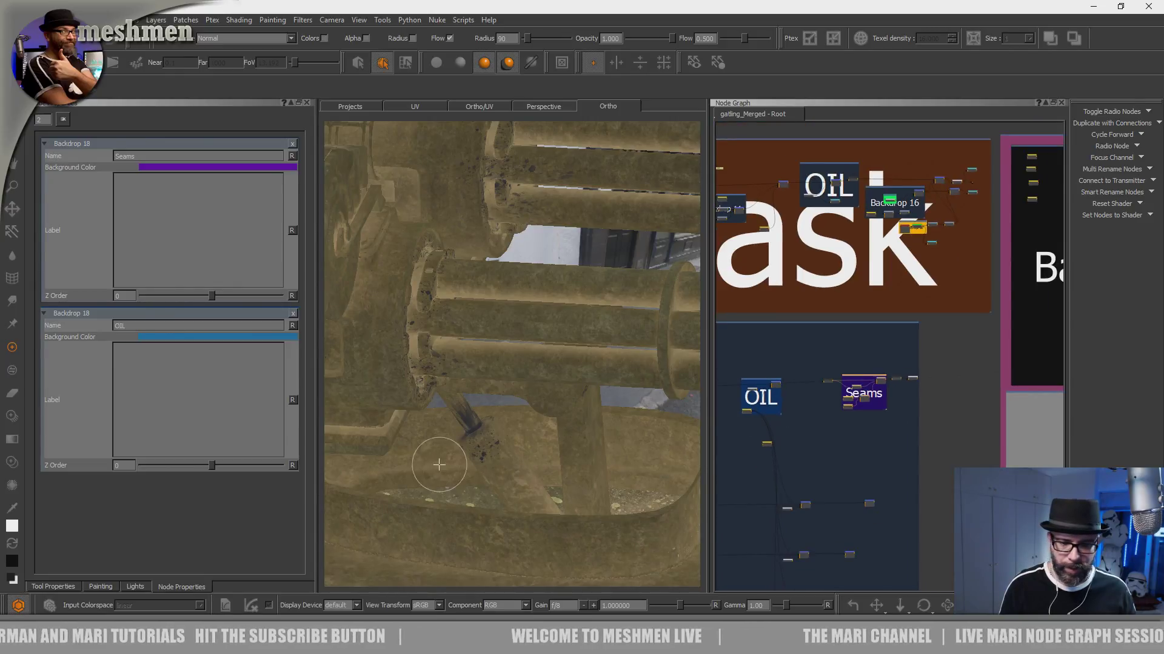
{"action": "scroll", "coordinate": [448, 436], "scroll_direction": "down", "scroll_amount": 3}
{"action": "left_click_drag", "start_coordinate": [446, 393], "coordinate": [557, 399], "text": "alt"}
- Trace the merge chain from the start of the network below Dirtmask up to the blotches backdrop
{"action": "scroll", "coordinate": [799, 416], "scroll_direction": "down", "scroll_amount": 2}
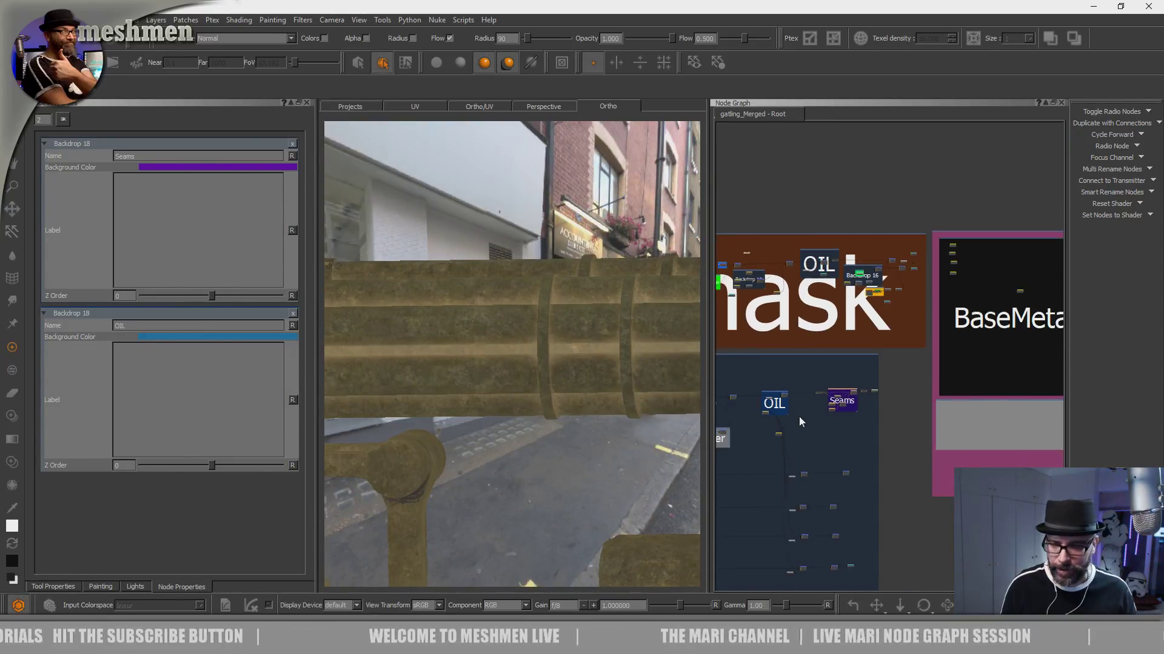
{"action": "middle_click_drag", "start_coordinate": [770, 443], "coordinate": [962, 429]}
{"action": "middle_click_drag", "start_coordinate": [866, 423], "coordinate": [972, 427]}
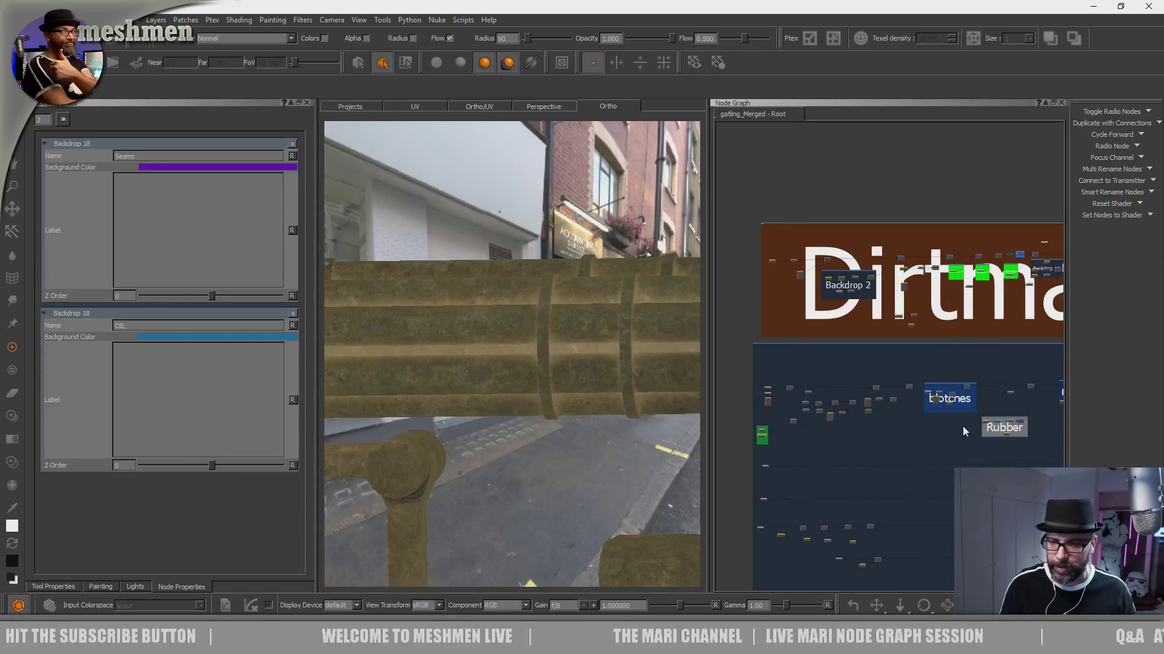
{"action": "scroll", "coordinate": [855, 412], "scroll_direction": "up", "scroll_amount": 2}
{"action": "scroll", "coordinate": [856, 408], "scroll_direction": "up", "scroll_amount": 5}
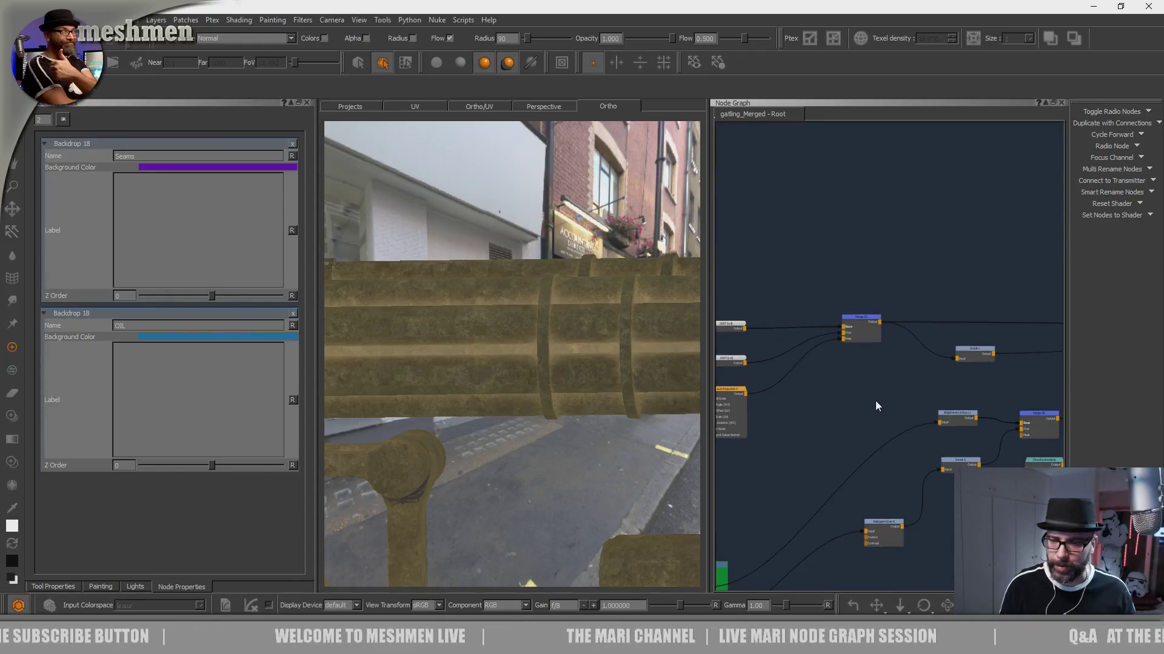
{"action": "left_click_drag", "start_coordinate": [862, 322], "coordinate": [857, 323]}
{"action": "middle_click_drag", "start_coordinate": [890, 332], "coordinate": [871, 312]}
{"action": "middle_click_drag", "start_coordinate": [833, 346], "coordinate": [951, 339]}
{"action": "left_click", "coordinate": [897, 372]}
{"action": "left_click_drag", "start_coordinate": [779, 244], "coordinate": [949, 408]}
{"action": "middle_click_drag", "start_coordinate": [899, 356], "coordinate": [729, 355]}
{"action": "mouse_move", "coordinate": [968, 332]}
{"action": "middle_mouse_down"}
{"action": "mouse_move", "coordinate": [822, 337]}
{"action": "mouse_move", "coordinate": [969, 329]}
{"action": "middle_mouse_up"}
{"action": "scroll", "coordinate": [822, 336], "scroll_direction": "down", "scroll_amount": 3}
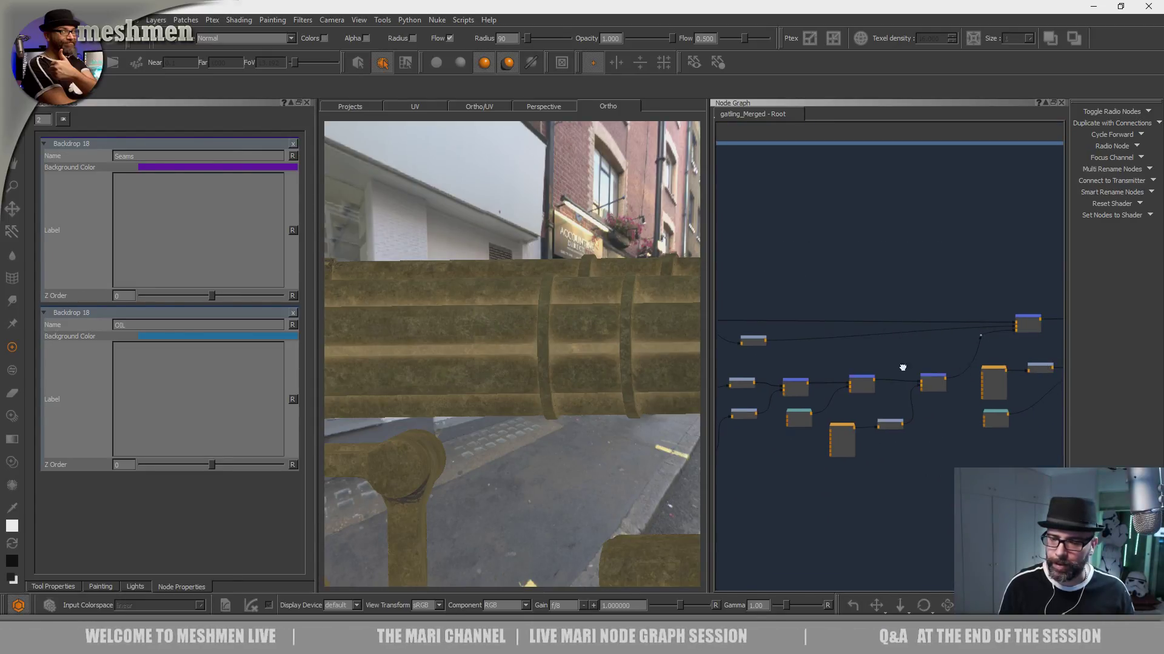
{"action": "middle_click_drag", "start_coordinate": [910, 368], "coordinate": [751, 365]}
{"action": "scroll", "coordinate": [751, 365], "scroll_direction": "down", "scroll_amount": 1}
- Compare the successive merges on the vehicle, from the two before the blotches backdrop through the one above Rubber
{"action": "left_click", "coordinate": [968, 320]}
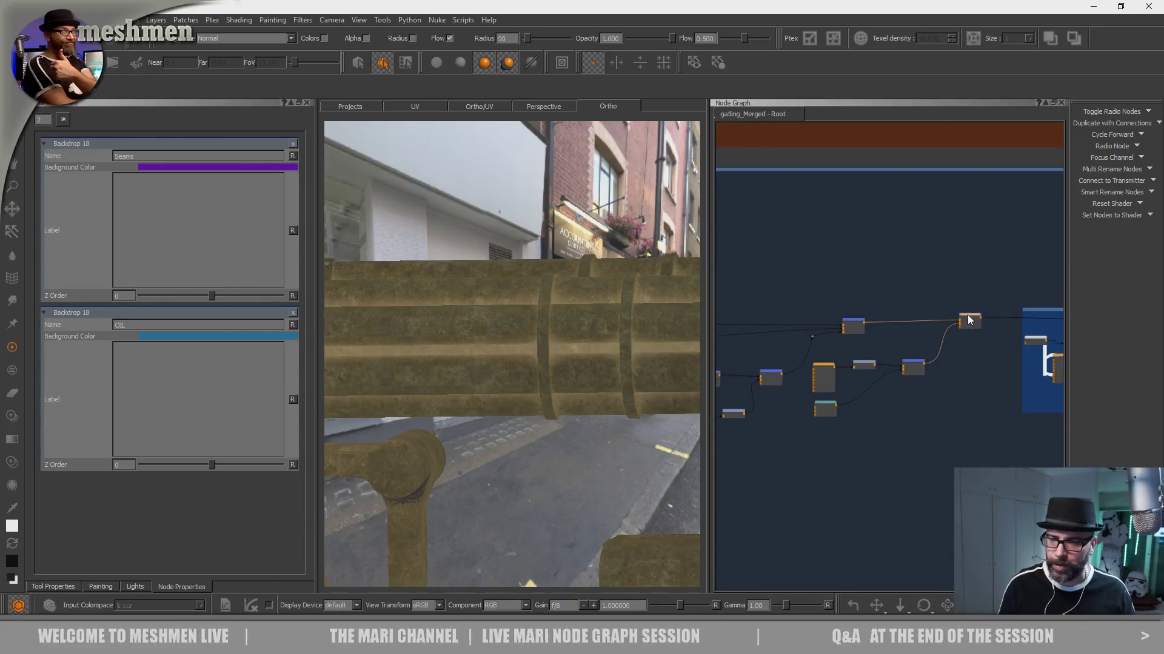
{"action": "left_click", "coordinate": [853, 320]}
{"action": "key", "text": "1"}
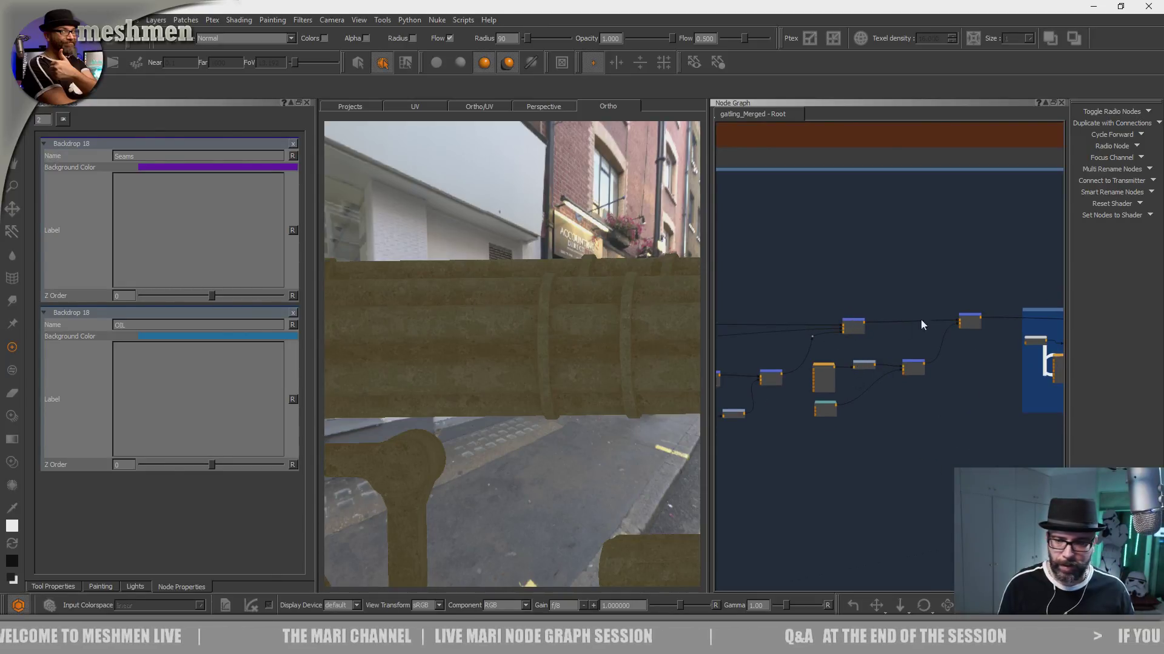
{"action": "key", "text": "1"}
{"action": "left_click", "coordinate": [970, 316]}
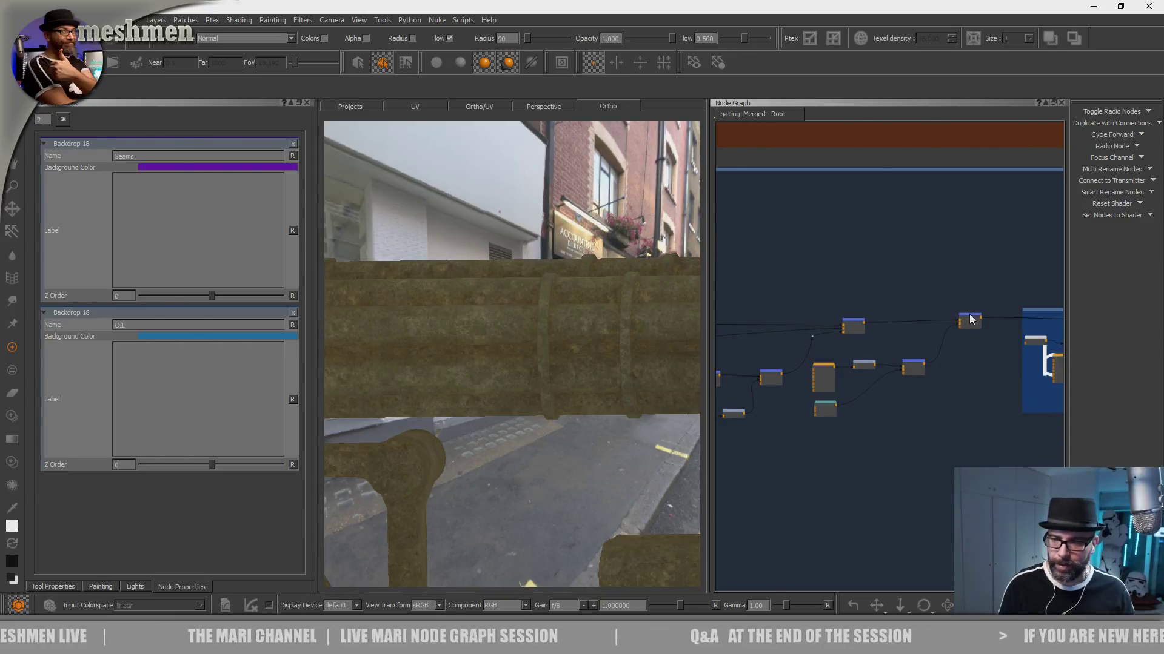
{"action": "left_click_drag", "start_coordinate": [622, 409], "coordinate": [554, 413], "text": "alt"}
{"action": "scroll", "coordinate": [903, 394], "scroll_direction": "down", "scroll_amount": 2}
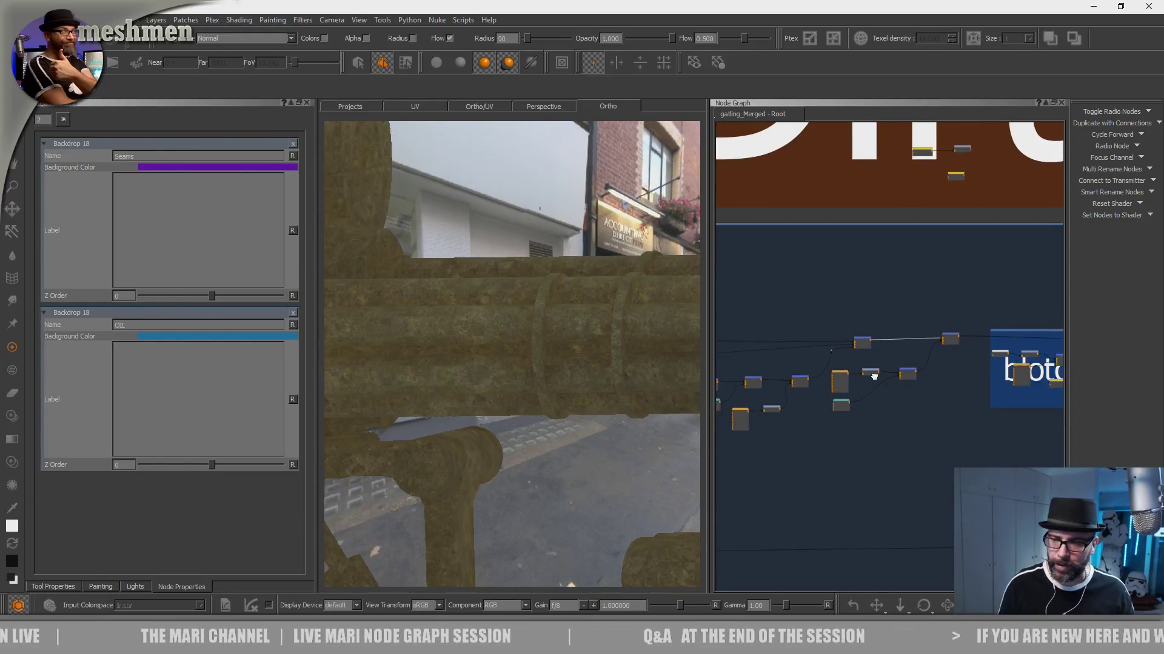
{"action": "middle_click_drag", "start_coordinate": [874, 376], "coordinate": [777, 366]}
{"action": "right_click_drag", "start_coordinate": [652, 397], "coordinate": [495, 431], "text": "alt"}
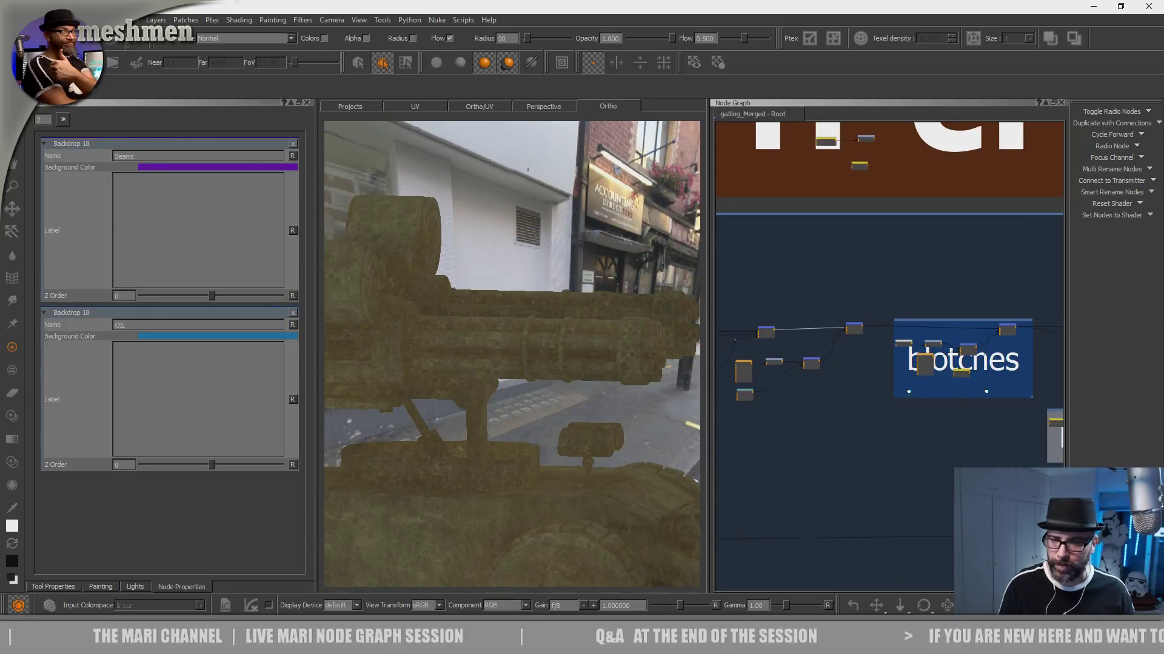
{"action": "middle_click_drag", "start_coordinate": [908, 389], "coordinate": [801, 395]}
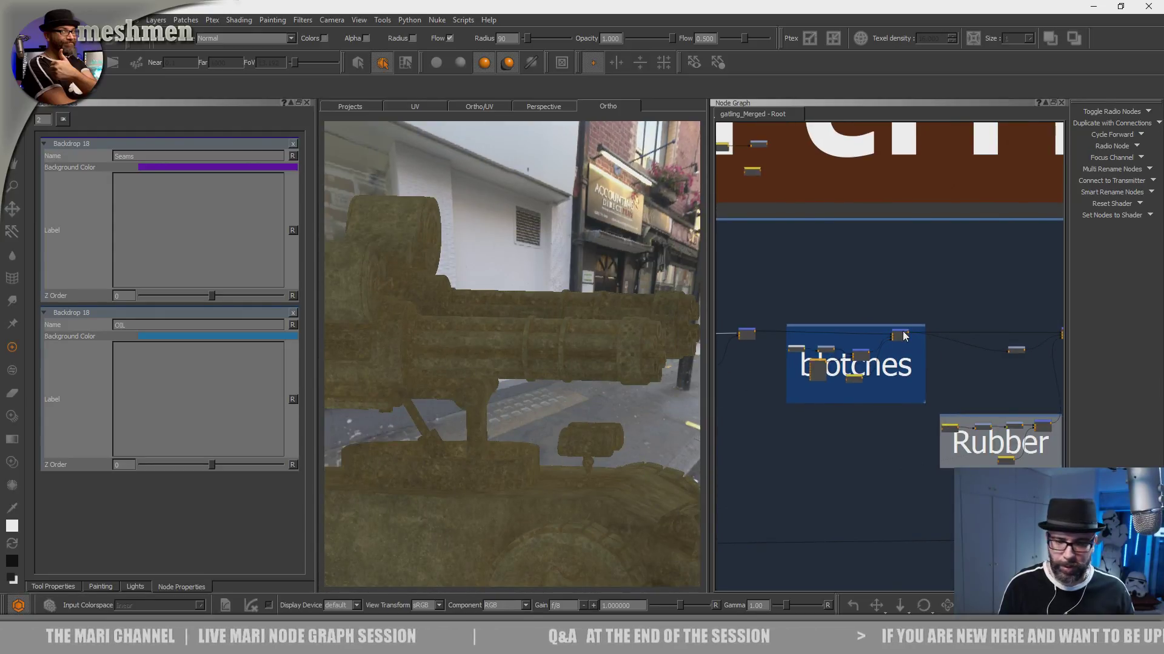
{"action": "middle_click_drag", "start_coordinate": [946, 348], "coordinate": [935, 340]}
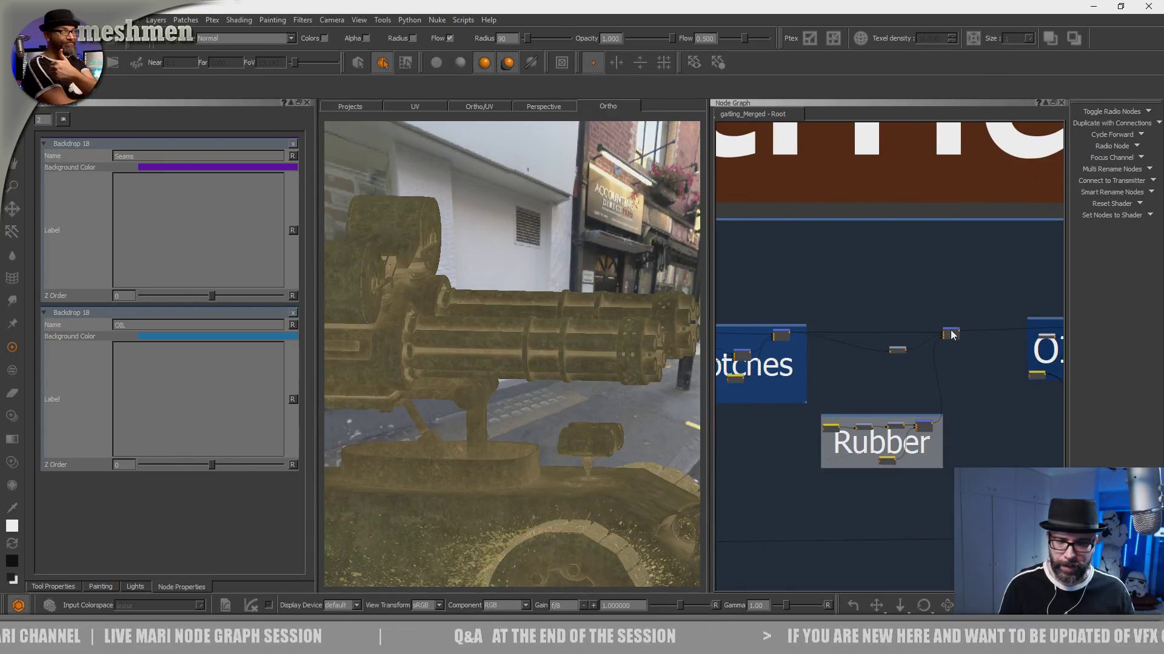
- Inspect the occlusion radio node and the final merge inside the Rubber backdrop on the vehicle
{"action": "scroll", "coordinate": [901, 328], "scroll_direction": "up", "scroll_amount": 5}
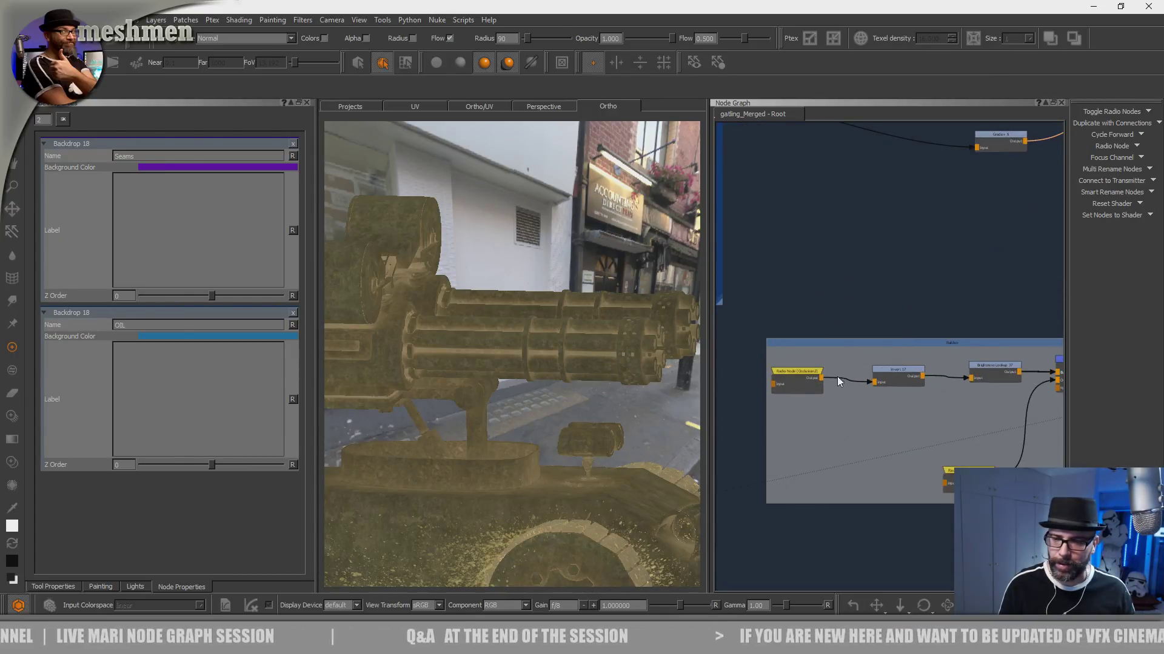
{"action": "scroll", "coordinate": [814, 416], "scroll_direction": "up", "scroll_amount": 2}
{"action": "left_click", "coordinate": [798, 366]}
{"action": "middle_click_drag", "start_coordinate": [832, 398], "coordinate": [756, 386]}
{"action": "middle_click_drag", "start_coordinate": [826, 397], "coordinate": [767, 356]}
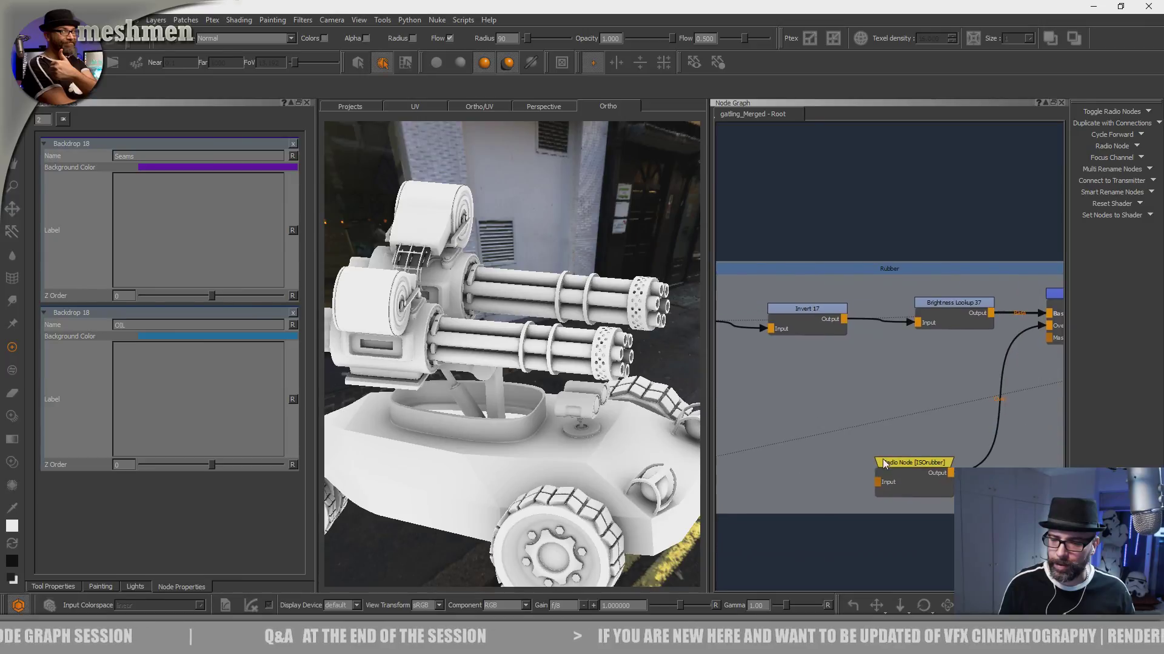
{"action": "middle_click_drag", "start_coordinate": [878, 394], "coordinate": [845, 331]}
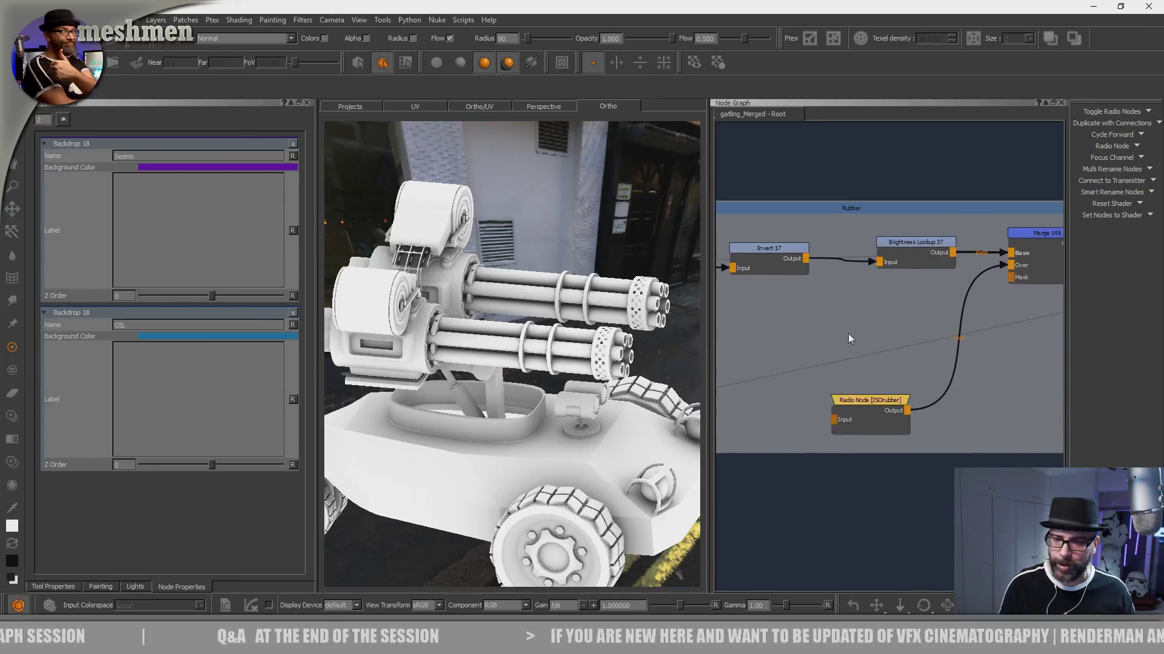
{"action": "scroll", "coordinate": [886, 339], "scroll_direction": "down", "scroll_amount": 2}
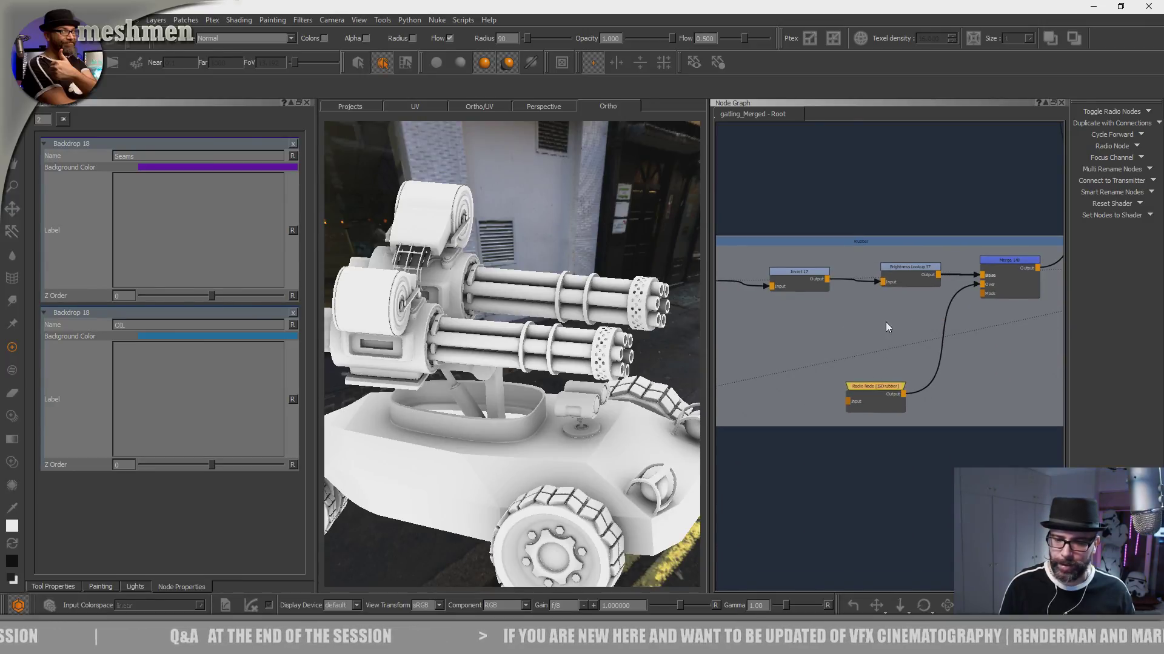
{"action": "scroll", "coordinate": [933, 300], "scroll_direction": "down", "scroll_amount": 1}
{"action": "left_click", "coordinate": [980, 280]}
{"action": "key", "text": "1"}
{"action": "left_click_drag", "start_coordinate": [629, 418], "coordinate": [580, 429], "text": "alt"}
{"action": "scroll", "coordinate": [580, 409], "scroll_direction": "down", "scroll_amount": 3}
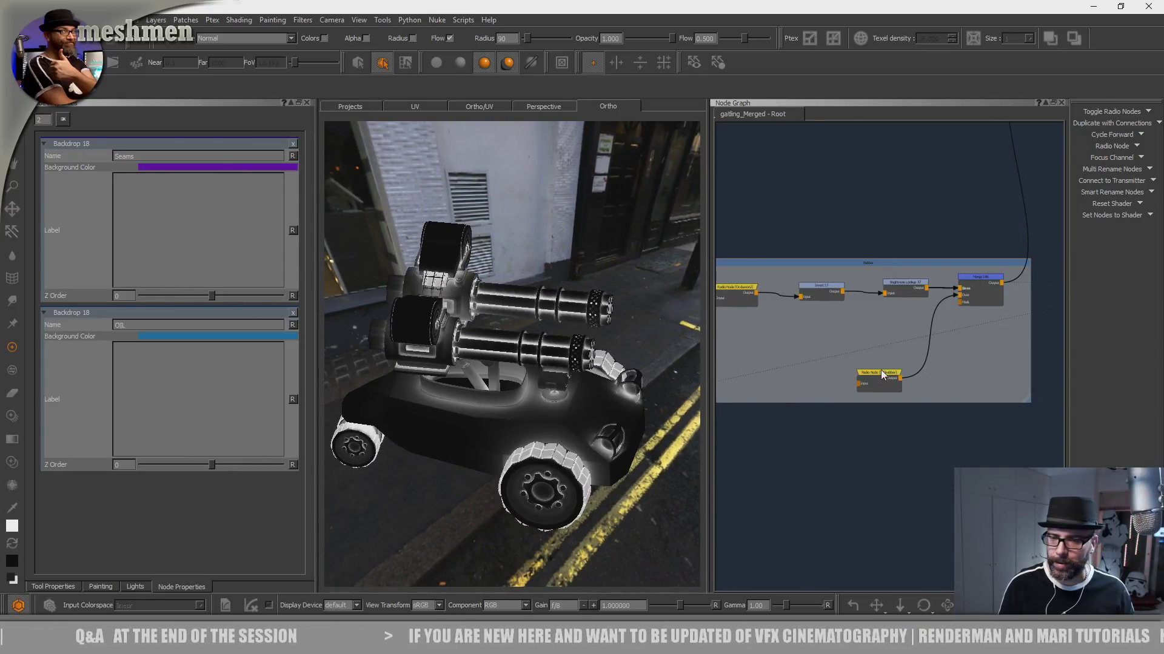
- Compare the Invert and Brightness Lookup stages of the Rubber group on the vehicle's tires and guns
{"action": "scroll", "coordinate": [878, 367], "scroll_direction": "up", "scroll_amount": 2}
{"action": "middle_click_drag", "start_coordinate": [792, 337], "coordinate": [937, 349]}
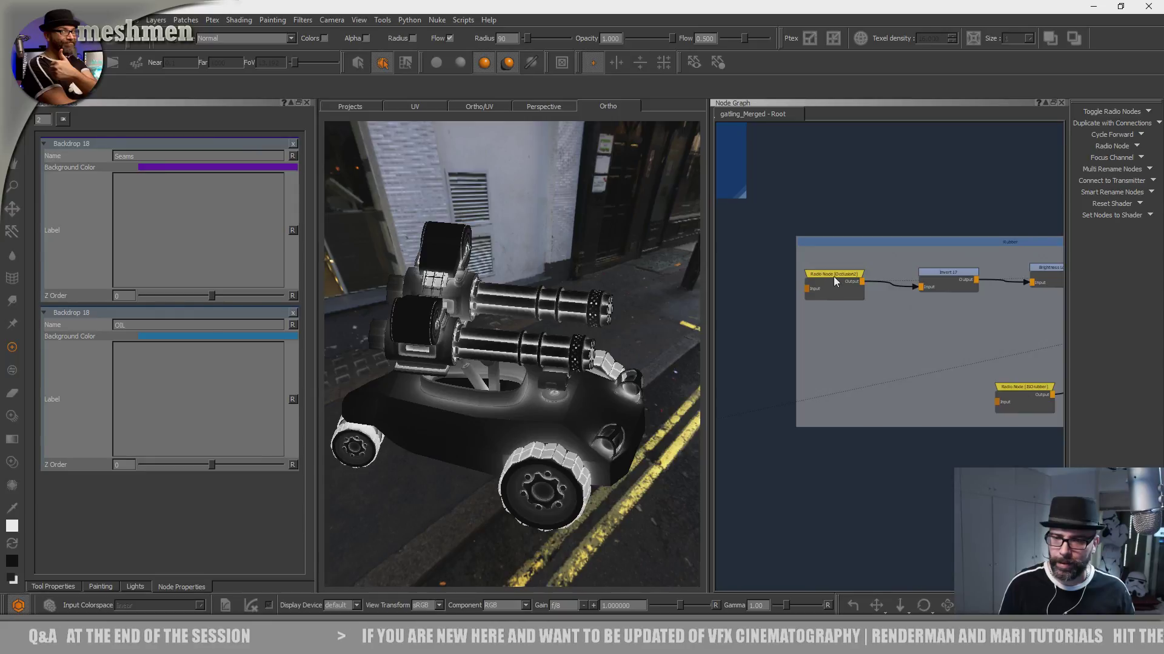
{"action": "left_click", "coordinate": [958, 272]}
{"action": "key", "text": "1"}
{"action": "middle_click_drag", "start_coordinate": [971, 291], "coordinate": [893, 292]}
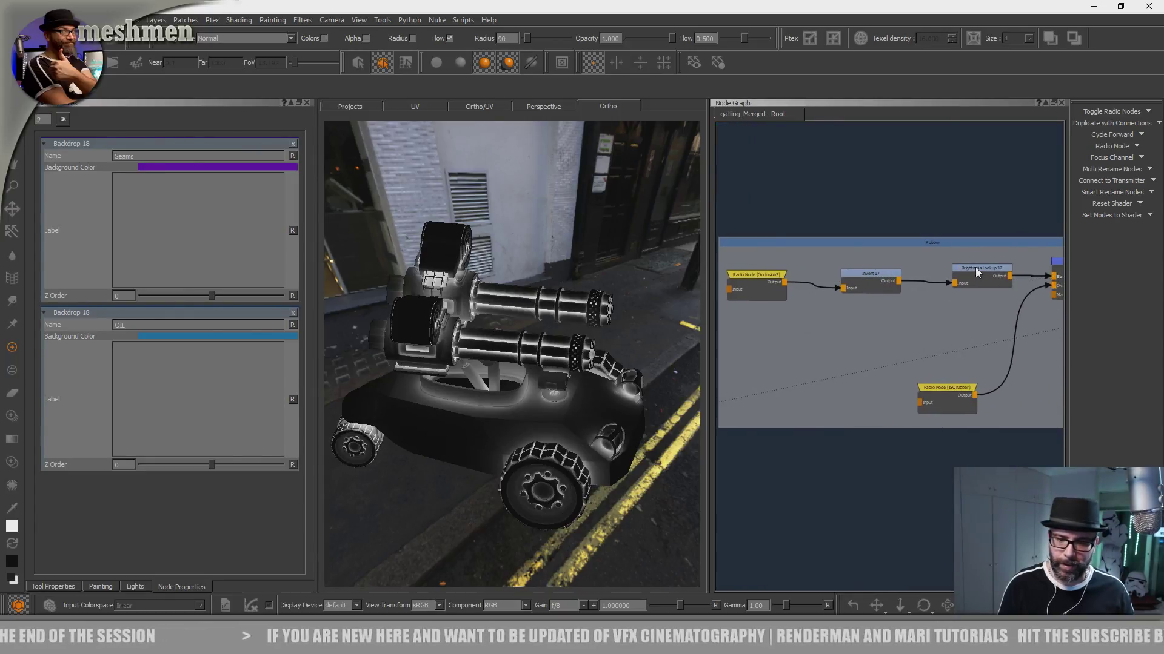
{"action": "left_click_drag", "start_coordinate": [976, 267], "coordinate": [972, 266]}
{"action": "left_click_drag", "start_coordinate": [681, 383], "coordinate": [643, 394], "text": "alt"}
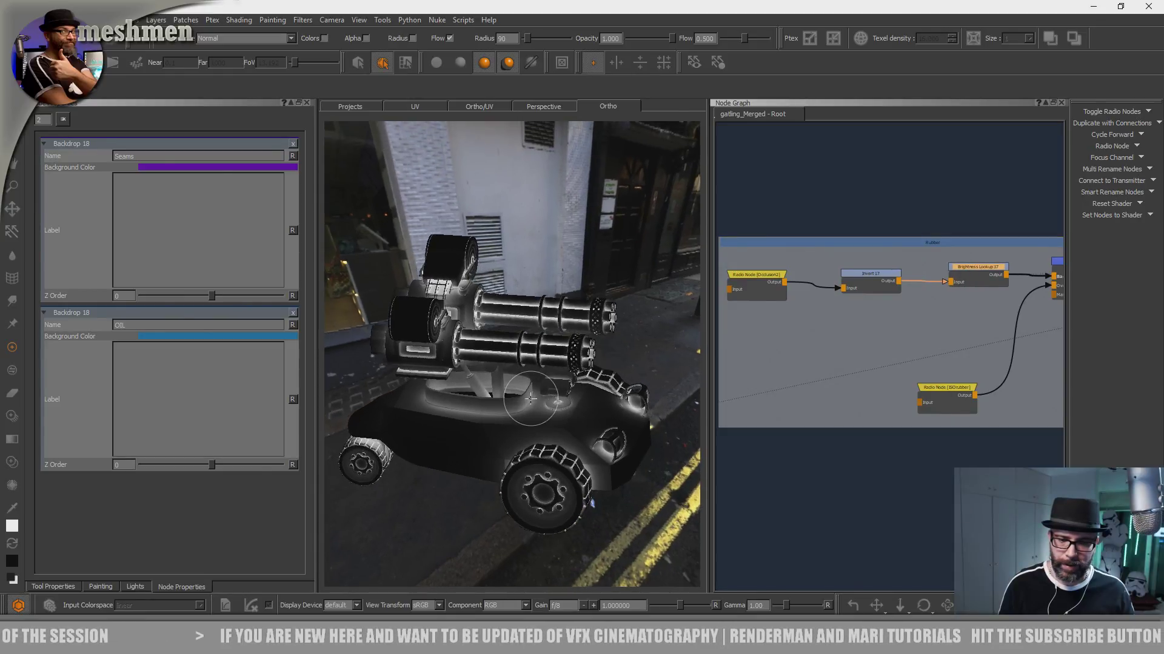
{"action": "right_click_drag", "start_coordinate": [642, 394], "coordinate": [679, 388], "text": "alt"}
{"action": "middle_click_drag", "start_coordinate": [821, 345], "coordinate": [816, 310]}
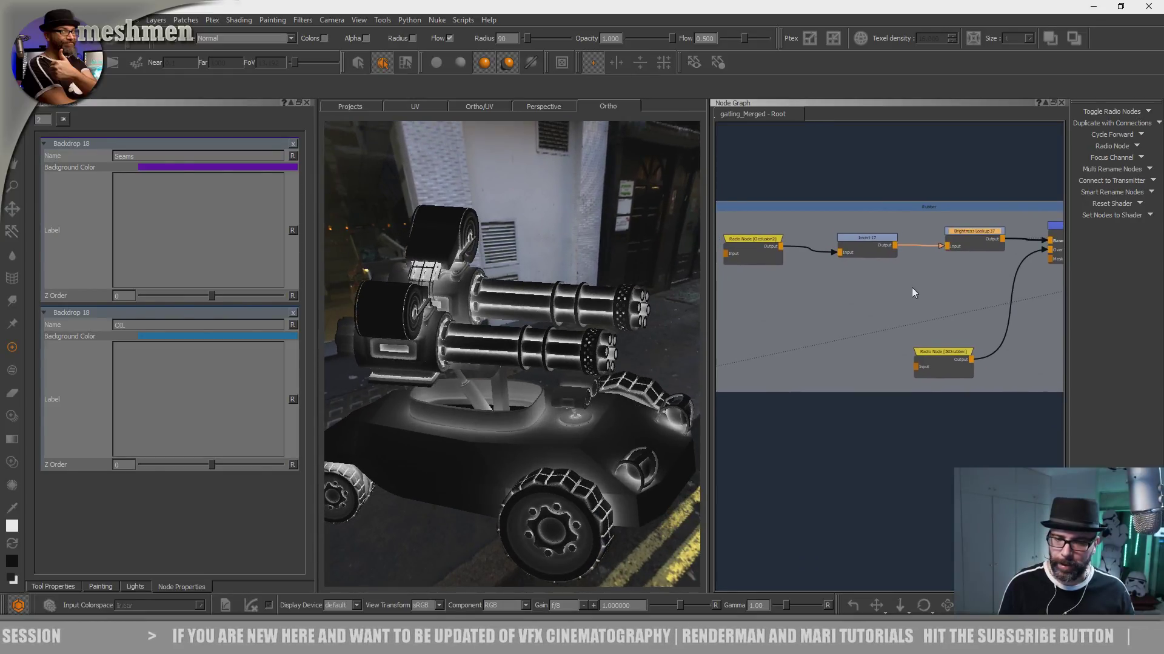
{"action": "middle_click_drag", "start_coordinate": [888, 314], "coordinate": [867, 315]}
{"action": "scroll", "coordinate": [976, 253], "scroll_direction": "down", "scroll_amount": 5}
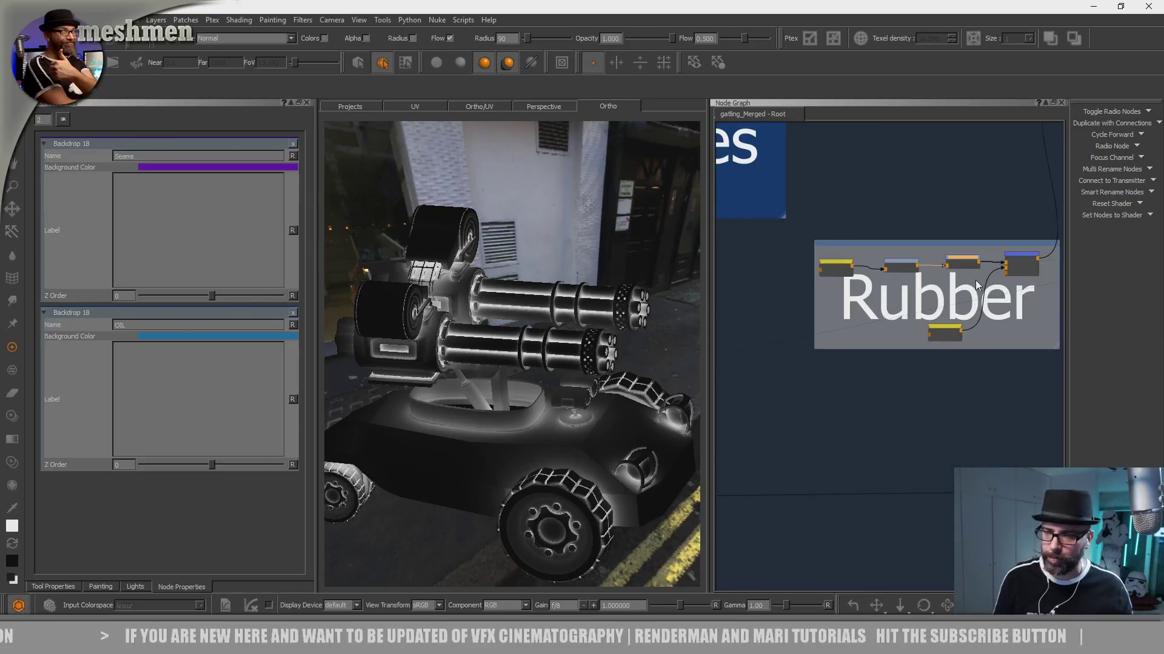
- Move the occlusion radio node out of the Rubber backdrop into the empty space beside it
{"action": "middle_click_drag", "start_coordinate": [965, 263], "coordinate": [921, 280]}
{"action": "mouse_move", "coordinate": [928, 279]}
{"action": "left_mouse_down"}
{"action": "mouse_move", "coordinate": [953, 270]}
{"action": "mouse_move", "coordinate": [943, 265]}
{"action": "left_mouse_up"}
{"action": "middle_click_drag", "start_coordinate": [865, 292], "coordinate": [925, 335]}
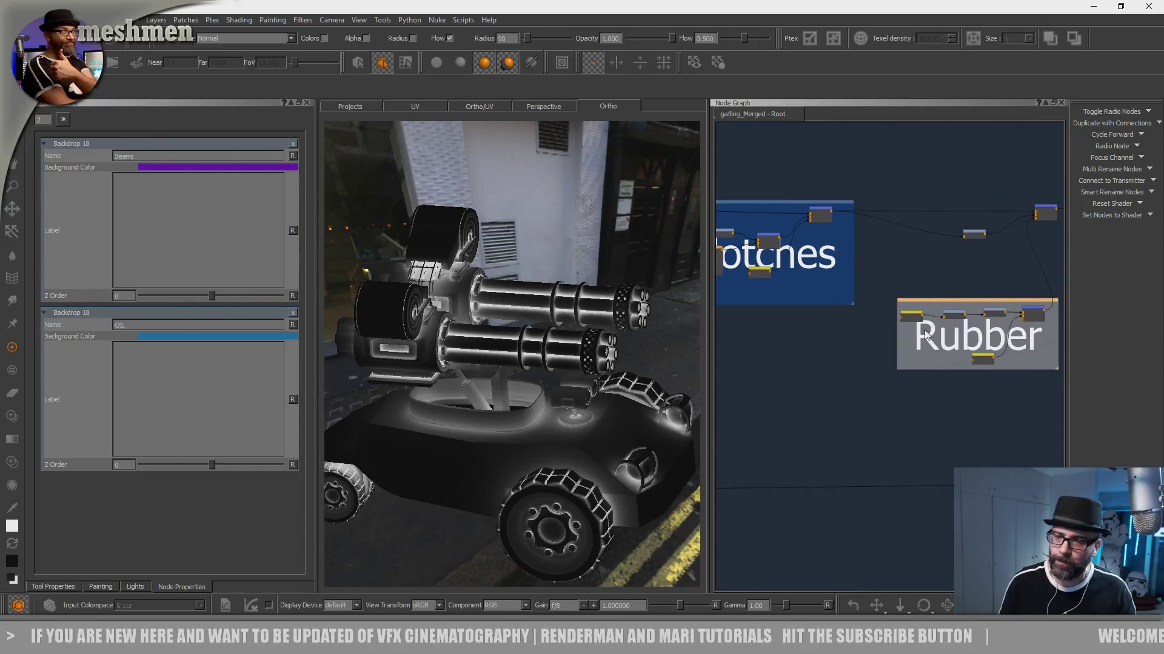
{"action": "left_click_drag", "start_coordinate": [910, 314], "coordinate": [811, 346]}
{"action": "middle_click_drag", "start_coordinate": [846, 325], "coordinate": [764, 344]}
{"action": "middle_click_drag", "start_coordinate": [931, 281], "coordinate": [882, 301]}
- Make room after the blotches backdrop, insert a Merge into the main chain there, and shift the Rubber backdrop slightly down
{"action": "left_click_drag", "start_coordinate": [909, 252], "coordinate": [967, 254]}
{"action": "left_click_drag", "start_coordinate": [849, 277], "coordinate": [918, 274]}
{"action": "middle_click_drag", "start_coordinate": [821, 258], "coordinate": [893, 264]}
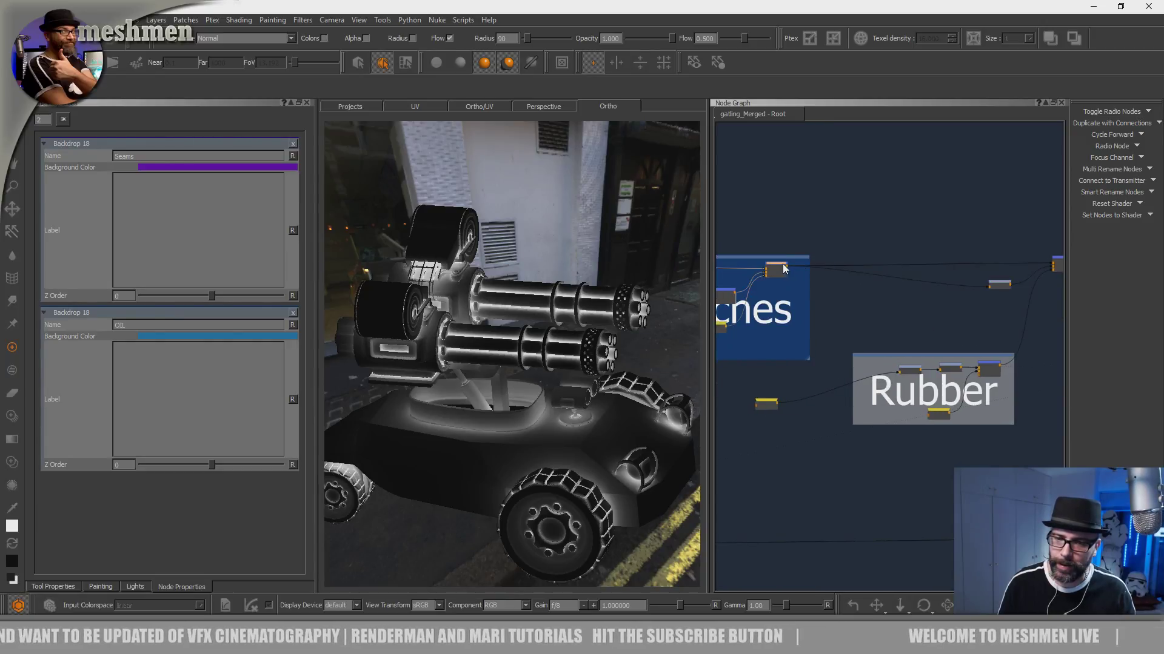
{"action": "left_click_drag", "start_coordinate": [783, 264], "coordinate": [919, 271]}
{"action": "left_click_drag", "start_coordinate": [882, 357], "coordinate": [898, 389]}
{"action": "left_click_drag", "start_coordinate": [919, 266], "coordinate": [930, 264]}
{"action": "middle_click_drag", "start_coordinate": [909, 290], "coordinate": [949, 297]}
{"action": "scroll", "coordinate": [934, 308], "scroll_direction": "up", "scroll_amount": 3}
- Create an adjustment node and wire it from the blotches backdrop's last merge into the Over input of the newly inserted merge
{"action": "left_click", "coordinate": [879, 355]}
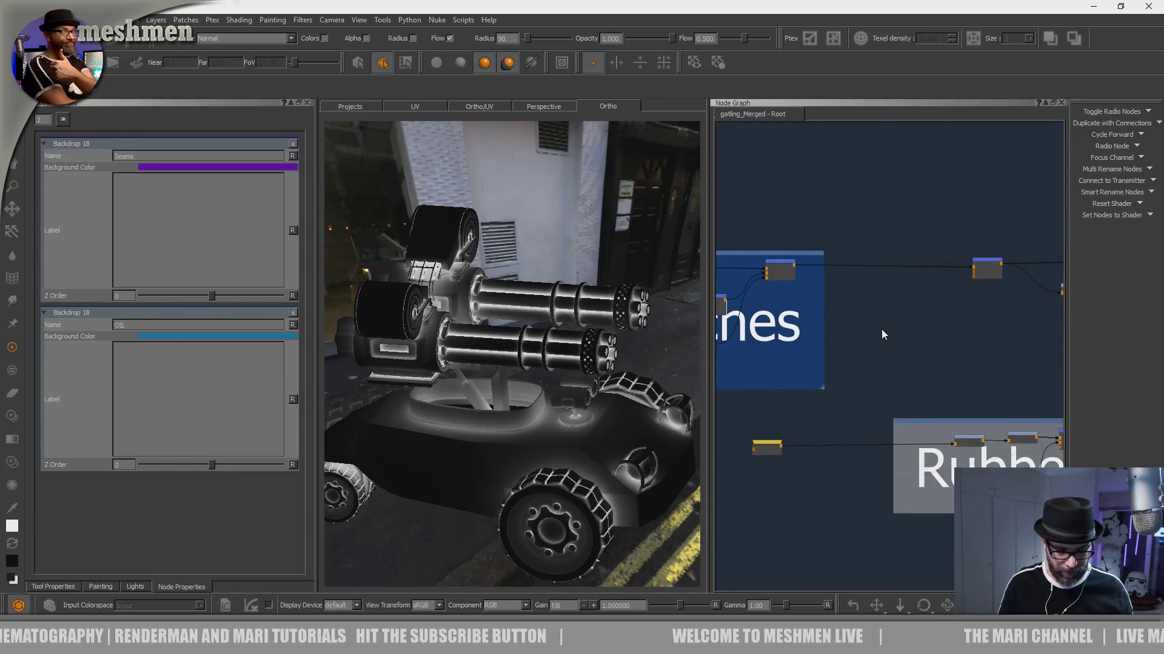
{"action": "key", "text": "Tab"}
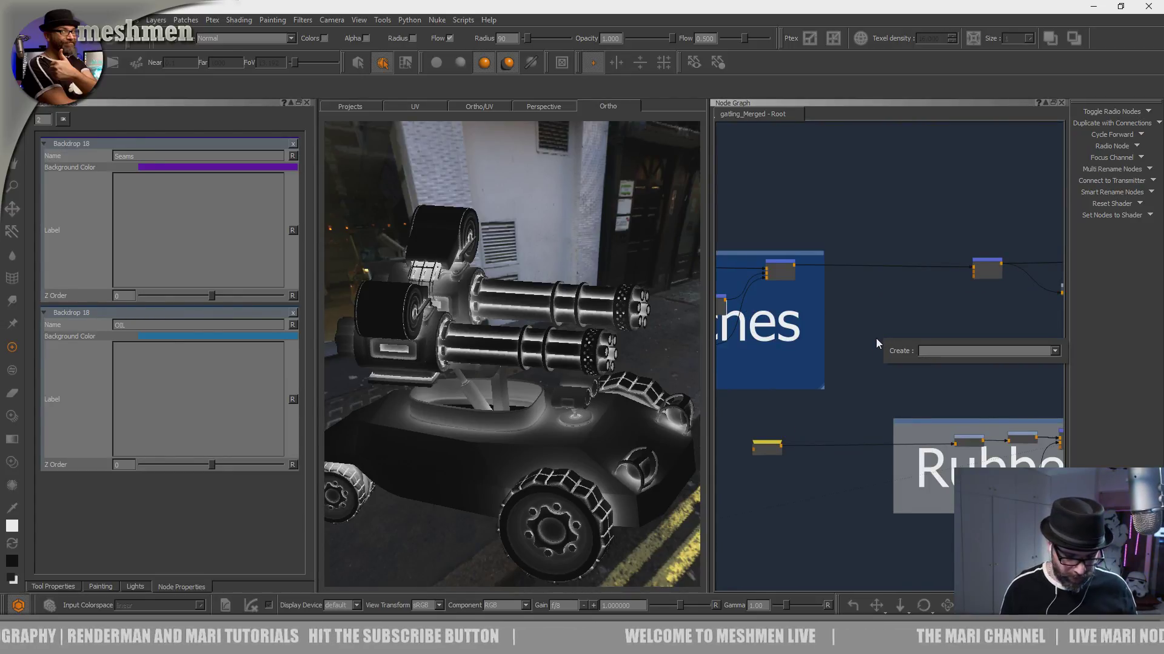
{"action": "type", "text": "gra"}
{"action": "key", "text": "Down"}
{"action": "key", "text": "Down"}
{"action": "key", "text": "Return"}
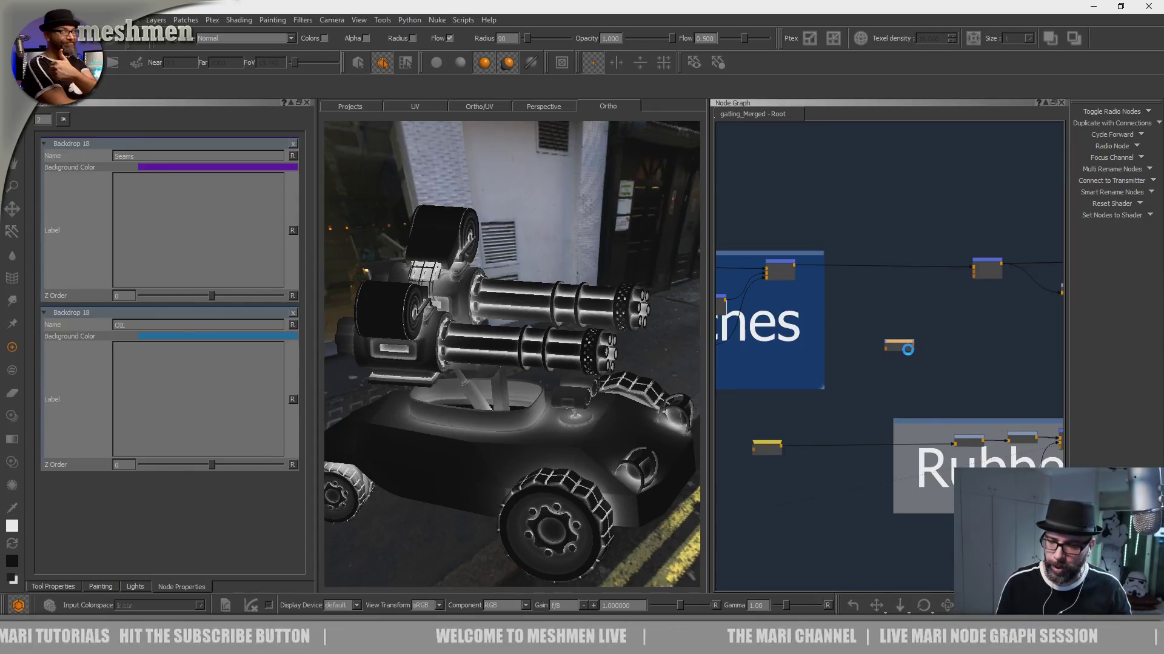
{"action": "left_click_drag", "start_coordinate": [899, 342], "coordinate": [885, 305]}
{"action": "left_click_drag", "start_coordinate": [794, 265], "coordinate": [874, 311]}
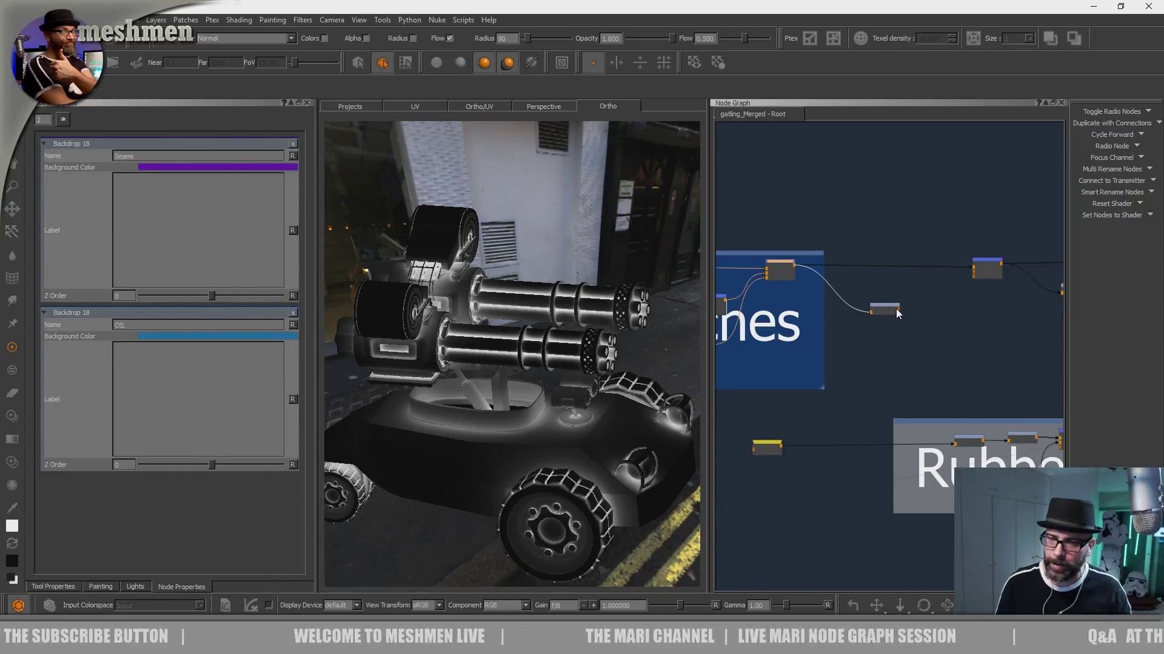
{"action": "left_click", "coordinate": [897, 308]}
{"action": "scroll", "coordinate": [893, 289], "scroll_direction": "up", "scroll_amount": 2}
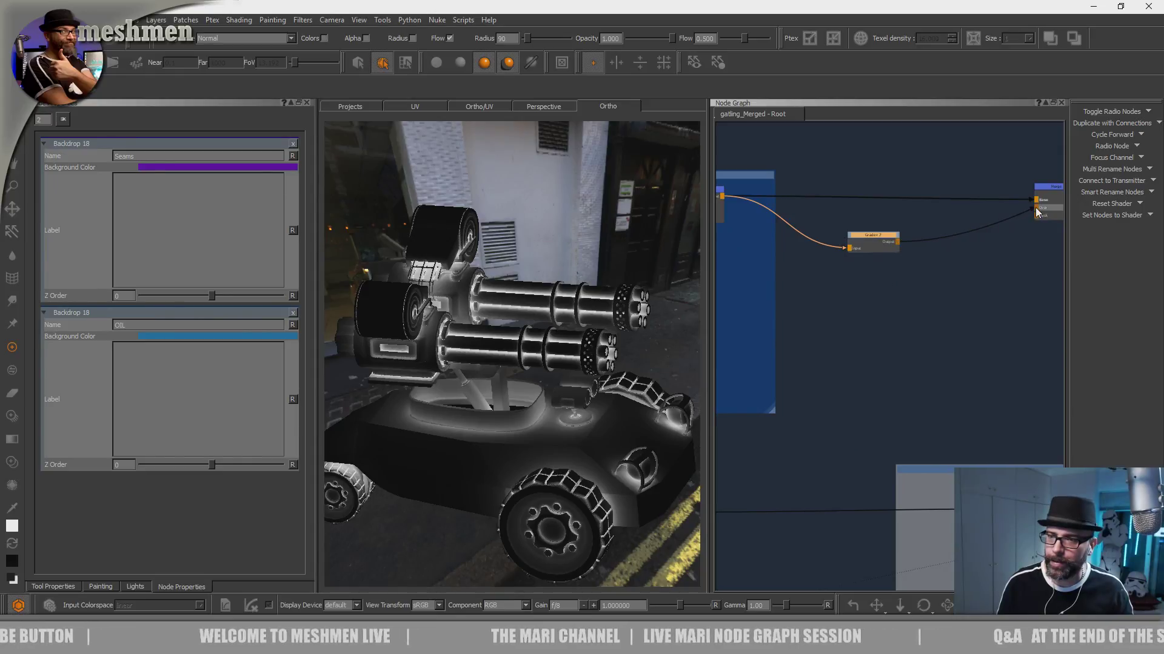
{"action": "scroll", "coordinate": [897, 340], "scroll_direction": "down", "scroll_amount": 2}
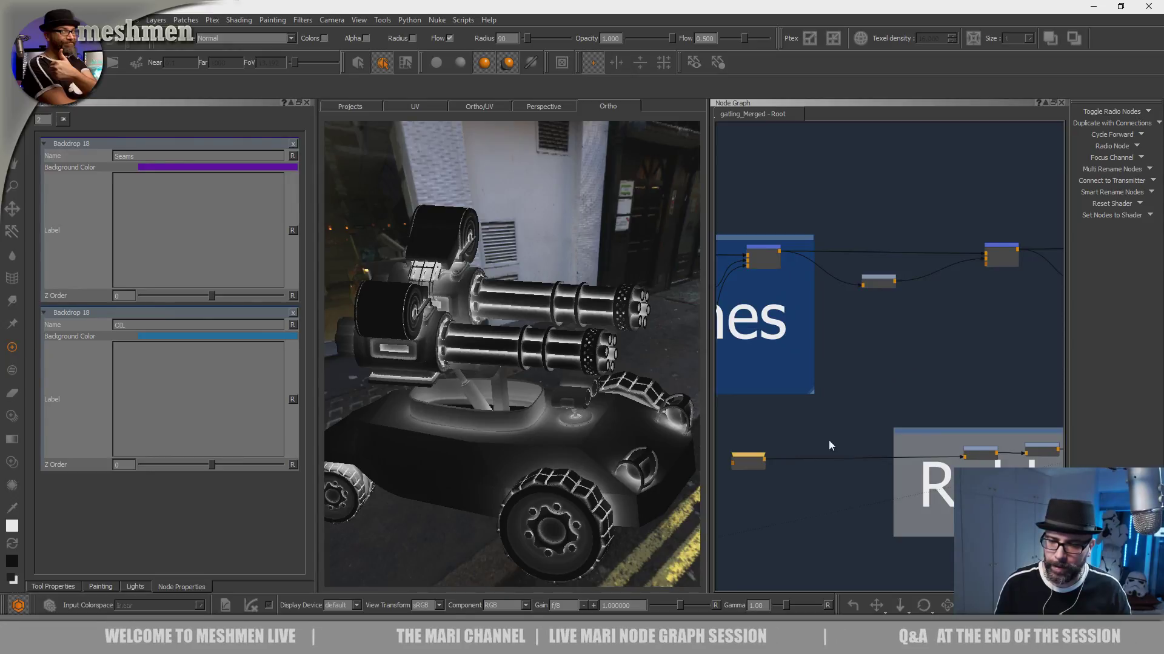
- Jump to the ISO bookmark and display the ISObody mask on the vehicle
{"action": "scroll", "coordinate": [781, 393], "scroll_direction": "down", "scroll_amount": 3}
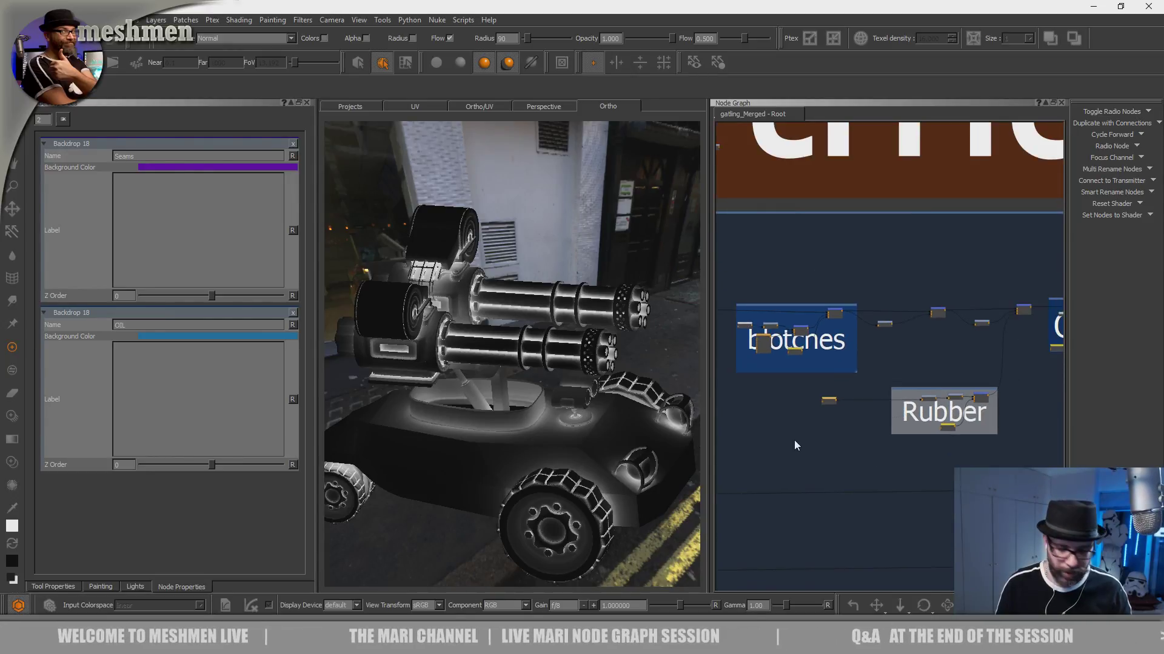
{"action": "key", "text": "j"}
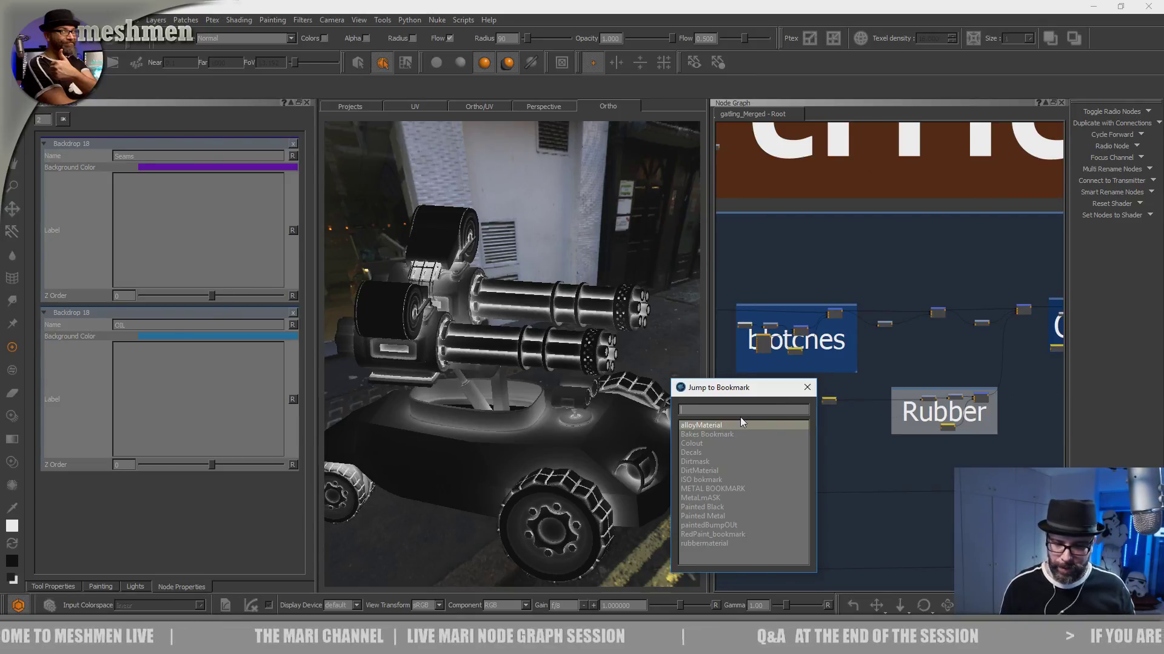
{"action": "type", "text": "is"}
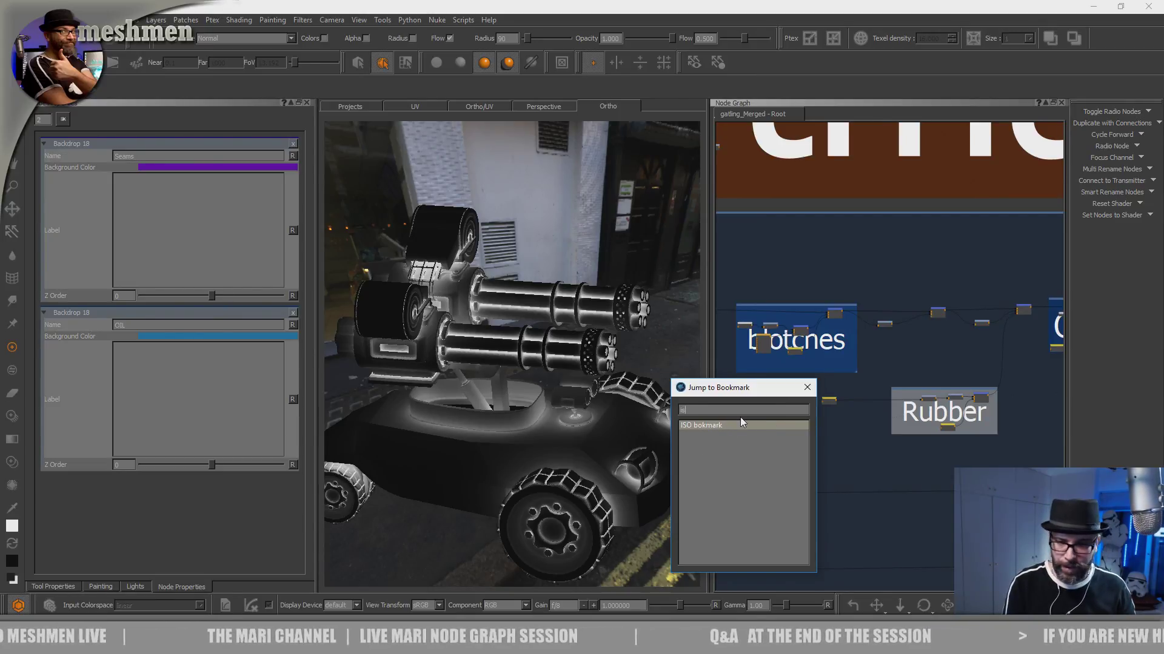
{"action": "key", "text": "Return"}
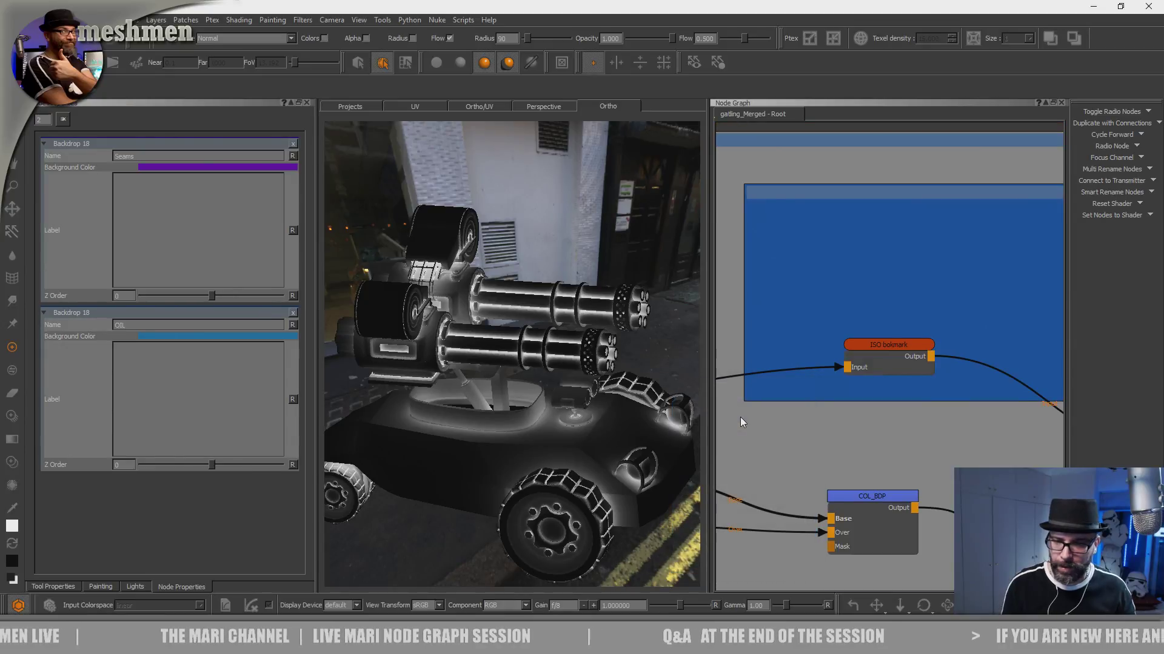
{"action": "middle_click_drag", "start_coordinate": [933, 330], "coordinate": [875, 263]}
{"action": "scroll", "coordinate": [875, 263], "scroll_direction": "down", "scroll_amount": 5}
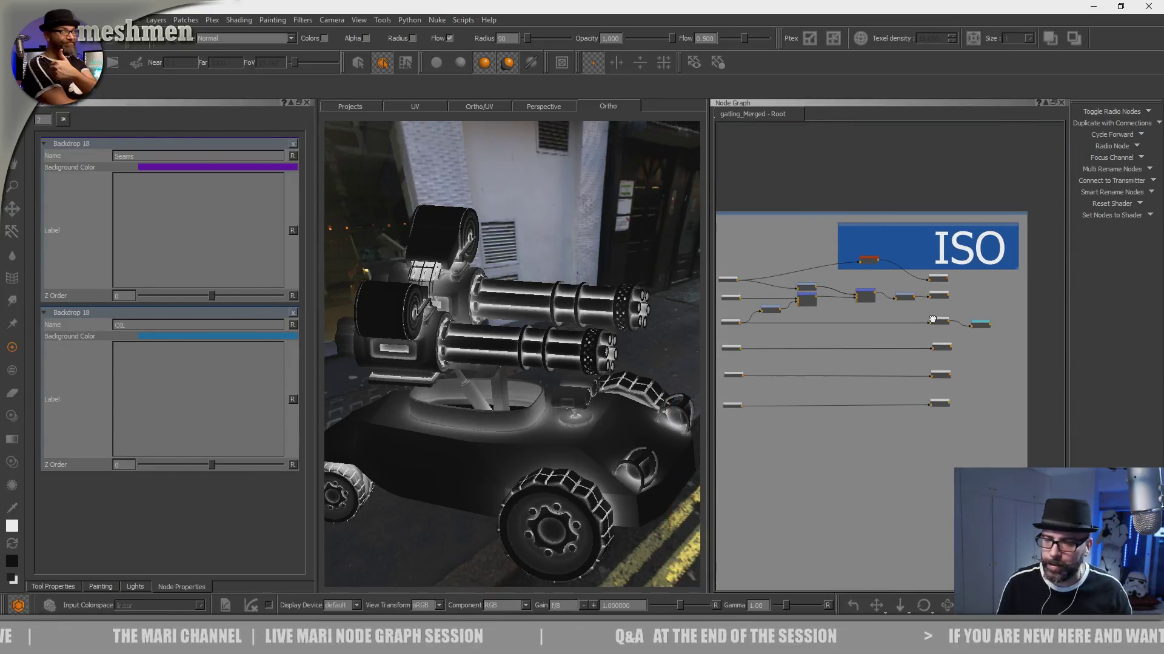
{"action": "middle_click_drag", "start_coordinate": [957, 306], "coordinate": [917, 299]}
{"action": "scroll", "coordinate": [918, 298], "scroll_direction": "up", "scroll_amount": 6}
{"action": "scroll", "coordinate": [941, 287], "scroll_direction": "up", "scroll_amount": 2}
{"action": "left_click", "coordinate": [847, 292]}
{"action": "key", "text": "1"}
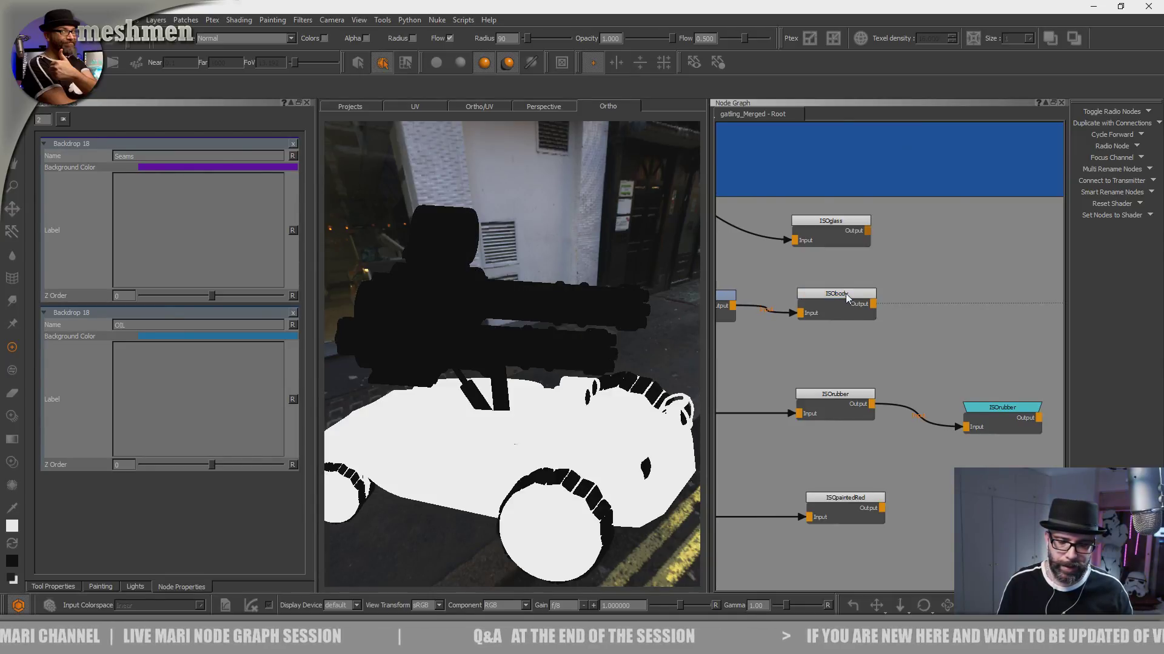
{"action": "mouse_move", "coordinate": [845, 293]}
{"action": "left_mouse_down"}
{"action": "mouse_move", "coordinate": [856, 291]}
{"action": "mouse_move", "coordinate": [846, 291]}
{"action": "left_mouse_up"}
{"action": "scroll", "coordinate": [903, 290], "scroll_direction": "down", "scroll_amount": 3}
{"action": "left_click", "coordinate": [925, 289]}
{"action": "middle_click_drag", "start_coordinate": [926, 289], "coordinate": [931, 293]}
{"action": "scroll", "coordinate": [935, 290], "scroll_direction": "up", "scroll_amount": 2}
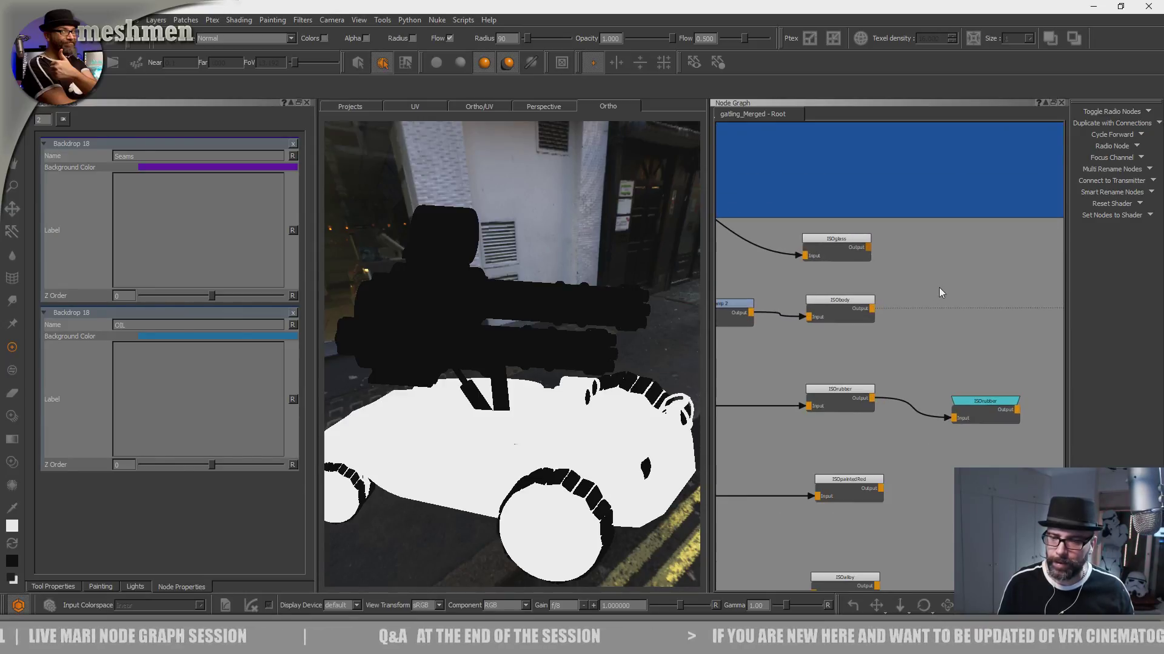
{"action": "key", "text": "Tab"}
{"action": "type", "text": "raDIO"}
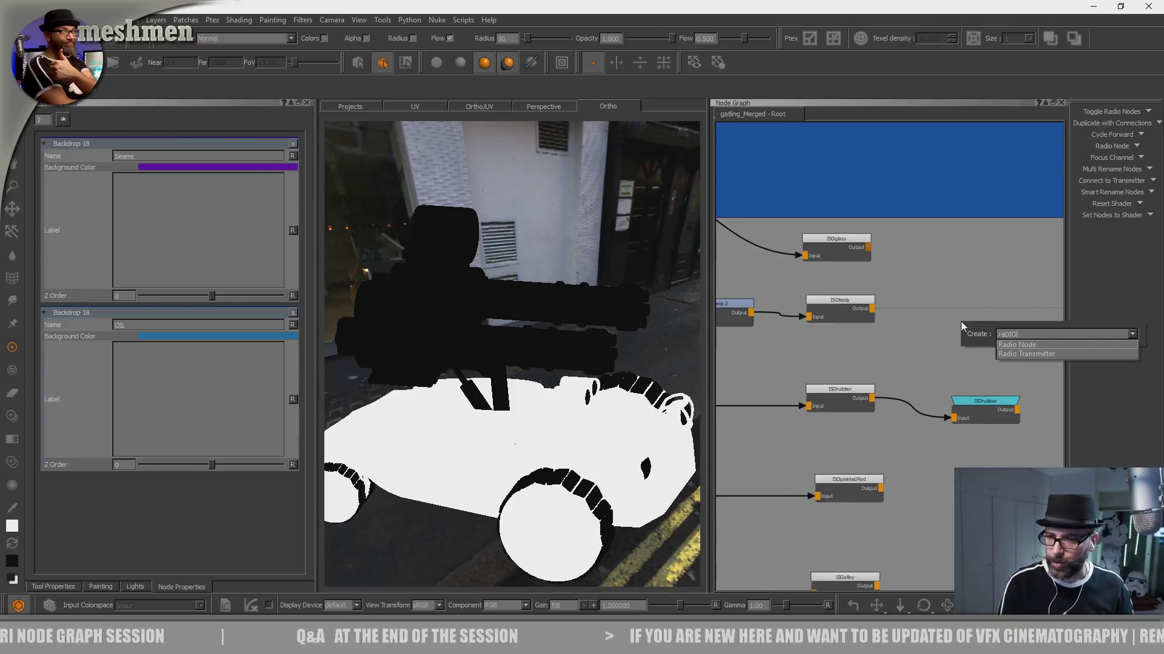
{"action": "key", "text": "Down"}
{"action": "key", "text": "Return"}
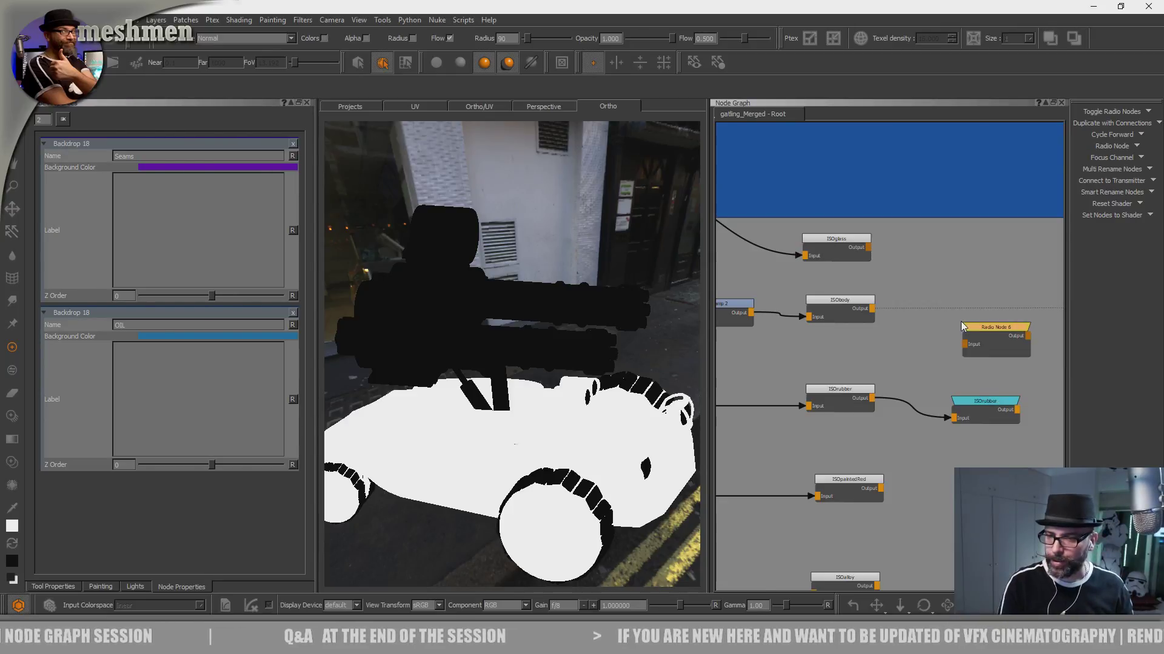
{"action": "key", "text": "Delete"}
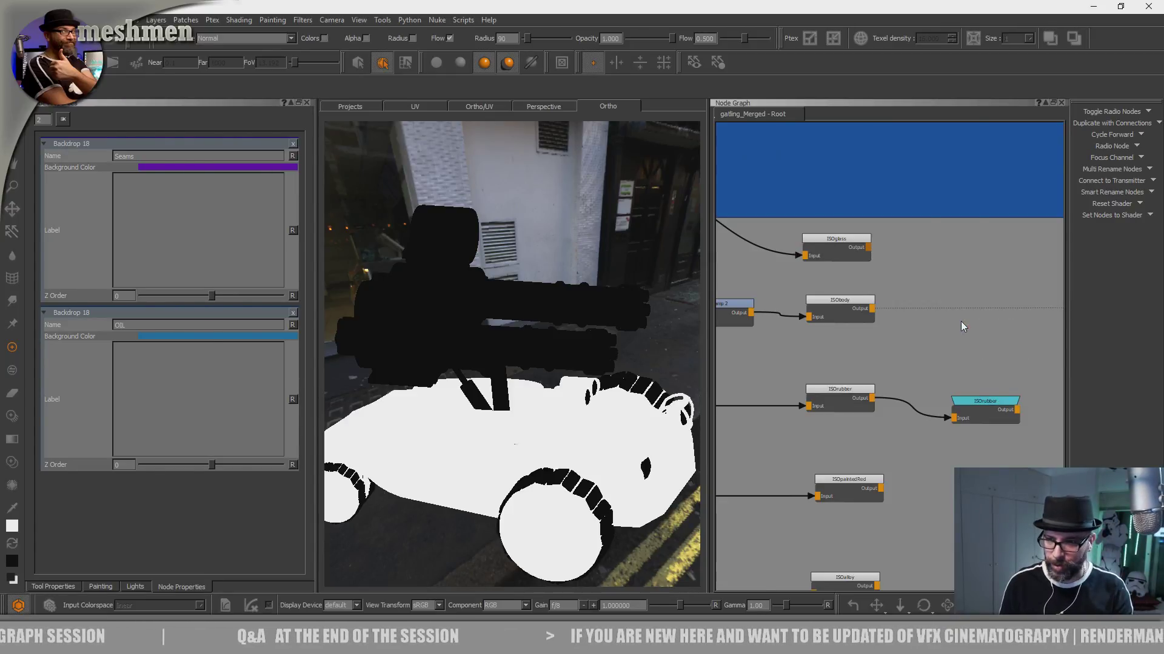
- Create a Radio Transmitter beside the ISObody node and connect the ISObody output to its input
{"action": "key", "text": "Tab"}
{"action": "type", "text": "RADIO"}
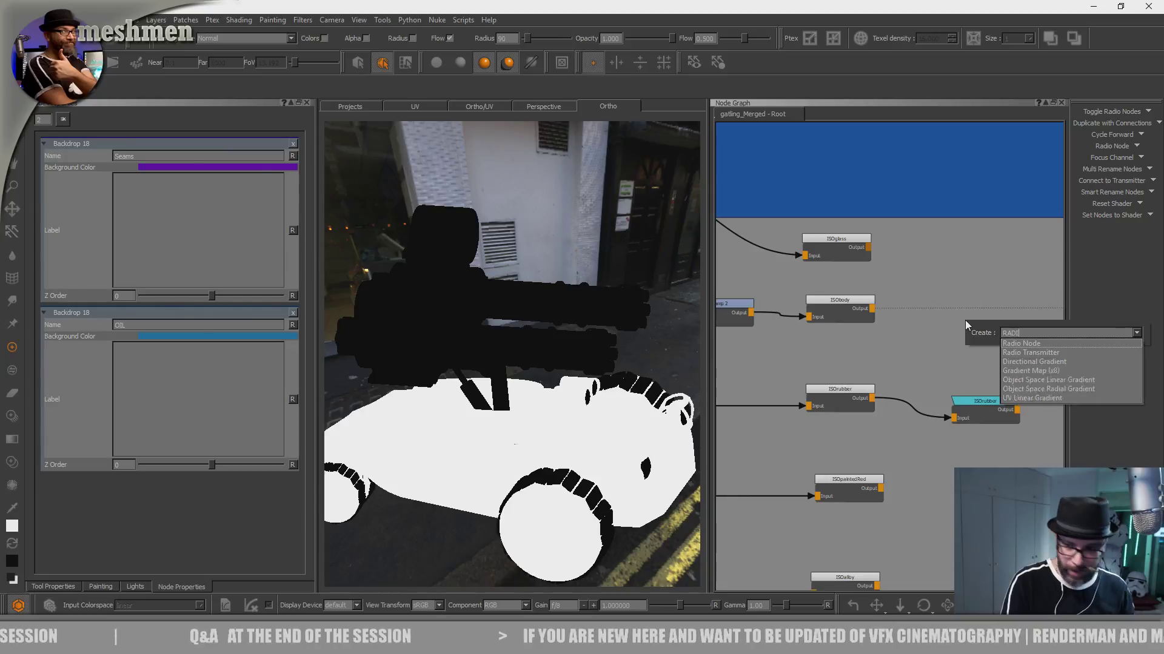
{"action": "key", "text": "Down"}
{"action": "key", "text": "Down"}
{"action": "key", "text": "Return"}
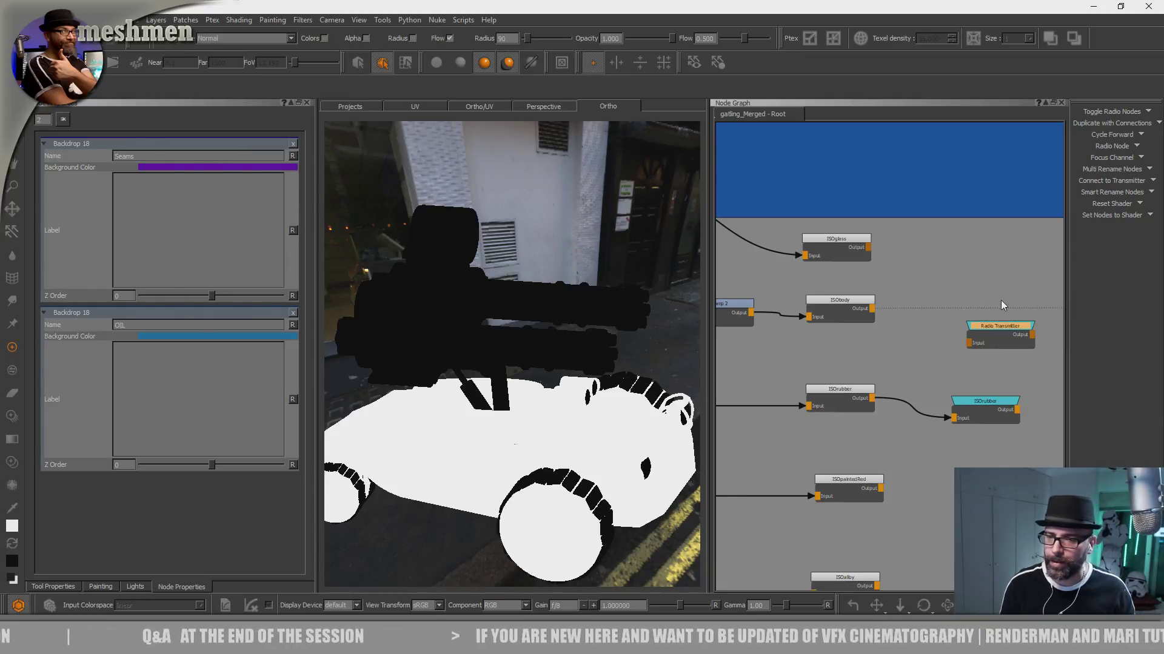
{"action": "left_click_drag", "start_coordinate": [996, 328], "coordinate": [984, 321]}
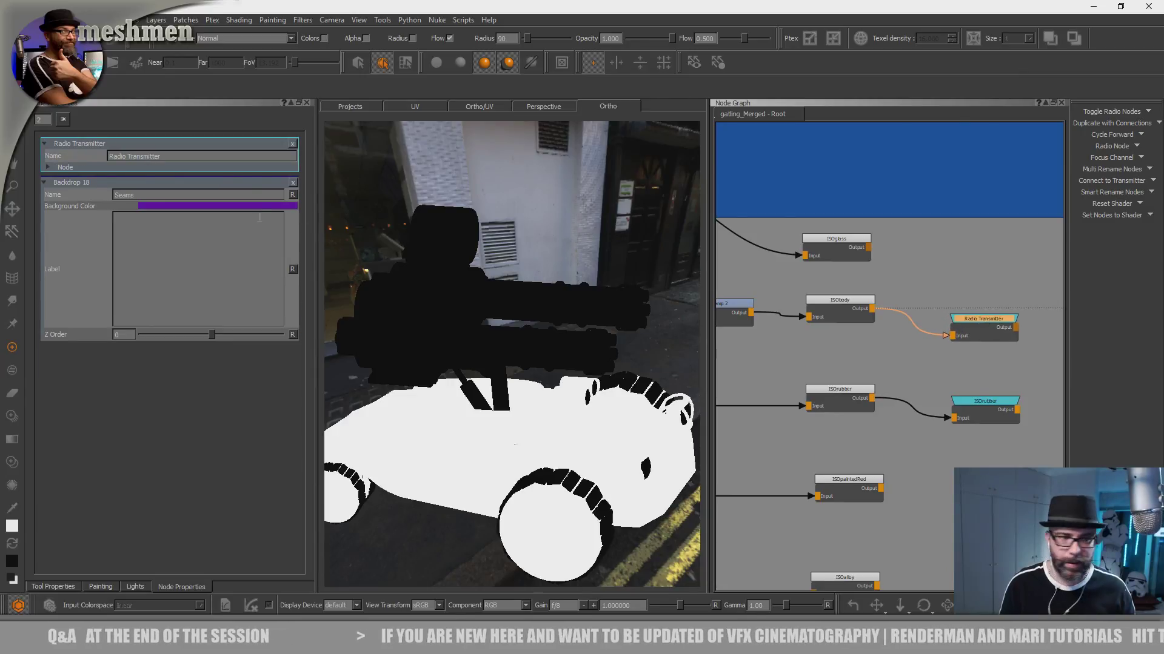
- Rename the new Radio Transmitter as ISObody
{"action": "triple_click", "coordinate": [198, 158]}
{"action": "key", "text": "BackSpace"}
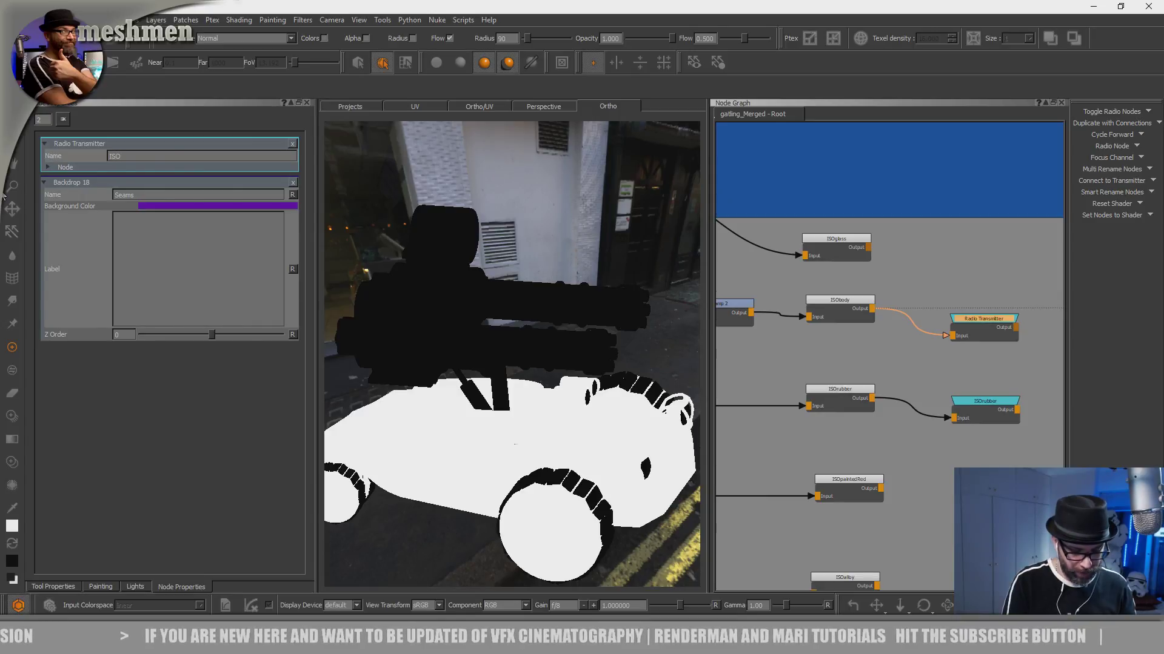
{"action": "key", "text": "Return"}
{"action": "scroll", "coordinate": [977, 267], "scroll_direction": "down", "scroll_amount": 3}
- Jump back to the DirtMaterial bookmark in the node graph
{"action": "left_click", "coordinate": [984, 273]}
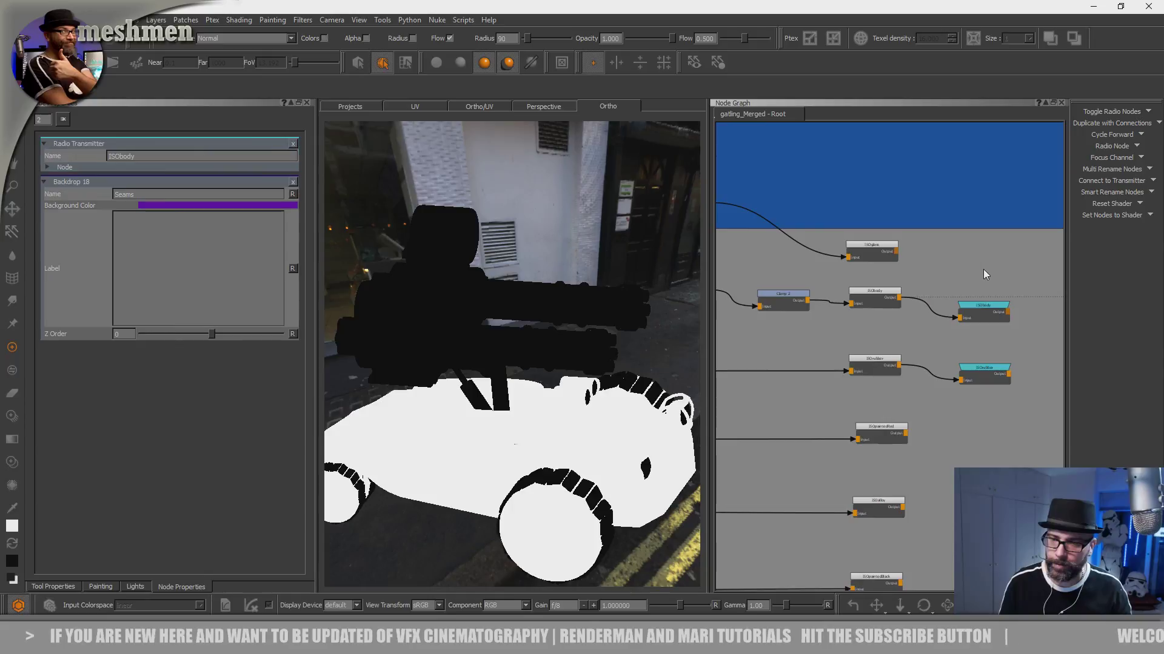
{"action": "key", "text": "j"}
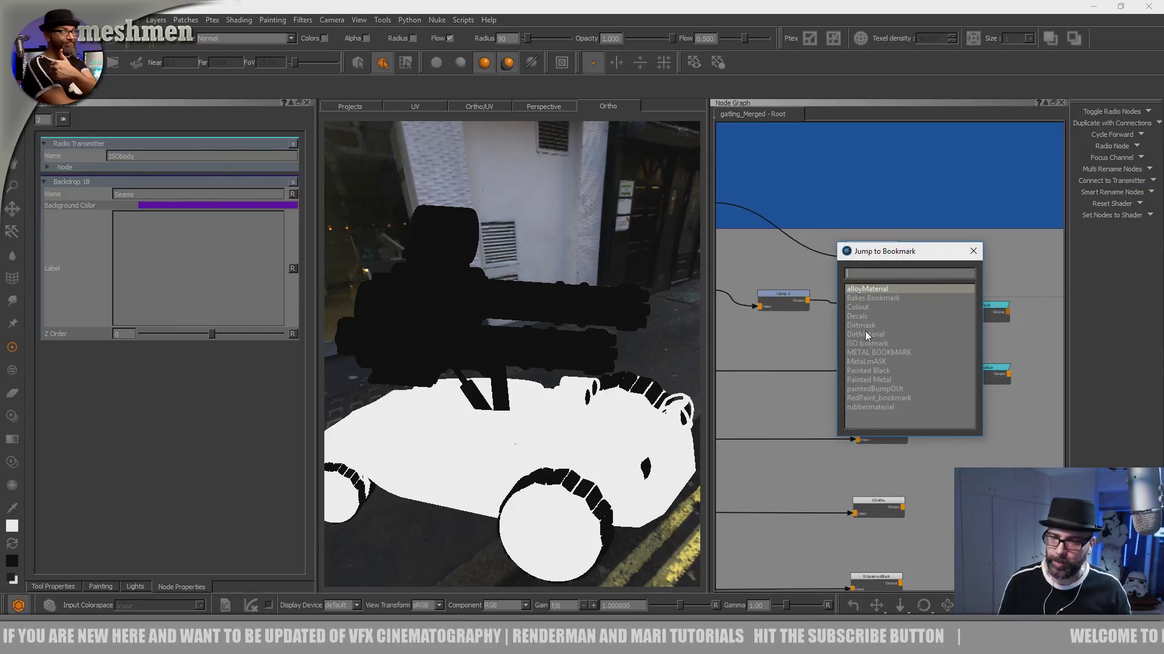
{"action": "double_click", "coordinate": [875, 335]}
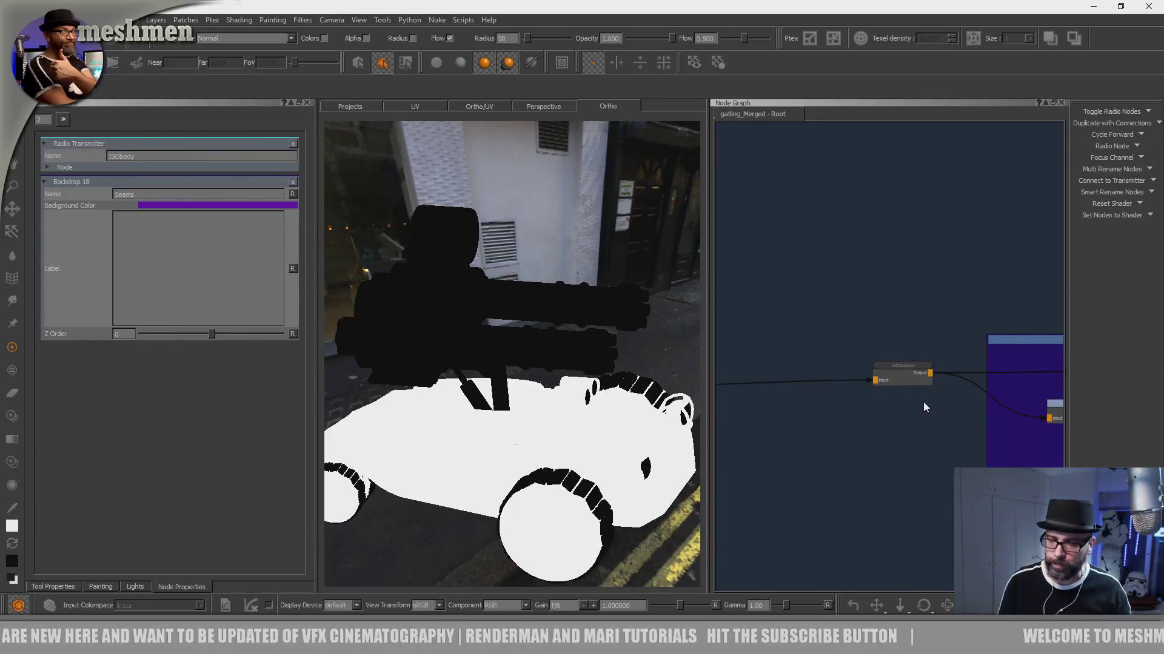
- Locate the occlusion radio node between the blotches and Rubber groups and display it on the vehicle
{"action": "scroll", "coordinate": [918, 418], "scroll_direction": "down", "scroll_amount": 3}
{"action": "middle_click_drag", "start_coordinate": [957, 444], "coordinate": [1121, 418]}
{"action": "mouse_move", "coordinate": [818, 410]}
{"action": "middle_mouse_down"}
{"action": "mouse_move", "coordinate": [1001, 377]}
{"action": "mouse_move", "coordinate": [946, 402]}
{"action": "middle_mouse_up"}
{"action": "mouse_move", "coordinate": [853, 391]}
{"action": "middle_mouse_down"}
{"action": "mouse_move", "coordinate": [963, 377]}
{"action": "mouse_move", "coordinate": [827, 387]}
{"action": "middle_mouse_up"}
{"action": "middle_click_drag", "start_coordinate": [868, 394], "coordinate": [764, 398]}
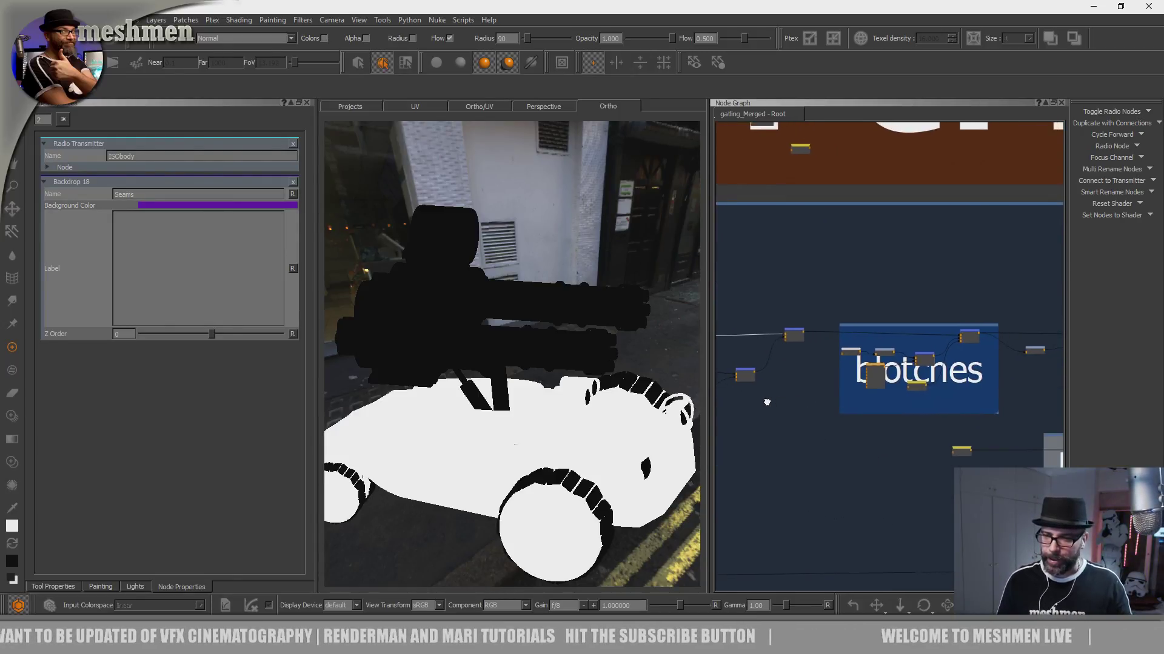
{"action": "scroll", "coordinate": [903, 388], "scroll_direction": "up", "scroll_amount": 3}
{"action": "middle_click_drag", "start_coordinate": [898, 442], "coordinate": [887, 431]}
{"action": "left_click_drag", "start_coordinate": [794, 481], "coordinate": [794, 452]}
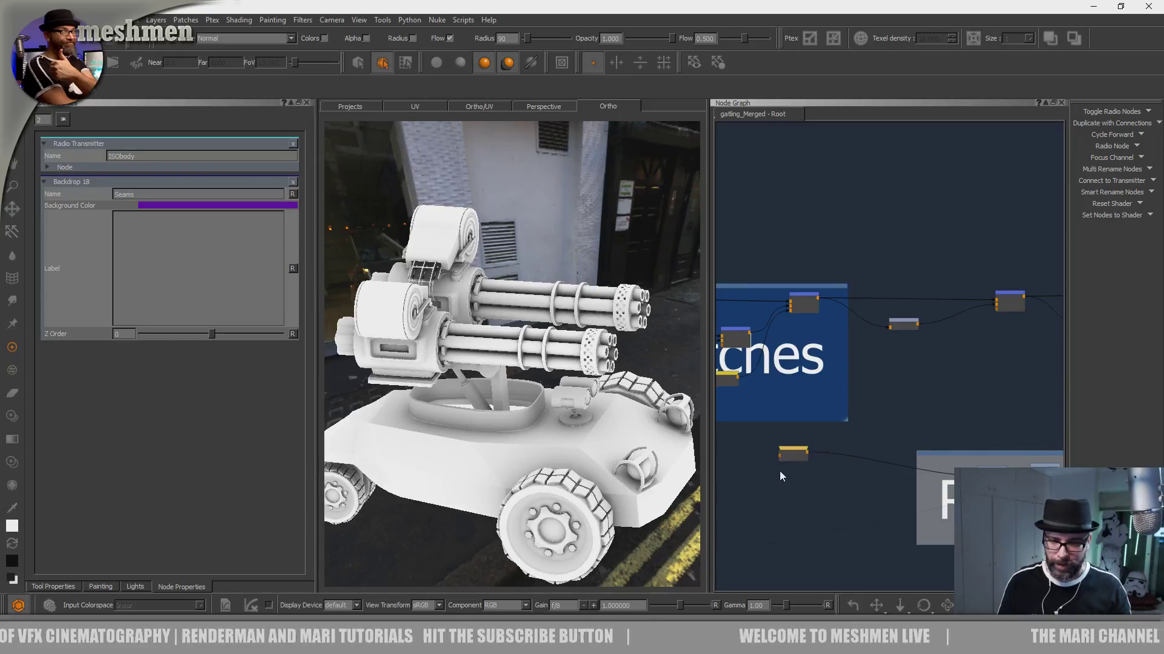
{"action": "middle_click_drag", "start_coordinate": [758, 491], "coordinate": [752, 490]}
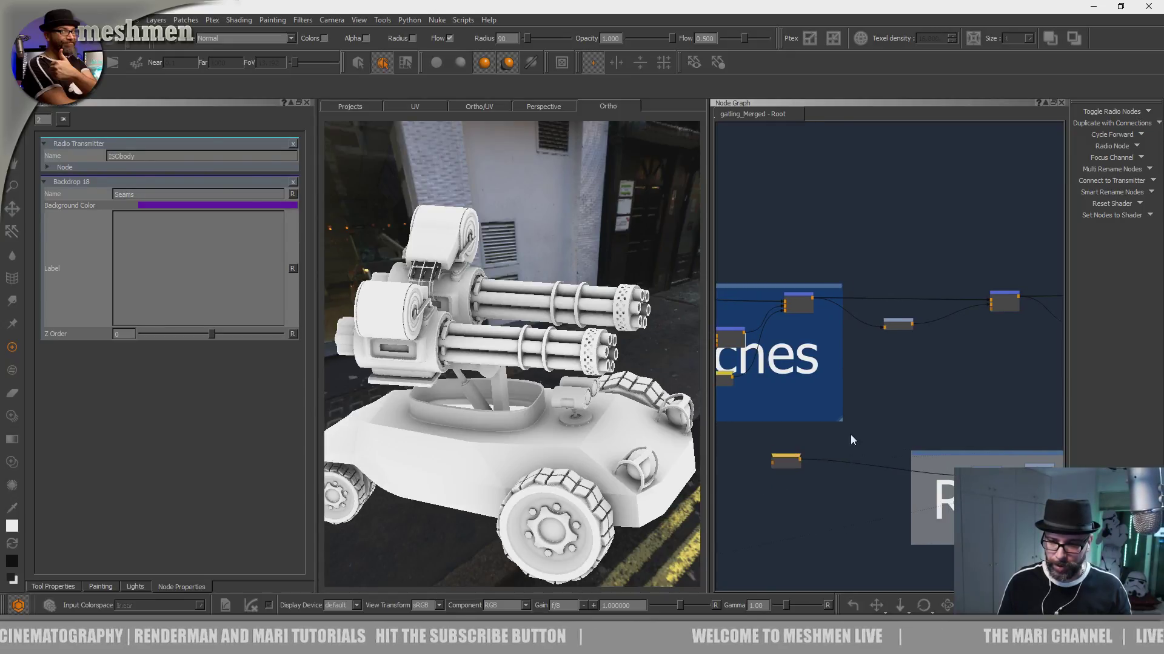
- Create an adjustable Brightness Lookup node beside the blotches group and connect the occlusion radio node to its input
{"action": "key", "text": "Tab"}
{"action": "type", "text": "inv"}
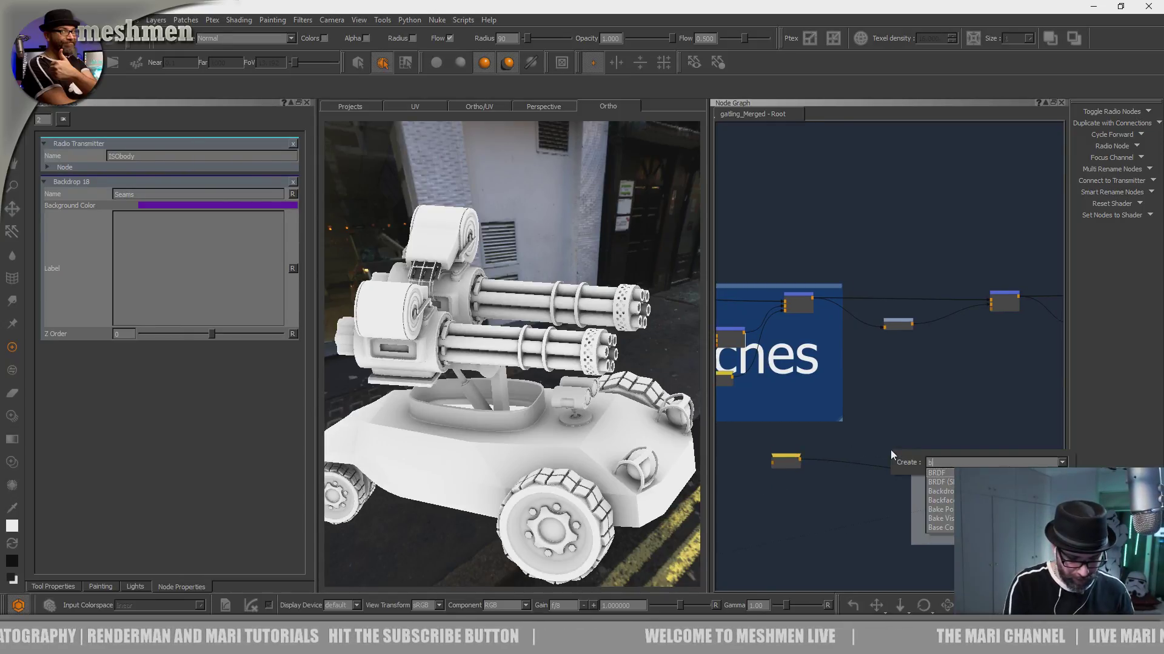
{"action": "key", "text": "Return"}
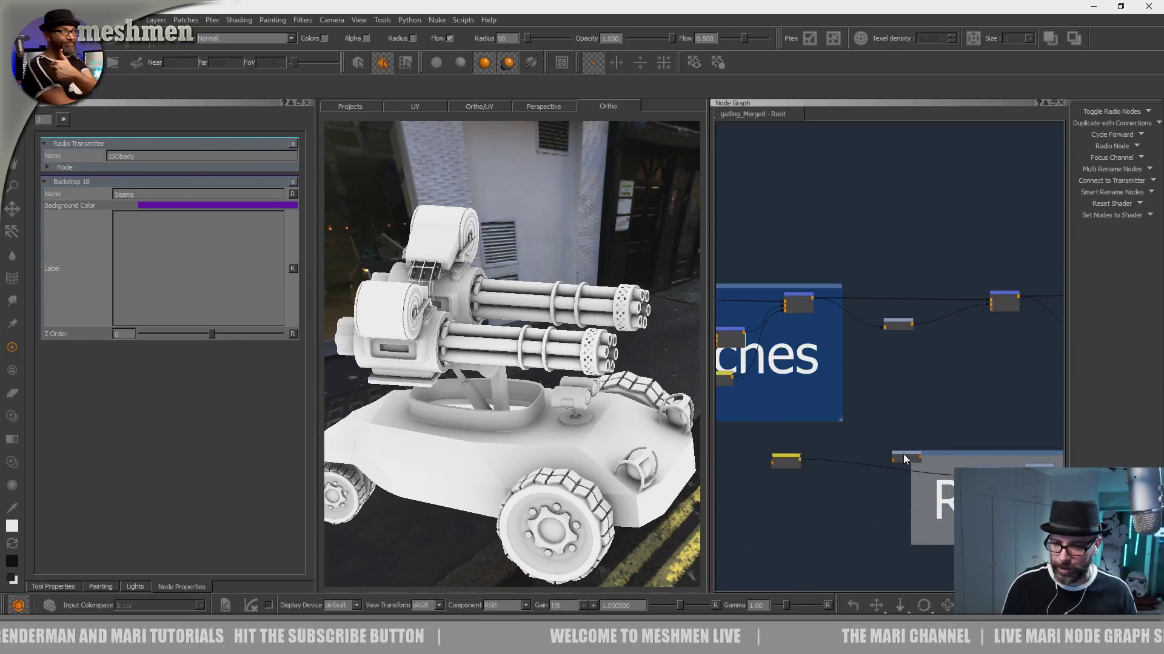
{"action": "mouse_move", "coordinate": [801, 458]}
{"action": "left_mouse_down"}
{"action": "mouse_move", "coordinate": [900, 433]}
{"action": "mouse_move", "coordinate": [823, 465]}
{"action": "left_mouse_up"}
{"action": "scroll", "coordinate": [858, 447], "scroll_direction": "up", "scroll_amount": 2}
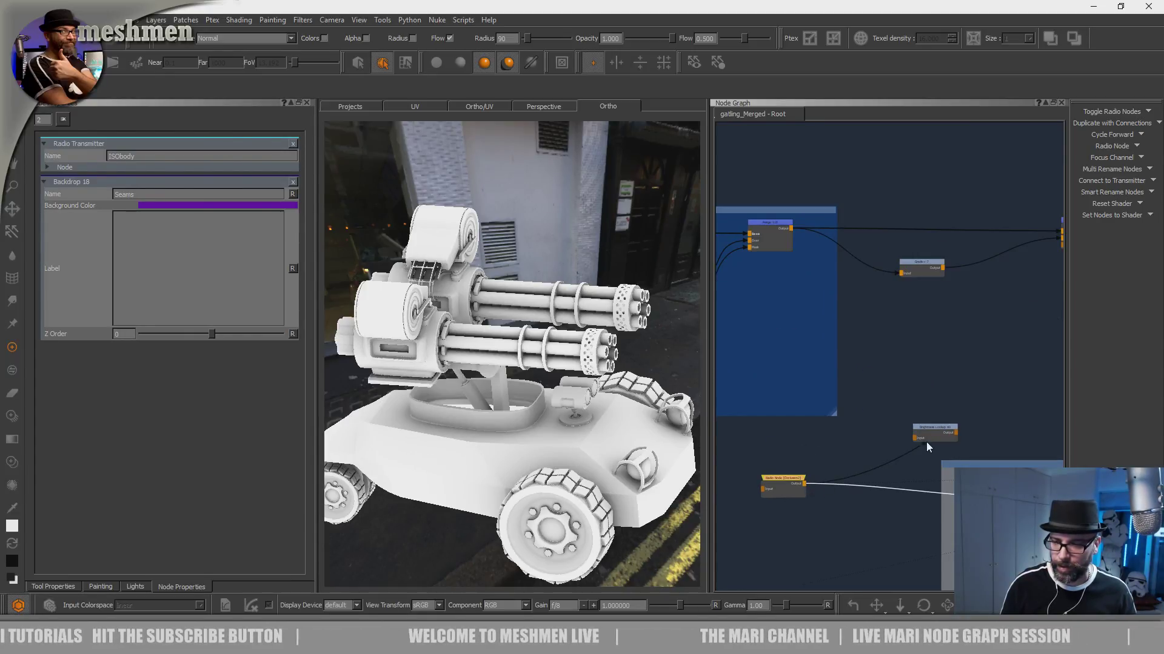
{"action": "left_click_drag", "start_coordinate": [912, 425], "coordinate": [889, 422]}
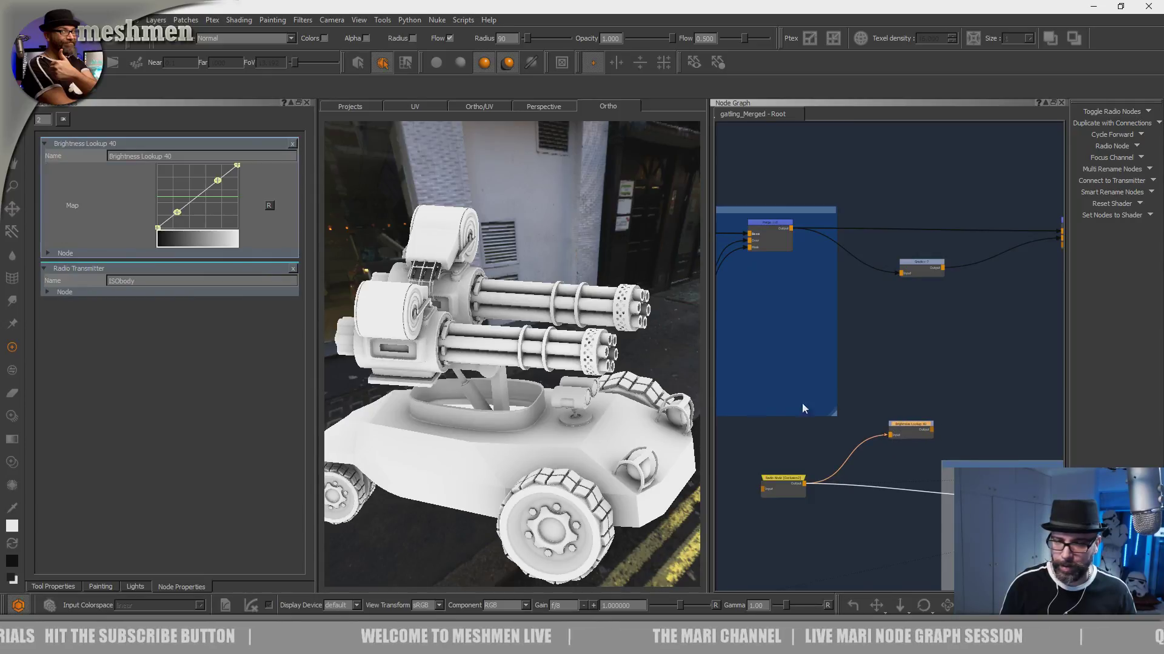
- Invert the new Brightness Lookup's curve, display it on the vehicle, and reshape it into a steeper S-curve
{"action": "right_click", "coordinate": [184, 176]}
{"action": "left_click", "coordinate": [212, 197]}
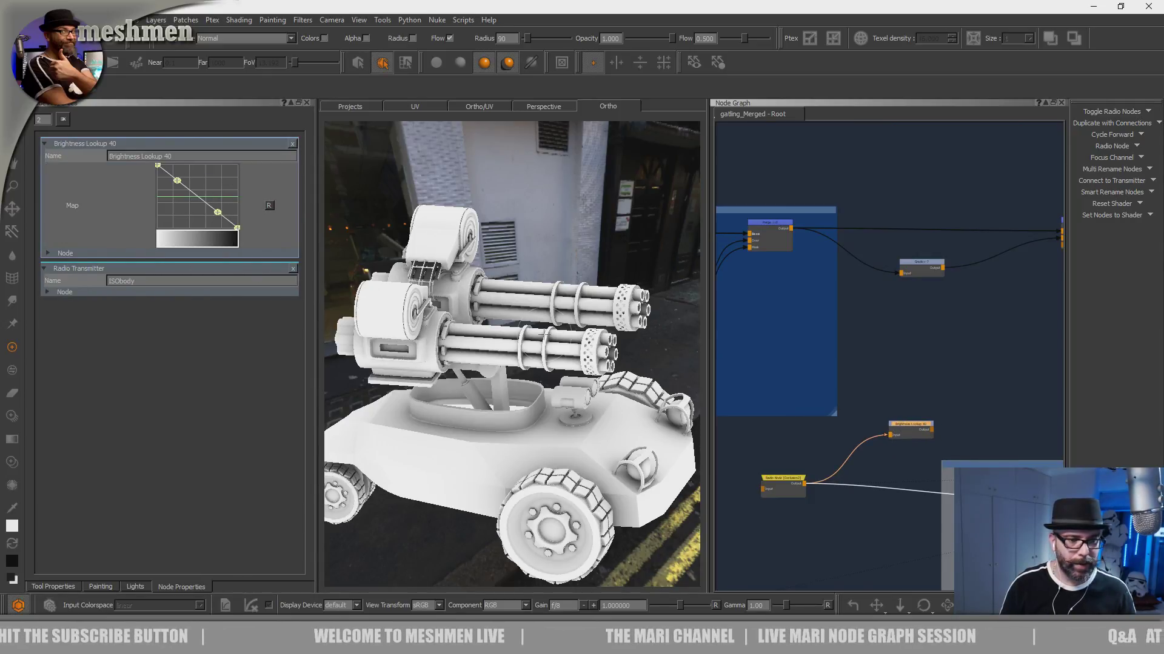
{"action": "left_click_drag", "start_coordinate": [907, 428], "coordinate": [902, 410]}
{"action": "middle_click_drag", "start_coordinate": [896, 404], "coordinate": [882, 406]}
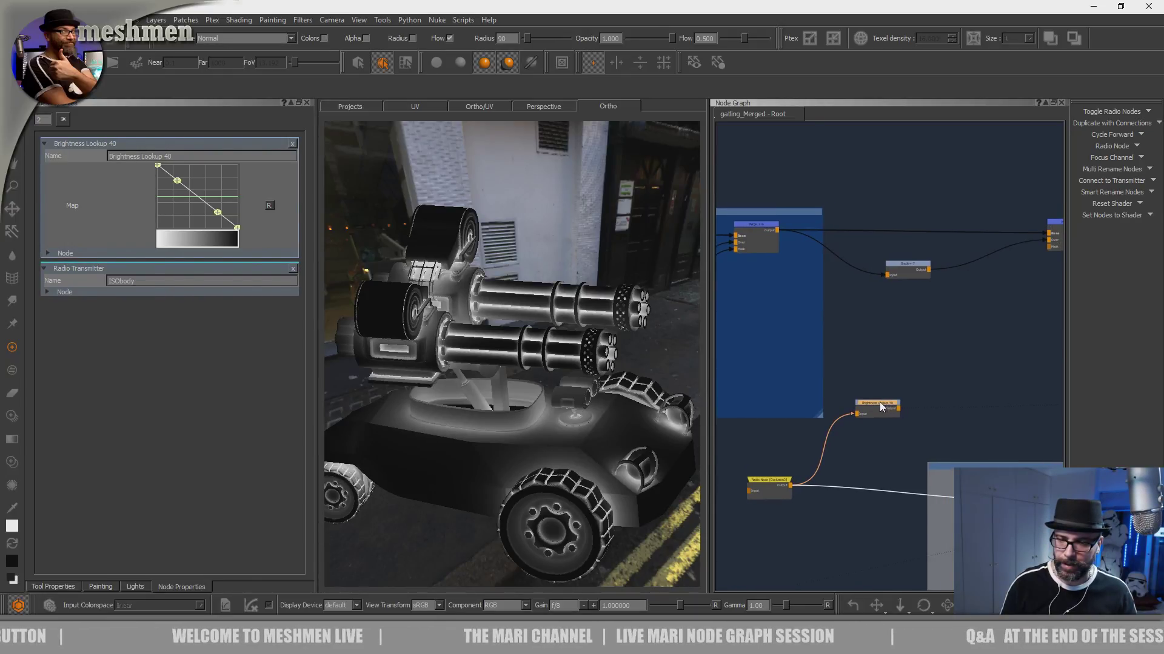
{"action": "mouse_move", "coordinate": [217, 212]}
{"action": "left_mouse_down"}
{"action": "mouse_move", "coordinate": [208, 220]}
{"action": "mouse_move", "coordinate": [187, 175]}
{"action": "left_mouse_up"}
{"action": "left_click_drag", "start_coordinate": [207, 220], "coordinate": [216, 222]}
- Place the Brightness Lookup below the Grade+ node and add a Merge that takes the lookup as its base
{"action": "left_click_drag", "start_coordinate": [873, 410], "coordinate": [897, 342]}
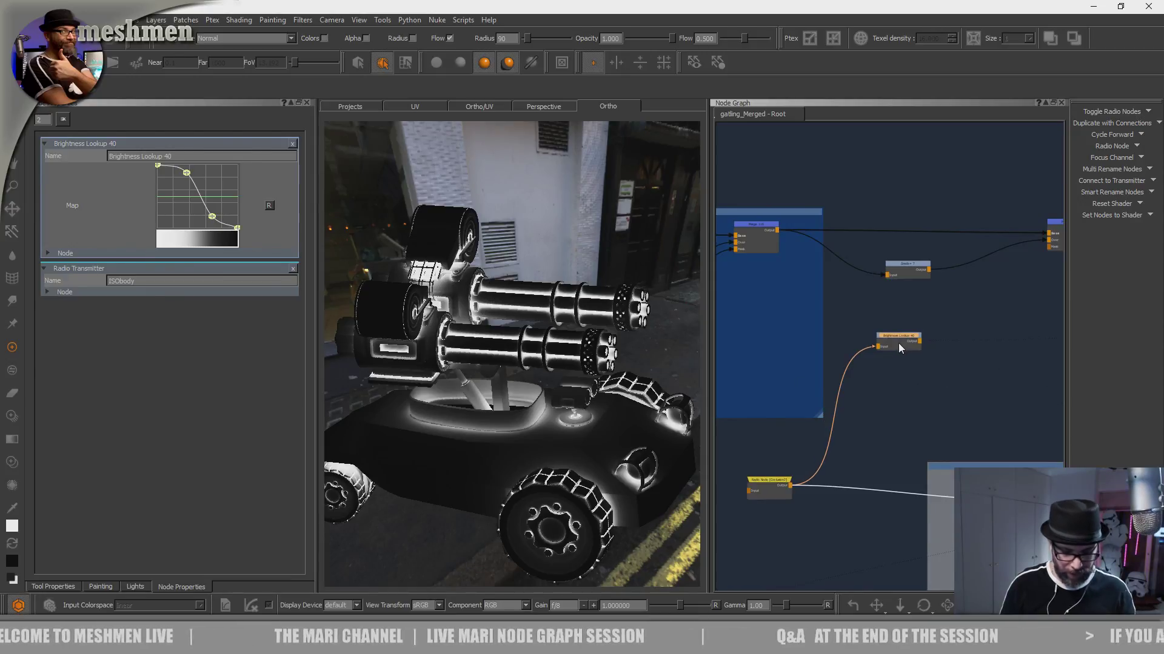
{"action": "key", "text": "m"}
{"action": "left_click", "coordinate": [951, 396]}
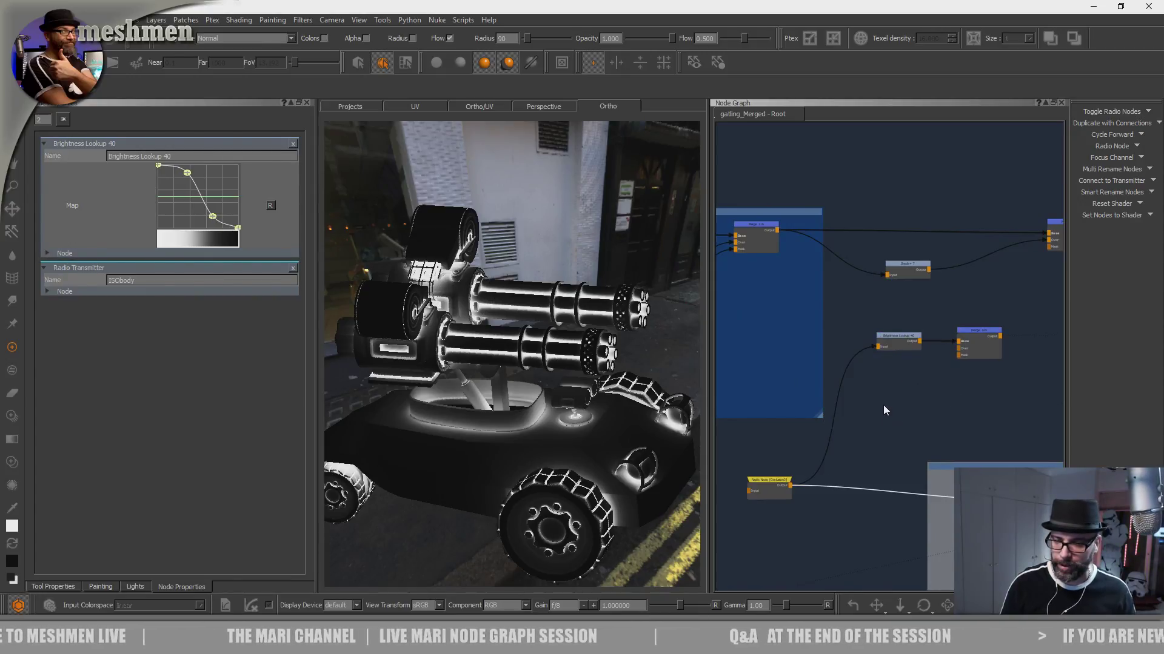
- Create a Radio Node below the Brightness Lookup and connect it to the ISObody transmitter
{"action": "key", "text": "Tab"}
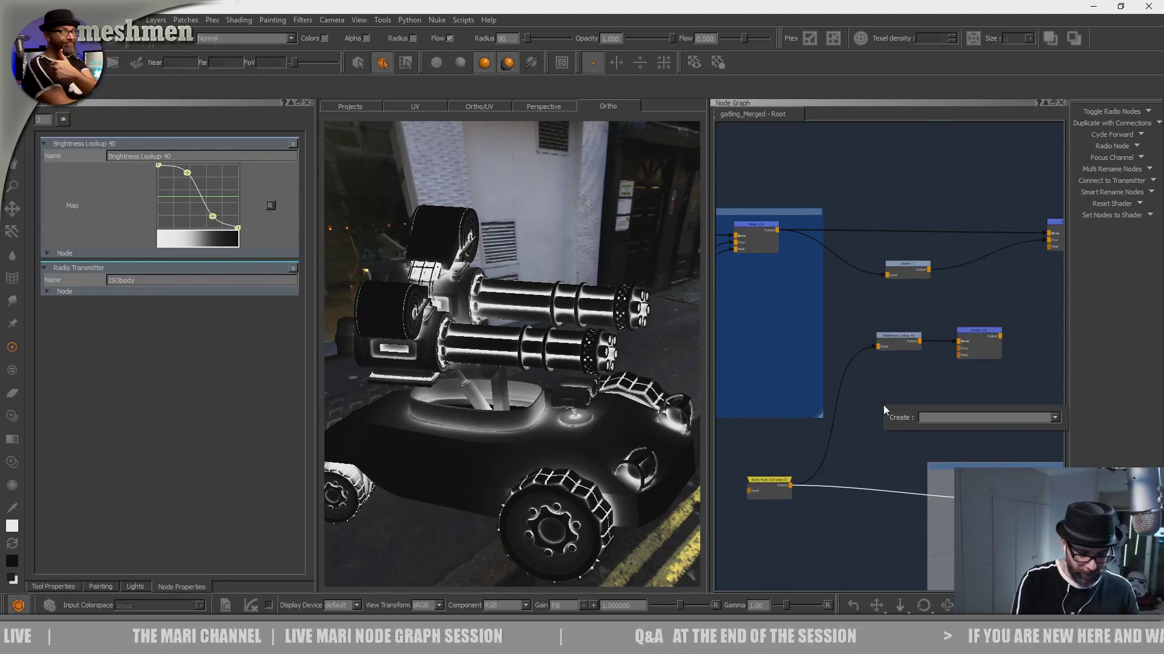
{"action": "type", "text": "rad"}
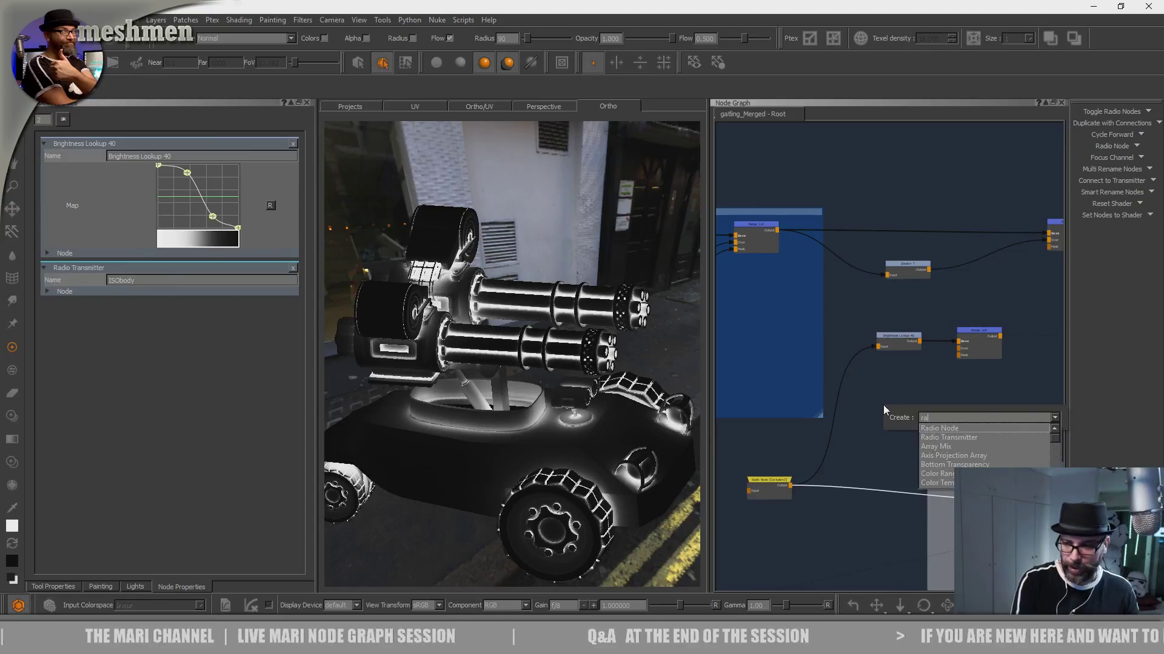
{"action": "key", "text": "Down"}
{"action": "key", "text": "Return"}
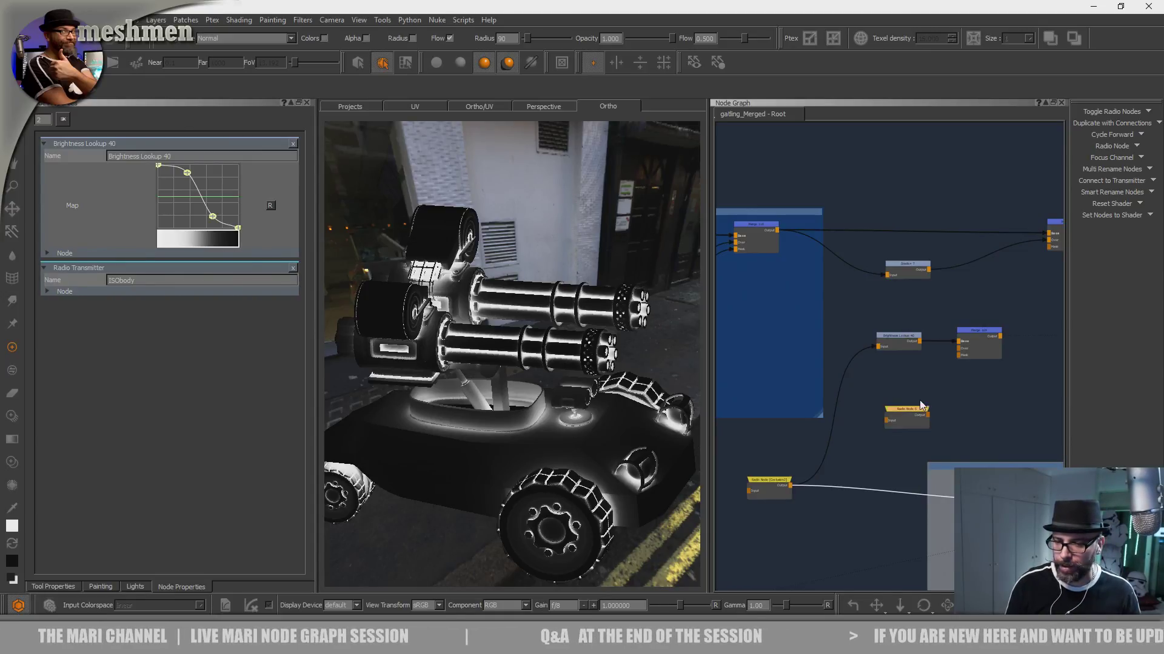
{"action": "left_click", "coordinate": [903, 384]}
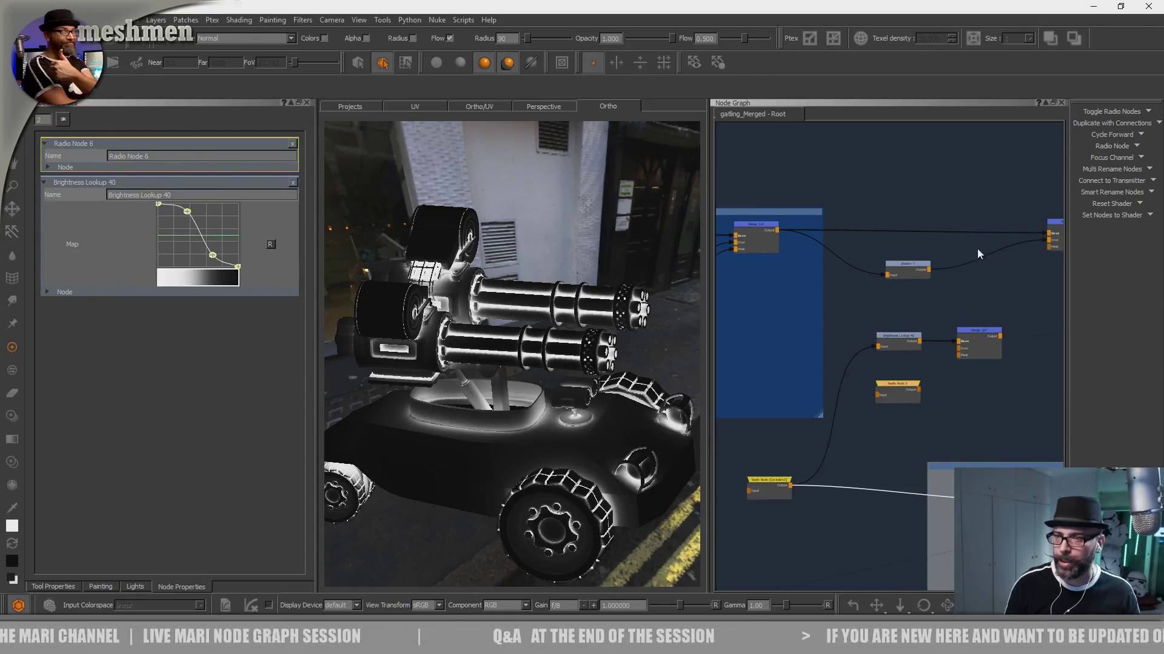
{"action": "left_click", "coordinate": [1114, 181]}
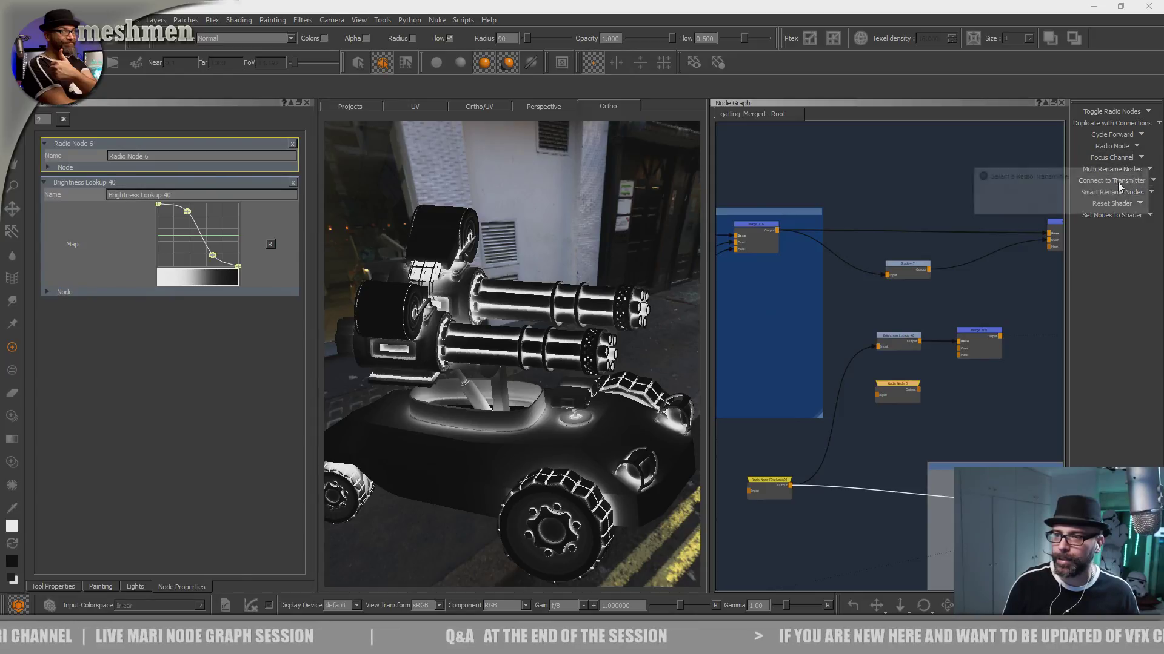
{"action": "left_click", "coordinate": [1137, 204]}
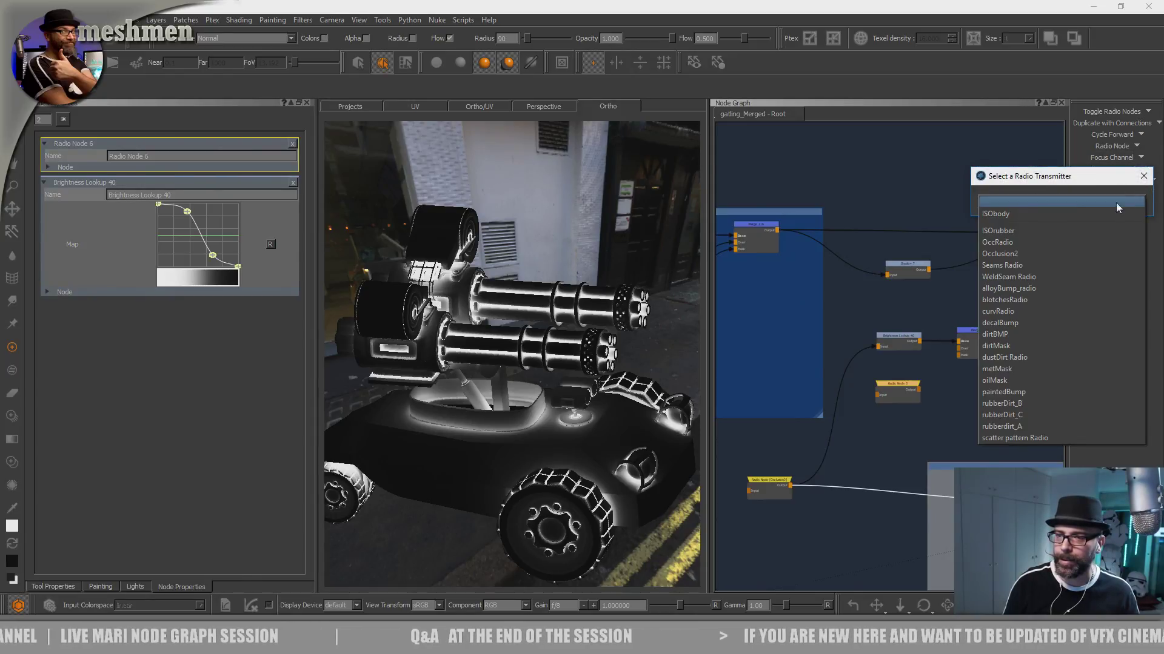
{"action": "left_click", "coordinate": [1018, 209]}
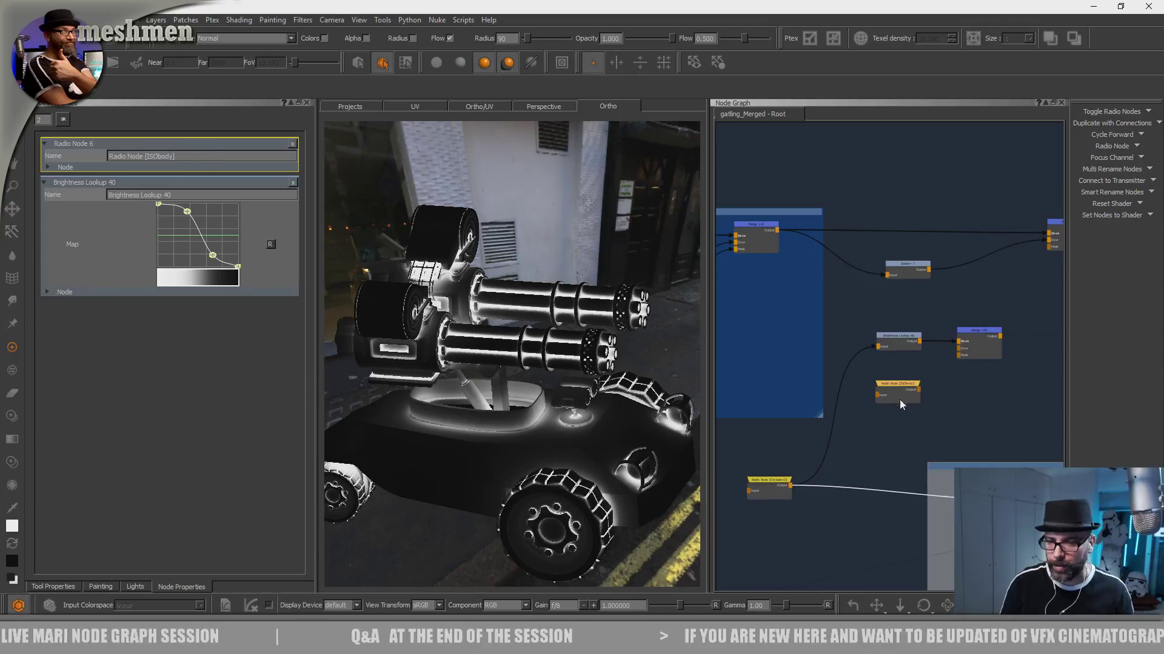
- Connect the ISObody radio node to the new Merge's over input, set its mode to Multiply, and display the masked occlusion
{"action": "left_click_drag", "start_coordinate": [908, 384], "coordinate": [959, 341]}
{"action": "left_click", "coordinate": [967, 332]}
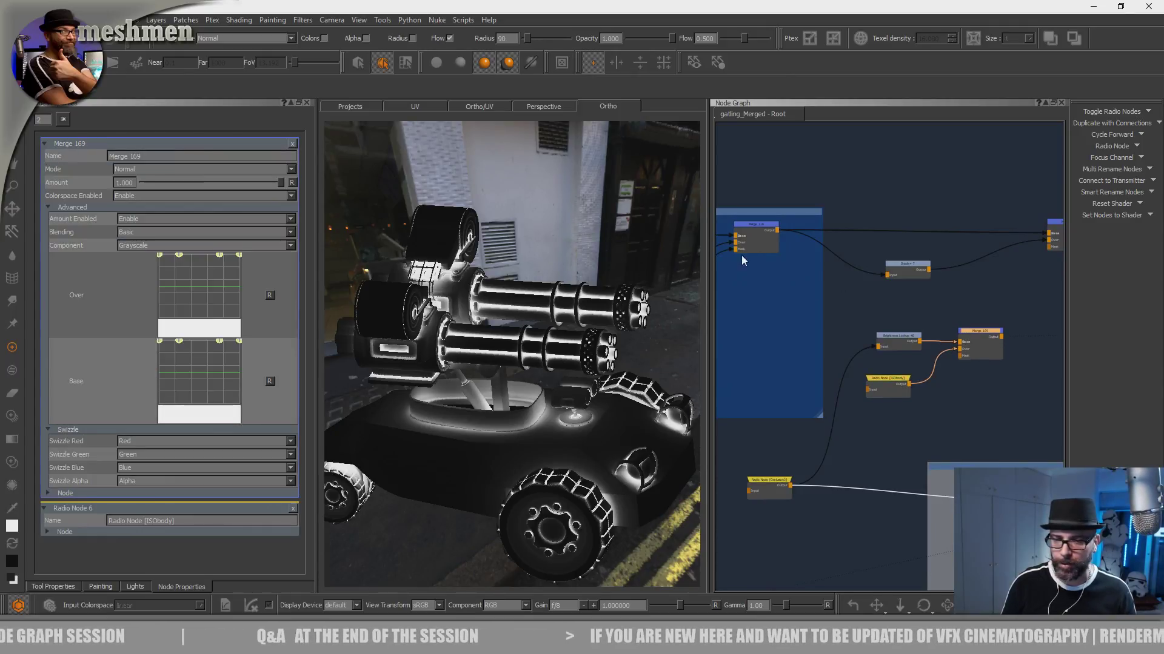
{"action": "left_click", "coordinate": [143, 168]}
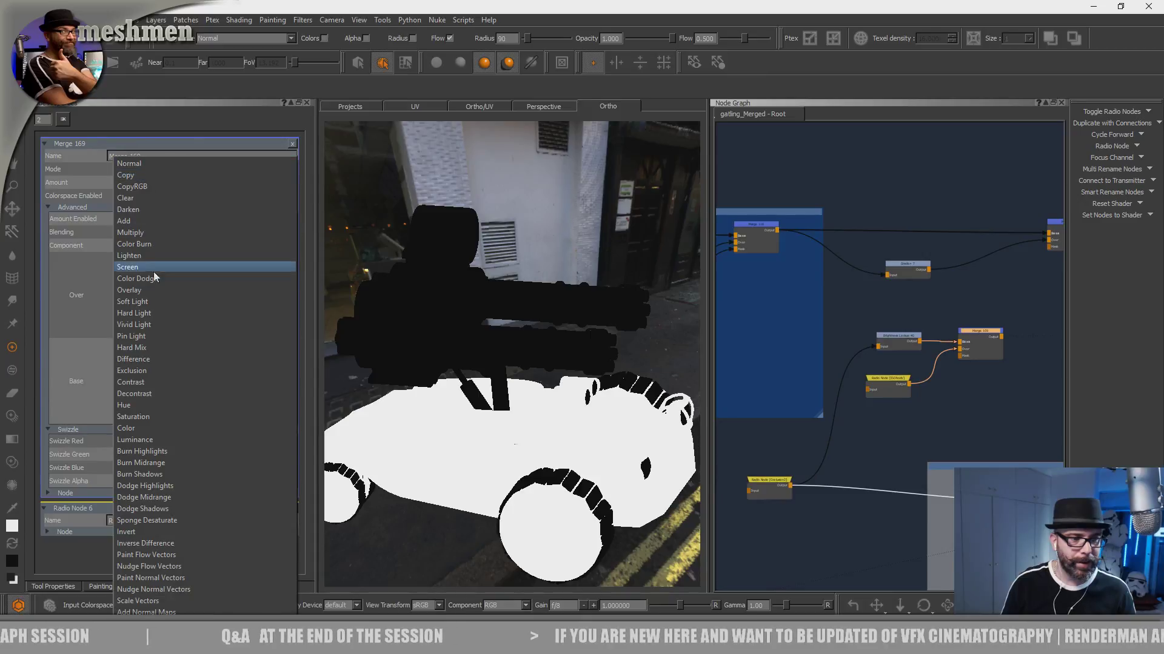
{"action": "left_click", "coordinate": [134, 235]}
{"action": "left_click", "coordinate": [978, 332]}
{"action": "left_click_drag", "start_coordinate": [550, 455], "coordinate": [536, 455], "text": "alt"}
{"action": "right_click_drag", "start_coordinate": [560, 448], "coordinate": [528, 423], "text": "alt"}
{"action": "left_click_drag", "start_coordinate": [529, 424], "coordinate": [573, 418], "text": "alt"}
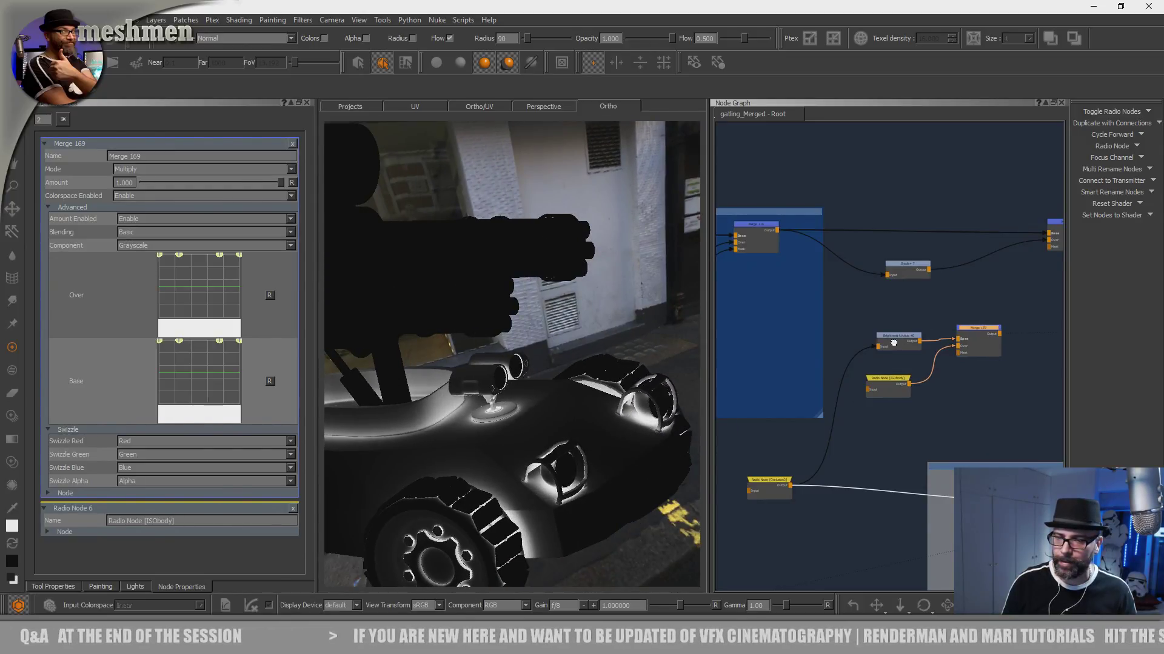
- Connect the Multiply merge's output to the mask input of the merge following Grade+ 7, and display that merge on the vehicle
{"action": "middle_click_drag", "start_coordinate": [900, 341], "coordinate": [883, 380]}
{"action": "left_click_drag", "start_coordinate": [869, 375], "coordinate": [917, 290]}
{"action": "left_click", "coordinate": [820, 325]}
{"action": "left_click", "coordinate": [935, 269]}
{"action": "left_click", "coordinate": [852, 353]}
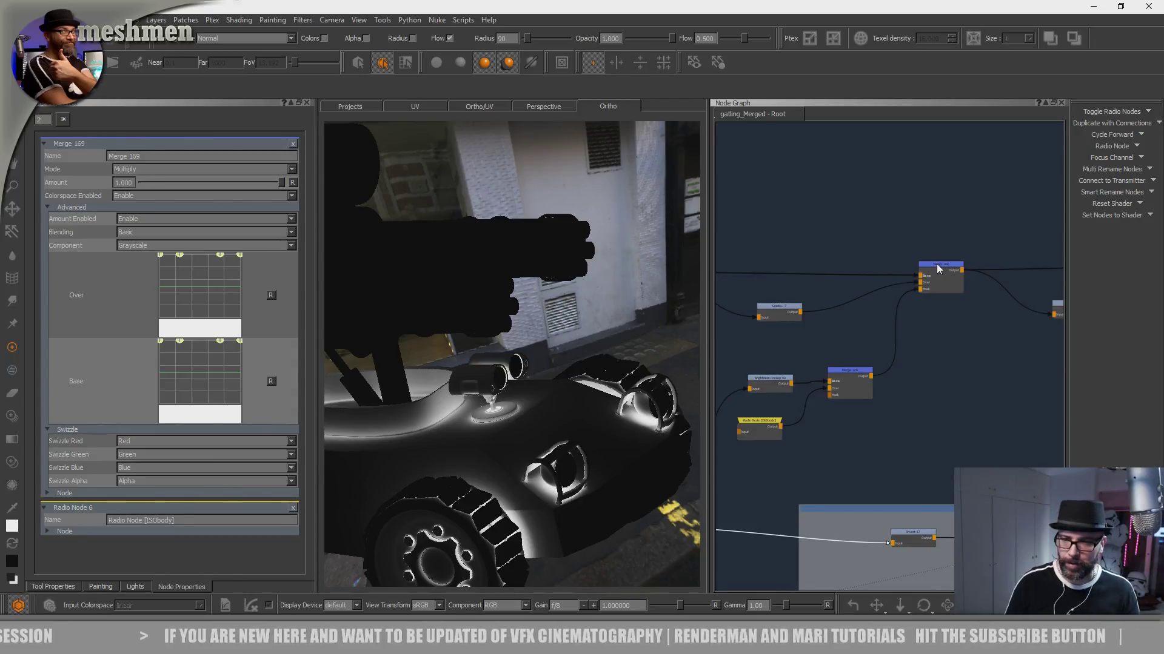
{"action": "middle_click_drag", "start_coordinate": [939, 264], "coordinate": [950, 266]}
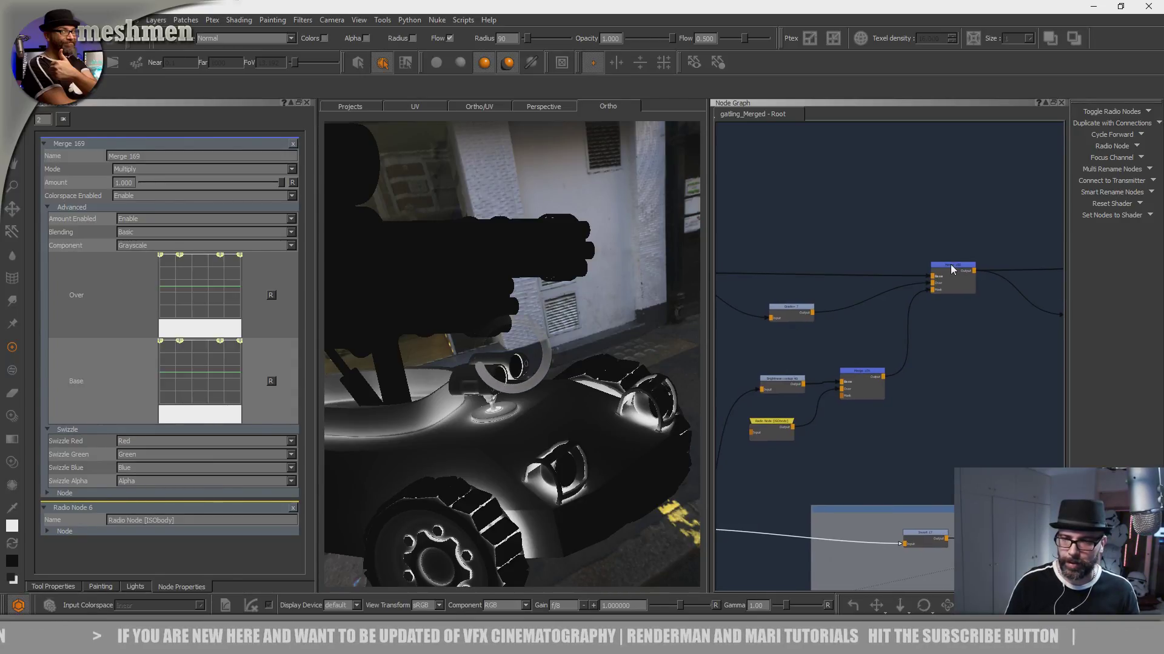
{"action": "left_click_drag", "start_coordinate": [950, 265], "coordinate": [956, 267]}
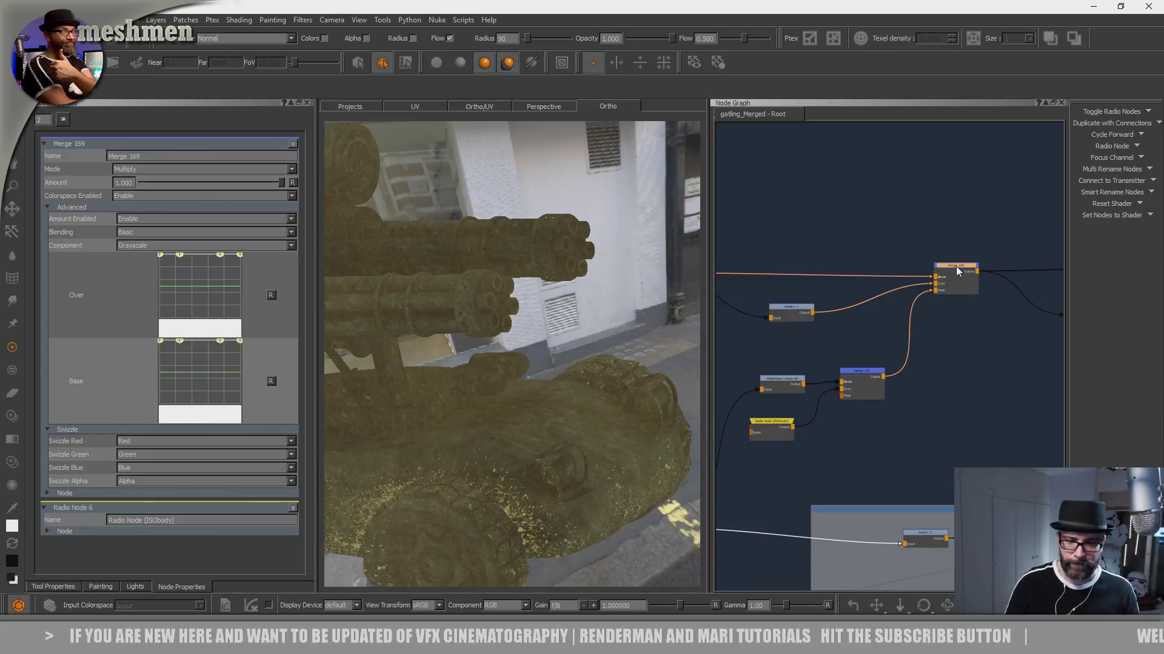
{"action": "double_click", "coordinate": [954, 266]}
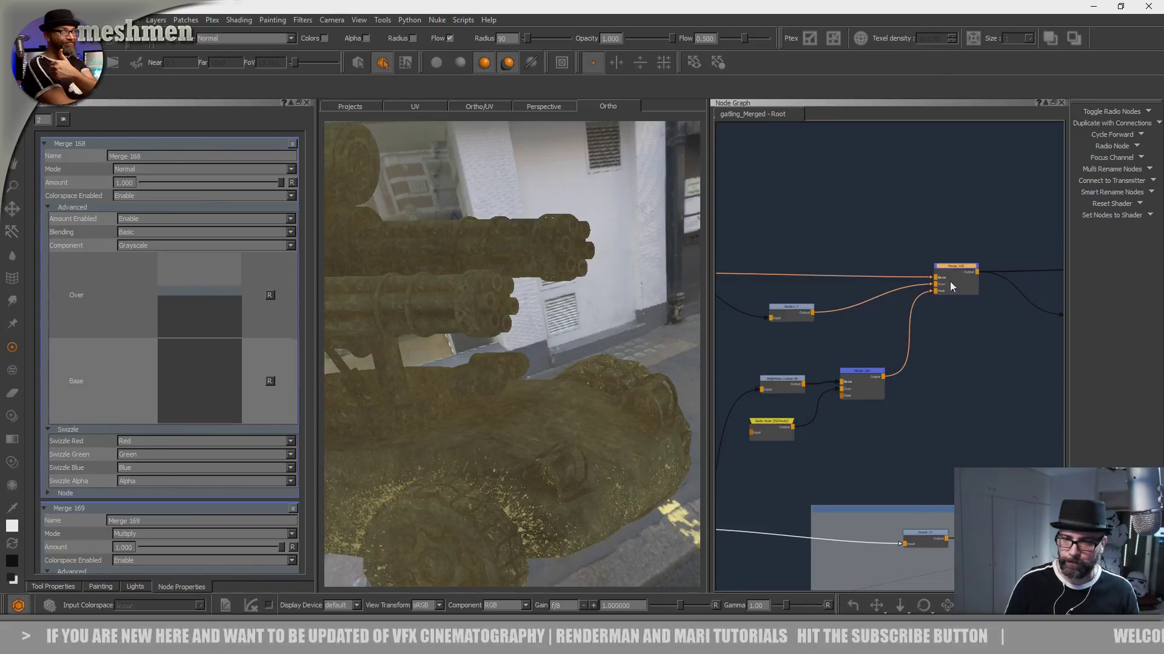
- Set the whitepoint of Grade+ 7 to about 0.230 and check the brightened dirt on the body
{"action": "double_click", "coordinate": [800, 314]}
{"action": "middle_click_drag", "start_coordinate": [809, 323], "coordinate": [918, 304]}
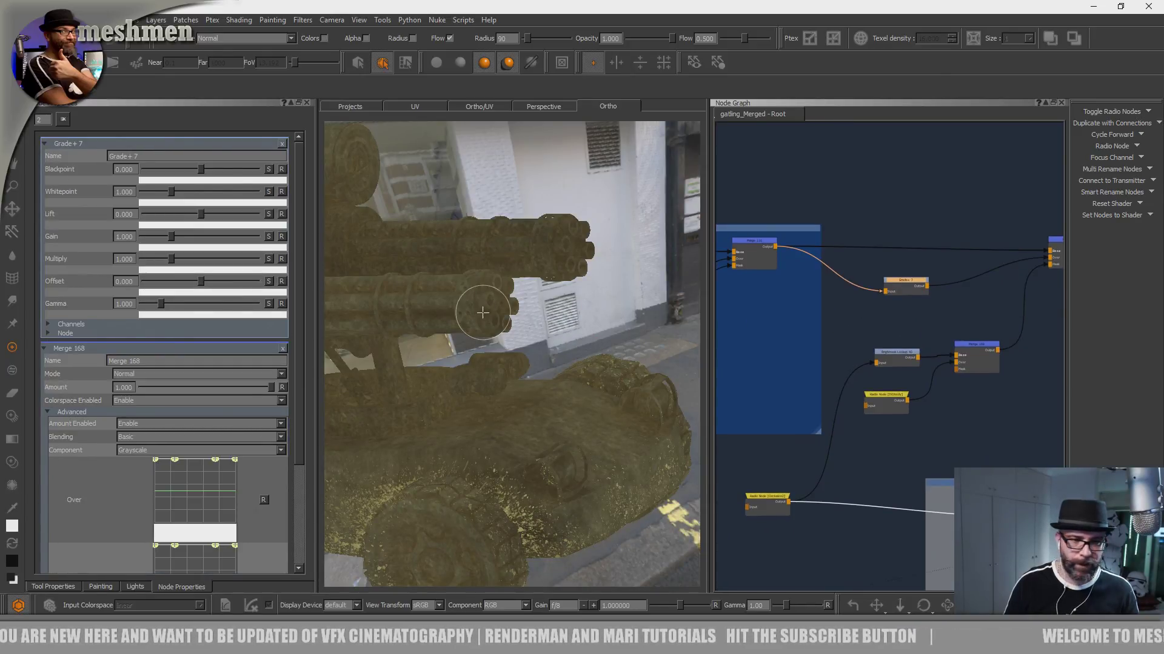
{"action": "left_click_drag", "start_coordinate": [162, 193], "coordinate": [149, 191]}
{"action": "left_click_drag", "start_coordinate": [484, 356], "coordinate": [515, 371], "text": "alt"}
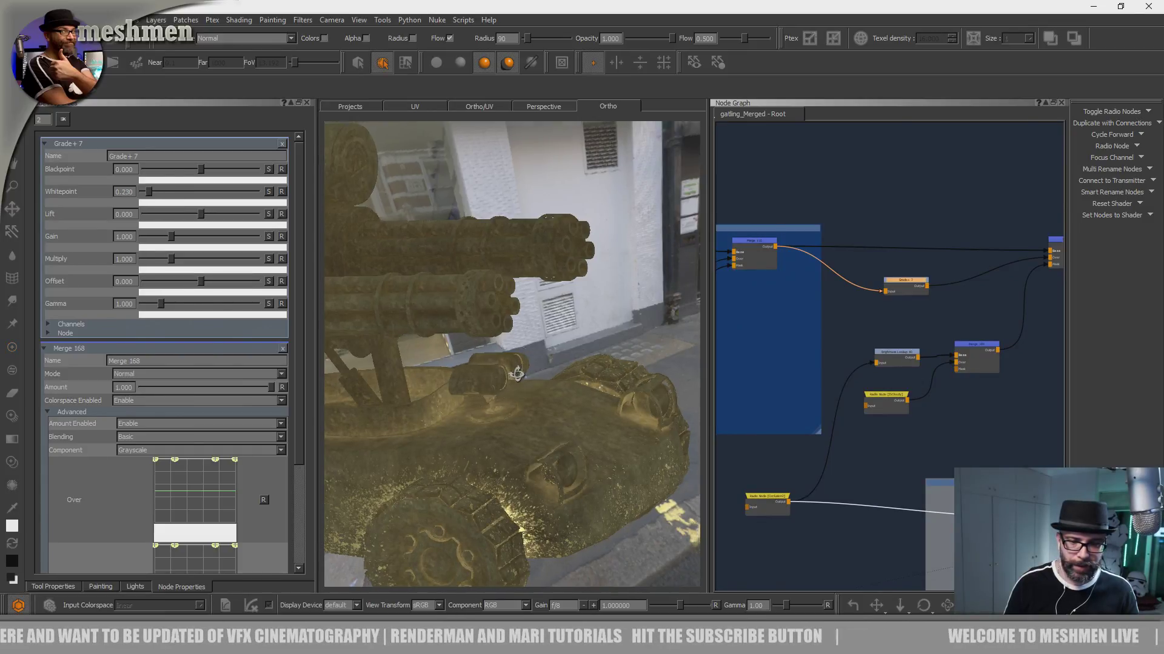
{"action": "middle_click_drag", "start_coordinate": [514, 372], "coordinate": [654, 335], "text": "alt"}
{"action": "right_click_drag", "start_coordinate": [655, 335], "coordinate": [688, 346], "text": "alt"}
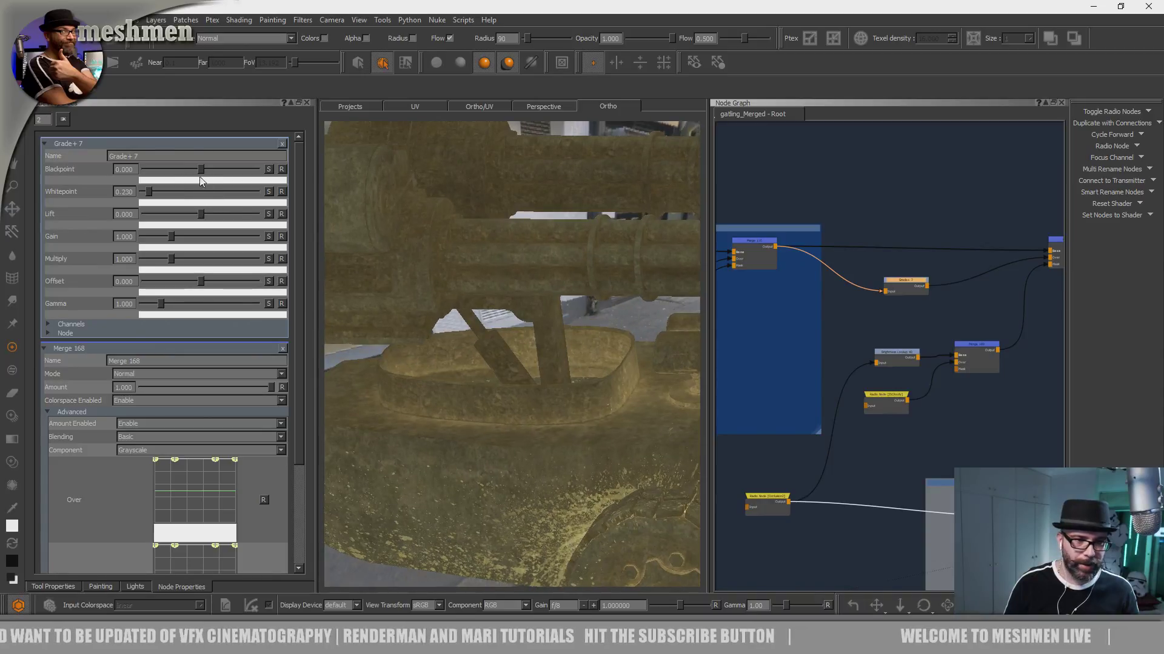
- Keep the blackpoint of Grade+ 7 at 0.000 and set its lift to -0.030
{"action": "left_click_drag", "start_coordinate": [193, 170], "coordinate": [200, 170]}
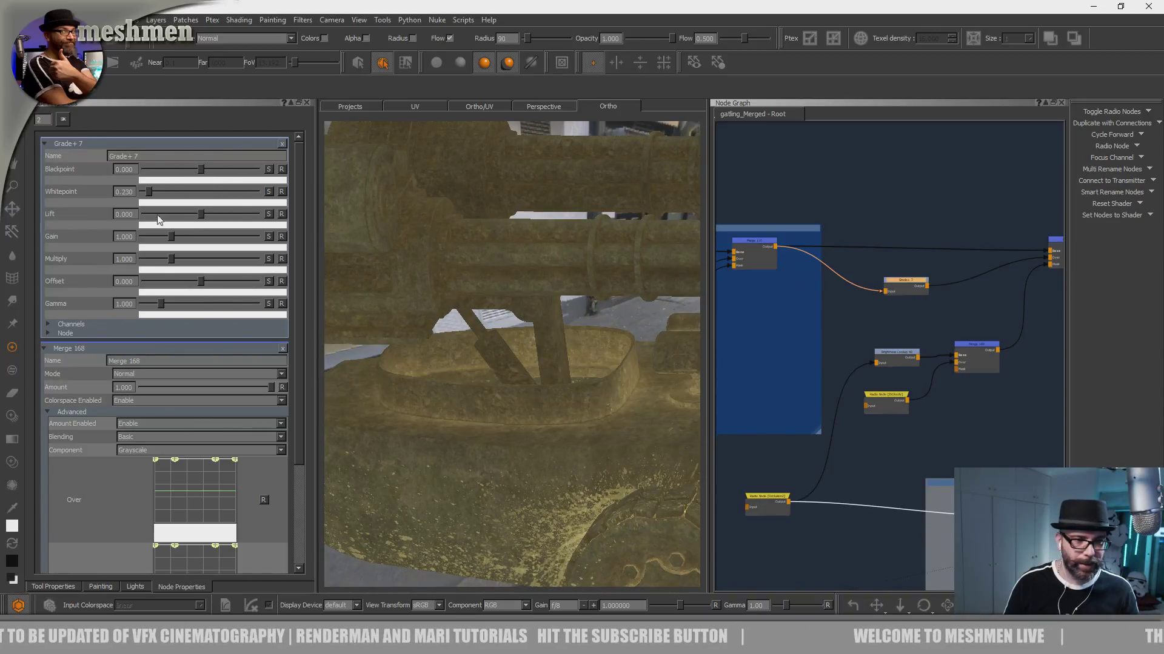
{"action": "left_click_drag", "start_coordinate": [196, 215], "coordinate": [200, 216]}
{"action": "left_click_drag", "start_coordinate": [876, 333], "coordinate": [880, 326]}
{"action": "right_click_drag", "start_coordinate": [617, 379], "coordinate": [539, 419], "text": "alt"}
{"action": "mouse_move", "coordinate": [539, 419]}
{"action": "left_mouse_down", "text": "alt"}
{"action": "mouse_move", "coordinate": [575, 412]}
{"action": "mouse_move", "coordinate": [559, 429]}
{"action": "left_mouse_up", "text": "alt"}
{"action": "right_click_drag", "start_coordinate": [558, 429], "coordinate": [603, 430], "text": "alt"}
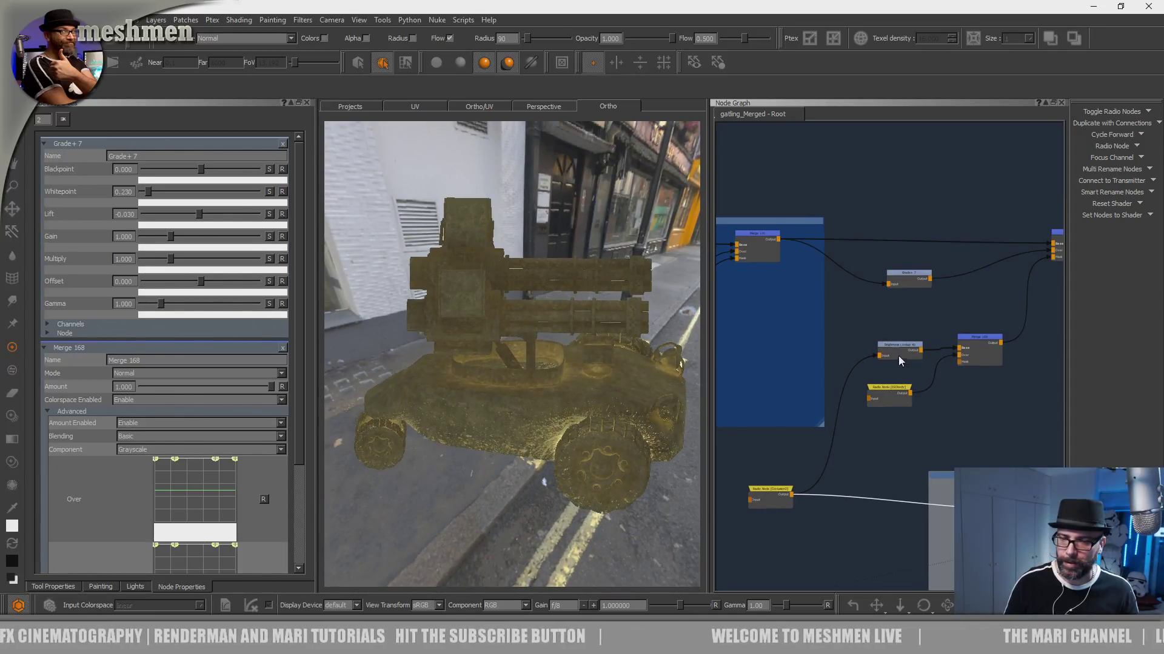
- Raise the lower part of the occlusion Brightness Lookup's curve to widen the dirt mask on the body
{"action": "left_click_drag", "start_coordinate": [900, 362], "coordinate": [890, 360]}
{"action": "mouse_move", "coordinate": [201, 201]}
{"action": "left_mouse_down"}
{"action": "mouse_move", "coordinate": [215, 219]}
{"action": "mouse_move", "coordinate": [224, 211]}
{"action": "left_mouse_up"}
{"action": "left_click_drag", "start_coordinate": [515, 343], "coordinate": [511, 358], "text": "alt"}
{"action": "right_click_drag", "start_coordinate": [512, 358], "coordinate": [580, 390], "text": "alt"}
{"action": "left_click_drag", "start_coordinate": [579, 390], "coordinate": [559, 407], "text": "alt"}
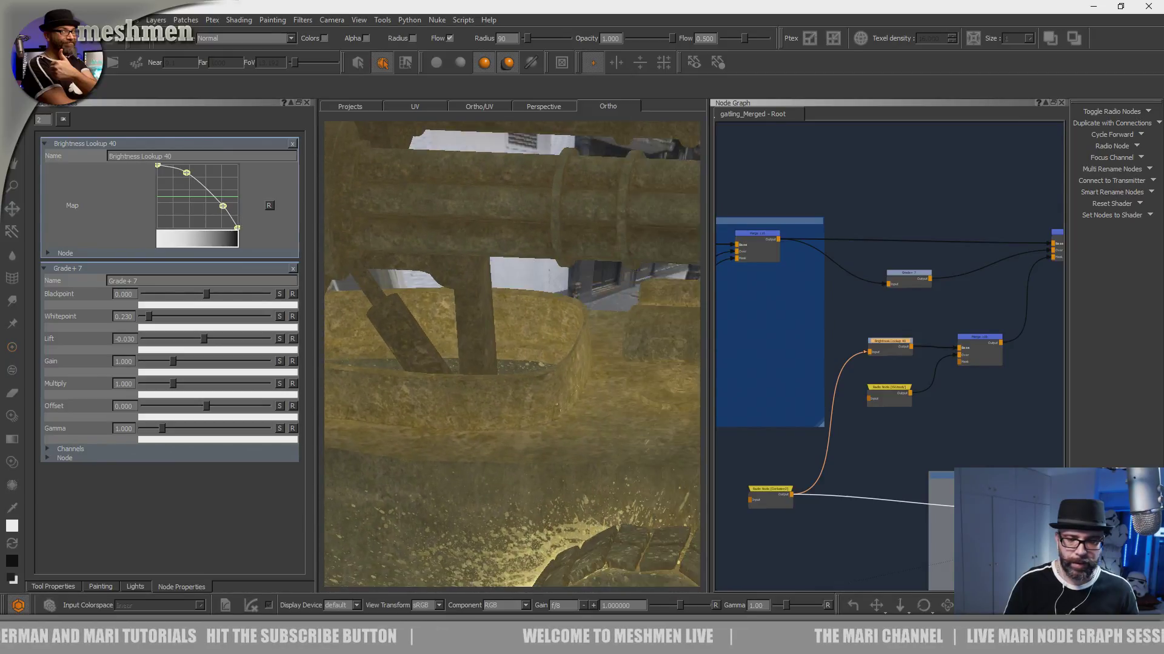
- Examine the dirt across the whole vehicle and around the turret base, following the network past the Seams group
{"action": "key", "text": "a"}
{"action": "scroll", "coordinate": [963, 340], "scroll_direction": "down", "scroll_amount": 10}
{"action": "middle_click_drag", "start_coordinate": [863, 249], "coordinate": [846, 263]}
{"action": "middle_click_drag", "start_coordinate": [1053, 253], "coordinate": [873, 268]}
{"action": "scroll", "coordinate": [859, 275], "scroll_direction": "up", "scroll_amount": 4}
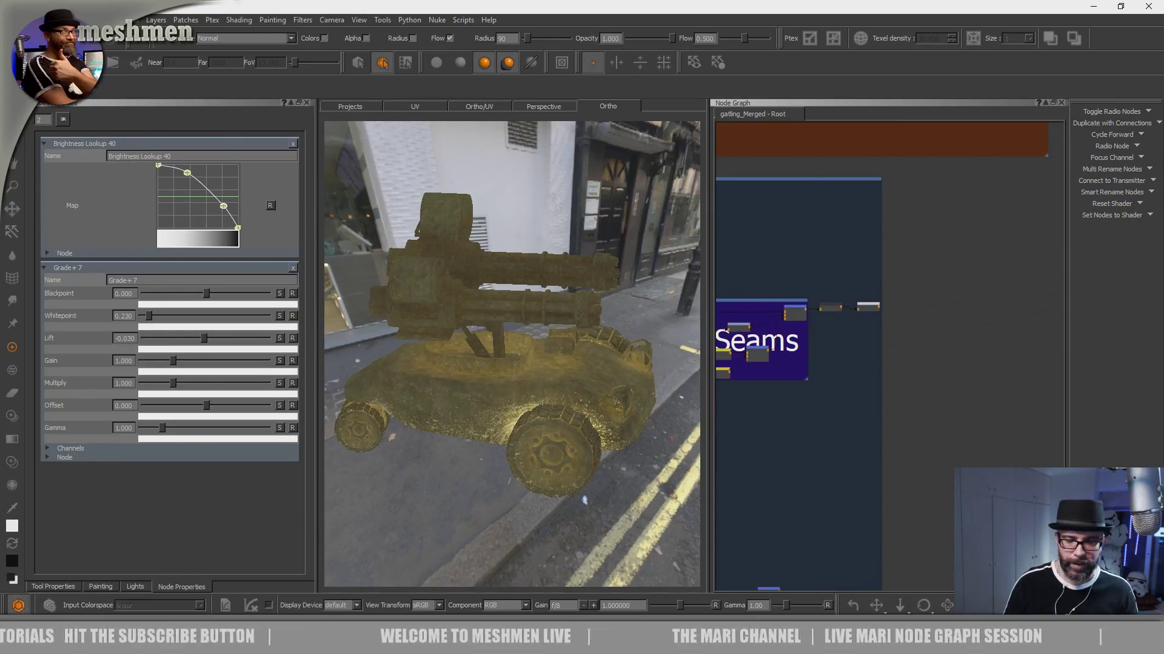
{"action": "middle_click_drag", "start_coordinate": [527, 352], "coordinate": [498, 352]}
{"action": "scroll", "coordinate": [563, 367], "scroll_direction": "up", "scroll_amount": 10}
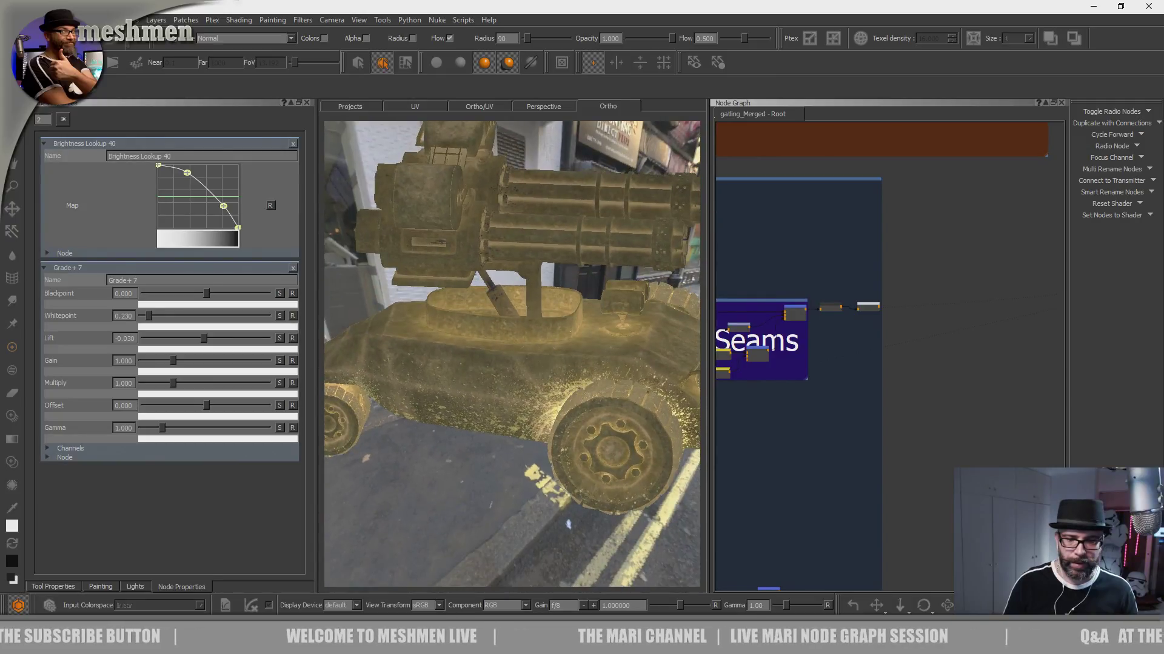
{"action": "middle_click_drag", "start_coordinate": [522, 405], "coordinate": [464, 420], "text": "alt"}
{"action": "scroll", "coordinate": [812, 403], "scroll_direction": "down", "scroll_amount": 4}
- Switch the merge node between the blotches and Rubber groups off and on to compare the graded dirt
{"action": "middle_click_drag", "start_coordinate": [811, 402], "coordinate": [1144, 386]}
{"action": "middle_click_drag", "start_coordinate": [810, 360], "coordinate": [911, 362]}
{"action": "scroll", "coordinate": [911, 361], "scroll_direction": "up", "scroll_amount": 4}
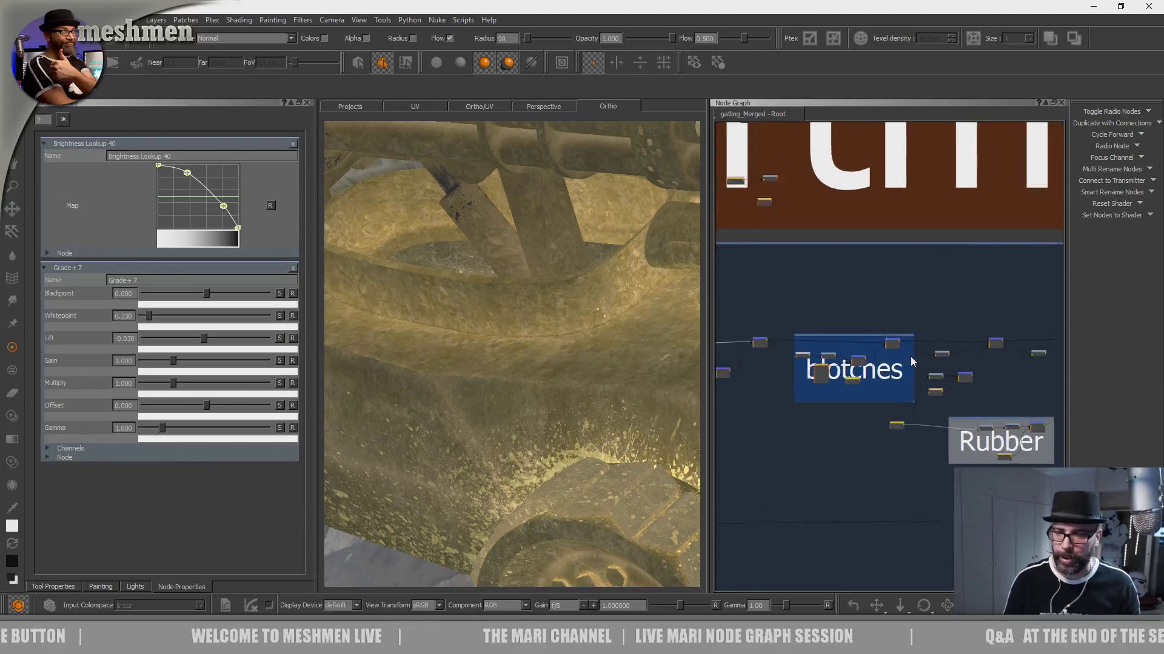
{"action": "middle_click_drag", "start_coordinate": [1042, 339], "coordinate": [967, 326]}
{"action": "left_click", "coordinate": [991, 321]}
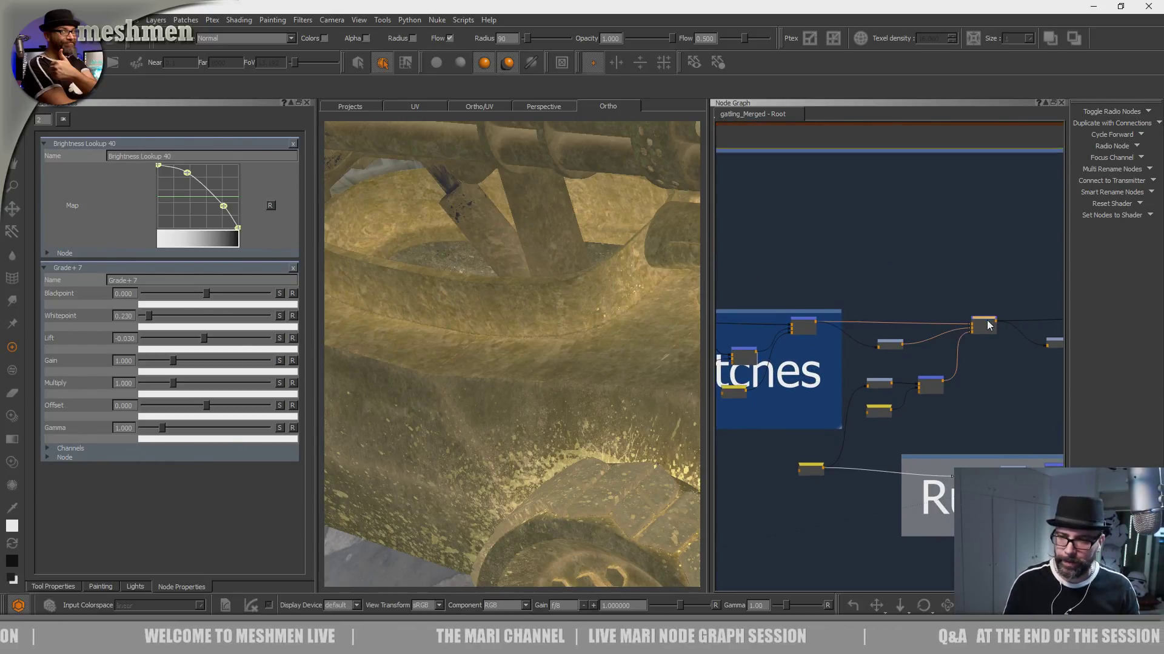
{"action": "key", "text": "d"}
{"action": "key", "text": "d"}
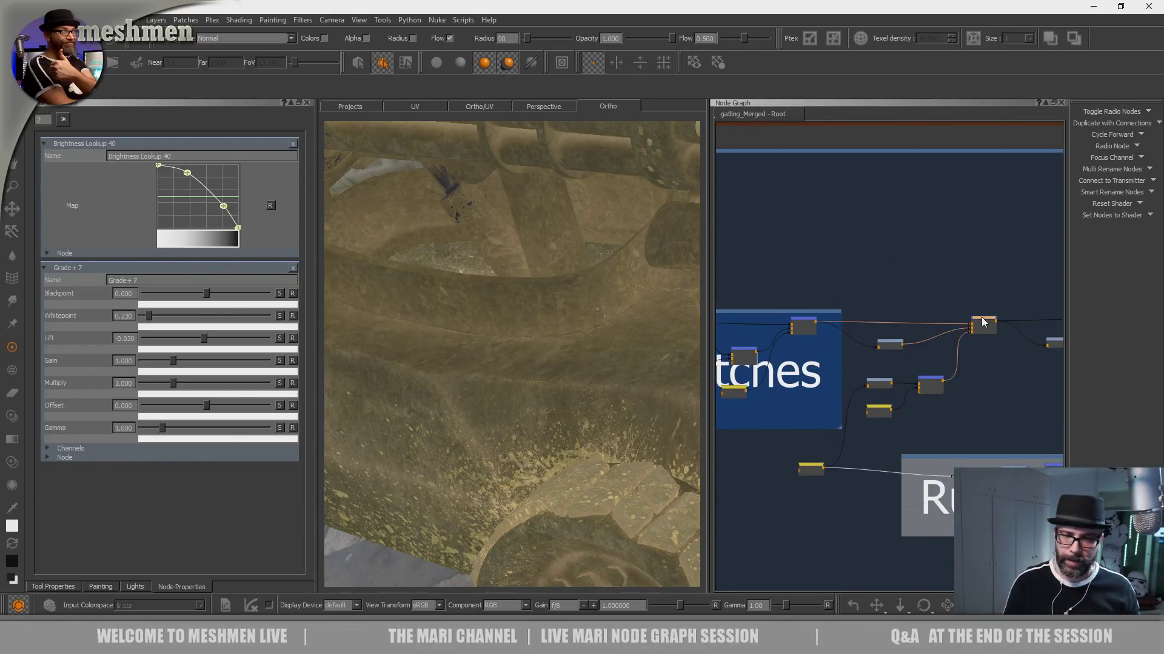
{"action": "key", "text": "d"}
{"action": "key", "text": "d"}
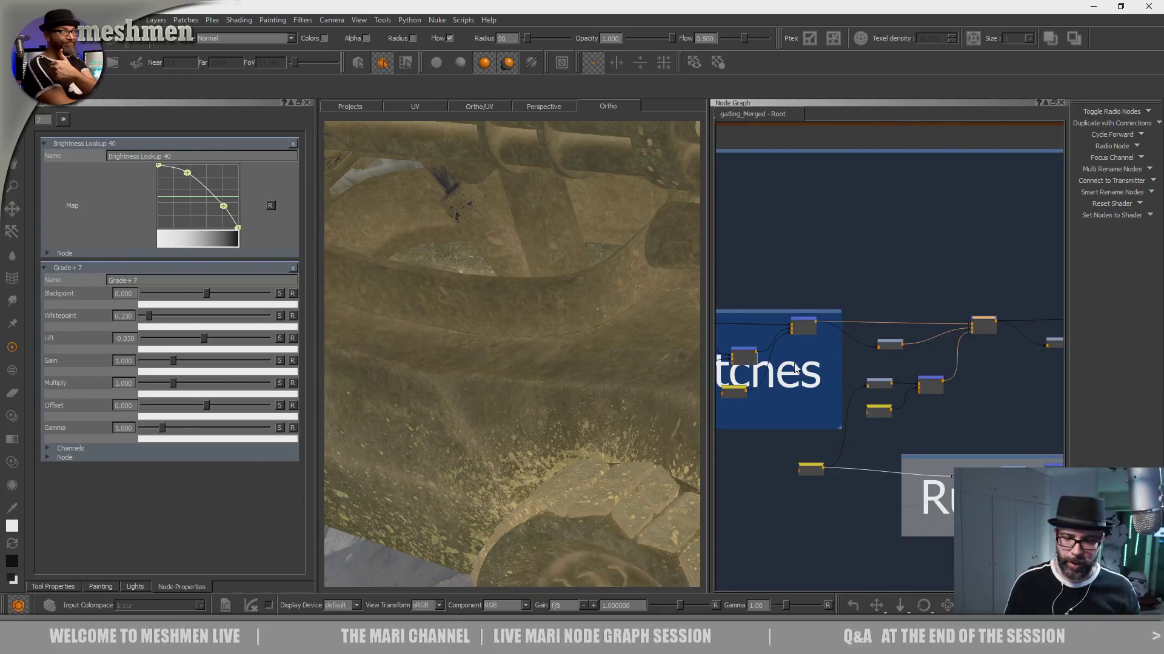
- Examine the dirt on the front wheel's hub, tyre and surrounding wheel arch
{"action": "right_click_drag", "start_coordinate": [595, 418], "coordinate": [626, 394], "text": "alt"}
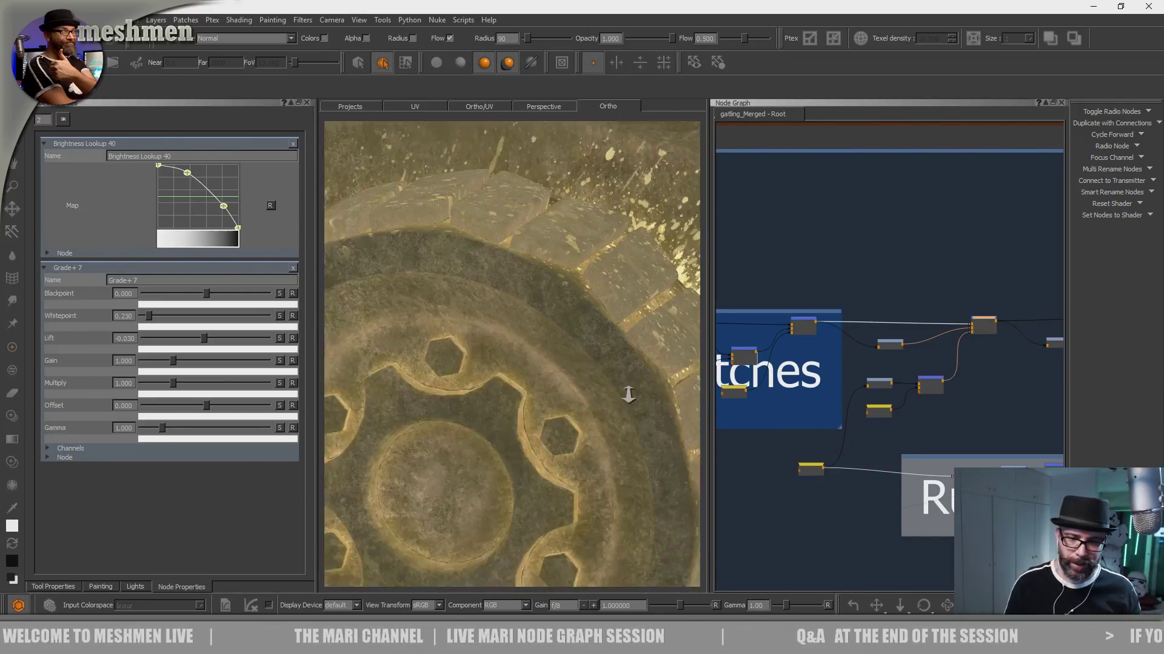
{"action": "left_click_drag", "start_coordinate": [626, 395], "coordinate": [572, 392], "text": "alt"}
{"action": "right_click_drag", "start_coordinate": [571, 392], "coordinate": [618, 519], "text": "alt"}
{"action": "left_click_drag", "start_coordinate": [618, 519], "coordinate": [494, 388], "text": "alt"}
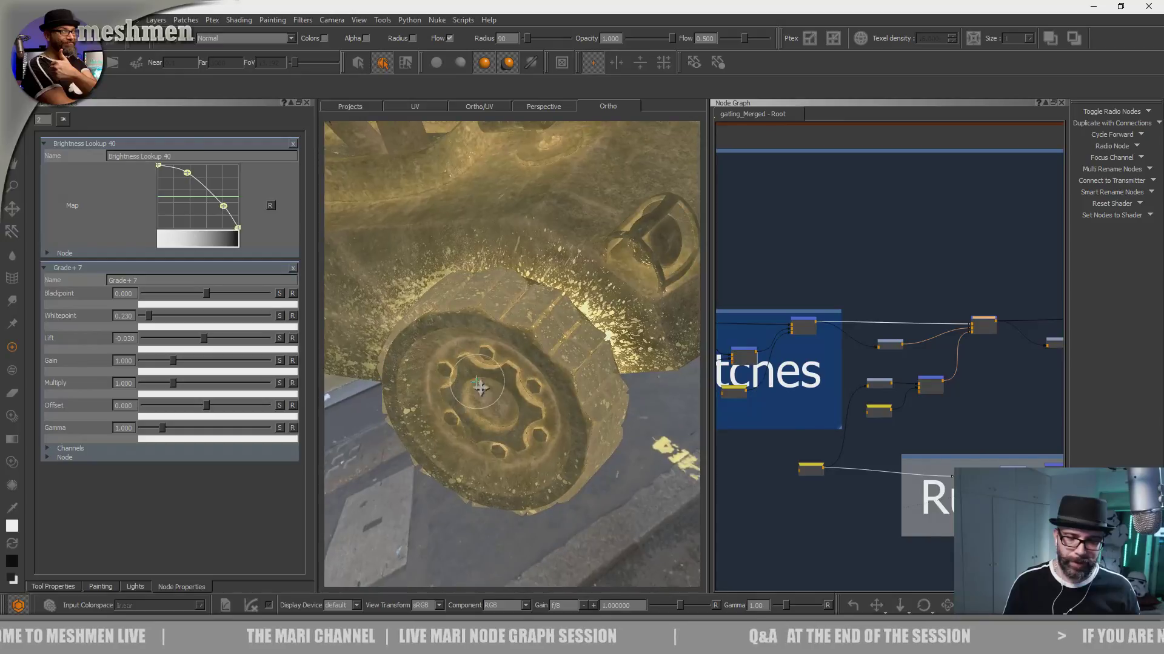
{"action": "right_click_drag", "start_coordinate": [494, 388], "coordinate": [515, 394], "text": "alt"}
{"action": "left_click_drag", "start_coordinate": [515, 394], "coordinate": [544, 372], "text": "alt"}
- Add a backdrop around the grade, brightness lookup, mask and merge nodes beside the blotches group
{"action": "middle_click_drag", "start_coordinate": [843, 339], "coordinate": [777, 312]}
{"action": "scroll", "coordinate": [941, 315], "scroll_direction": "down", "scroll_amount": 1}
{"action": "middle_click_drag", "start_coordinate": [928, 311], "coordinate": [820, 315]}
{"action": "left_click", "coordinate": [926, 299]}
{"action": "left_click_drag", "start_coordinate": [940, 303], "coordinate": [898, 324]}
{"action": "left_click", "coordinate": [885, 324]}
{"action": "middle_click_drag", "start_coordinate": [848, 327], "coordinate": [951, 306]}
{"action": "left_click_drag", "start_coordinate": [937, 234], "coordinate": [806, 371]}
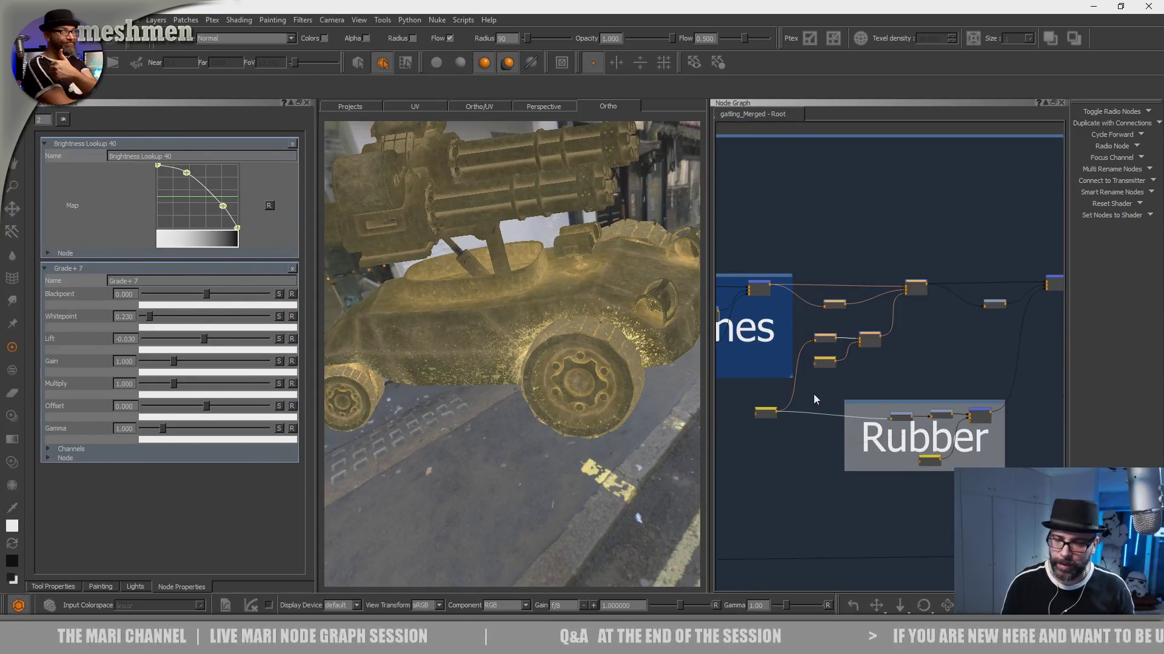
{"action": "key", "text": "Tab"}
{"action": "type", "text": "back"}
{"action": "key", "text": "Down"}
{"action": "key", "text": "Return"}
{"action": "left_click", "coordinate": [867, 248]}
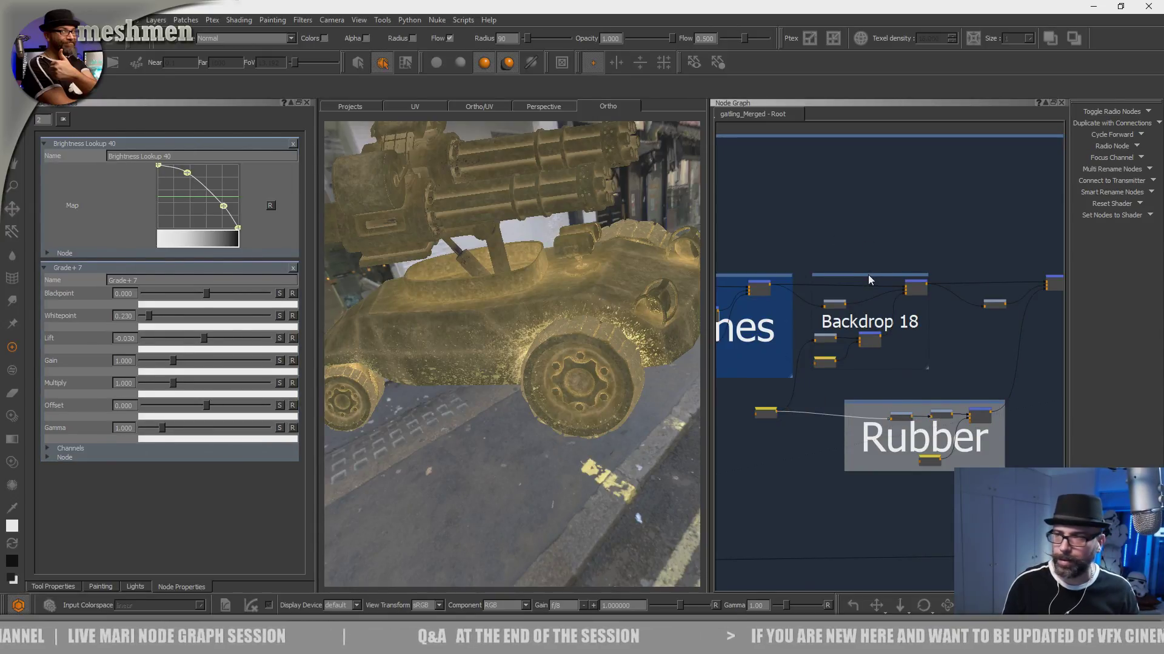
- Name the new backdrop "Grade body"
{"action": "left_click", "coordinate": [868, 275]}
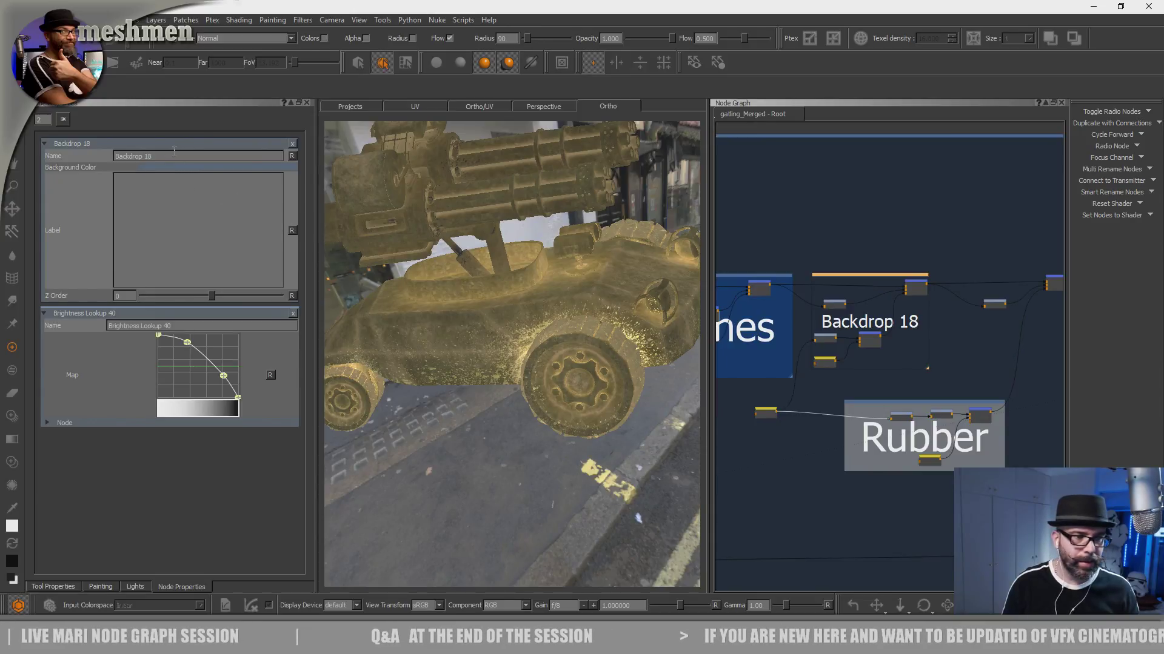
{"action": "type", "text": "Gra"}
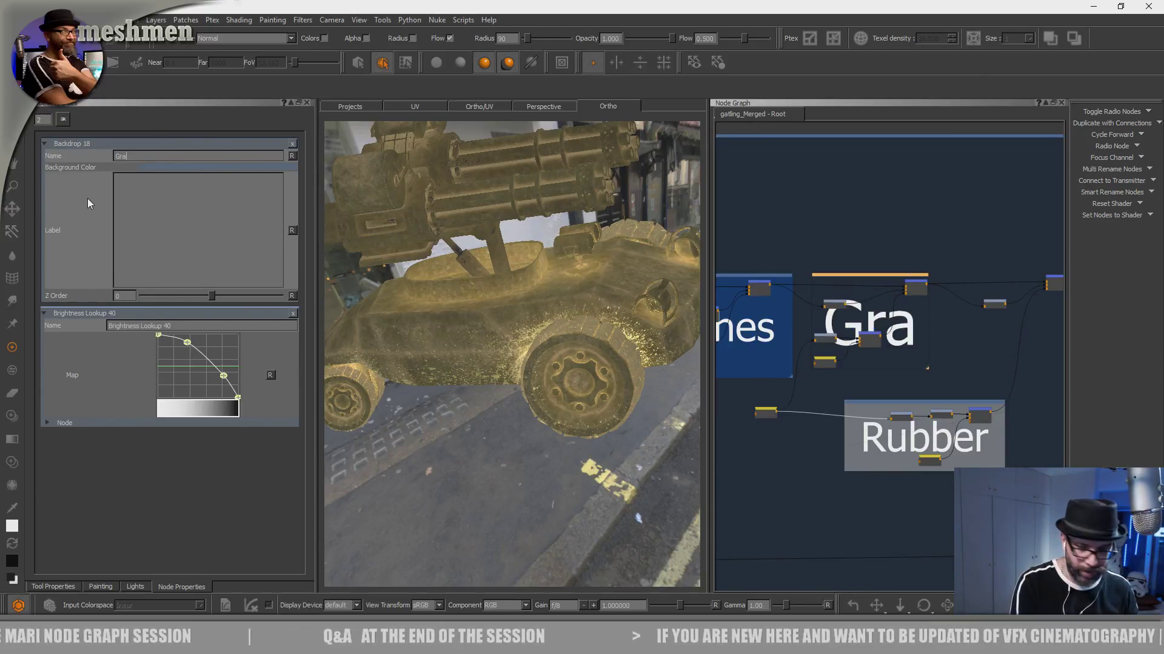
{"action": "type", "text": "de nbody"}
{"action": "key", "text": "BackSpace"}
{"action": "key", "text": "BackSpace"}
{"action": "key", "text": "BackSpace"}
{"action": "key", "text": "BackSpace"}
{"action": "key", "text": "BackSpace"}
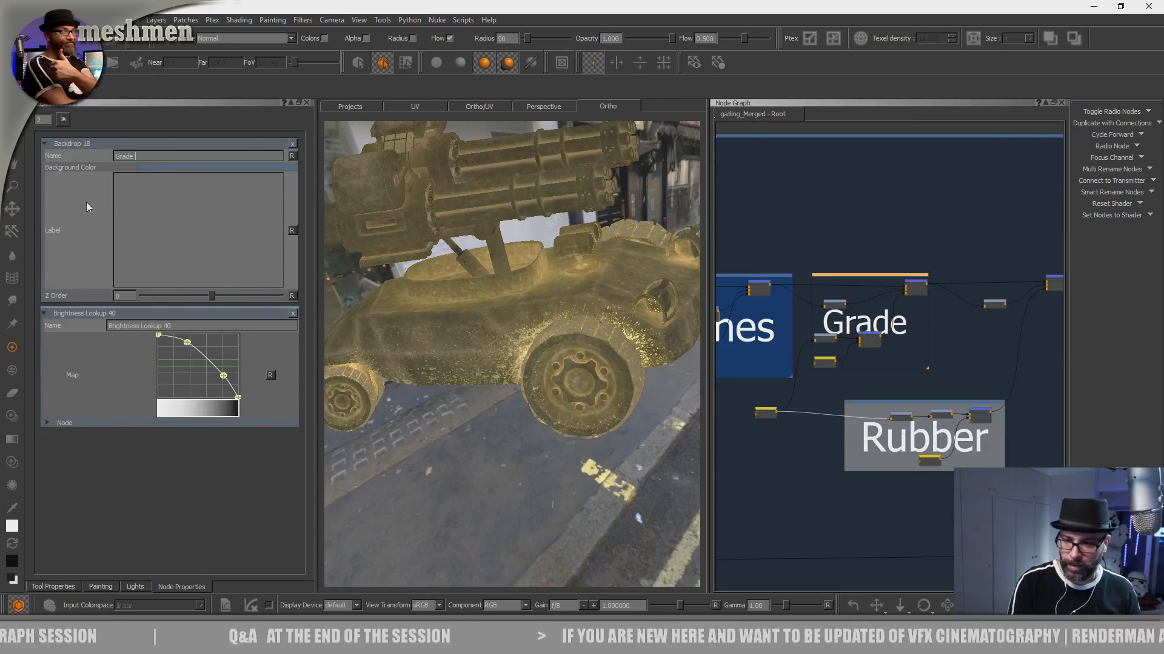
{"action": "type", "text": "body"}
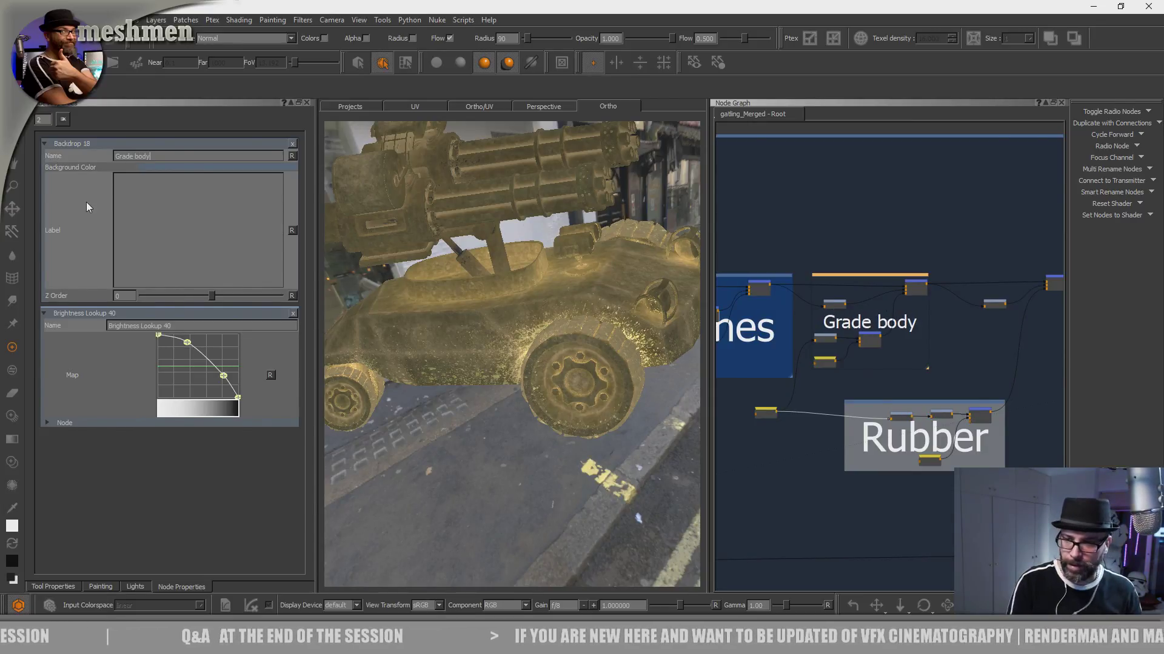
- Set the Grade body backdrop's background color to a lighter blue, RGB 0.268, 0.407, 0.600
{"action": "left_click", "coordinate": [836, 271]}
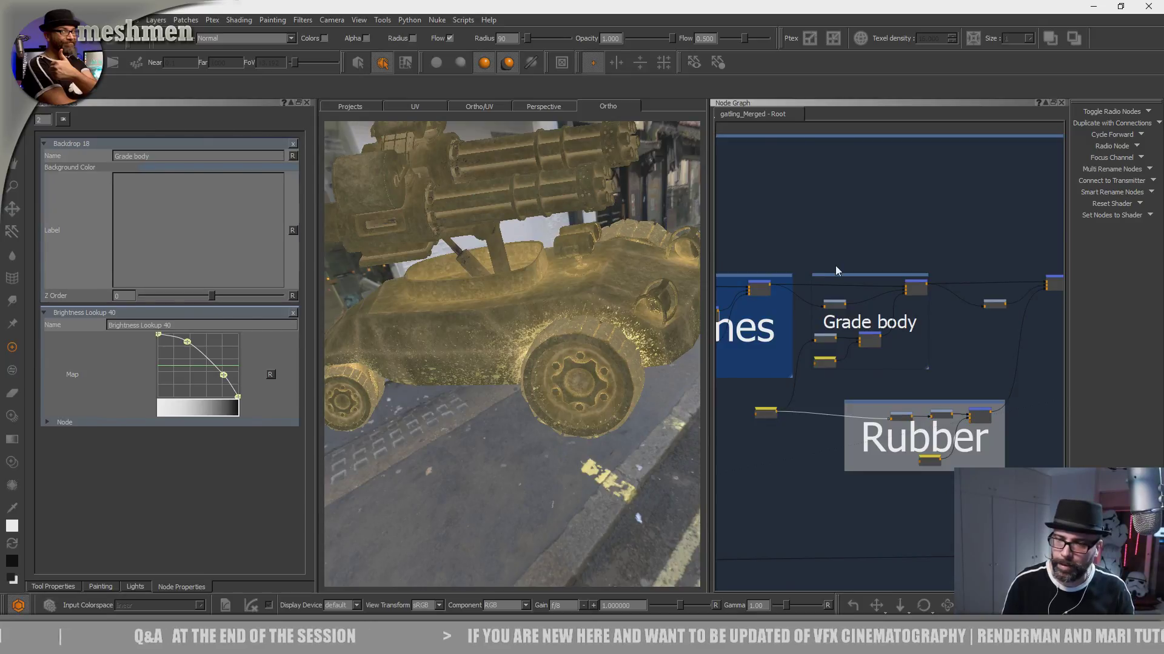
{"action": "left_click", "coordinate": [847, 277]}
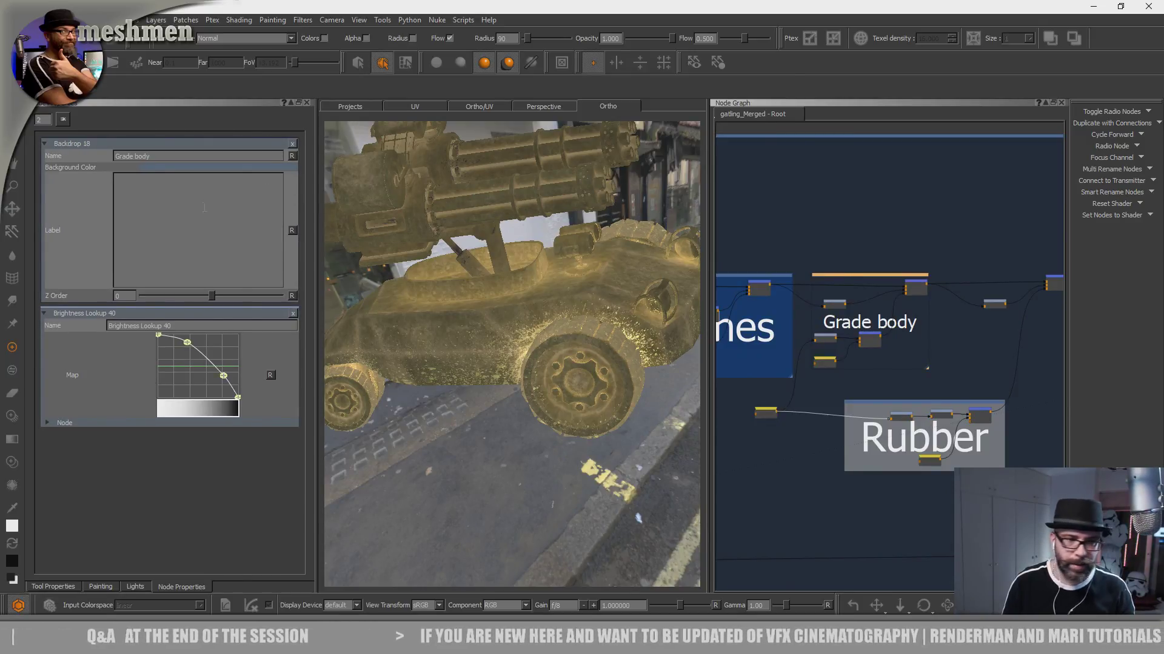
{"action": "left_click", "coordinate": [172, 166]}
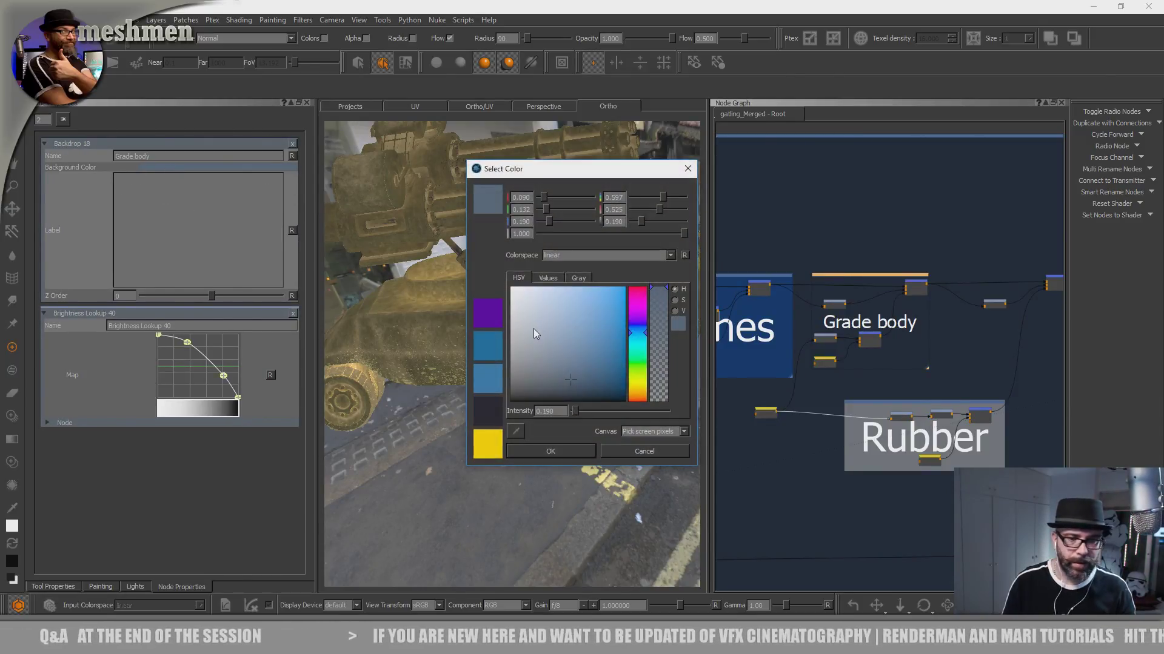
{"action": "left_click_drag", "start_coordinate": [569, 380], "coordinate": [573, 332]}
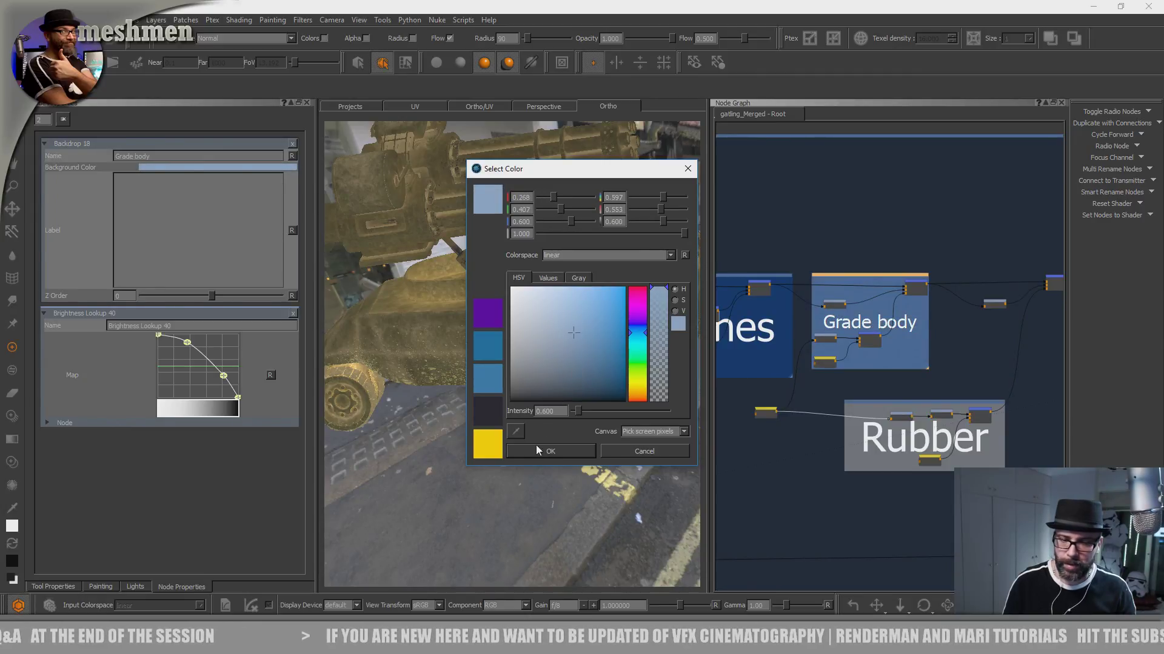
{"action": "left_click", "coordinate": [547, 454]}
- Examine the dirt splatter around the wheel arch, tyre and headlight from several angles
{"action": "left_click_drag", "start_coordinate": [655, 413], "coordinate": [579, 457], "text": "alt"}
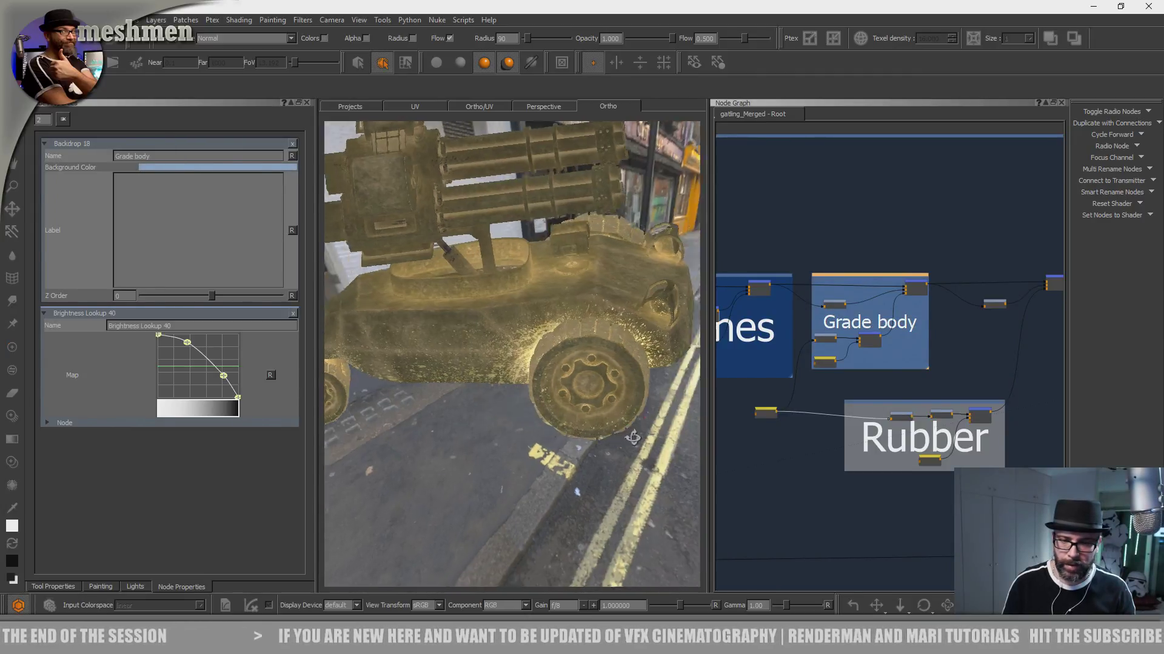
{"action": "right_click_drag", "start_coordinate": [579, 458], "coordinate": [575, 439], "text": "alt"}
{"action": "left_click_drag", "start_coordinate": [575, 439], "coordinate": [562, 417], "text": "alt"}
{"action": "middle_click_drag", "start_coordinate": [561, 417], "coordinate": [509, 445], "text": "alt"}
{"action": "right_click_drag", "start_coordinate": [509, 445], "coordinate": [562, 470], "text": "alt"}
{"action": "left_click_drag", "start_coordinate": [563, 471], "coordinate": [554, 506], "text": "alt"}
{"action": "right_click_drag", "start_coordinate": [553, 507], "coordinate": [612, 485], "text": "alt"}
{"action": "left_click_drag", "start_coordinate": [612, 484], "coordinate": [522, 369], "text": "alt"}
{"action": "middle_click_drag", "start_coordinate": [523, 369], "coordinate": [574, 394], "text": "alt"}
{"action": "right_click_drag", "start_coordinate": [574, 394], "coordinate": [538, 377], "text": "alt"}
{"action": "left_click_drag", "start_coordinate": [537, 376], "coordinate": [547, 409], "text": "alt"}
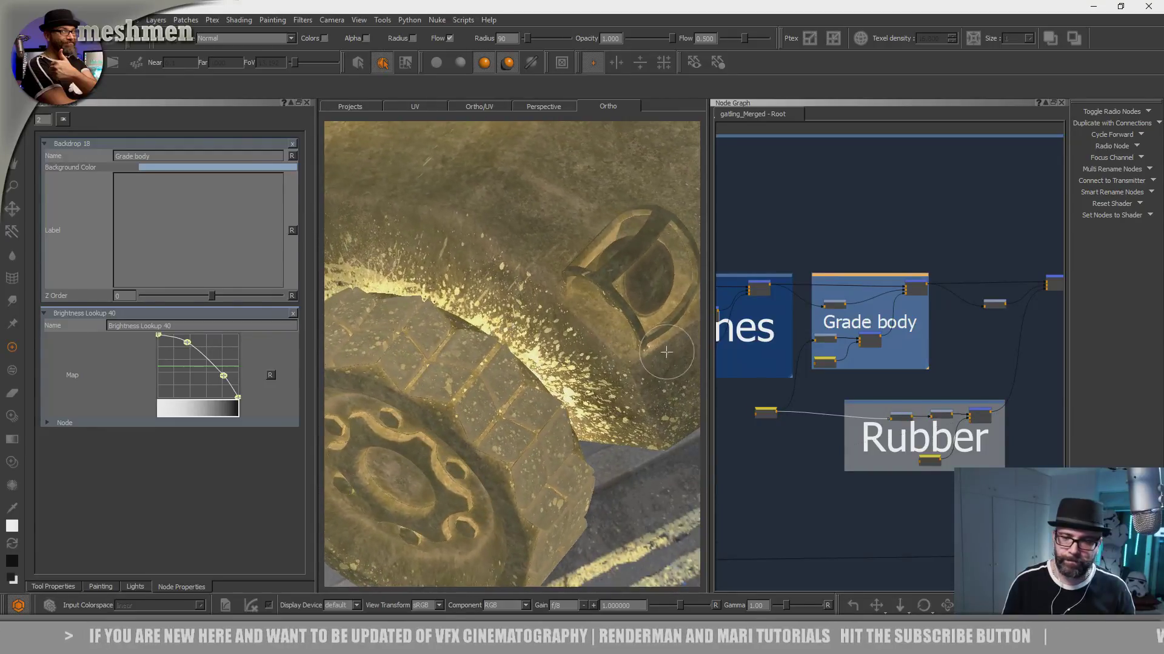
{"action": "right_click_drag", "start_coordinate": [547, 409], "coordinate": [545, 418], "text": "alt"}
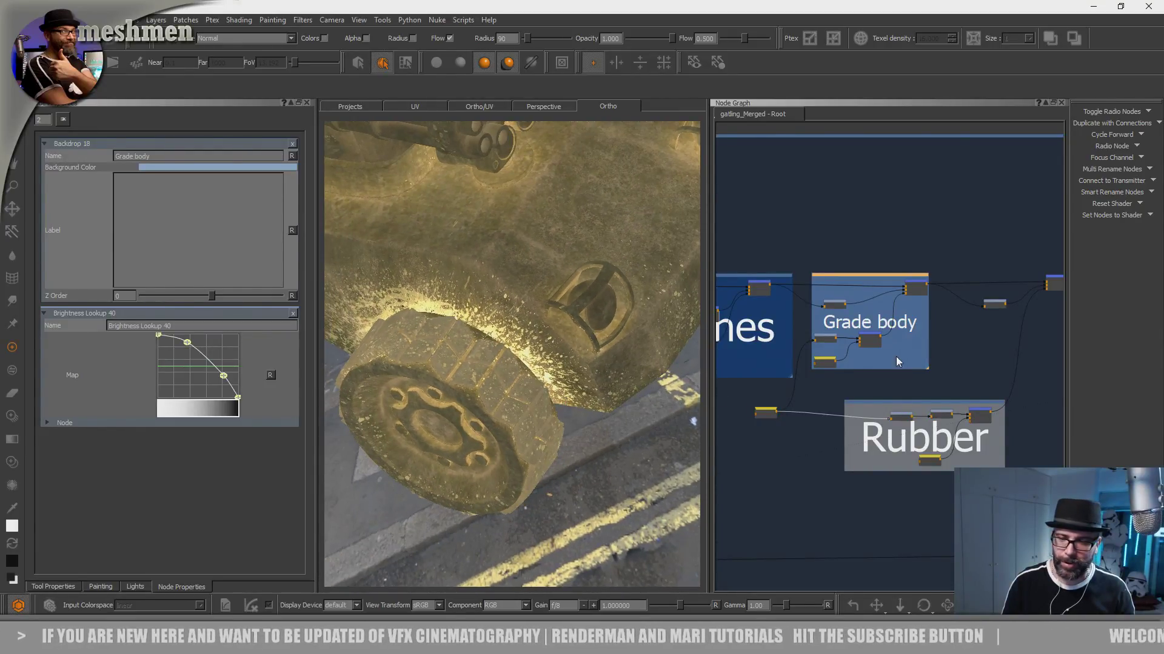
- Show the output of the blotches group's final merge on the model and open that node's properties
{"action": "scroll", "coordinate": [901, 284], "scroll_direction": "down", "scroll_amount": 1}
{"action": "middle_click_drag", "start_coordinate": [926, 207], "coordinate": [759, 210]}
{"action": "middle_click_drag", "start_coordinate": [877, 235], "coordinate": [746, 249]}
{"action": "mouse_move", "coordinate": [925, 246]}
{"action": "middle_mouse_down"}
{"action": "mouse_move", "coordinate": [732, 251]}
{"action": "mouse_move", "coordinate": [958, 238]}
{"action": "middle_mouse_up"}
{"action": "middle_click_drag", "start_coordinate": [750, 260], "coordinate": [919, 249]}
{"action": "mouse_move", "coordinate": [803, 245]}
{"action": "middle_mouse_down"}
{"action": "mouse_move", "coordinate": [969, 243]}
{"action": "mouse_move", "coordinate": [853, 246]}
{"action": "middle_mouse_up"}
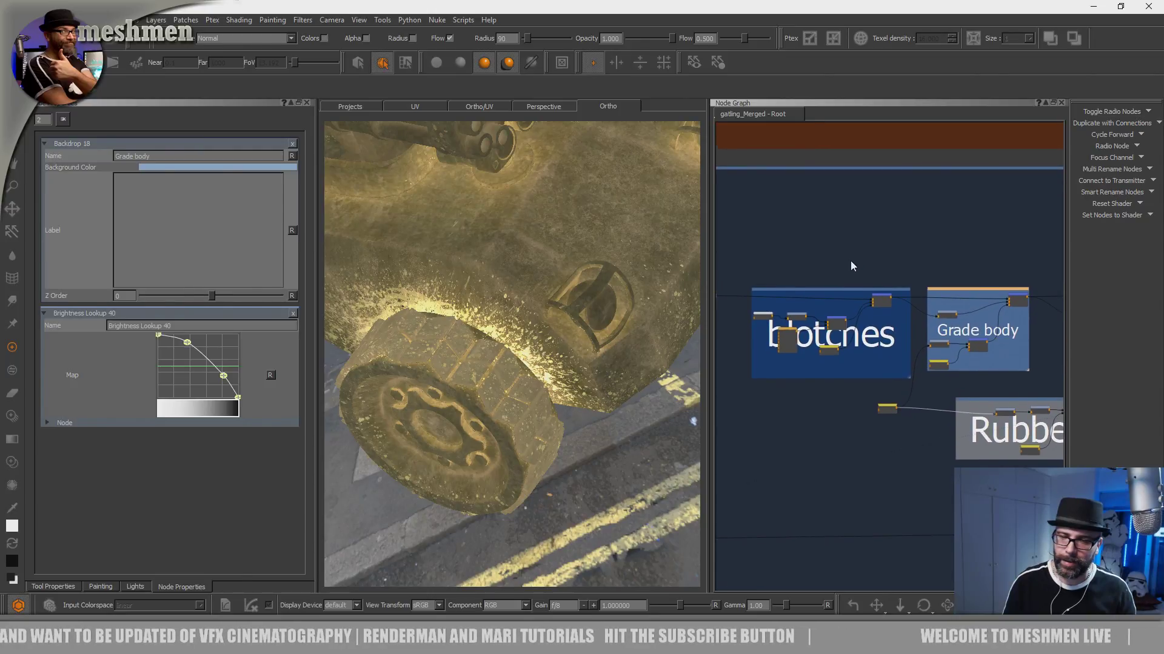
{"action": "scroll", "coordinate": [849, 261], "scroll_direction": "up", "scroll_amount": 2}
{"action": "middle_click_drag", "start_coordinate": [861, 260], "coordinate": [847, 257]}
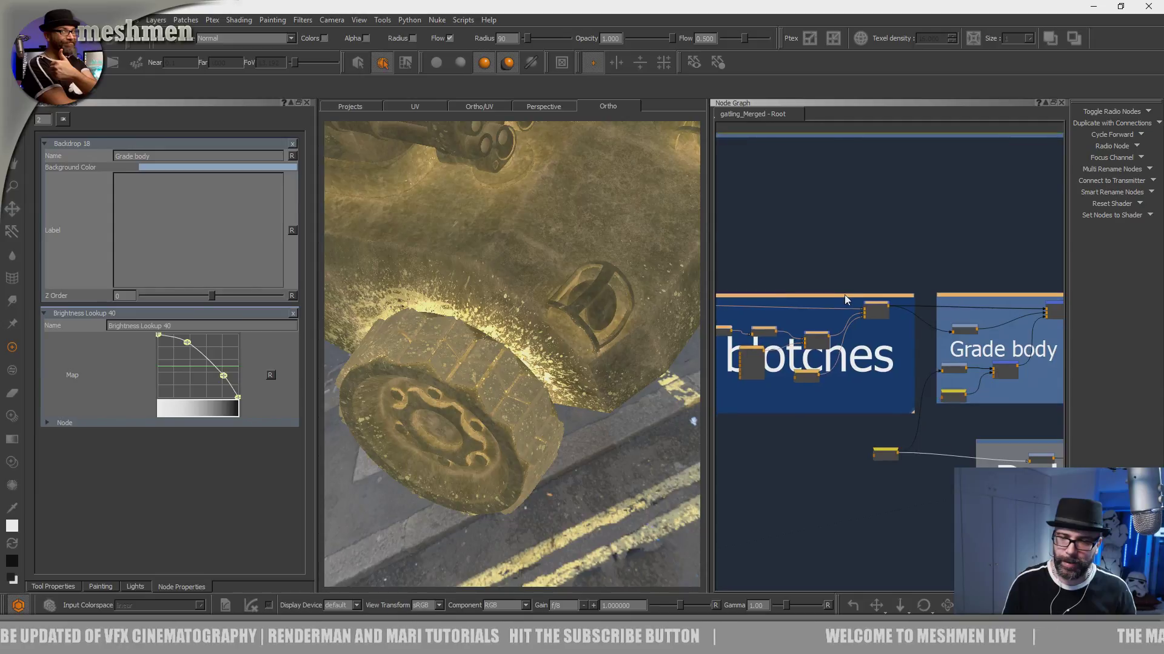
{"action": "scroll", "coordinate": [880, 300], "scroll_direction": "up", "scroll_amount": 2}
{"action": "scroll", "coordinate": [880, 301], "scroll_direction": "up", "scroll_amount": 1}
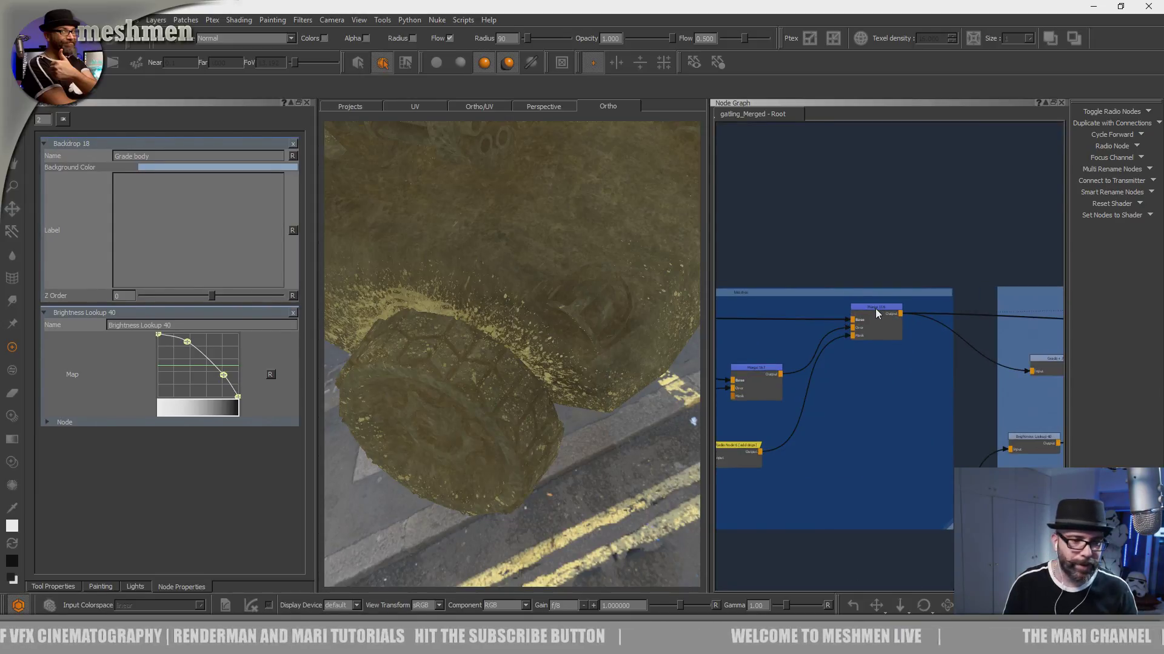
{"action": "left_click", "coordinate": [876, 309]}
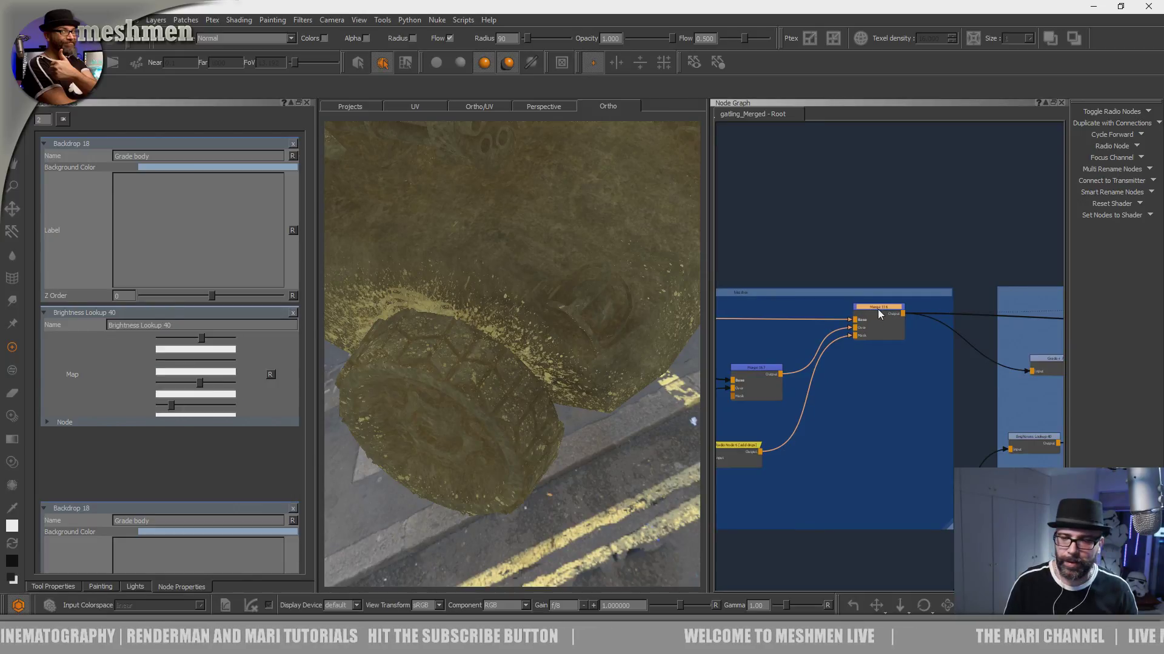
{"action": "left_click_drag", "start_coordinate": [878, 311], "coordinate": [883, 311]}
- Examine the nodes feeding the blotches merge and its connections into the Grade body group
{"action": "scroll", "coordinate": [883, 310], "scroll_direction": "down", "scroll_amount": 4}
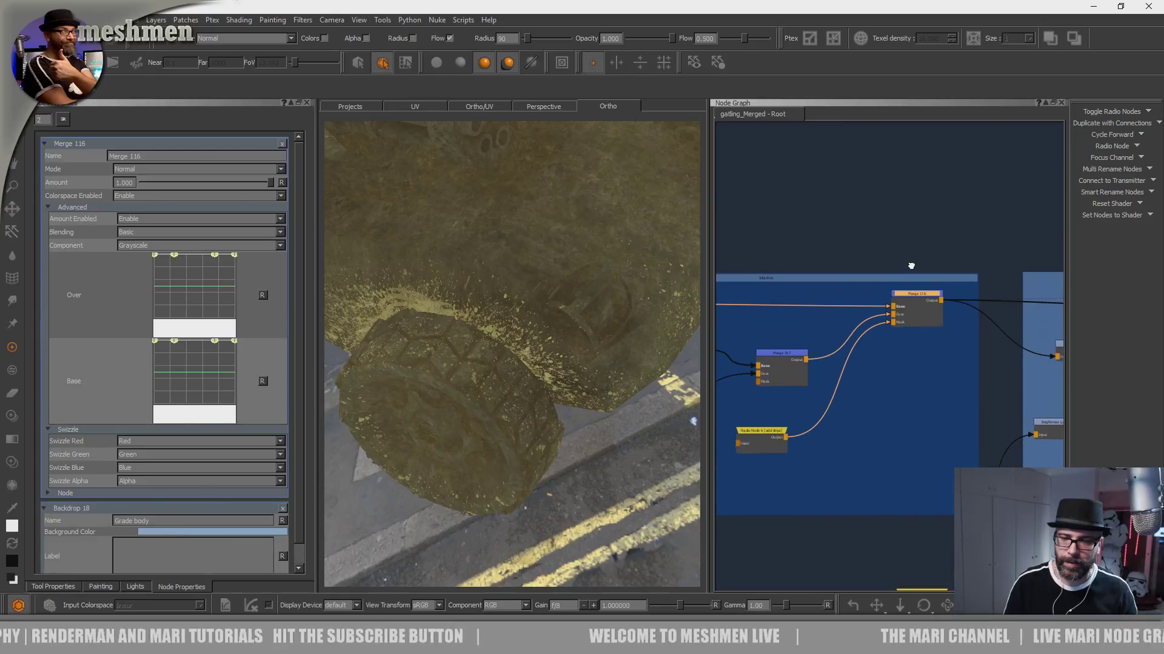
{"action": "scroll", "coordinate": [810, 271], "scroll_direction": "up", "scroll_amount": 2}
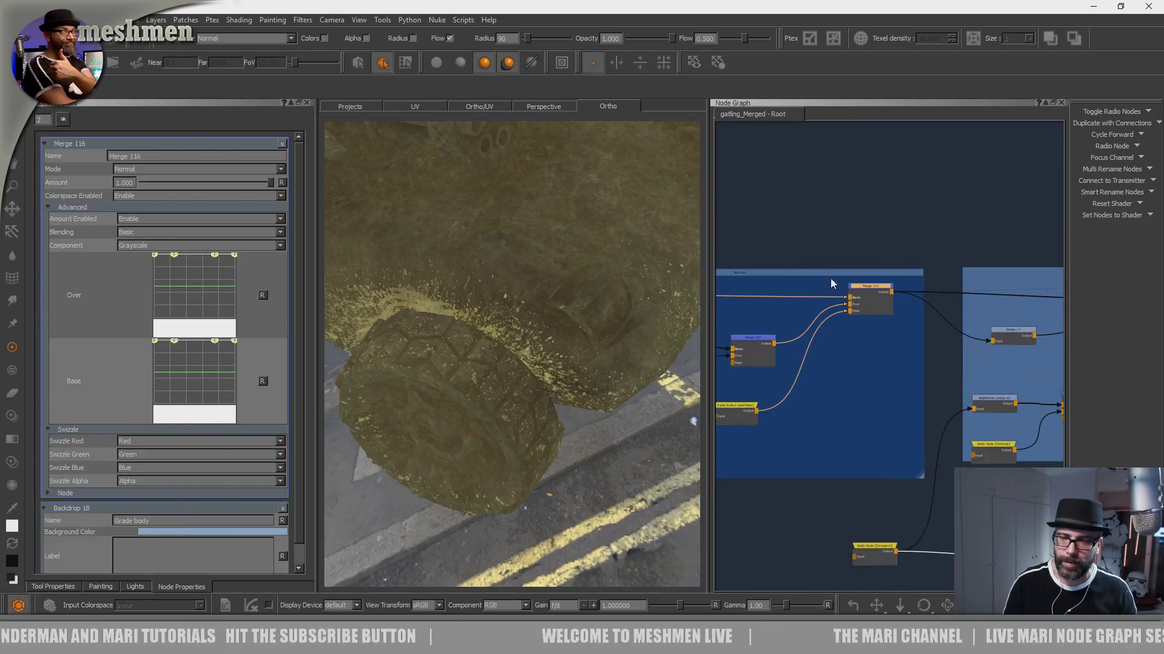
{"action": "left_click_drag", "start_coordinate": [868, 292], "coordinate": [866, 291]}
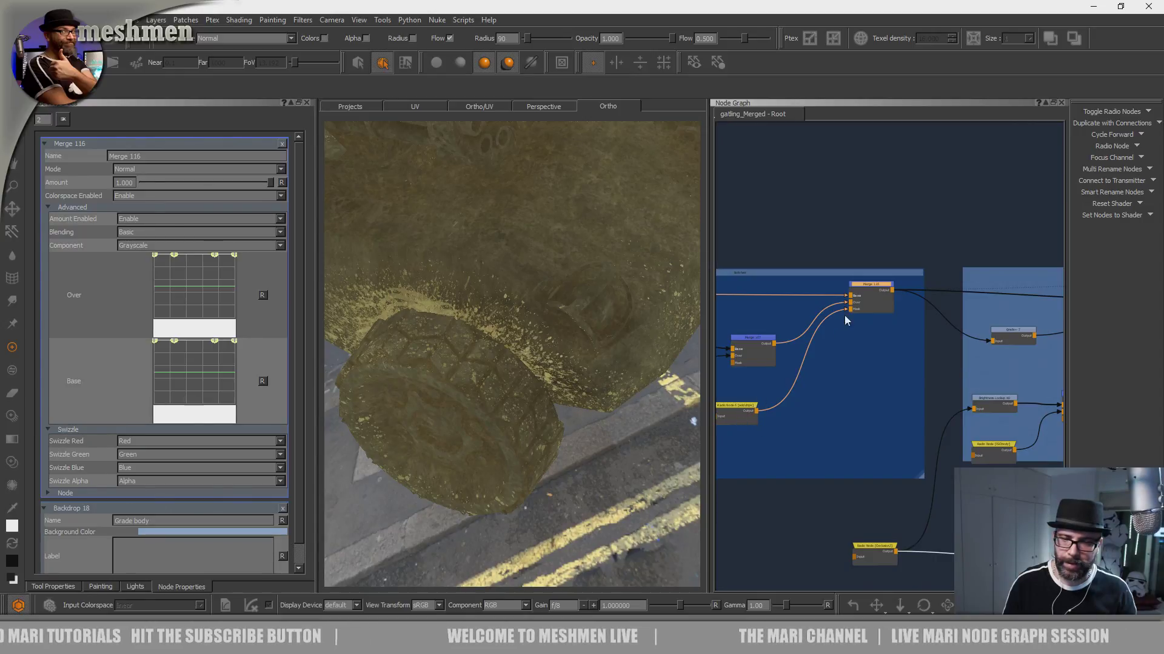
{"action": "middle_click_drag", "start_coordinate": [813, 399], "coordinate": [943, 392]}
{"action": "left_click_drag", "start_coordinate": [895, 333], "coordinate": [901, 328]}
{"action": "left_click", "coordinate": [985, 280]}
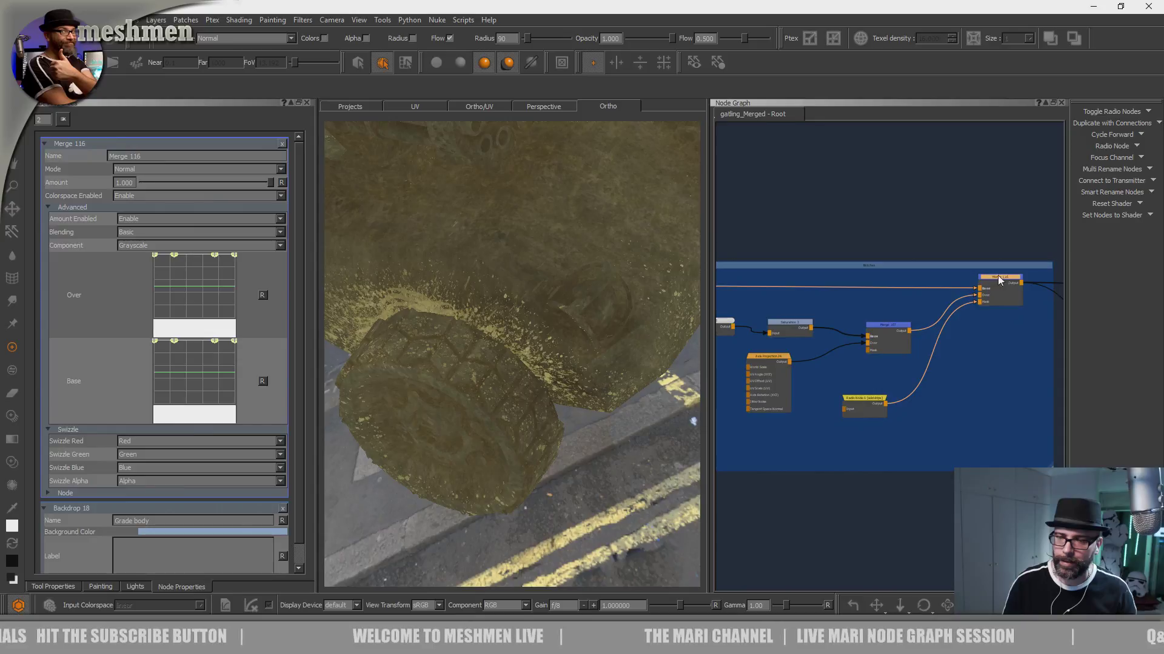
{"action": "middle_click_drag", "start_coordinate": [997, 279], "coordinate": [799, 283]}
{"action": "scroll", "coordinate": [880, 269], "scroll_direction": "down", "scroll_amount": 3}
{"action": "middle_click_drag", "start_coordinate": [939, 258], "coordinate": [790, 265]}
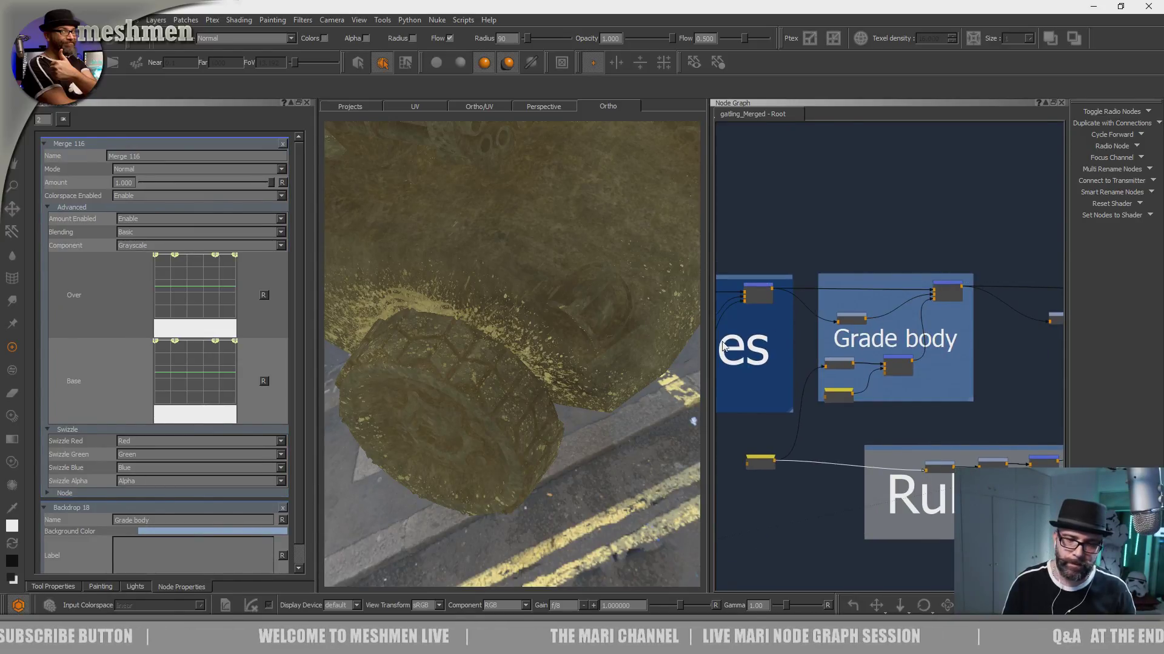
{"action": "middle_click_drag", "start_coordinate": [800, 236], "coordinate": [897, 223]}
{"action": "scroll", "coordinate": [885, 291], "scroll_direction": "up", "scroll_amount": 5}
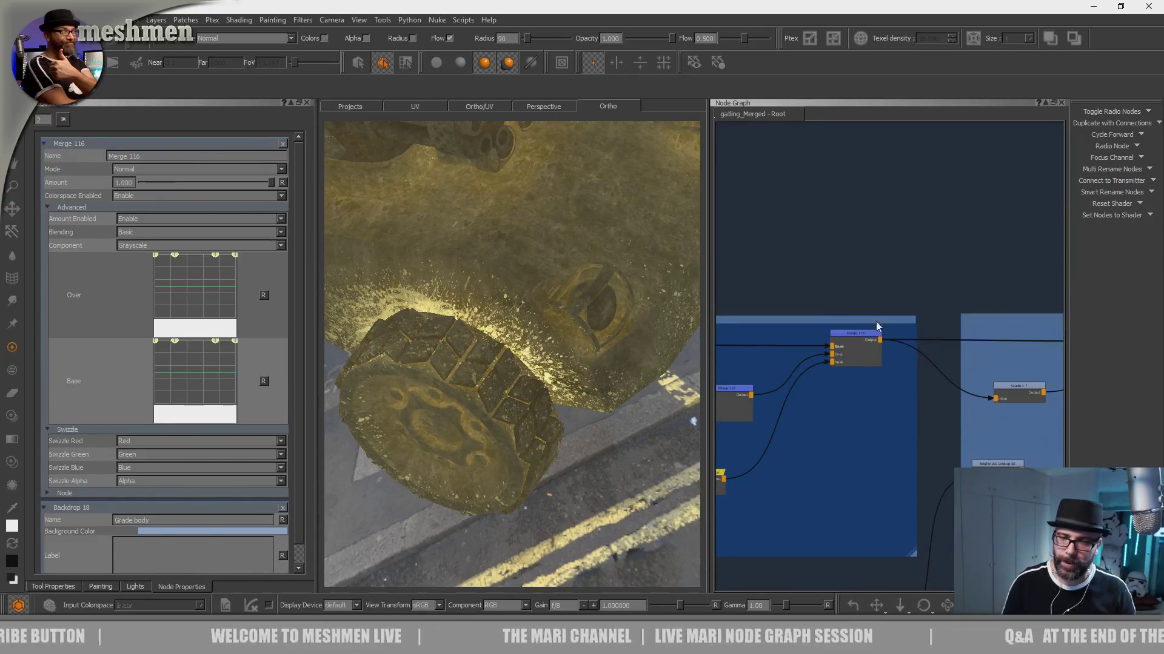
- Set the amount of Merge 116 in the blotches group to about 0.425 and check the dirt around the wheels
{"action": "left_click", "coordinate": [857, 335]}
{"action": "left_click_drag", "start_coordinate": [267, 183], "coordinate": [196, 189]}
{"action": "middle_click_drag", "start_coordinate": [490, 360], "coordinate": [594, 371], "text": "alt"}
{"action": "right_click_drag", "start_coordinate": [595, 371], "coordinate": [527, 330], "text": "alt"}
{"action": "left_click_drag", "start_coordinate": [527, 330], "coordinate": [618, 278], "text": "alt"}
{"action": "right_click_drag", "start_coordinate": [618, 279], "coordinate": [527, 297], "text": "alt"}
{"action": "middle_click_drag", "start_coordinate": [515, 291], "coordinate": [621, 370], "text": "alt"}
{"action": "left_click_drag", "start_coordinate": [194, 183], "coordinate": [195, 182]}
{"action": "right_click_drag", "start_coordinate": [436, 236], "coordinate": [509, 291], "text": "alt"}
{"action": "left_click_drag", "start_coordinate": [509, 291], "coordinate": [495, 305], "text": "alt"}
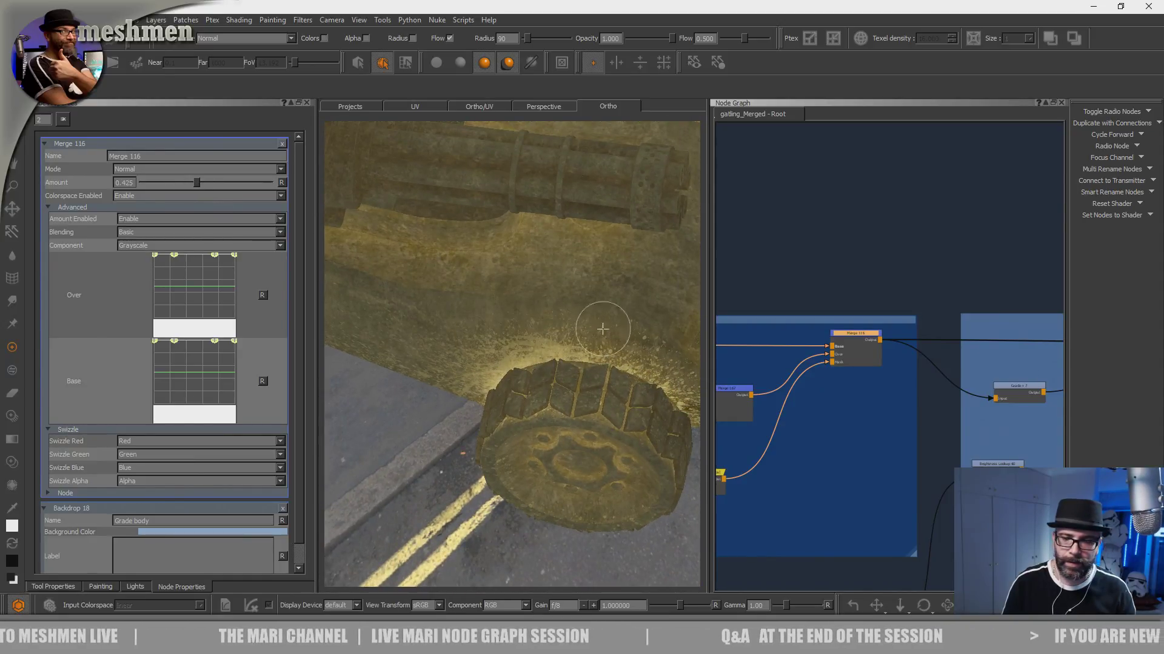
- Examine the whole vehicle and follow the network past OIL to show the Seams group's merge output
{"action": "scroll", "coordinate": [865, 355], "scroll_direction": "down", "scroll_amount": 5}
{"action": "left_click_drag", "start_coordinate": [615, 340], "coordinate": [575, 327], "text": "alt"}
{"action": "right_click_drag", "start_coordinate": [576, 327], "coordinate": [466, 337], "text": "alt"}
{"action": "left_click_drag", "start_coordinate": [466, 336], "coordinate": [532, 322], "text": "alt"}
{"action": "right_click_drag", "start_coordinate": [533, 322], "coordinate": [503, 321], "text": "alt"}
{"action": "left_click_drag", "start_coordinate": [503, 321], "coordinate": [500, 357], "text": "alt"}
{"action": "scroll", "coordinate": [871, 312], "scroll_direction": "down", "scroll_amount": 2}
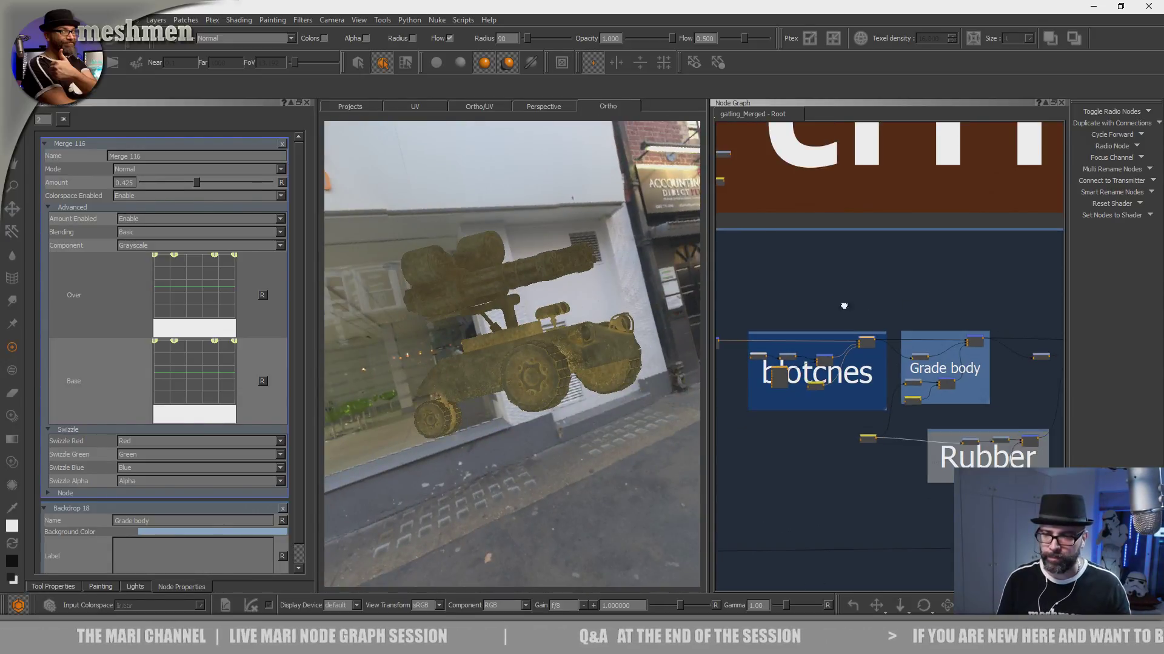
{"action": "middle_click_drag", "start_coordinate": [970, 308], "coordinate": [818, 317]}
{"action": "middle_click_drag", "start_coordinate": [907, 317], "coordinate": [819, 317]}
{"action": "middle_click_drag", "start_coordinate": [907, 341], "coordinate": [819, 342]}
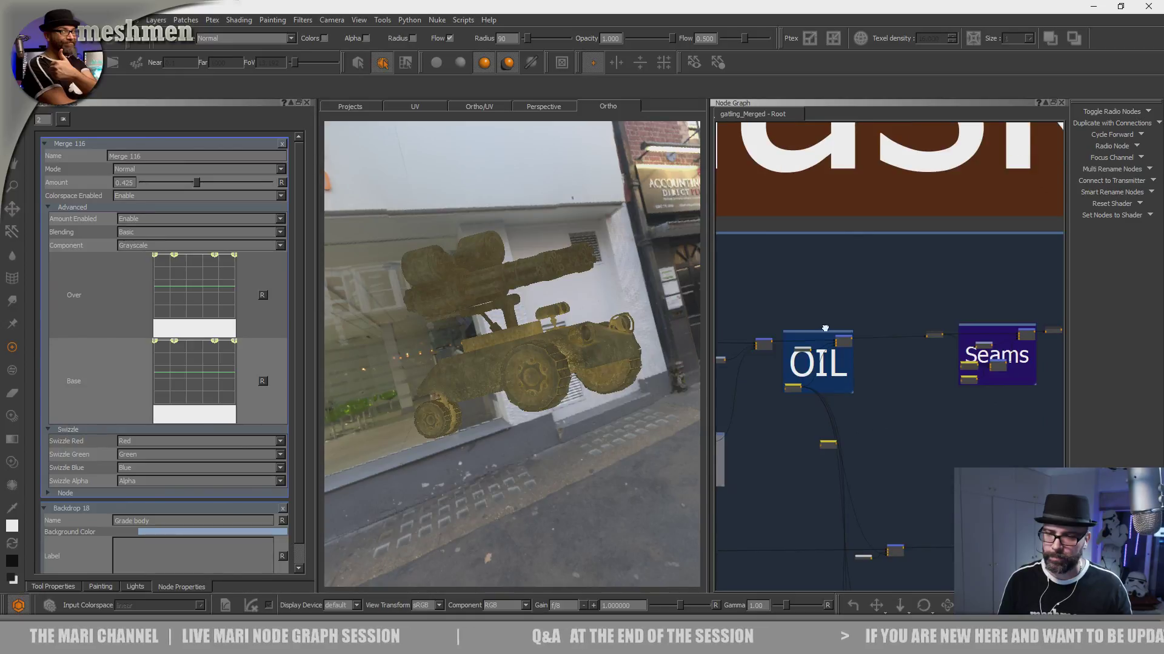
{"action": "middle_click_drag", "start_coordinate": [1061, 339], "coordinate": [897, 341]}
{"action": "left_click", "coordinate": [860, 339]}
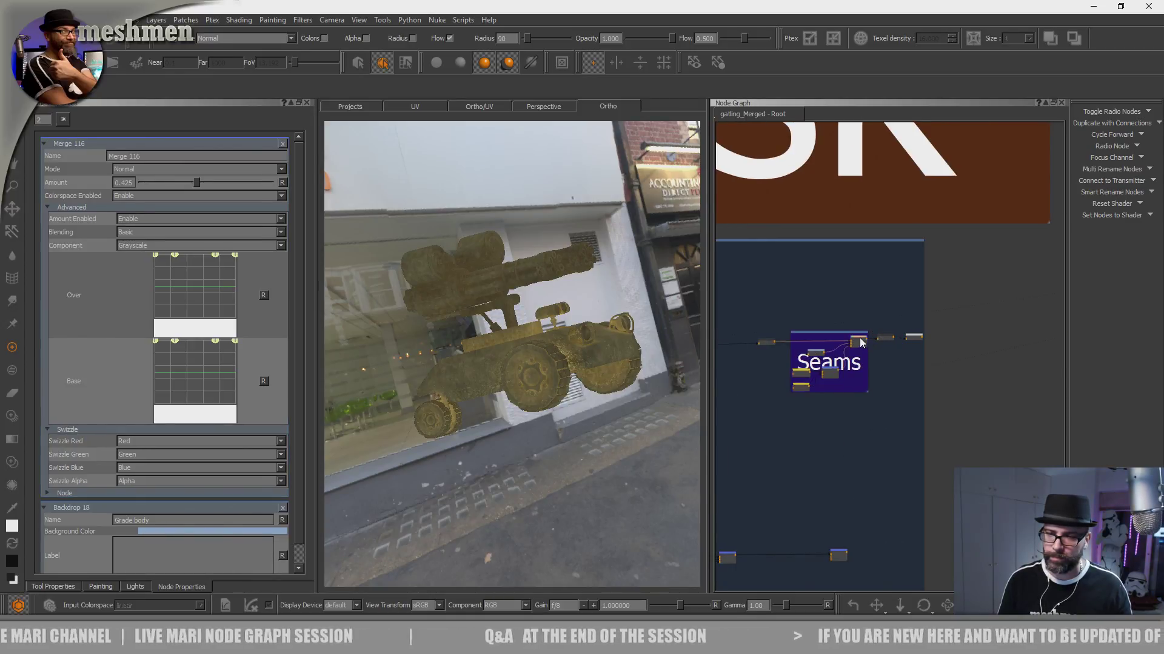
- Examine the combined dirt result on the front wheel, body and gun turret
{"action": "mouse_move", "coordinate": [485, 353]}
{"action": "left_mouse_down", "text": "alt"}
{"action": "mouse_move", "coordinate": [526, 386]}
{"action": "mouse_move", "coordinate": [522, 409]}
{"action": "mouse_move", "coordinate": [556, 352]}
{"action": "left_mouse_up", "text": "alt"}
{"action": "scroll", "coordinate": [522, 409], "scroll_direction": "up", "scroll_amount": 10}
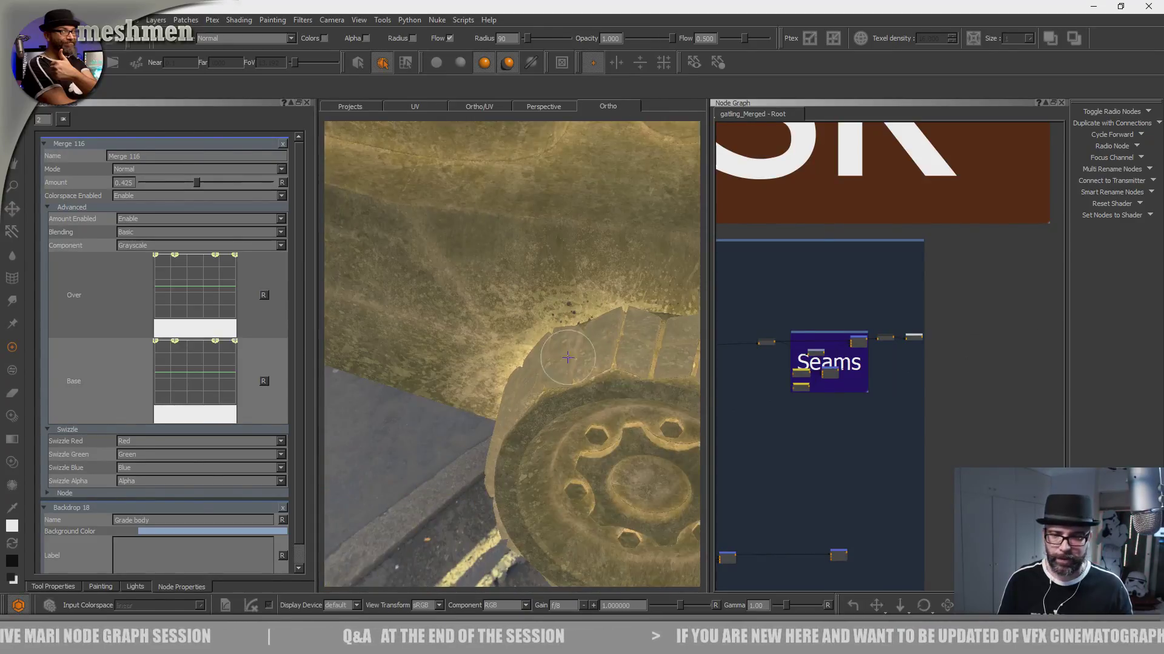
{"action": "middle_click_drag", "start_coordinate": [762, 414], "coordinate": [762, 416]}
{"action": "right_click_drag", "start_coordinate": [572, 413], "coordinate": [522, 405], "text": "alt"}
{"action": "mouse_move", "coordinate": [522, 405]}
{"action": "left_mouse_down", "text": "alt"}
{"action": "mouse_move", "coordinate": [510, 416]}
{"action": "mouse_move", "coordinate": [488, 385]}
{"action": "mouse_move", "coordinate": [518, 389]}
{"action": "left_mouse_up", "text": "alt"}
{"action": "mouse_move", "coordinate": [518, 389]}
{"action": "right_mouse_down", "text": "alt"}
{"action": "mouse_move", "coordinate": [488, 396]}
{"action": "mouse_move", "coordinate": [522, 403]}
{"action": "right_mouse_up", "text": "alt"}
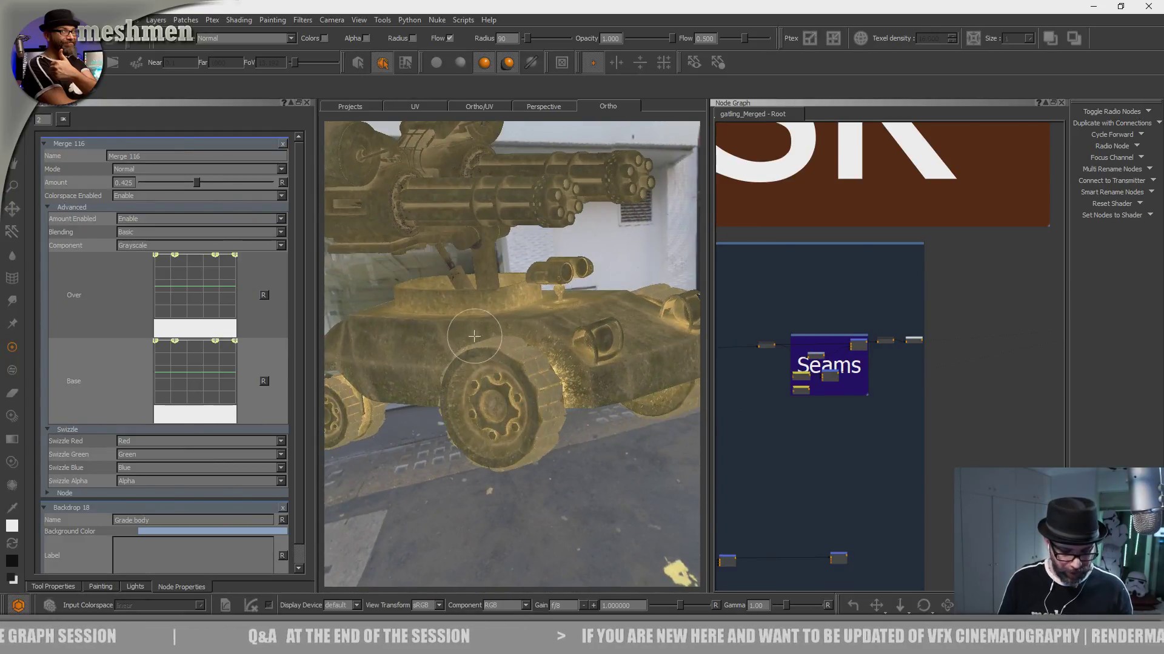
- Display the vehicle with the AiStandard shader instead of the isolated dirt output
{"action": "key", "text": "l"}
{"action": "left_click", "coordinate": [395, 336]}
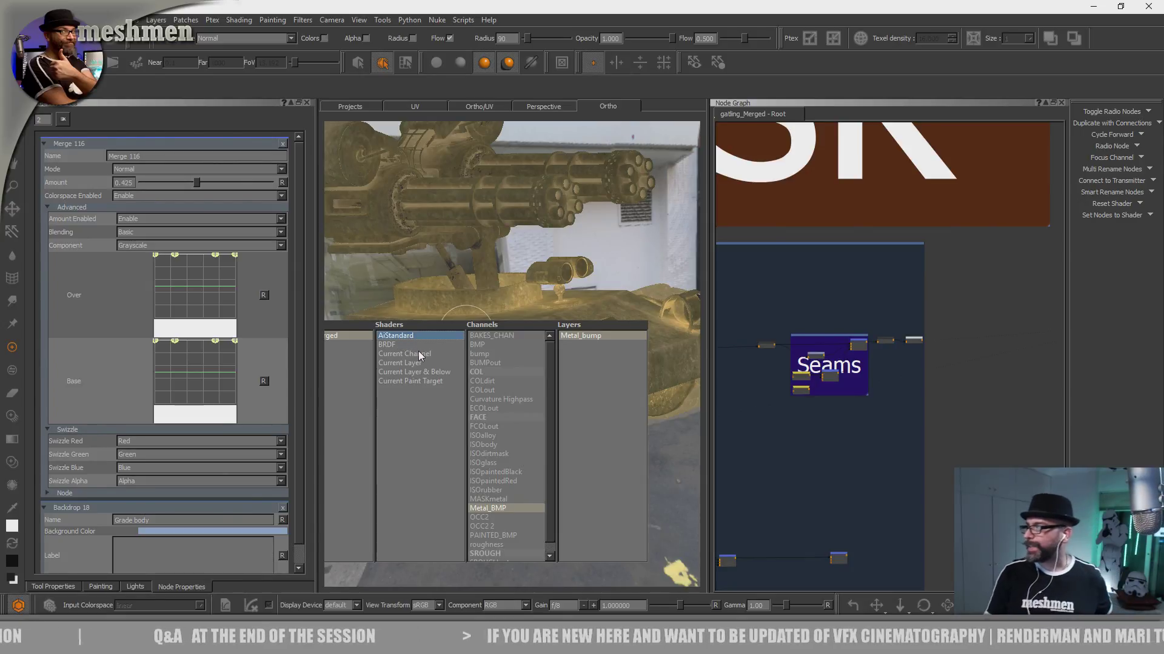
{"action": "key", "text": "Return"}
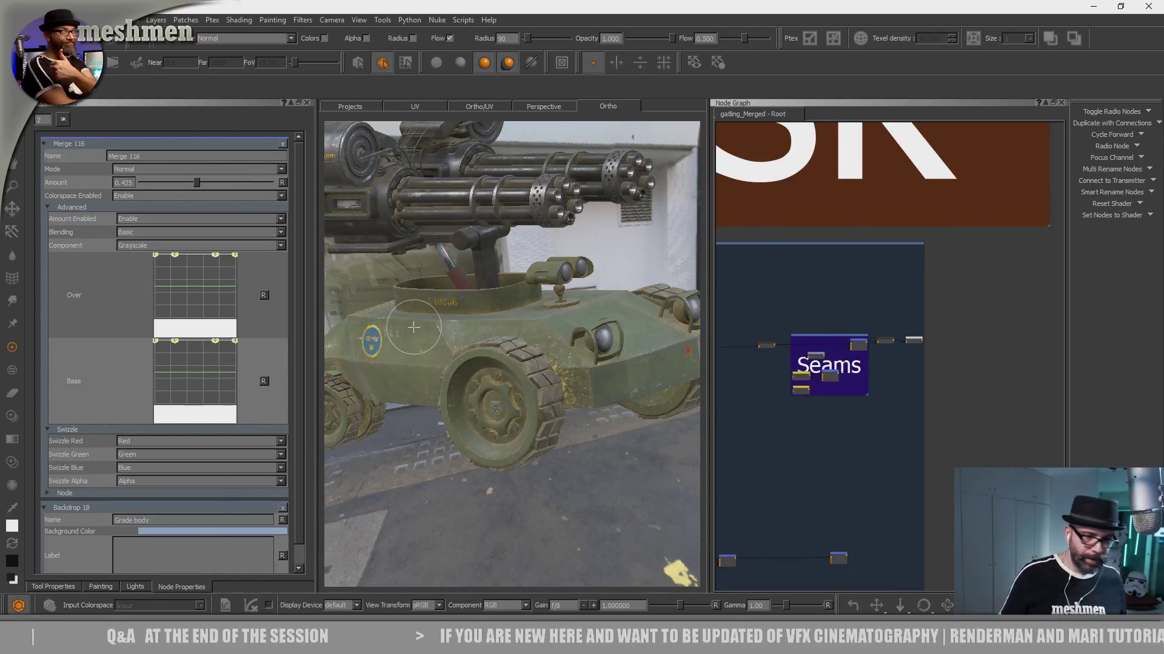
- Examine the shaded material on the wheels, hull and gun turret from several angles
{"action": "right_click_drag", "start_coordinate": [522, 401], "coordinate": [685, 440], "text": "alt"}
{"action": "left_click_drag", "start_coordinate": [534, 363], "coordinate": [468, 434], "text": "alt"}
{"action": "middle_click_drag", "start_coordinate": [467, 433], "coordinate": [431, 545], "text": "alt"}
{"action": "left_click_drag", "start_coordinate": [430, 346], "coordinate": [497, 352], "text": "alt"}
{"action": "middle_click_drag", "start_coordinate": [497, 352], "coordinate": [600, 388], "text": "alt"}
{"action": "mouse_move", "coordinate": [600, 388]}
{"action": "left_mouse_down", "text": "alt"}
{"action": "mouse_move", "coordinate": [574, 376]}
{"action": "mouse_move", "coordinate": [636, 337]}
{"action": "mouse_move", "coordinate": [605, 375]}
{"action": "left_mouse_up", "text": "alt"}
{"action": "right_click_drag", "start_coordinate": [604, 376], "coordinate": [515, 358], "text": "alt"}
{"action": "mouse_move", "coordinate": [515, 358]}
{"action": "left_mouse_down", "text": "alt"}
{"action": "mouse_move", "coordinate": [534, 382]}
{"action": "mouse_move", "coordinate": [514, 416]}
{"action": "mouse_move", "coordinate": [505, 409]}
{"action": "left_mouse_up", "text": "alt"}
{"action": "middle_click_drag", "start_coordinate": [506, 409], "coordinate": [613, 475], "text": "alt"}
{"action": "left_click_drag", "start_coordinate": [613, 475], "coordinate": [553, 402], "text": "alt"}
{"action": "right_click_drag", "start_coordinate": [554, 403], "coordinate": [485, 374], "text": "alt"}
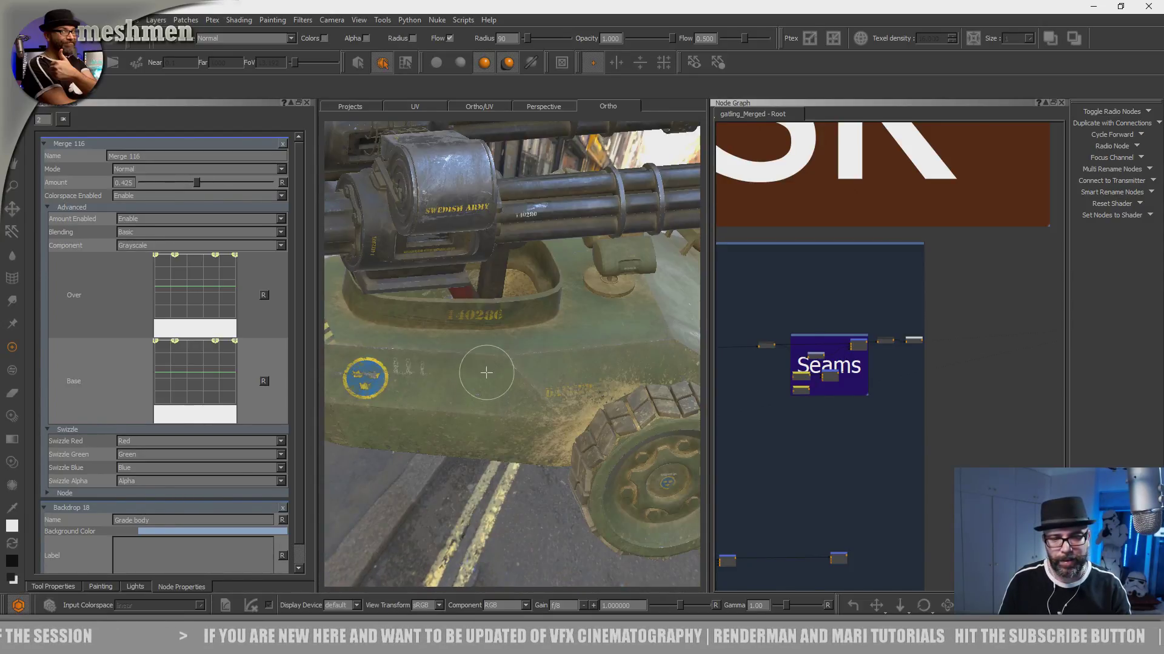
- Examine the dirt on the turret ring up close, followed by the headlights, front hull and both vehicle sides
{"action": "middle_click_drag", "start_coordinate": [486, 374], "coordinate": [589, 423], "text": "alt"}
{"action": "right_click_drag", "start_coordinate": [534, 394], "coordinate": [594, 412], "text": "alt"}
{"action": "left_click_drag", "start_coordinate": [564, 406], "coordinate": [528, 391], "text": "alt"}
{"action": "right_click_drag", "start_coordinate": [478, 388], "coordinate": [519, 402], "text": "alt"}
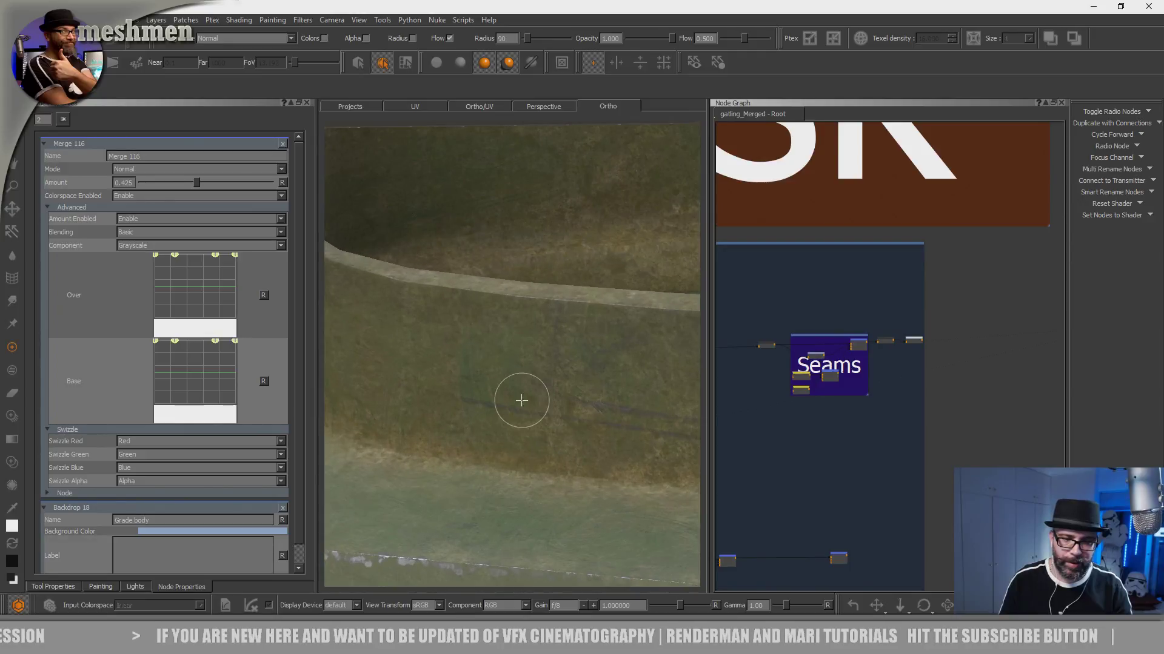
{"action": "middle_click_drag", "start_coordinate": [519, 402], "coordinate": [639, 365], "text": "alt"}
{"action": "left_click_drag", "start_coordinate": [481, 392], "coordinate": [539, 394], "text": "alt"}
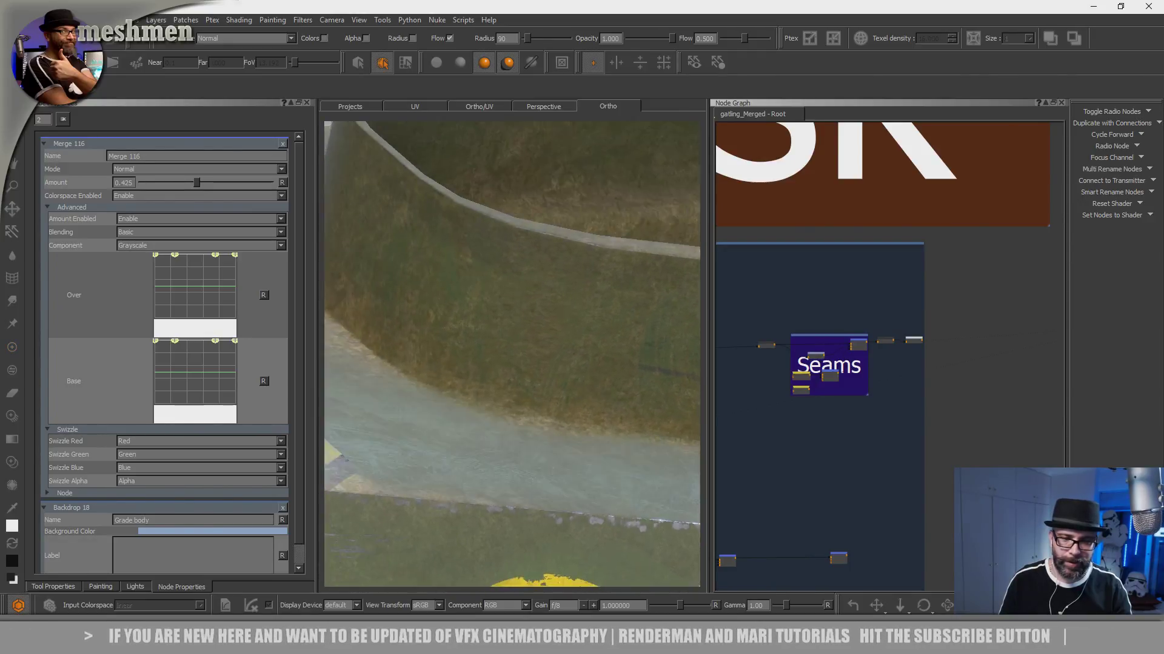
{"action": "right_click_drag", "start_coordinate": [539, 394], "coordinate": [442, 370], "text": "alt"}
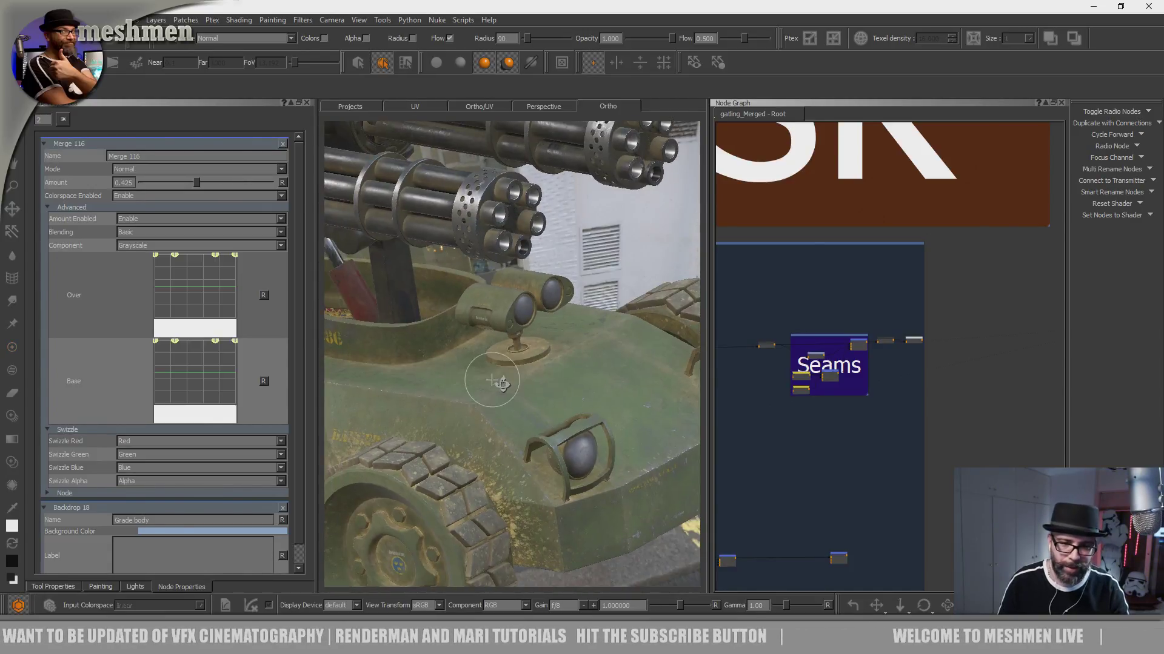
{"action": "left_click_drag", "start_coordinate": [660, 549], "coordinate": [649, 397], "text": "alt"}
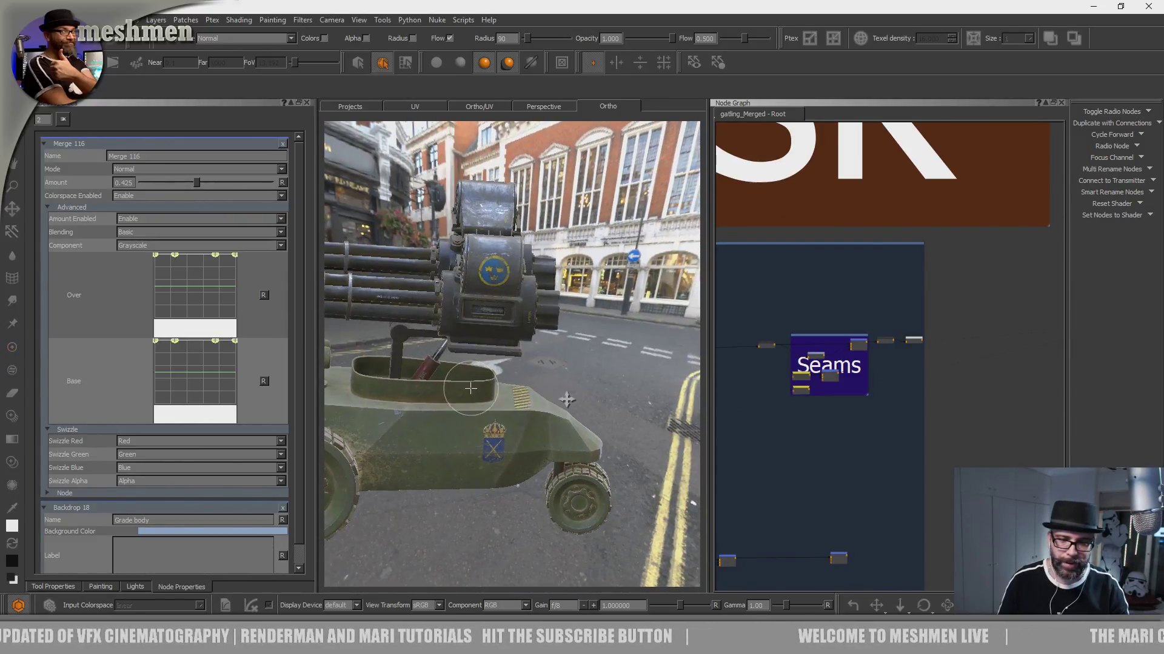
{"action": "left_click_drag", "start_coordinate": [470, 390], "coordinate": [584, 395], "text": "alt"}
{"action": "right_click_drag", "start_coordinate": [584, 394], "coordinate": [585, 343], "text": "alt"}
{"action": "left_click_drag", "start_coordinate": [585, 343], "coordinate": [636, 435], "text": "alt"}
{"action": "middle_click_drag", "start_coordinate": [637, 435], "coordinate": [621, 371], "text": "alt"}
- Find the Grade body group in the network and toggle its merge node to compare the dirt on the hull
{"action": "scroll", "coordinate": [816, 447], "scroll_direction": "down", "scroll_amount": 2}
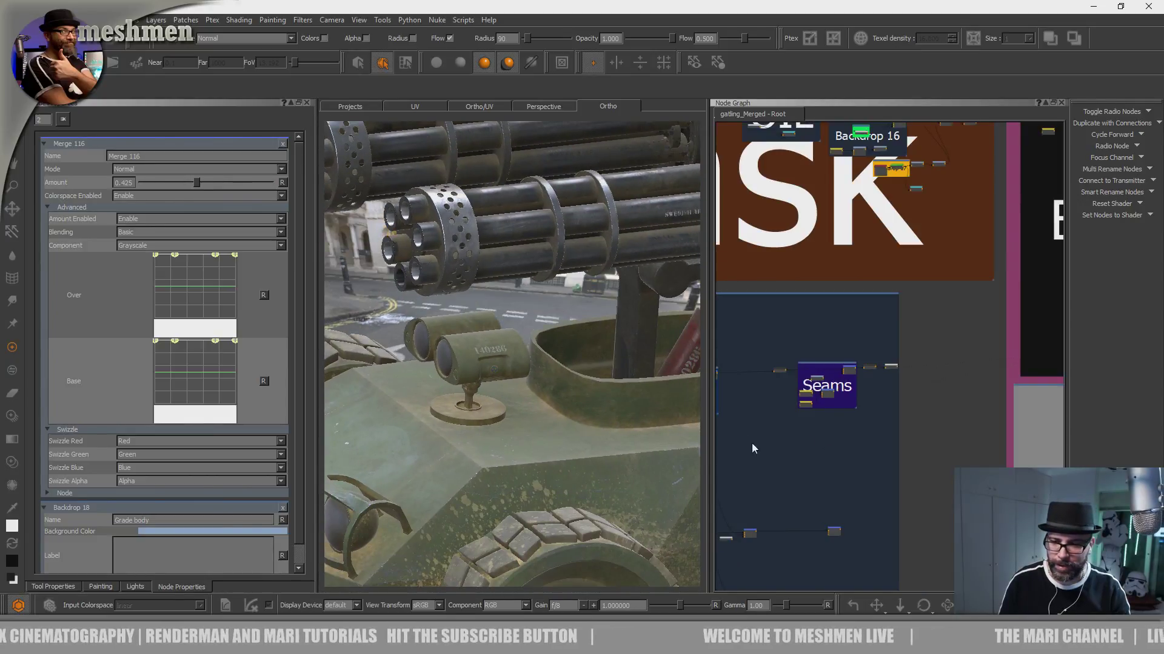
{"action": "middle_click_drag", "start_coordinate": [749, 448], "coordinate": [987, 431]}
{"action": "middle_click_drag", "start_coordinate": [815, 436], "coordinate": [971, 440]}
{"action": "left_click_drag", "start_coordinate": [597, 449], "coordinate": [525, 418], "text": "alt"}
{"action": "right_click_drag", "start_coordinate": [524, 418], "coordinate": [591, 425], "text": "alt"}
{"action": "scroll", "coordinate": [966, 358], "scroll_direction": "up", "scroll_amount": 3}
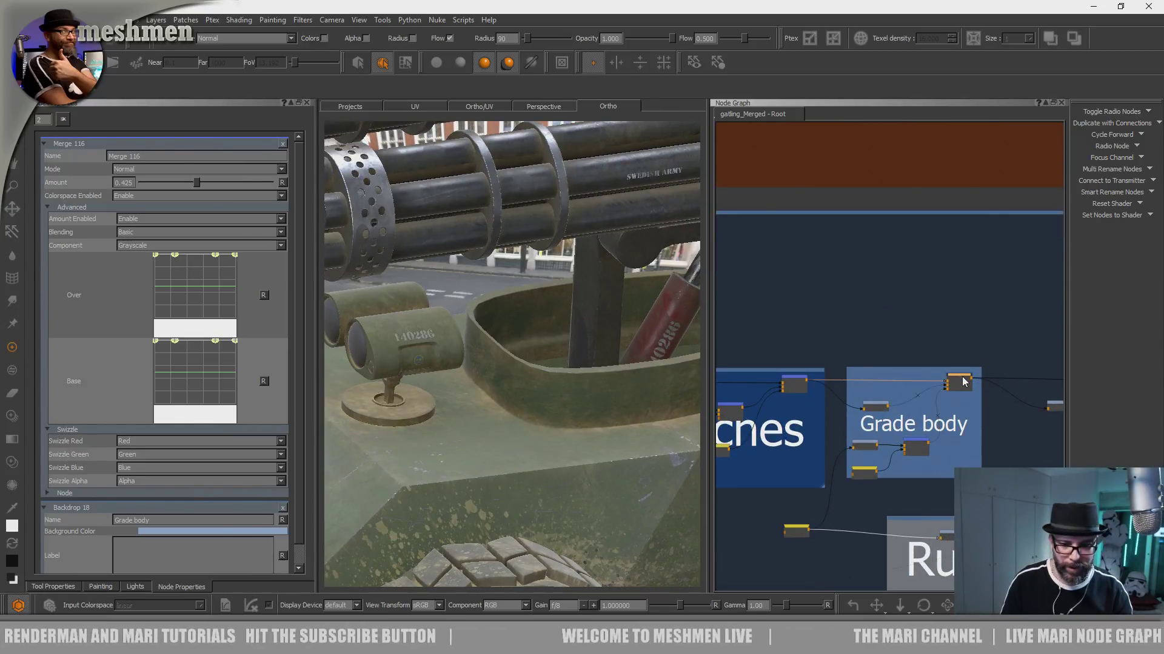
{"action": "key", "text": "1"}
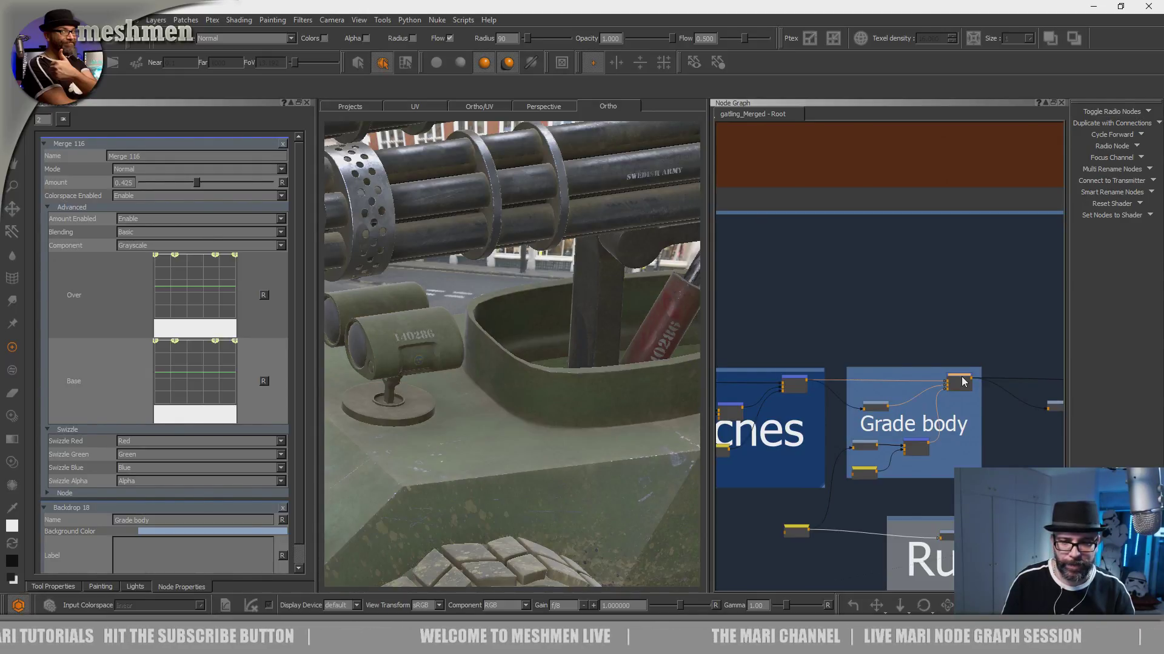
- Examine the graded body dirt around the turret ring, the red piston and the hull
{"action": "left_click_drag", "start_coordinate": [609, 431], "coordinate": [603, 415], "text": "alt"}
{"action": "middle_click_drag", "start_coordinate": [603, 415], "coordinate": [531, 453], "text": "alt"}
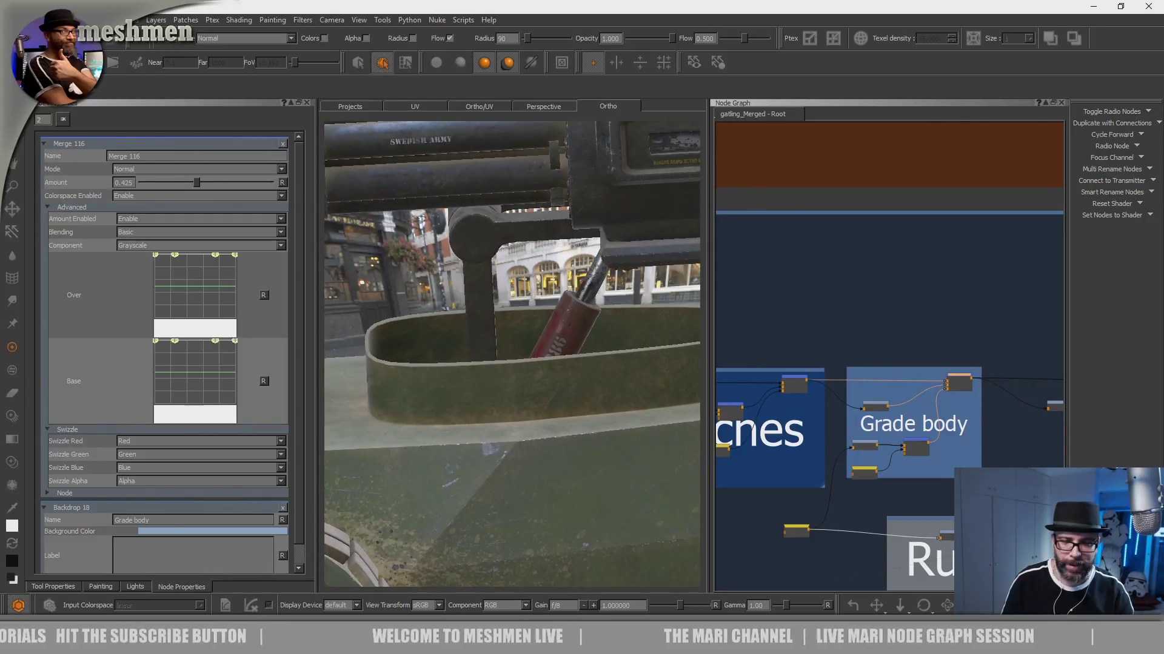
{"action": "right_click_drag", "start_coordinate": [531, 453], "coordinate": [595, 461], "text": "alt"}
{"action": "left_click_drag", "start_coordinate": [595, 461], "coordinate": [588, 449], "text": "alt"}
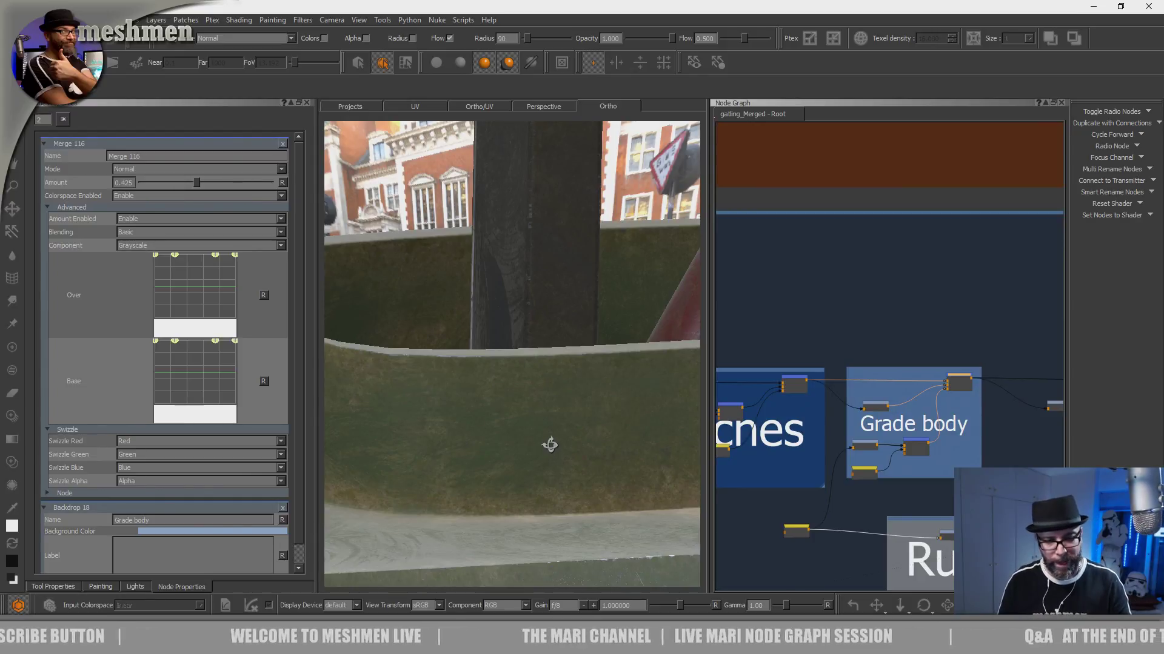
{"action": "mouse_move", "coordinate": [502, 435]}
{"action": "left_mouse_down", "text": "alt"}
{"action": "mouse_move", "coordinate": [513, 431]}
{"action": "mouse_move", "coordinate": [512, 455]}
{"action": "mouse_move", "coordinate": [485, 447]}
{"action": "left_mouse_up", "text": "alt"}
{"action": "right_click_drag", "start_coordinate": [484, 447], "coordinate": [400, 406], "text": "alt"}
{"action": "middle_click_drag", "start_coordinate": [500, 365], "coordinate": [485, 467], "text": "alt"}
{"action": "left_click_drag", "start_coordinate": [485, 467], "coordinate": [424, 439], "text": "alt"}
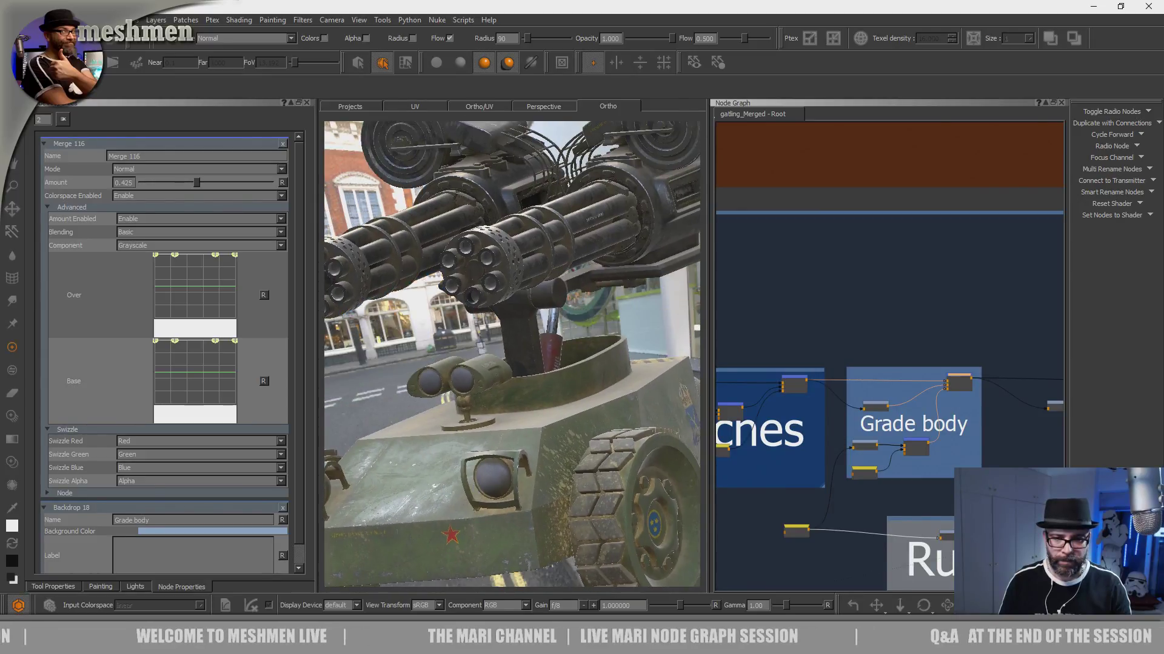
{"action": "right_click_drag", "start_coordinate": [424, 439], "coordinate": [571, 462], "text": "alt"}
{"action": "left_click_drag", "start_coordinate": [572, 462], "coordinate": [581, 504], "text": "alt"}
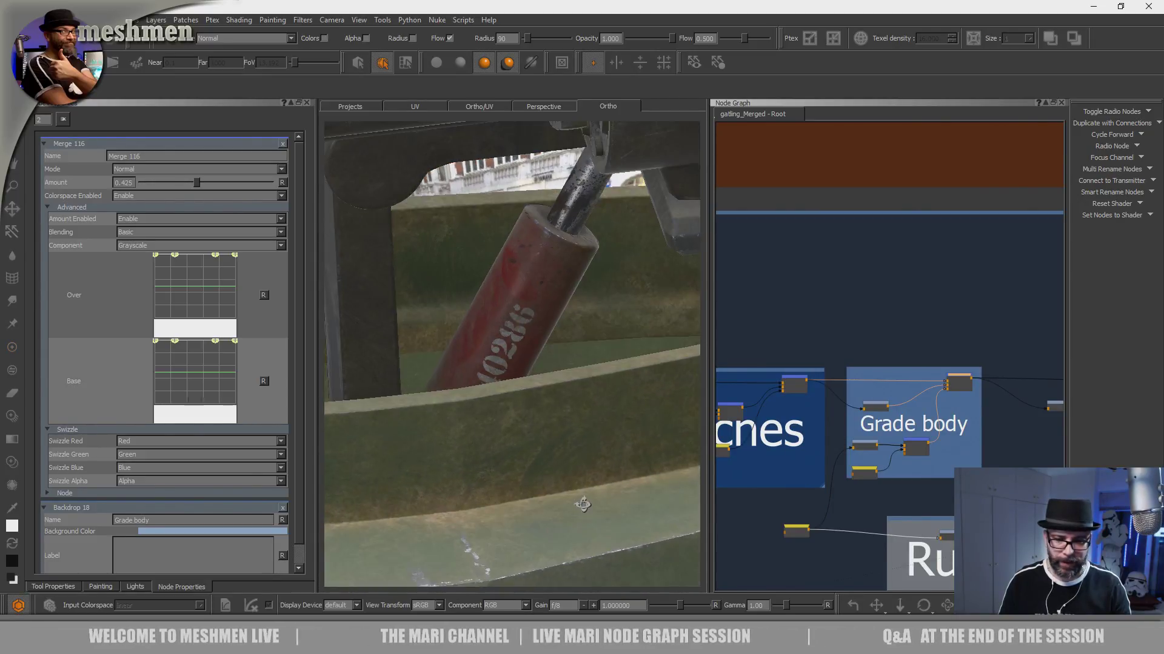
{"action": "right_click_drag", "start_coordinate": [582, 504], "coordinate": [595, 574], "text": "alt"}
{"action": "mouse_move", "coordinate": [594, 573]}
{"action": "left_mouse_down", "text": "alt"}
{"action": "mouse_move", "coordinate": [643, 464]}
{"action": "mouse_move", "coordinate": [372, 384]}
{"action": "mouse_move", "coordinate": [423, 419]}
{"action": "mouse_move", "coordinate": [548, 459]}
{"action": "mouse_move", "coordinate": [489, 438]}
{"action": "left_mouse_up", "text": "alt"}
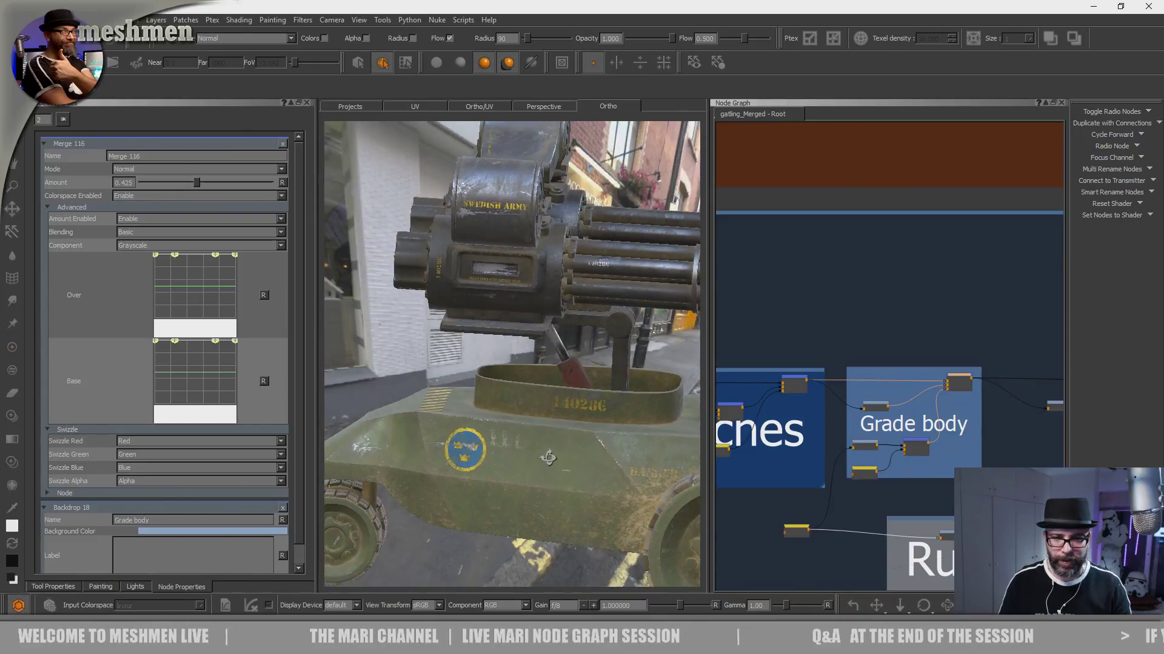
{"action": "middle_click_drag", "start_coordinate": [488, 438], "coordinate": [486, 476], "text": "alt"}
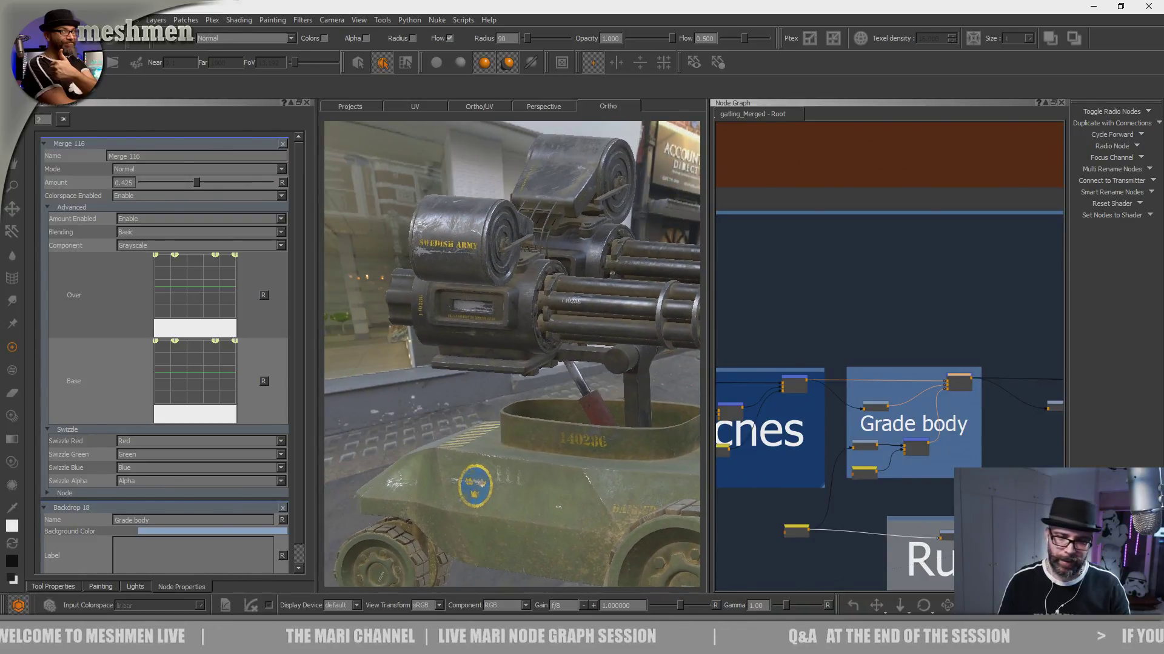
{"action": "right_click_drag", "start_coordinate": [486, 476], "coordinate": [462, 438], "text": "alt"}
- Hide the node graph and close the side palettes so the canvas fills the workspace
{"action": "mouse_move", "coordinate": [462, 438]}
{"action": "left_mouse_down", "text": "alt"}
{"action": "mouse_move", "coordinate": [494, 423]}
{"action": "mouse_move", "coordinate": [447, 424]}
{"action": "mouse_move", "coordinate": [334, 383]}
{"action": "mouse_move", "coordinate": [371, 408]}
{"action": "mouse_move", "coordinate": [458, 424]}
{"action": "mouse_move", "coordinate": [683, 394]}
{"action": "mouse_move", "coordinate": [737, 364]}
{"action": "left_mouse_up", "text": "alt"}
{"action": "mouse_move", "coordinate": [526, 432]}
{"action": "left_mouse_down", "text": "alt"}
{"action": "mouse_move", "coordinate": [629, 393]}
{"action": "mouse_move", "coordinate": [546, 443]}
{"action": "mouse_move", "coordinate": [441, 429]}
{"action": "mouse_move", "coordinate": [538, 384]}
{"action": "mouse_move", "coordinate": [614, 326]}
{"action": "mouse_move", "coordinate": [571, 356]}
{"action": "left_mouse_up", "text": "alt"}
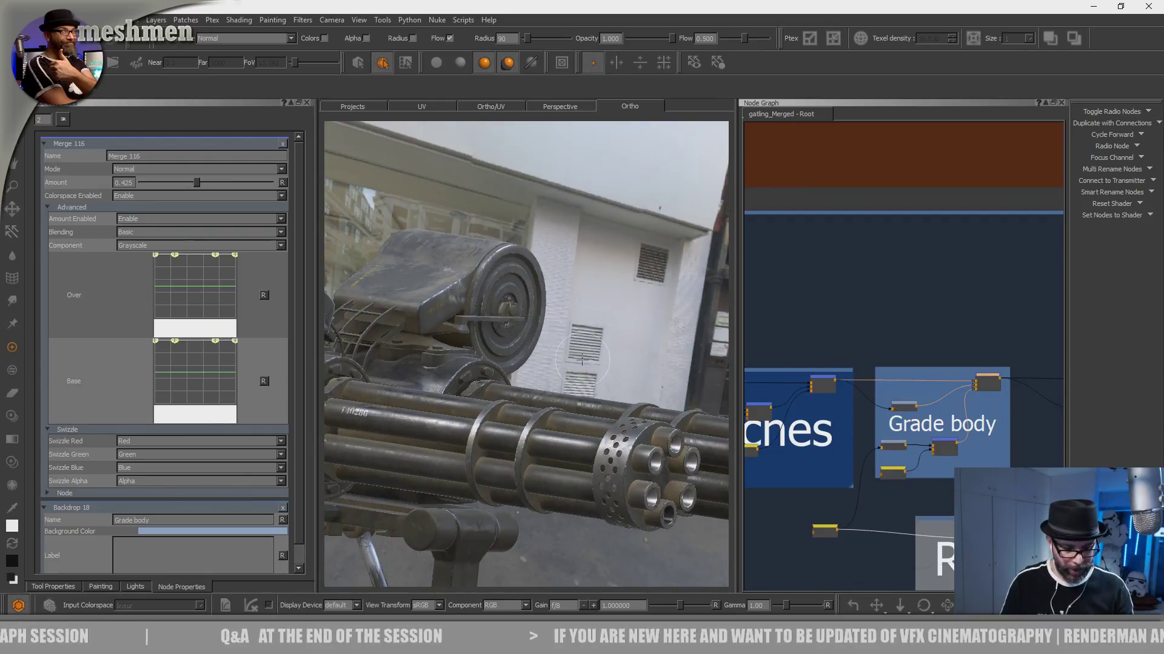
{"action": "key", "text": "n"}
{"action": "key", "text": "n"}
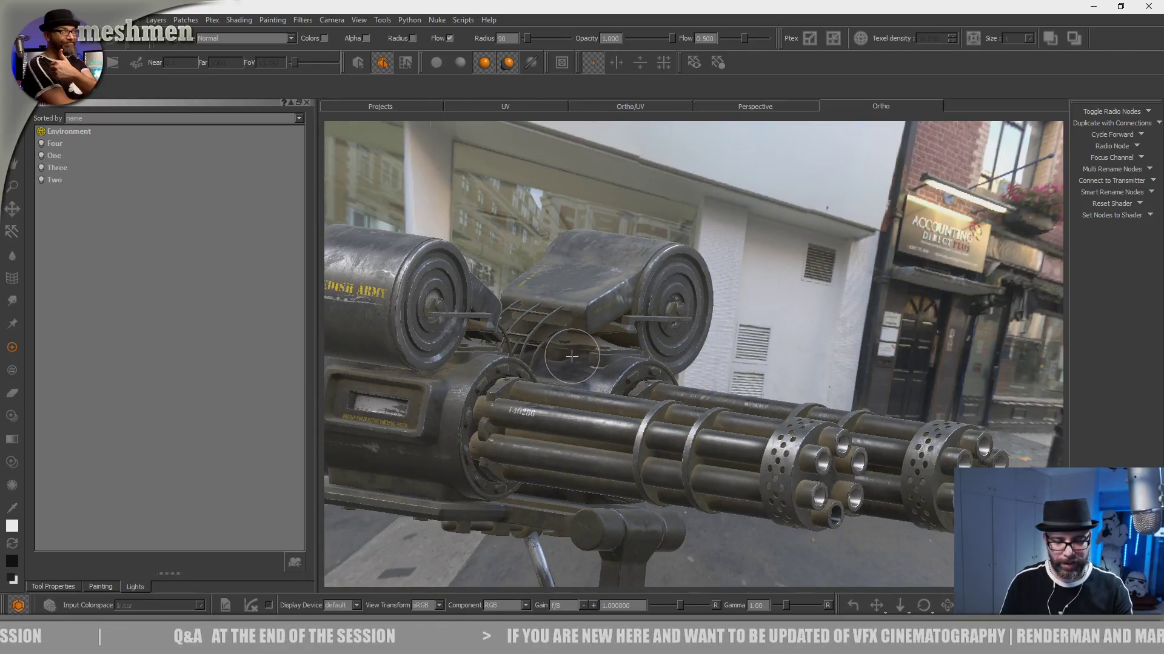
{"action": "left_click", "coordinate": [308, 102]}
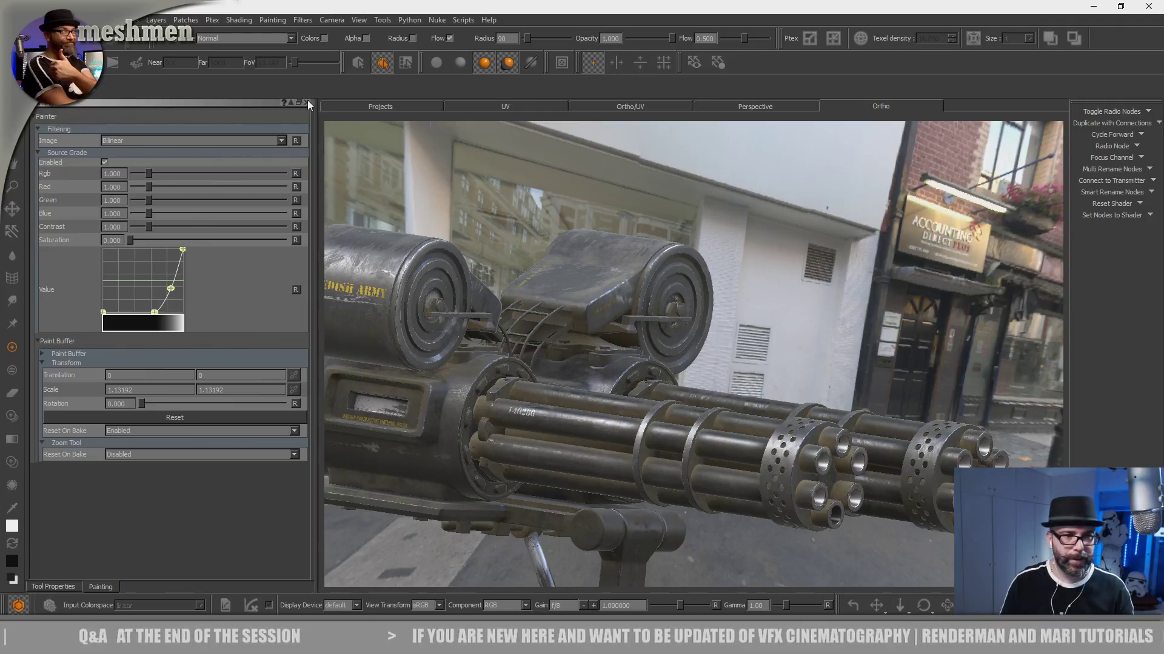
{"action": "left_click", "coordinate": [307, 101]}
{"action": "left_click", "coordinate": [308, 102]}
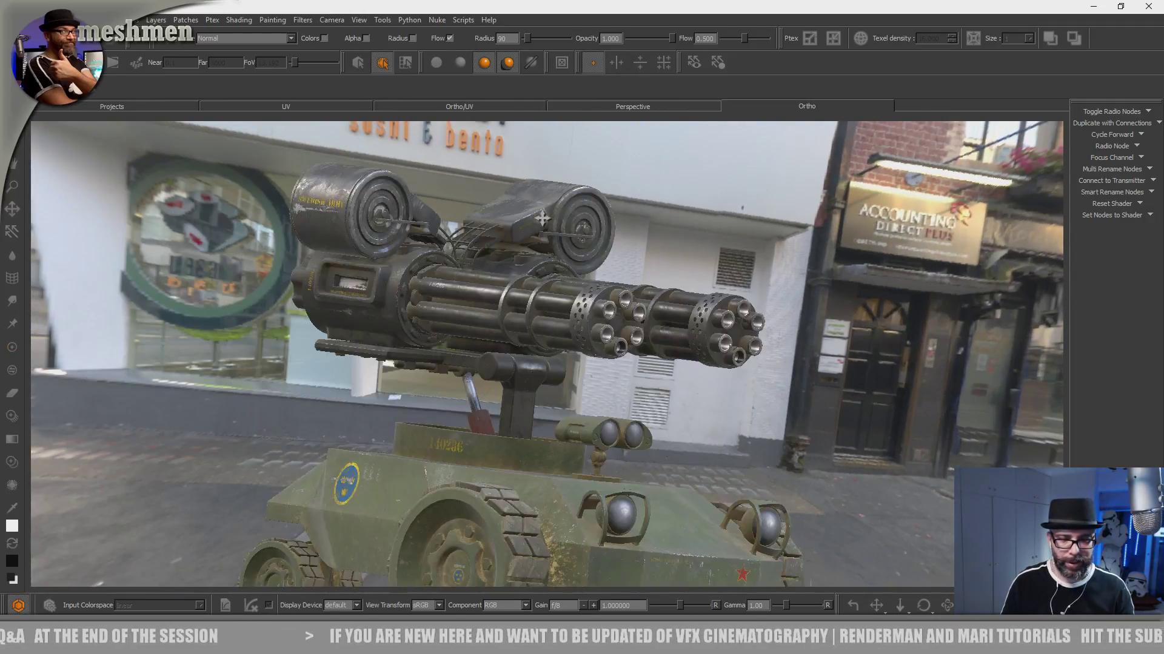
- Review the gun barrels and the whole vehicle in the enlarged canvas
{"action": "middle_click_drag", "start_coordinate": [542, 218], "coordinate": [550, 187], "text": "alt"}
{"action": "left_click_drag", "start_coordinate": [549, 188], "coordinate": [733, 203], "text": "alt"}
{"action": "left_click_drag", "start_coordinate": [721, 333], "coordinate": [802, 387], "text": "alt"}
{"action": "right_click_drag", "start_coordinate": [802, 387], "coordinate": [687, 370], "text": "alt"}
{"action": "left_click_drag", "start_coordinate": [687, 371], "coordinate": [708, 185], "text": "alt"}
- Reopen the Lights palette and load windy4K.hdr from the HDR indoor windyridge folder as the Environment light's image
{"action": "right_click", "coordinate": [709, 27]}
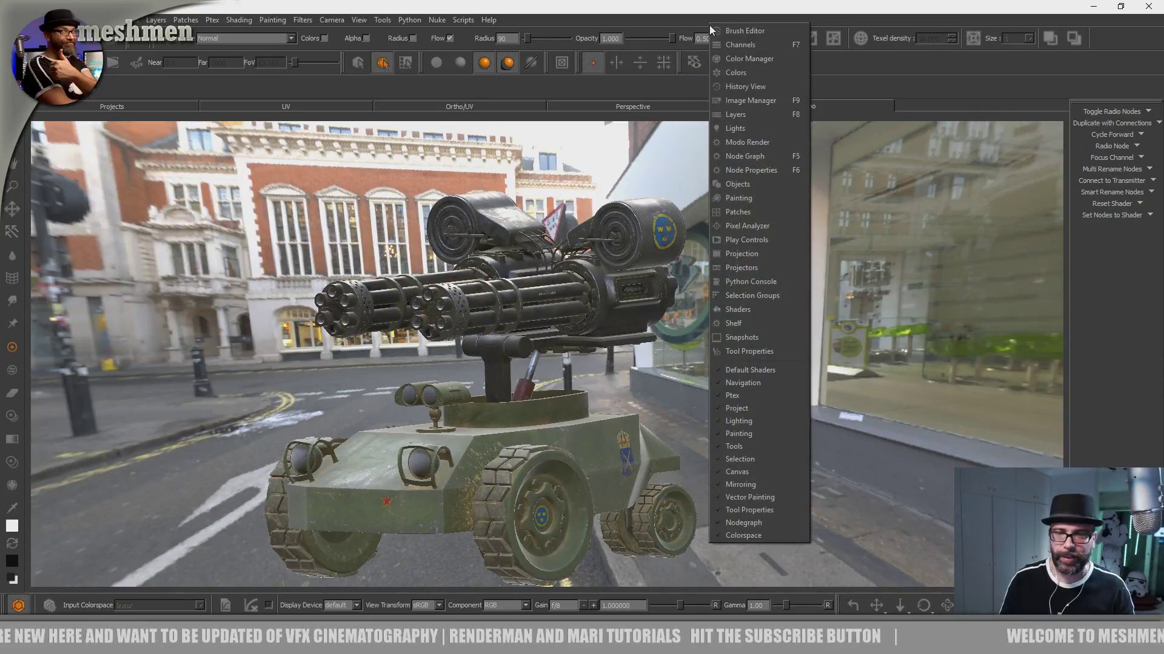
{"action": "left_click", "coordinate": [742, 130]}
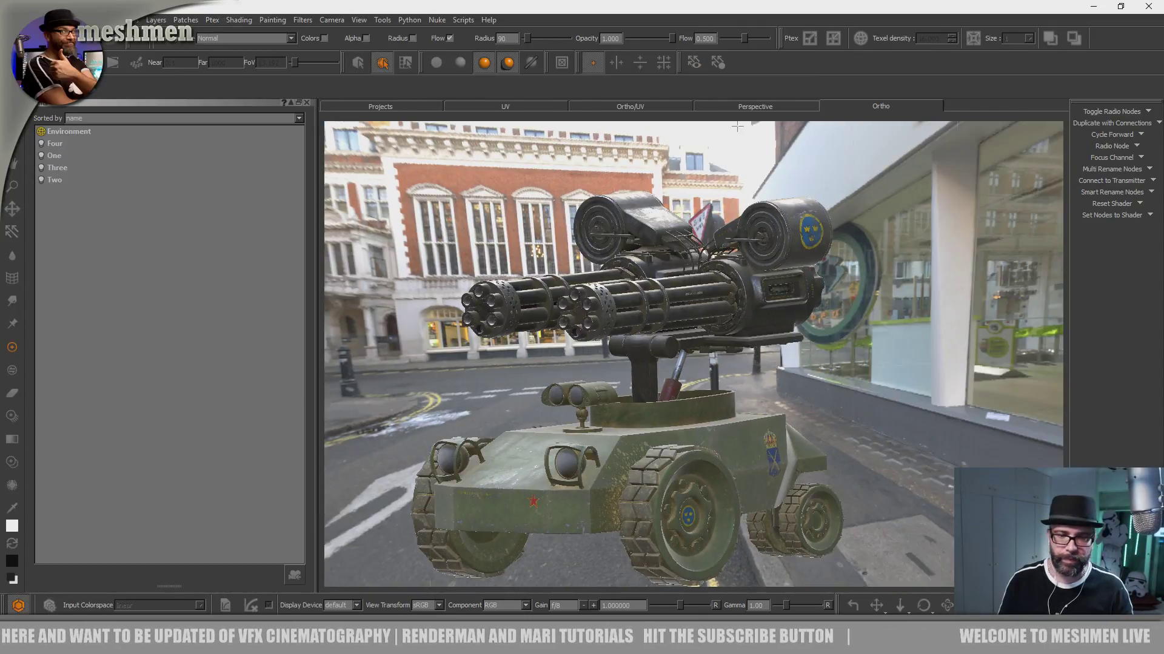
{"action": "left_click", "coordinate": [67, 132]}
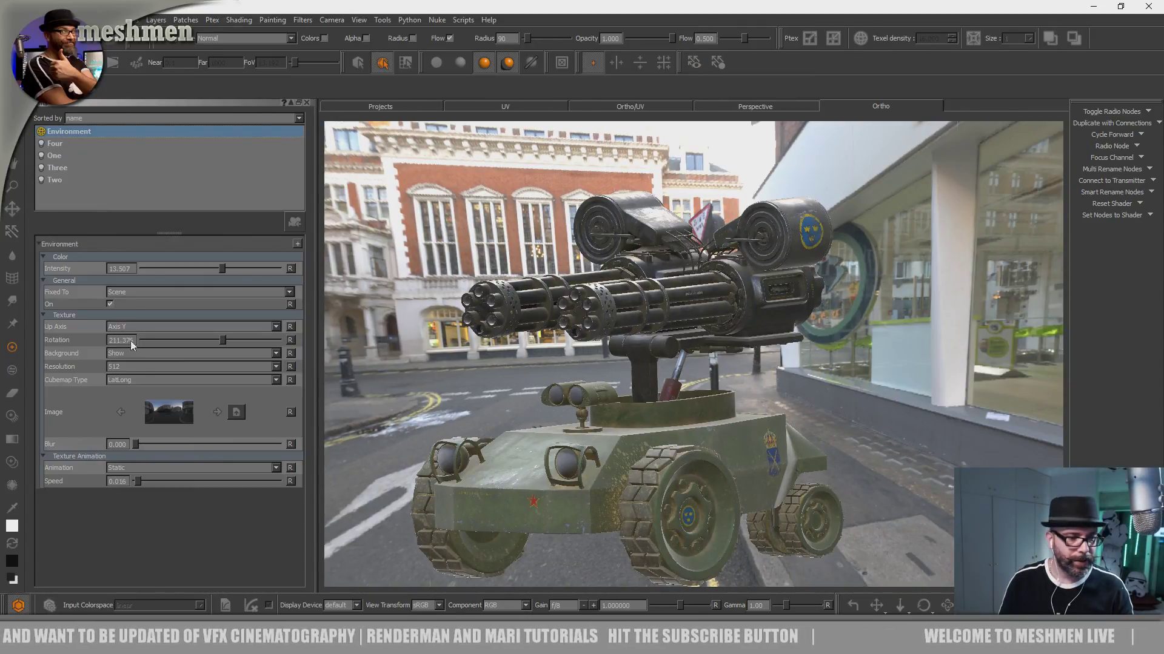
{"action": "left_click", "coordinate": [236, 412]}
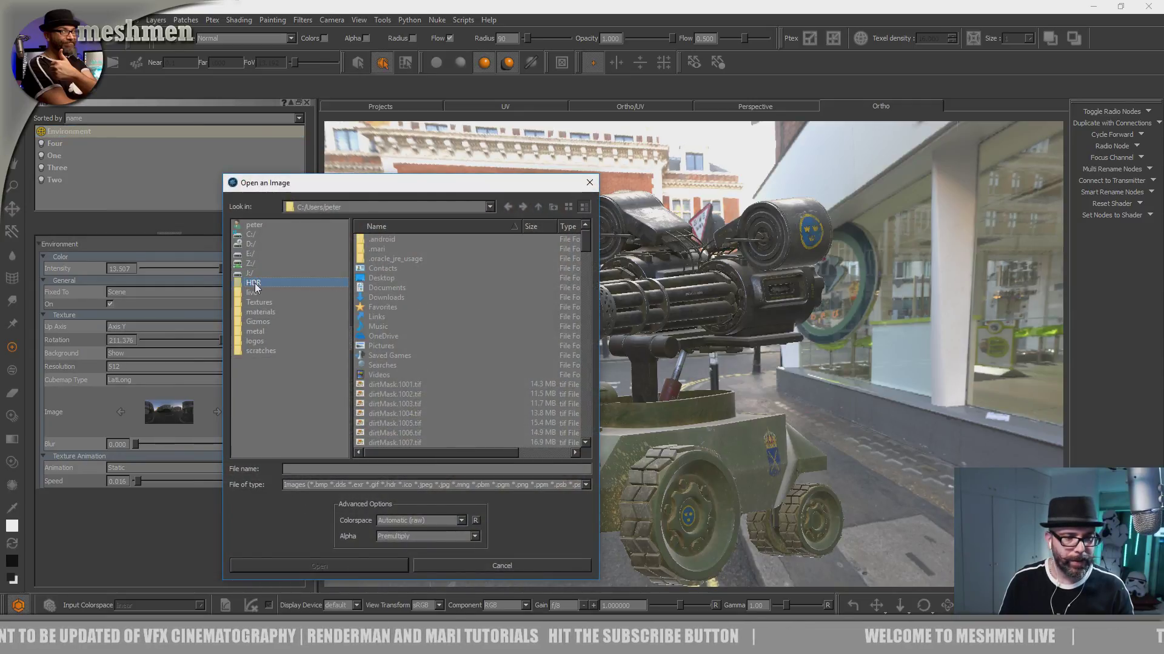
{"action": "left_click", "coordinate": [254, 283]}
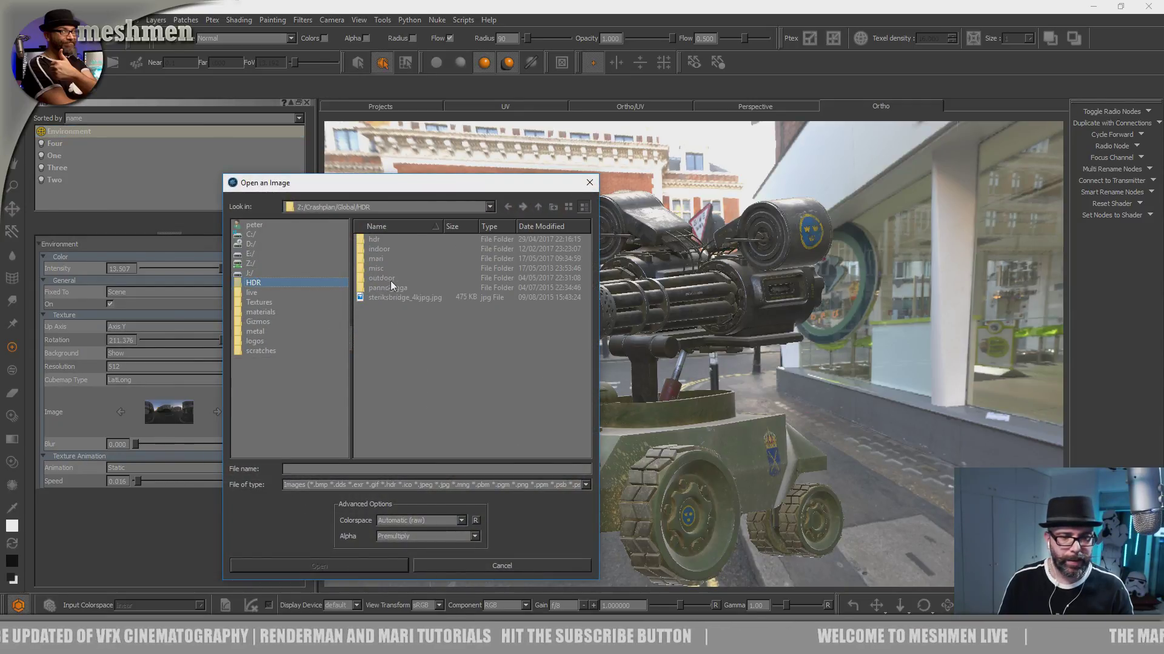
{"action": "left_click", "coordinate": [377, 249]}
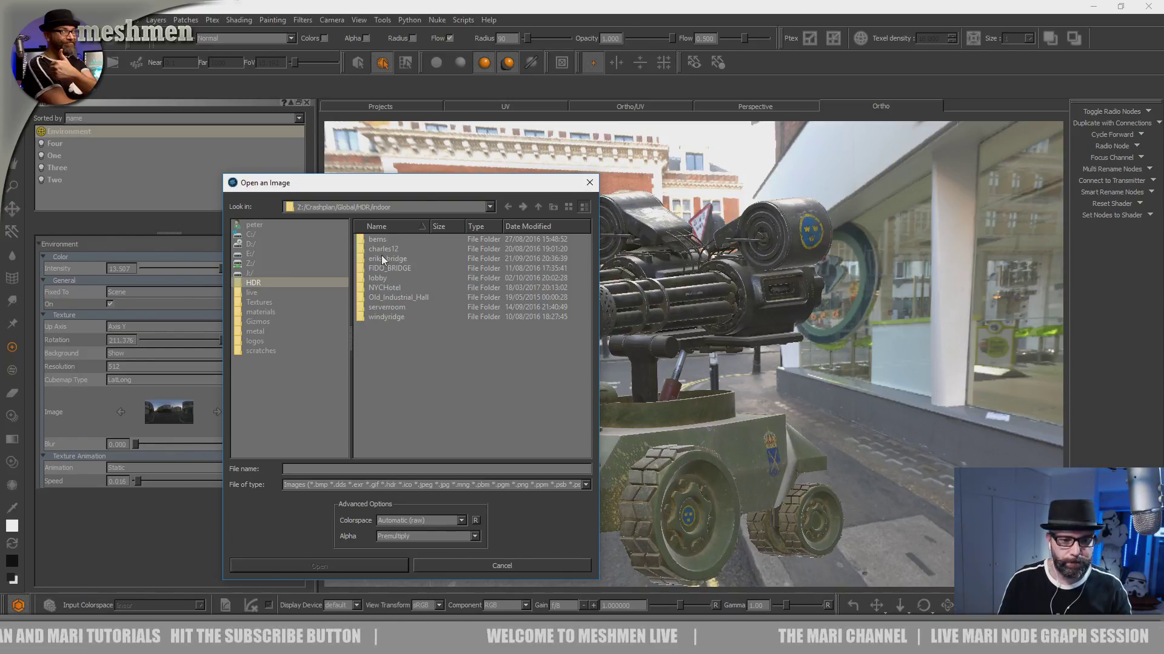
{"action": "double_click", "coordinate": [394, 317]}
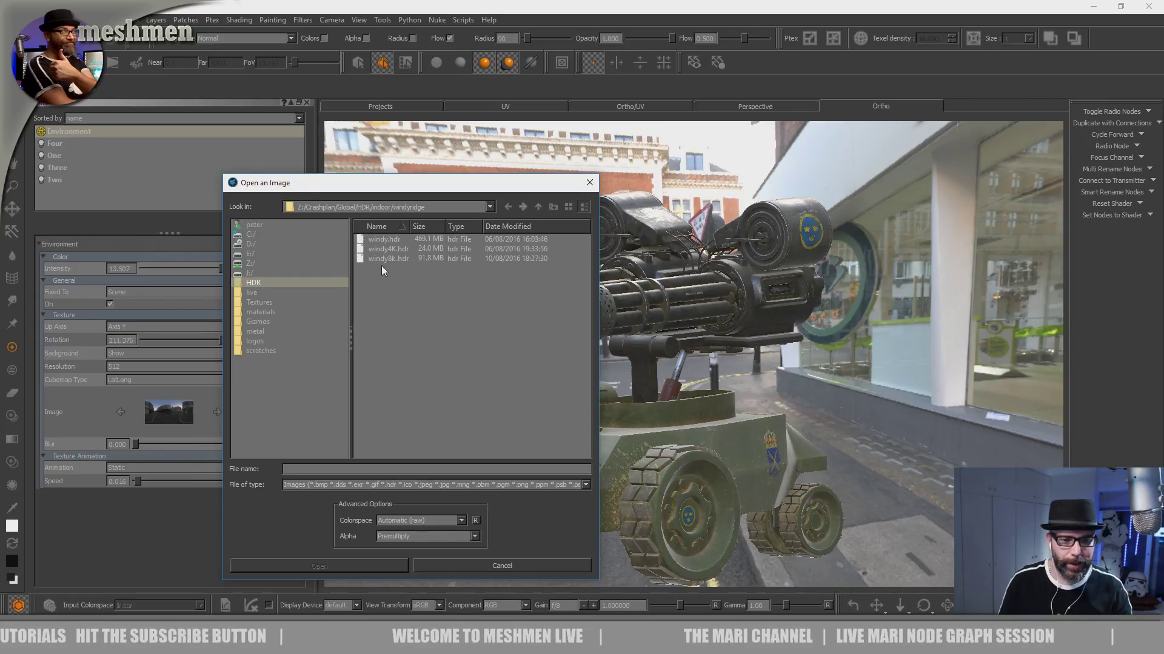
{"action": "double_click", "coordinate": [392, 249]}
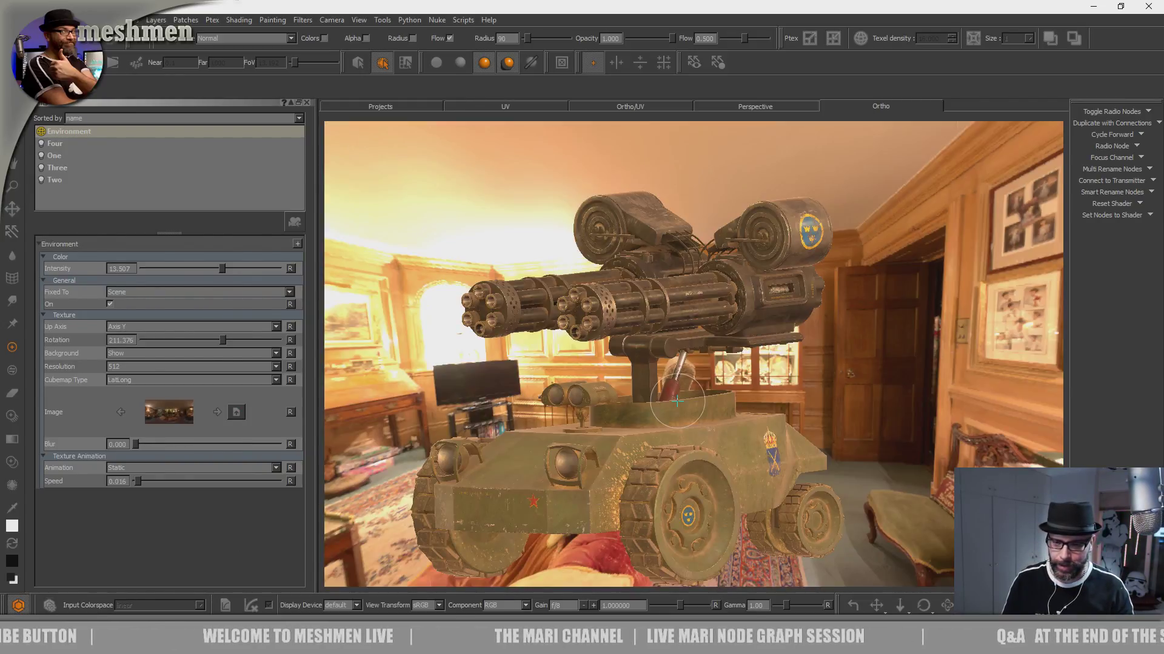
- Lower the Environment light's intensity to about 3.48 and check the vehicle in the wood-panelled room lighting
{"action": "left_click_drag", "start_coordinate": [682, 446], "coordinate": [765, 433], "text": "alt"}
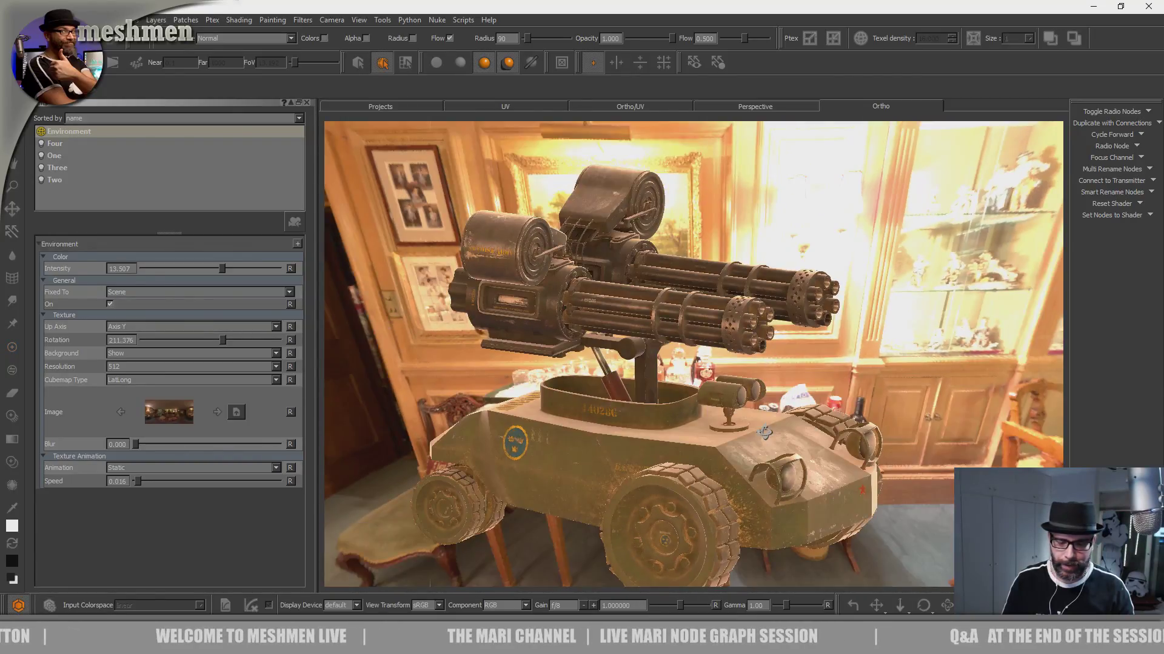
{"action": "left_click_drag", "start_coordinate": [208, 269], "coordinate": [170, 271]}
{"action": "left_click_drag", "start_coordinate": [521, 387], "coordinate": [659, 417], "text": "alt"}
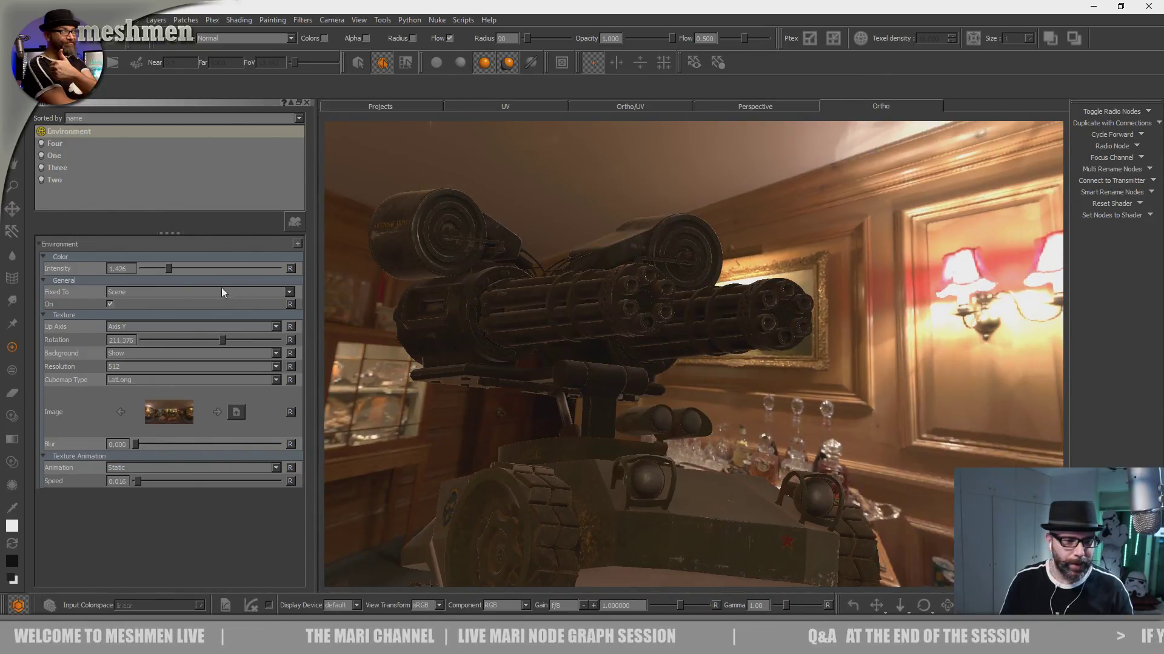
{"action": "left_click_drag", "start_coordinate": [168, 270], "coordinate": [187, 271]}
{"action": "mouse_move", "coordinate": [576, 370]}
{"action": "left_mouse_down", "text": "alt"}
{"action": "mouse_move", "coordinate": [667, 386]}
{"action": "mouse_move", "coordinate": [625, 435]}
{"action": "mouse_move", "coordinate": [537, 416]}
{"action": "mouse_move", "coordinate": [685, 408]}
{"action": "mouse_move", "coordinate": [742, 420]}
{"action": "mouse_move", "coordinate": [606, 411]}
{"action": "left_mouse_up", "text": "alt"}
{"action": "mouse_move", "coordinate": [502, 427]}
{"action": "left_mouse_down", "text": "alt"}
{"action": "mouse_move", "coordinate": [670, 462]}
{"action": "mouse_move", "coordinate": [837, 462]}
{"action": "mouse_move", "coordinate": [694, 454]}
{"action": "mouse_move", "coordinate": [738, 439]}
{"action": "mouse_move", "coordinate": [672, 434]}
{"action": "mouse_move", "coordinate": [692, 421]}
{"action": "left_mouse_up", "text": "alt"}
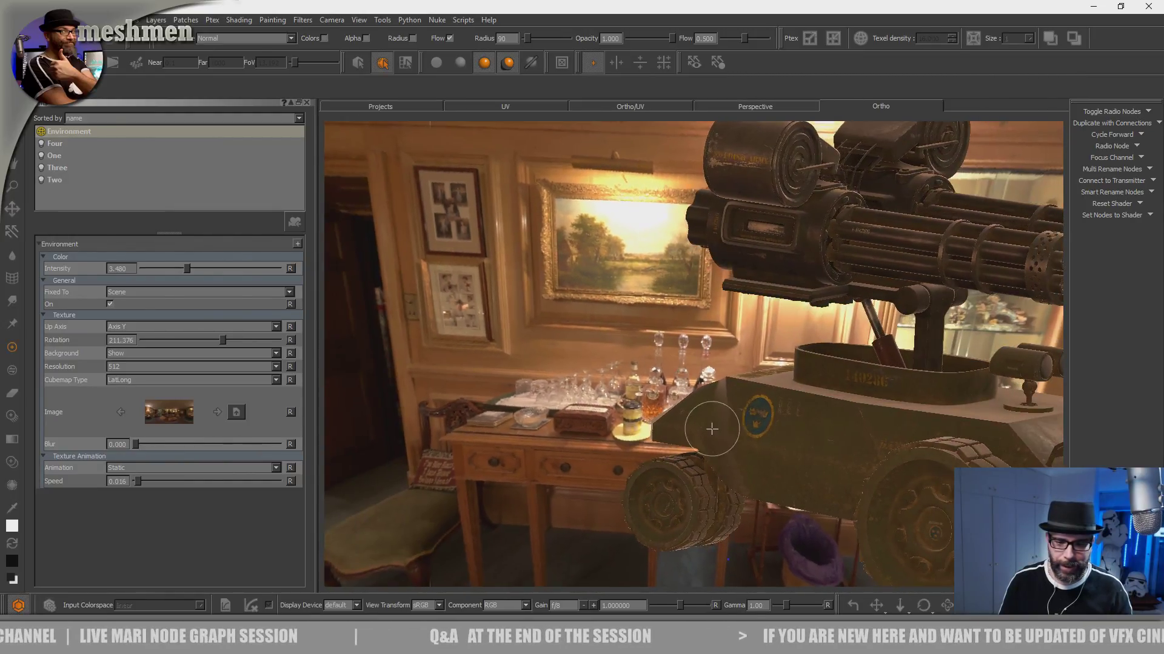
{"action": "mouse_move", "coordinate": [595, 404]}
{"action": "left_mouse_down", "text": "alt"}
{"action": "mouse_move", "coordinate": [635, 364]}
{"action": "mouse_move", "coordinate": [660, 390]}
{"action": "mouse_move", "coordinate": [689, 383]}
{"action": "mouse_move", "coordinate": [683, 410]}
{"action": "mouse_move", "coordinate": [625, 419]}
{"action": "mouse_move", "coordinate": [618, 440]}
{"action": "mouse_move", "coordinate": [642, 483]}
{"action": "mouse_move", "coordinate": [790, 444]}
{"action": "mouse_move", "coordinate": [772, 424]}
{"action": "left_mouse_up", "text": "alt"}
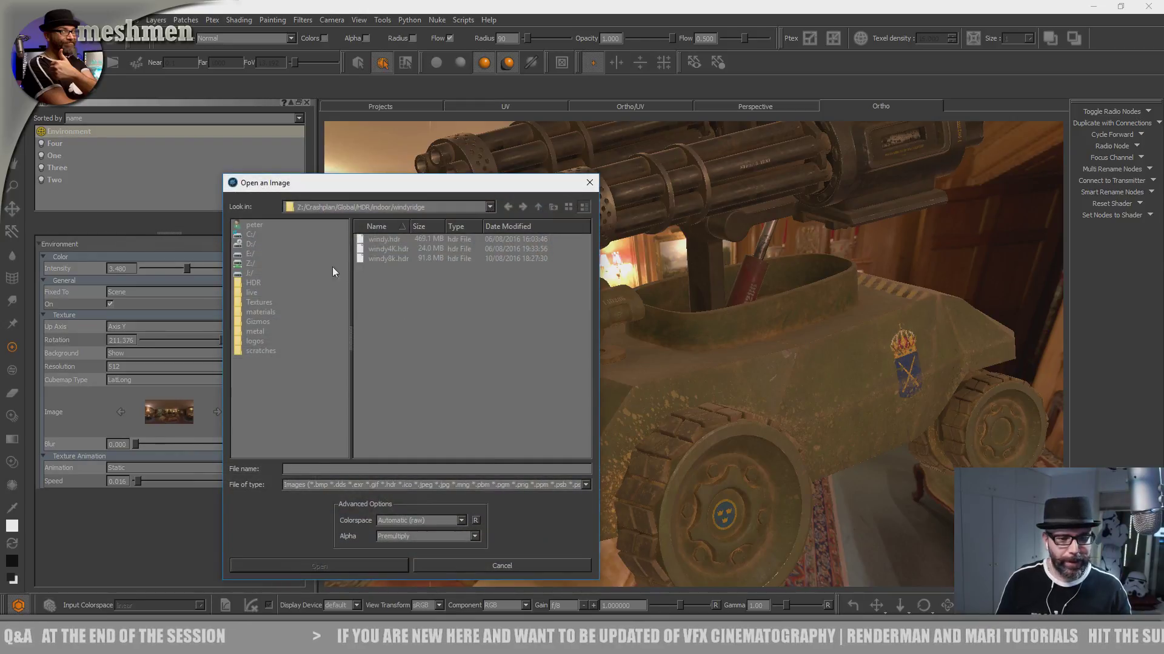
- Replace the Environment light's image with an HDR from the indoor serverroom folder and view the whole vehicle
{"action": "left_click", "coordinate": [537, 207]}
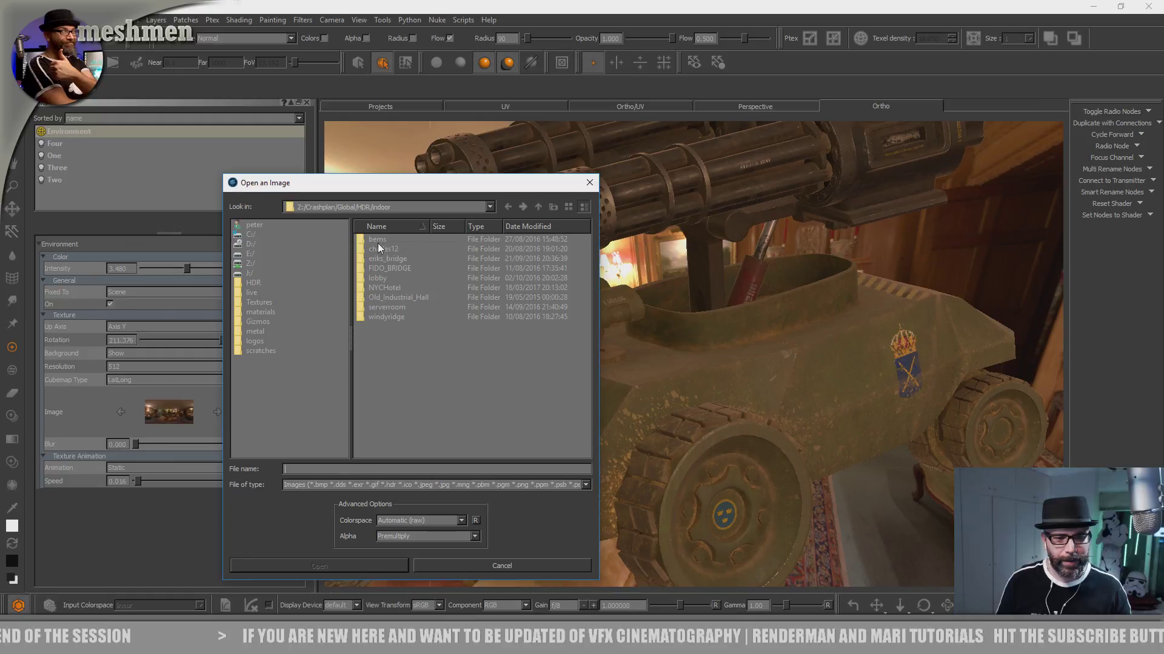
{"action": "double_click", "coordinate": [391, 307]}
{"action": "double_click", "coordinate": [398, 248]}
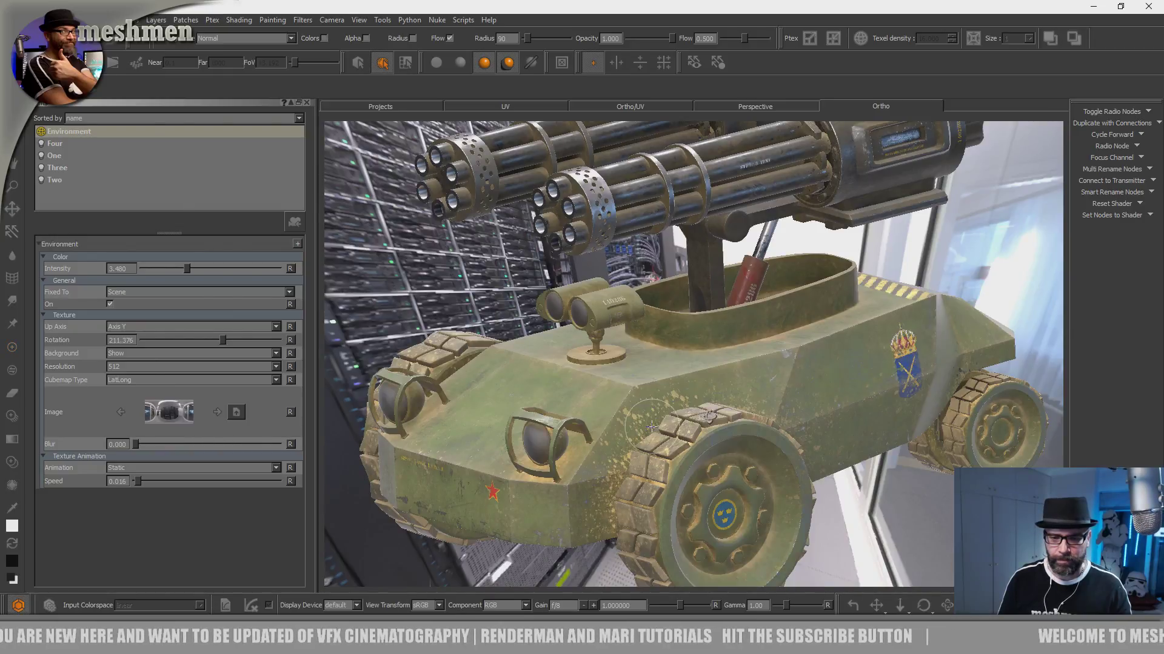
{"action": "left_click_drag", "start_coordinate": [709, 417], "coordinate": [612, 478], "text": "alt"}
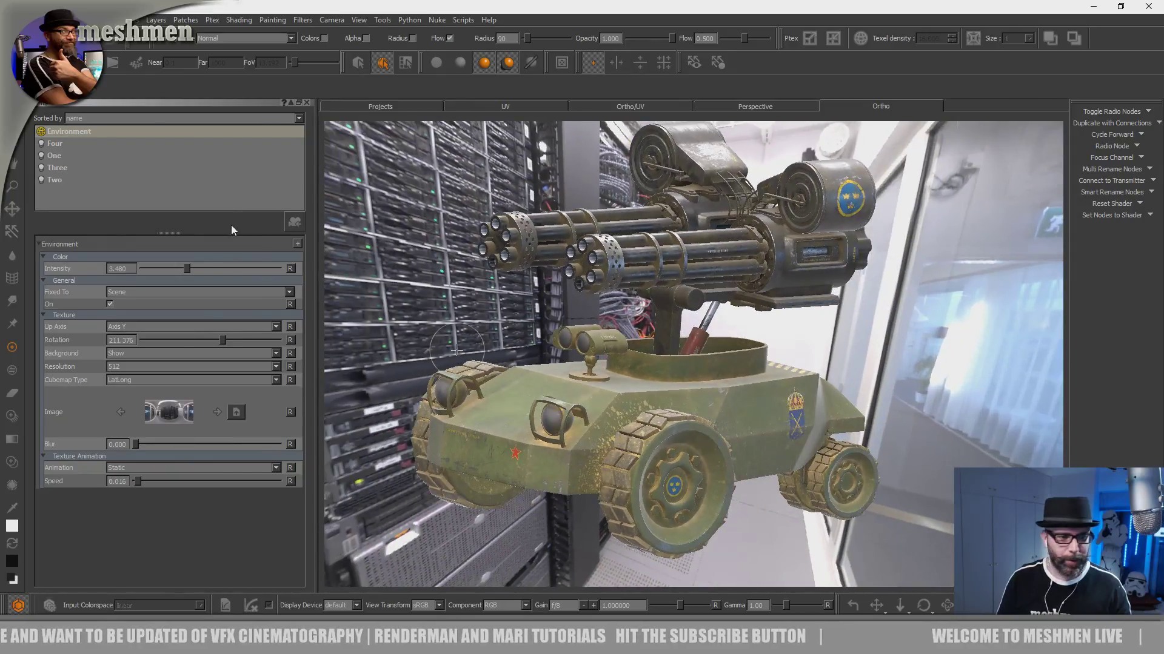
- Reduce the Environment light's intensity to about 2.434 and inspect the gun housing and vehicle in the server room lighting
{"action": "left_click_drag", "start_coordinate": [184, 269], "coordinate": [180, 269]}
{"action": "left_click_drag", "start_coordinate": [649, 381], "coordinate": [491, 378], "text": "alt"}
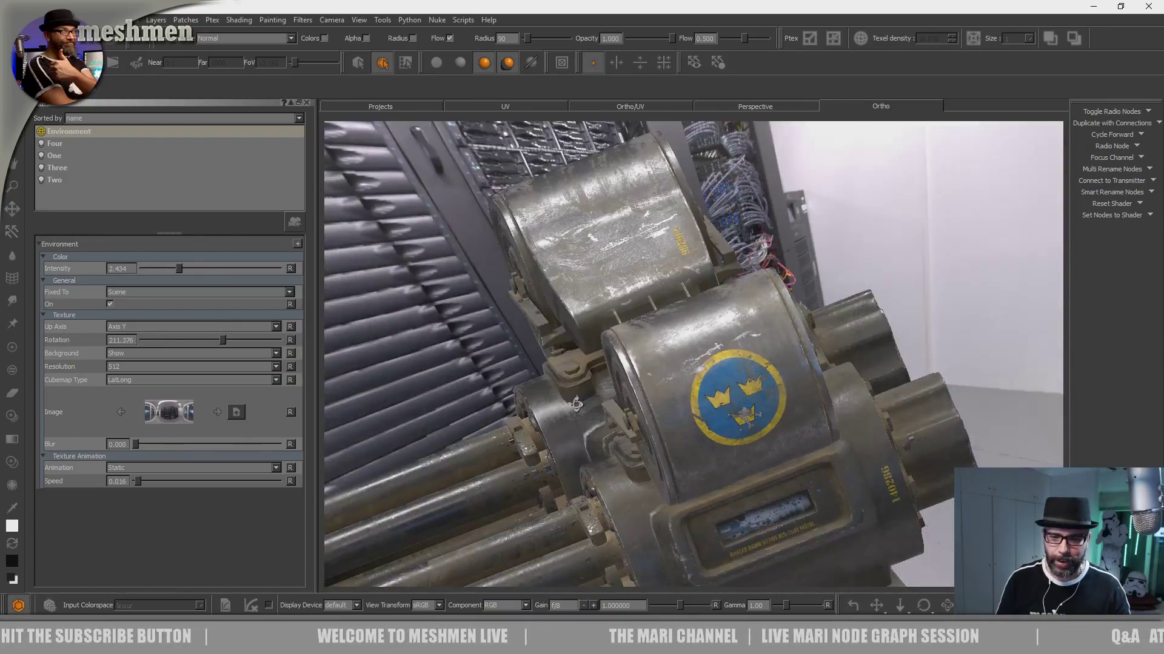
{"action": "mouse_move", "coordinate": [575, 405]}
{"action": "left_mouse_down", "text": "alt"}
{"action": "mouse_move", "coordinate": [624, 467]}
{"action": "mouse_move", "coordinate": [709, 424]}
{"action": "mouse_move", "coordinate": [740, 376]}
{"action": "mouse_move", "coordinate": [712, 391]}
{"action": "mouse_move", "coordinate": [521, 418]}
{"action": "mouse_move", "coordinate": [586, 434]}
{"action": "mouse_move", "coordinate": [600, 425]}
{"action": "mouse_move", "coordinate": [660, 449]}
{"action": "left_mouse_up", "text": "alt"}
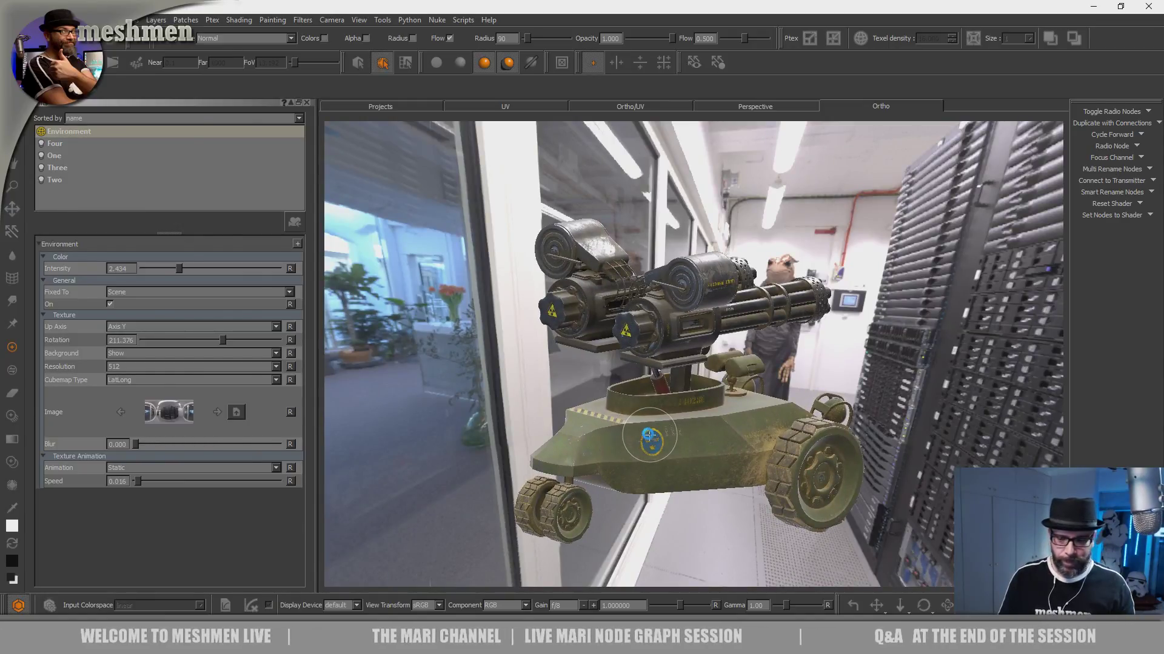